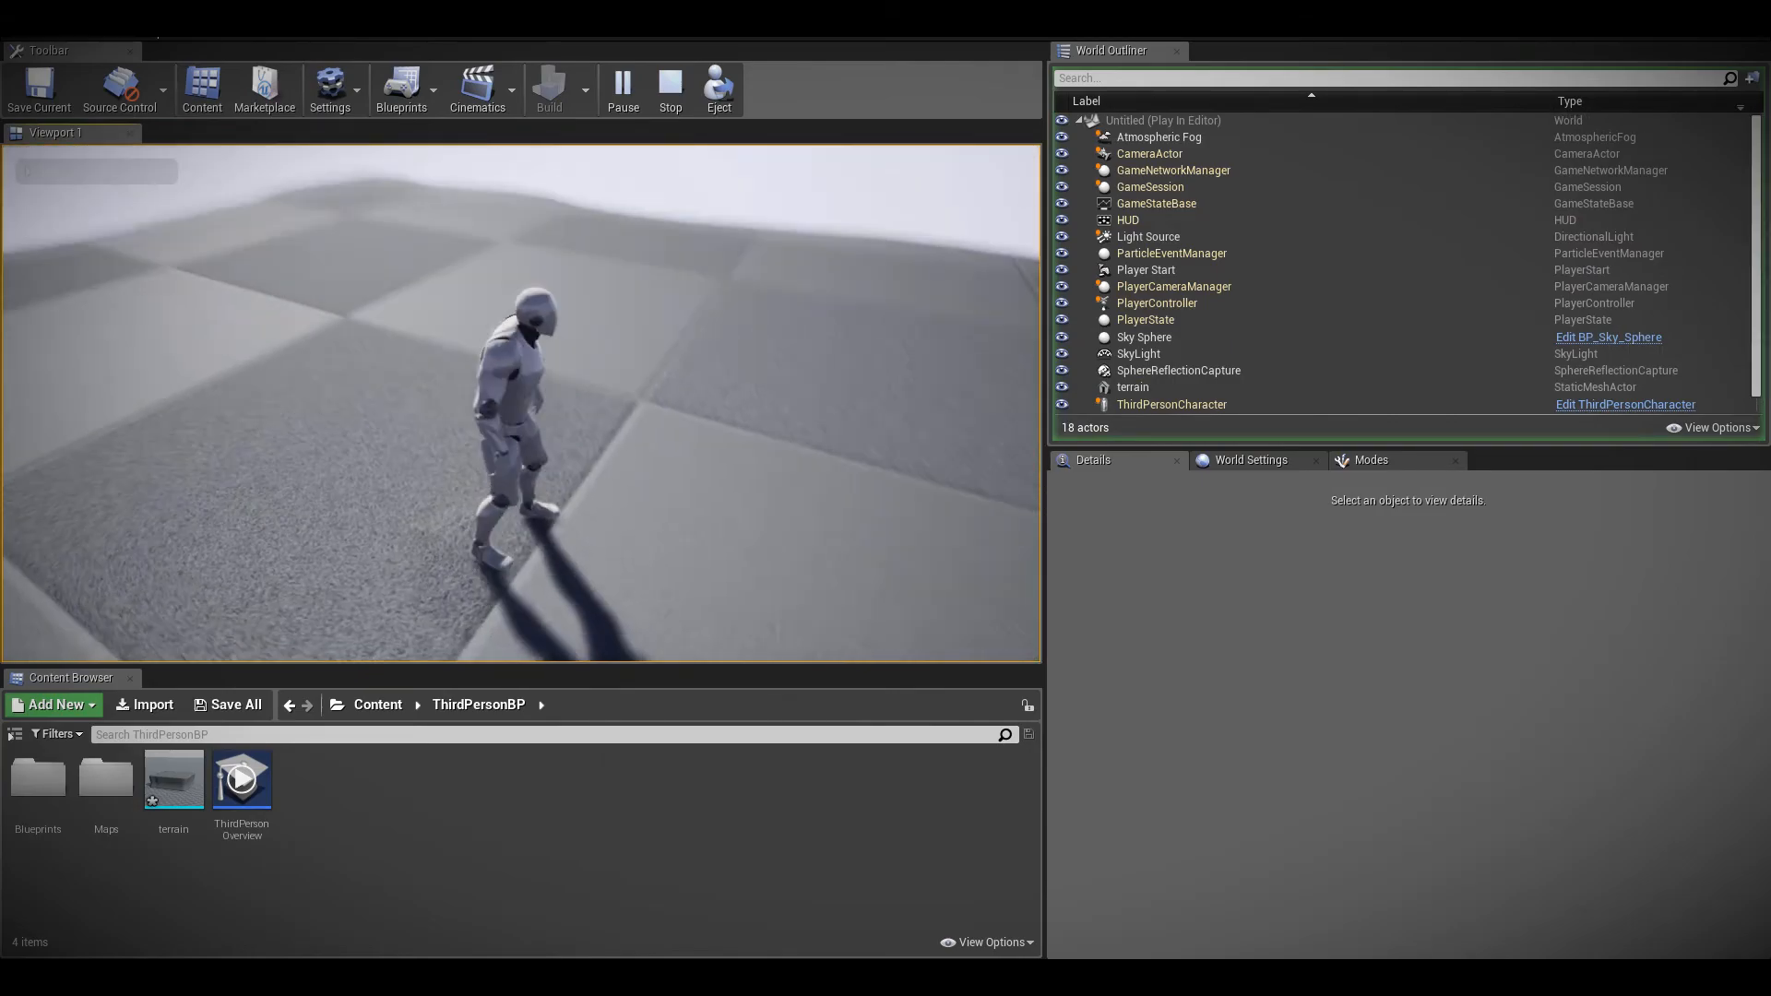
Run the character around the terrain in several directions, and end the play session
{"action": "key", "text": "w"}
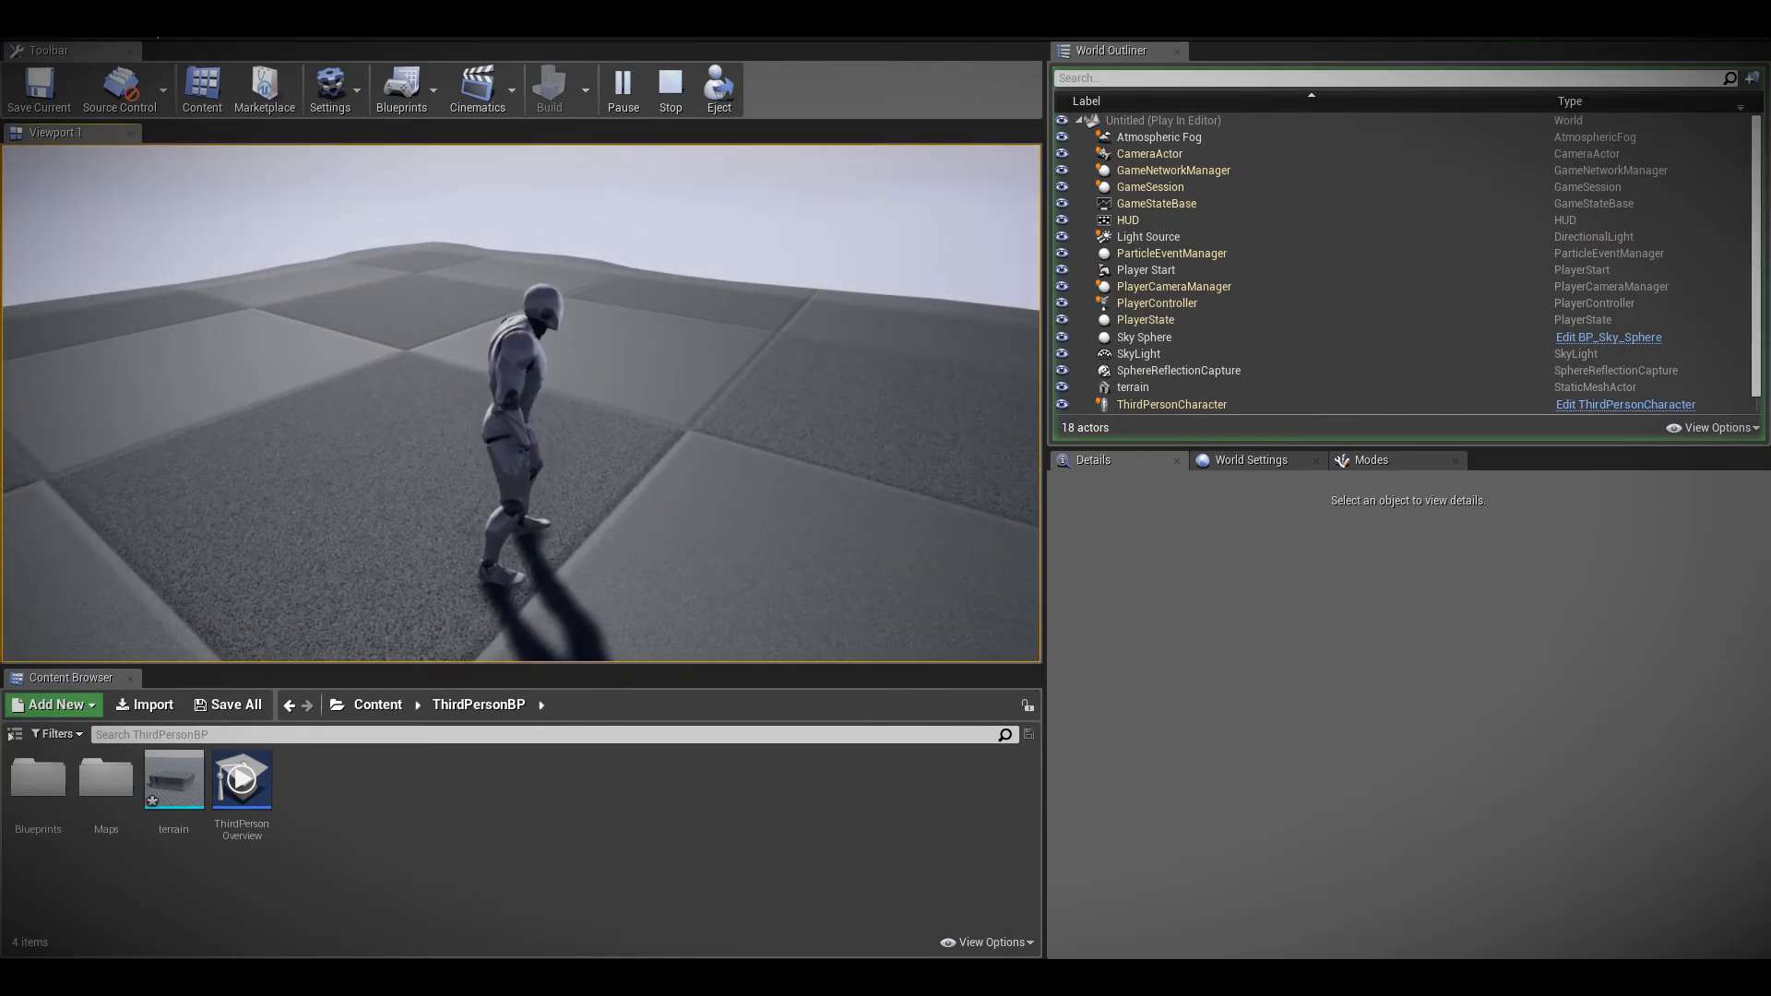
{"action": "key", "text": "s"}
{"action": "key", "text": "a"}
{"action": "key", "text": "w"}
{"action": "key", "text": "a"}
{"action": "key", "text": "s"}
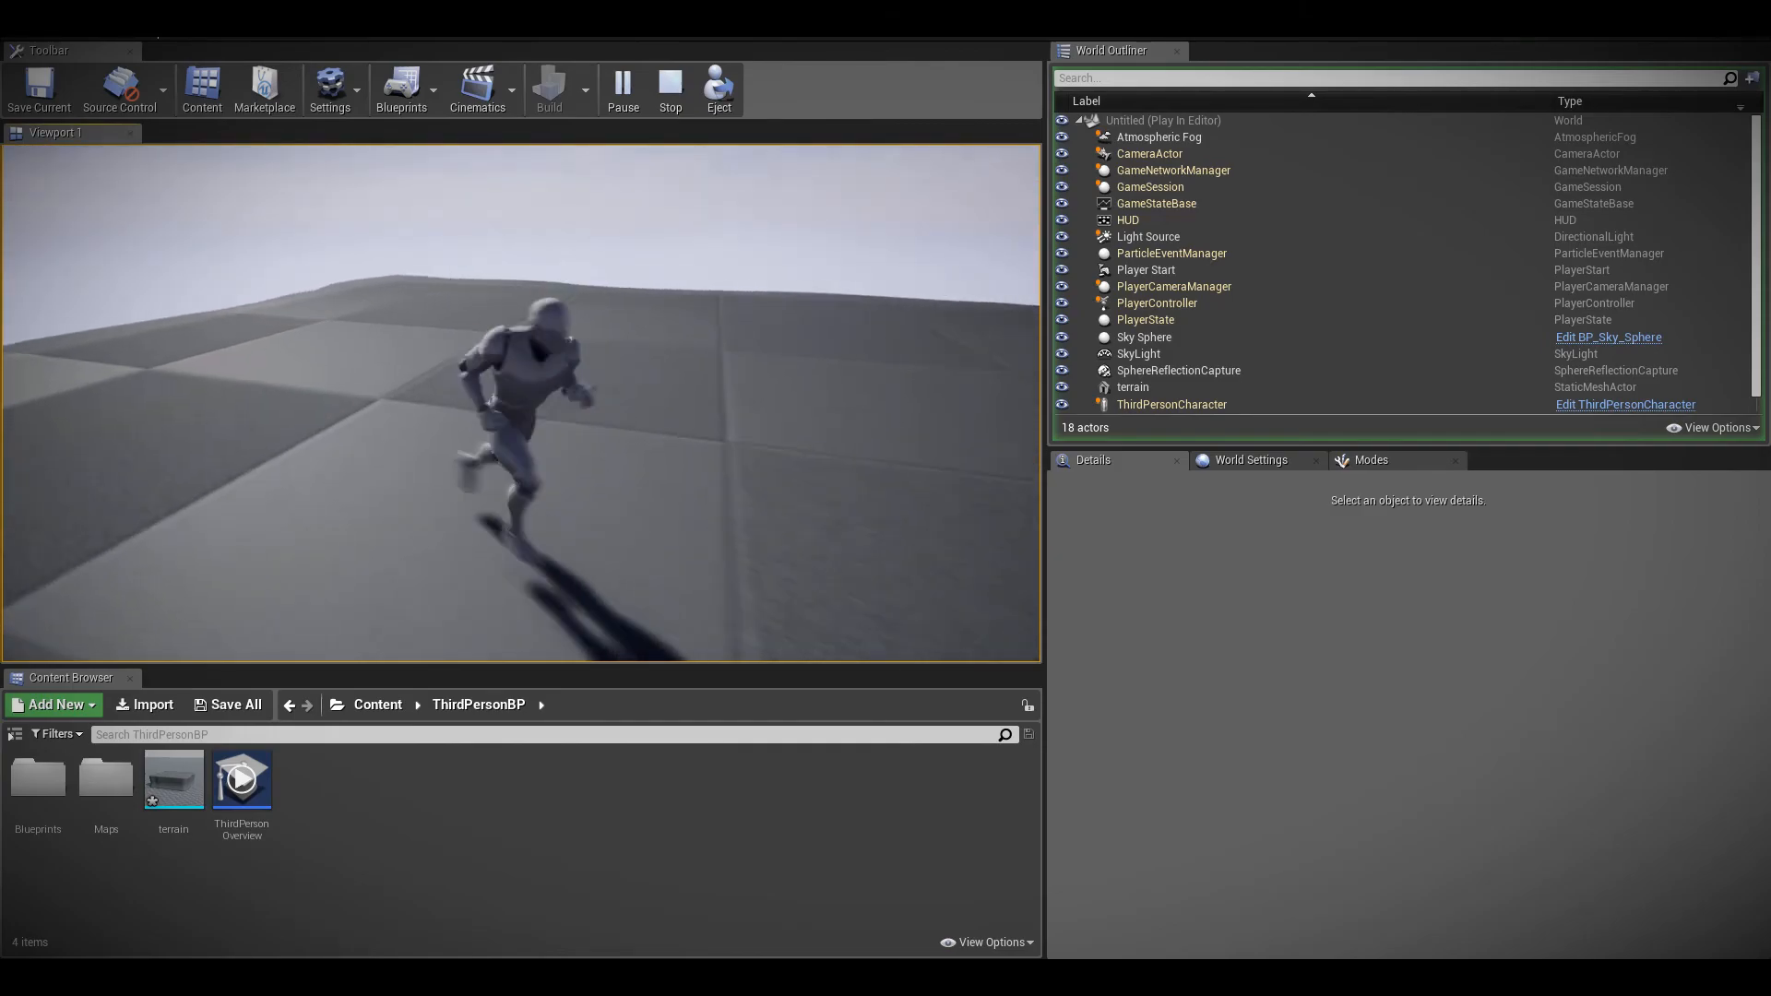
{"action": "key", "text": "Escape"}
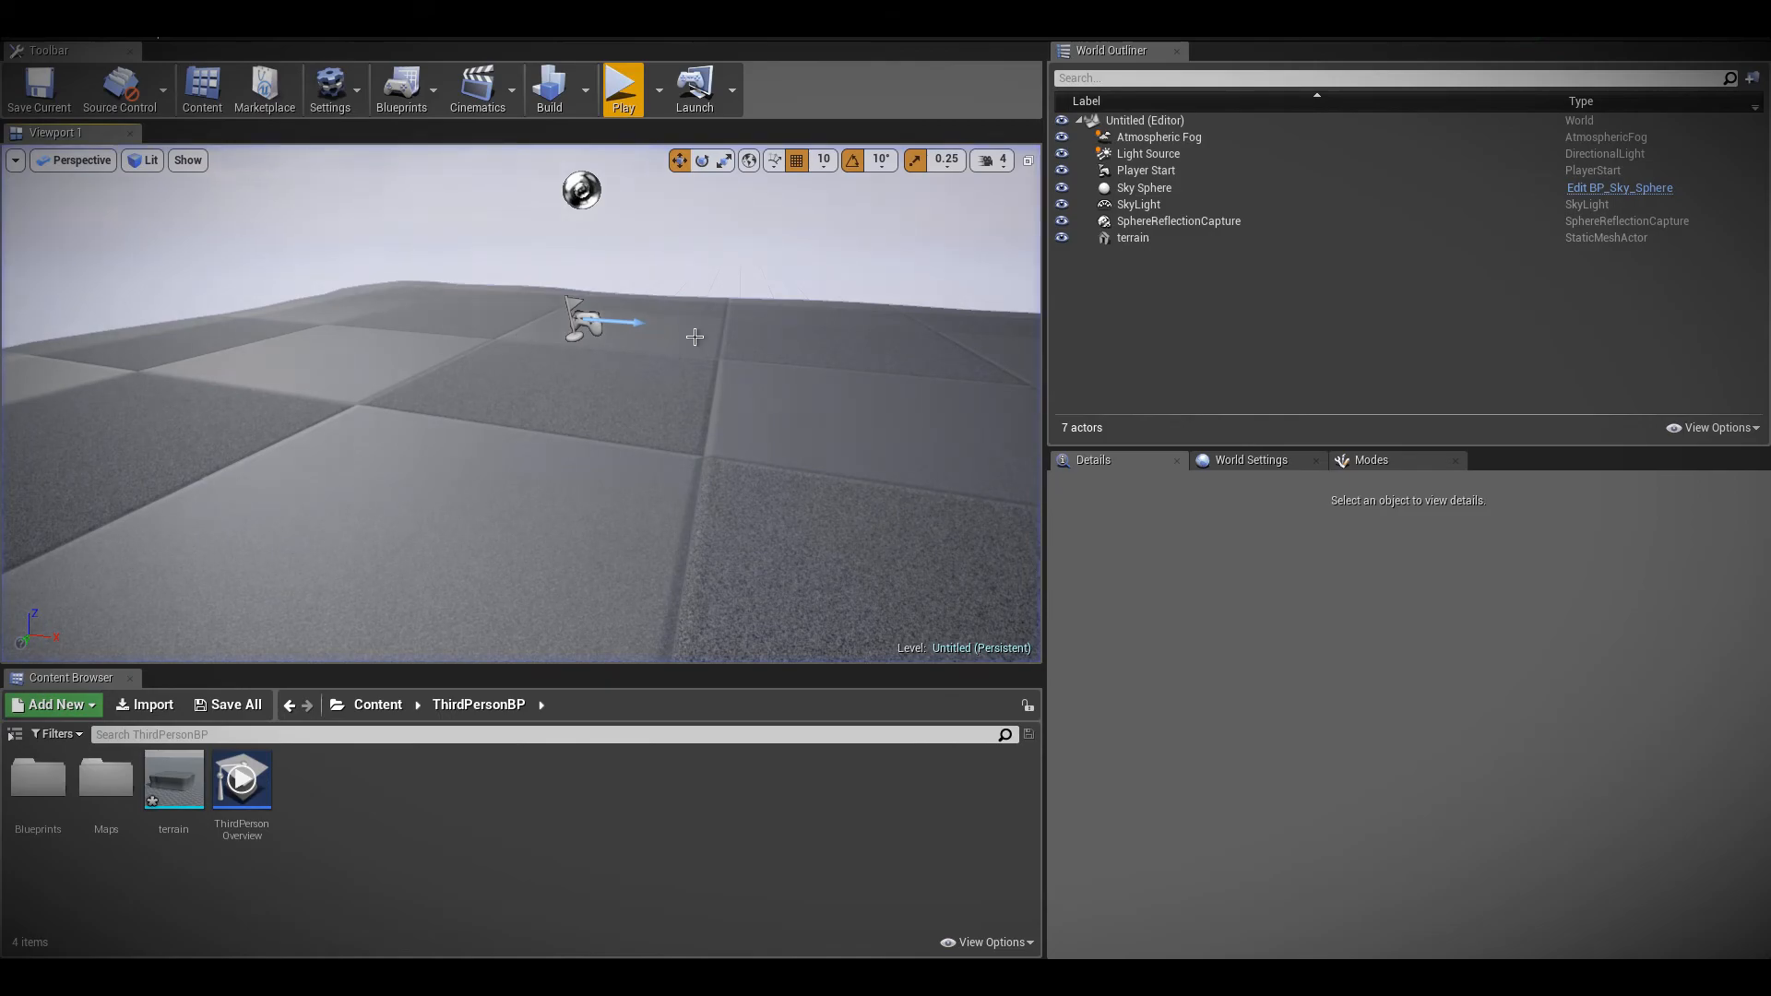
Show the Visual Effects category of placeable actors
{"action": "left_click", "coordinate": [1374, 463]}
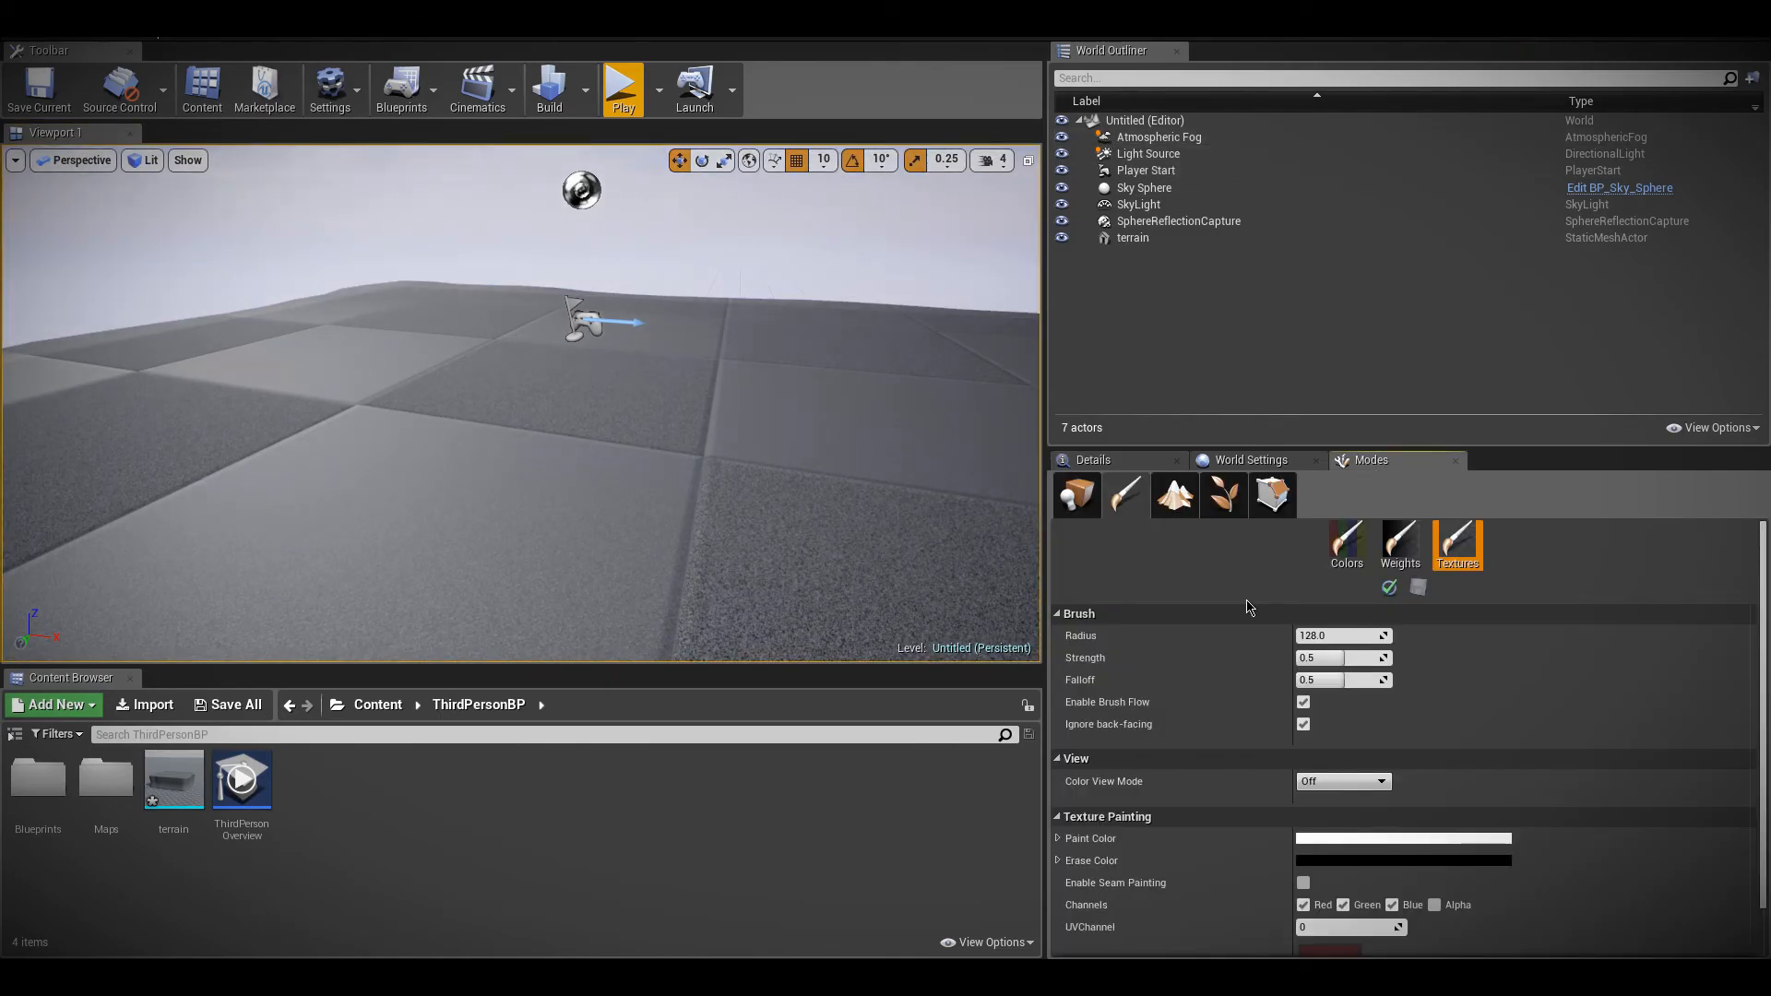
{"action": "left_click", "coordinate": [1072, 499]}
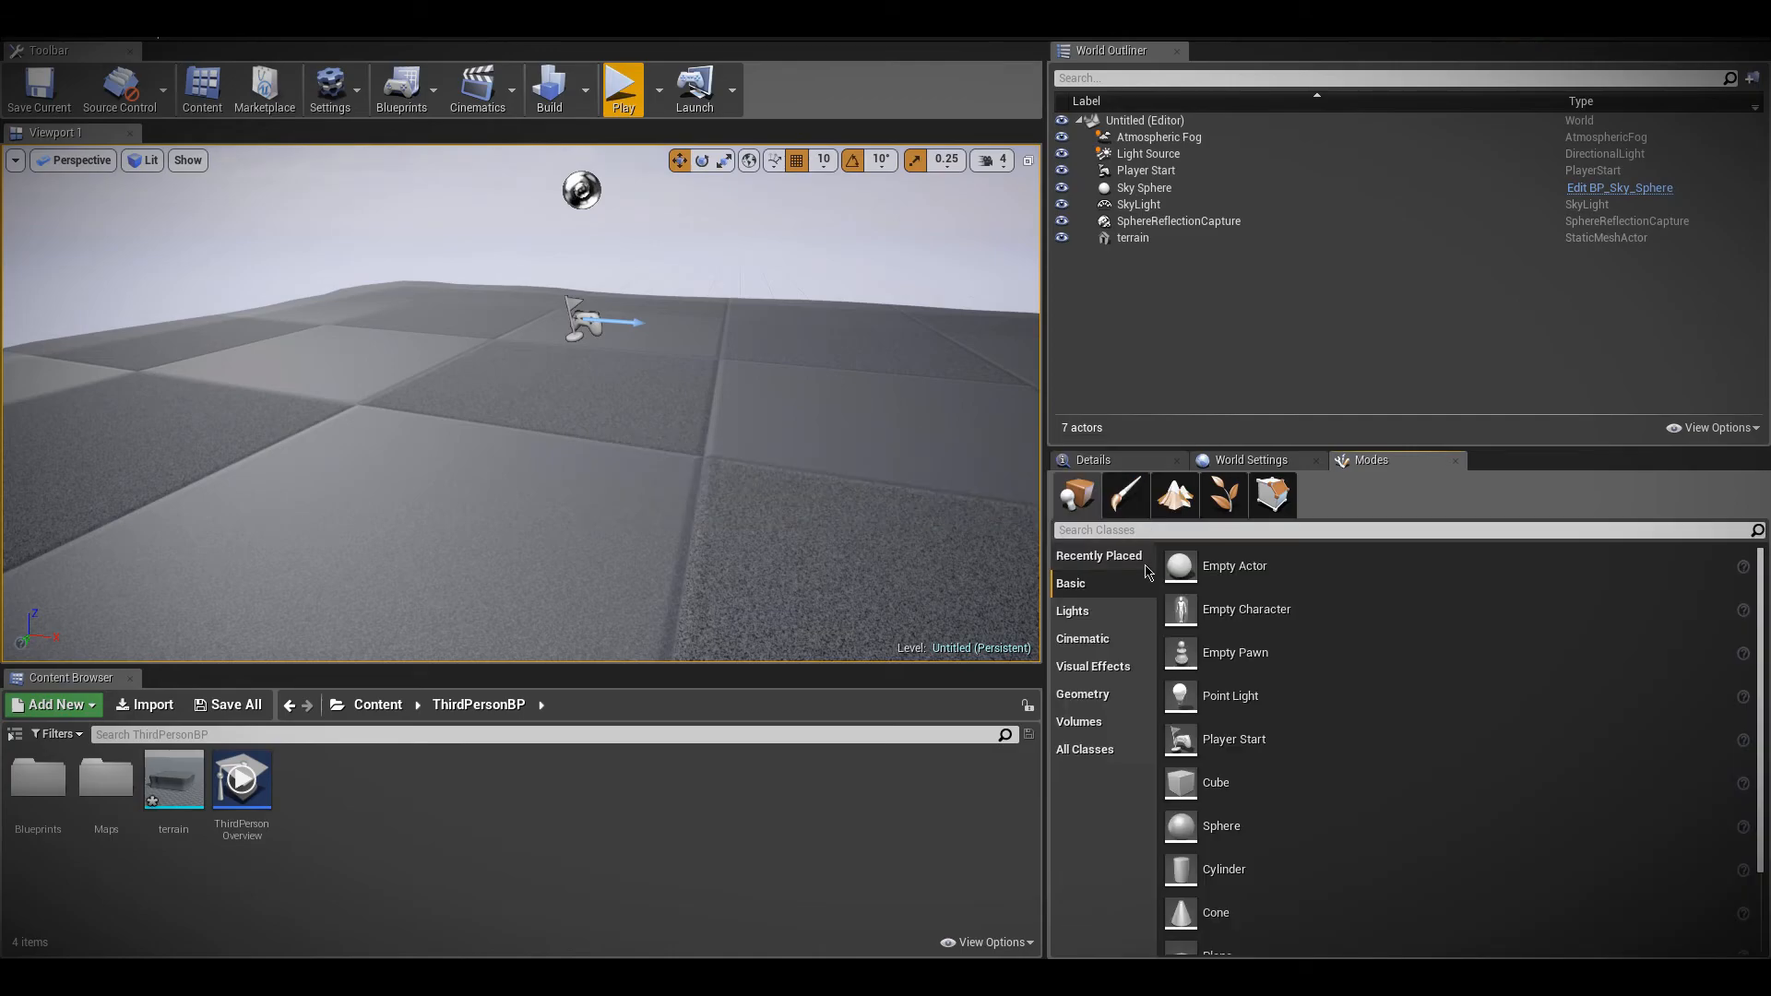
{"action": "left_click", "coordinate": [1110, 675]}
Enable the Motion Blur post-processing show flag for the perspective viewport
{"action": "right_click_drag", "start_coordinate": [751, 499], "coordinate": [645, 419]}
{"action": "left_click", "coordinate": [187, 159]}
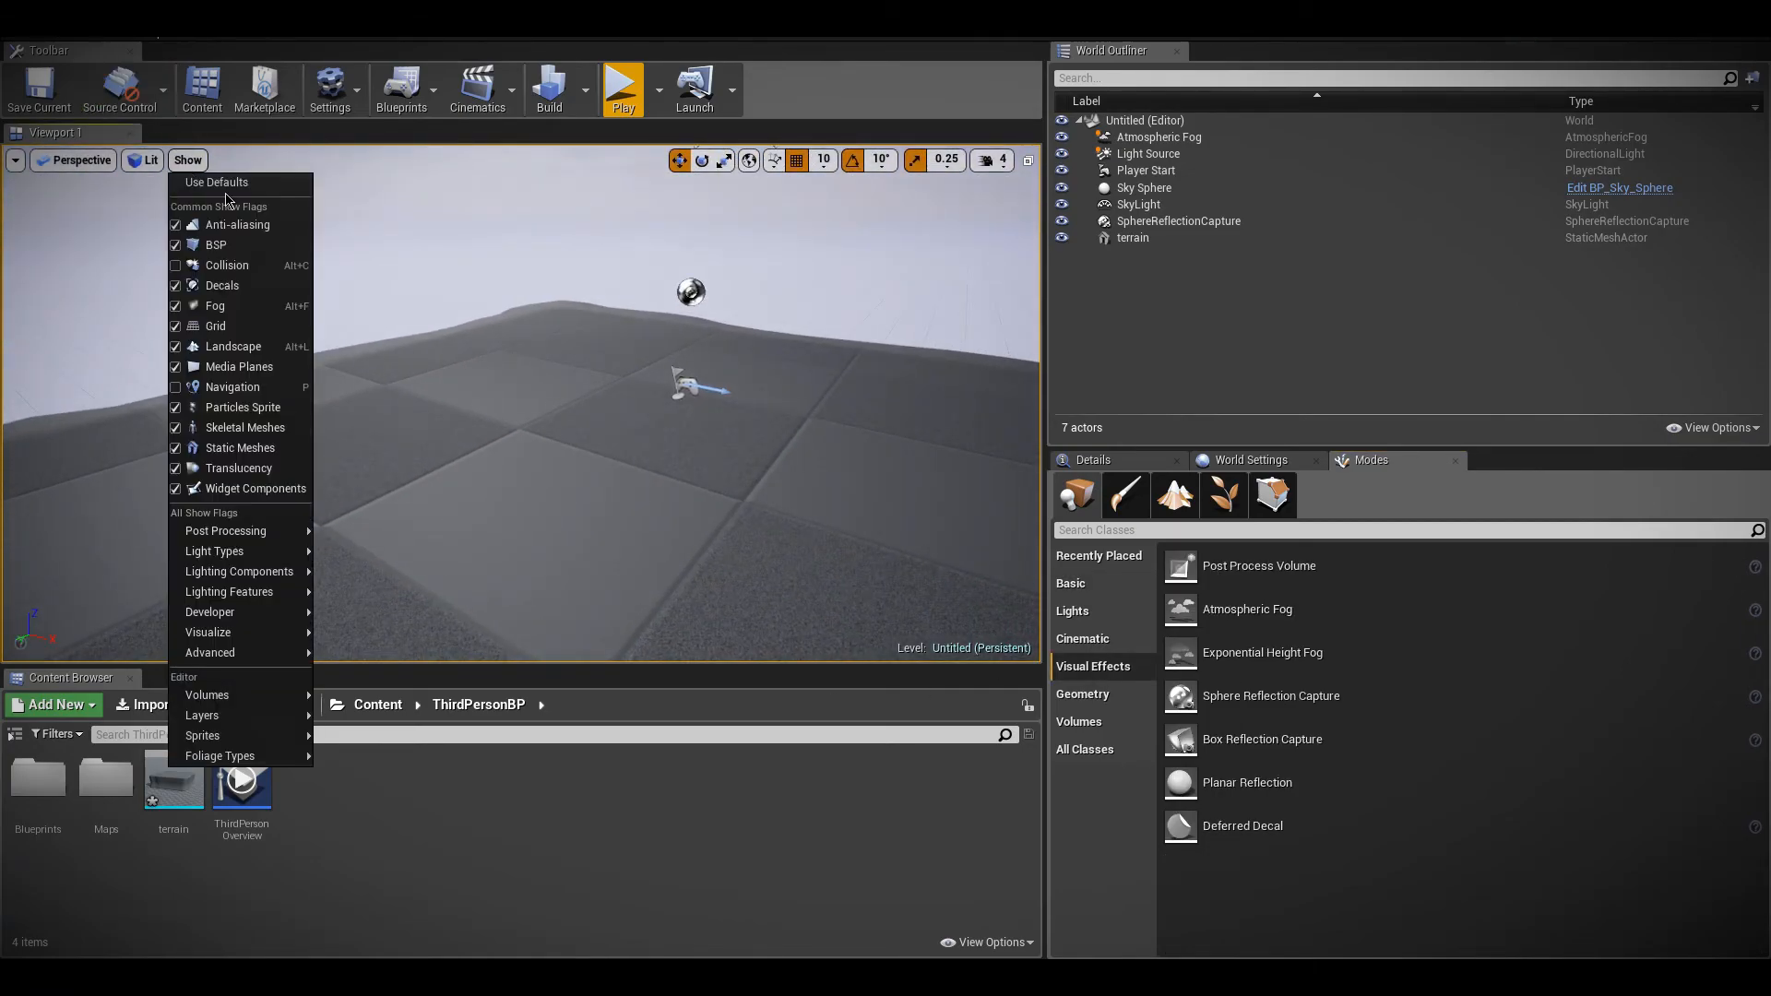
{"action": "mouse_move", "coordinate": [242, 531]}
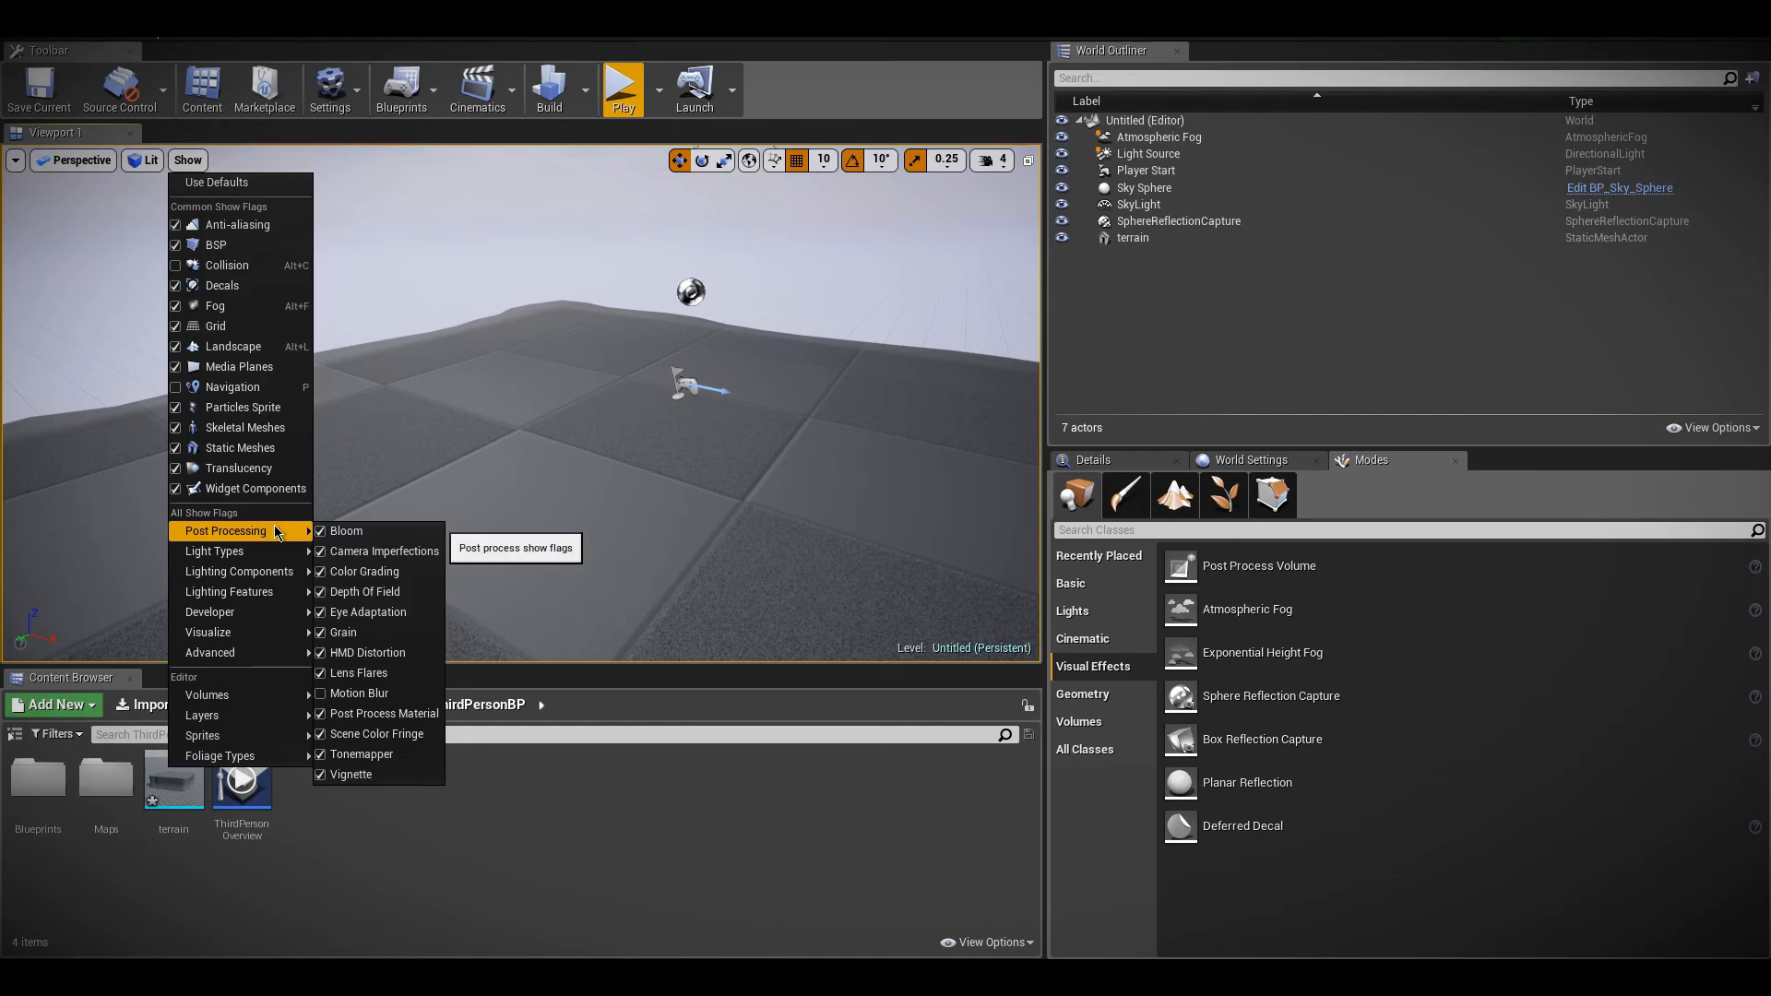
{"action": "left_click", "coordinate": [369, 693]}
Fly quickly toward and away from the terrain around the Player Start to examine motion blur in the viewport
{"action": "right_click_drag", "start_coordinate": [466, 446], "coordinate": [549, 503]}
{"action": "key", "text": "s"}
{"action": "key", "text": "w"}
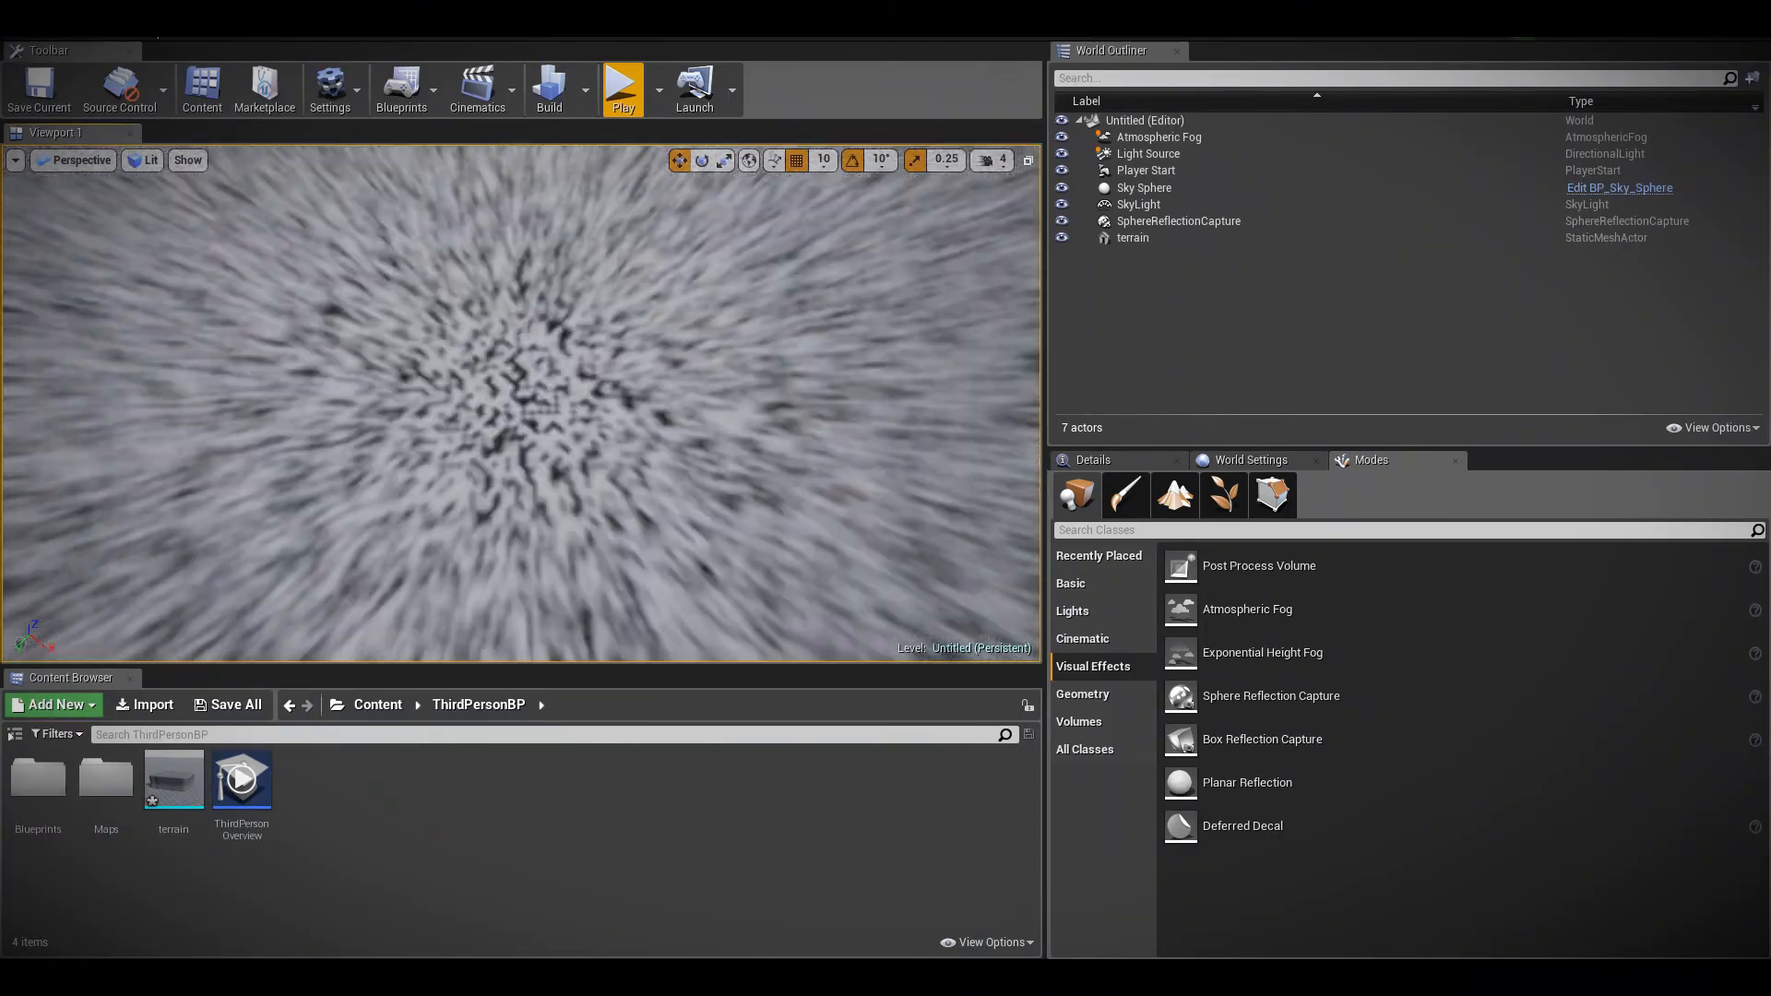
{"action": "key", "text": "s"}
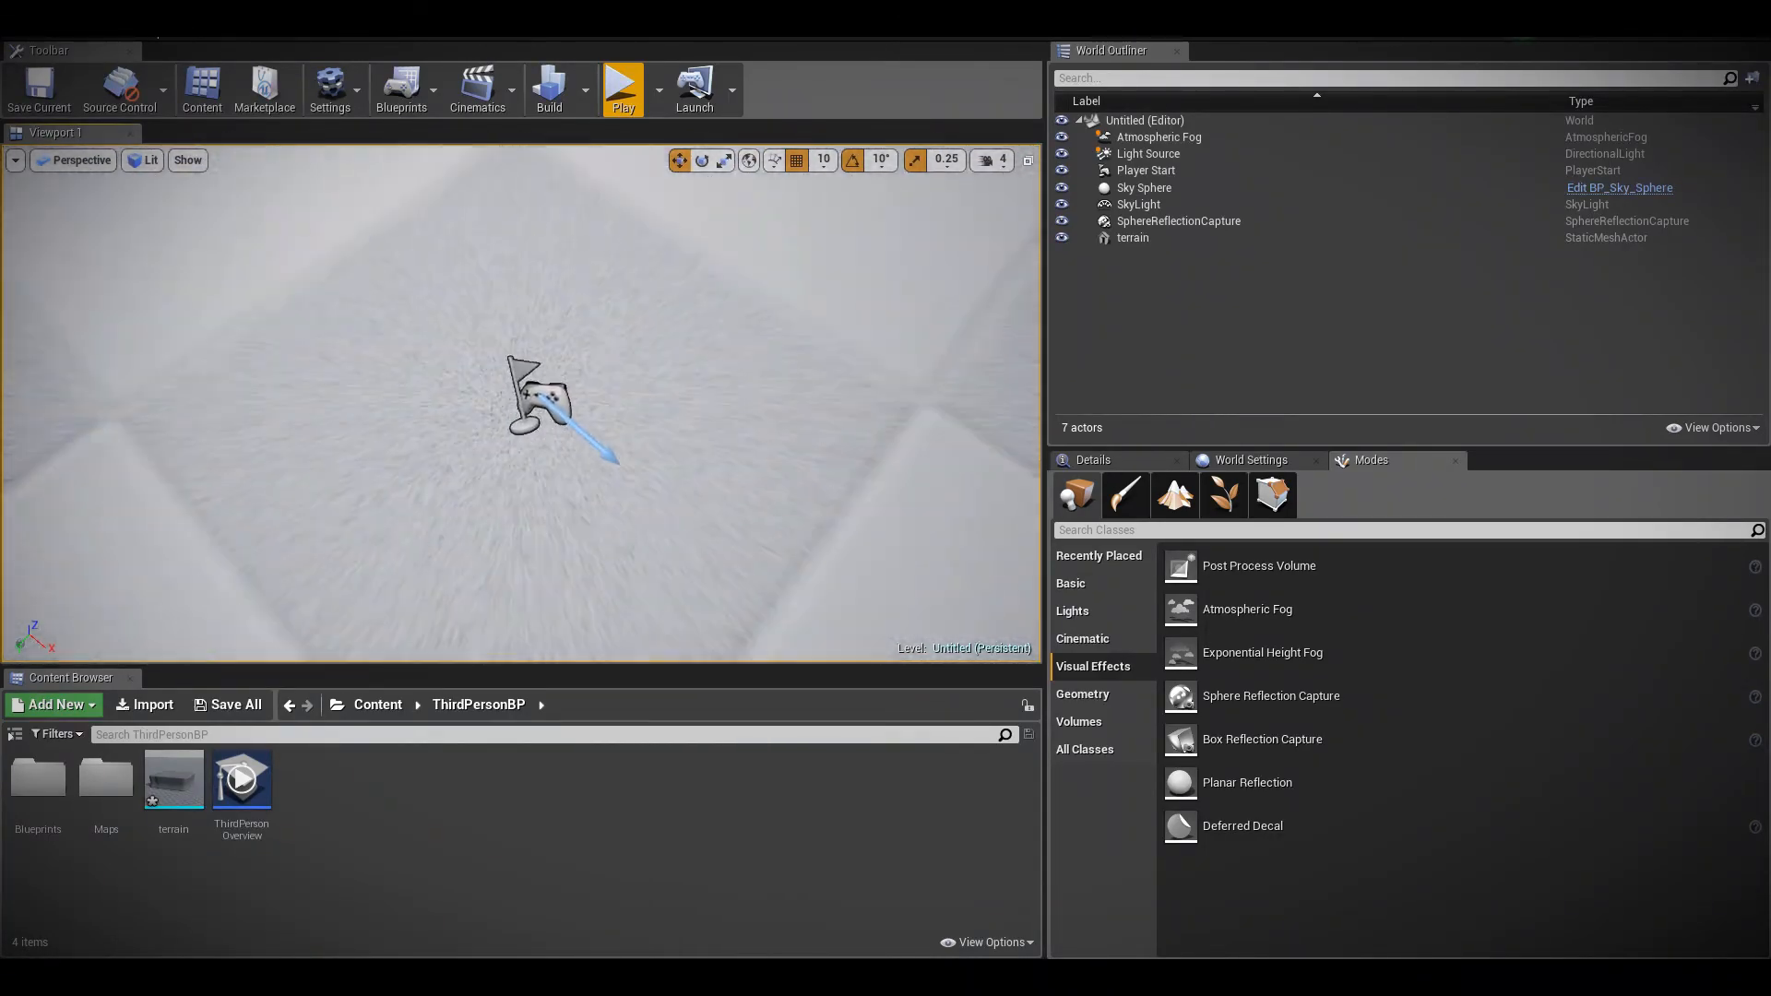
{"action": "key", "text": "s"}
{"action": "key", "text": "w"}
{"action": "right_click_drag", "start_coordinate": [531, 406], "coordinate": [505, 347]}
{"action": "key", "text": "s"}
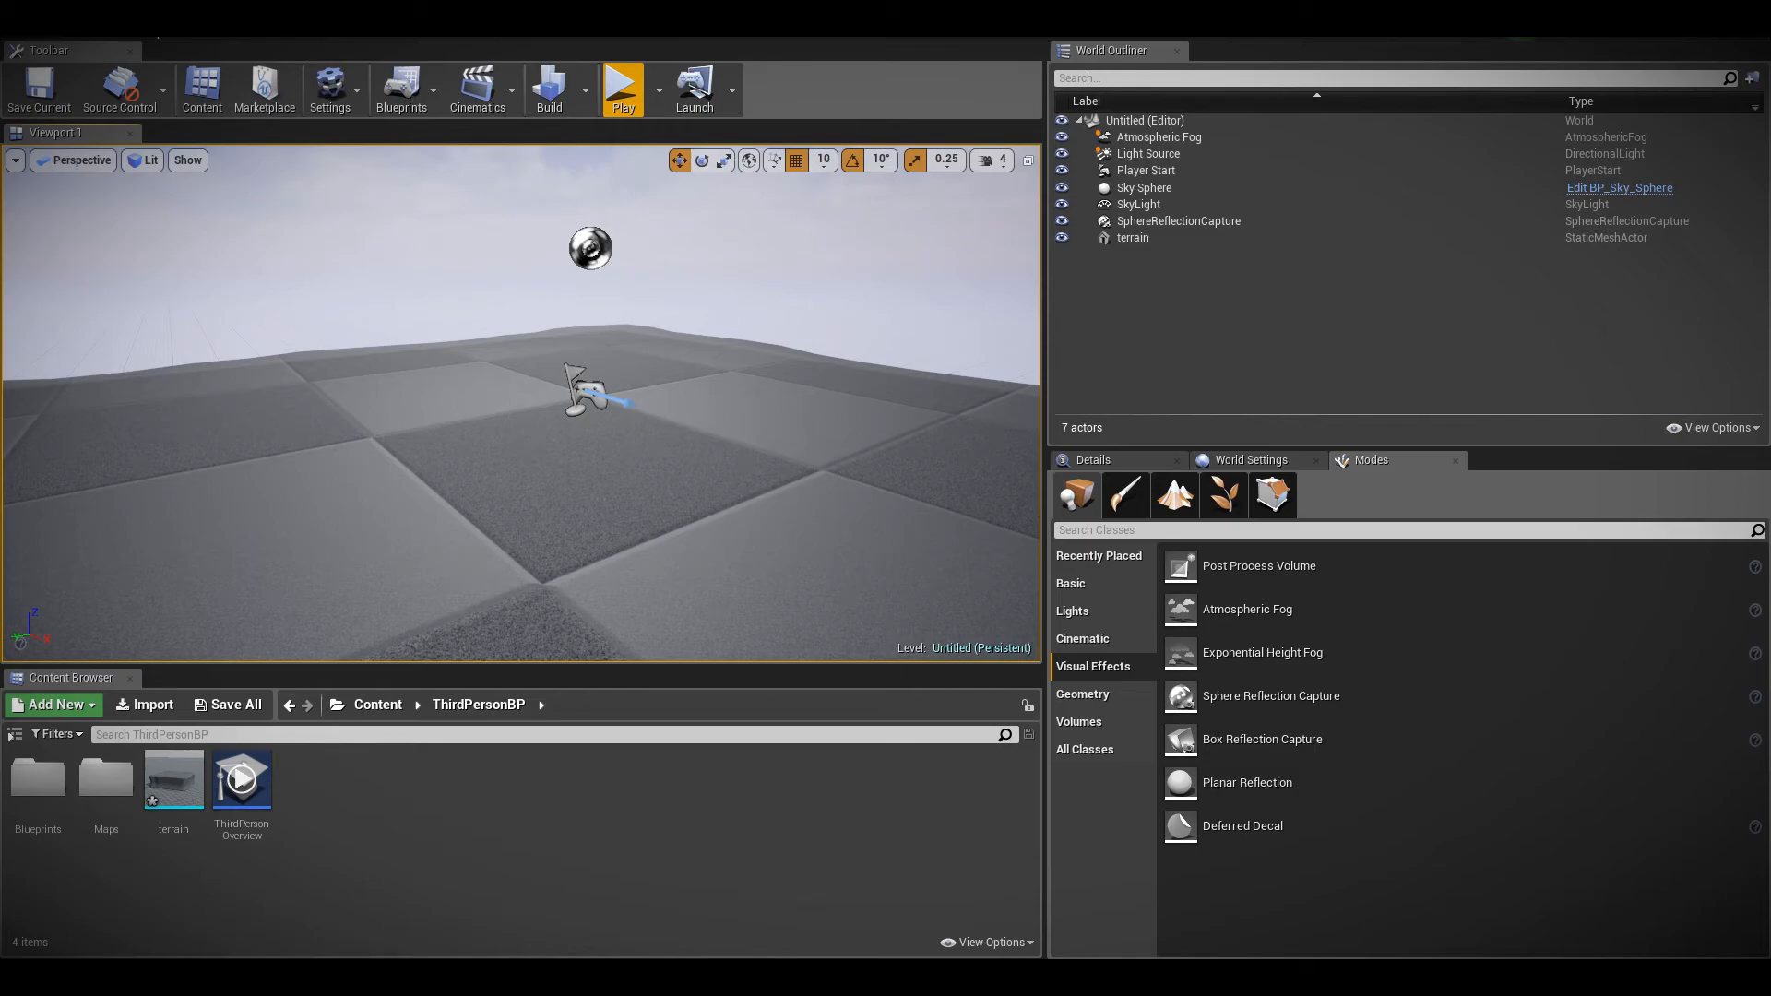
{"action": "right_click_drag", "start_coordinate": [504, 347], "coordinate": [481, 452]}
{"action": "key", "text": "s"}
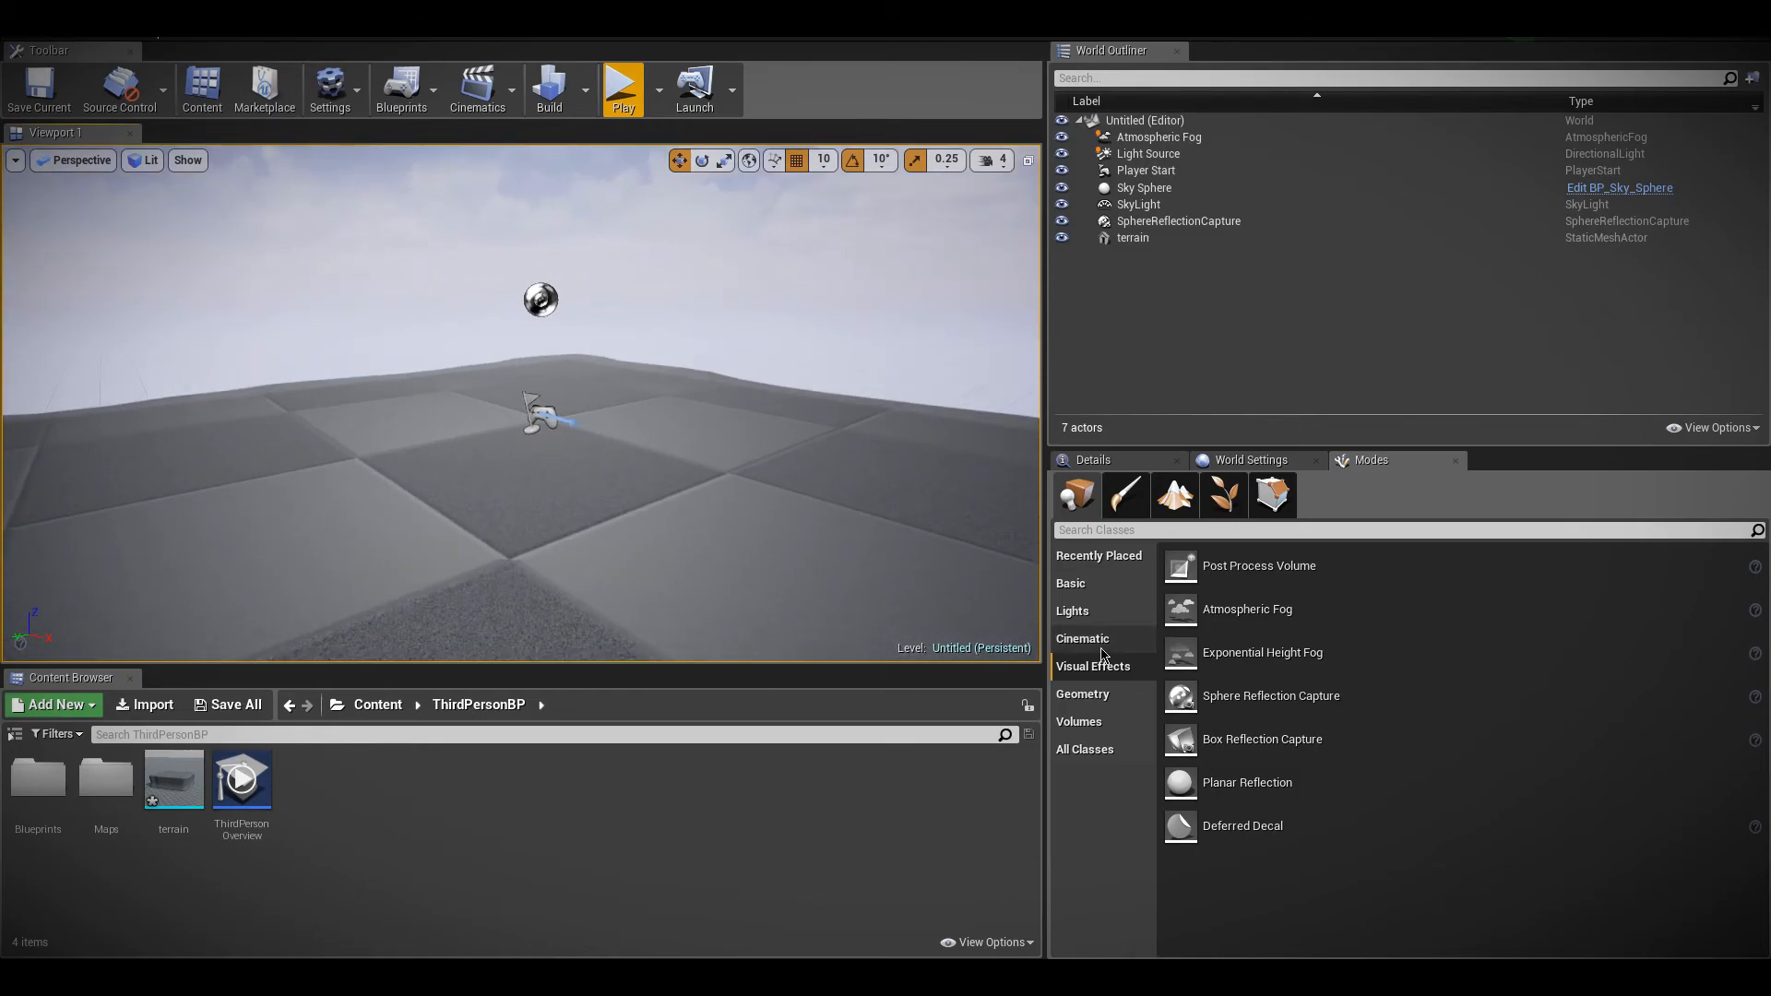
Play the level, run the character across the terrain to check the motion blur, and stop the session
{"action": "left_click", "coordinate": [1107, 556]}
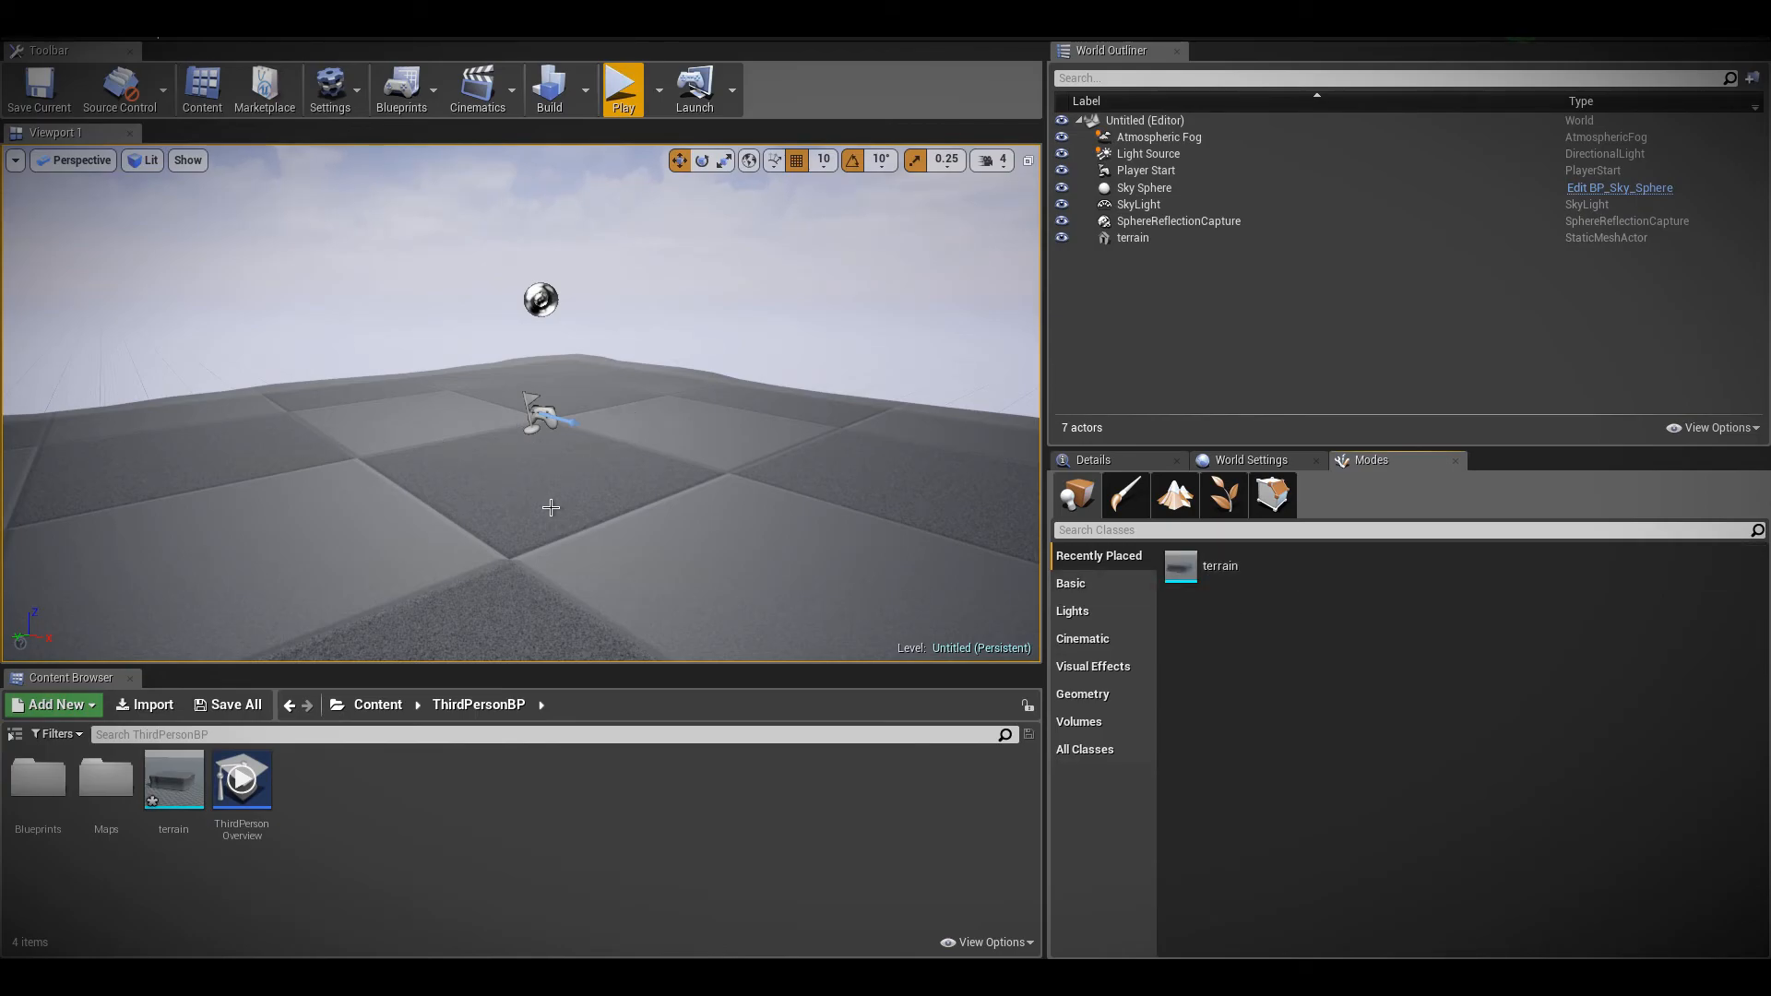
{"action": "left_click", "coordinate": [623, 88]}
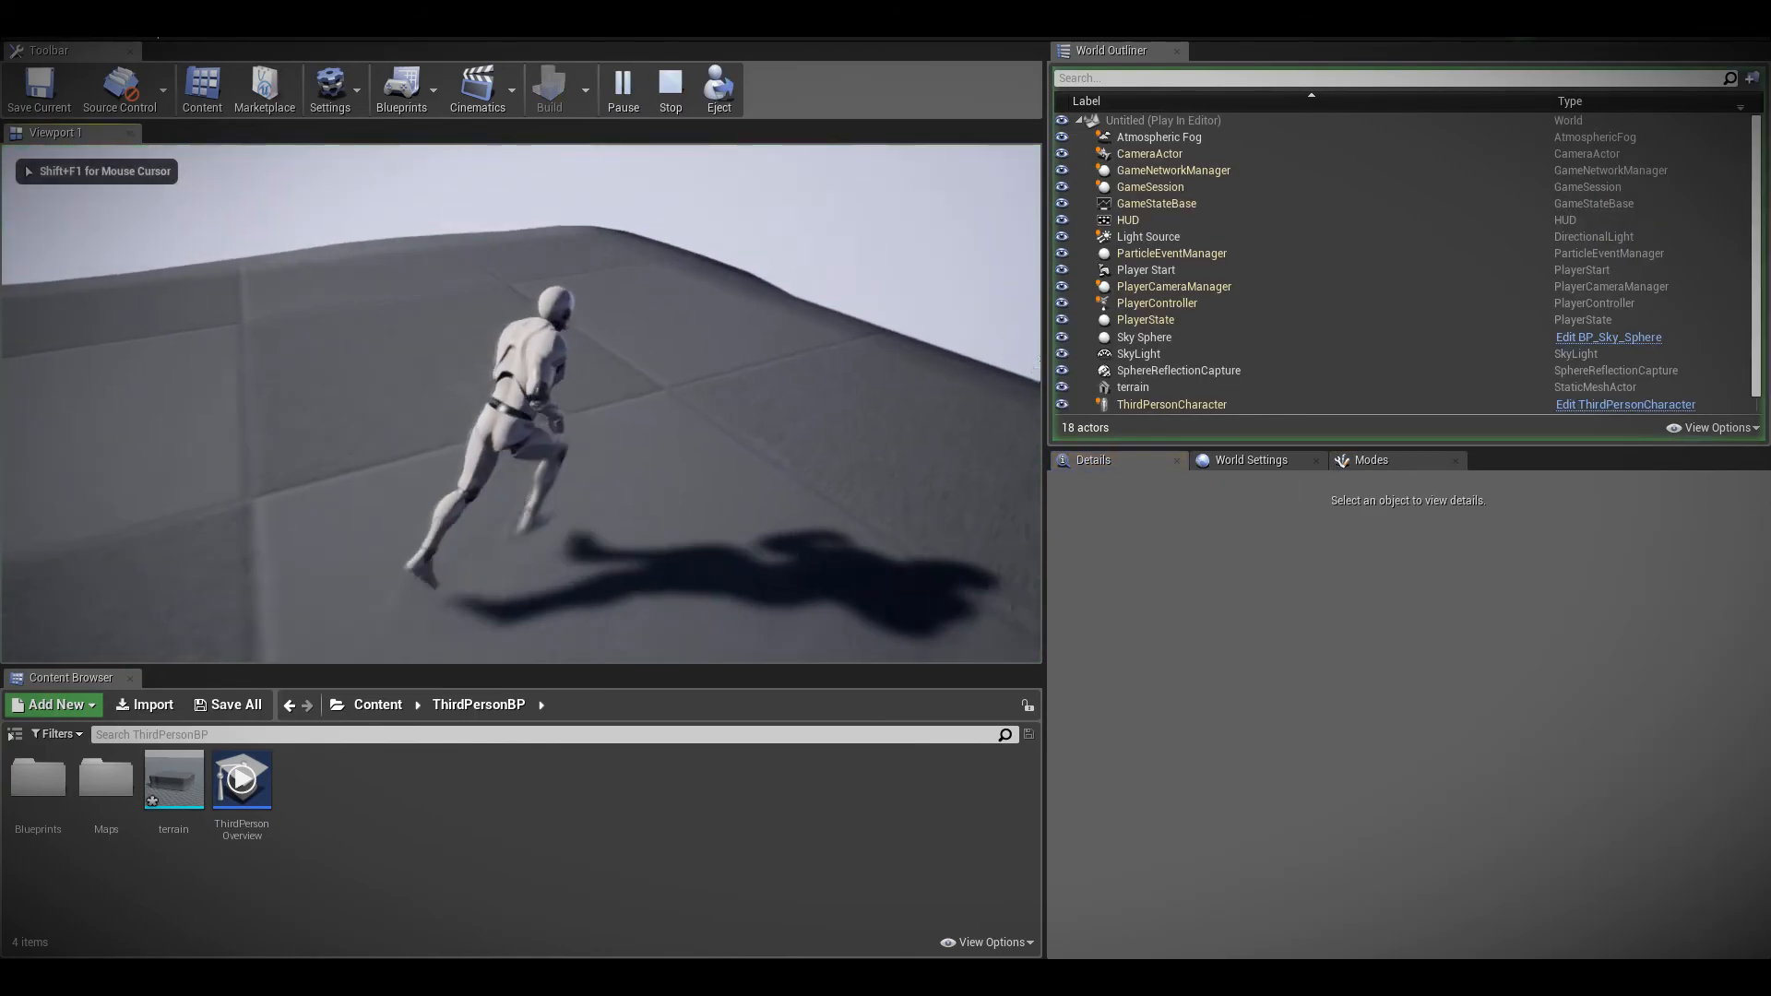
{"action": "key", "text": "w"}
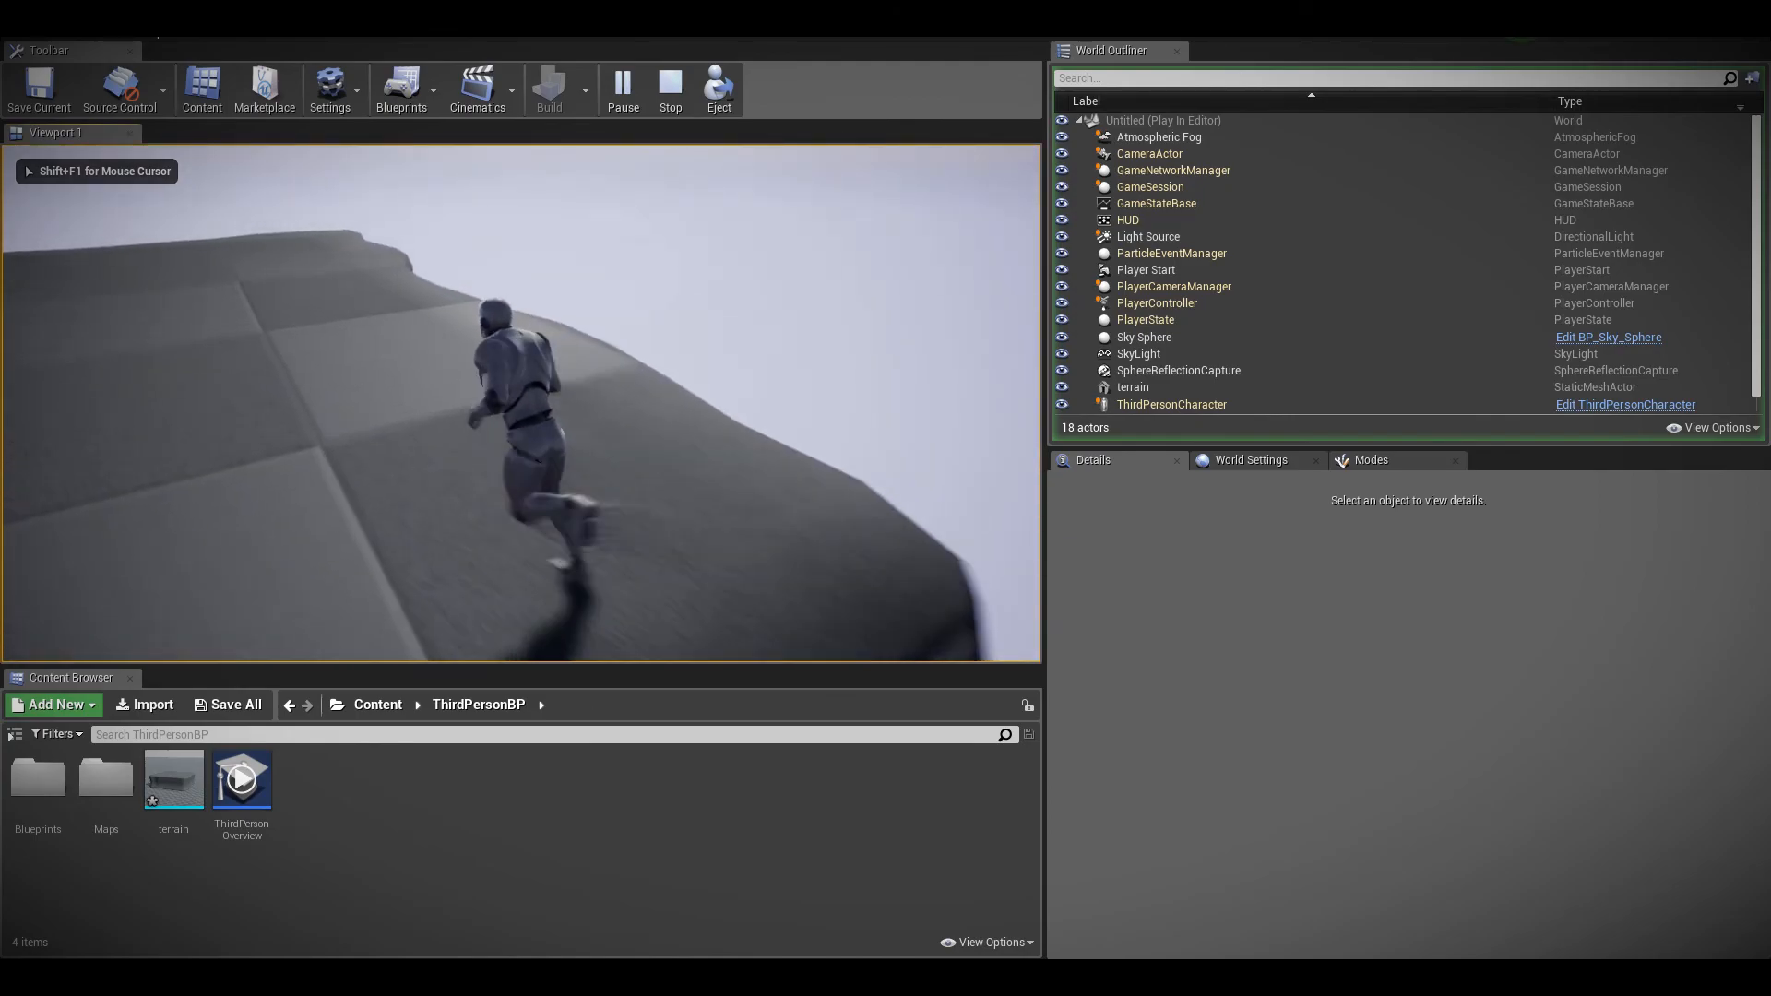
{"action": "key", "text": "Escape"}
Place a Post Process Volume at the Player Start and drop it onto the terrain
{"action": "right_click_drag", "start_coordinate": [521, 403], "coordinate": [374, 323]}
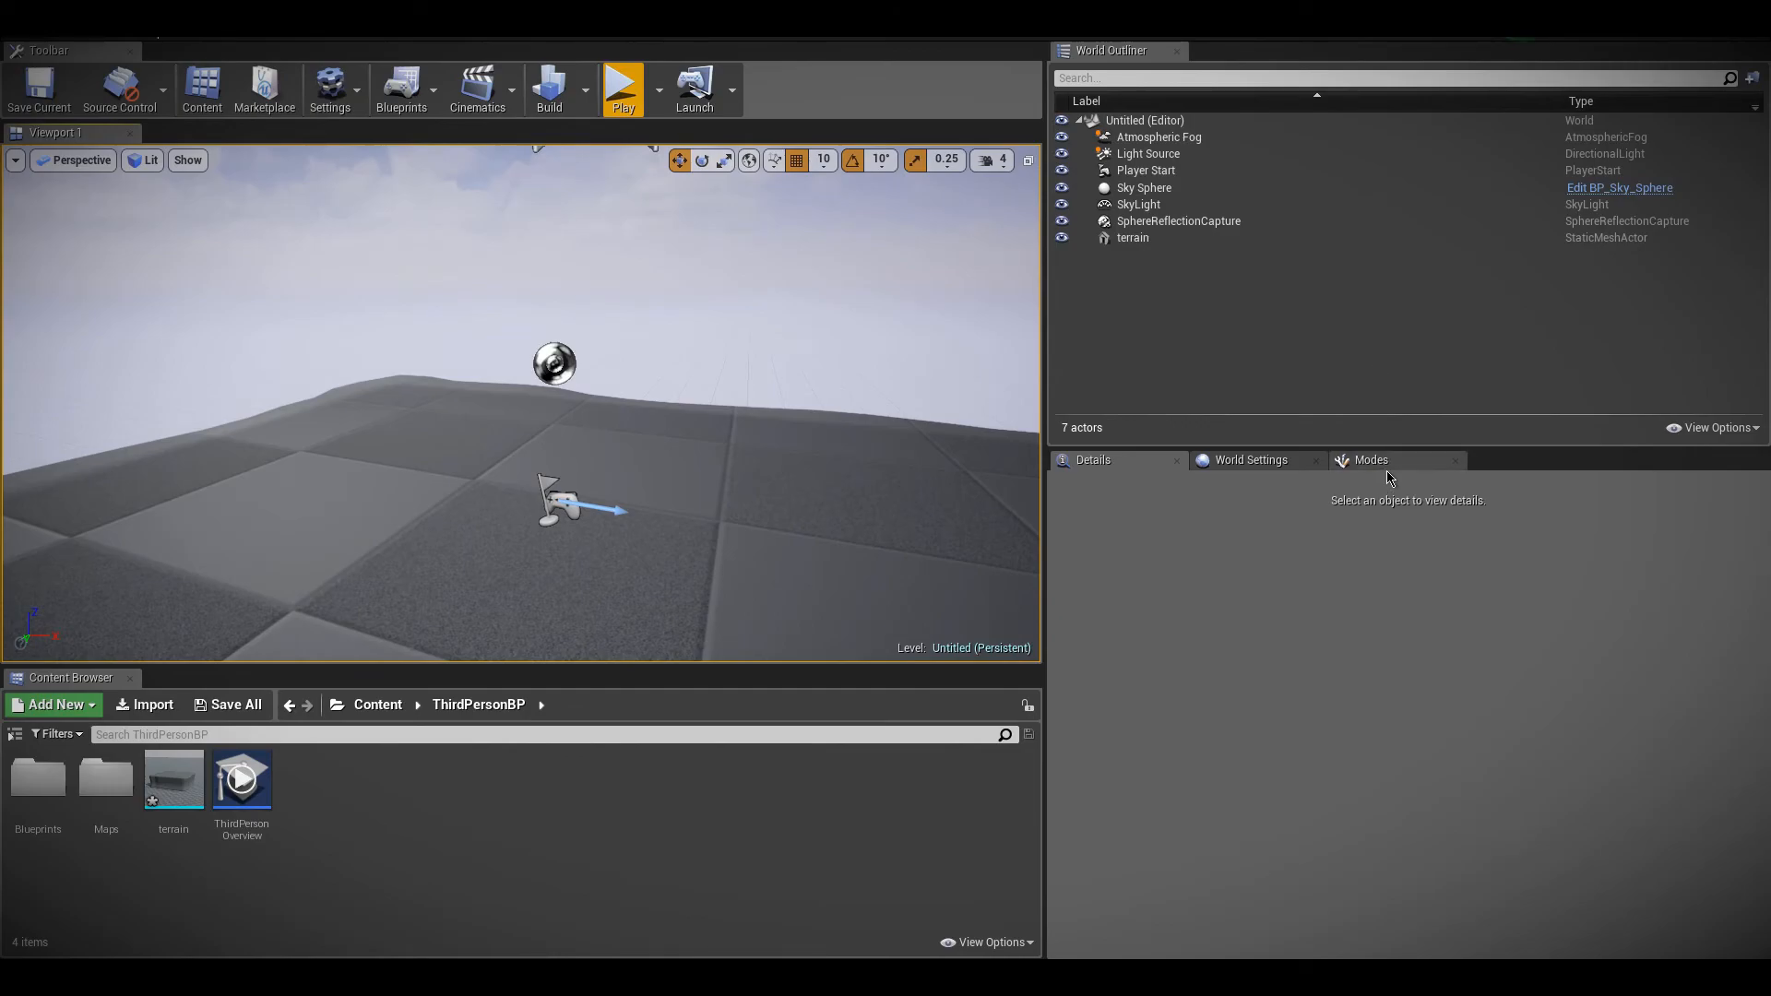
{"action": "left_click", "coordinate": [1387, 466]}
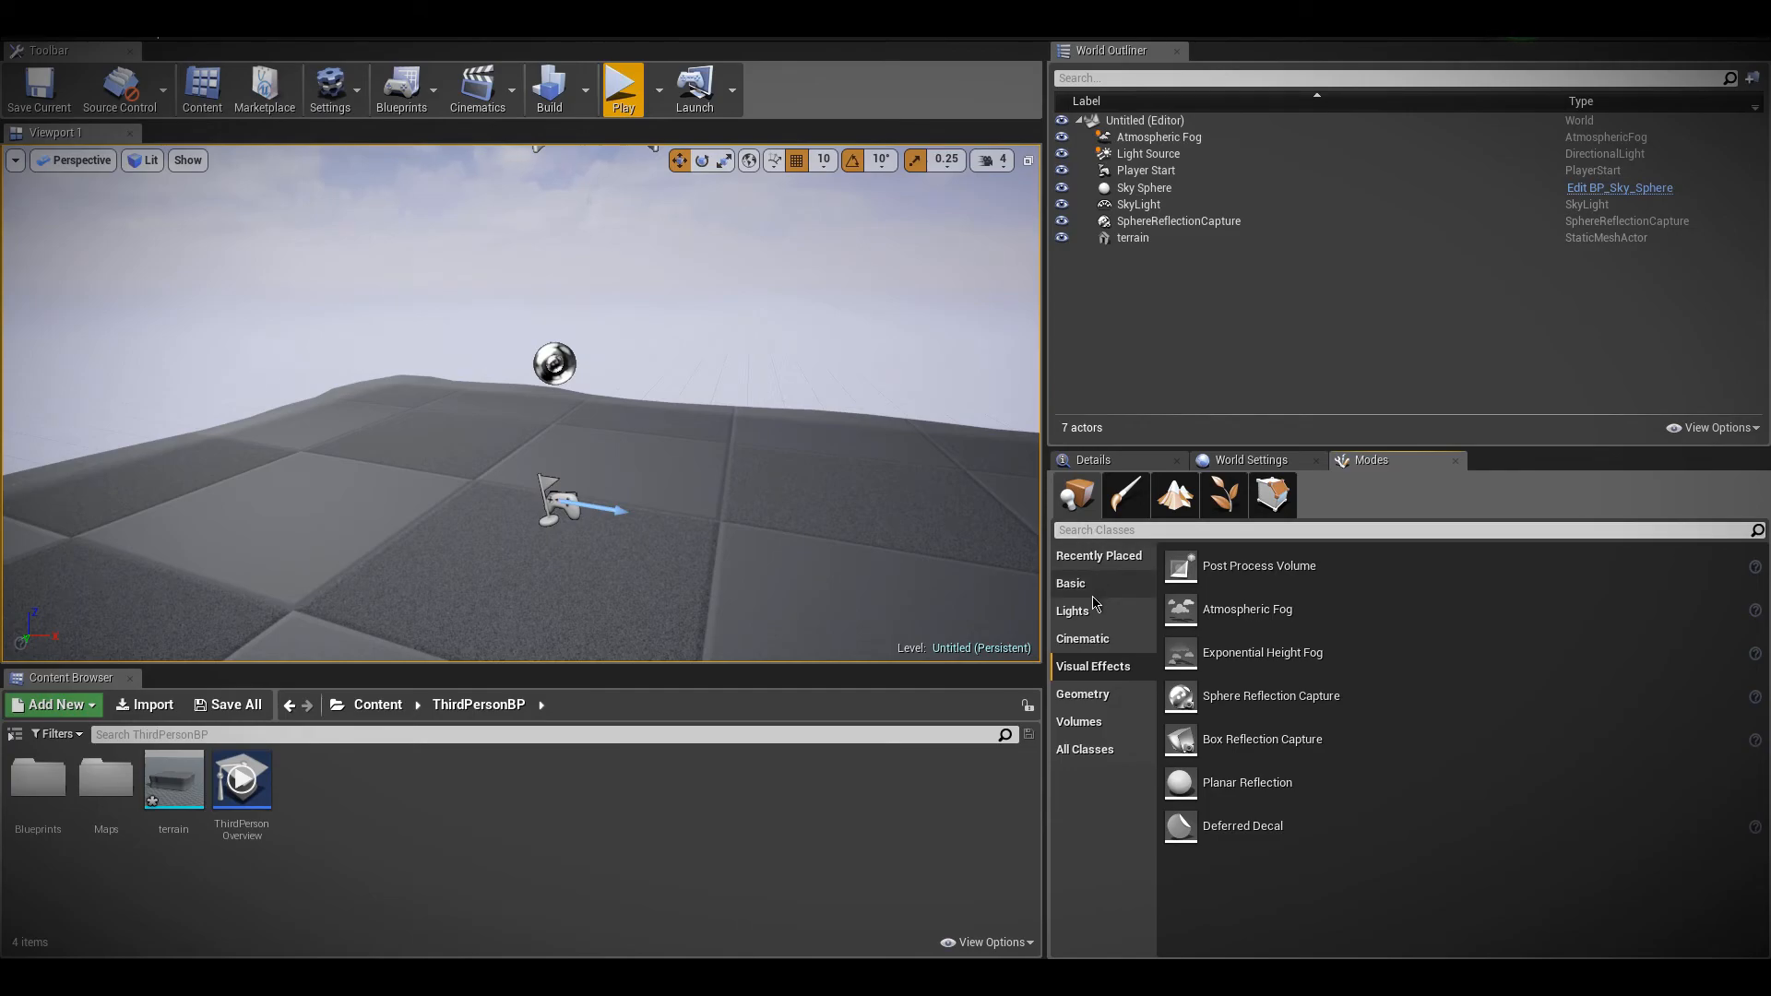
{"action": "left_click_drag", "start_coordinate": [1180, 567], "coordinate": [609, 540]}
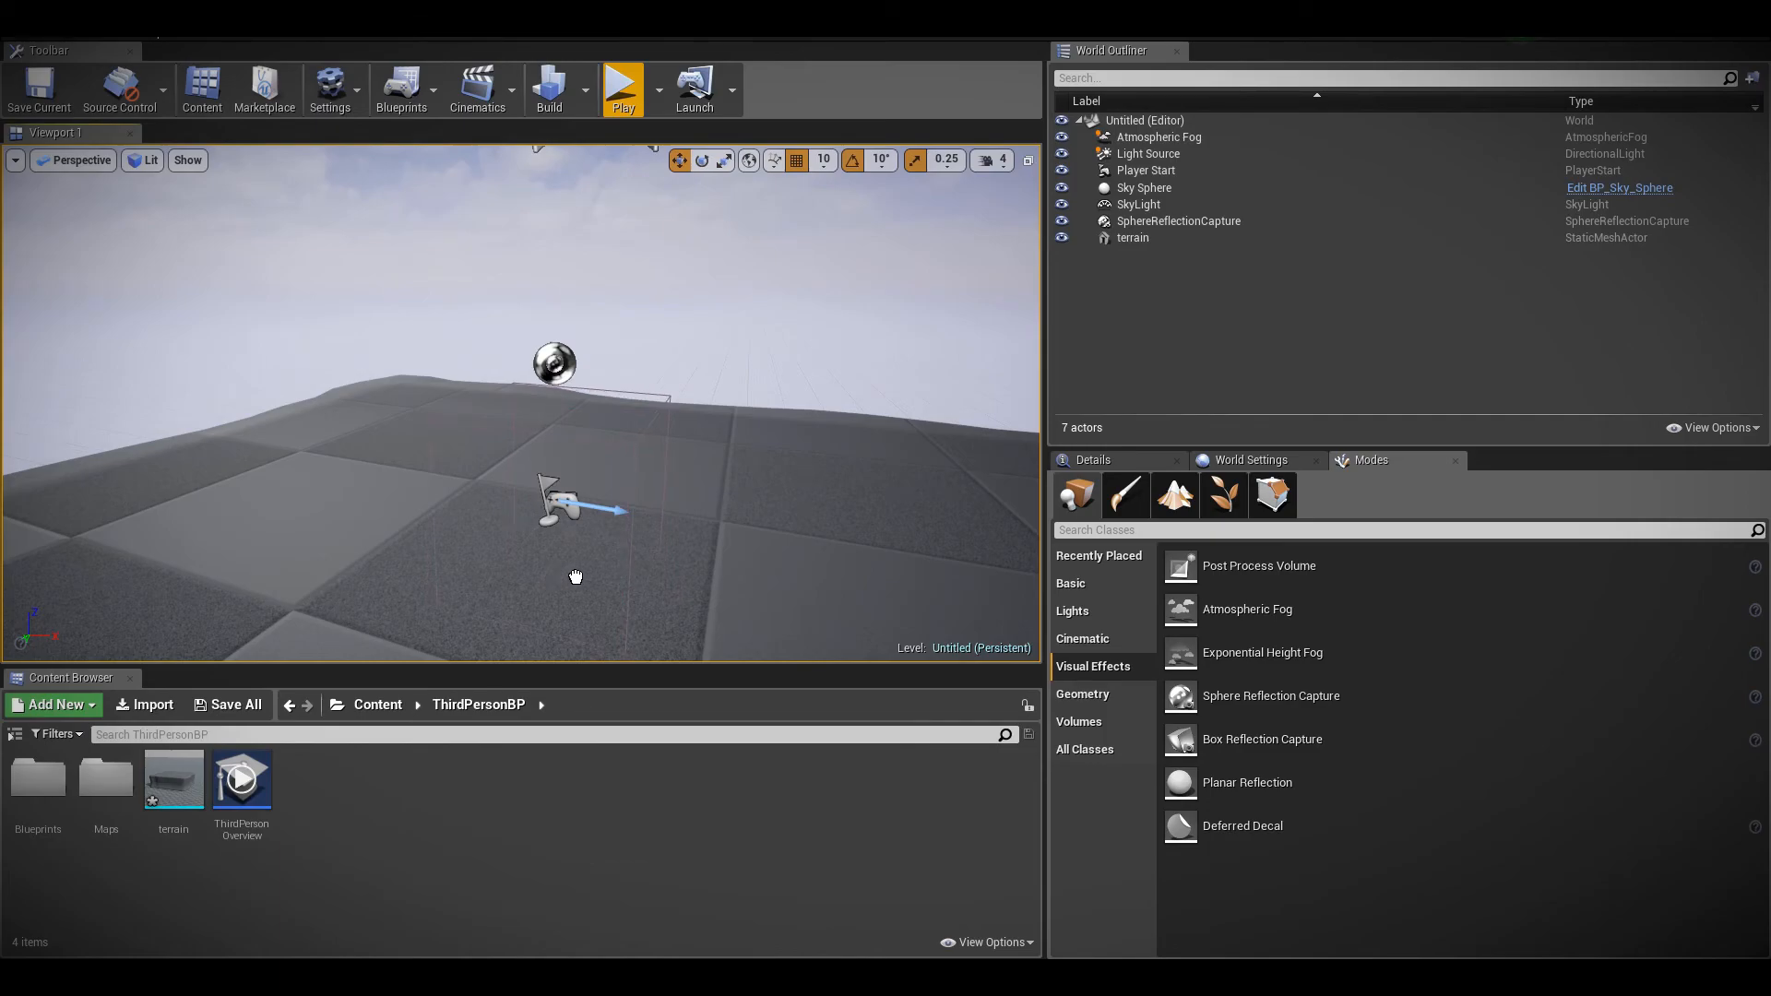
{"action": "left_click_drag", "start_coordinate": [1262, 736], "coordinate": [553, 502]}
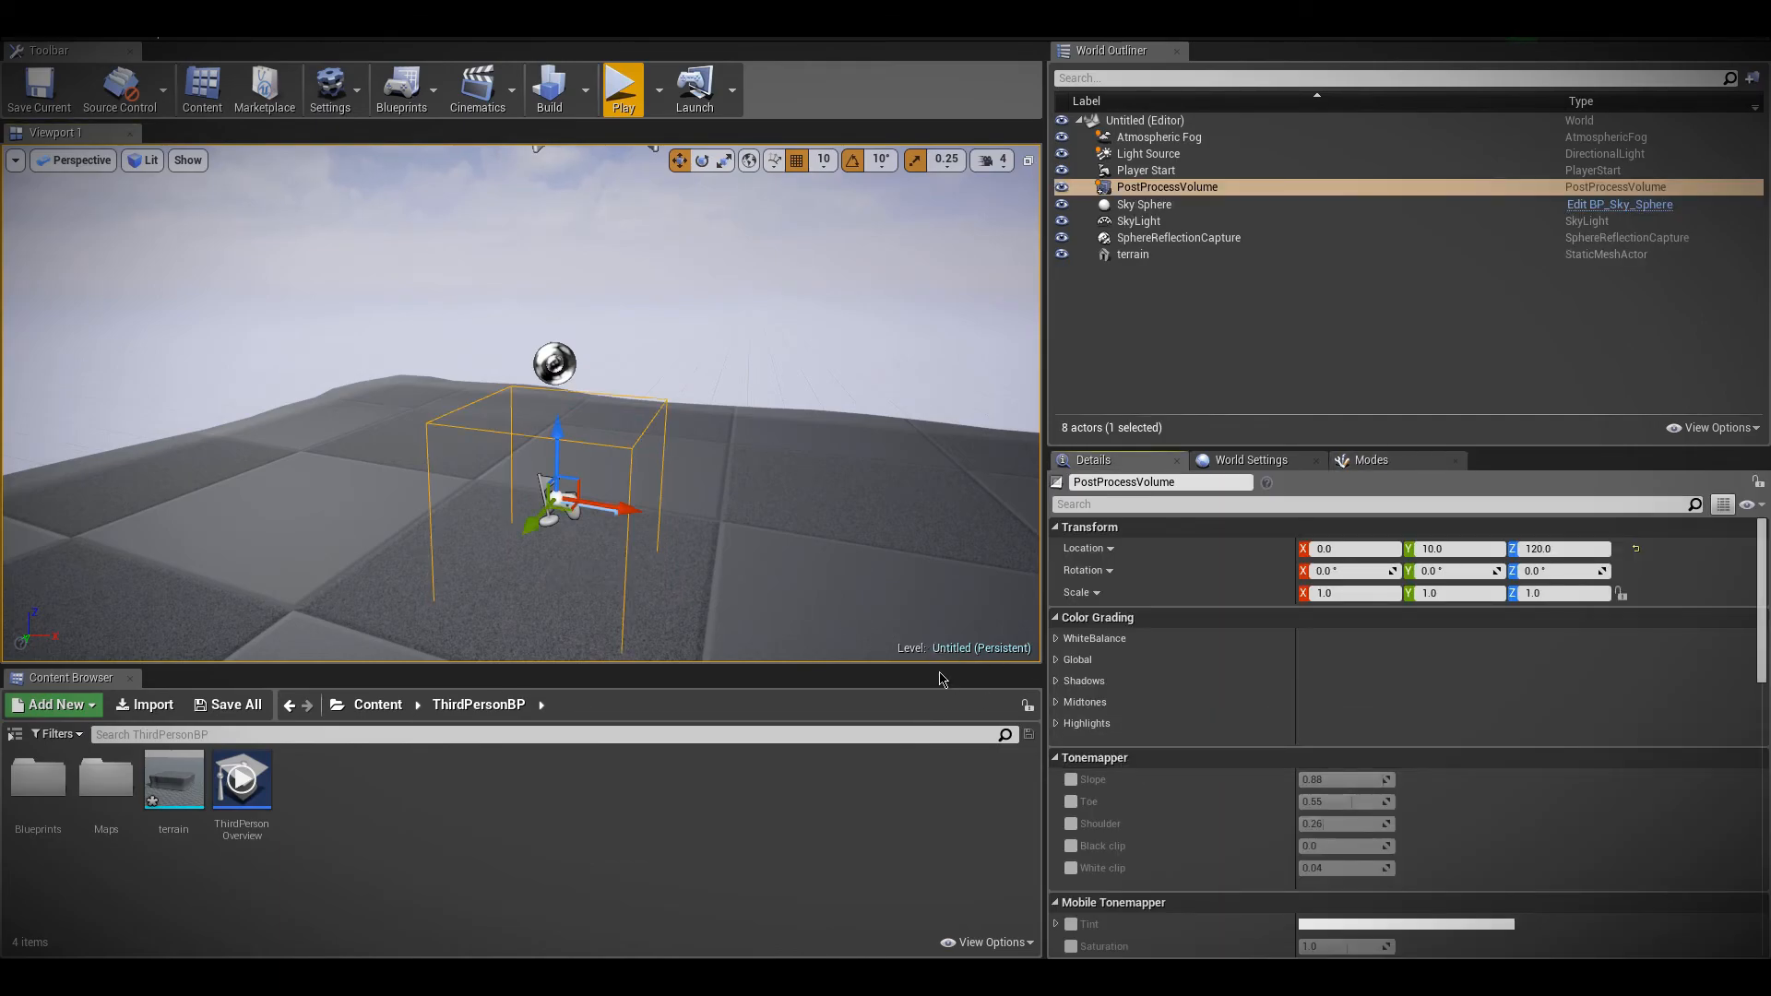
{"action": "scroll", "coordinate": [1383, 735], "scroll_direction": "down", "scroll_amount": 2}
{"action": "scroll", "coordinate": [1384, 734], "scroll_direction": "up", "scroll_amount": 1}
{"action": "key", "text": "End"}
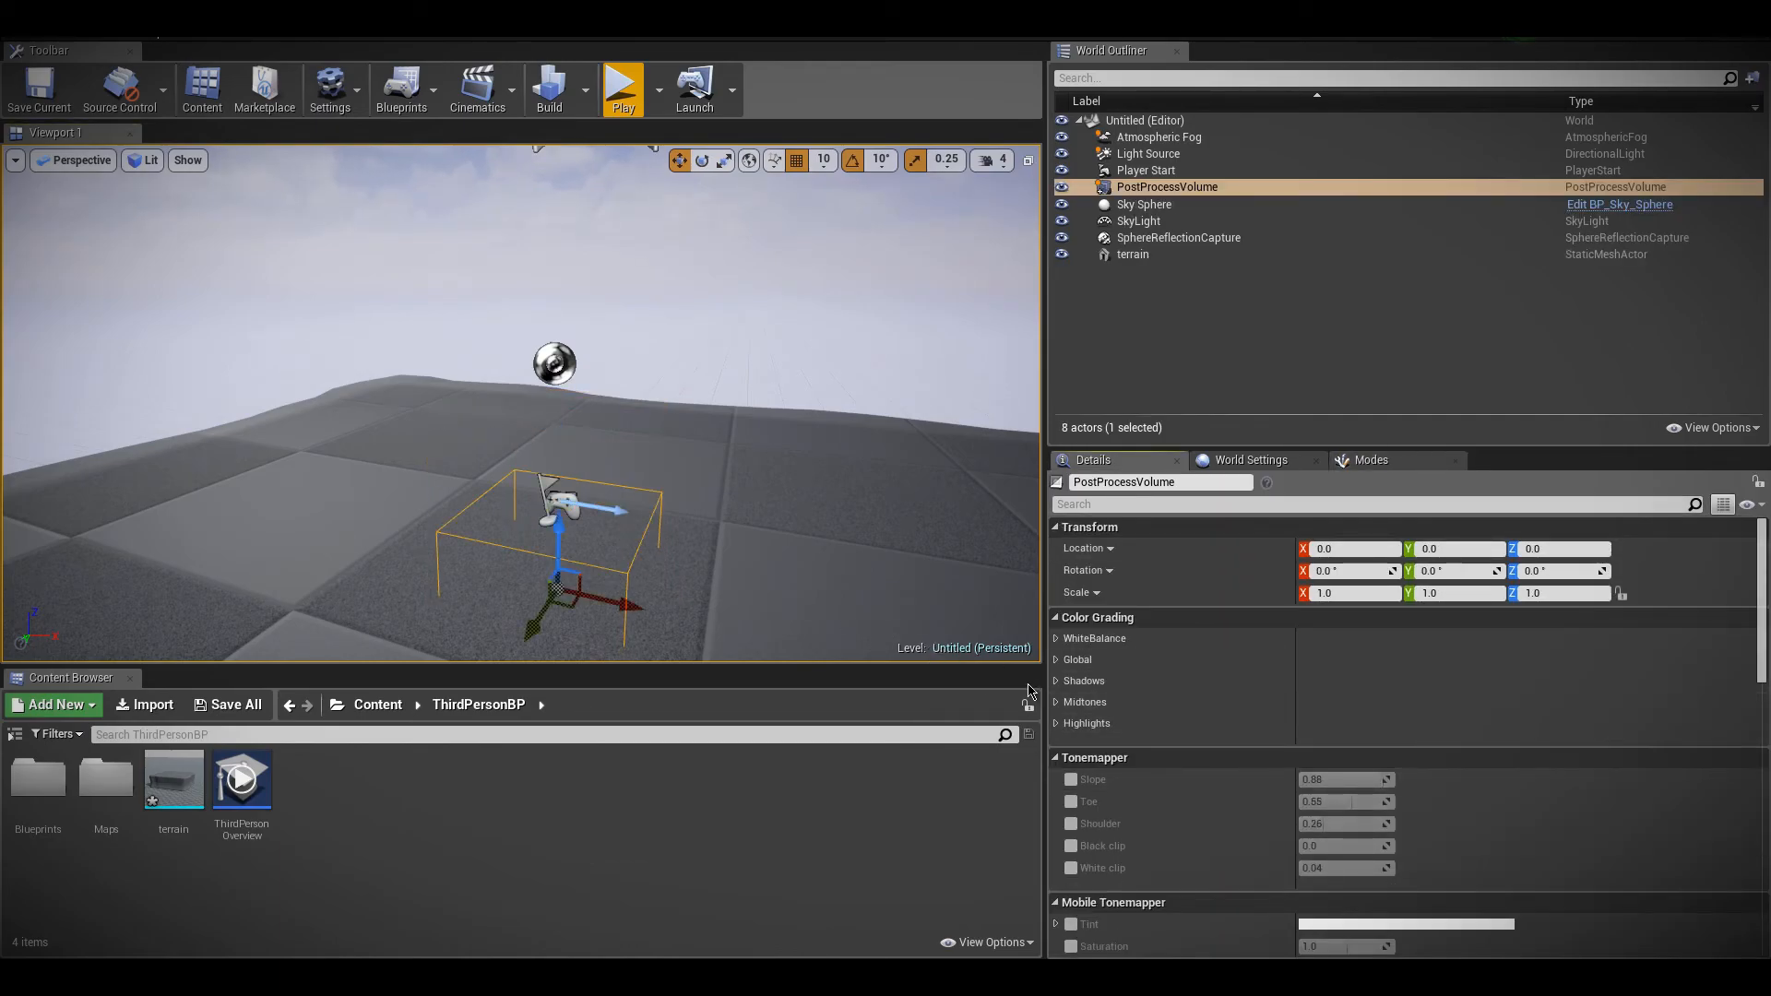
Turn on Infinite Extent (Unbound) for the post process volume and look through its other settings
{"action": "scroll", "coordinate": [1182, 689], "scroll_direction": "down", "scroll_amount": 3}
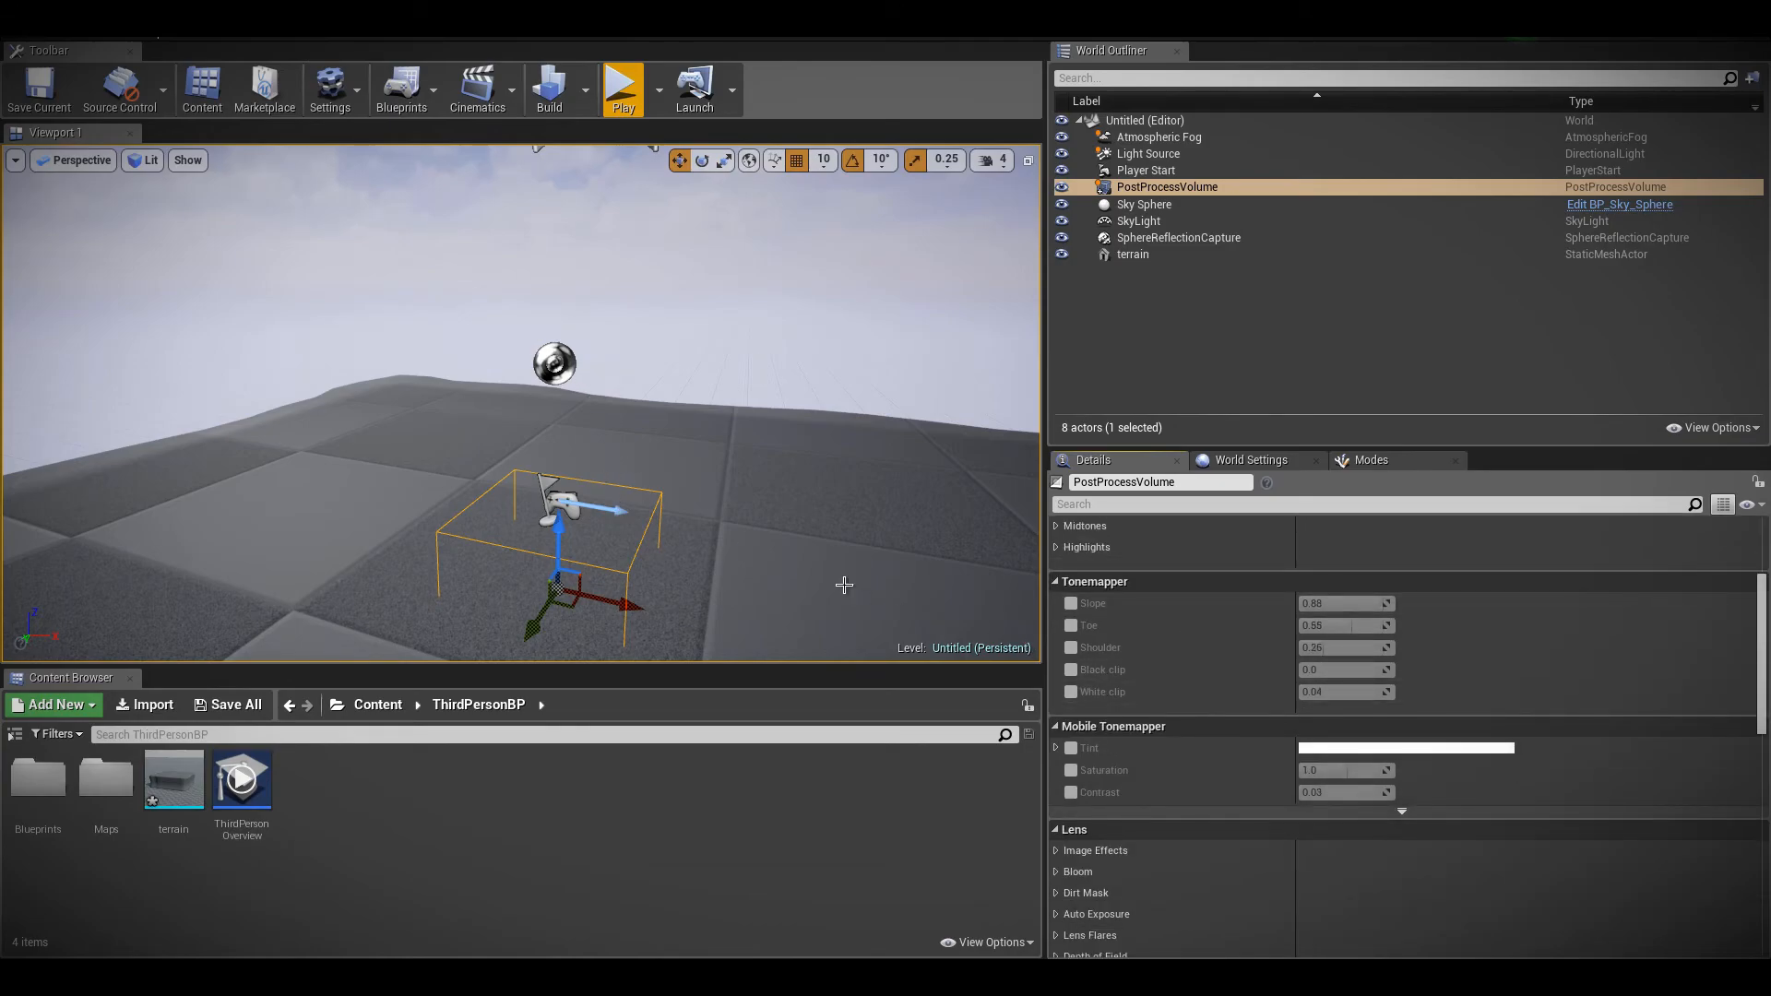
{"action": "scroll", "coordinate": [1288, 752], "scroll_direction": "down", "scroll_amount": 5}
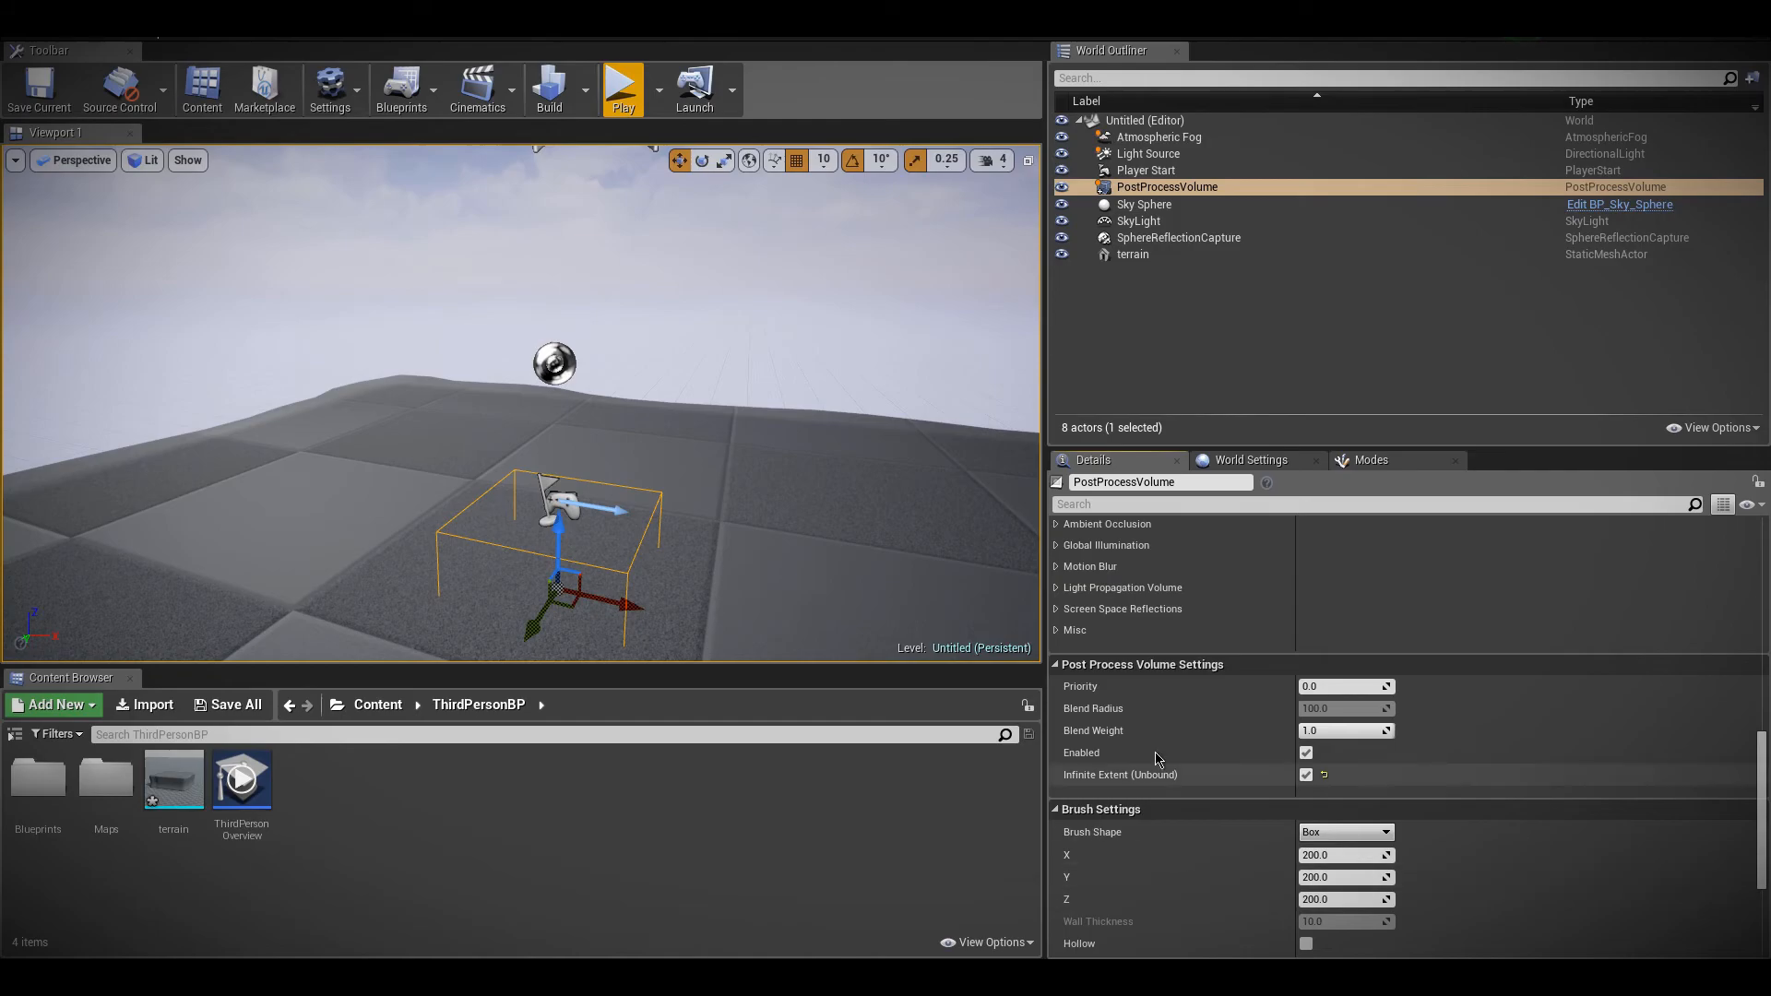
{"action": "scroll", "coordinate": [1207, 715], "scroll_direction": "up", "scroll_amount": 5}
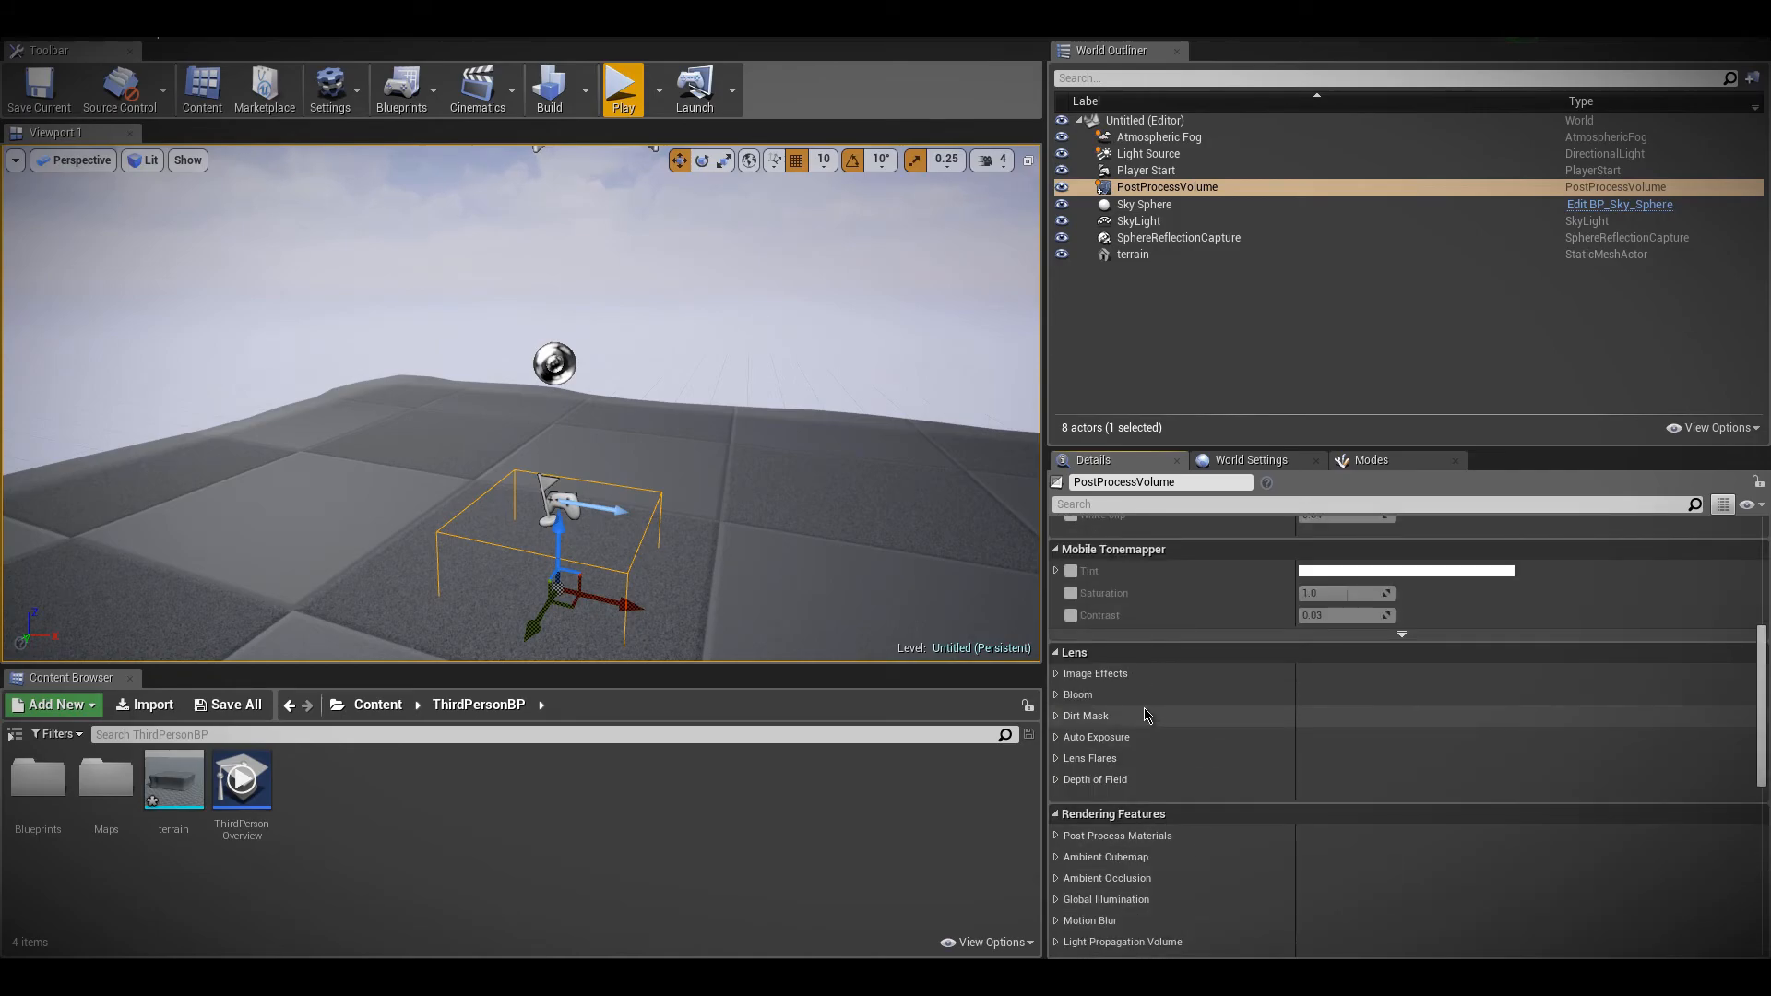
{"action": "scroll", "coordinate": [1146, 716], "scroll_direction": "up", "scroll_amount": 1}
{"action": "scroll", "coordinate": [1147, 716], "scroll_direction": "down", "scroll_amount": 2}
Raise the post process volume vertically so its box surrounds the Player Start
{"action": "key", "text": "s"}
{"action": "mouse_move", "coordinate": [738, 535]}
{"action": "right_mouse_down"}
{"action": "mouse_move", "coordinate": [743, 568]}
{"action": "mouse_move", "coordinate": [735, 552]}
{"action": "right_mouse_up"}
{"action": "key", "text": "w"}
{"action": "left_click_drag", "start_coordinate": [548, 362], "coordinate": [550, 273]}
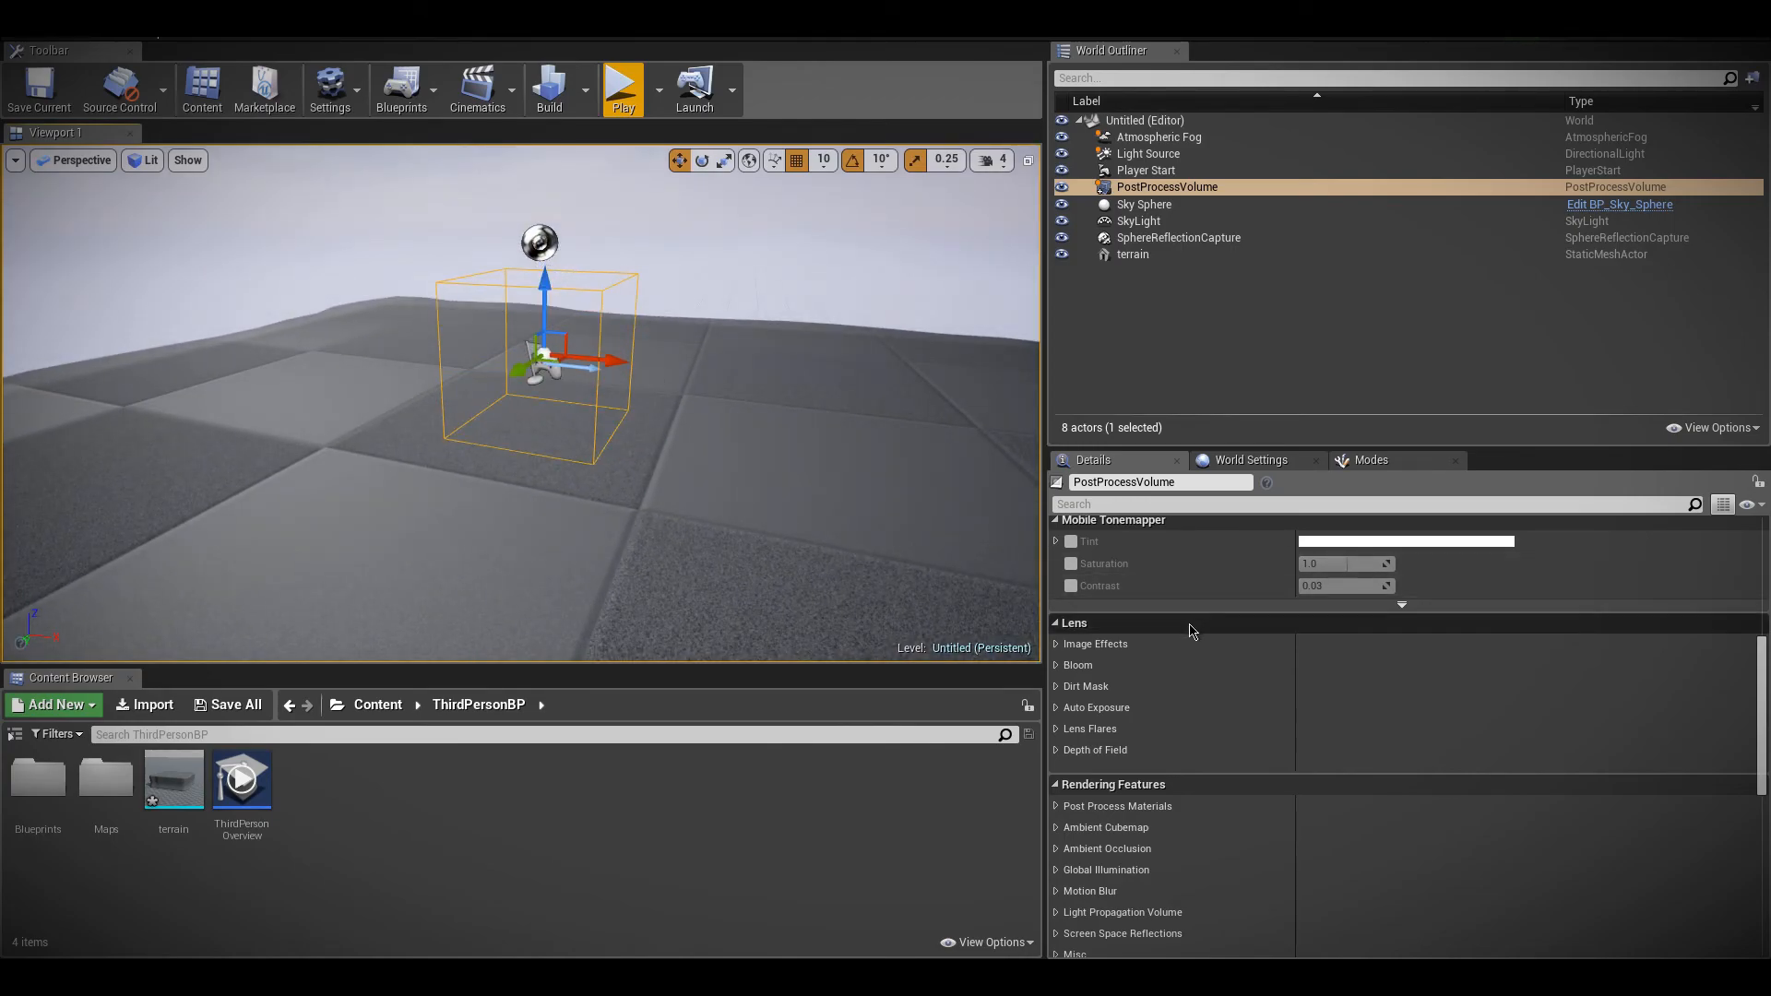
Turn off Infinite Extent (Unbound) for the volume and enable Vignette Intensity under the lens image effects with a value of 1.0
{"action": "scroll", "coordinate": [1267, 728], "scroll_direction": "down", "scroll_amount": 7}
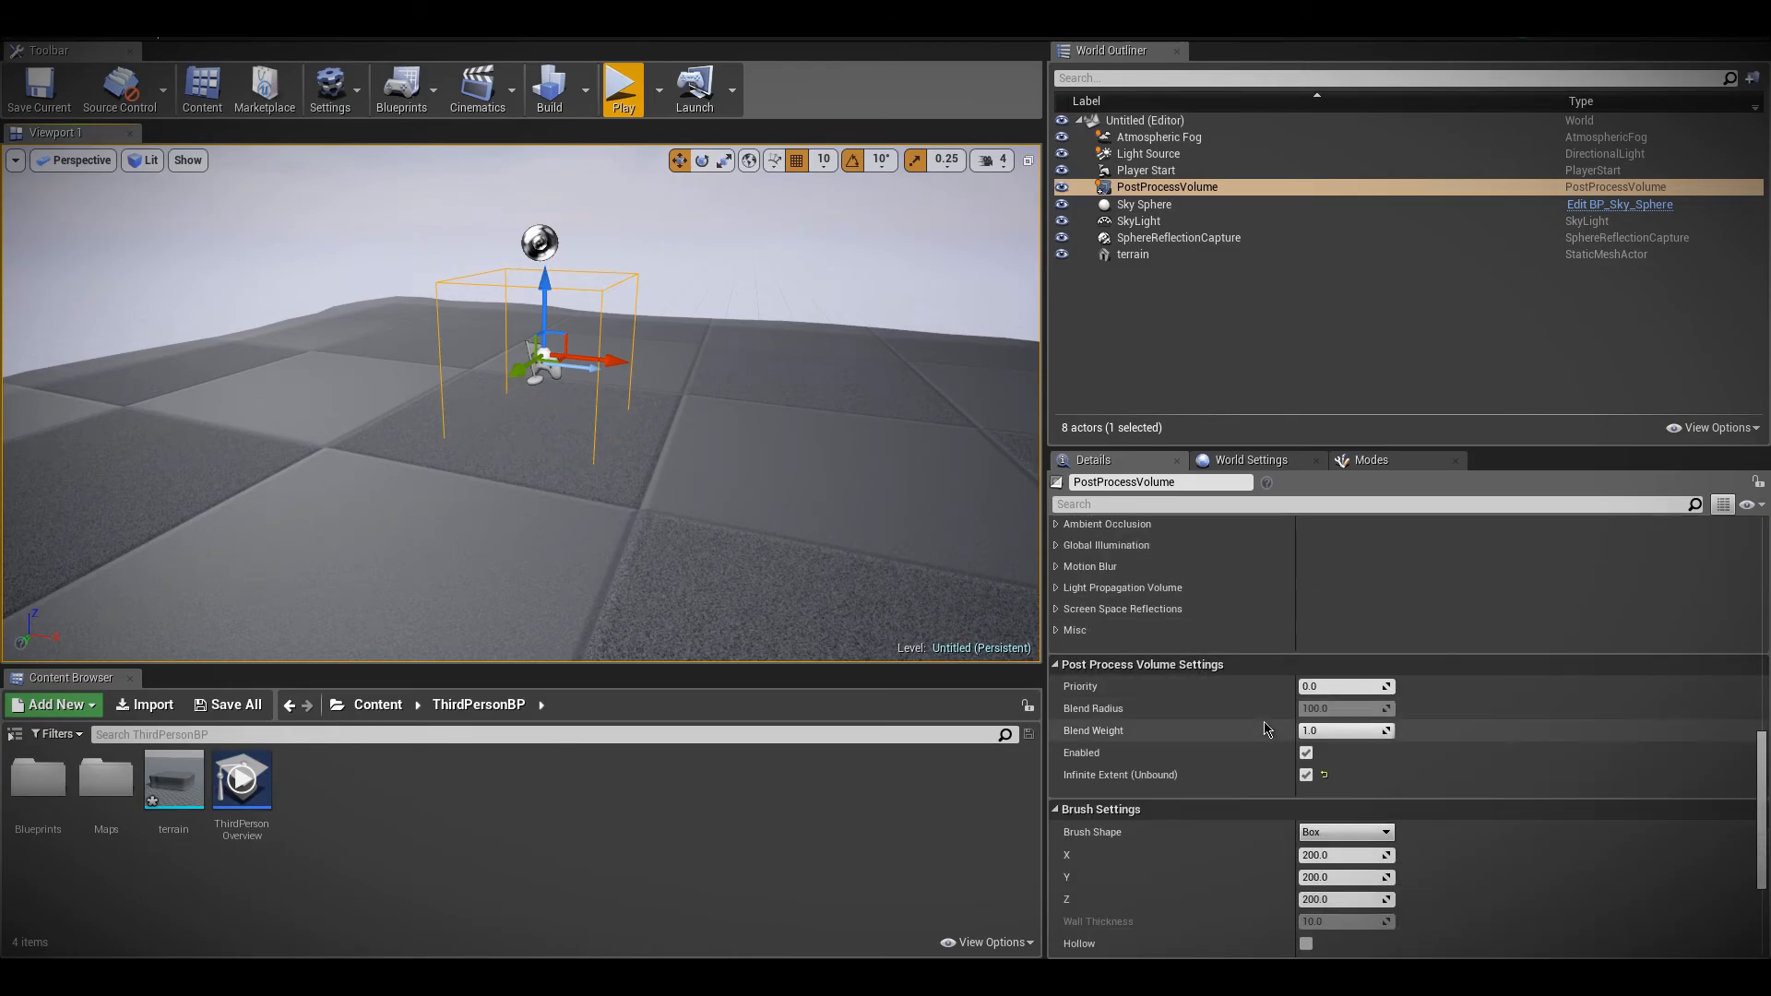
{"action": "left_click", "coordinate": [1306, 775]}
{"action": "scroll", "coordinate": [1306, 775], "scroll_direction": "up", "scroll_amount": 5}
{"action": "scroll", "coordinate": [1300, 802], "scroll_direction": "down", "scroll_amount": 4}
{"action": "scroll", "coordinate": [1306, 803], "scroll_direction": "up", "scroll_amount": 6}
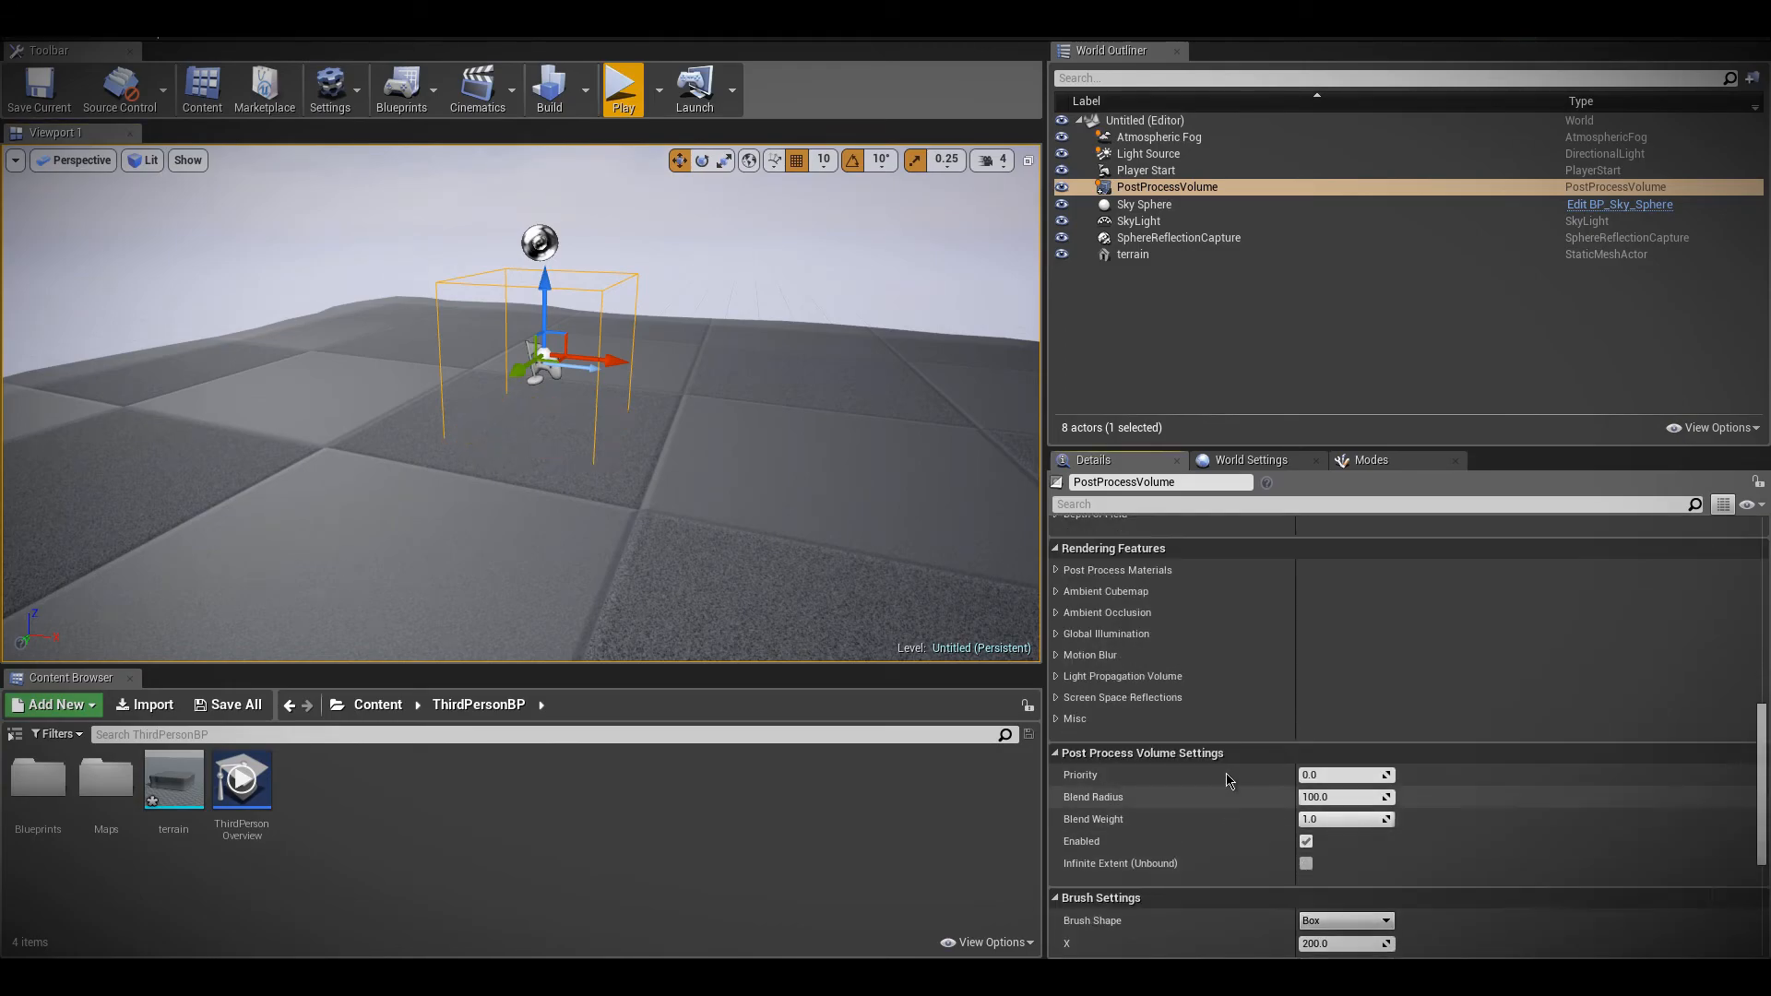
{"action": "right_click_drag", "start_coordinate": [830, 480], "coordinate": [931, 461]}
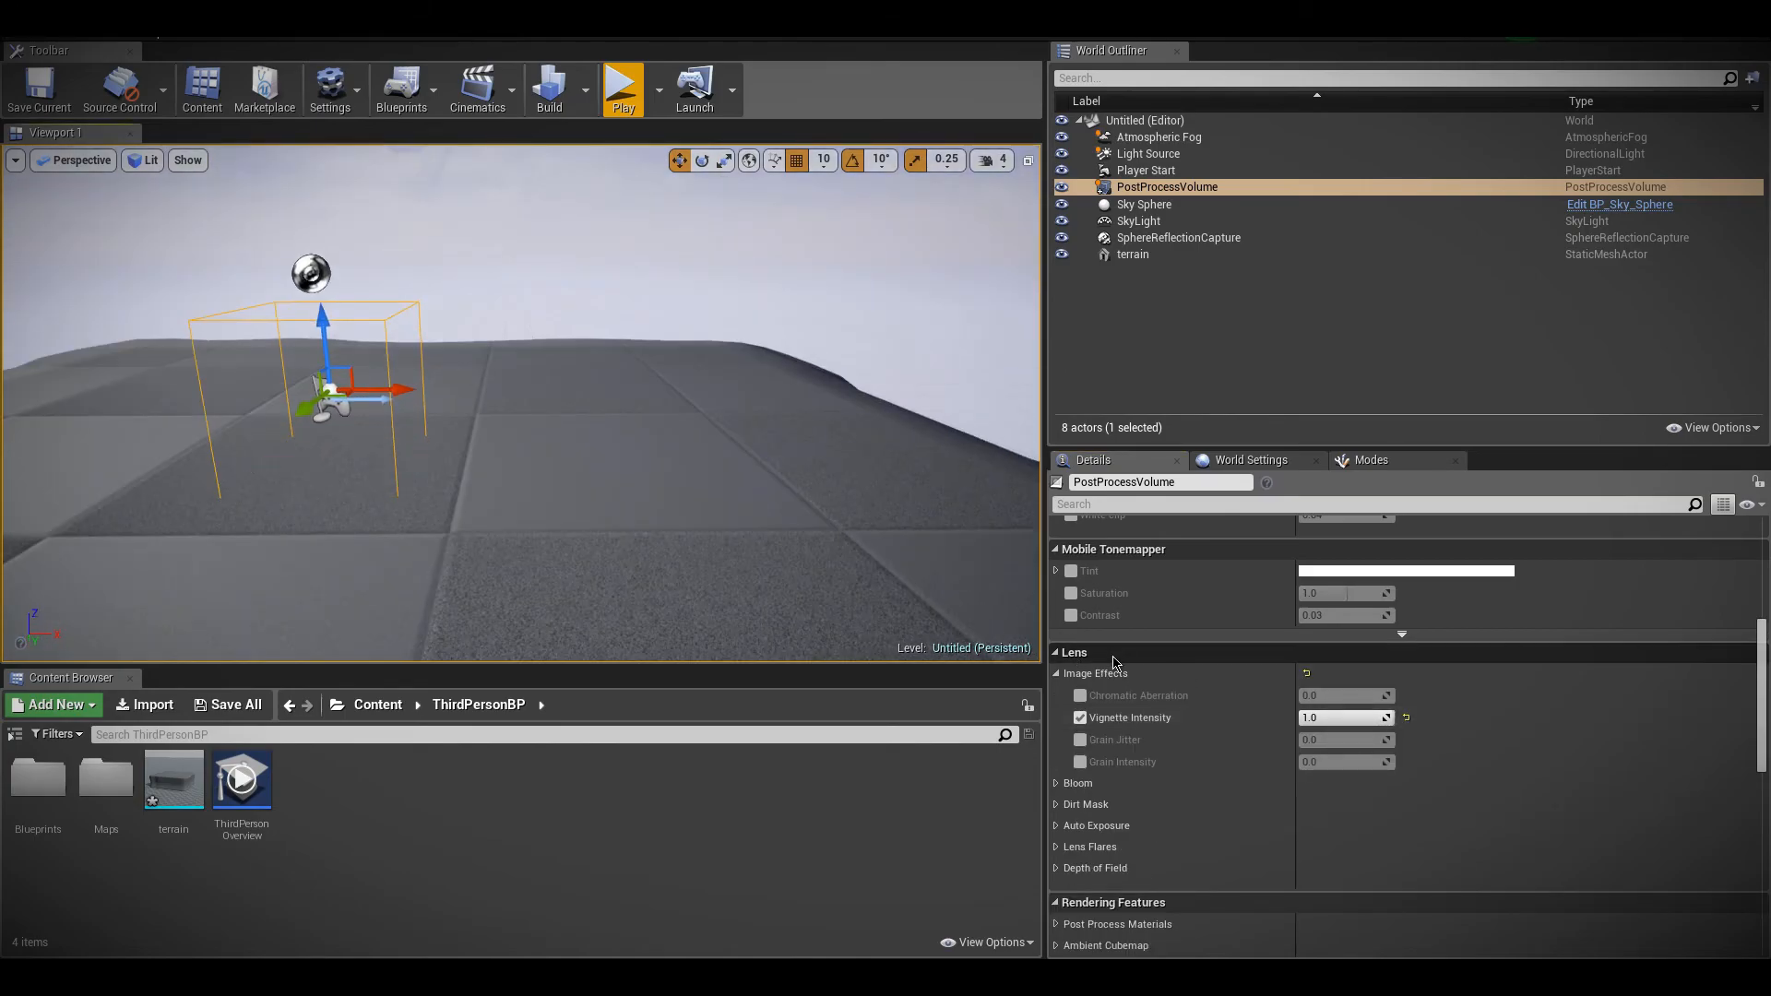
Check how the vignette behaves around the bounded volume, in the viewport and in a short play session
{"action": "right_click", "coordinate": [899, 556]}
{"action": "right_click_drag", "start_coordinate": [658, 435], "coordinate": [562, 383]}
{"action": "left_click", "coordinate": [624, 425]}
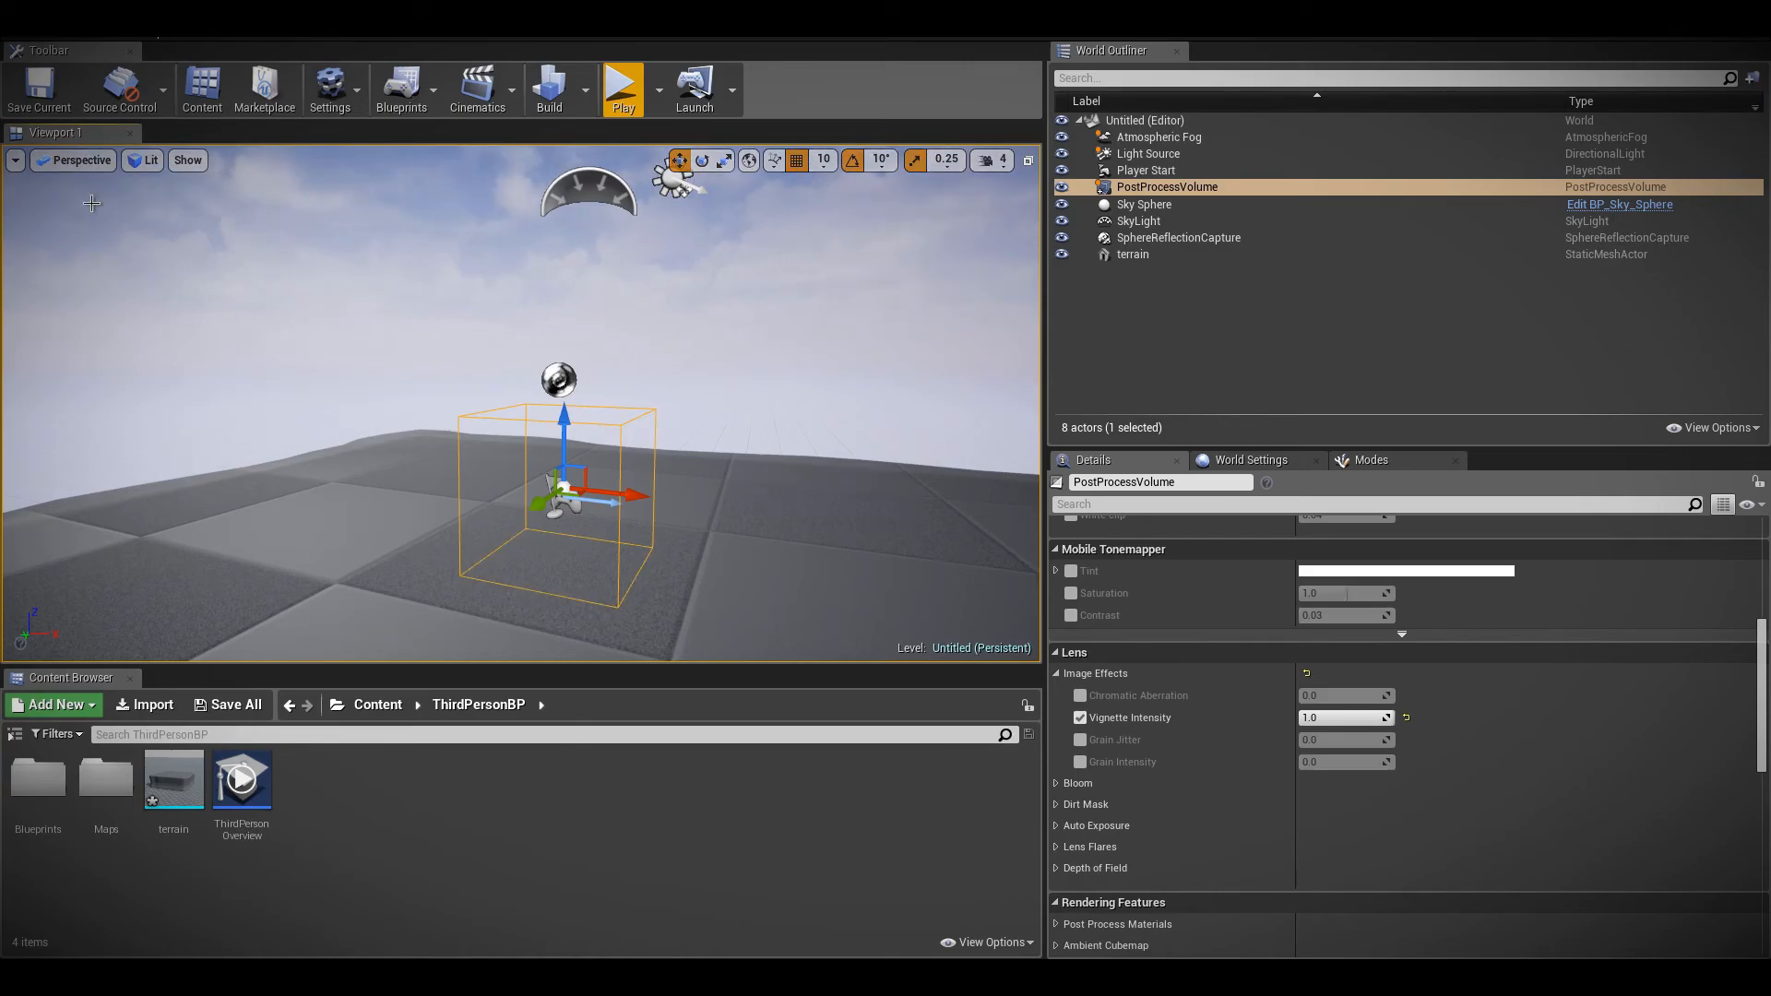
{"action": "left_click", "coordinate": [624, 92]}
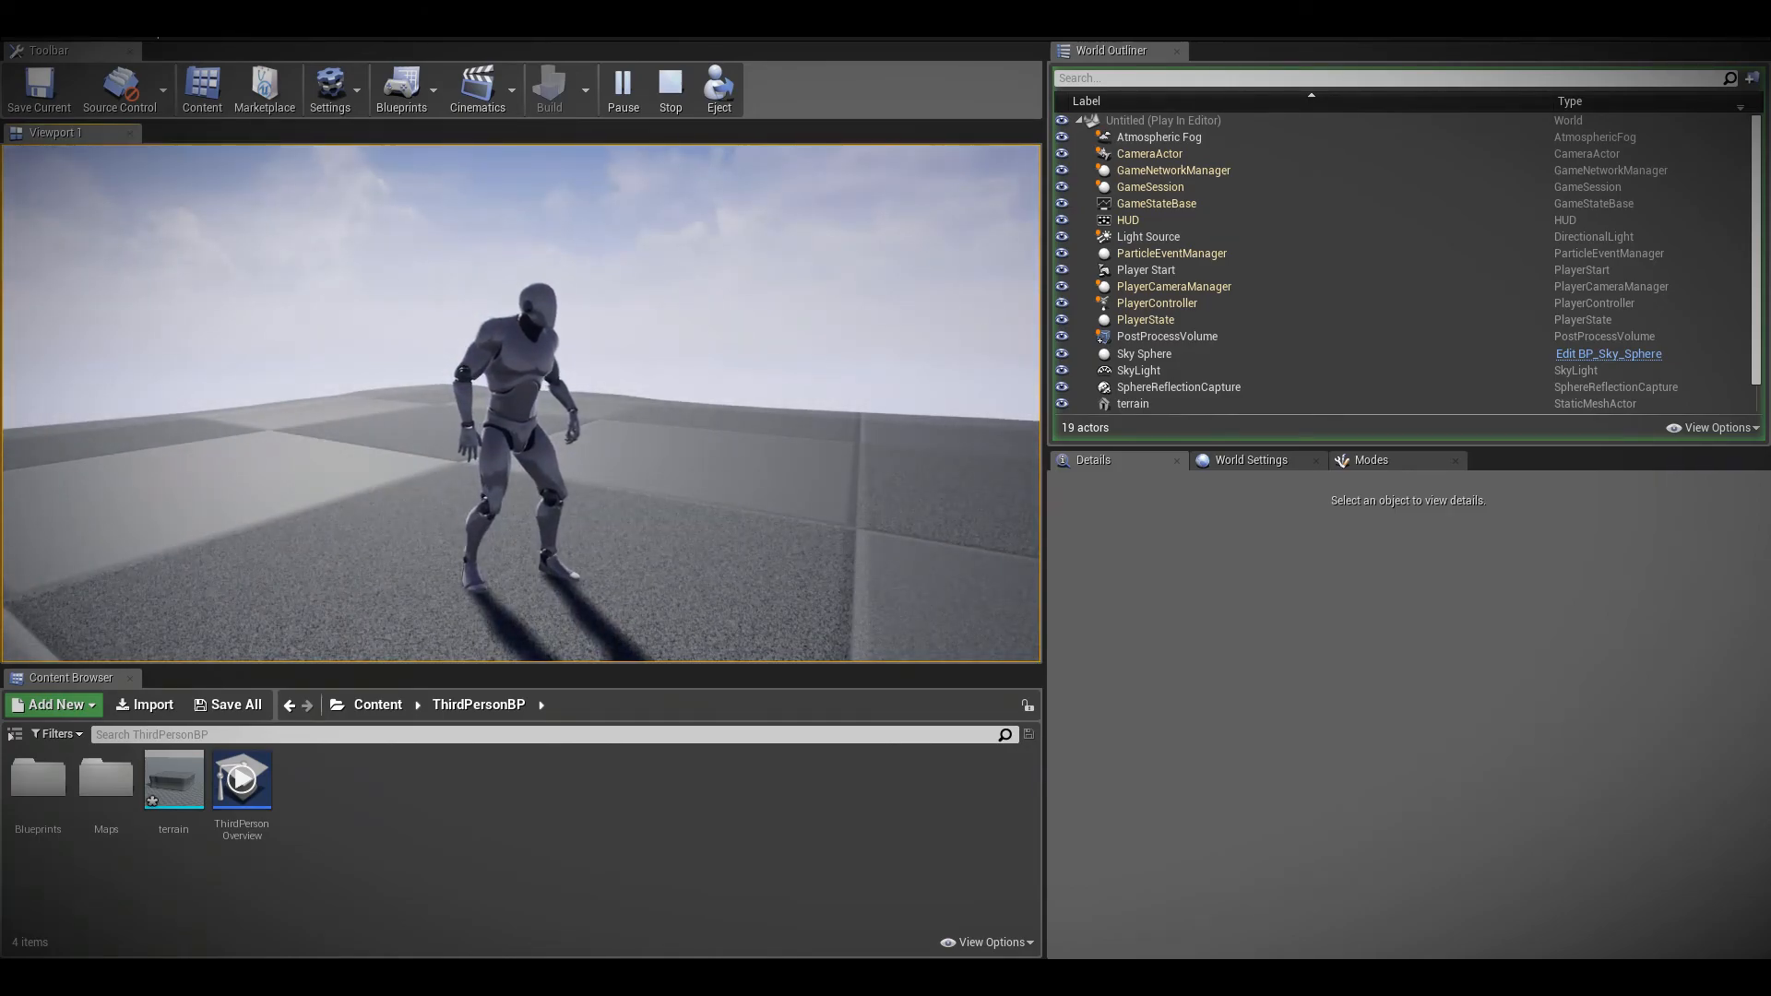
{"action": "key", "text": "Escape"}
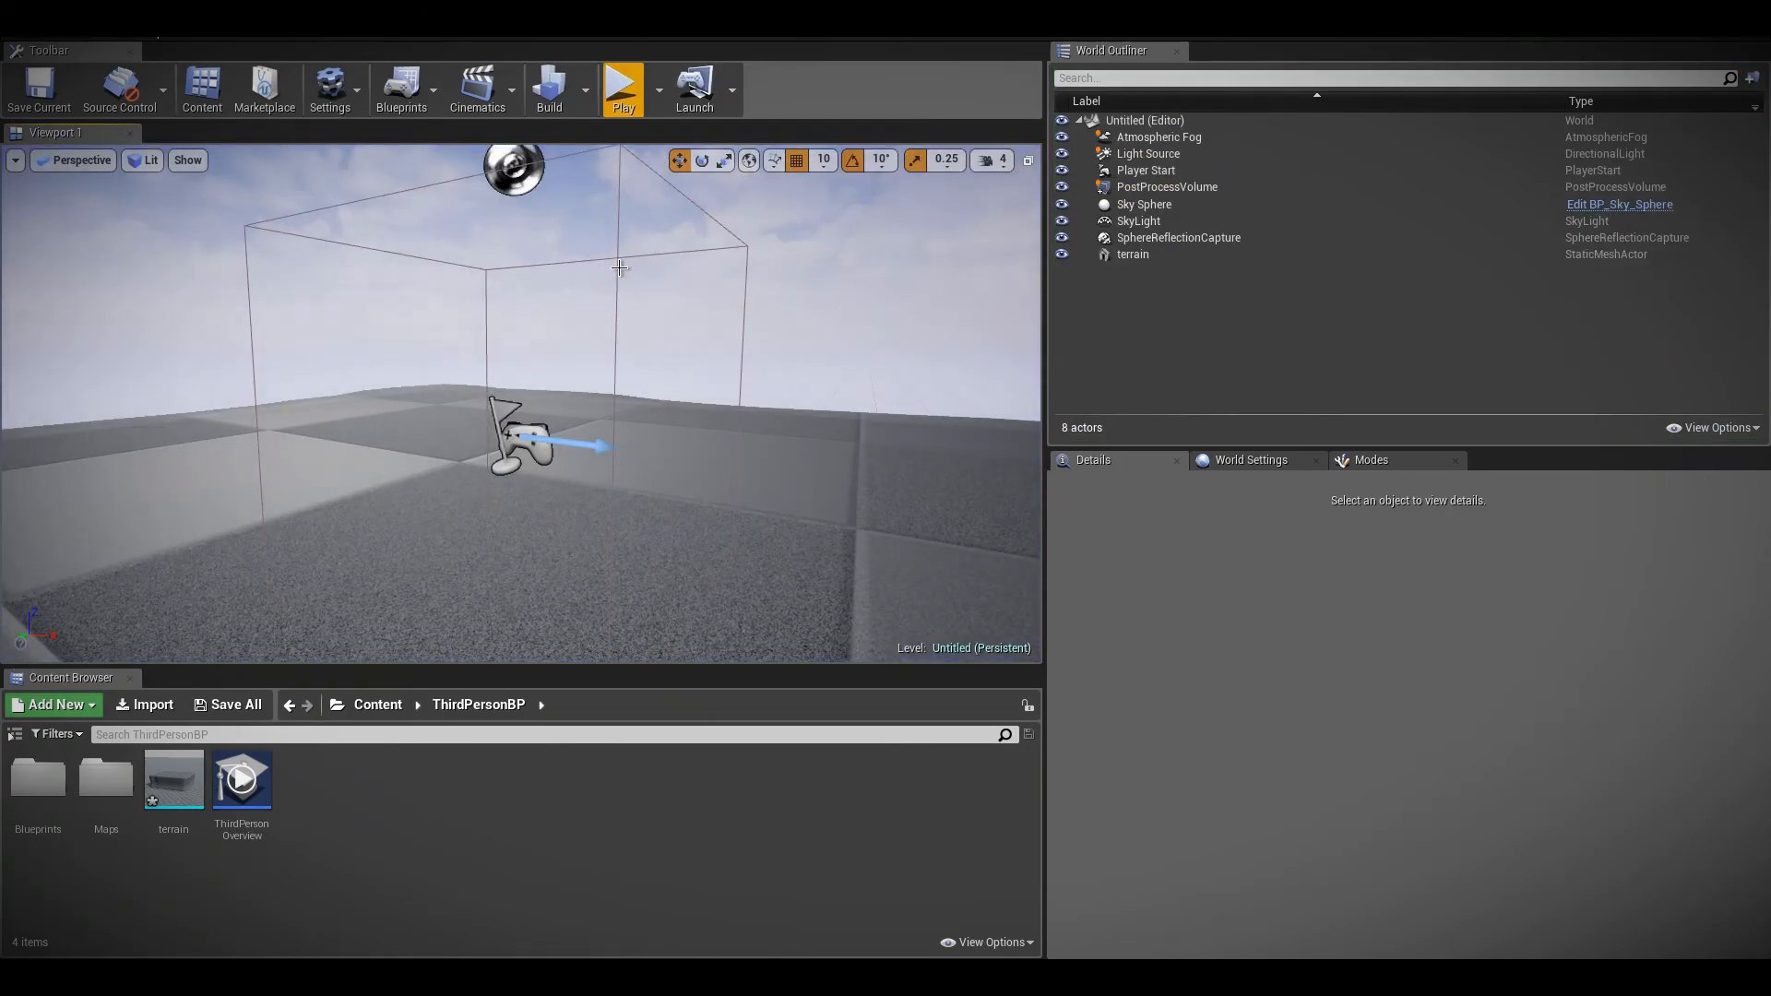
Reselect the post process volume and turn on Infinite Extent (Unbound) so its effects cover the whole level
{"action": "left_click", "coordinate": [619, 267]}
{"action": "scroll", "coordinate": [1275, 846], "scroll_direction": "down", "scroll_amount": 10}
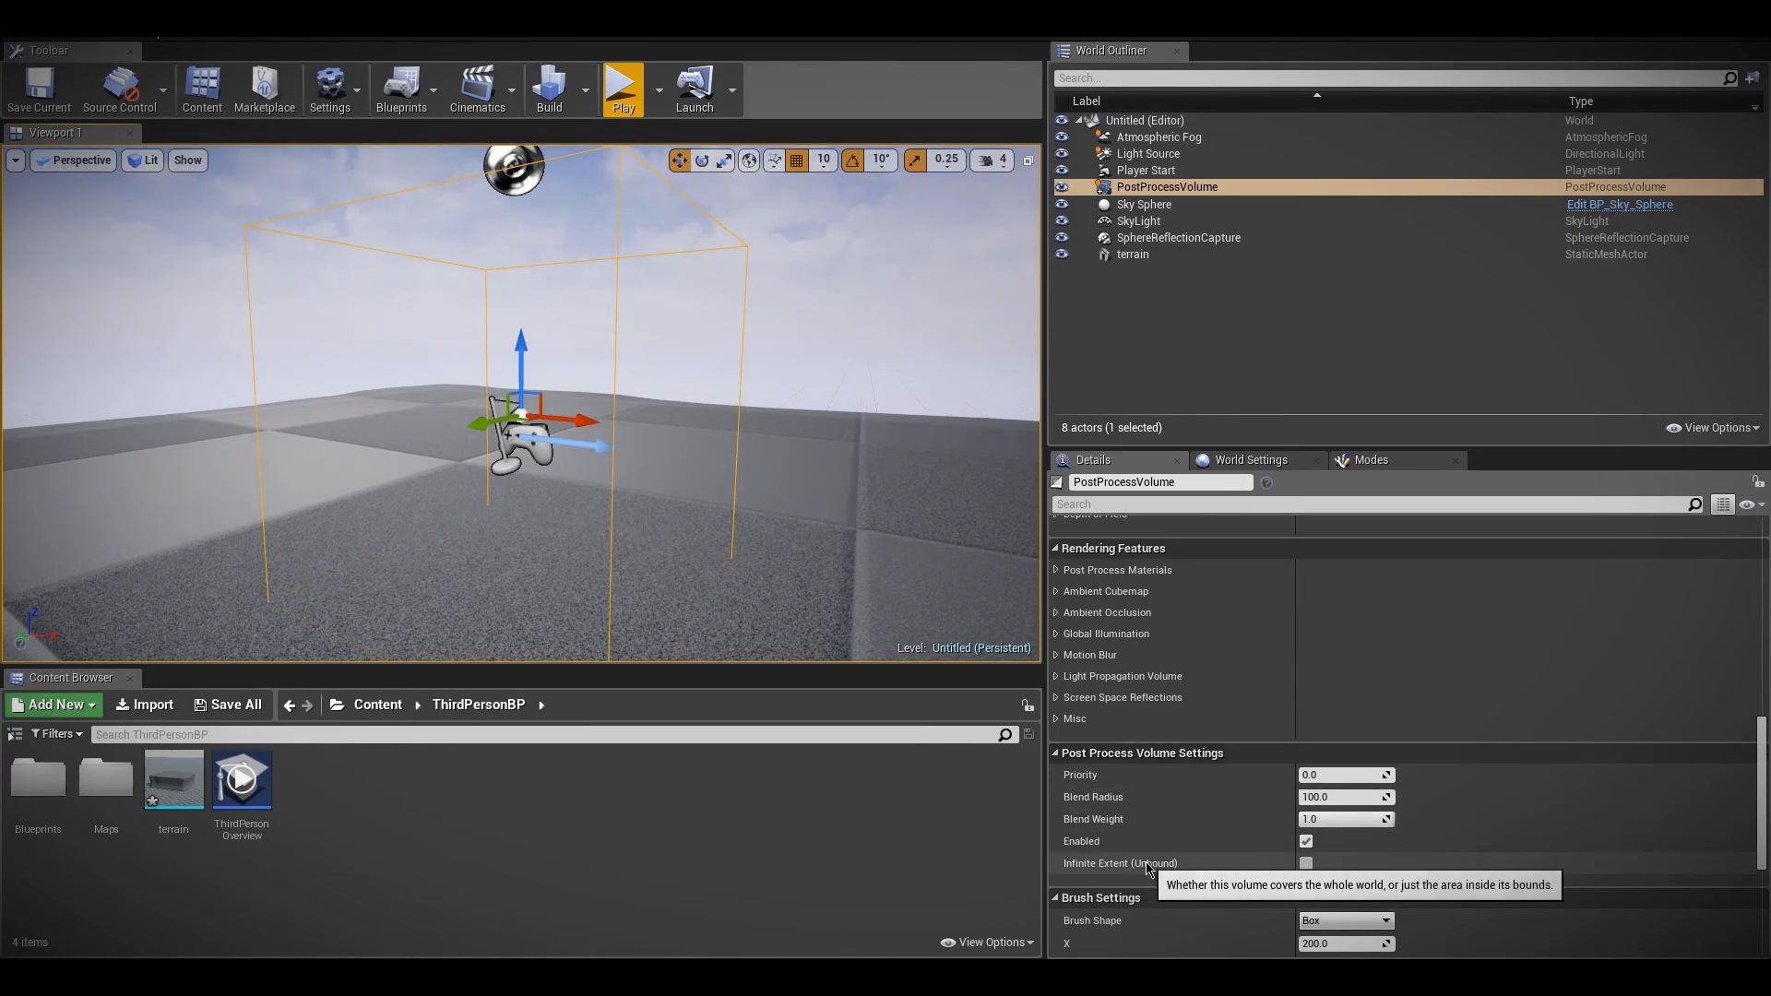
{"action": "left_click", "coordinate": [1306, 864]}
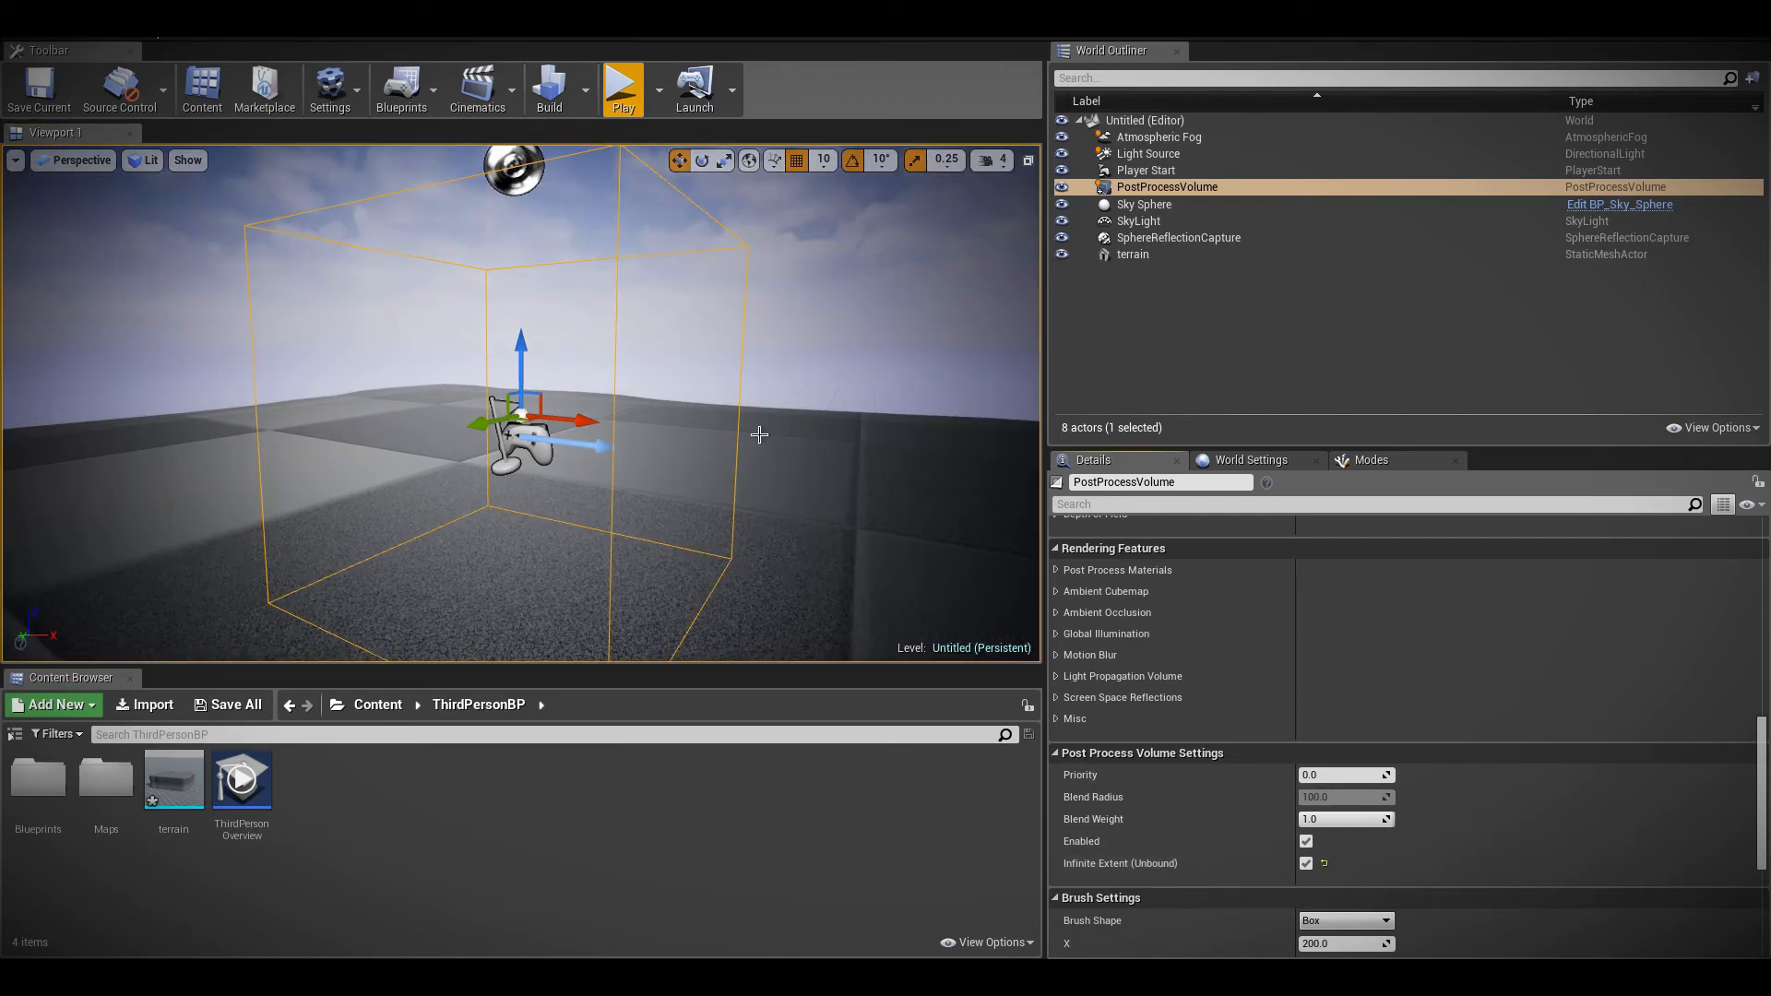
Set the volume's Vignette Intensity to 0.75 in the lens image effects
{"action": "scroll", "coordinate": [1134, 765], "scroll_direction": "up", "scroll_amount": 3}
{"action": "scroll", "coordinate": [1134, 766], "scroll_direction": "up", "scroll_amount": 3}
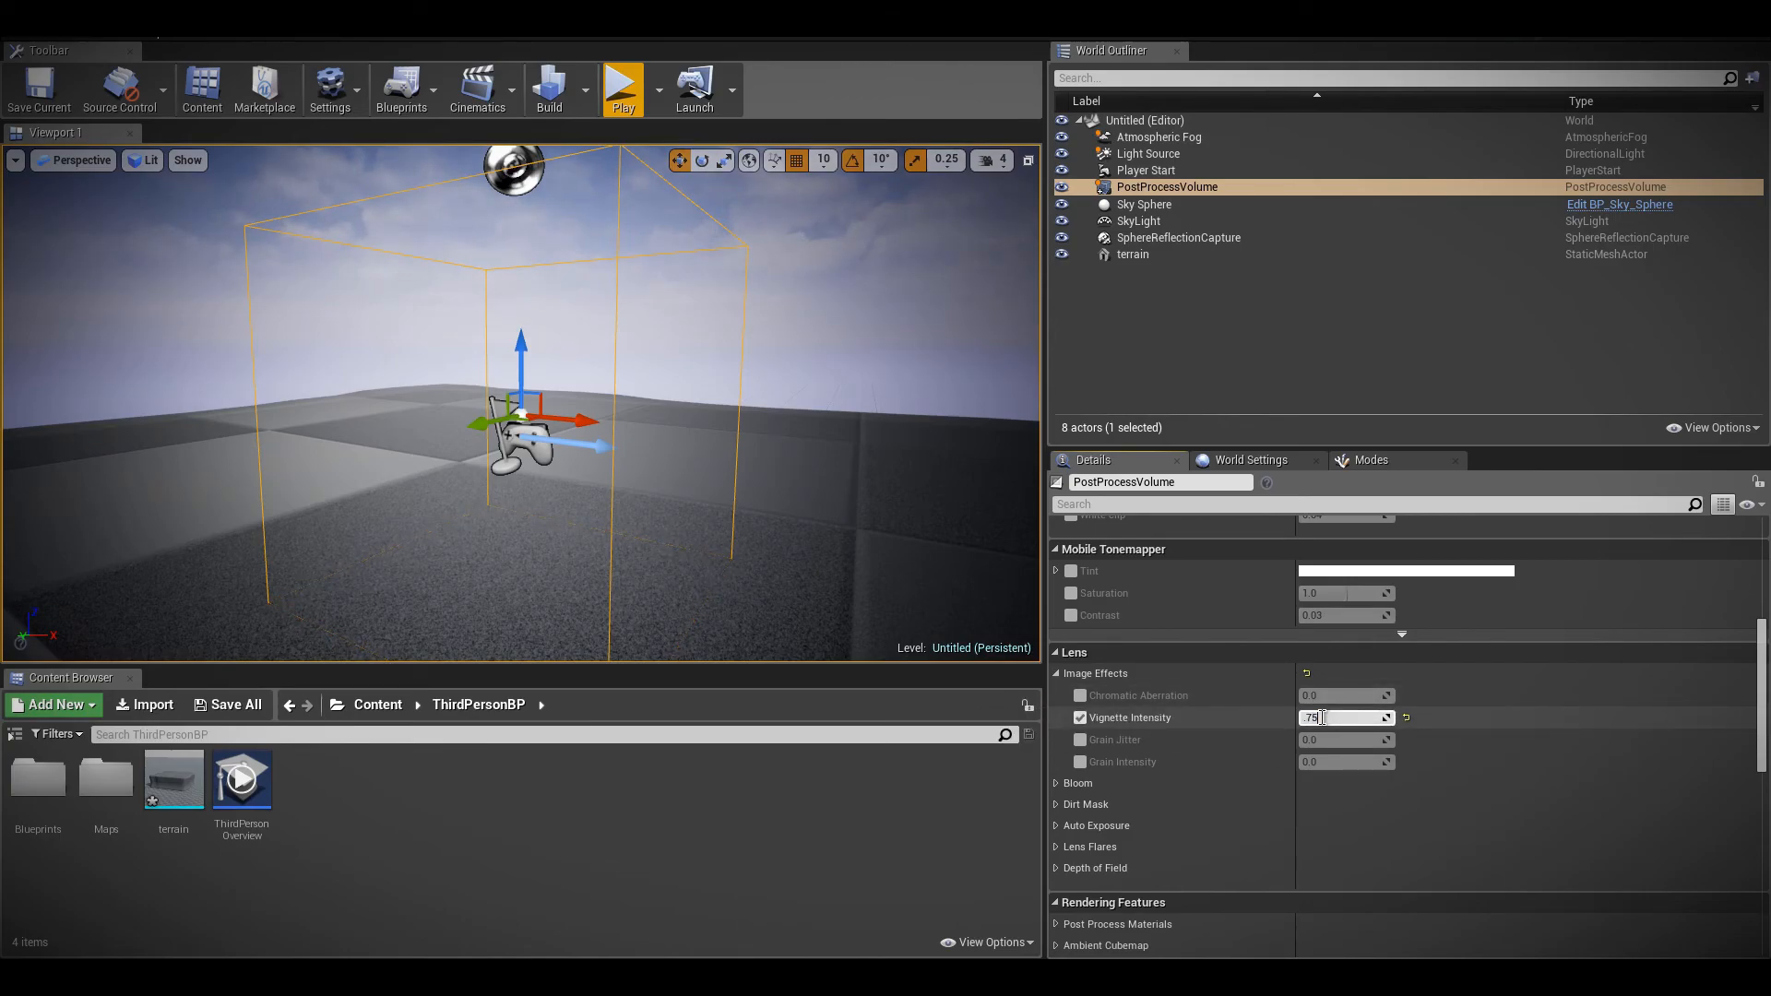
{"action": "left_click", "coordinate": [1322, 718]}
{"action": "type", "text": ".75"}
{"action": "key", "text": "Return"}
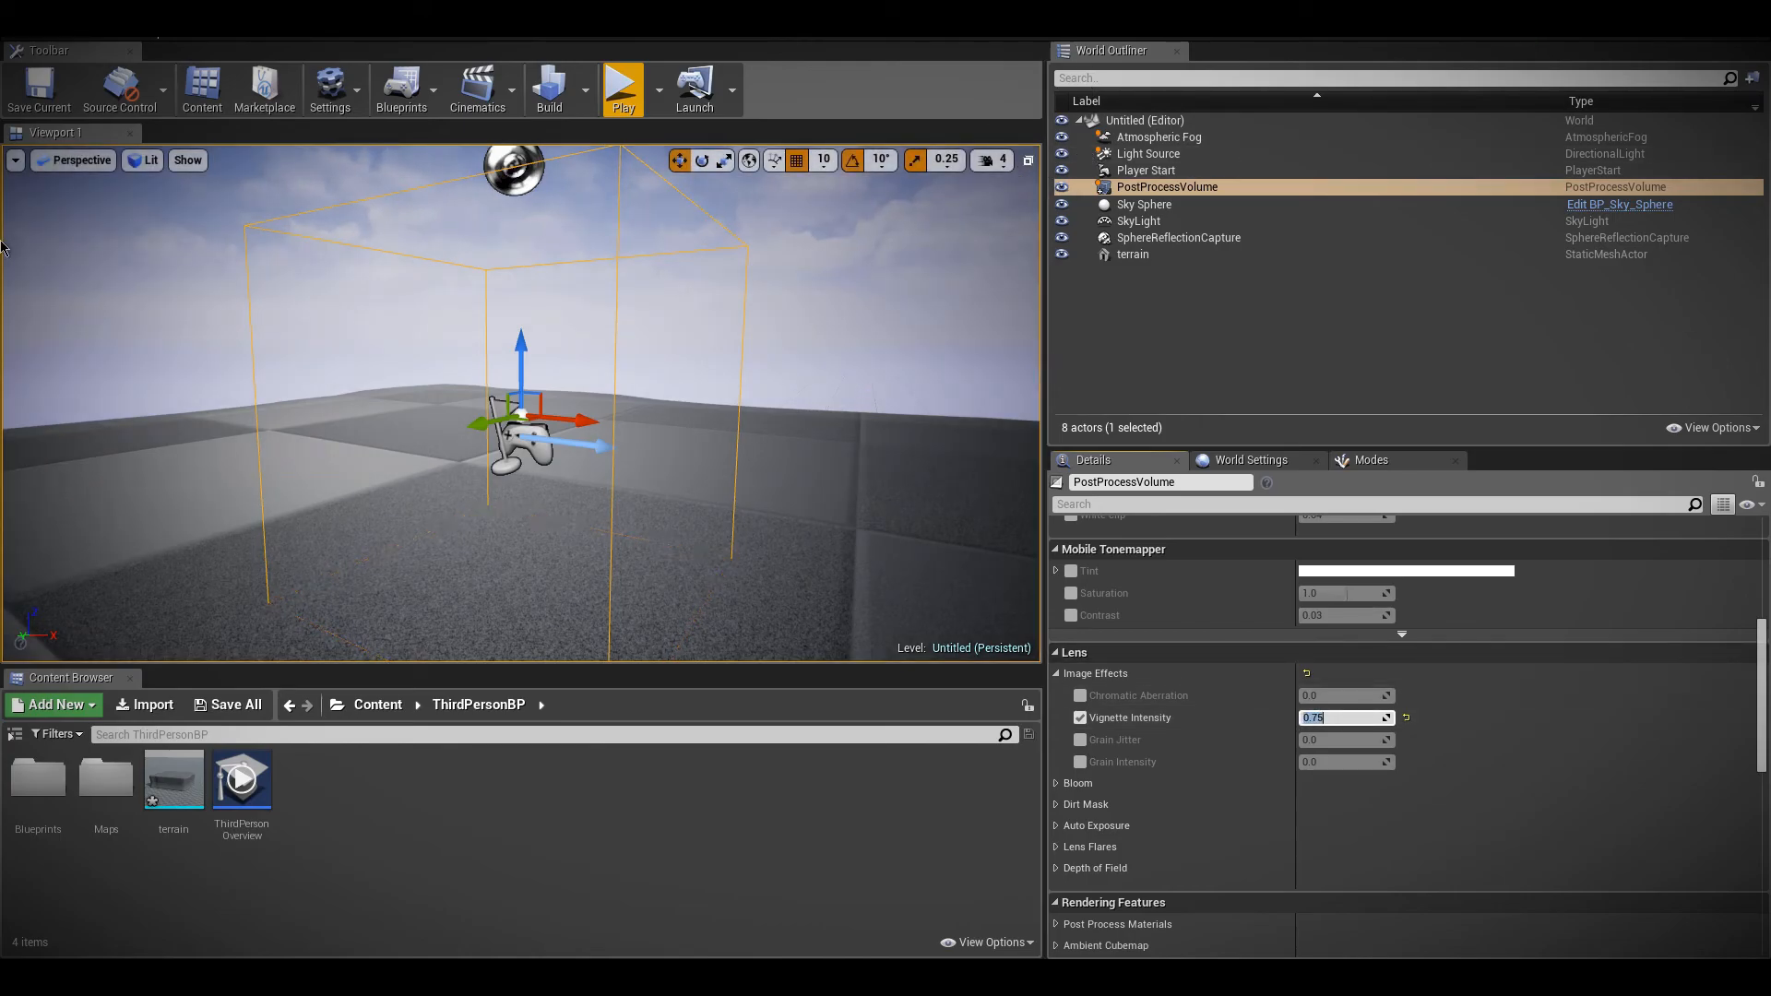
{"action": "left_click", "coordinate": [1367, 812]}
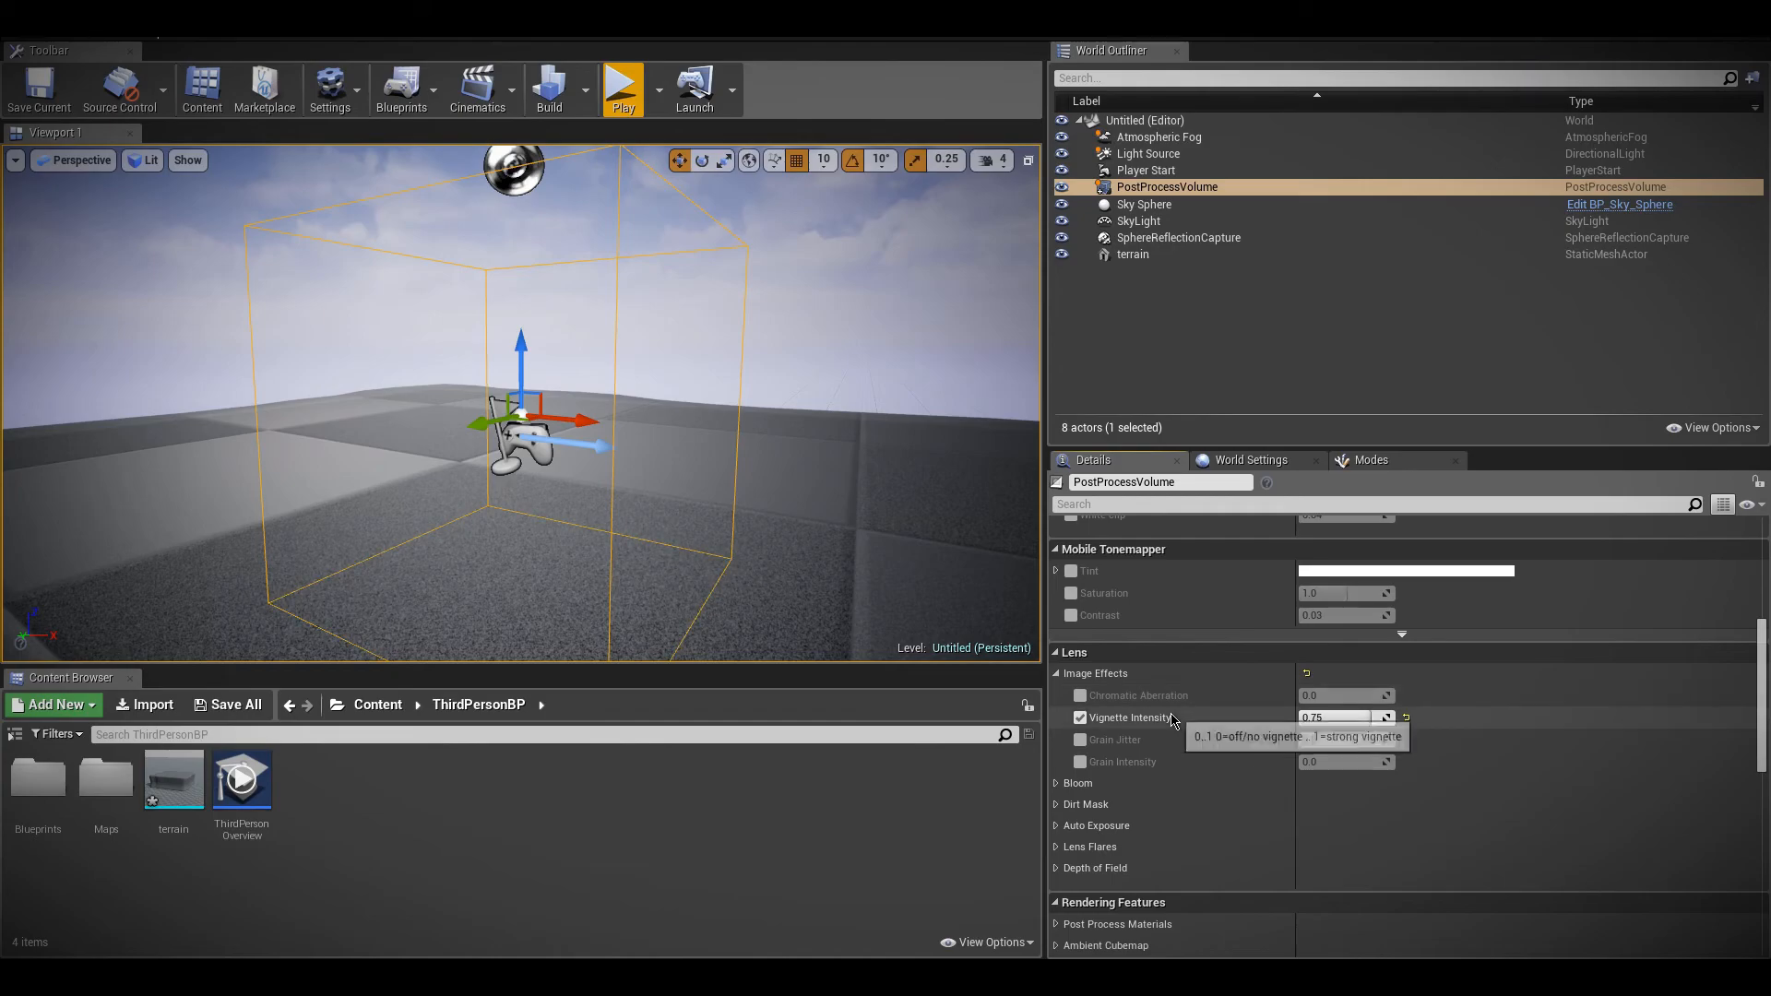
Try a Chromatic Aberration of about 1.8 in the volume's lens image effects, and turn the setting off again
{"action": "left_click_drag", "start_coordinate": [1347, 694], "coordinate": [1301, 695]}
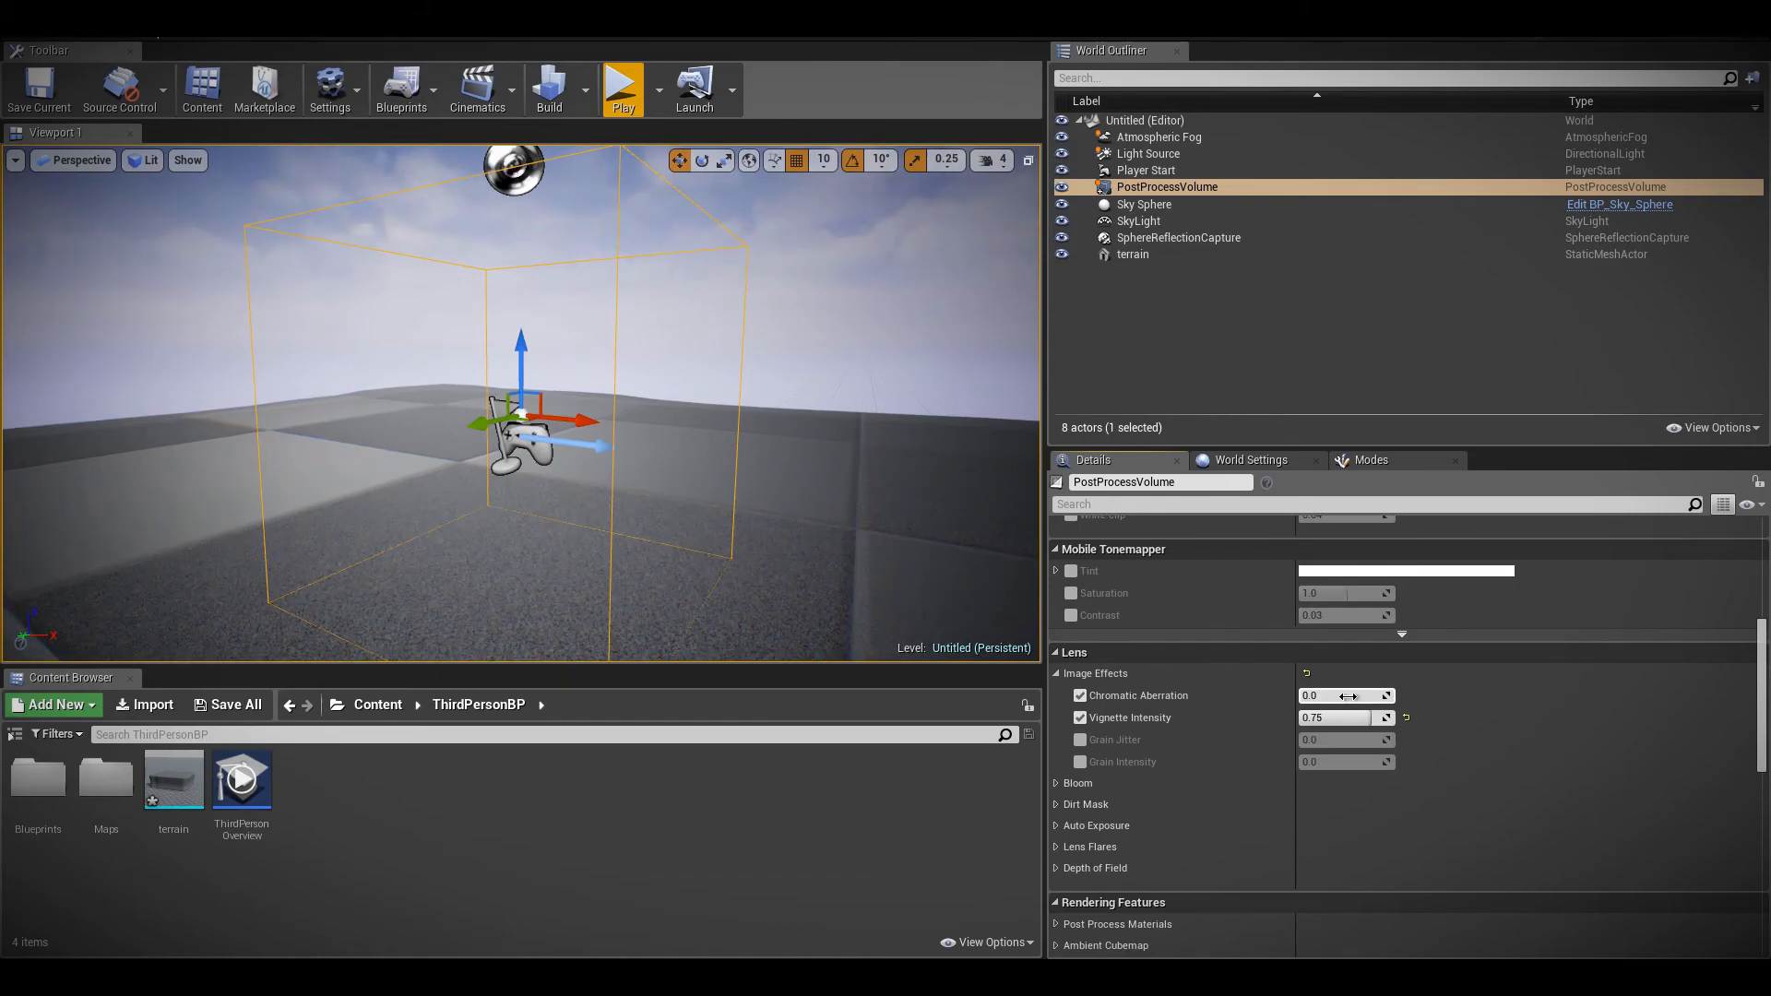
{"action": "left_click", "coordinate": [1058, 674]}
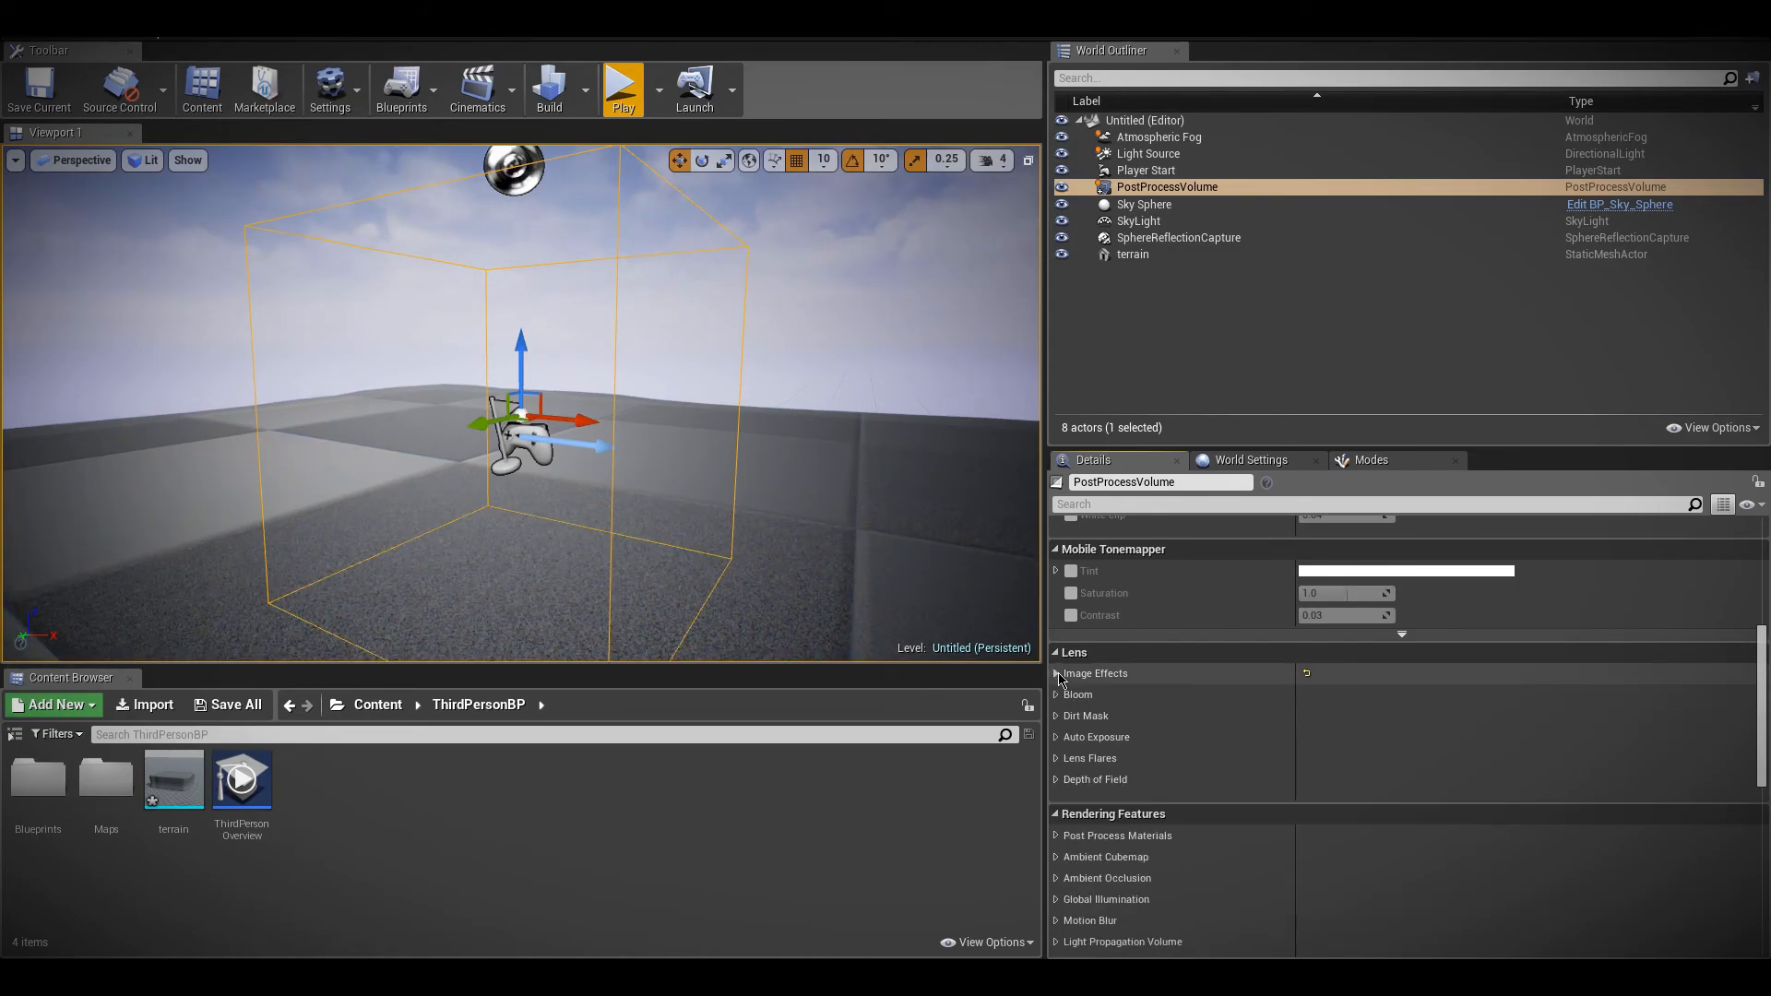
{"action": "left_click", "coordinate": [1057, 697]}
{"action": "left_click", "coordinate": [1057, 696]}
{"action": "left_click", "coordinate": [1056, 675]}
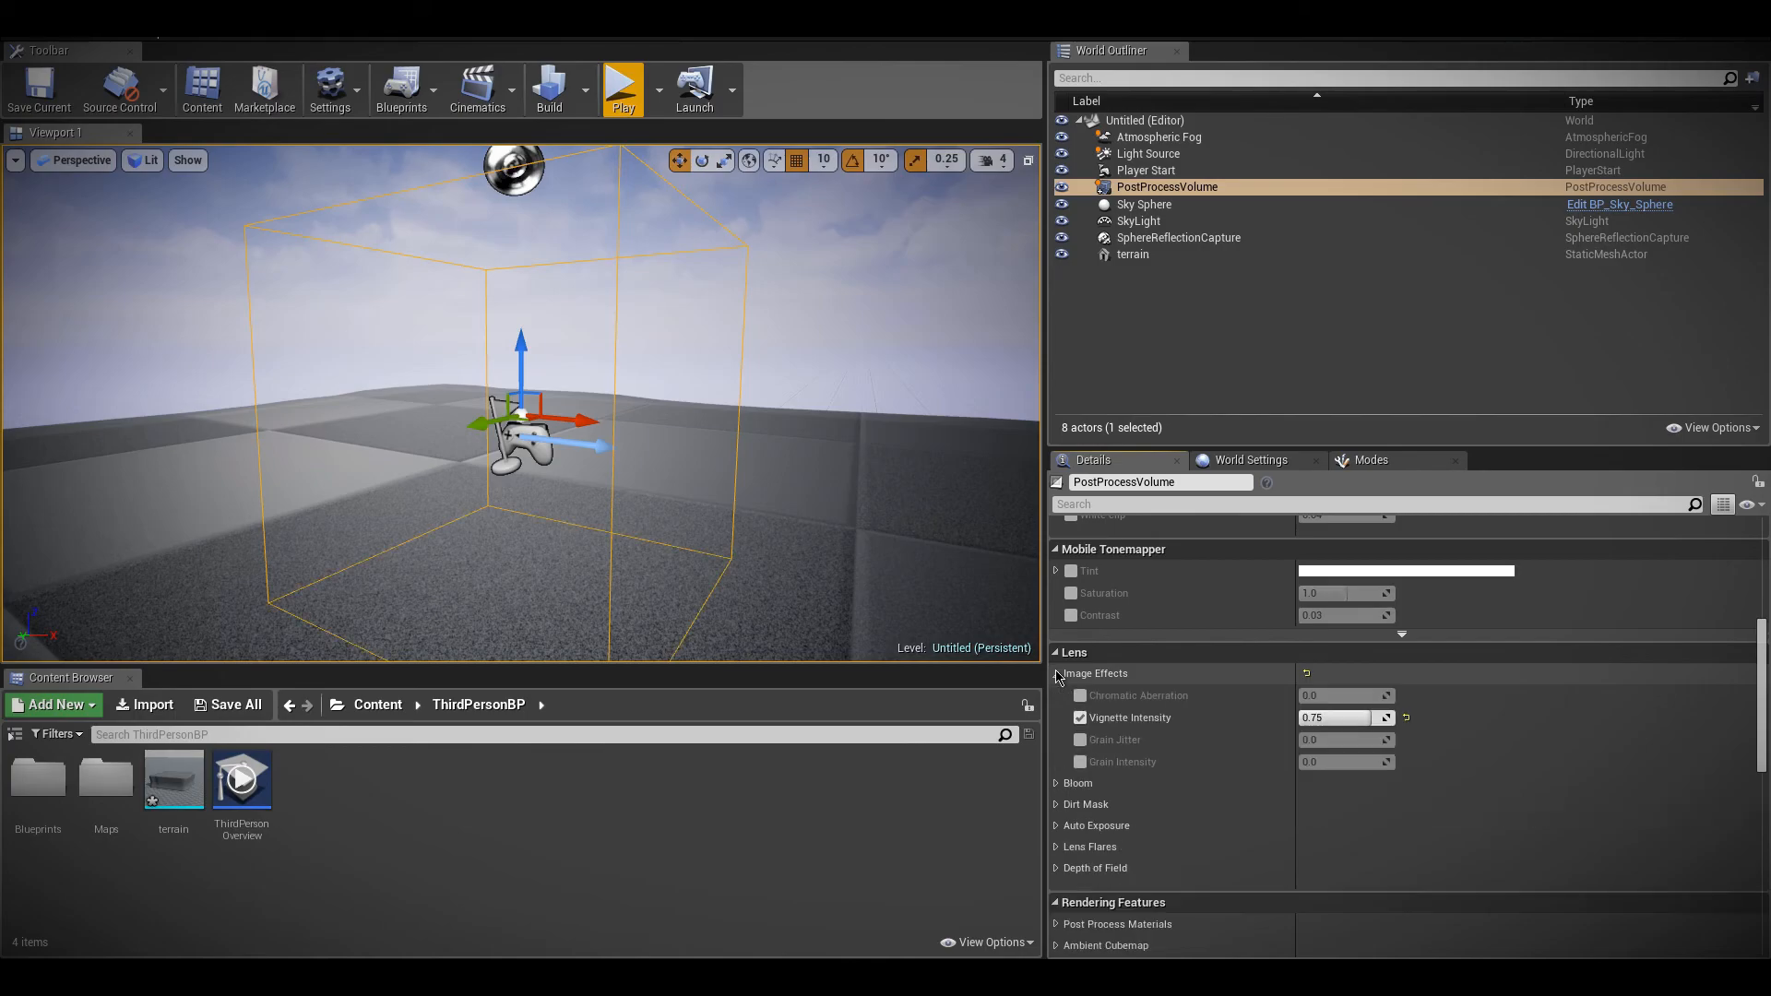
{"action": "left_click", "coordinate": [1080, 695]}
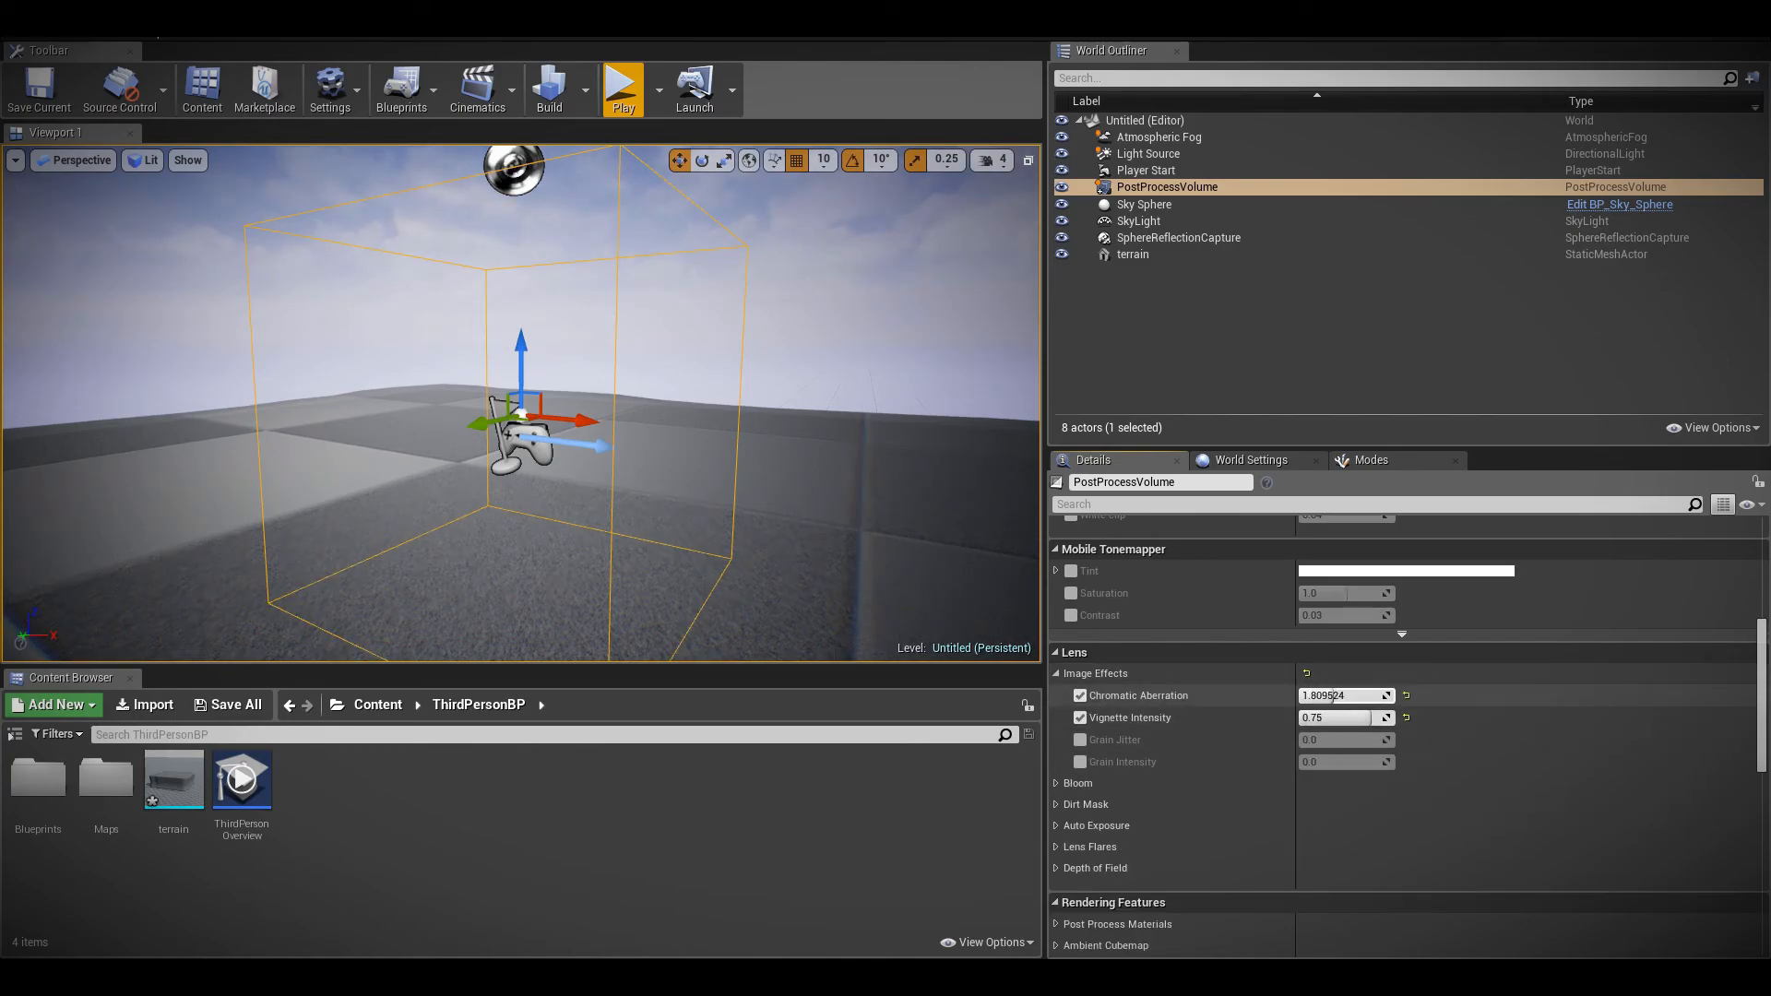
{"action": "left_click_drag", "start_coordinate": [1392, 696], "coordinate": [1338, 696]}
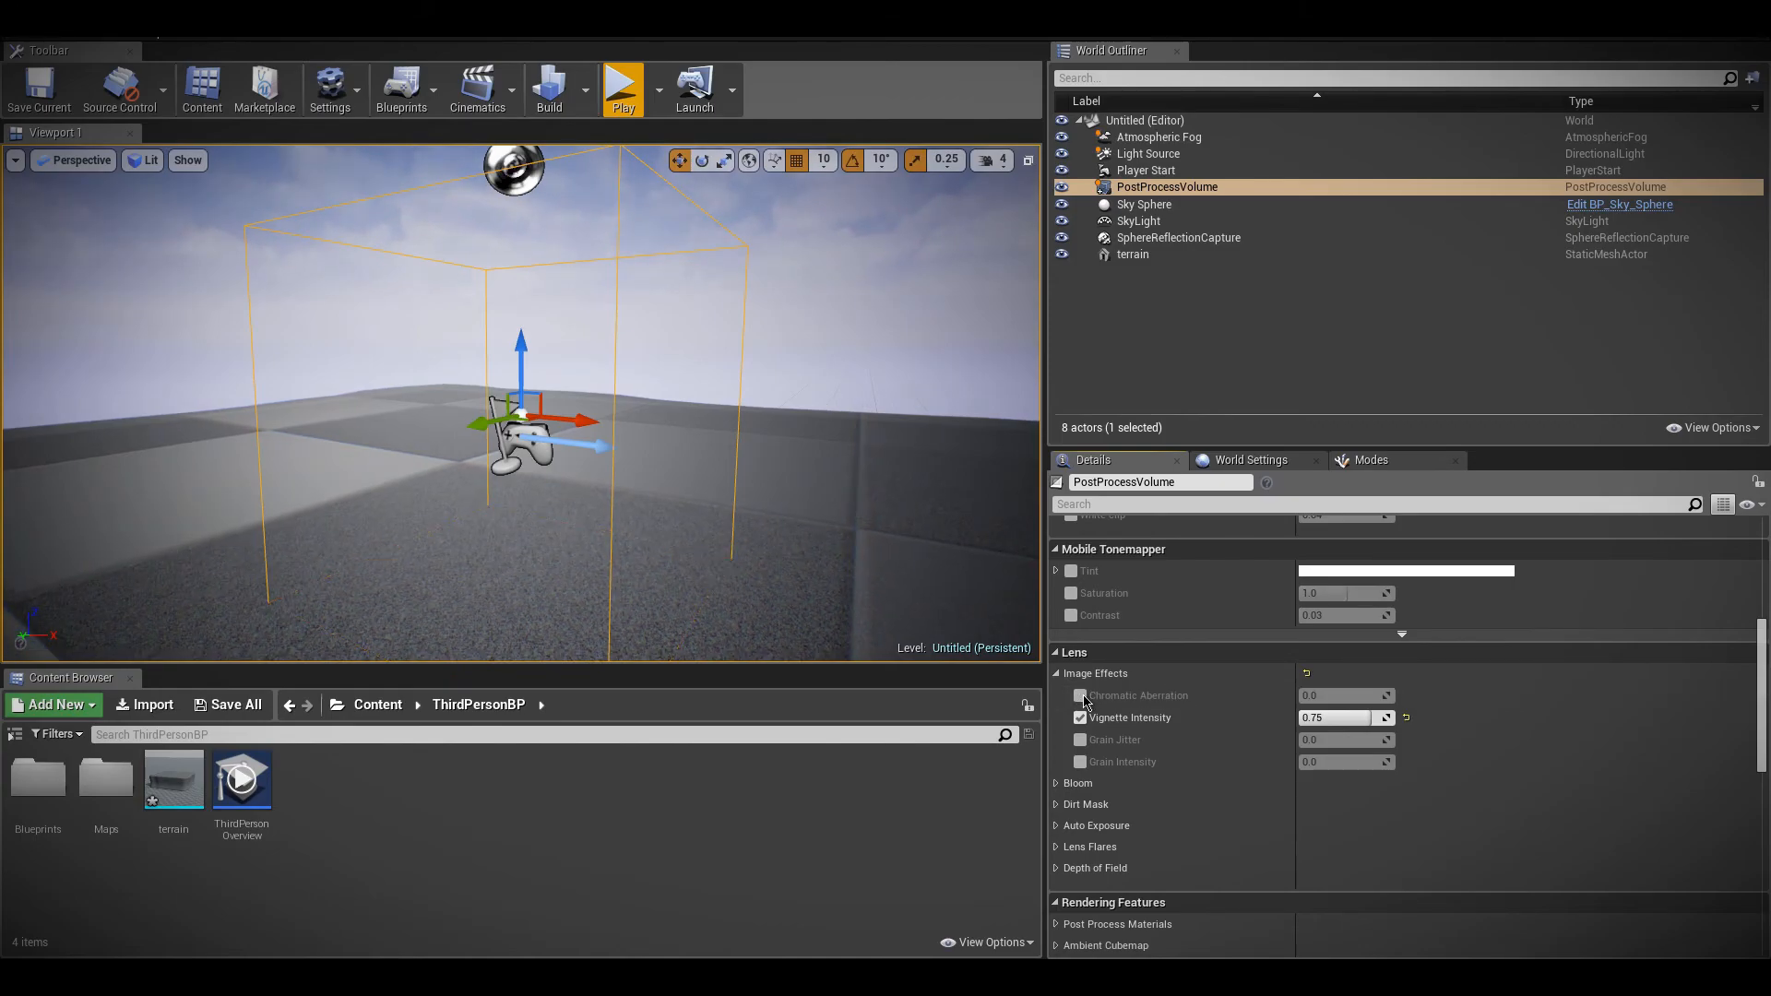
{"action": "left_click", "coordinate": [1057, 674]}
{"action": "left_click", "coordinate": [1057, 674]}
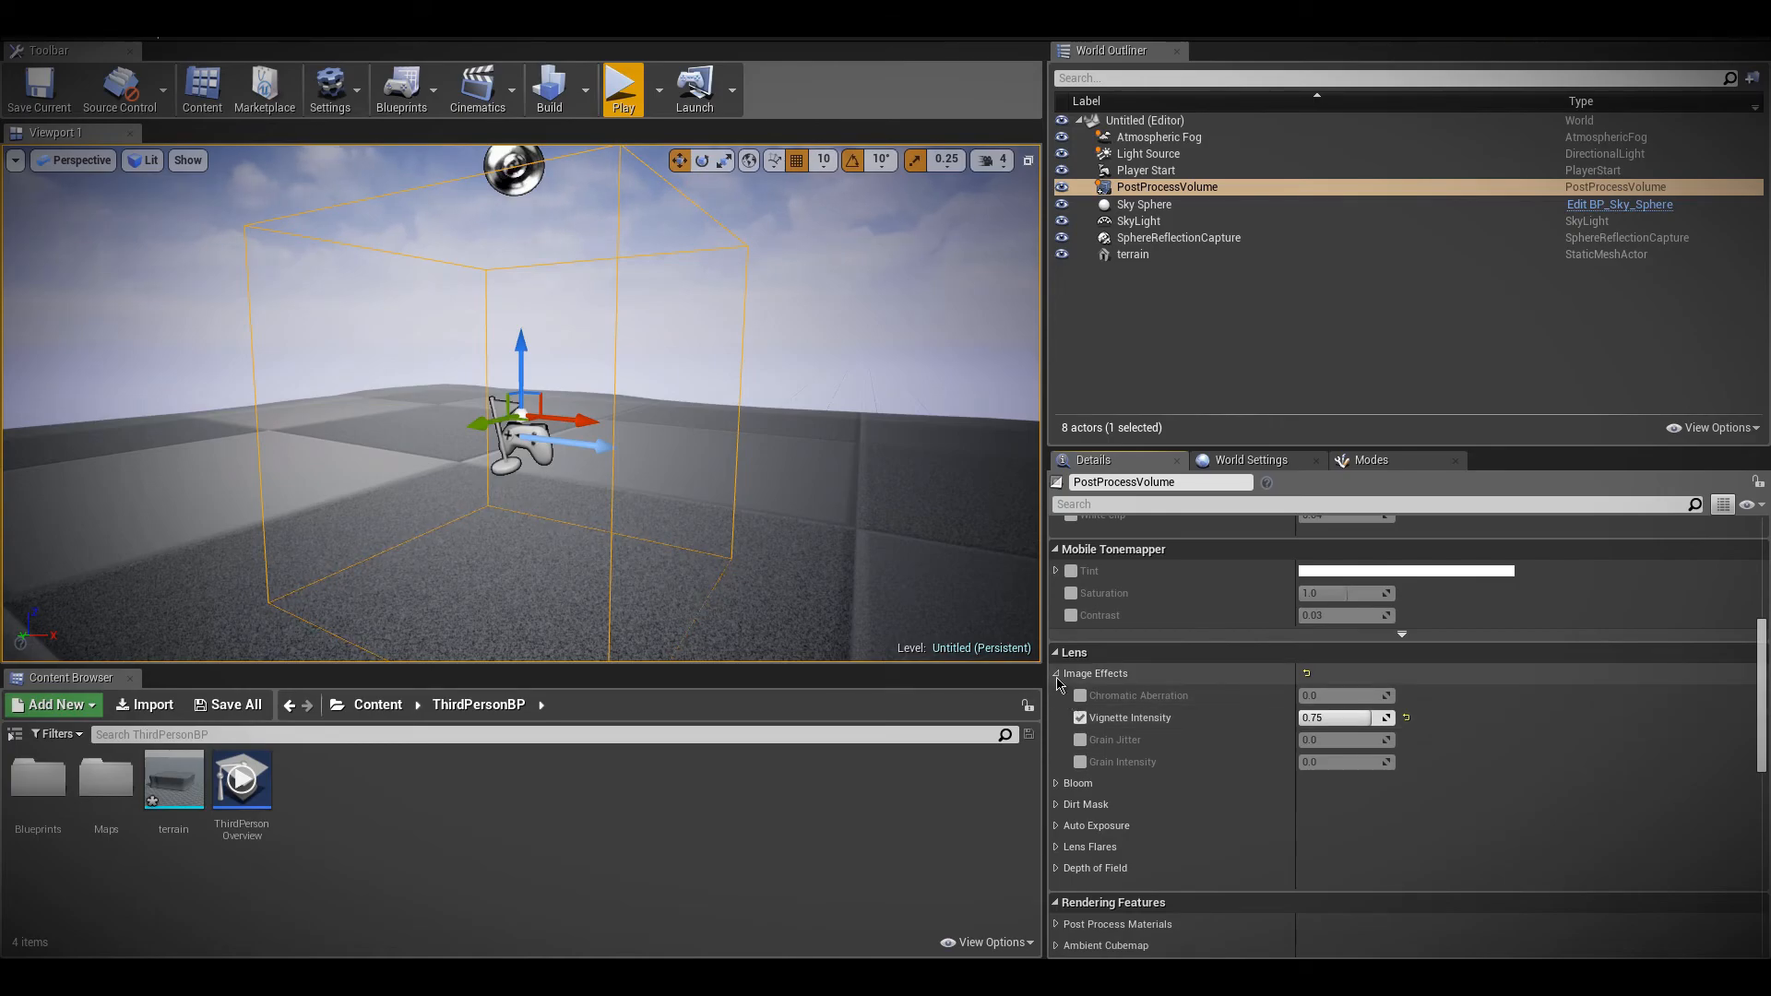
Enable the volume's bloom Method, set it to Convolution, and inspect the glow around the sun in the viewport
{"action": "left_click", "coordinate": [1057, 675]}
{"action": "left_click", "coordinate": [1056, 694]}
{"action": "right_click_drag", "start_coordinate": [860, 595], "coordinate": [861, 516]}
{"action": "right_click_drag", "start_coordinate": [763, 593], "coordinate": [704, 489]}
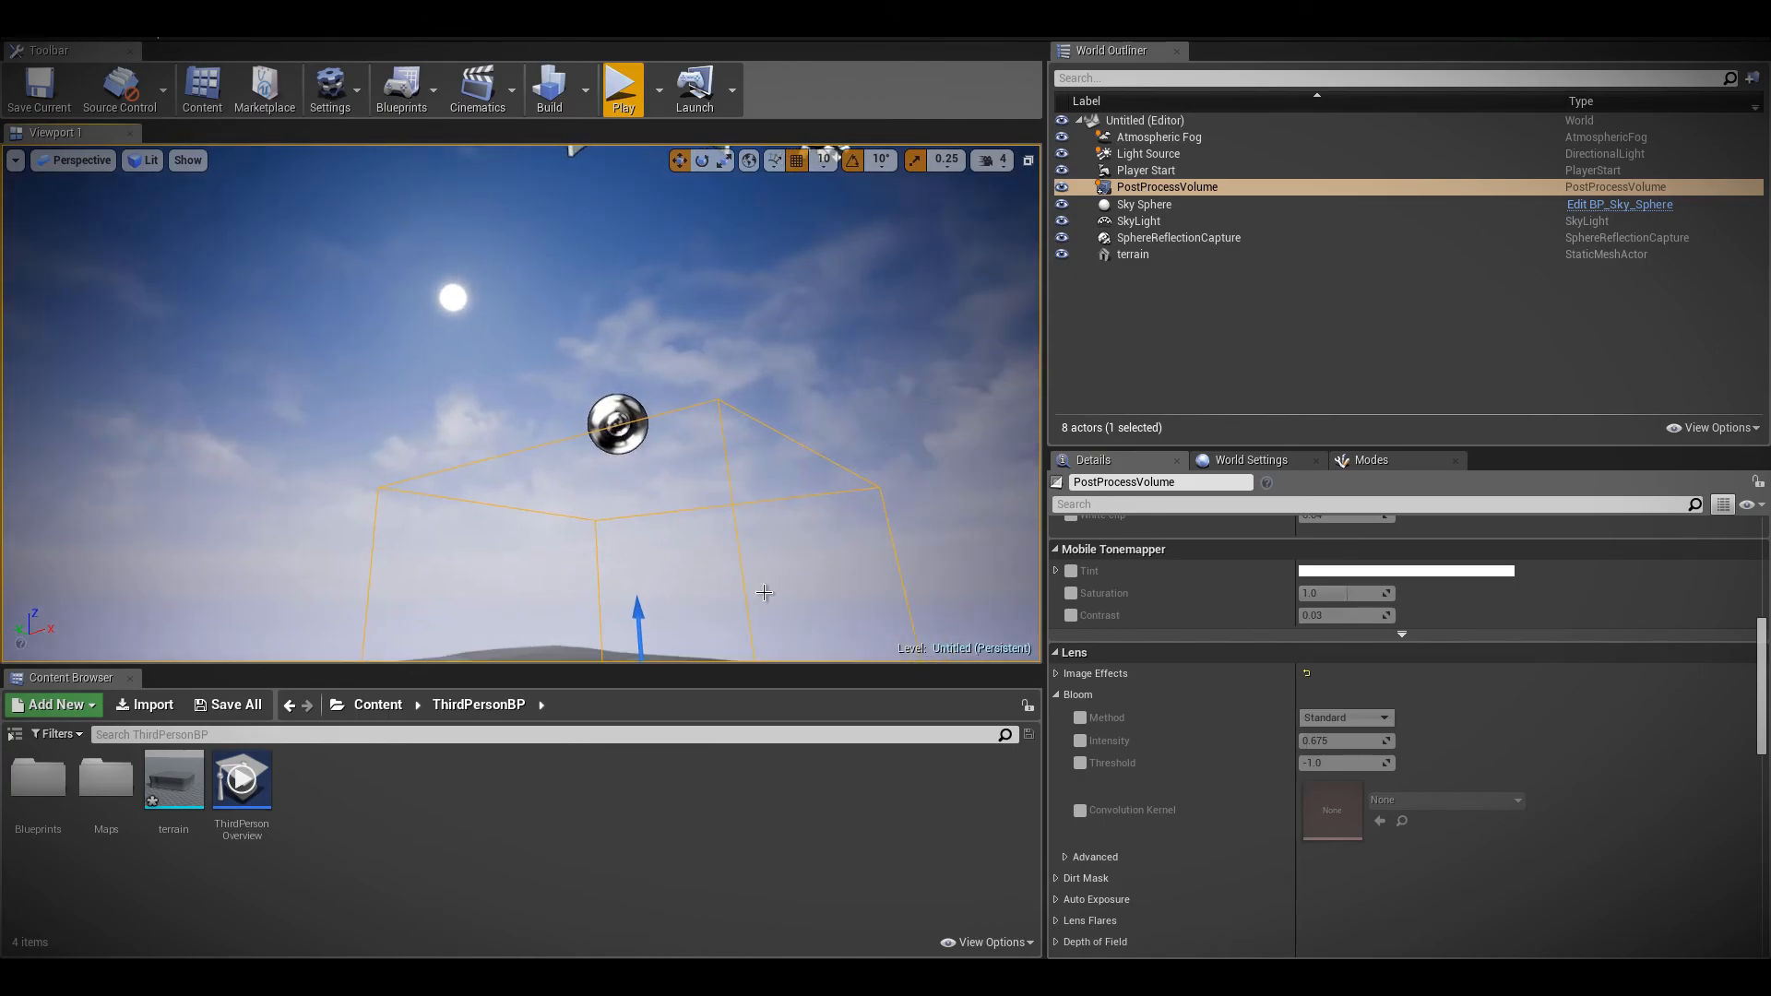
{"action": "left_click", "coordinate": [1080, 718]}
{"action": "left_click", "coordinate": [1353, 744]}
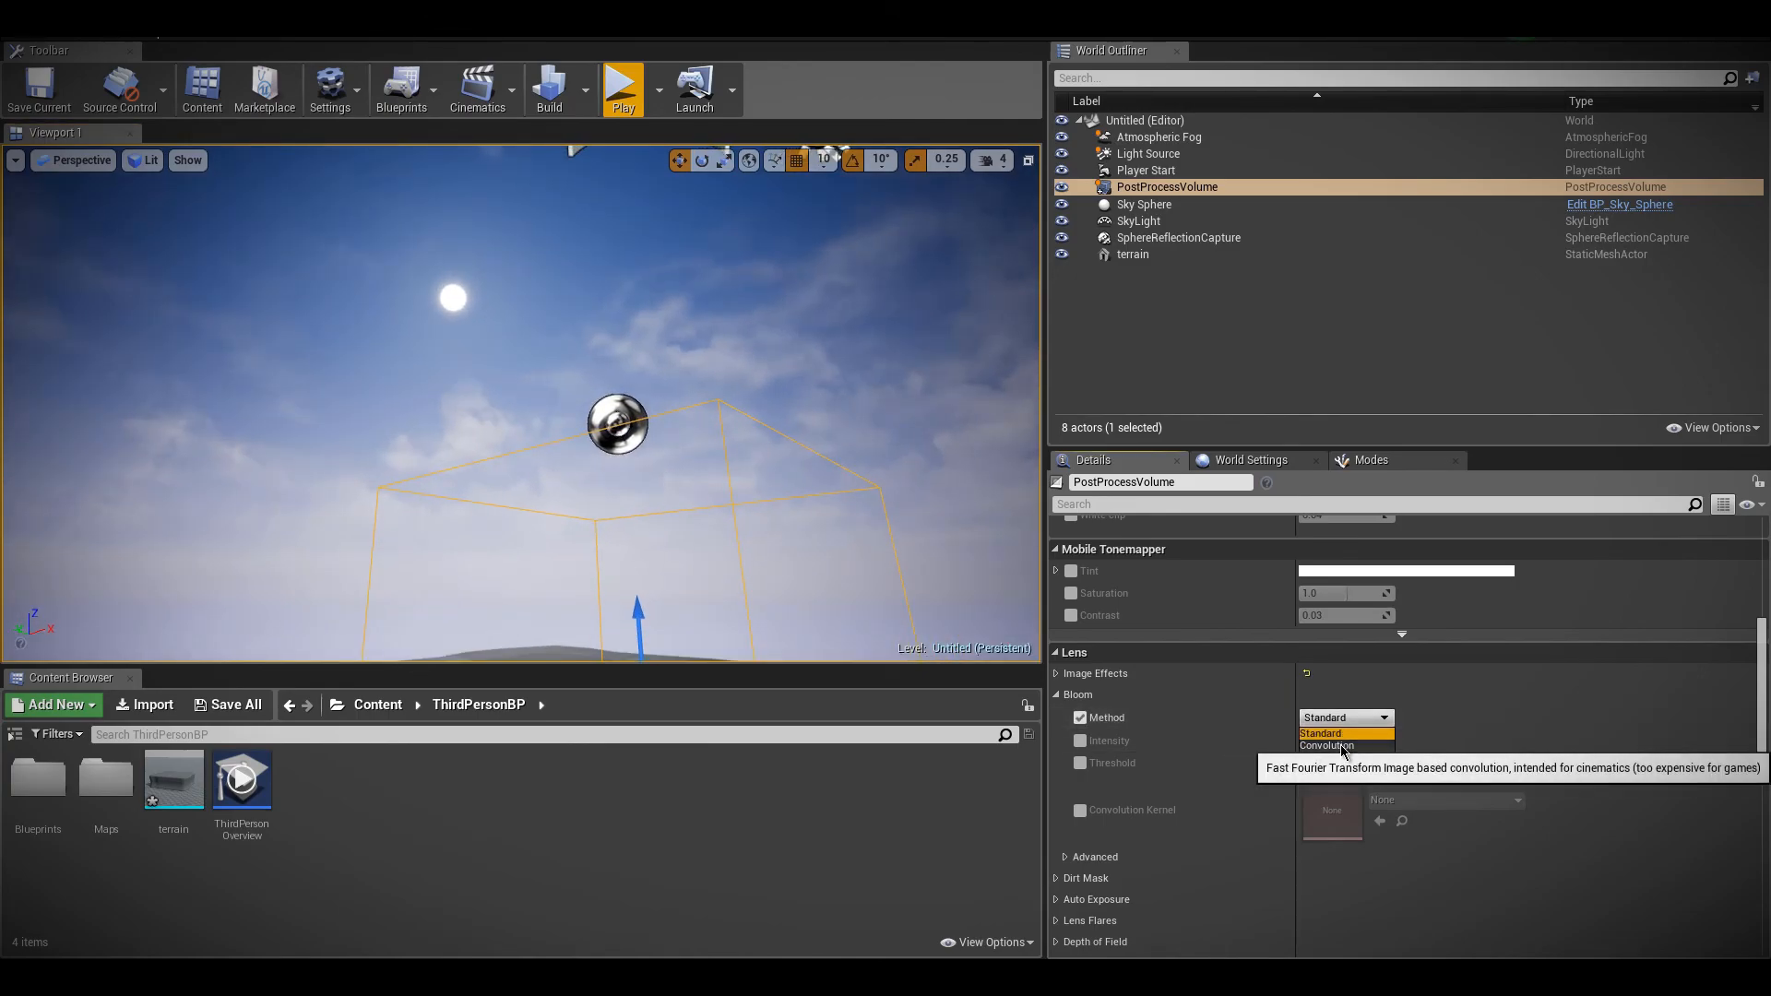
{"action": "right_click", "coordinate": [1342, 750]}
{"action": "right_click_drag", "start_coordinate": [666, 394], "coordinate": [564, 309]}
{"action": "left_click", "coordinate": [666, 394]}
{"action": "left_click", "coordinate": [1187, 189]}
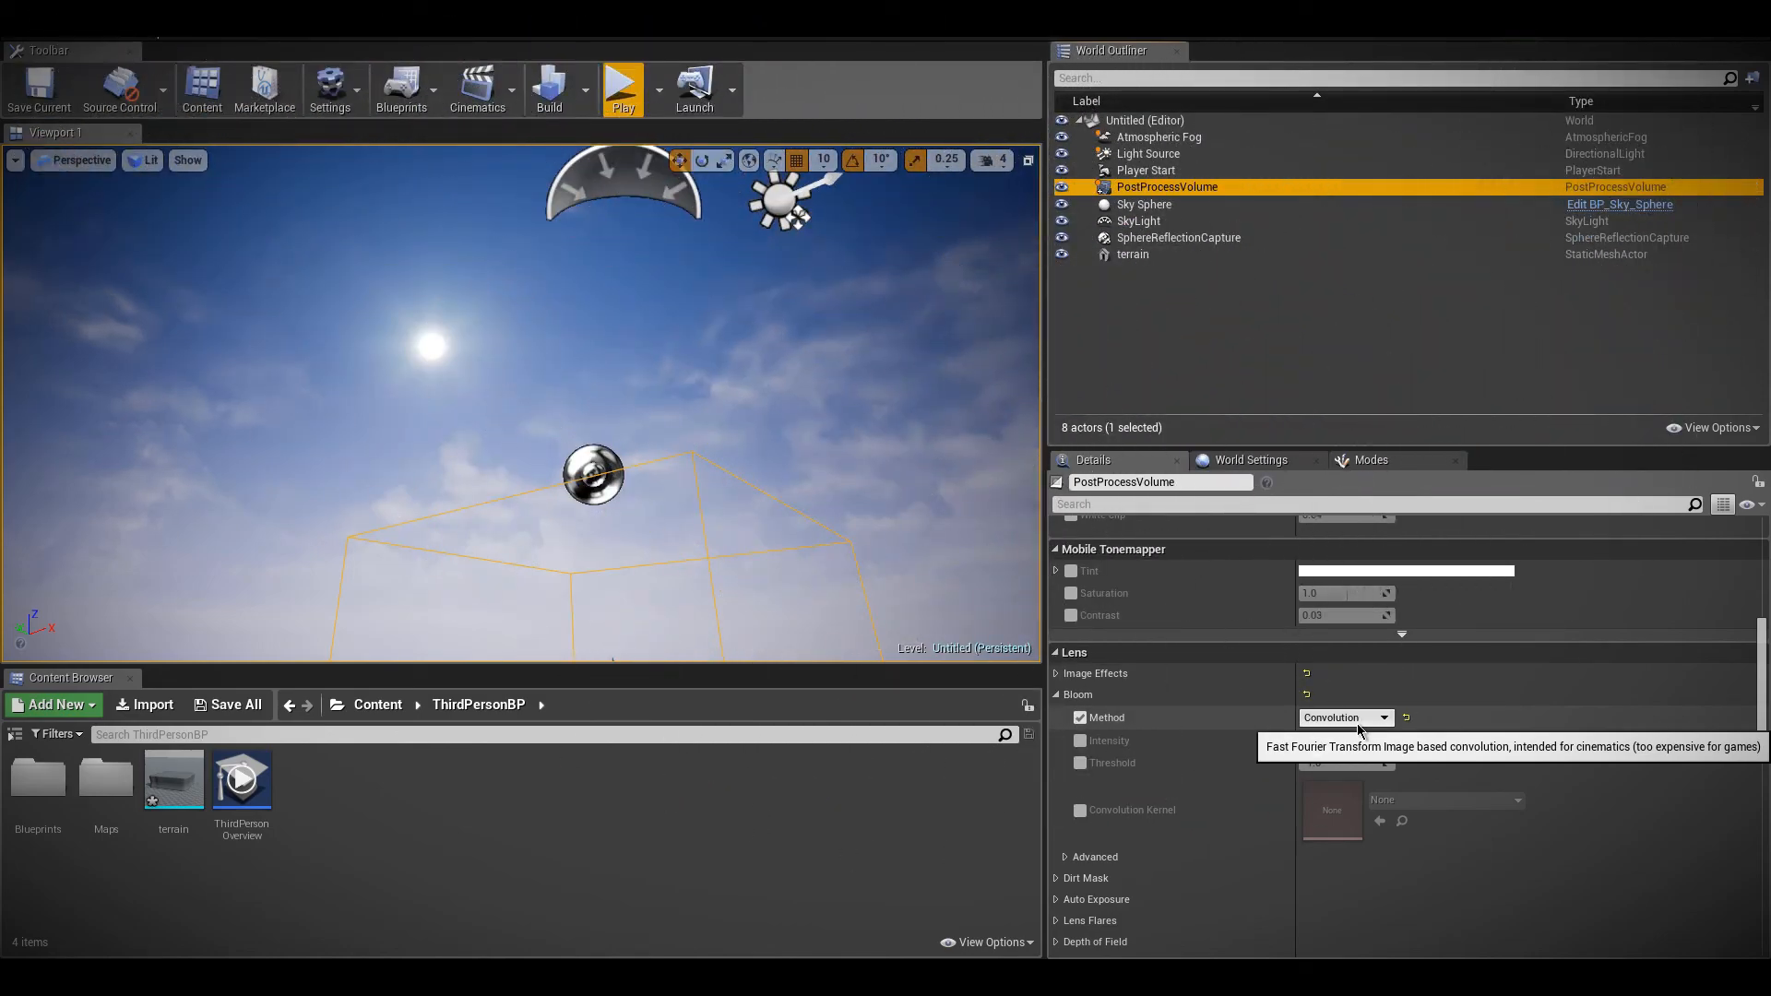
{"action": "right_click_drag", "start_coordinate": [653, 323], "coordinate": [586, 281]}
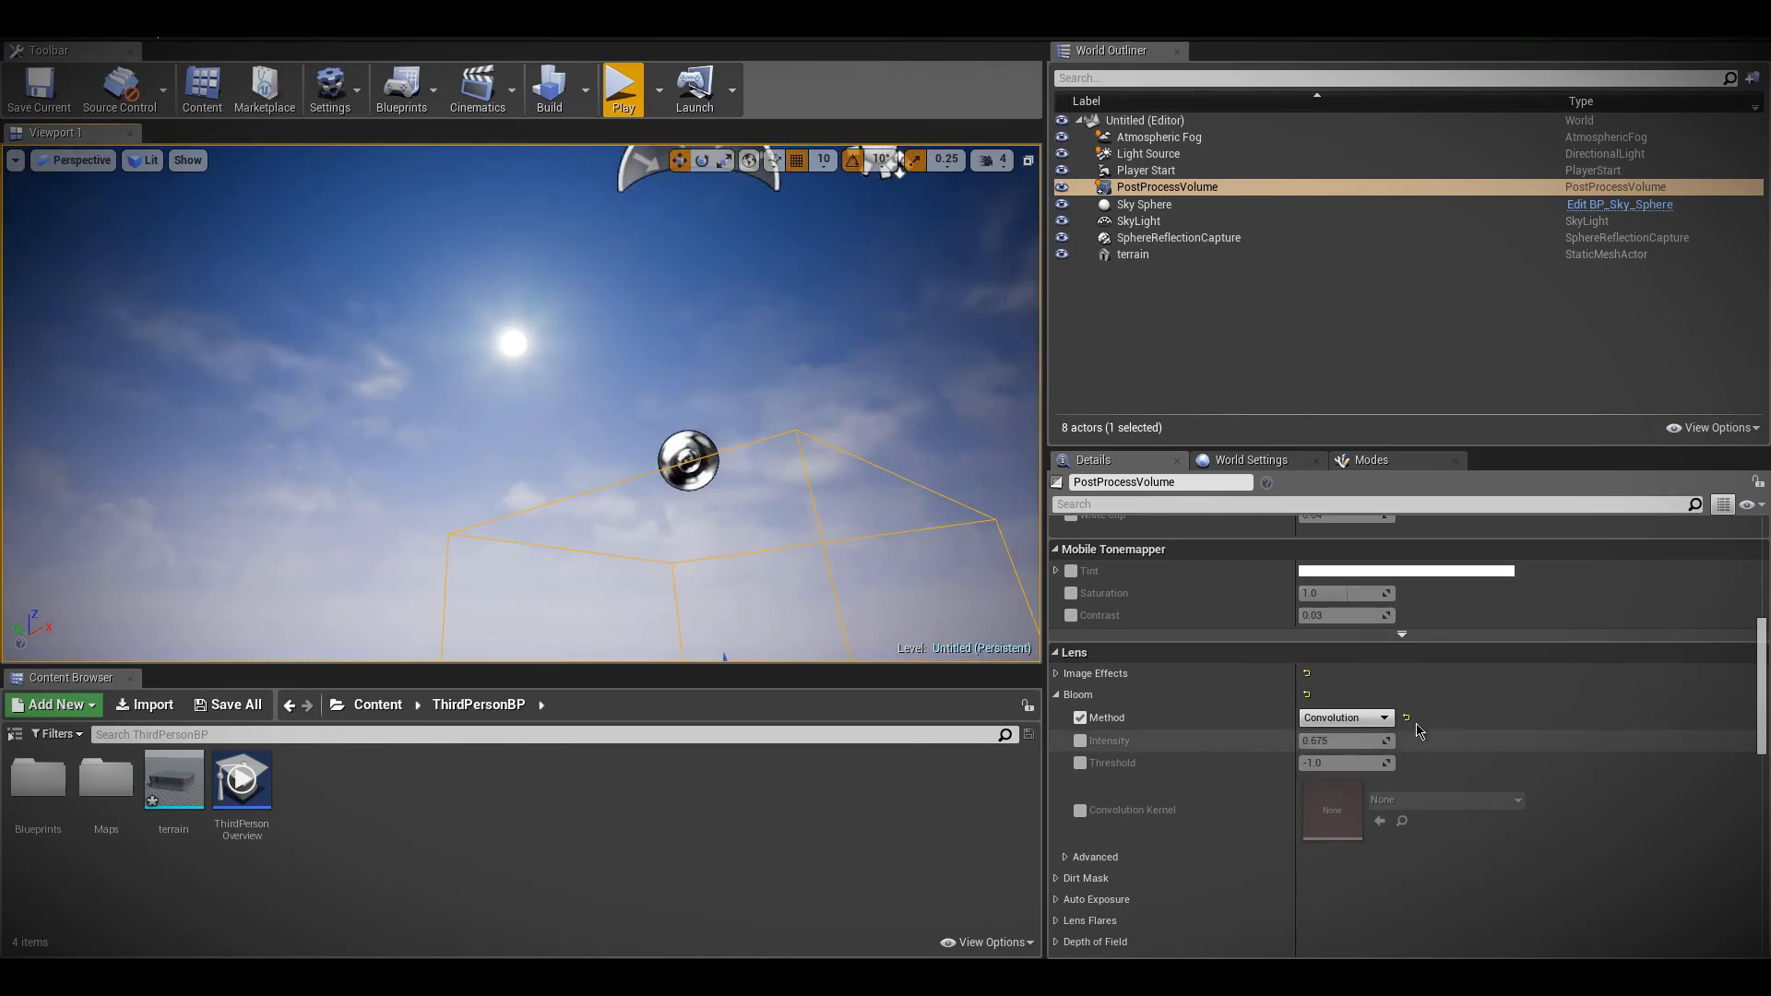
Set the bloom Method back to Standard and compare the look of the sun
{"action": "left_click", "coordinate": [1383, 718]}
{"action": "left_click", "coordinate": [1382, 724]}
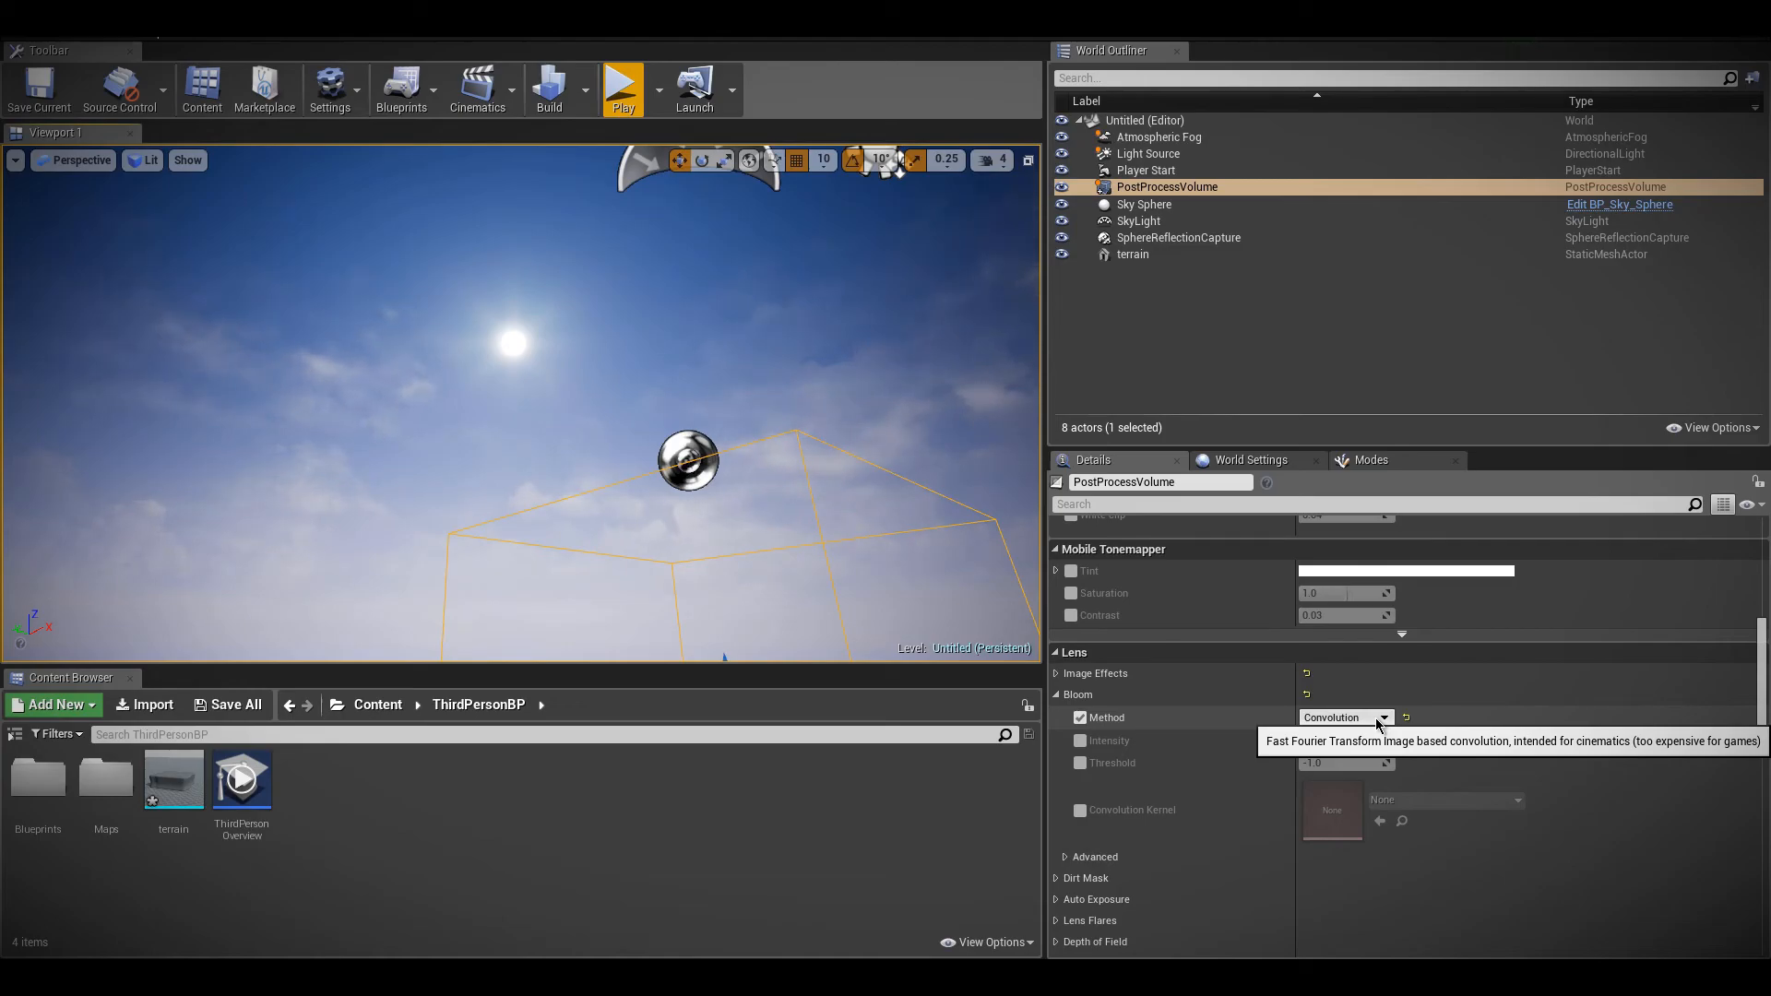
{"action": "left_click", "coordinate": [1379, 719]}
{"action": "left_click", "coordinate": [1343, 735]}
{"action": "right_click_drag", "start_coordinate": [860, 264], "coordinate": [860, 231]}
{"action": "right_click_drag", "start_coordinate": [427, 332], "coordinate": [427, 366]}
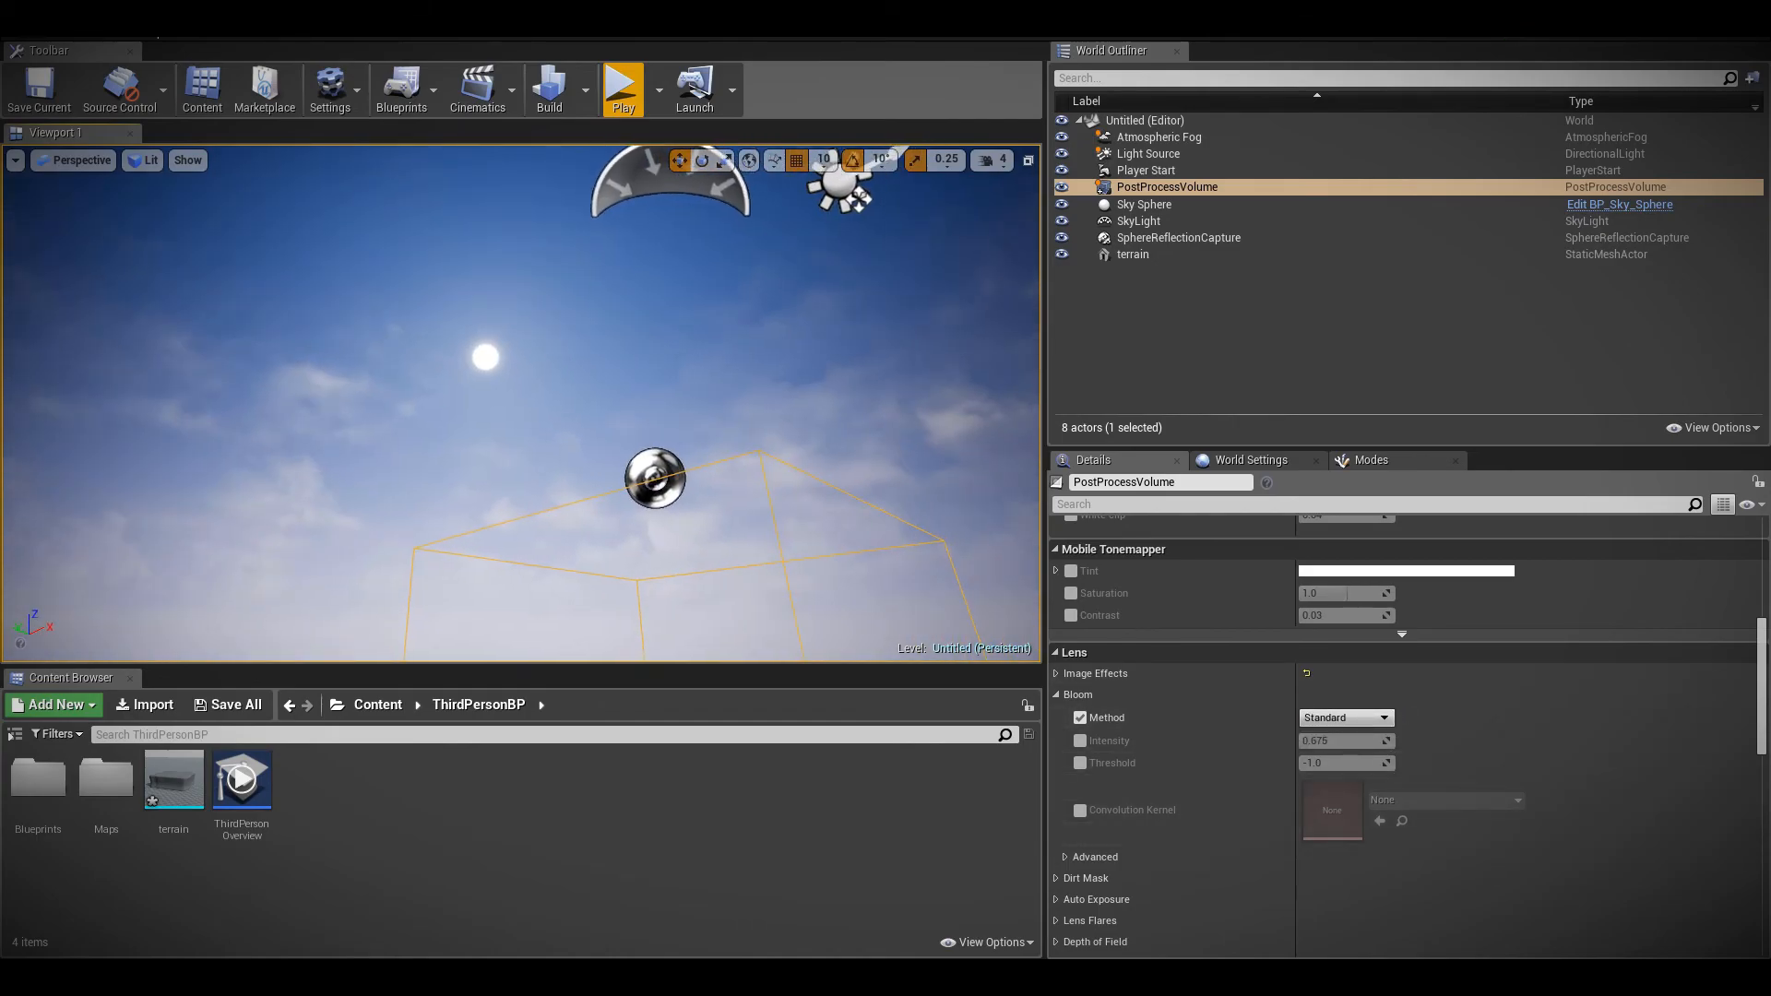
Reselect the post process volume and enable its bloom Intensity with a value of 2.0
{"action": "left_click", "coordinate": [1199, 177]}
{"action": "left_click", "coordinate": [1194, 187]}
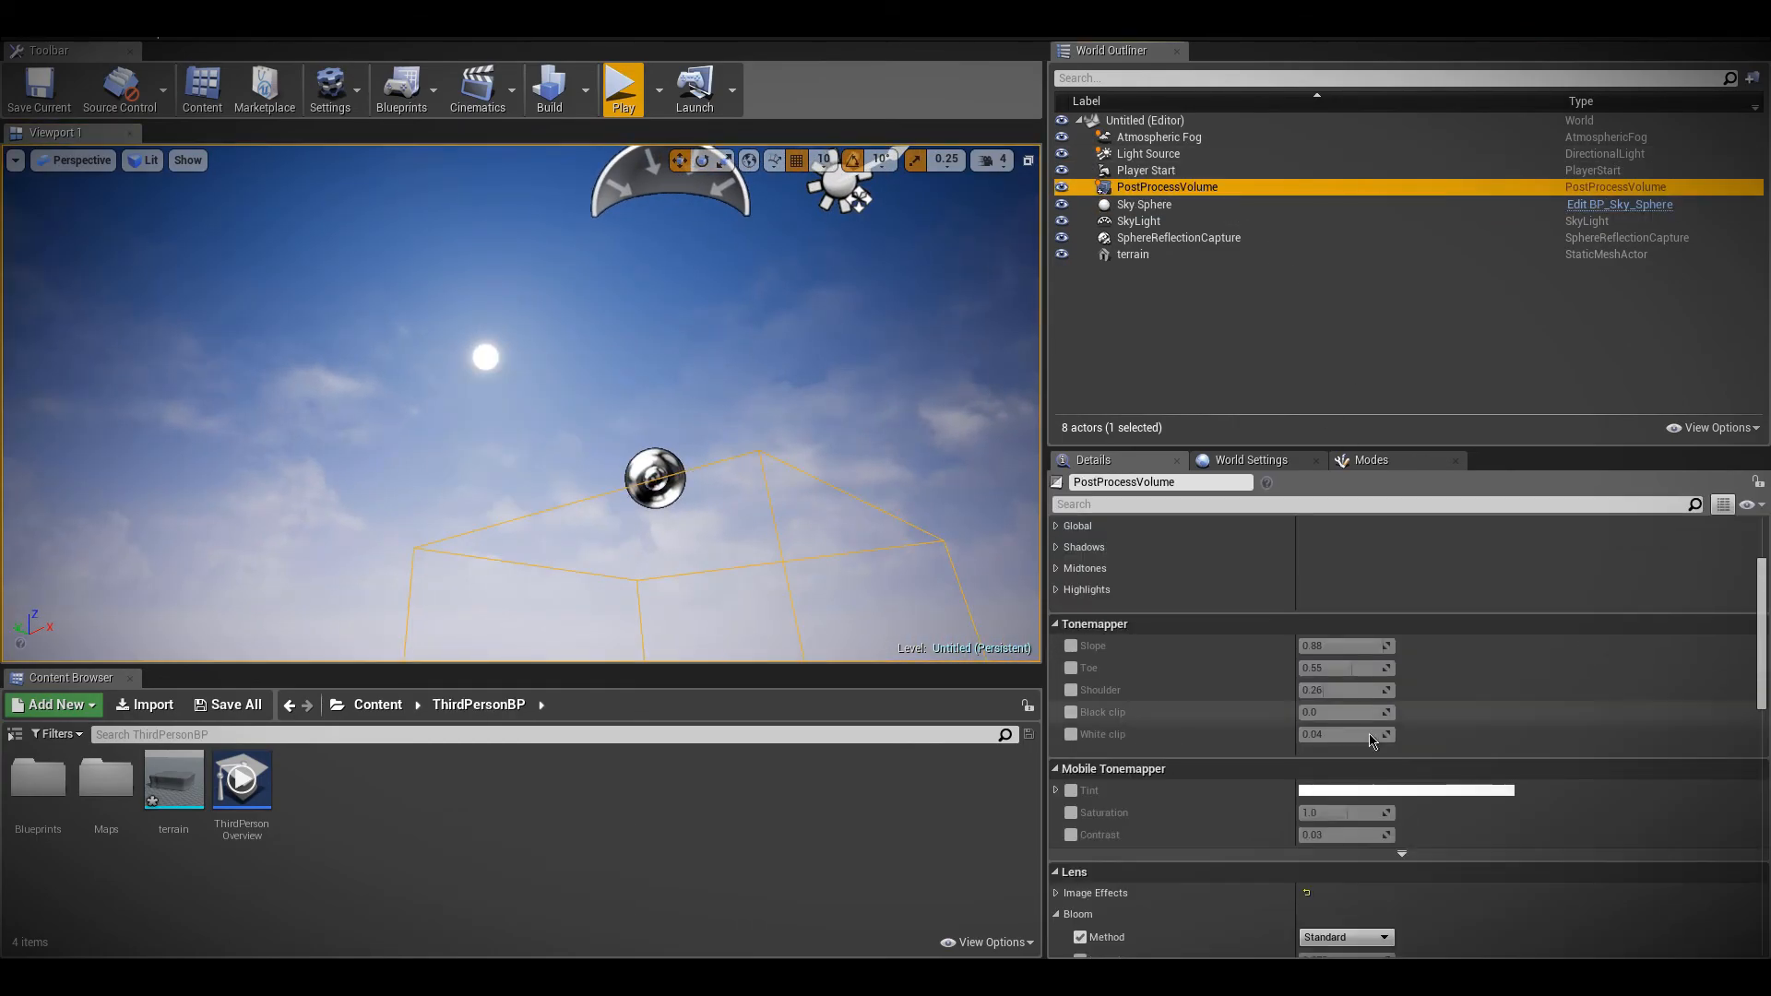
{"action": "scroll", "coordinate": [1374, 671], "scroll_direction": "down", "scroll_amount": 3}
{"action": "left_click", "coordinate": [1080, 784]}
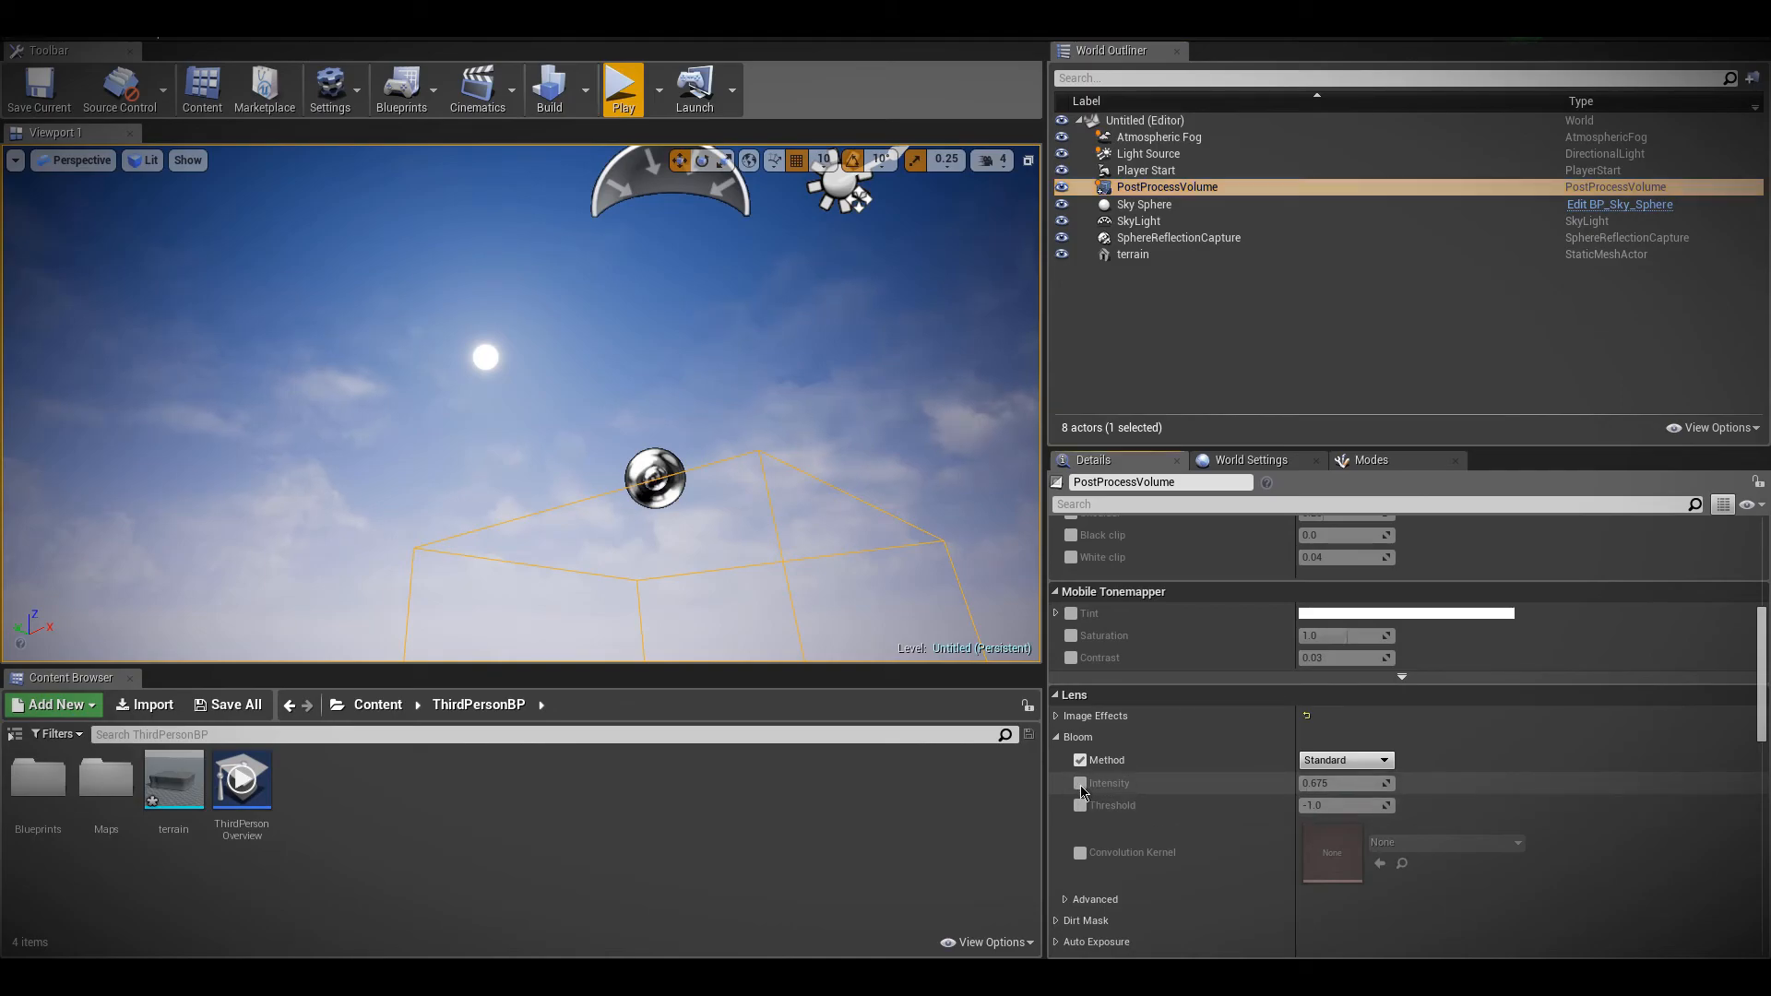
{"action": "left_click_drag", "start_coordinate": [1334, 782], "coordinate": [1409, 784]}
{"action": "left_click", "coordinate": [1374, 782]}
{"action": "type", "text": "2"}
{"action": "key", "text": "Return"}
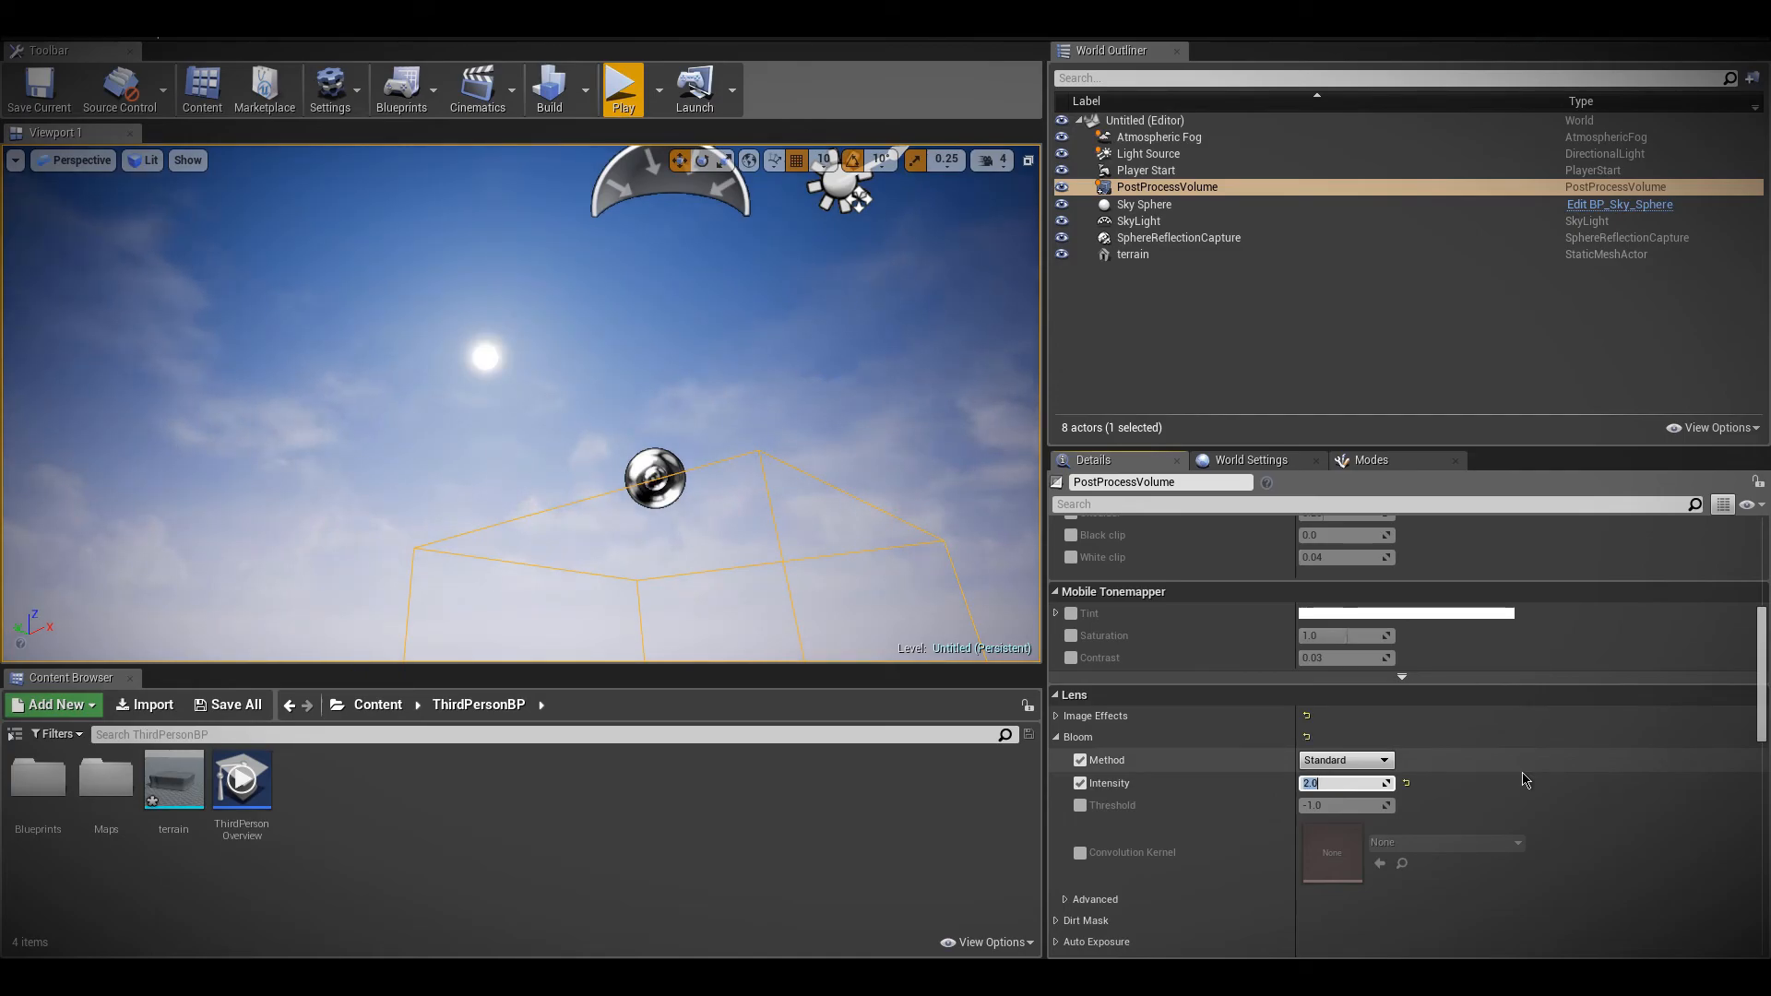
{"action": "left_click", "coordinate": [1574, 788]}
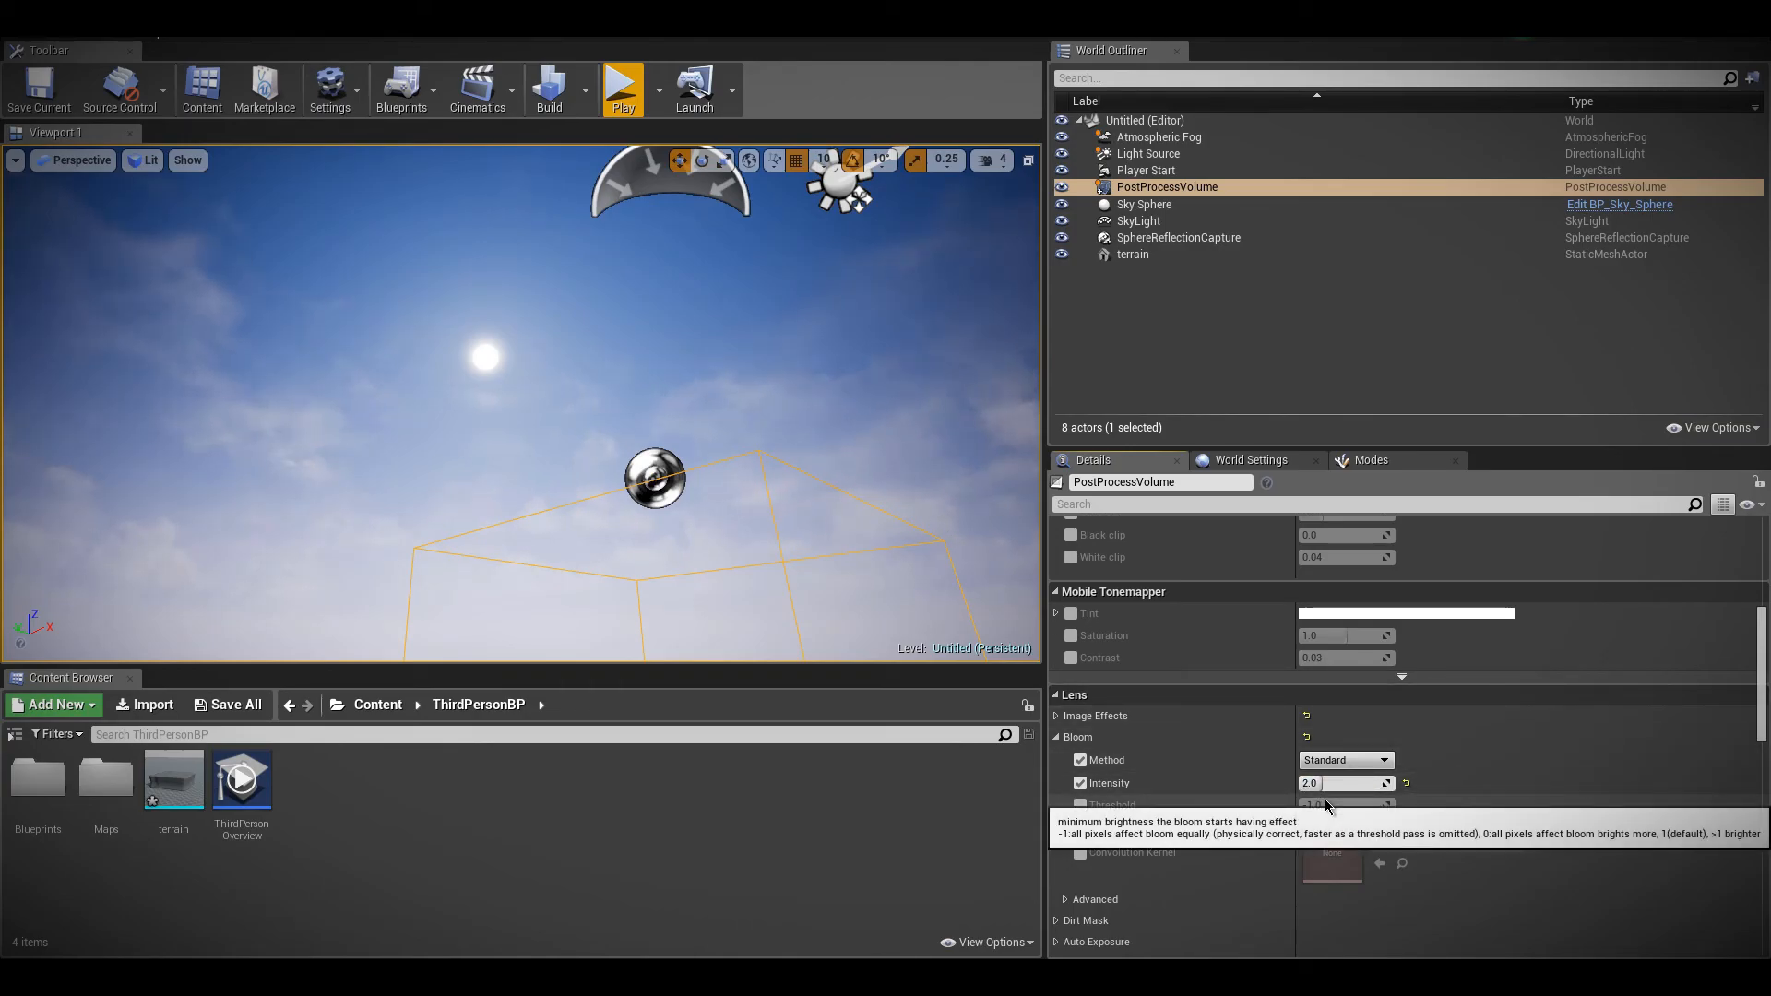
Enable Size scale in the bloom's advanced settings
{"action": "left_click", "coordinate": [1067, 905]}
{"action": "scroll", "coordinate": [1070, 904], "scroll_direction": "down", "scroll_amount": 2}
{"action": "left_click", "coordinate": [1089, 833]}
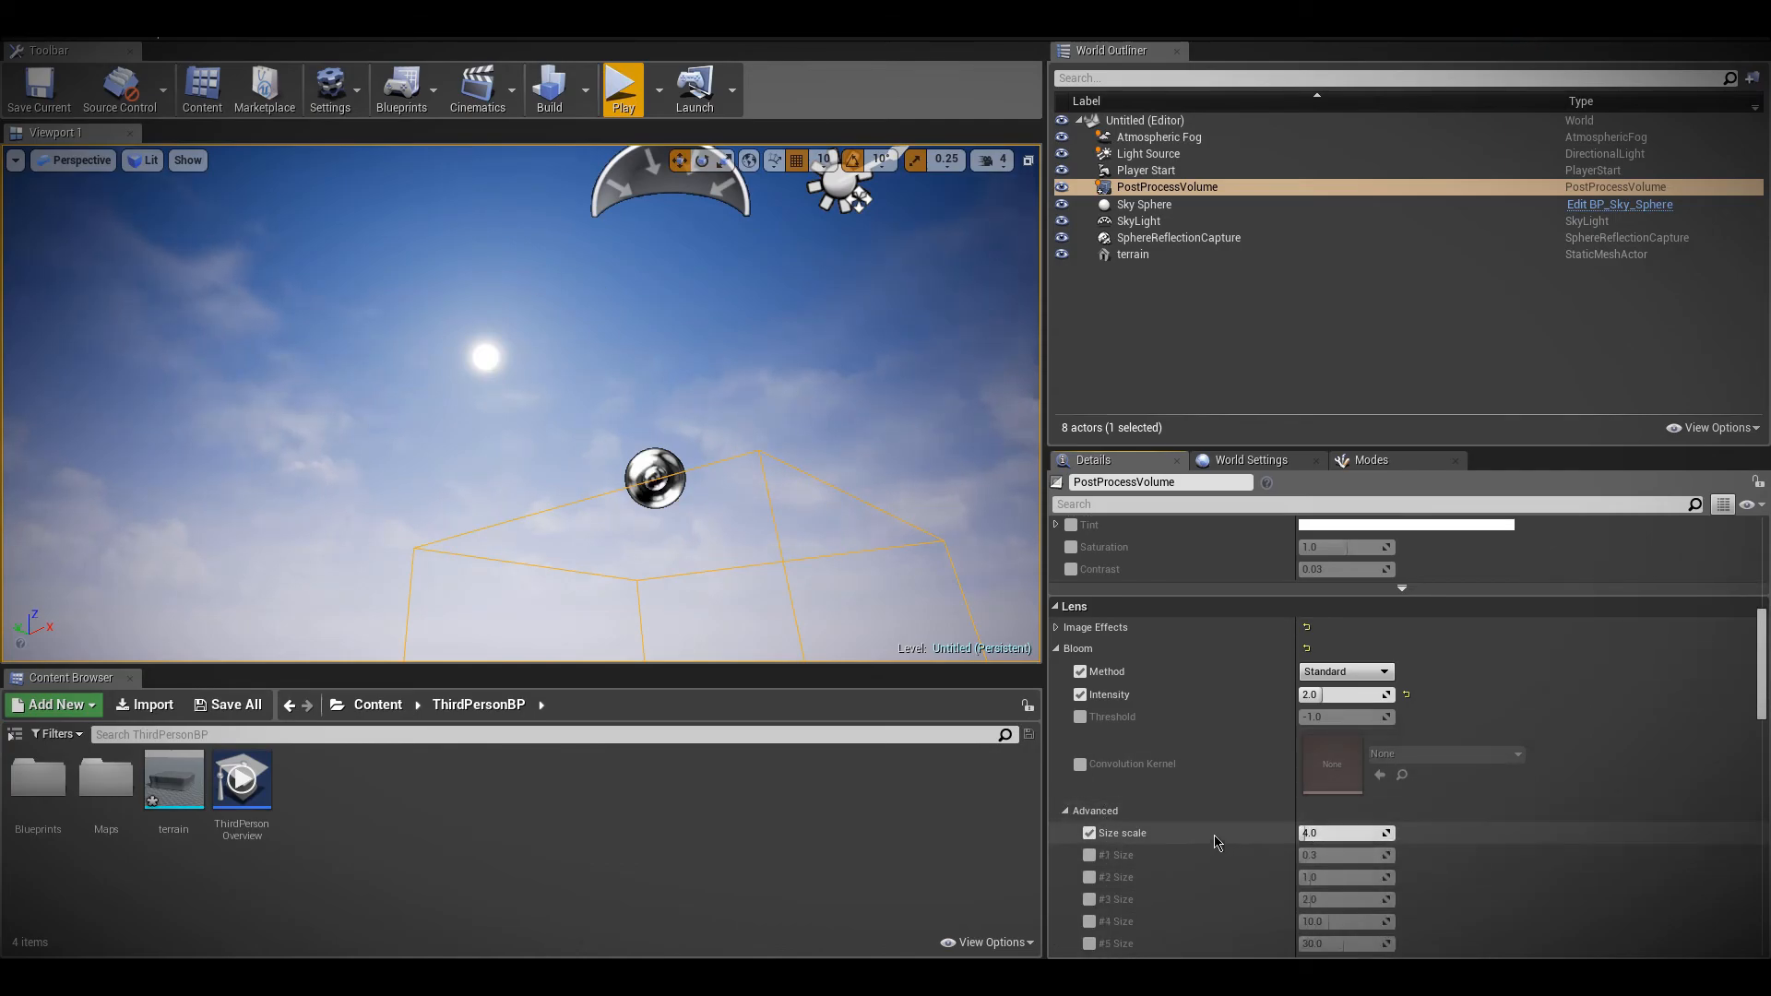
Look over the advanced bloom options and set the bloom Size scale to 64.0
{"action": "scroll", "coordinate": [1225, 837], "scroll_direction": "down", "scroll_amount": 8}
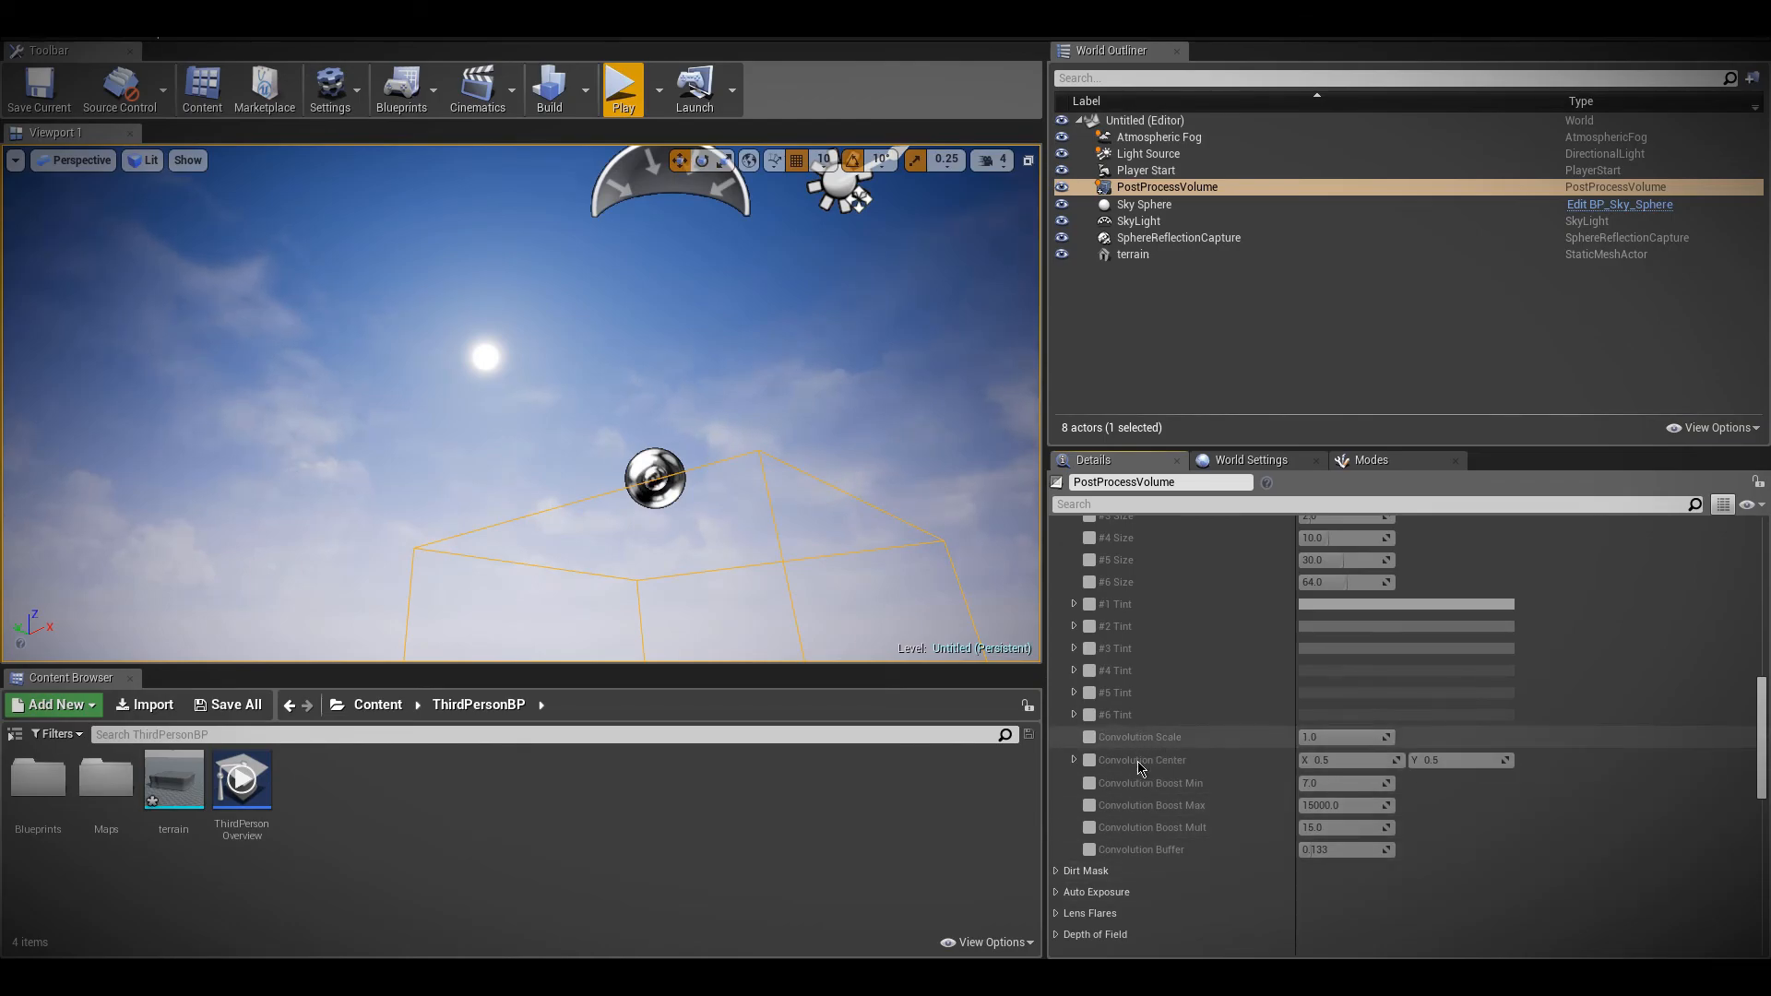
{"action": "scroll", "coordinate": [1190, 775], "scroll_direction": "up", "scroll_amount": 6}
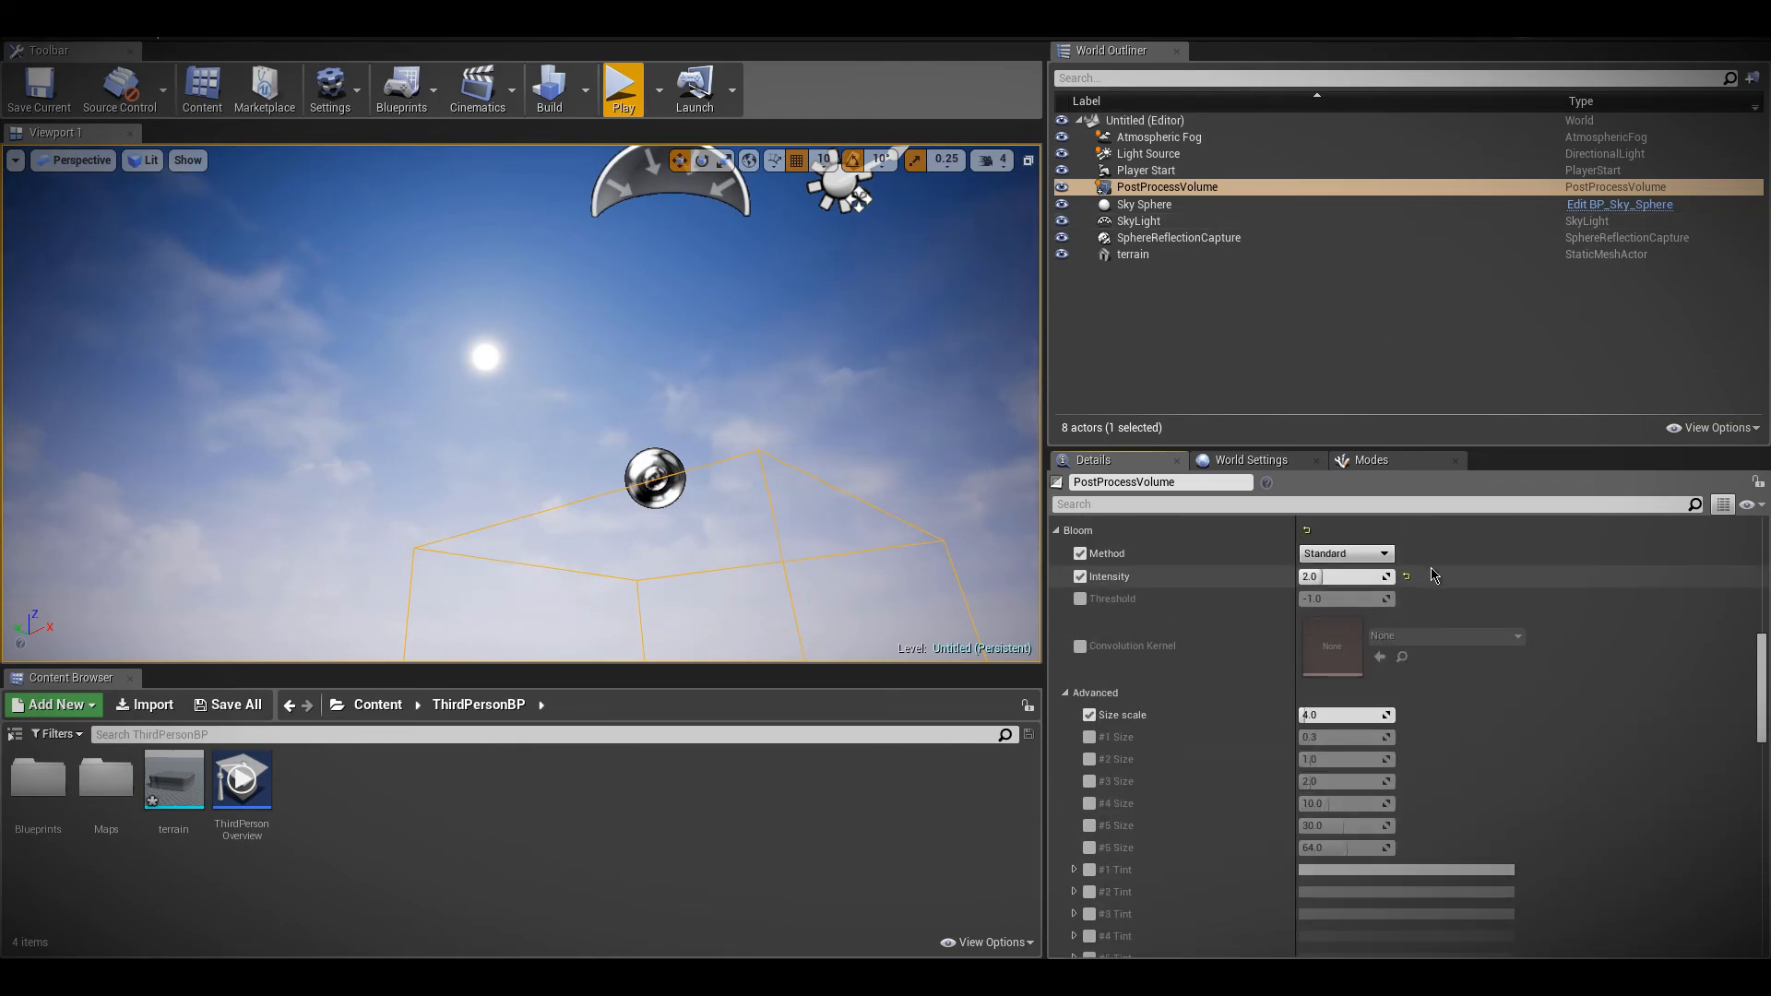
{"action": "scroll", "coordinate": [1434, 575], "scroll_direction": "up", "scroll_amount": 3}
{"action": "scroll", "coordinate": [1254, 830], "scroll_direction": "down", "scroll_amount": 8}
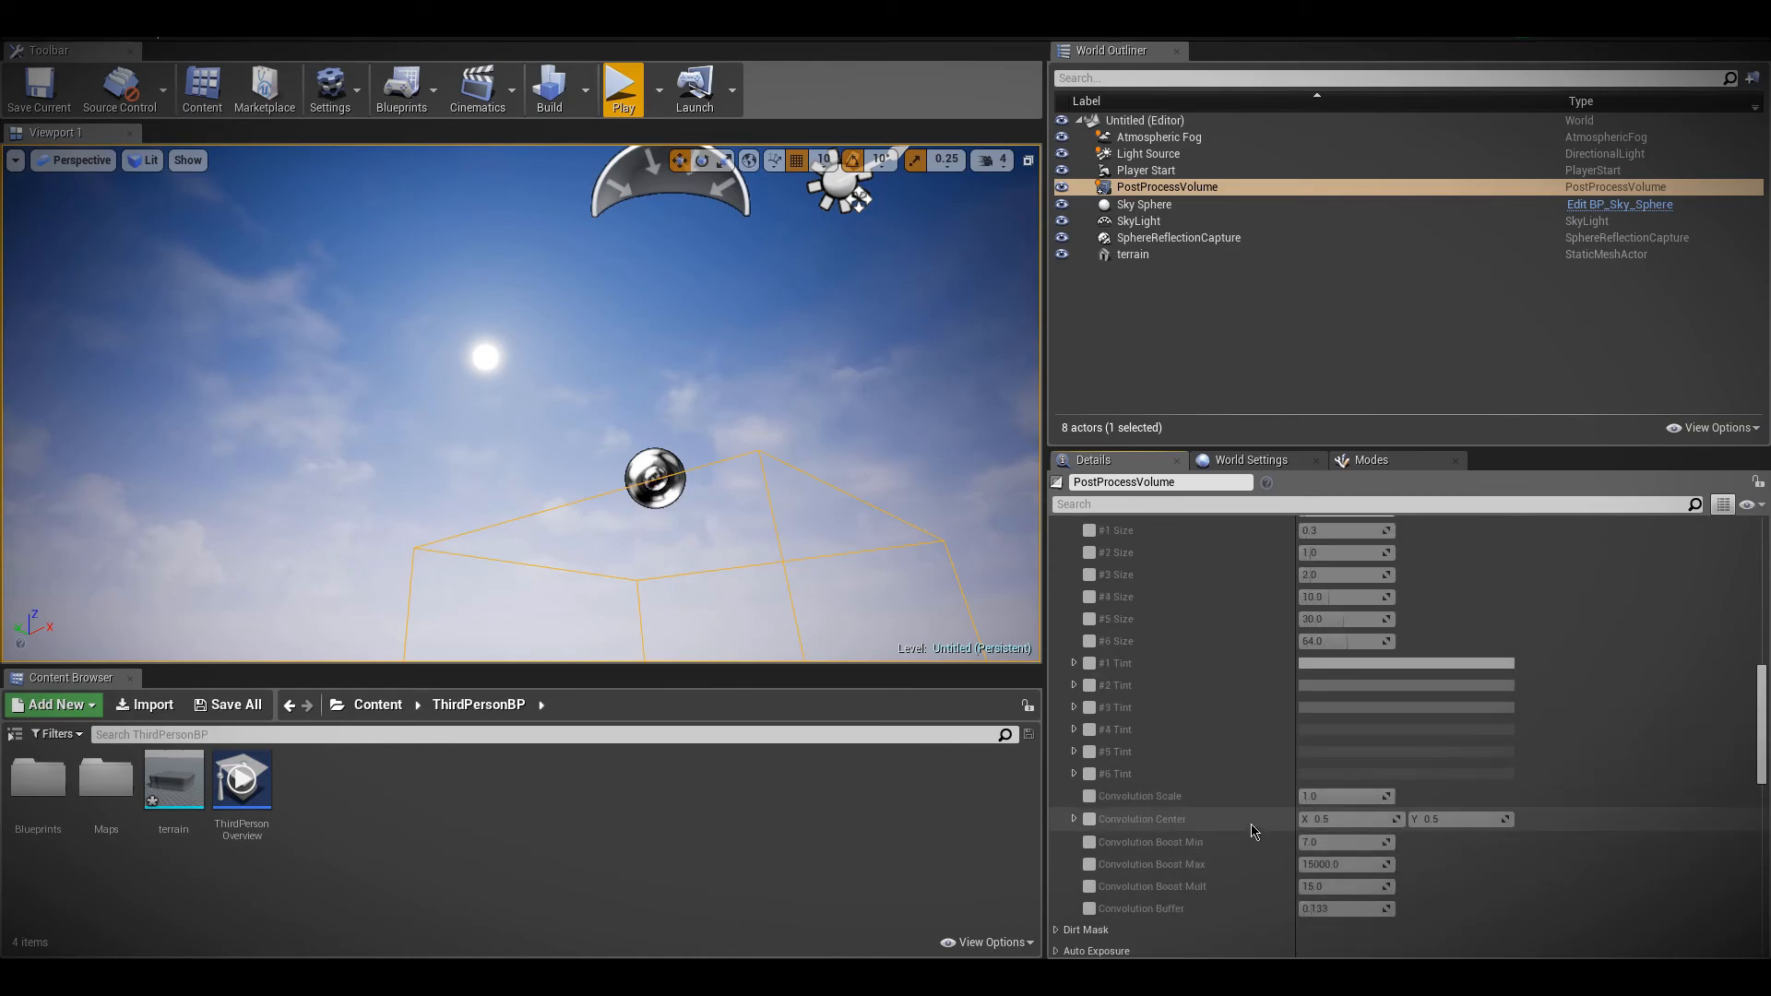
{"action": "scroll", "coordinate": [1254, 830], "scroll_direction": "down", "scroll_amount": 3}
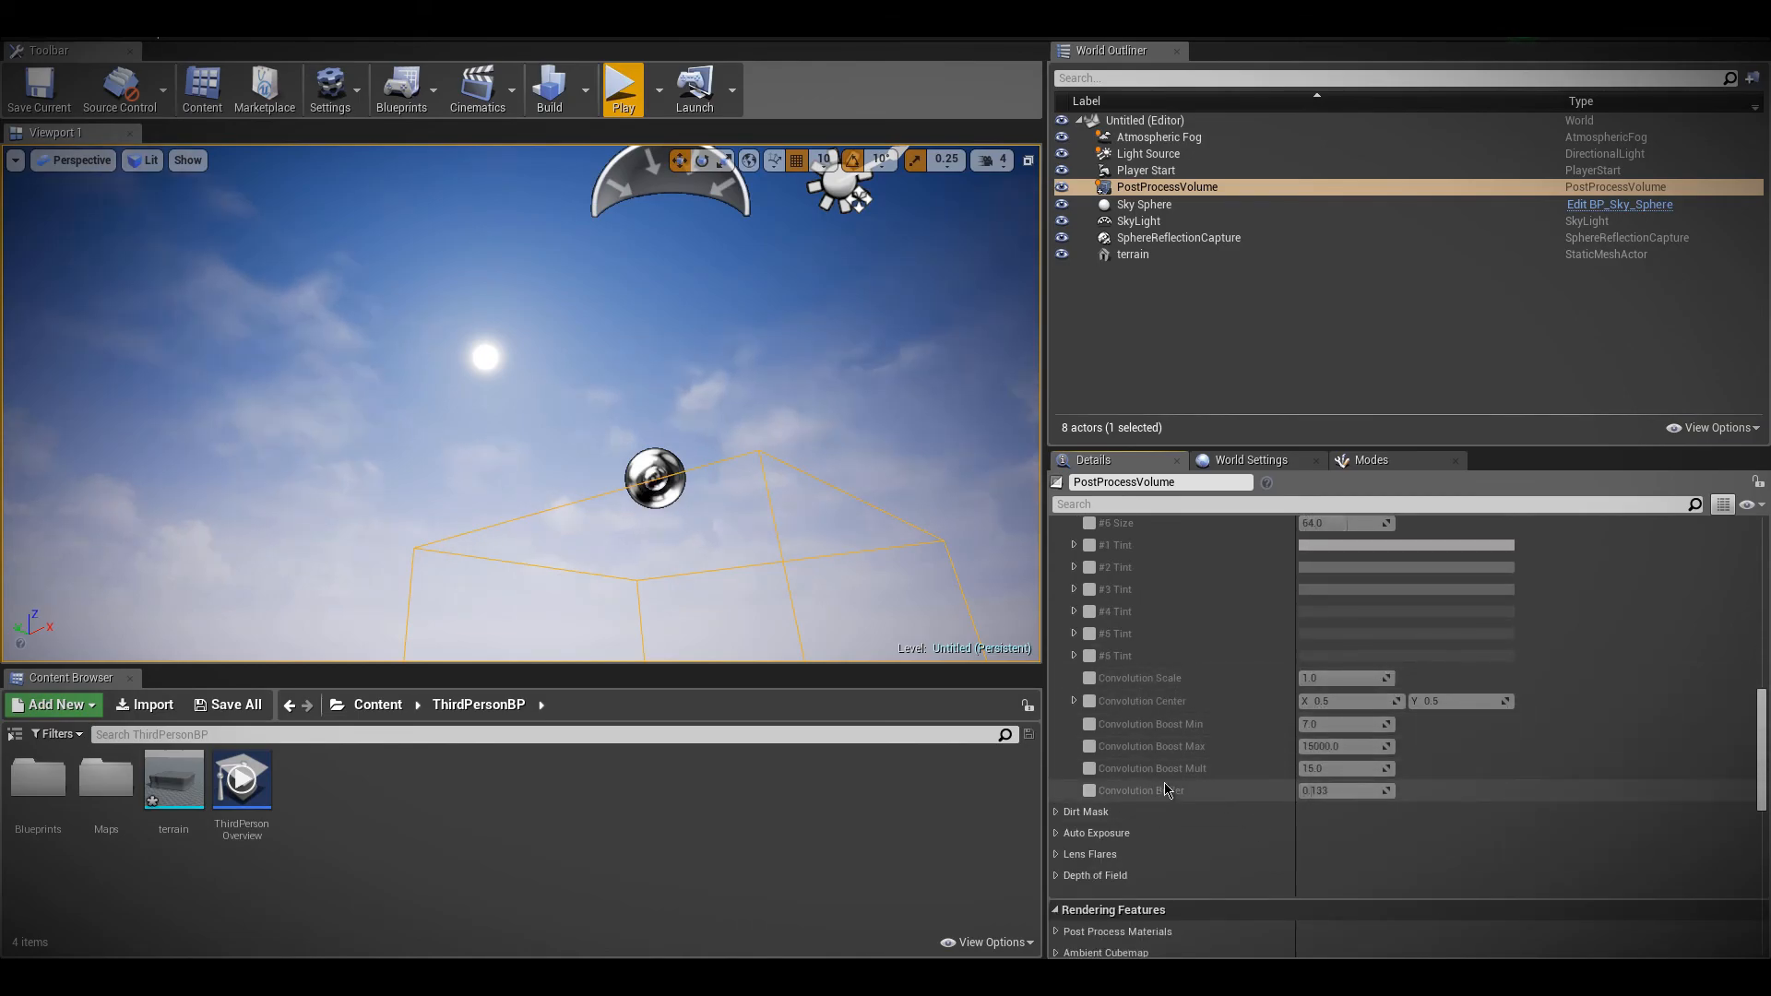
{"action": "scroll", "coordinate": [1166, 802], "scroll_direction": "up", "scroll_amount": 4}
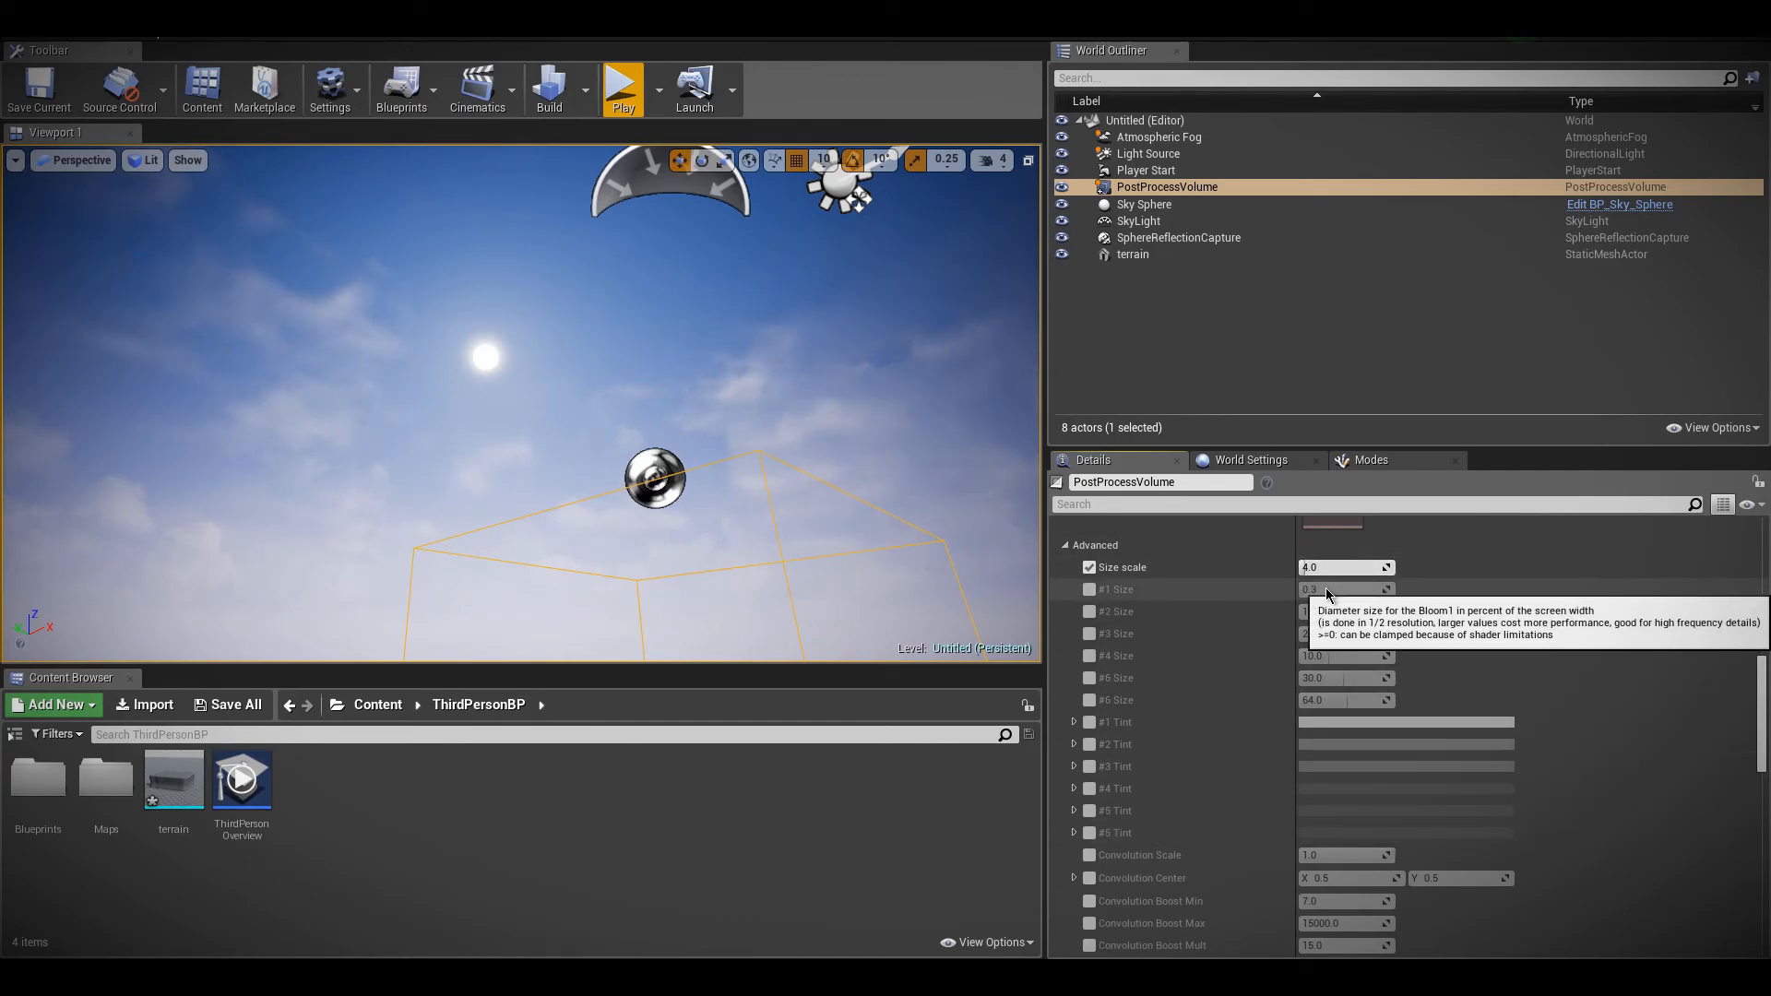
{"action": "scroll", "coordinate": [1336, 747], "scroll_direction": "up", "scroll_amount": 2}
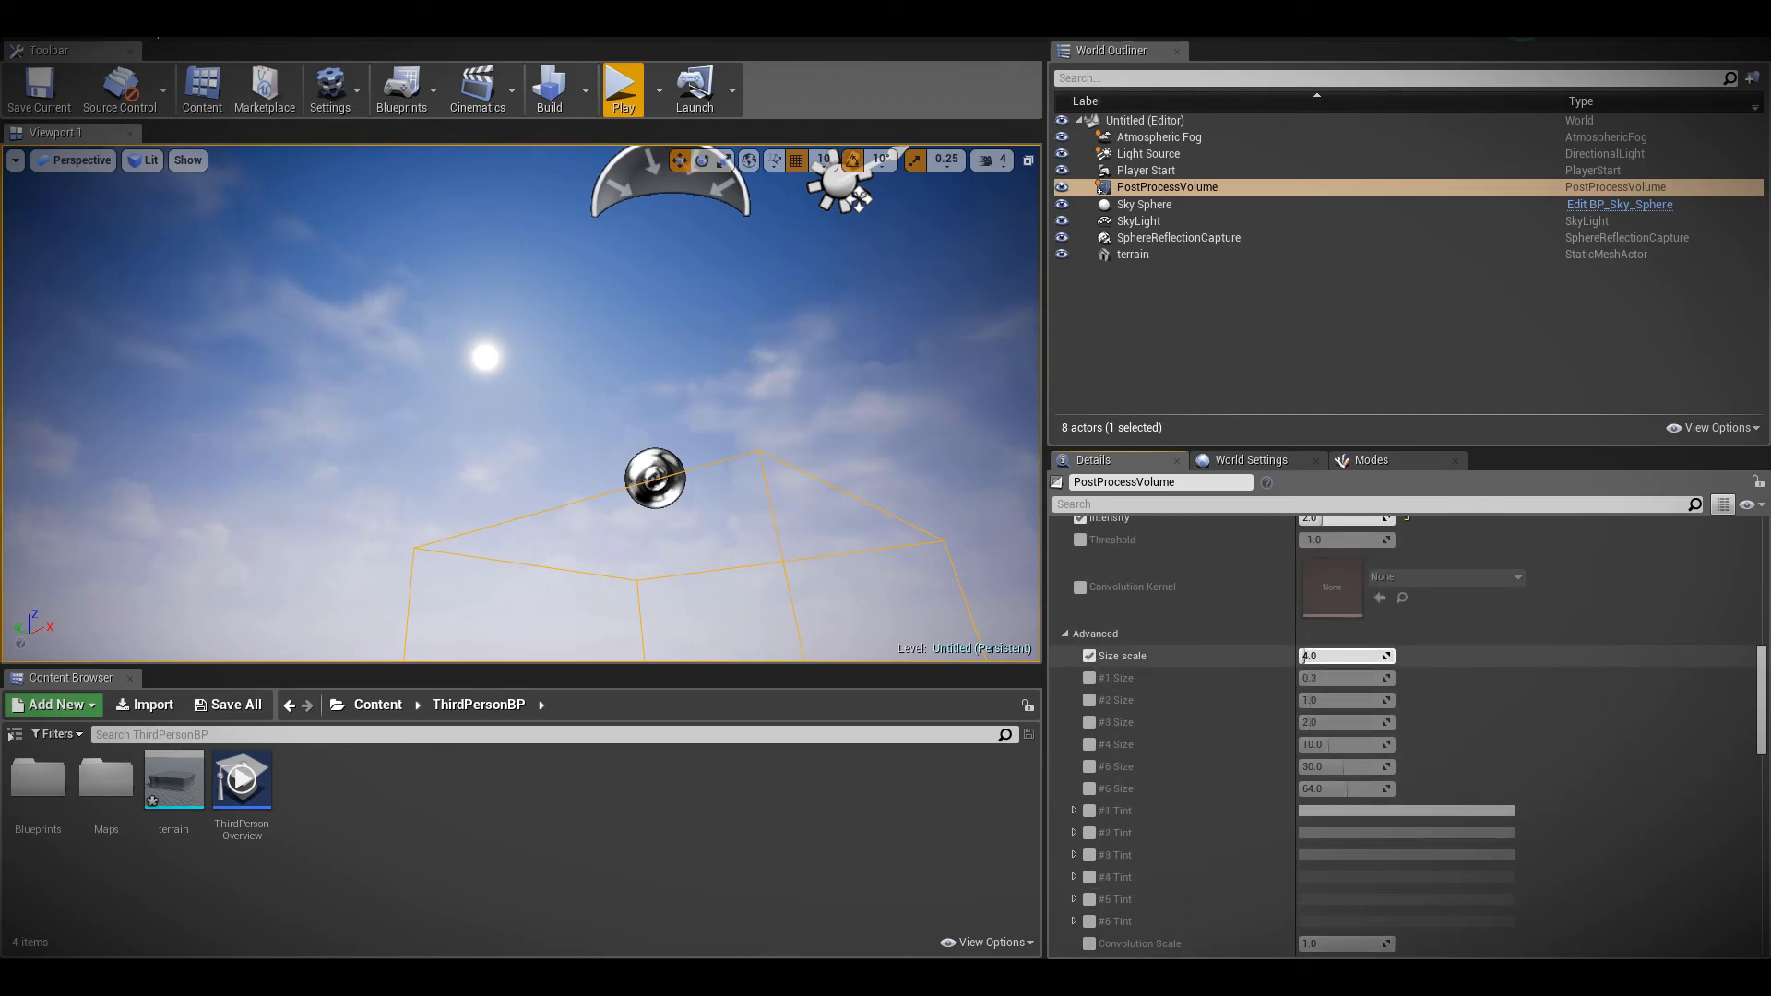
{"action": "scroll", "coordinate": [1319, 666], "scroll_direction": "up", "scroll_amount": 4}
{"action": "scroll", "coordinate": [1317, 672], "scroll_direction": "down", "scroll_amount": 4}
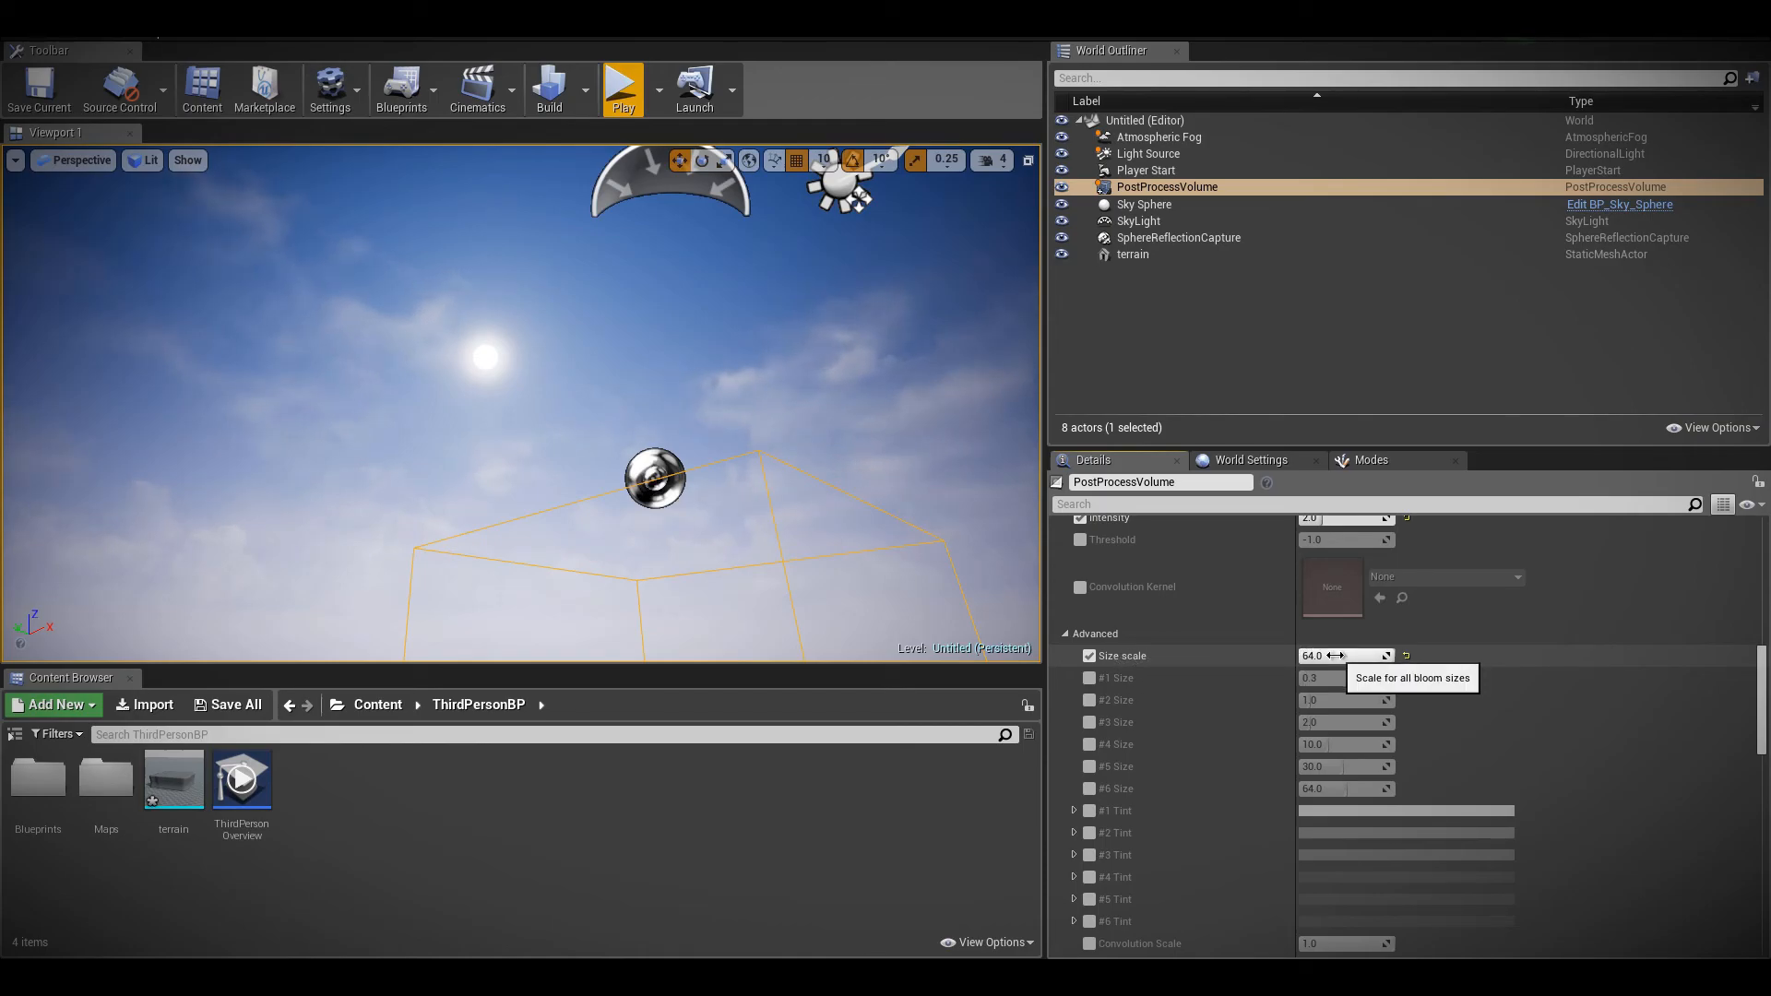
{"action": "scroll", "coordinate": [1335, 655], "scroll_direction": "up", "scroll_amount": 2}
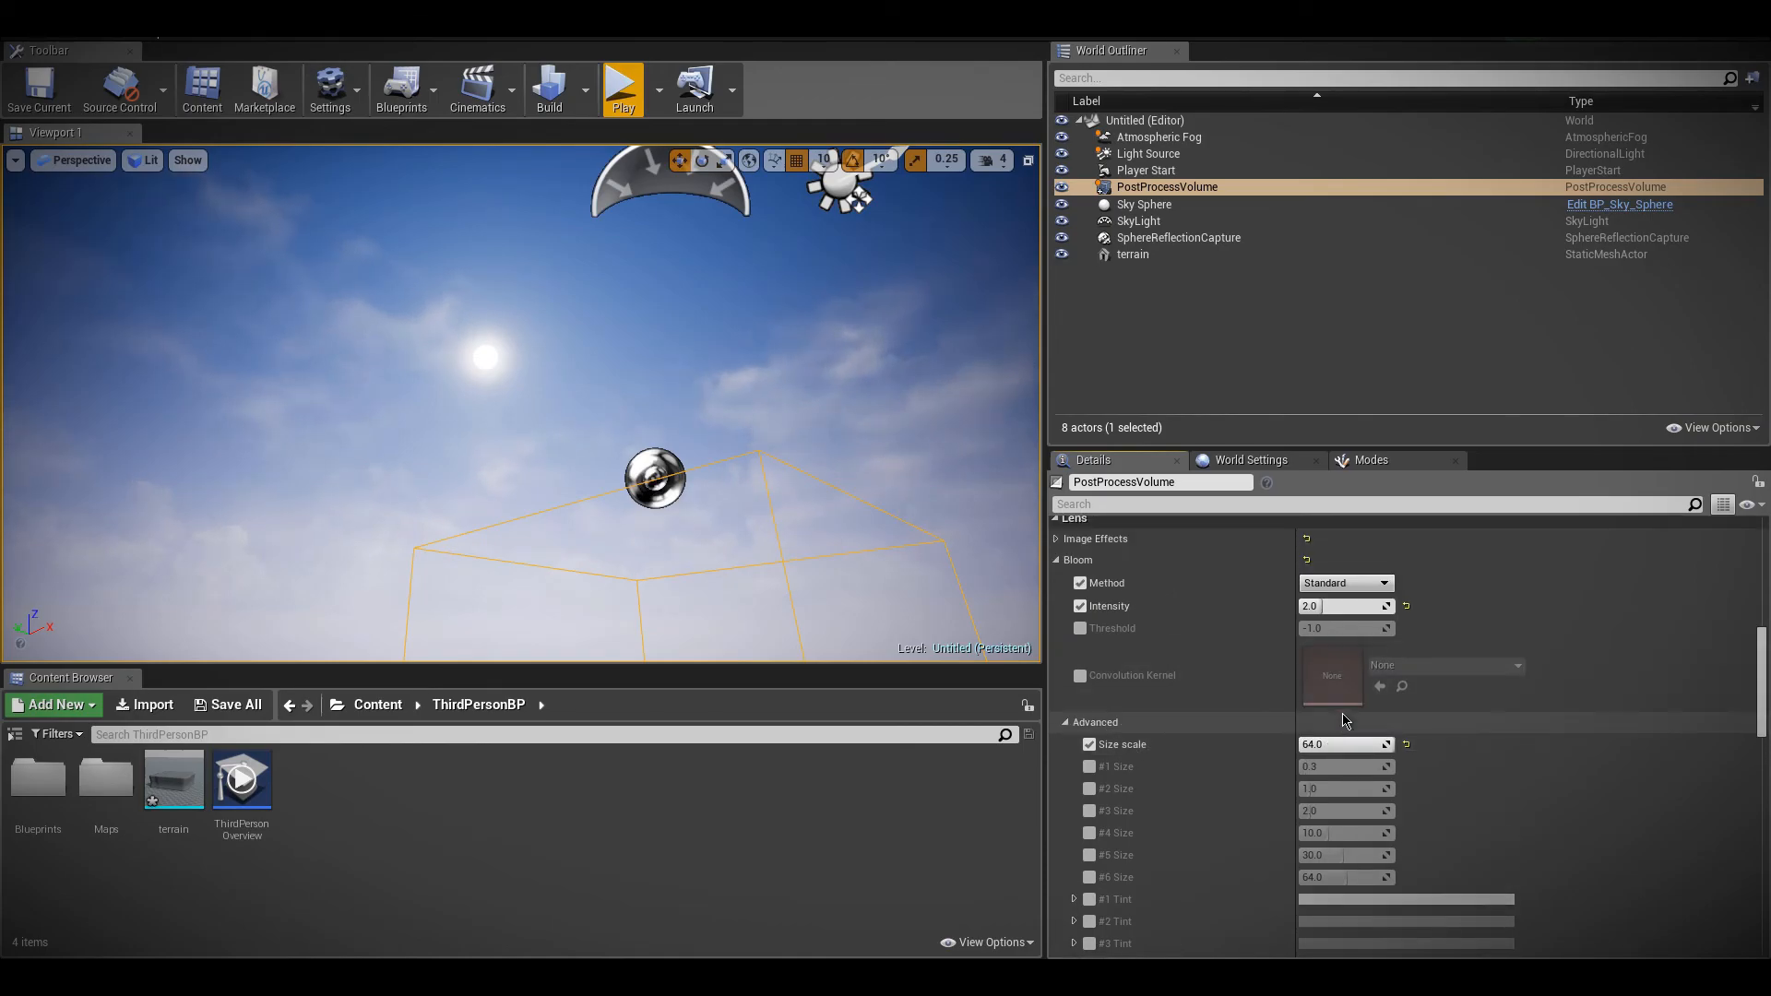
{"action": "left_click", "coordinate": [1065, 722]}
{"action": "scroll", "coordinate": [1076, 649], "scroll_direction": "up", "scroll_amount": 2}
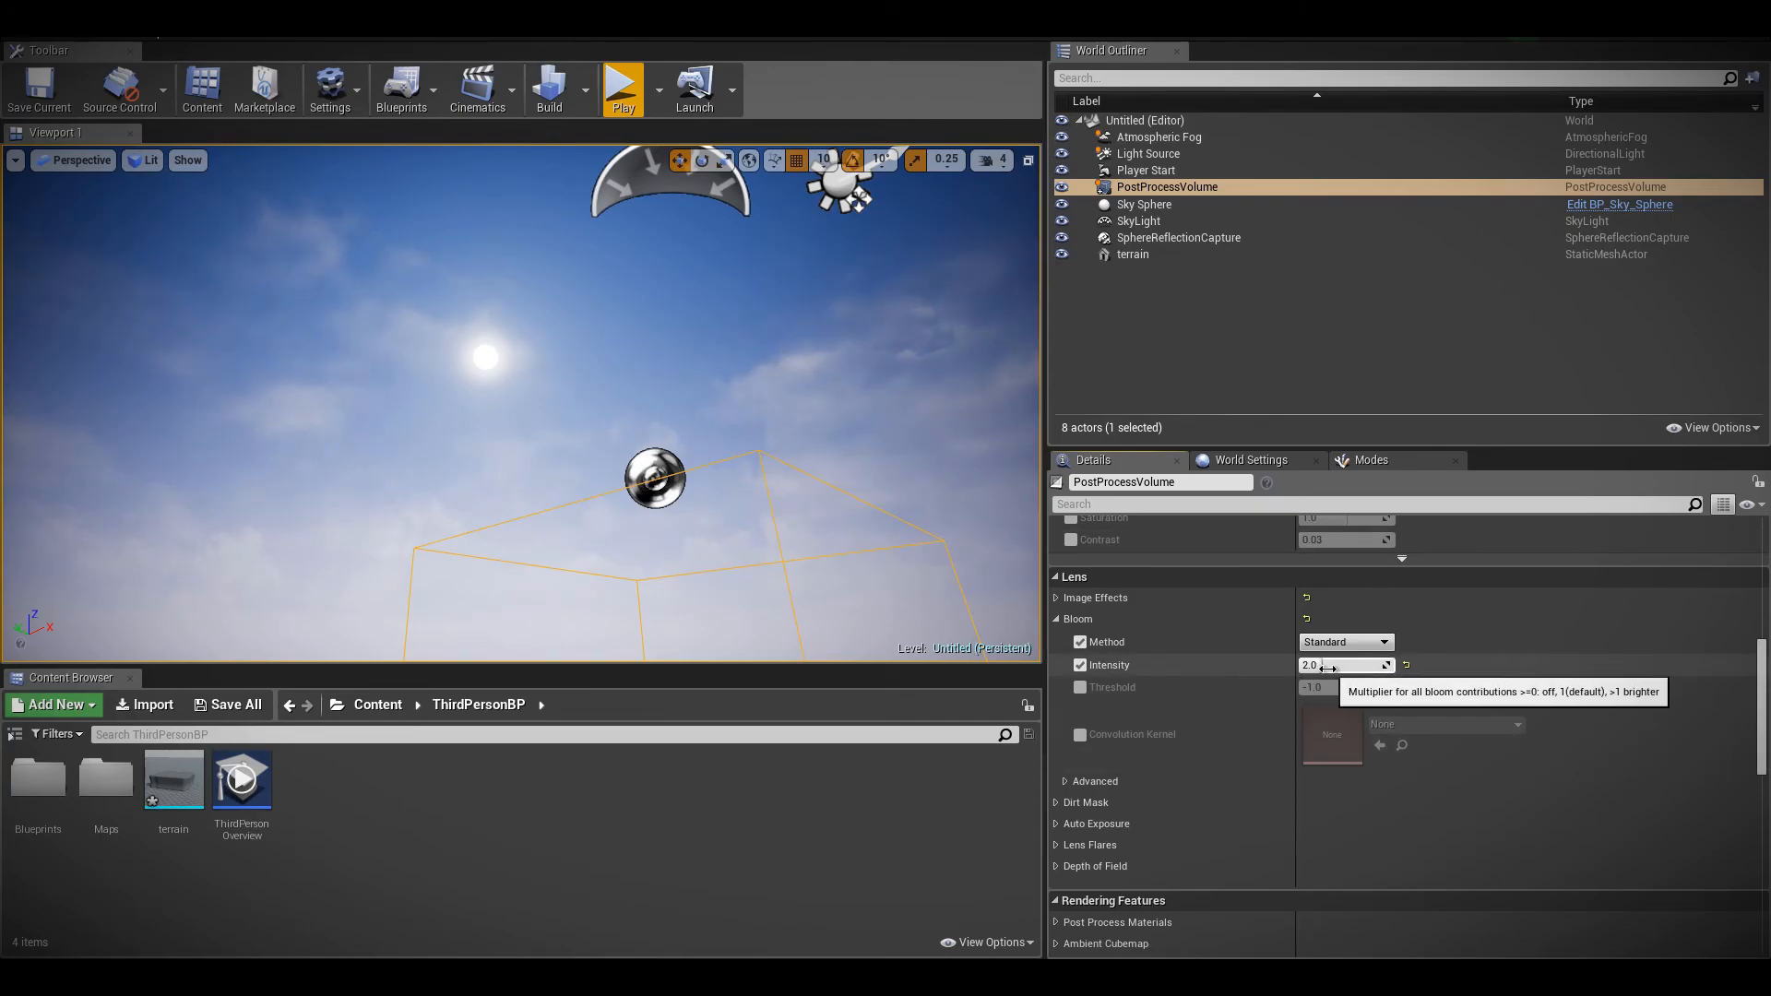
Enable the Dirt Mask Texture, Dirt Mask Intensity and Dirt Mask Tint settings for the volume's lens
{"action": "left_click", "coordinate": [1056, 619]}
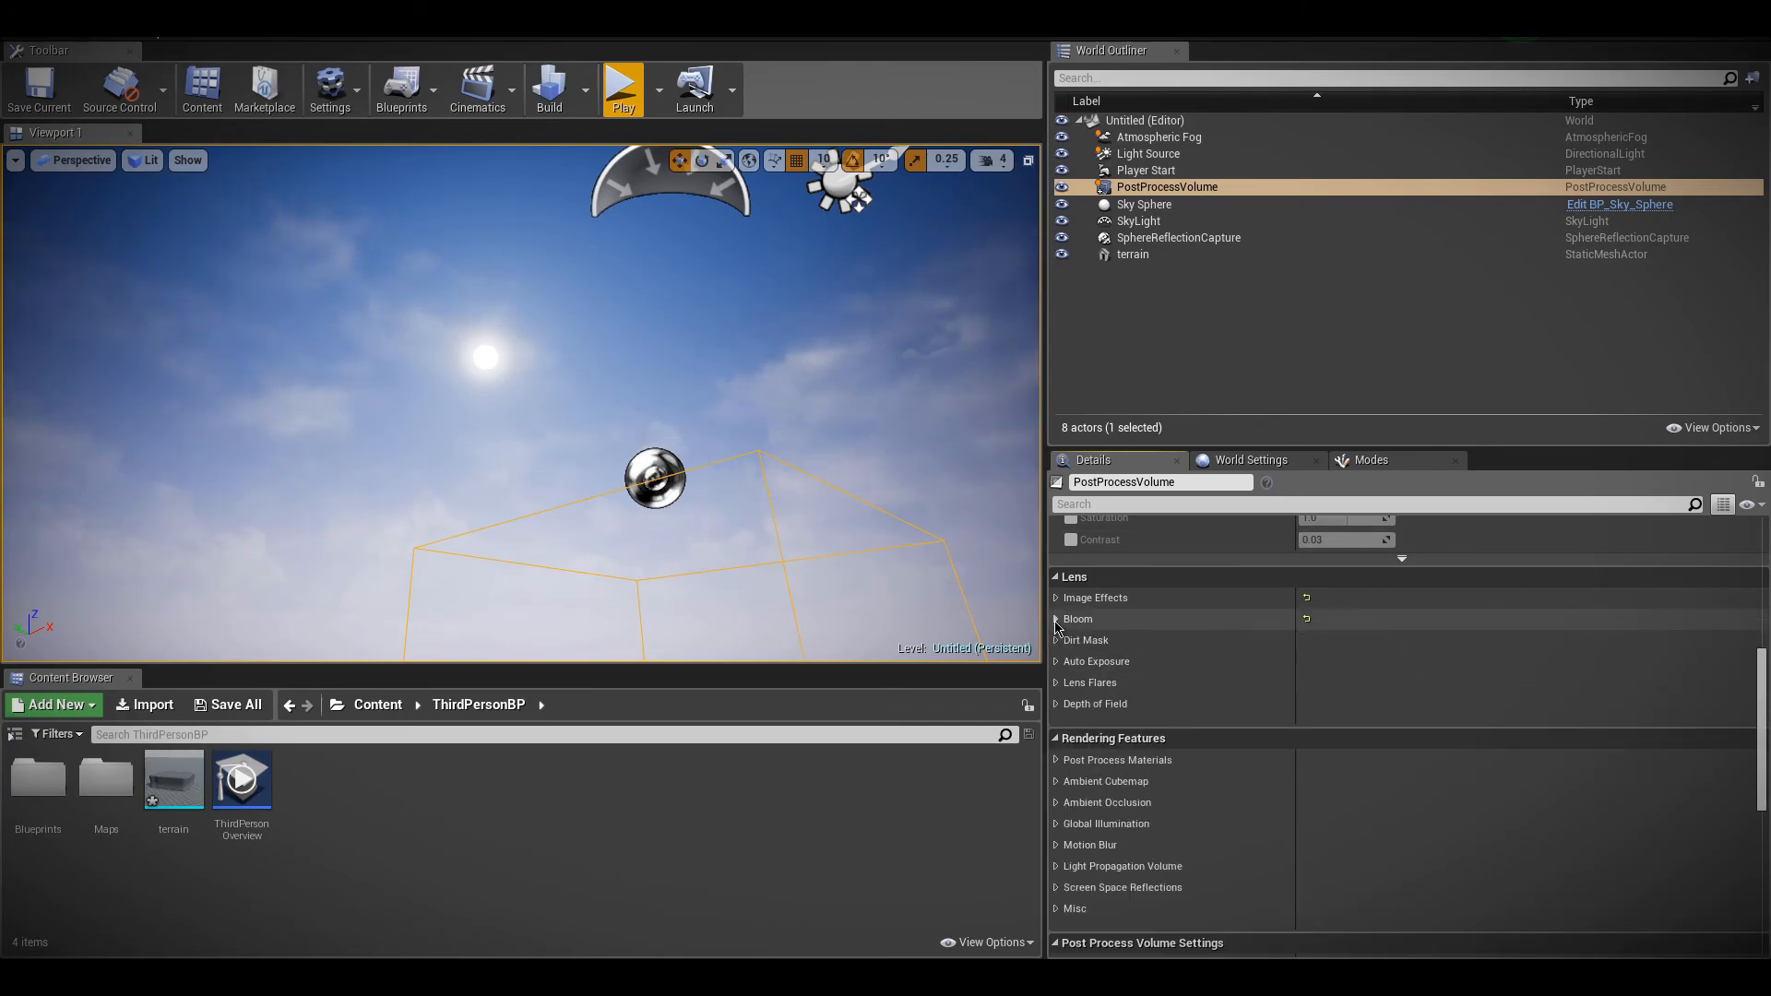
{"action": "left_click", "coordinate": [1056, 640]}
{"action": "left_click", "coordinate": [1080, 735]}
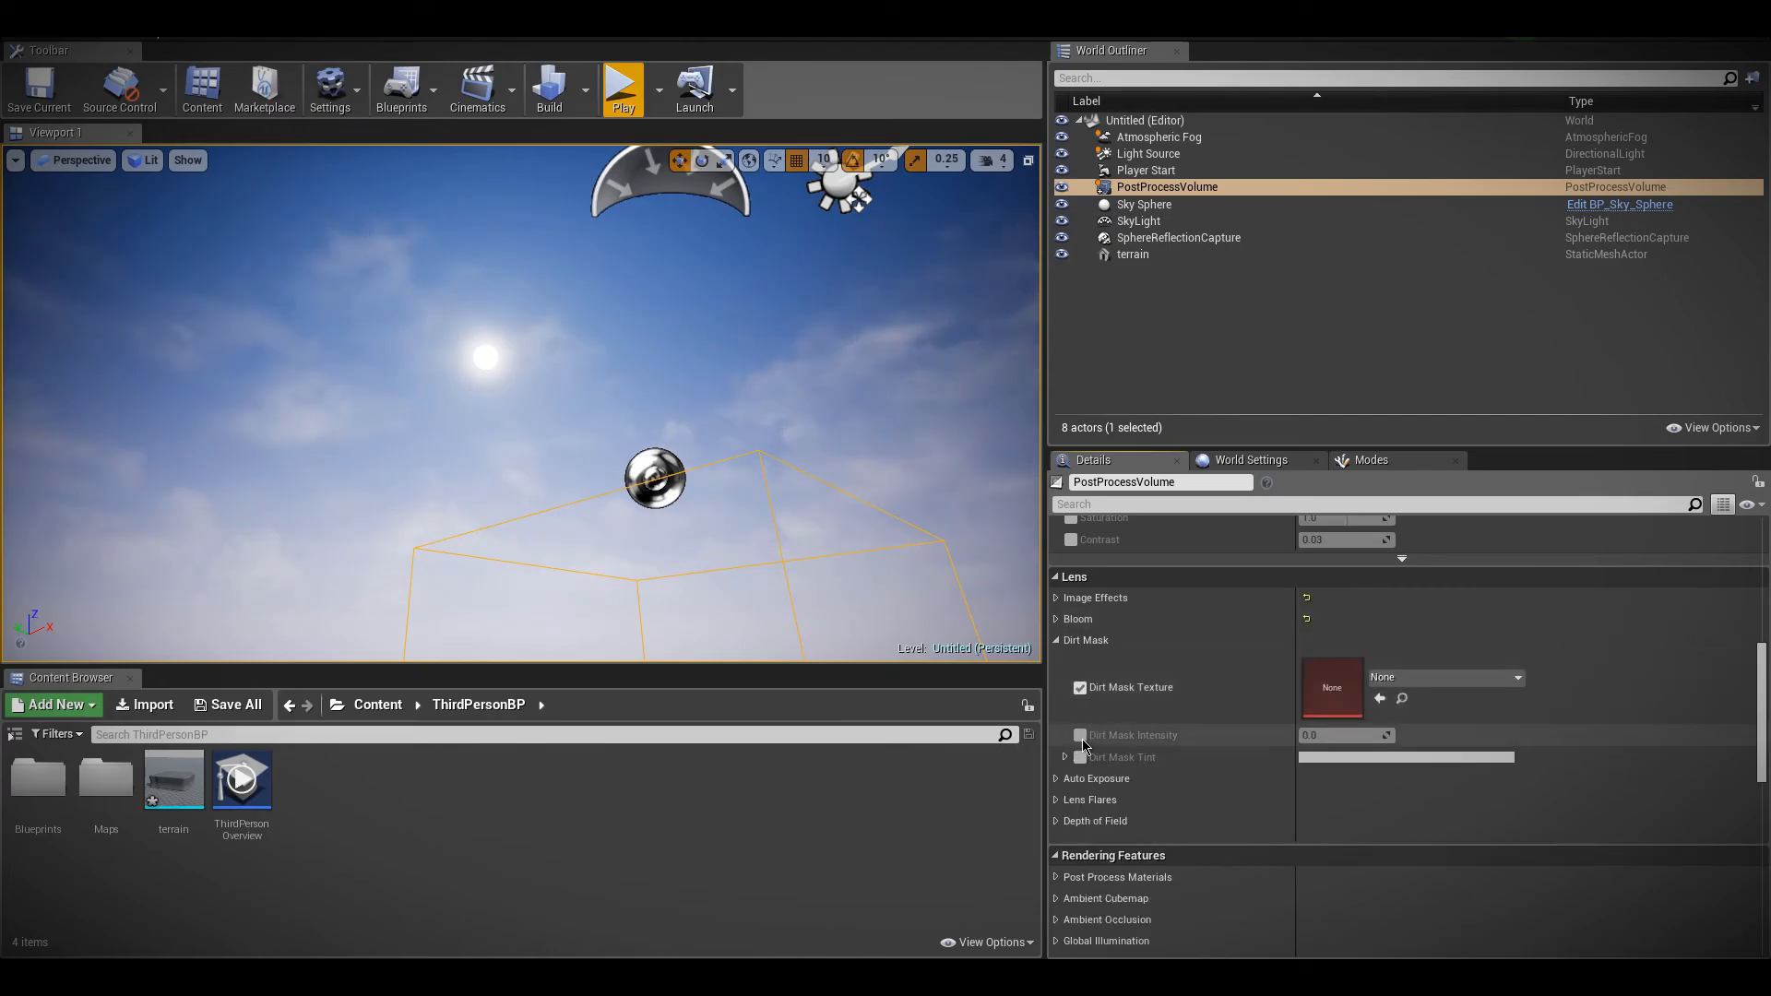
{"action": "left_click", "coordinate": [1080, 758]}
Assign the T_ScreenDirt02_w texture as the dirt mask and set the Dirt Mask Intensity to 8.0
{"action": "left_click", "coordinate": [1443, 677]}
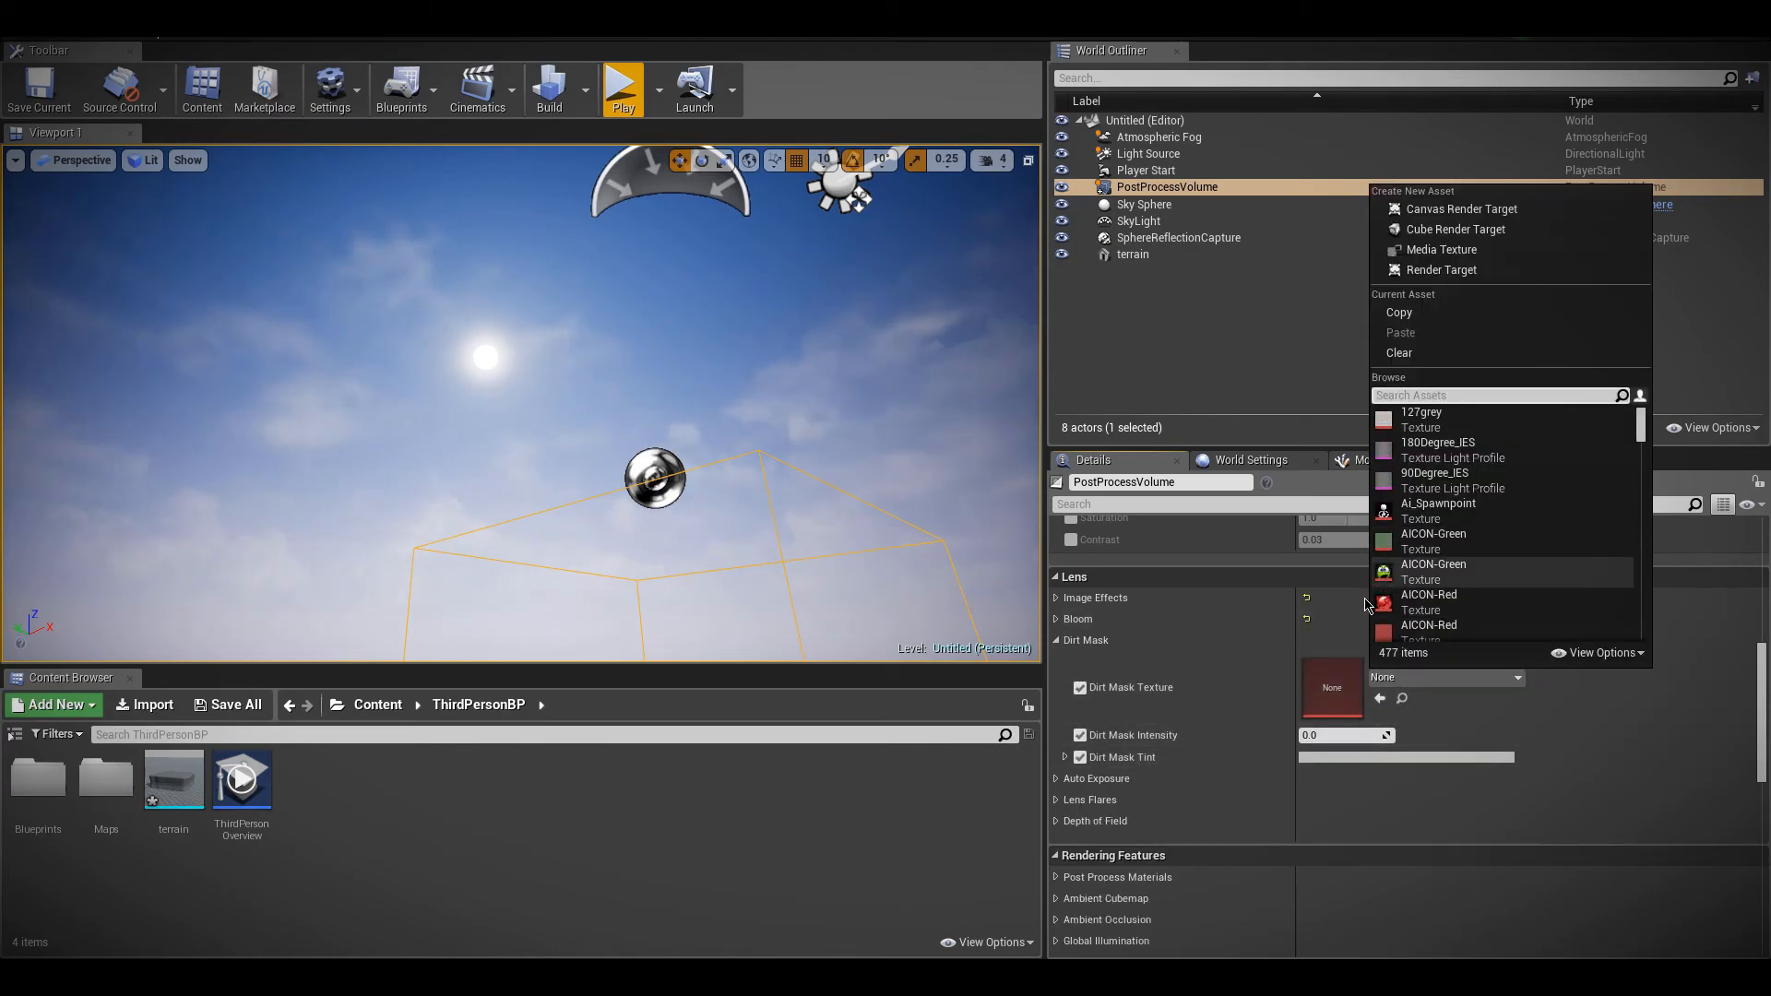
{"action": "type", "text": "dirt"}
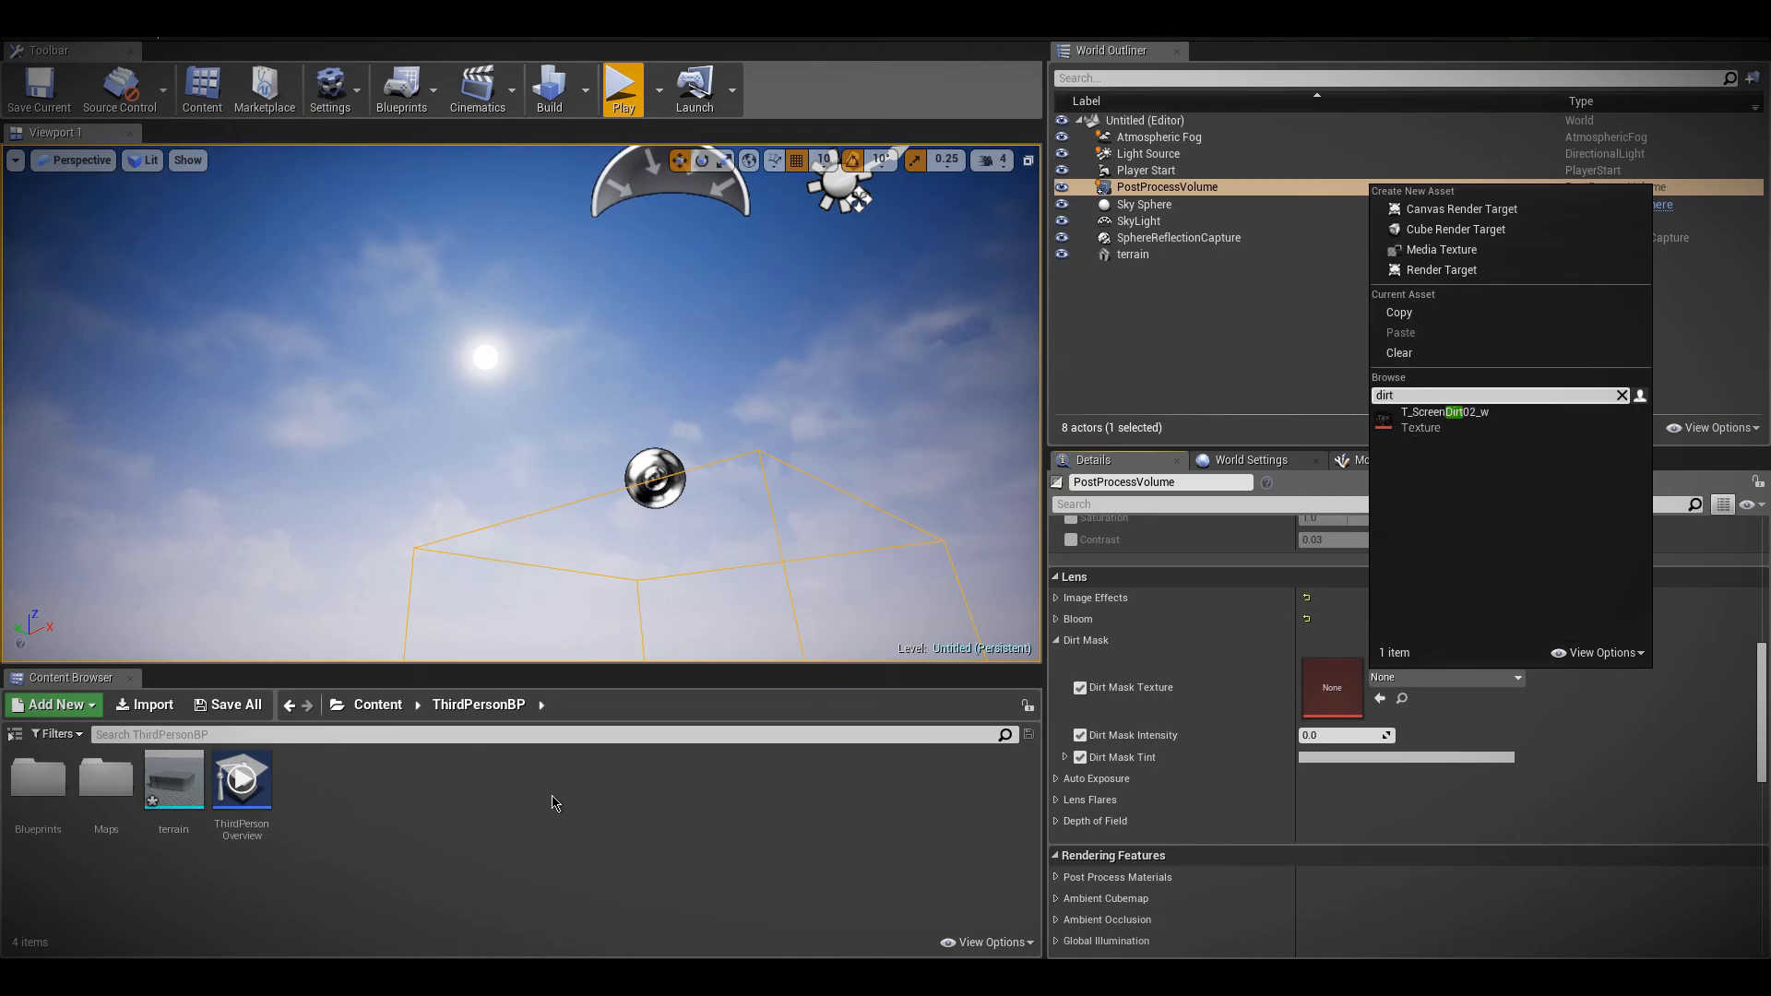
{"action": "left_click", "coordinate": [1473, 413]}
{"action": "left_click", "coordinate": [1337, 741]}
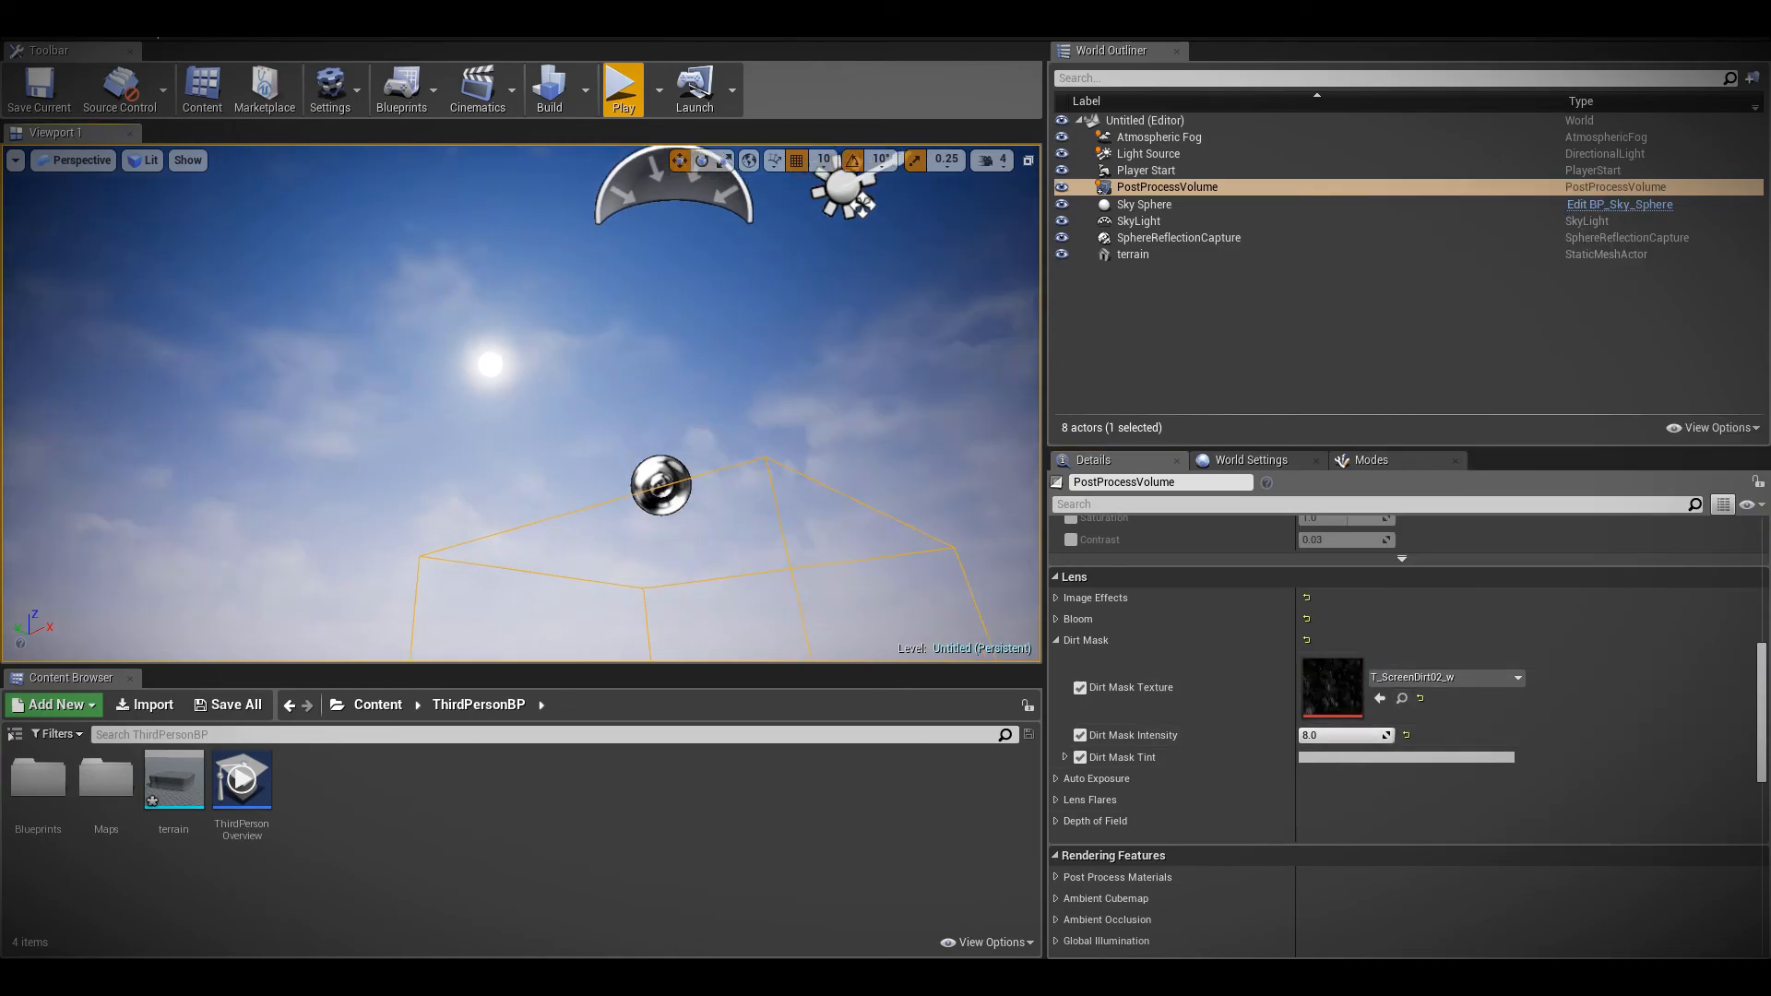
Check in the Content Browser's view options whether engine content is shown
{"action": "right_click", "coordinate": [708, 553]}
{"action": "left_click", "coordinate": [1000, 788]}
{"action": "left_click", "coordinate": [972, 942]}
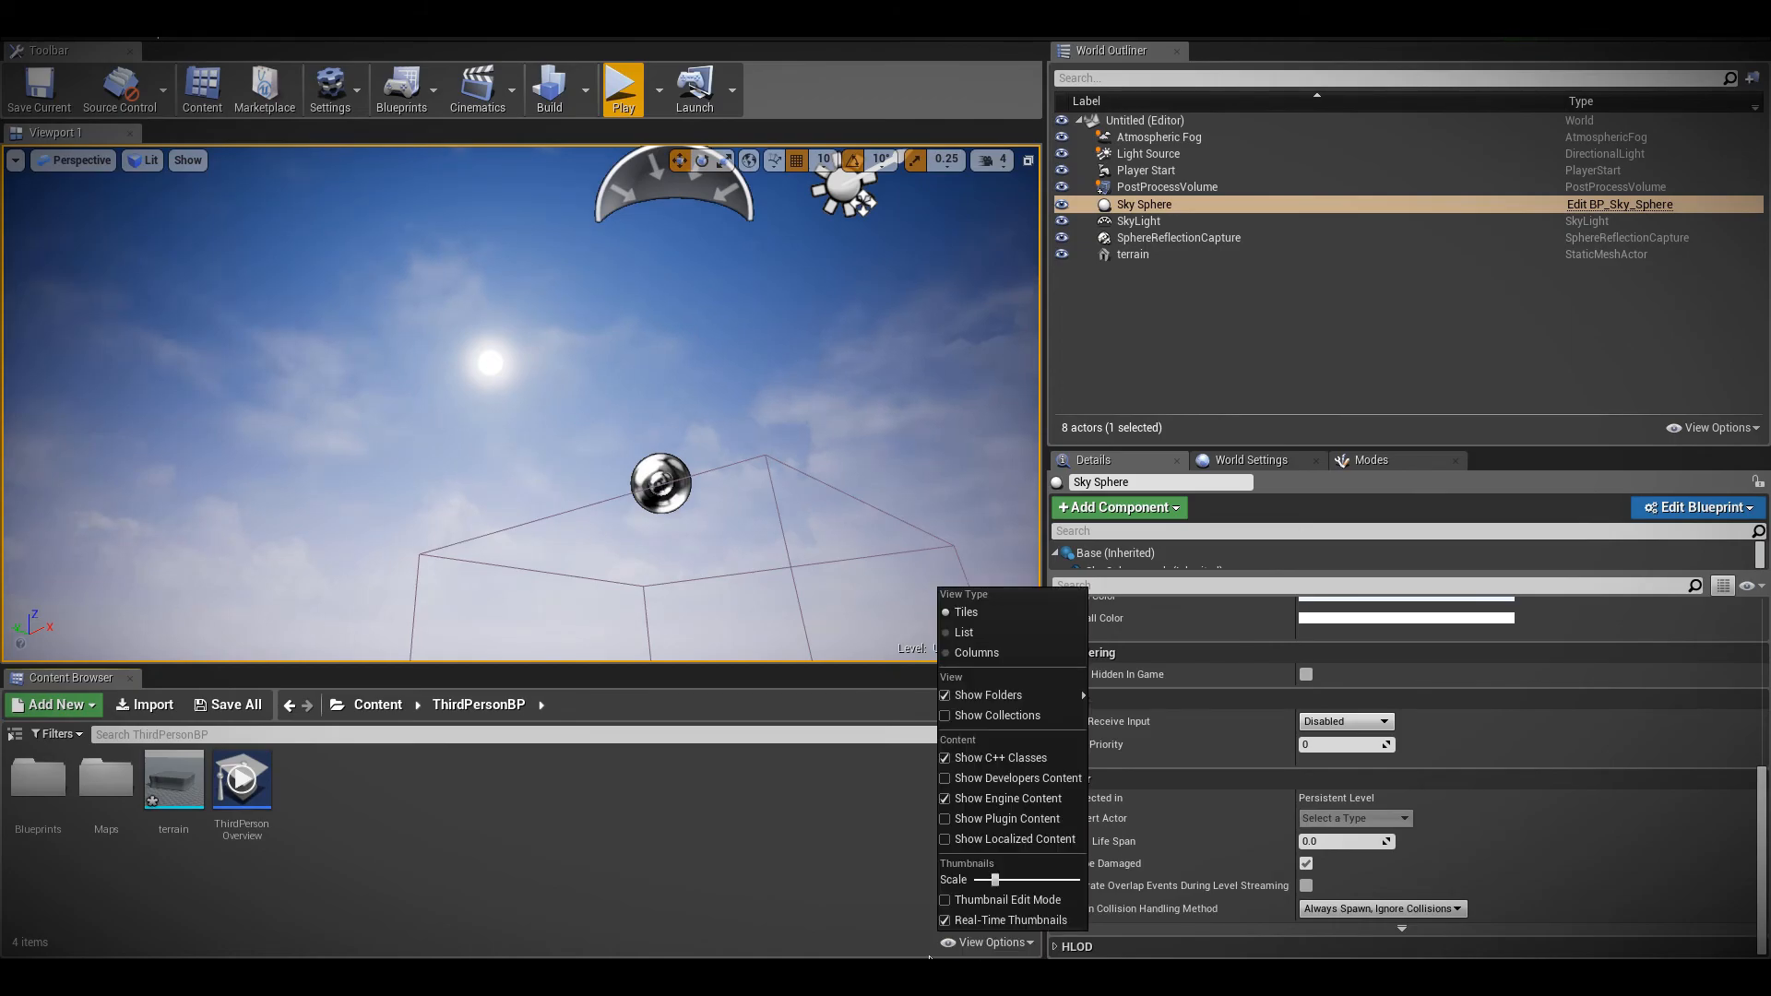
{"action": "left_click", "coordinate": [893, 915]}
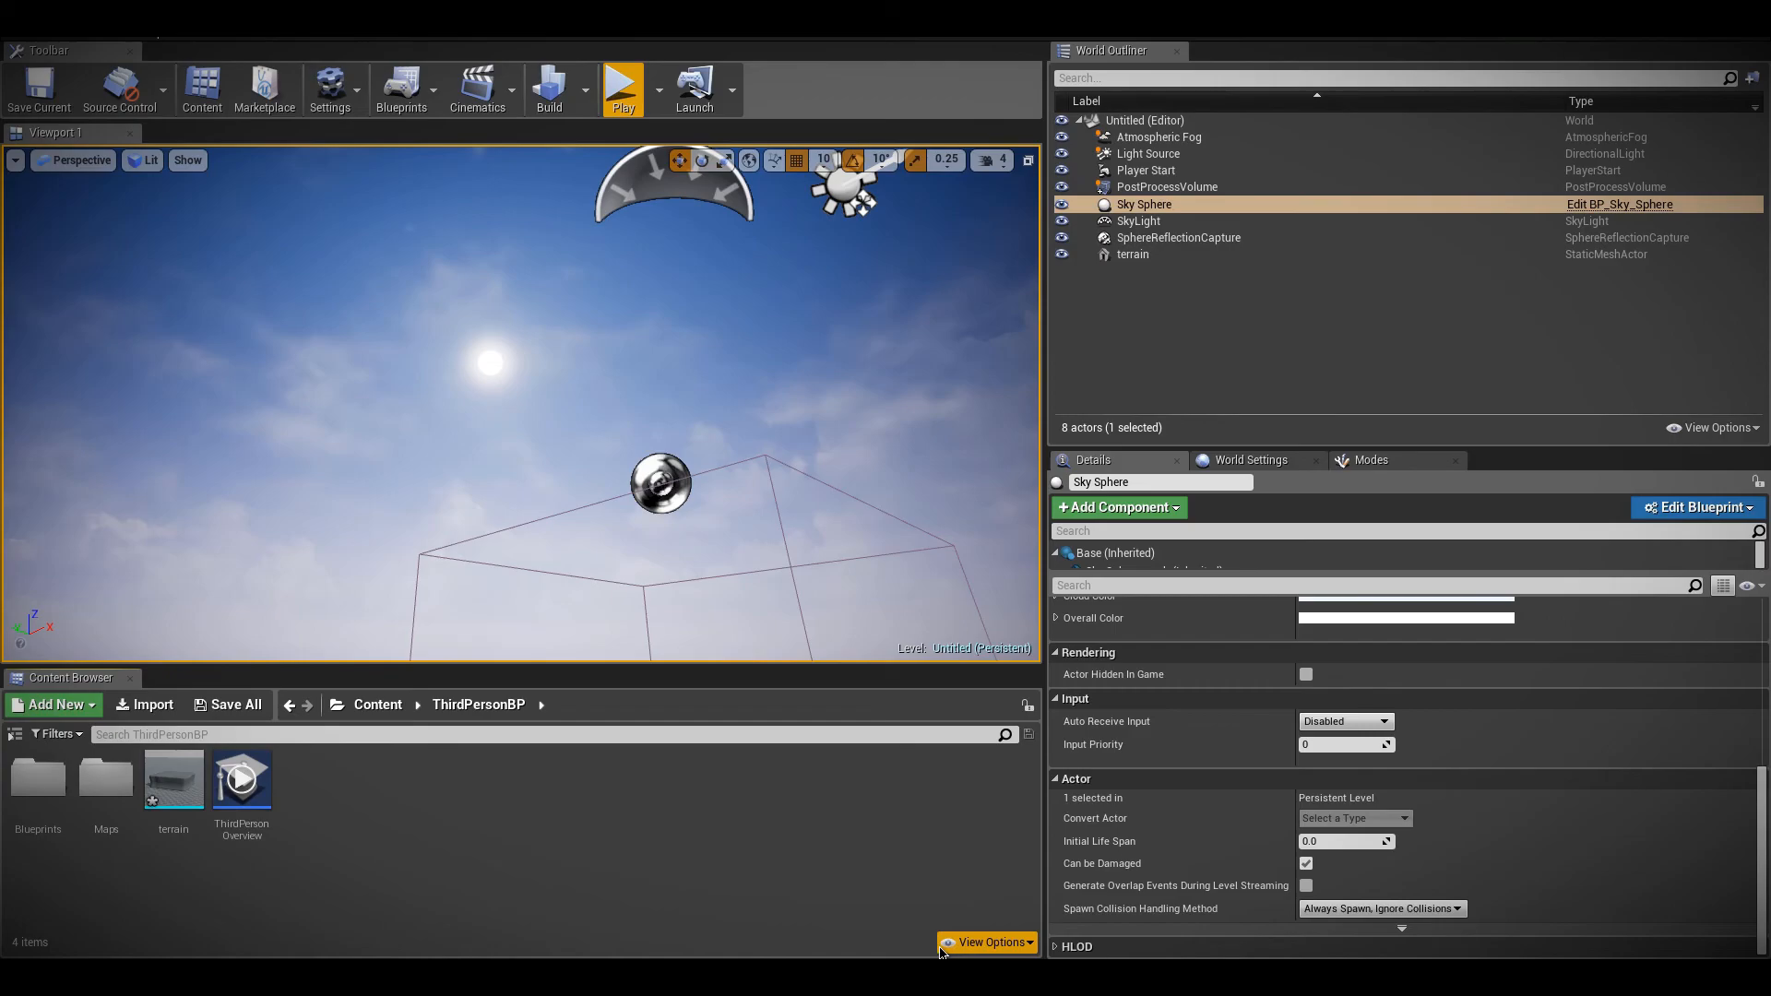
{"action": "left_click", "coordinate": [976, 943]}
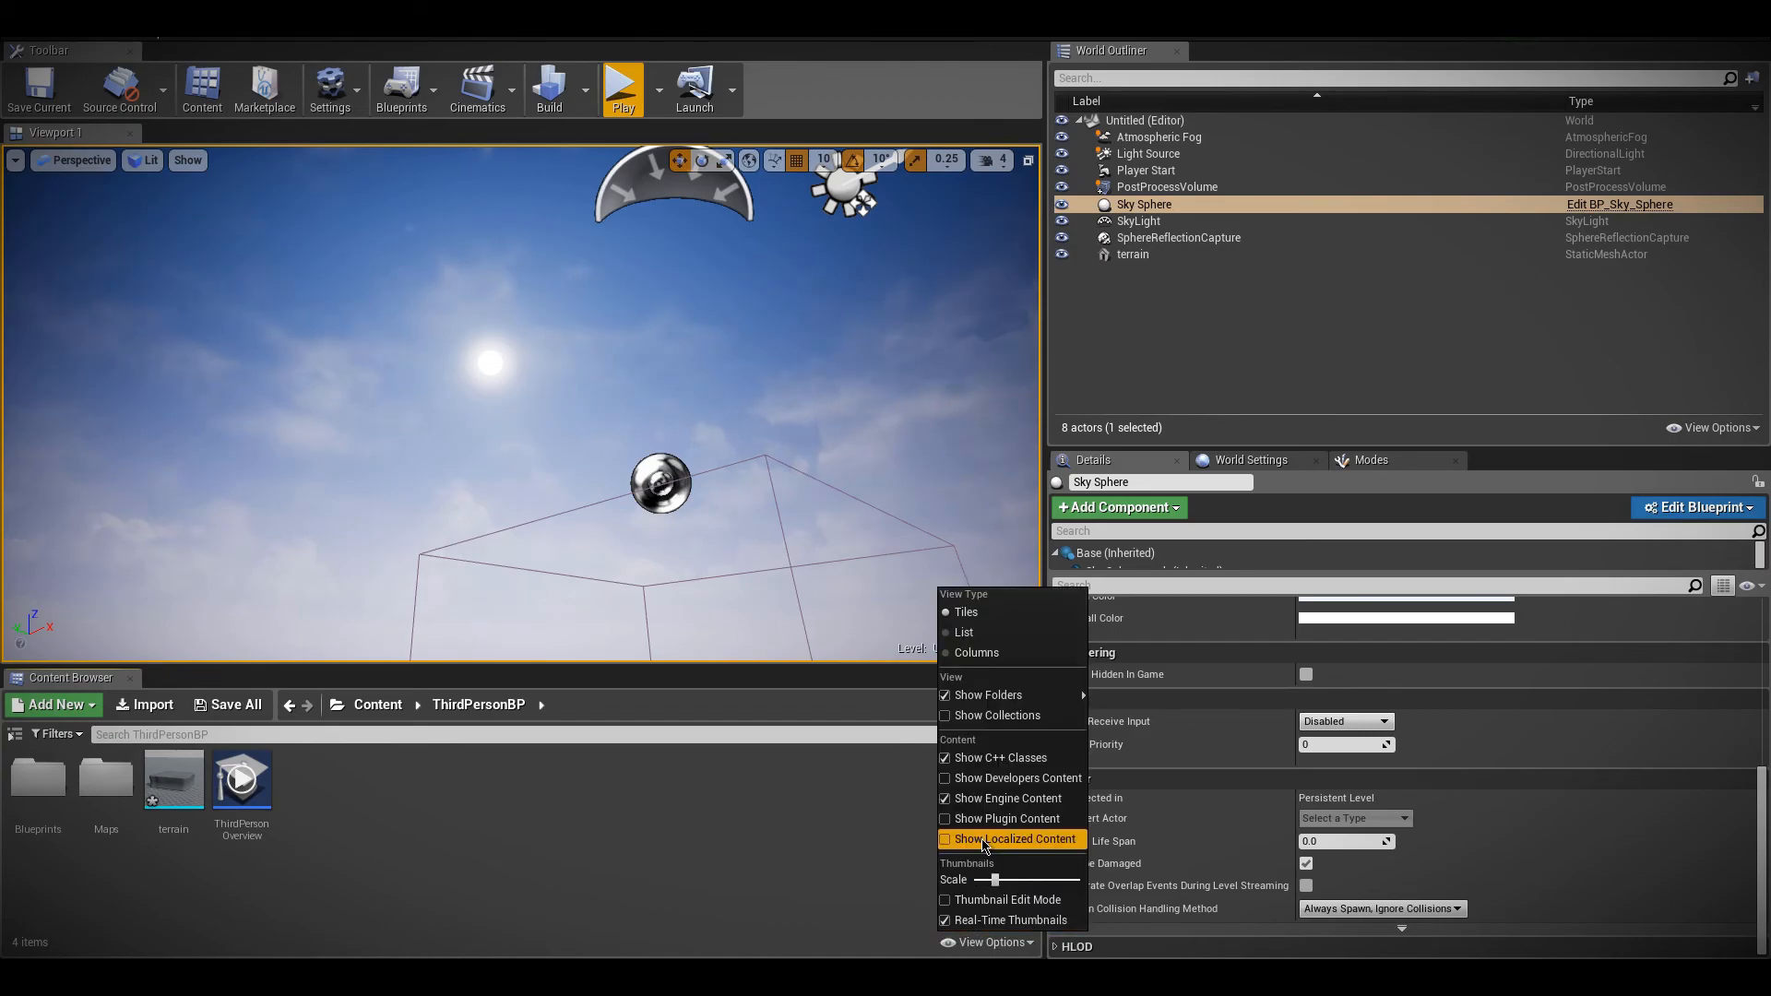
{"action": "left_click", "coordinate": [783, 795]}
Select the PostProcessVolume, find its Dirt Mask settings and recheck the Content Browser's engine content view option
{"action": "scroll", "coordinate": [1416, 784], "scroll_direction": "up", "scroll_amount": 5}
{"action": "scroll", "coordinate": [1393, 763], "scroll_direction": "down", "scroll_amount": 5}
{"action": "scroll", "coordinate": [1324, 726], "scroll_direction": "up", "scroll_amount": 5}
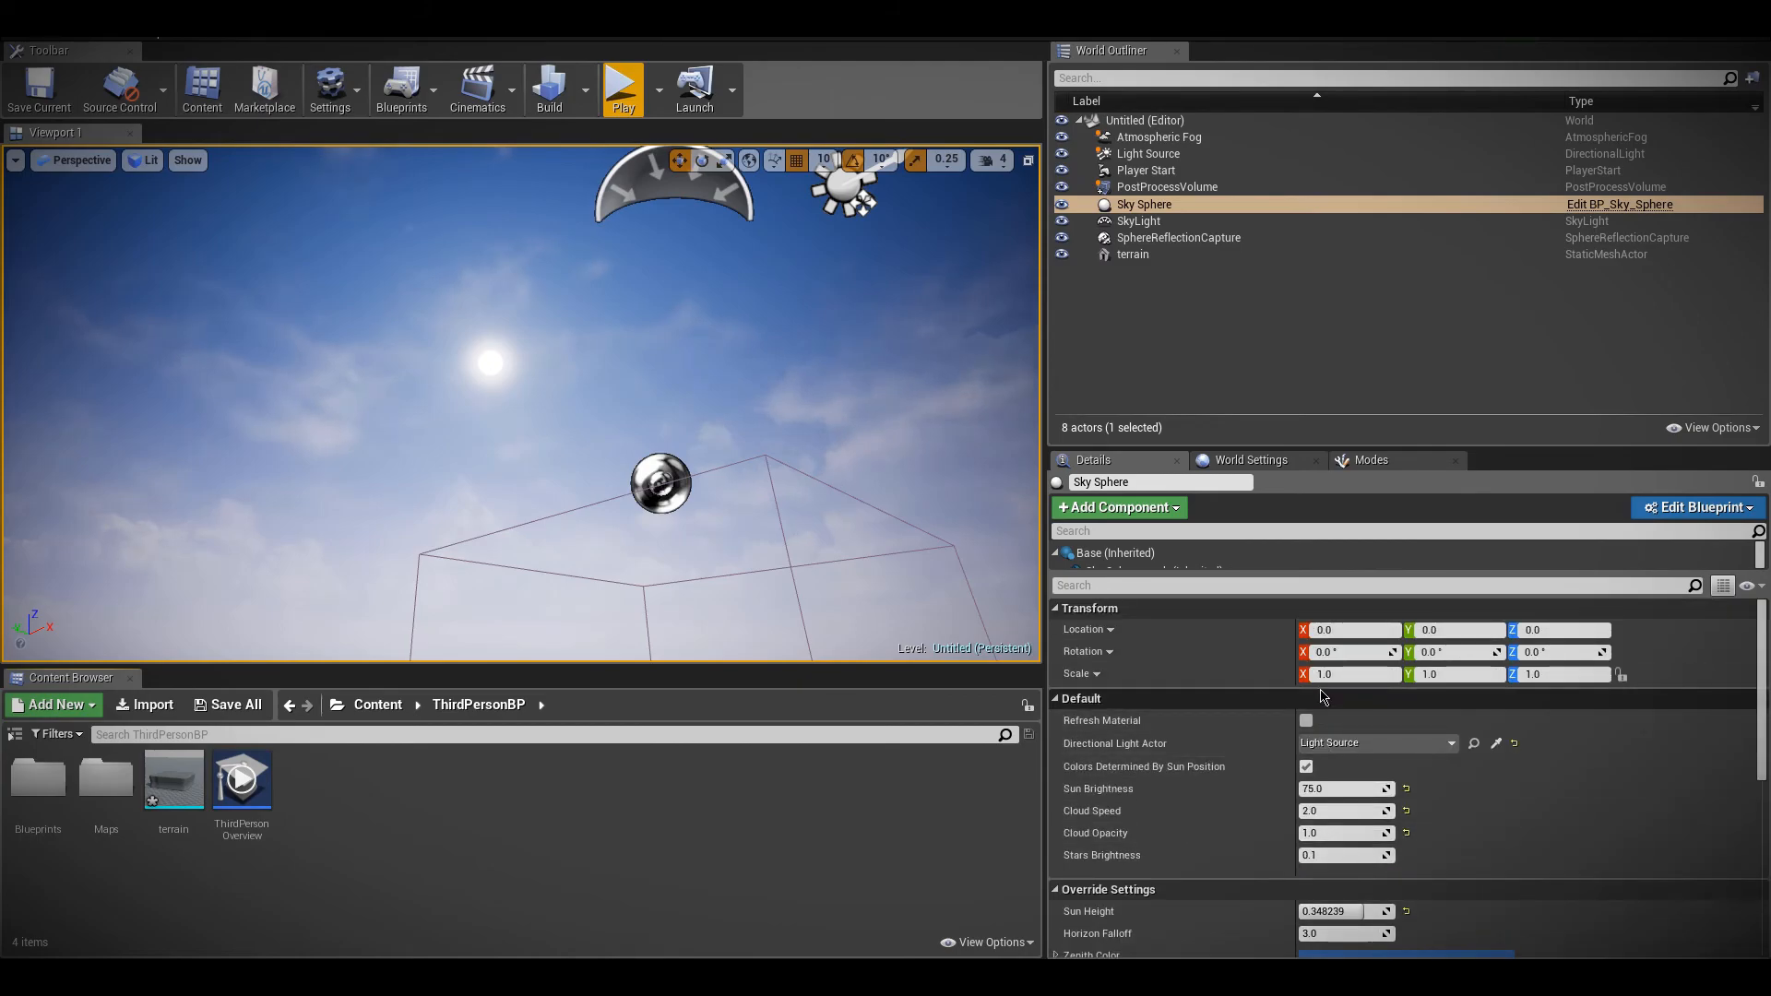
{"action": "left_click", "coordinate": [1158, 187]}
{"action": "scroll", "coordinate": [1127, 875], "scroll_direction": "down", "scroll_amount": 10}
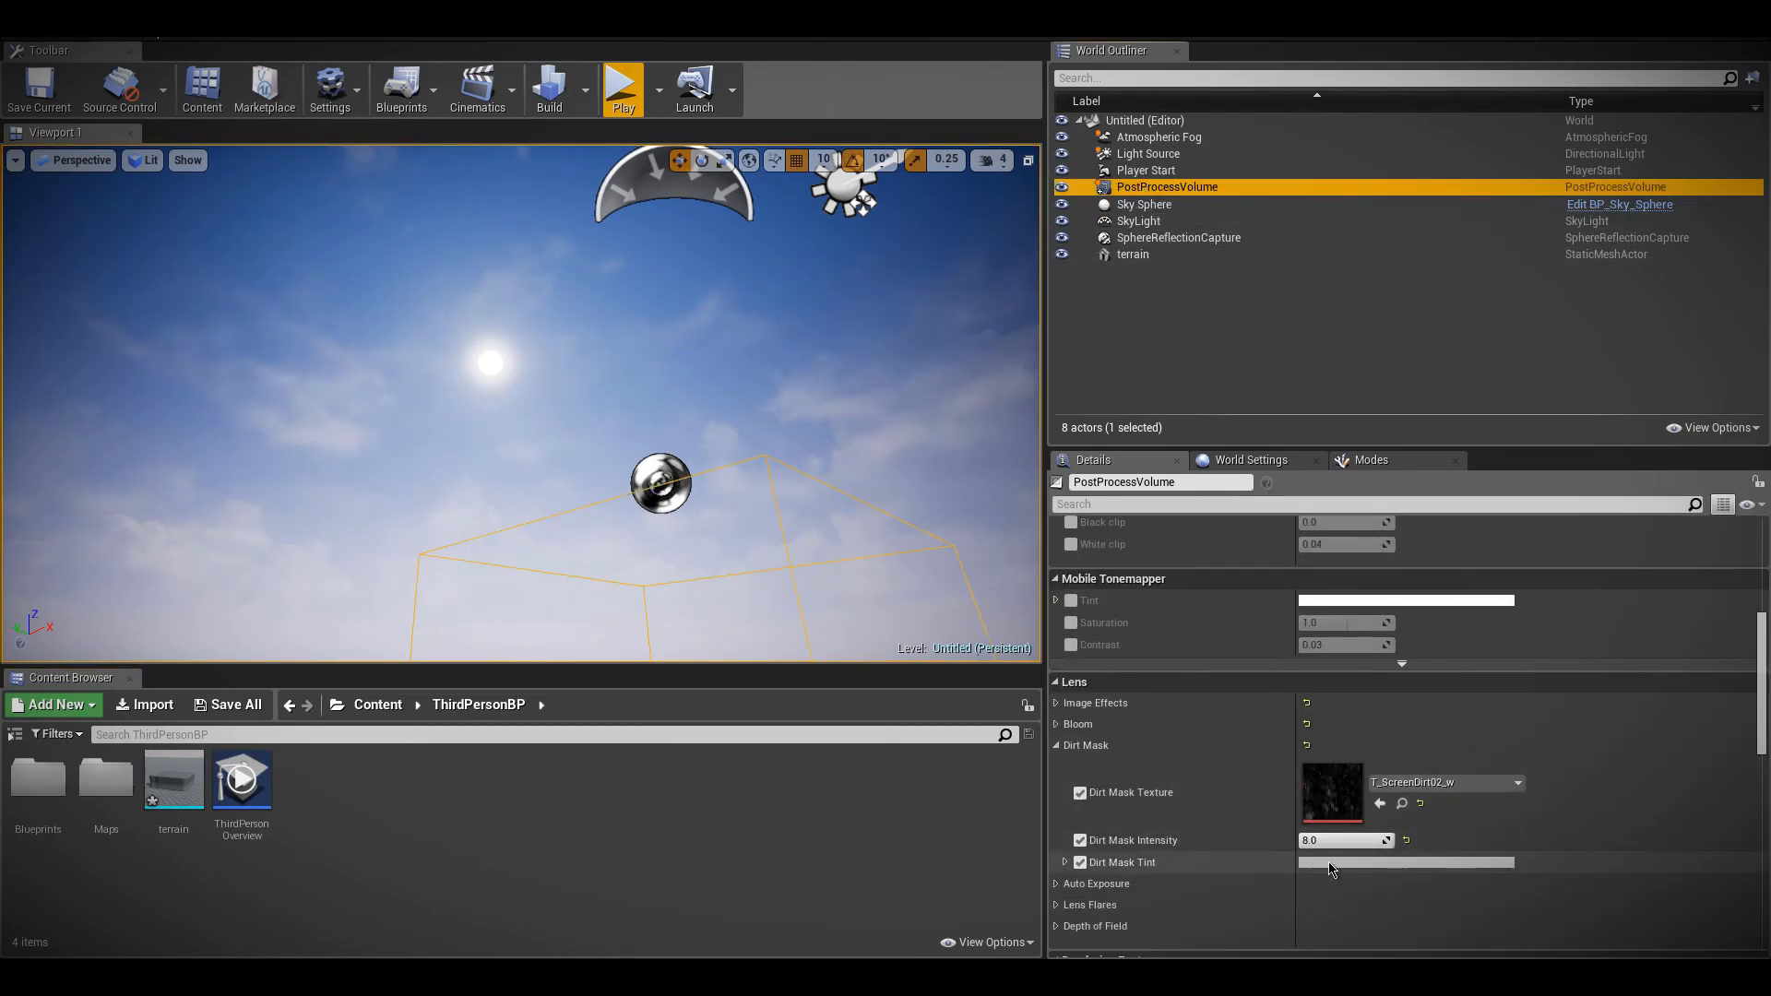
{"action": "left_click", "coordinate": [987, 941]}
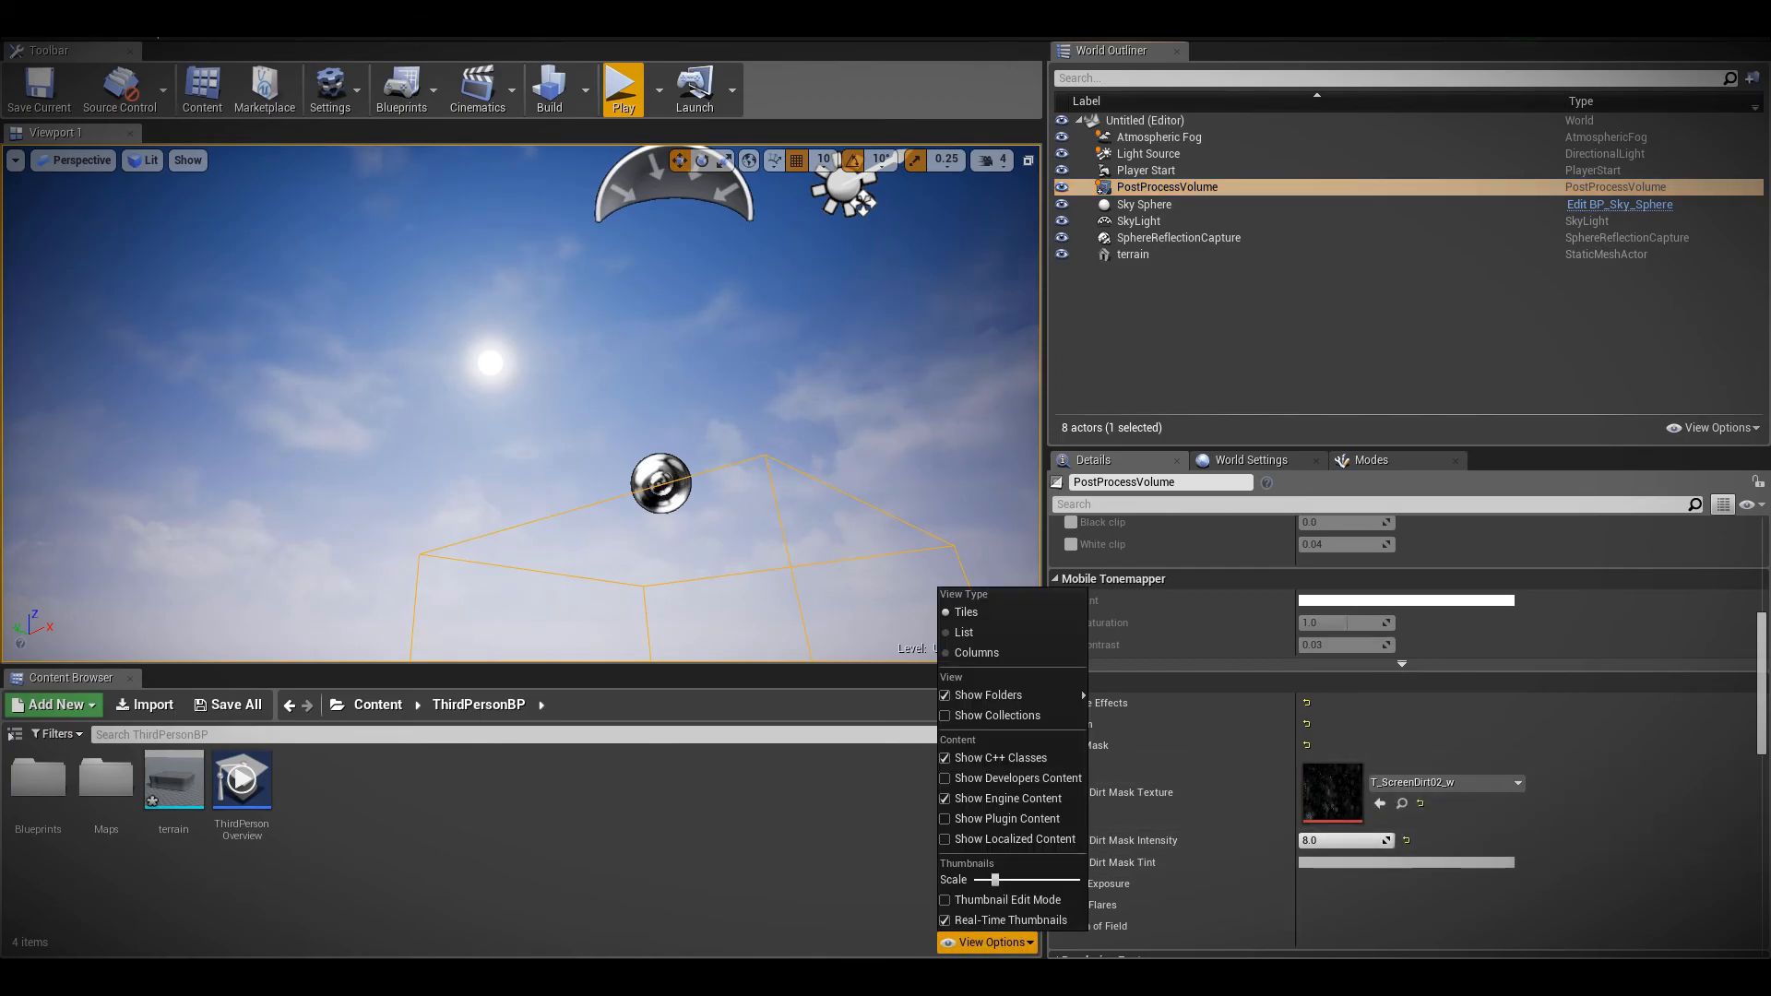
{"action": "left_click", "coordinate": [1384, 899]}
Set the volume's Dirt Mask Intensity to 120.0 with the sun in view
{"action": "mouse_move", "coordinate": [701, 461]}
{"action": "right_mouse_down"}
{"action": "mouse_move", "coordinate": [637, 434]}
{"action": "mouse_move", "coordinate": [535, 471]}
{"action": "mouse_move", "coordinate": [696, 463]}
{"action": "right_mouse_up"}
{"action": "right_click", "coordinate": [886, 539]}
{"action": "left_click", "coordinate": [1352, 837]}
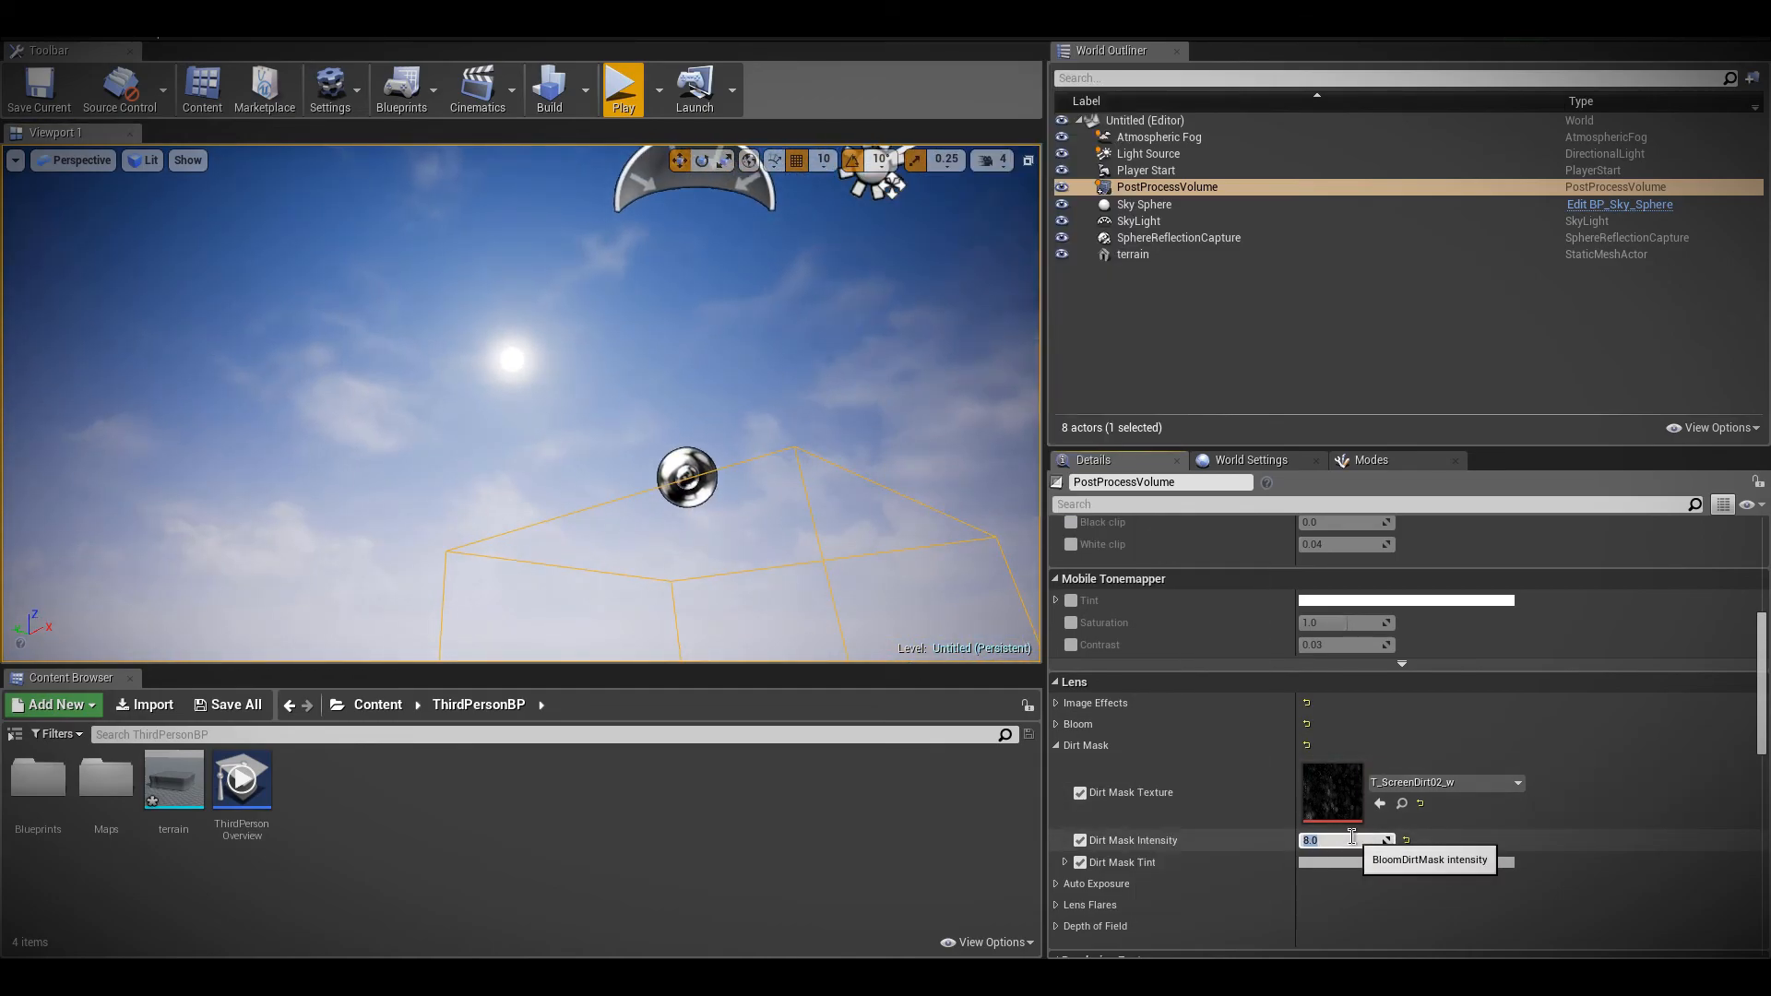
{"action": "right_click_drag", "start_coordinate": [382, 360], "coordinate": [378, 406]}
{"action": "scroll", "coordinate": [1251, 600], "scroll_direction": "up", "scroll_amount": 2}
{"action": "scroll", "coordinate": [1251, 600], "scroll_direction": "down", "scroll_amount": 3}
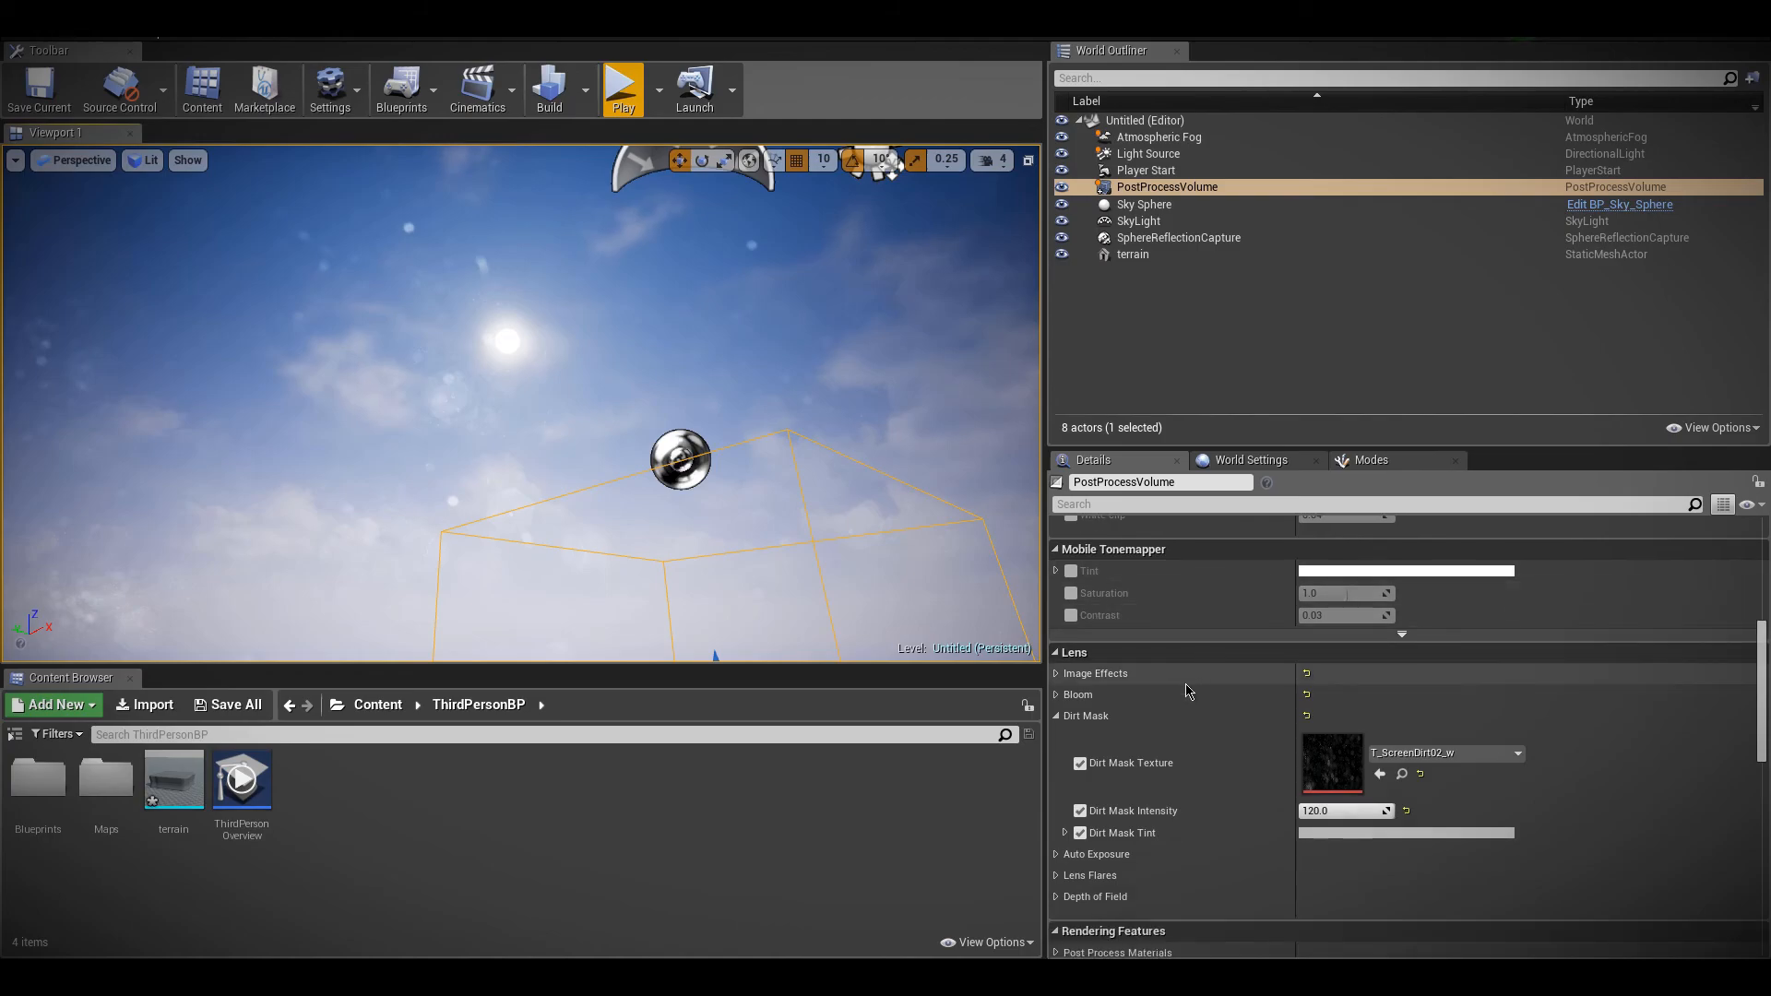
Try the lens flares on the volume by enabling their Intensity setting at 1.0
{"action": "left_click", "coordinate": [1056, 717]}
{"action": "left_click", "coordinate": [1057, 758]}
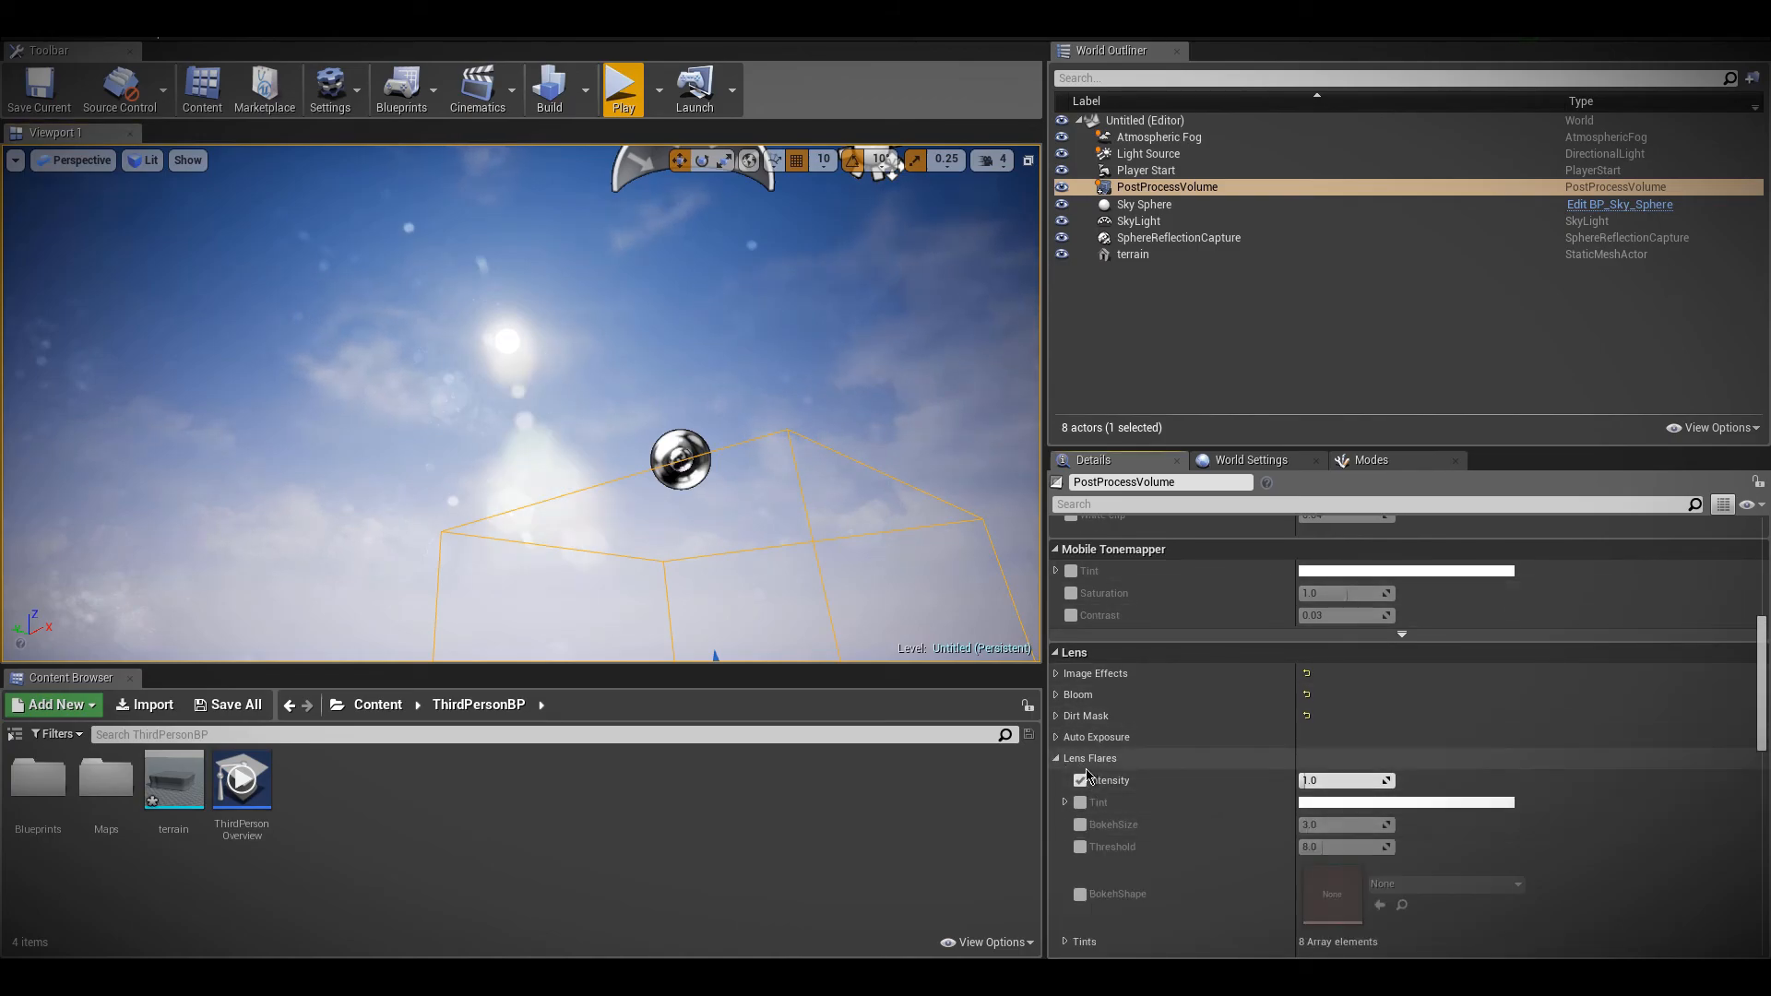
{"action": "left_click", "coordinate": [1056, 758]}
Set the Bloom Method to Convolution and look around the sky and sun in the viewport
{"action": "left_click", "coordinate": [1057, 695]}
{"action": "left_click", "coordinate": [1345, 718]}
{"action": "left_click", "coordinate": [1328, 735]}
{"action": "mouse_move", "coordinate": [883, 651]}
{"action": "right_mouse_down"}
{"action": "mouse_move", "coordinate": [844, 659]}
{"action": "mouse_move", "coordinate": [913, 627]}
{"action": "mouse_move", "coordinate": [900, 641]}
{"action": "right_mouse_up"}
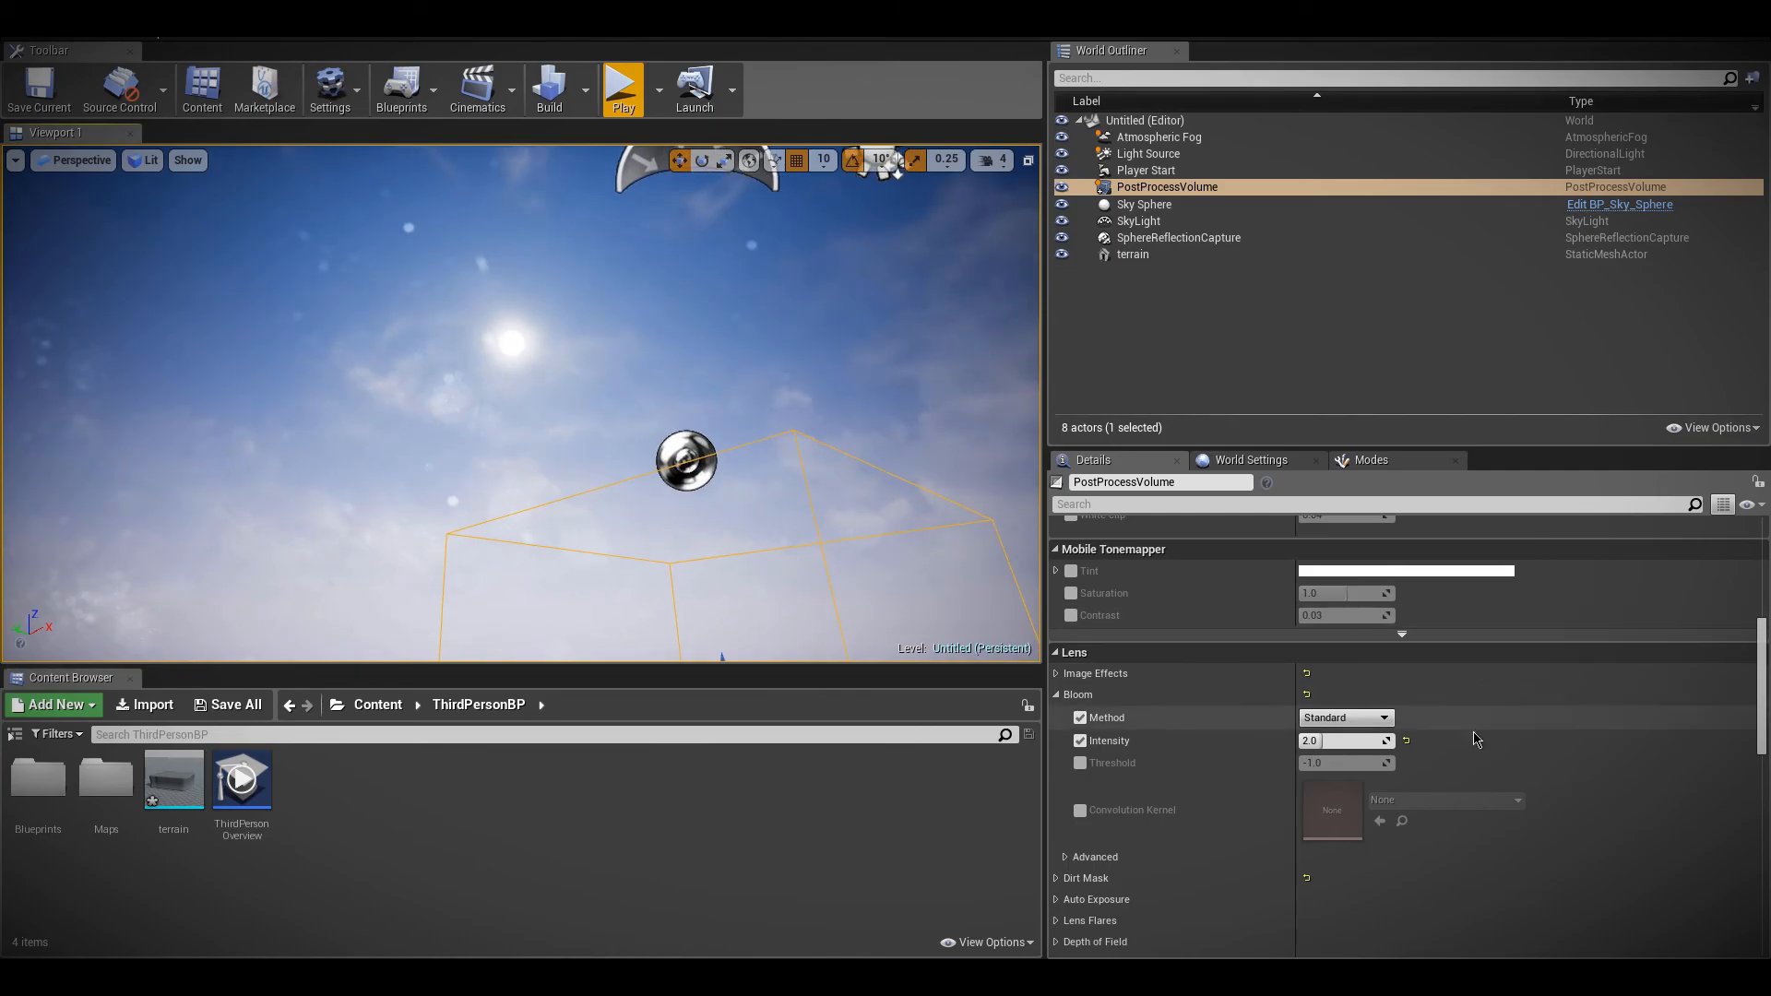
{"action": "left_click", "coordinate": [1328, 745]}
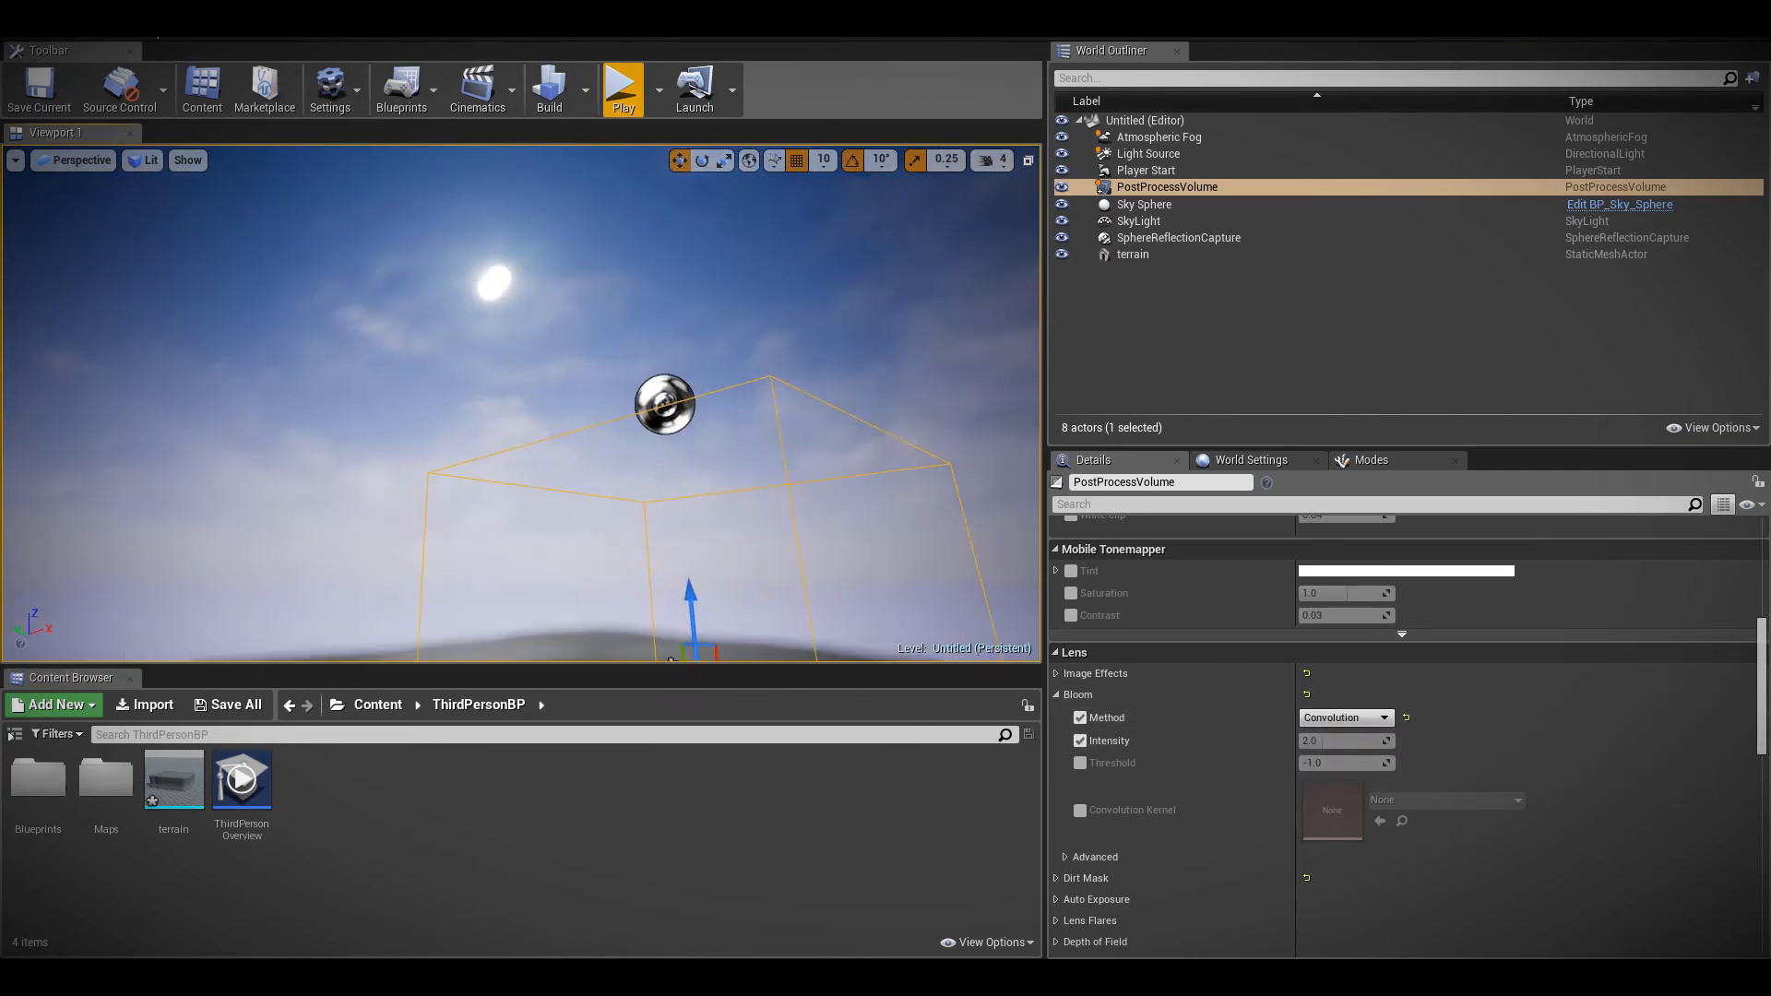
{"action": "right_click_drag", "start_coordinate": [522, 403], "coordinate": [481, 323]}
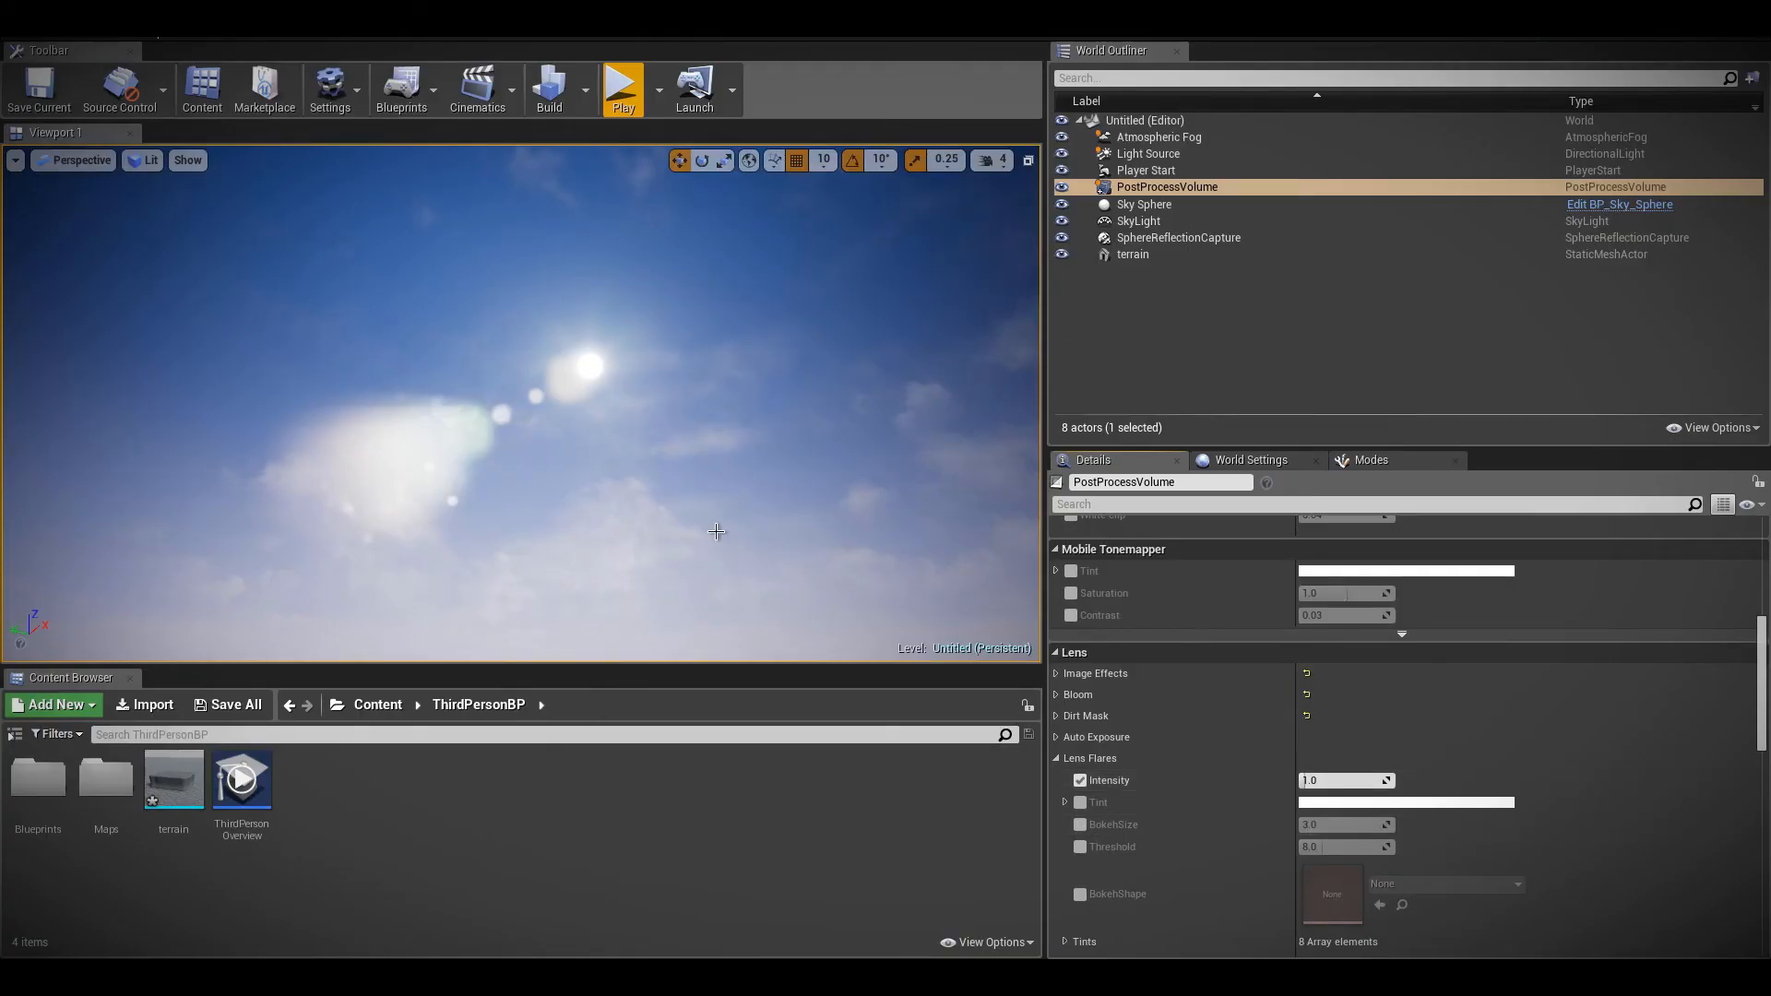
{"action": "right_click_drag", "start_coordinate": [711, 529], "coordinate": [758, 535]}
Toggle the lens flare Intensity setting and set the Bloom Method back to Standard
{"action": "left_click", "coordinate": [1080, 780]}
{"action": "left_click", "coordinate": [1056, 758]}
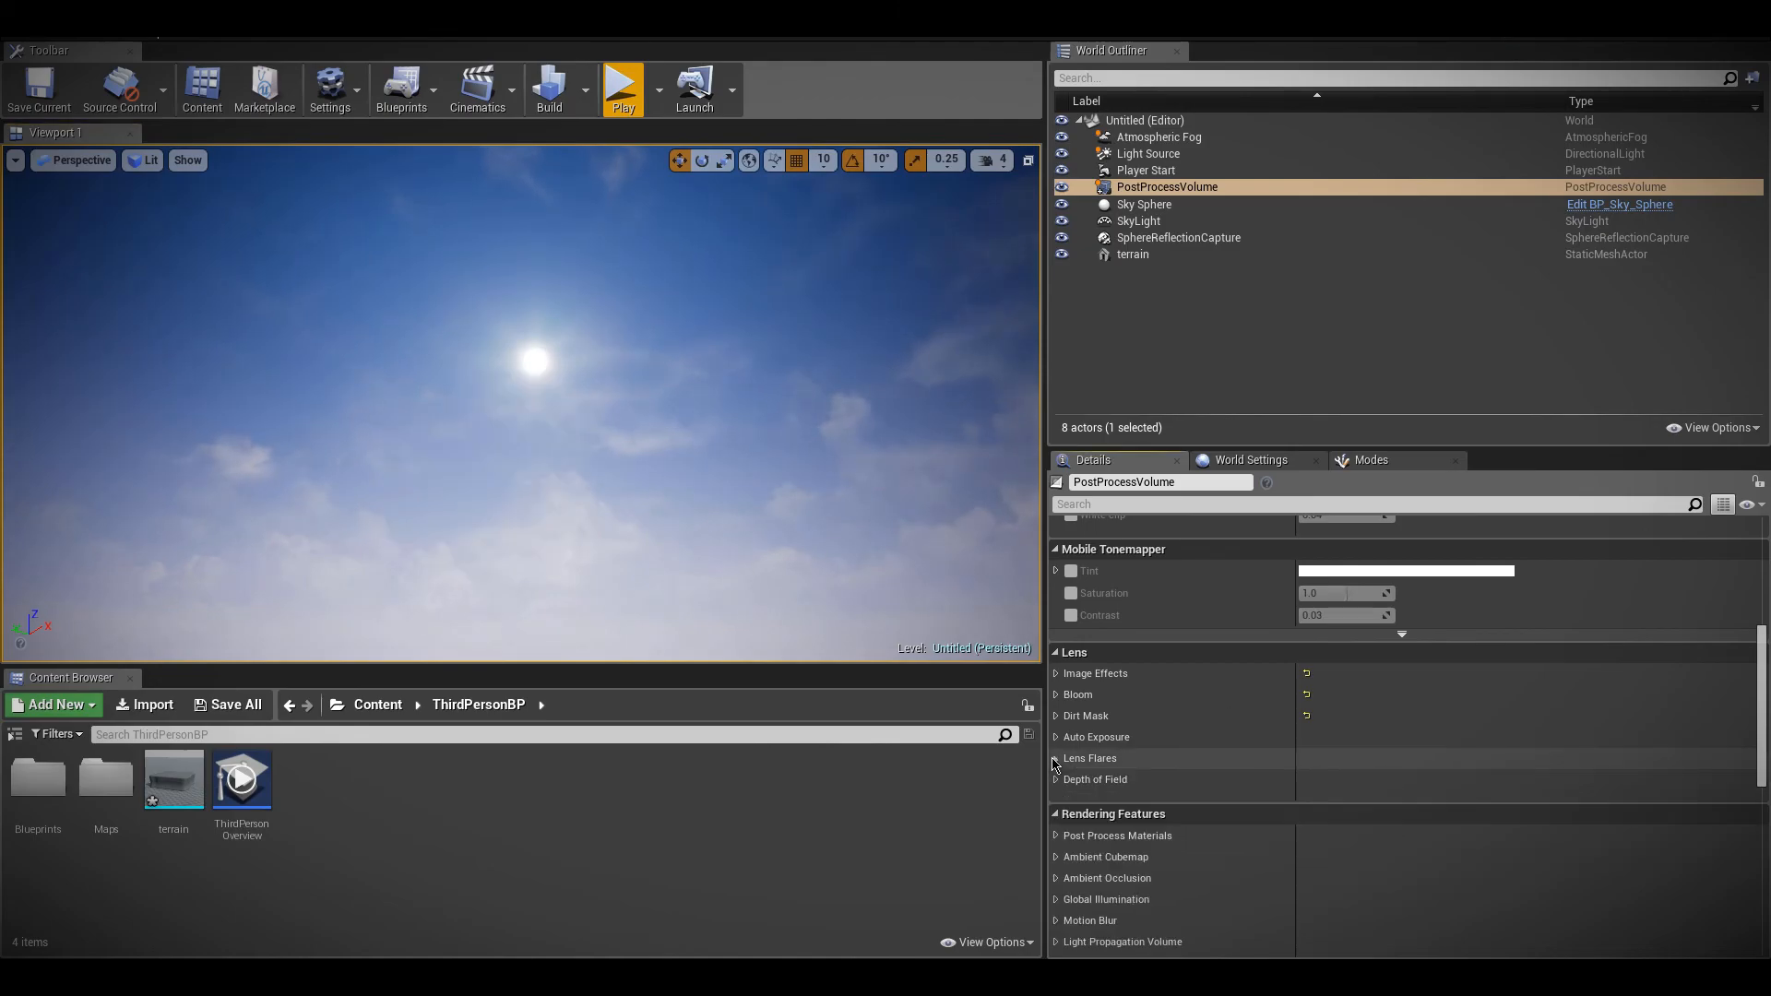
{"action": "left_click", "coordinate": [1056, 695]}
{"action": "left_click", "coordinate": [1340, 718]}
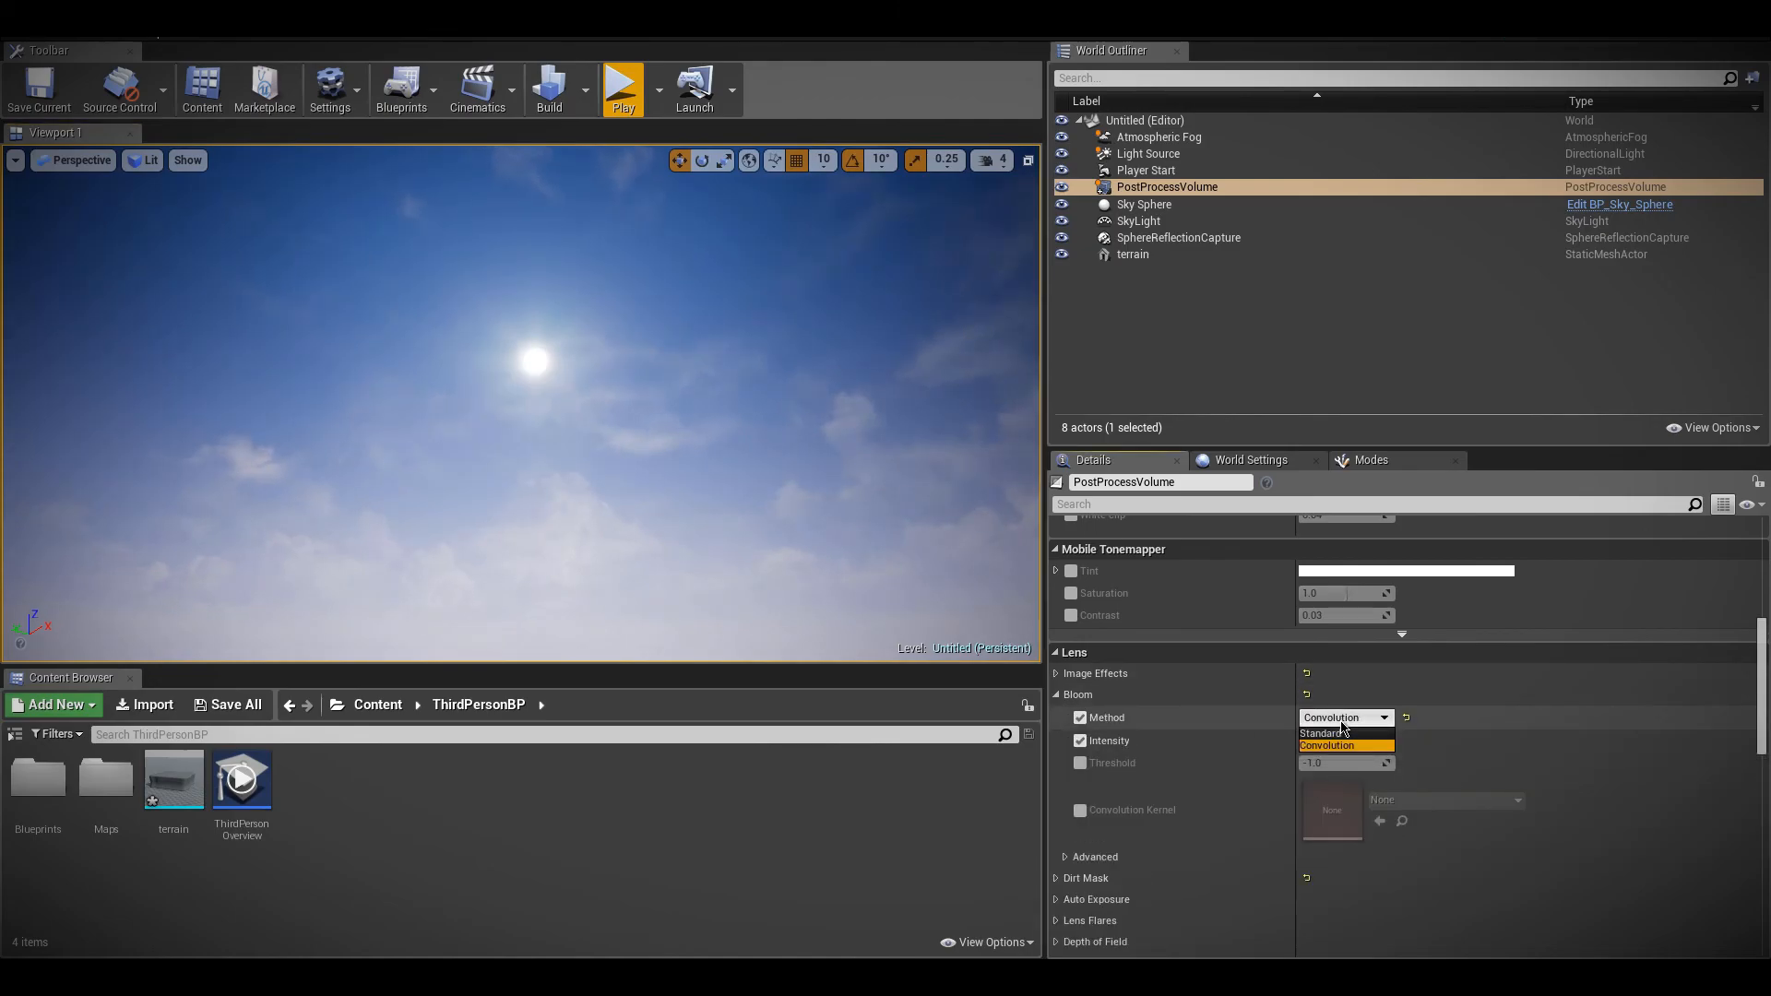
{"action": "left_click", "coordinate": [1341, 733]}
{"action": "left_click", "coordinate": [1056, 695]}
Set the Dirt Mask Intensity to 0.0, and toggle the mask's texture, intensity and tint settings off and on again
{"action": "left_click", "coordinate": [1056, 715]}
{"action": "left_click_drag", "start_coordinate": [1335, 813], "coordinate": [1291, 813]}
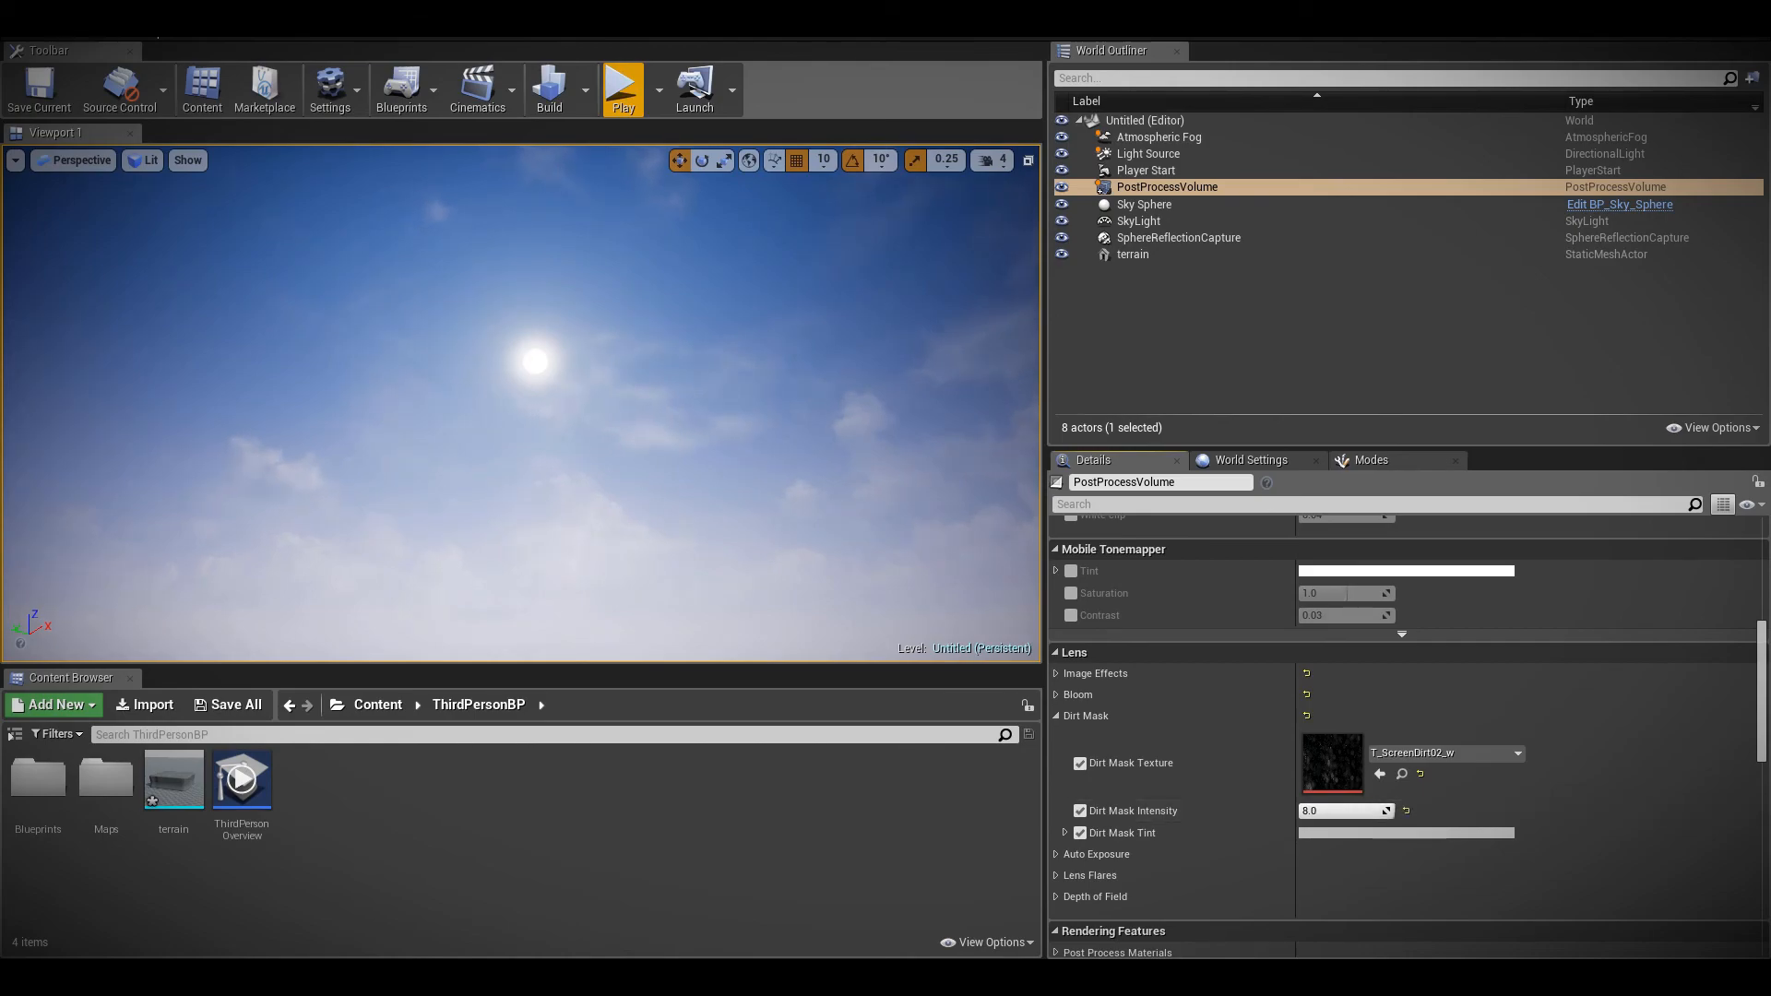
{"action": "left_click", "coordinate": [1347, 814]}
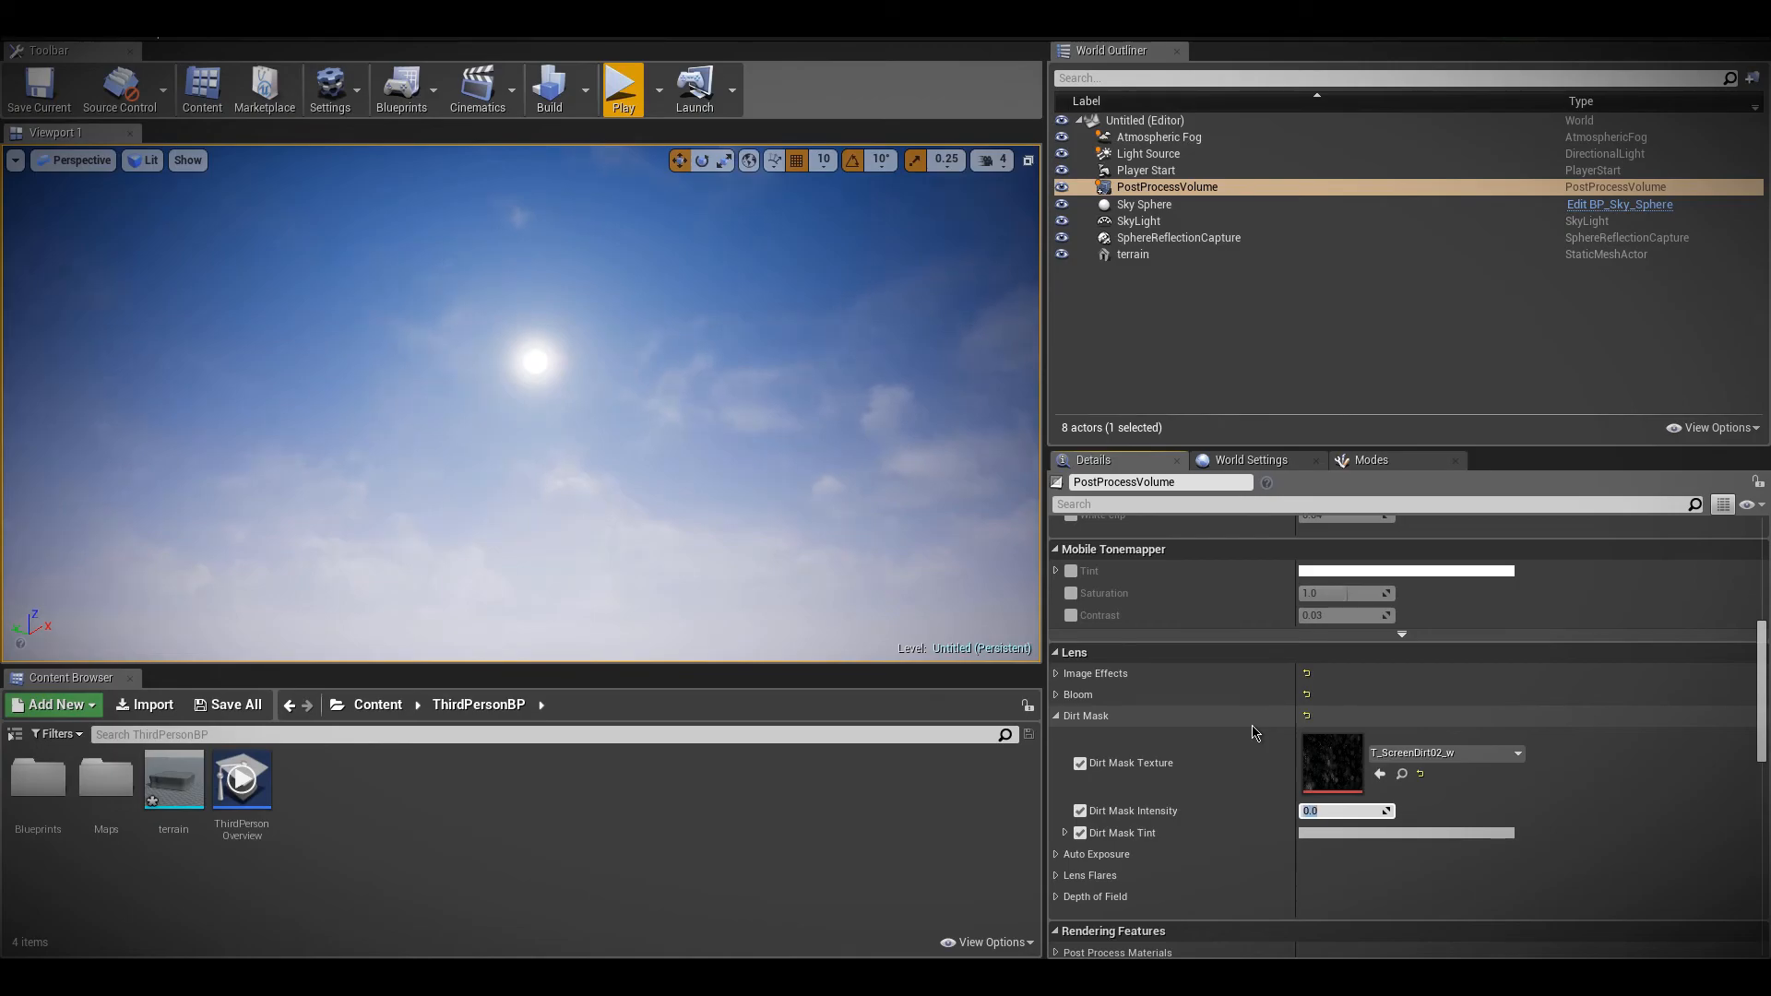
{"action": "left_click", "coordinate": [1080, 810]}
{"action": "left_click", "coordinate": [1080, 833]}
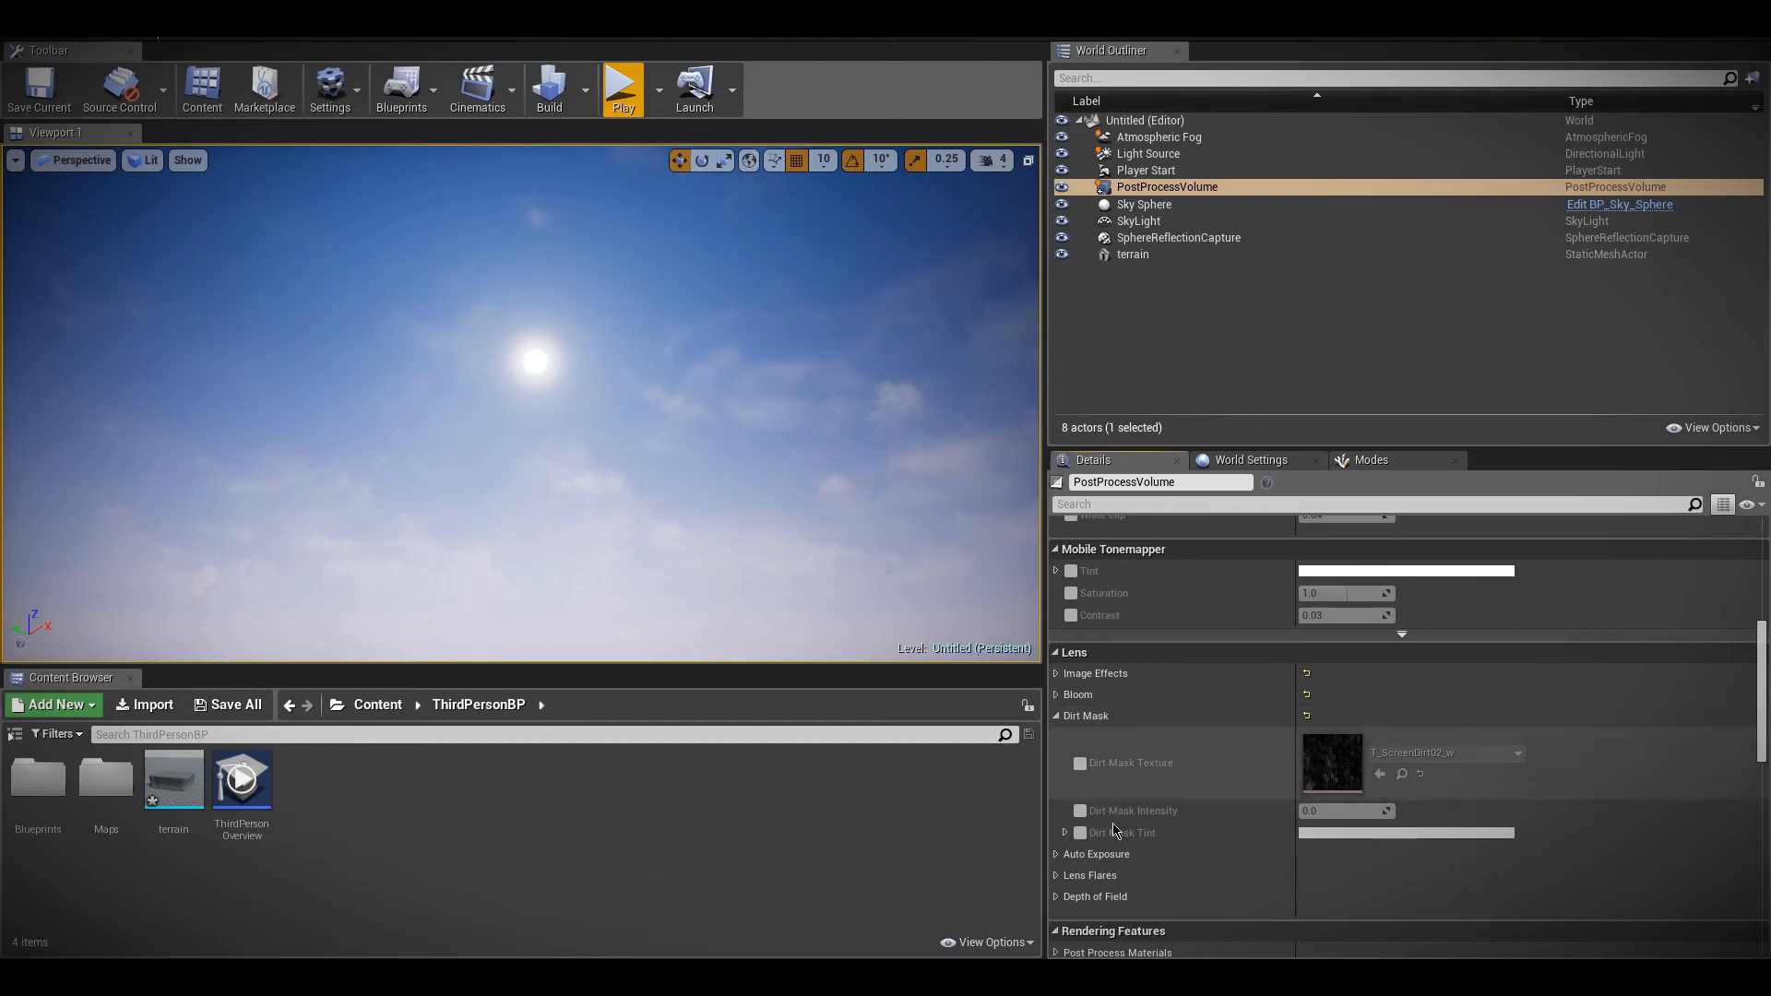
{"action": "left_click", "coordinate": [1080, 811]}
{"action": "left_click", "coordinate": [1080, 764]}
{"action": "left_click", "coordinate": [1080, 833]}
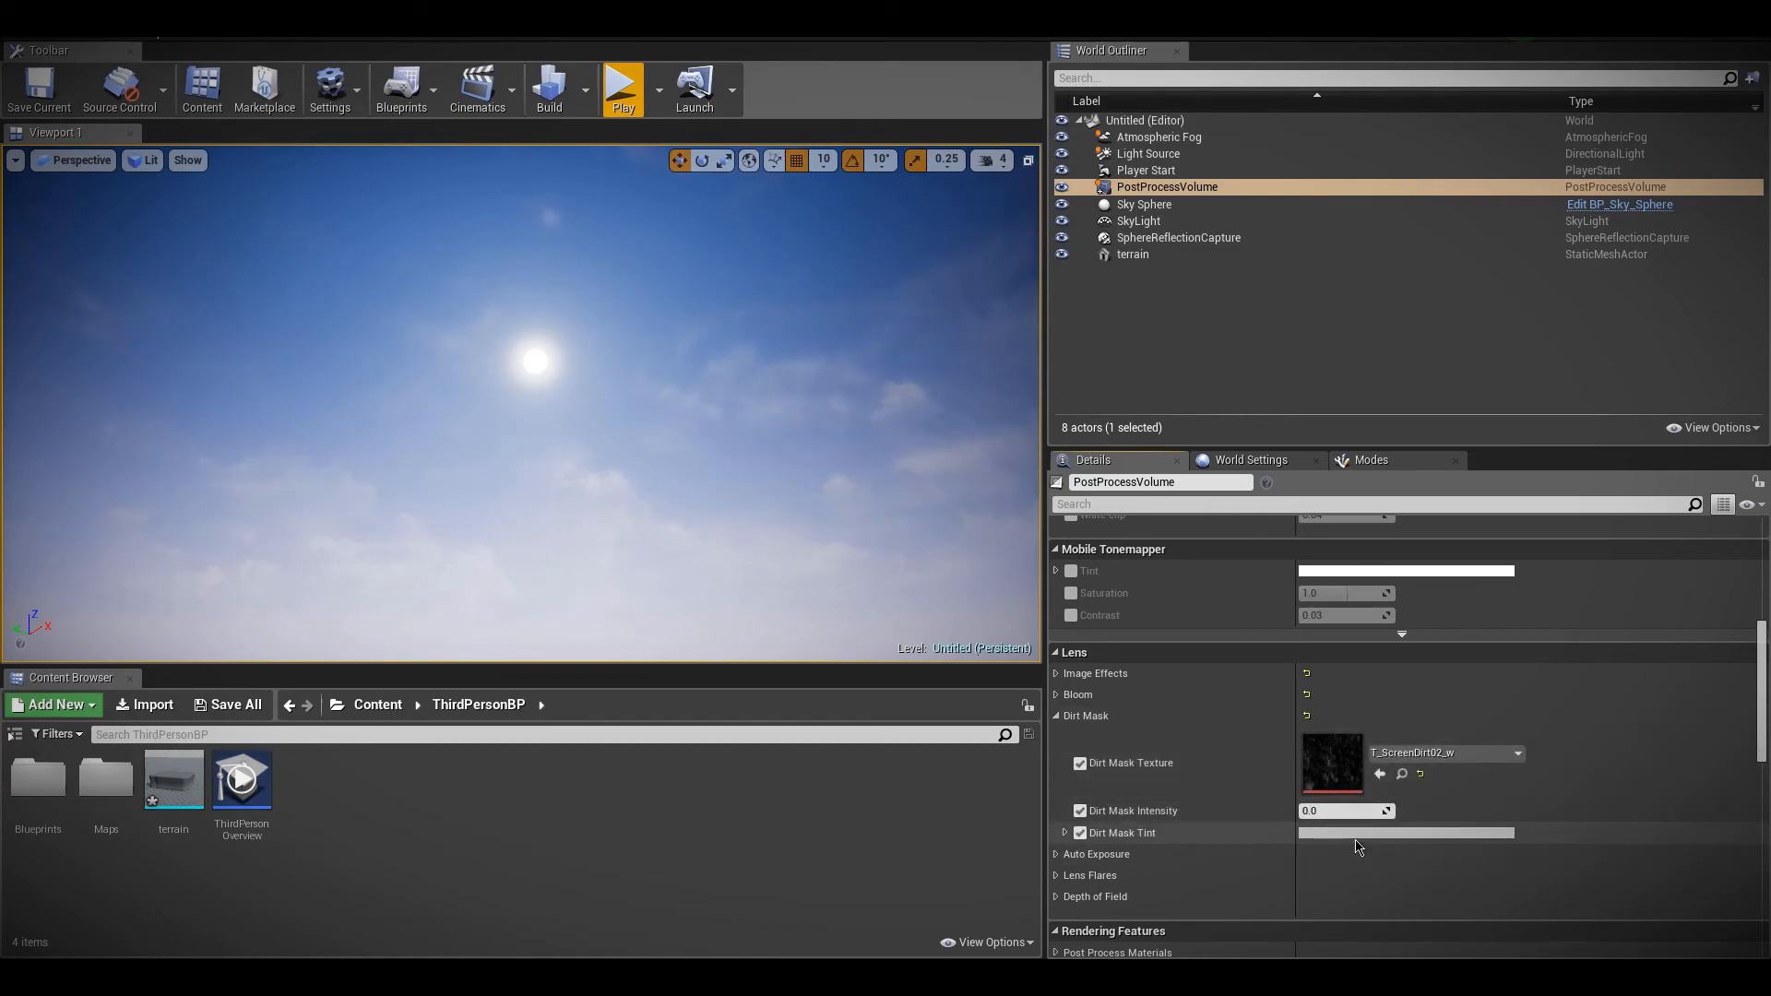
Brighten the Dirt Mask Tint to white and try another hue on the colour wheel
{"action": "left_click", "coordinate": [1366, 834]}
{"action": "left_click_drag", "start_coordinate": [1617, 597], "coordinate": [1568, 552]}
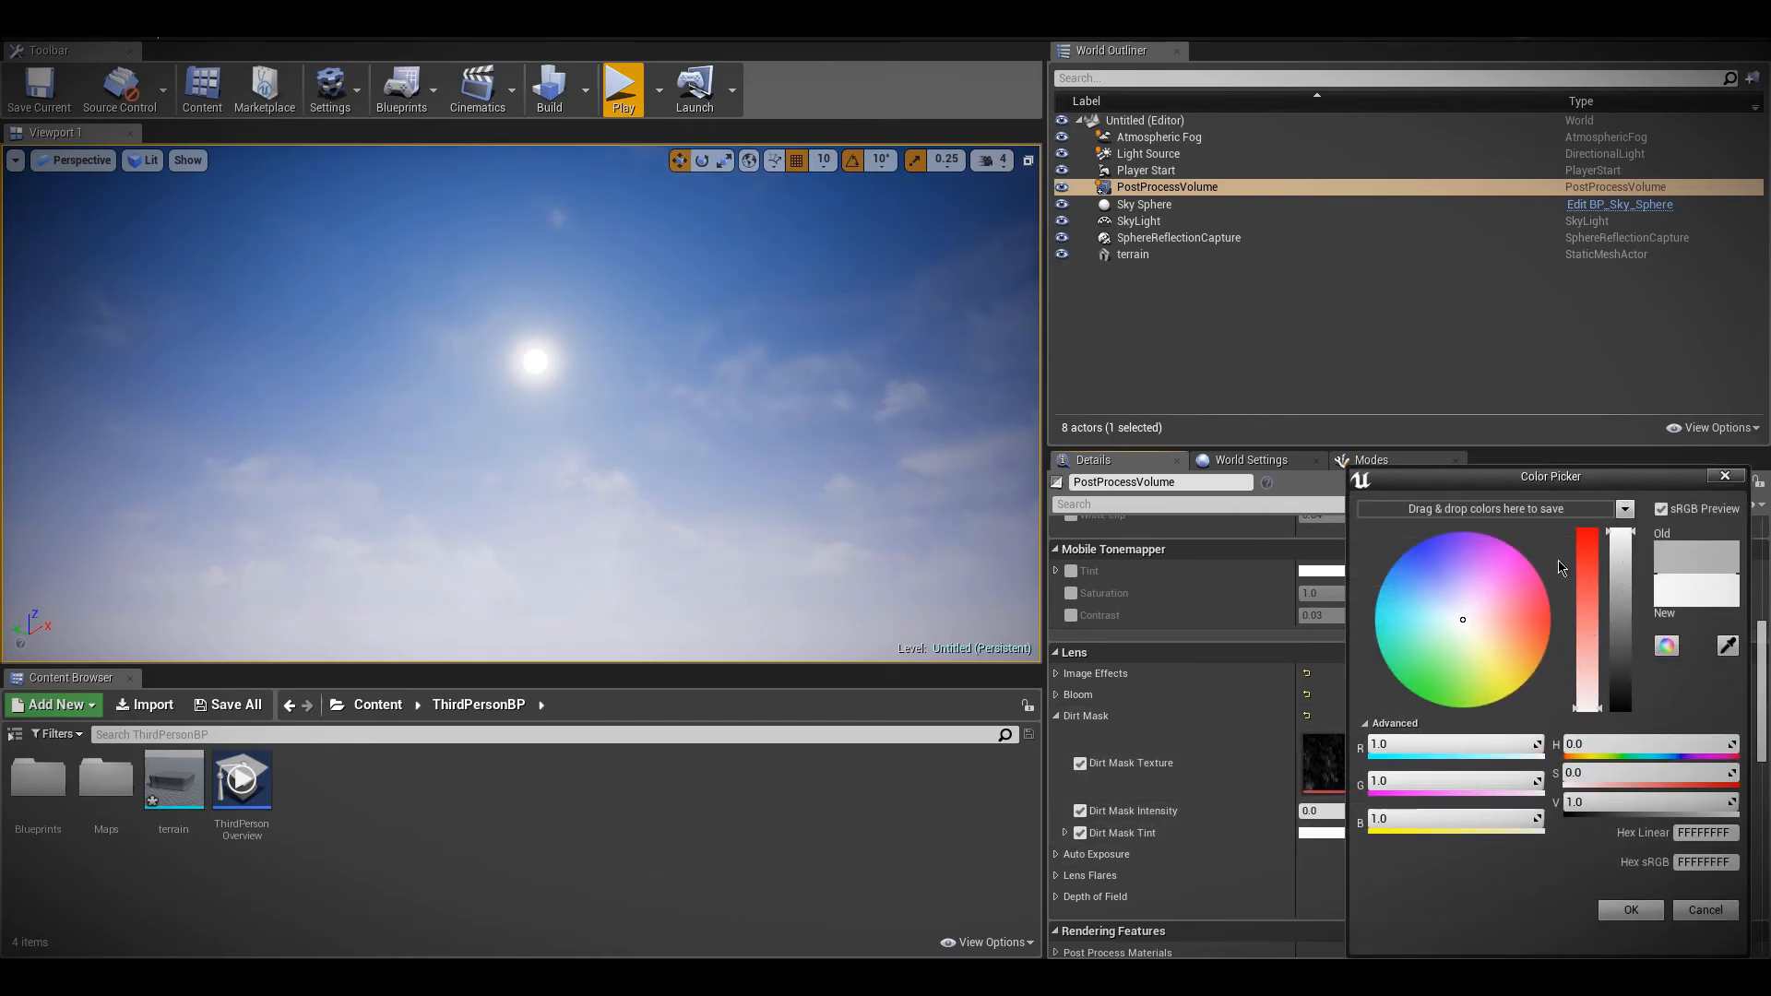
{"action": "mouse_move", "coordinate": [1425, 617]}
{"action": "left_mouse_down"}
{"action": "mouse_move", "coordinate": [1448, 584]}
{"action": "mouse_move", "coordinate": [1468, 644]}
{"action": "mouse_move", "coordinate": [1440, 627]}
{"action": "left_mouse_up"}
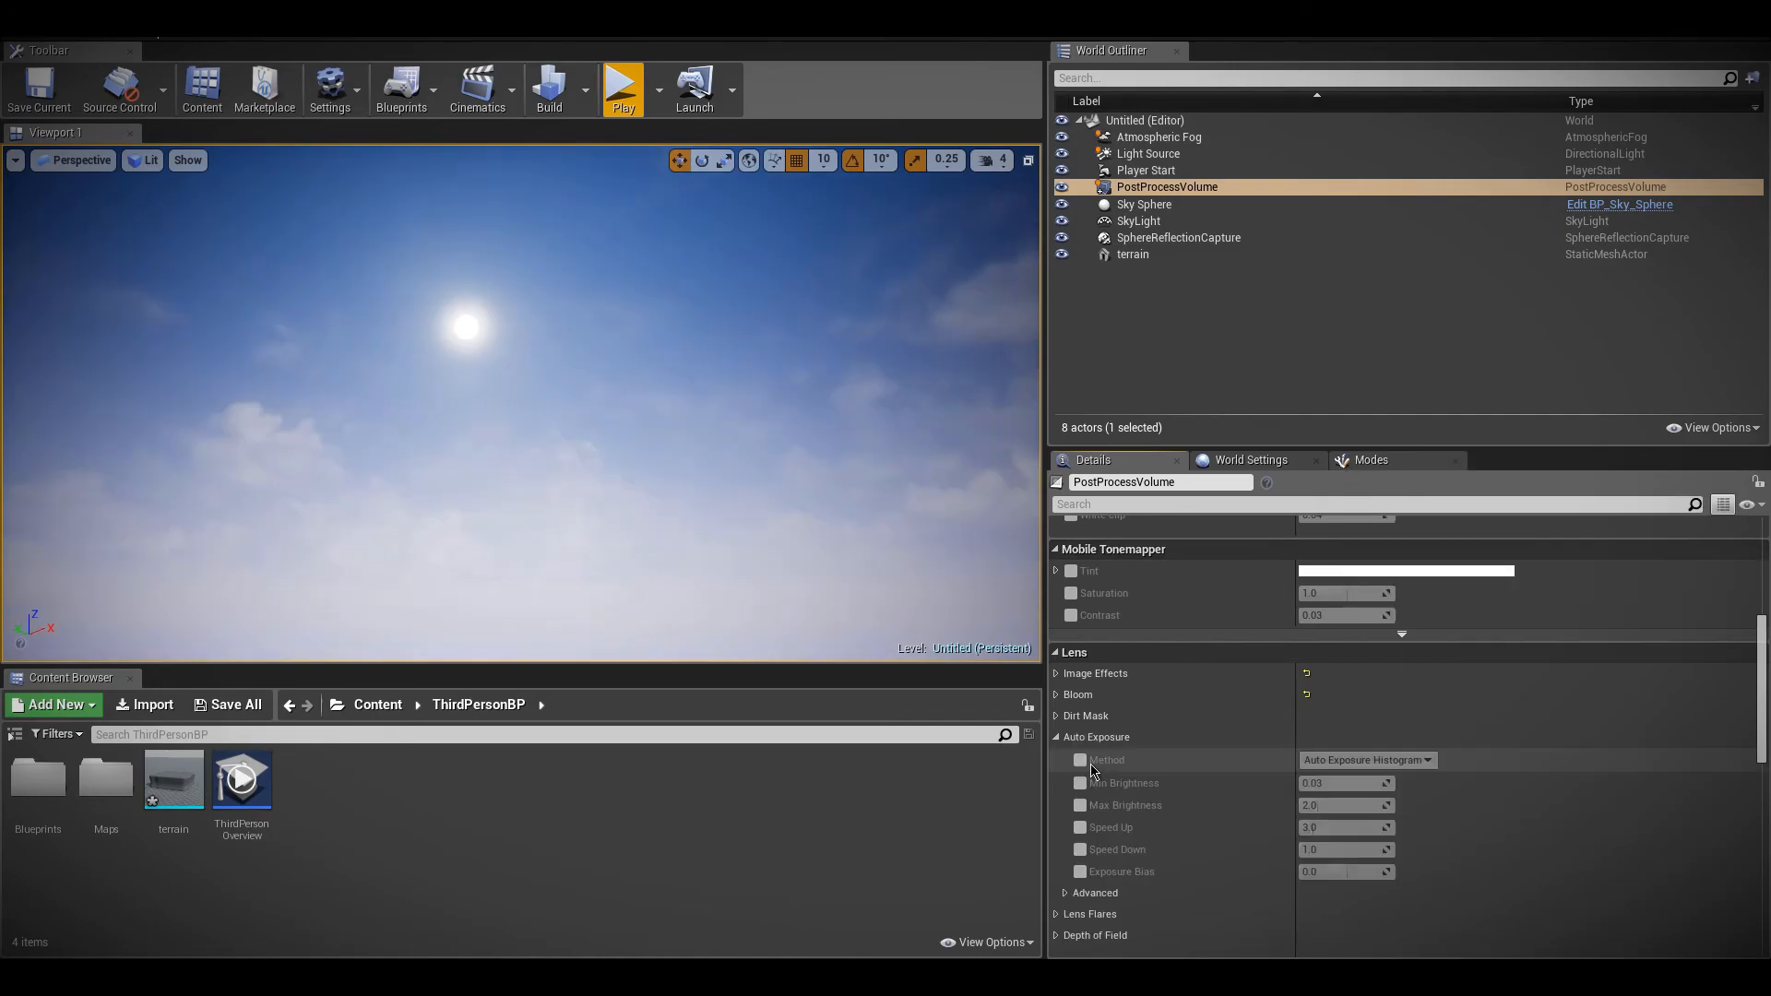
Try enabling all Auto Exposure settings, keeping only Min Brightness and Max Brightness enabled
{"action": "left_click", "coordinate": [1080, 783]}
{"action": "left_click", "coordinate": [1080, 805]}
{"action": "left_click", "coordinate": [1081, 828]}
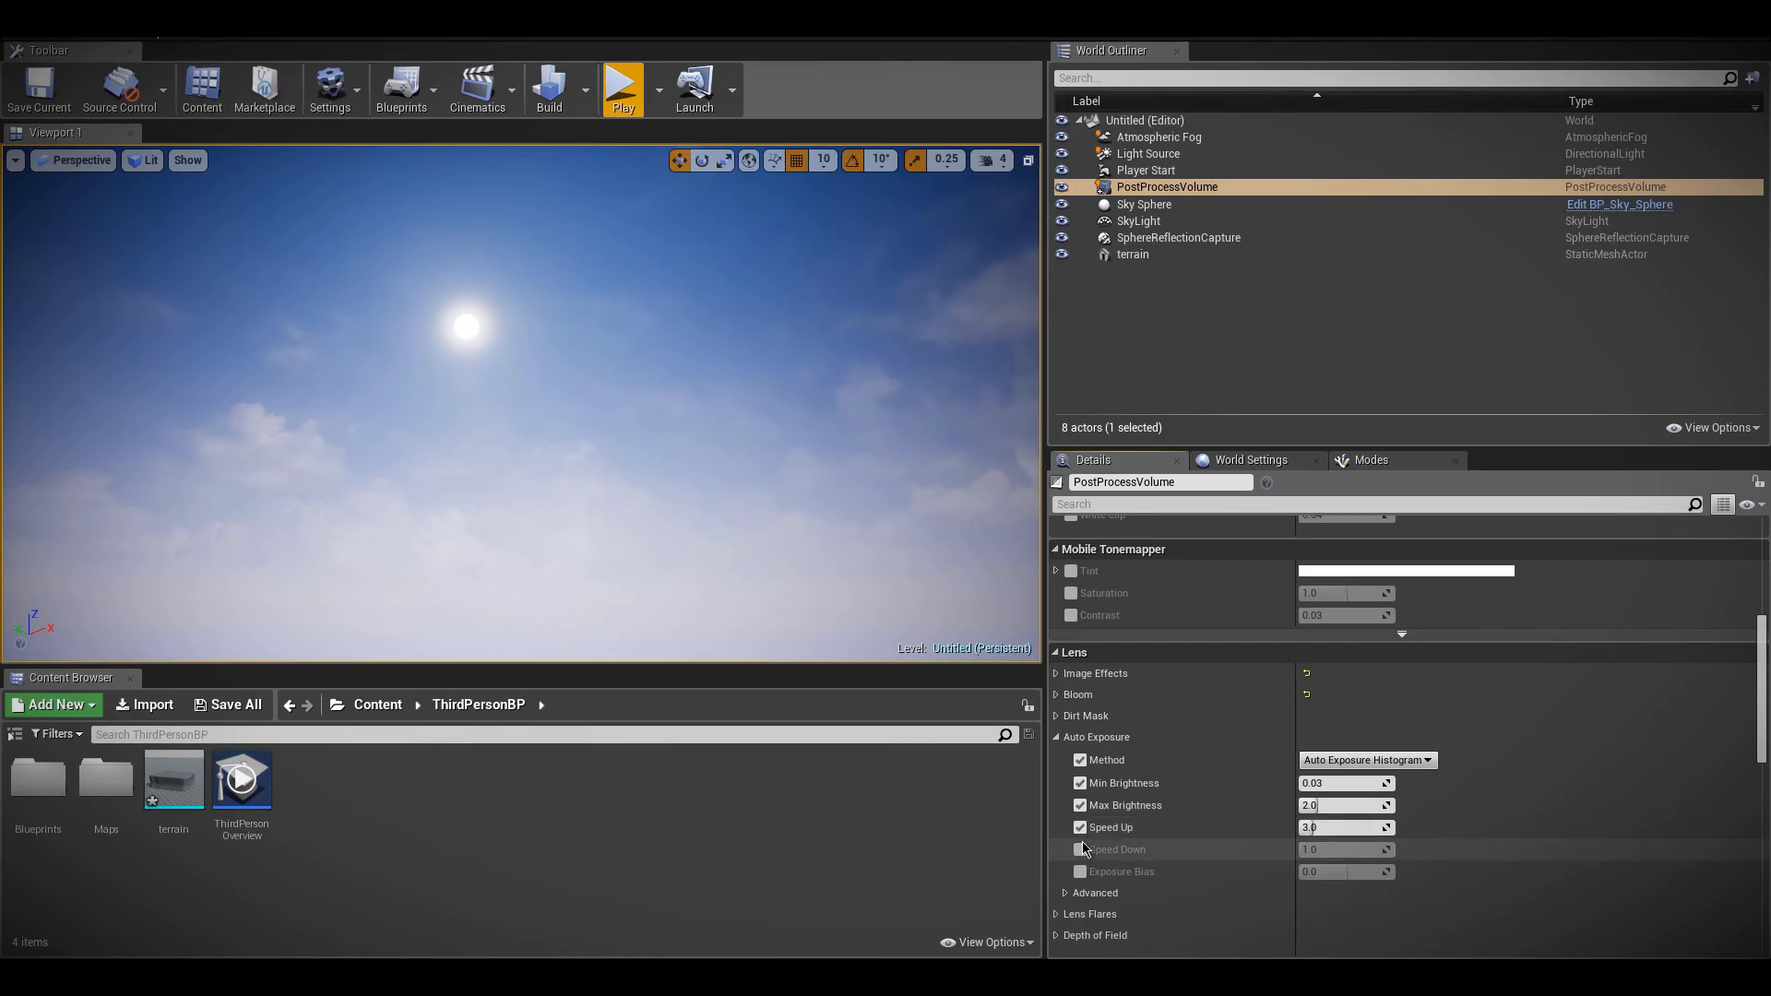
{"action": "left_click", "coordinate": [1080, 849]}
{"action": "left_click", "coordinate": [1080, 872]}
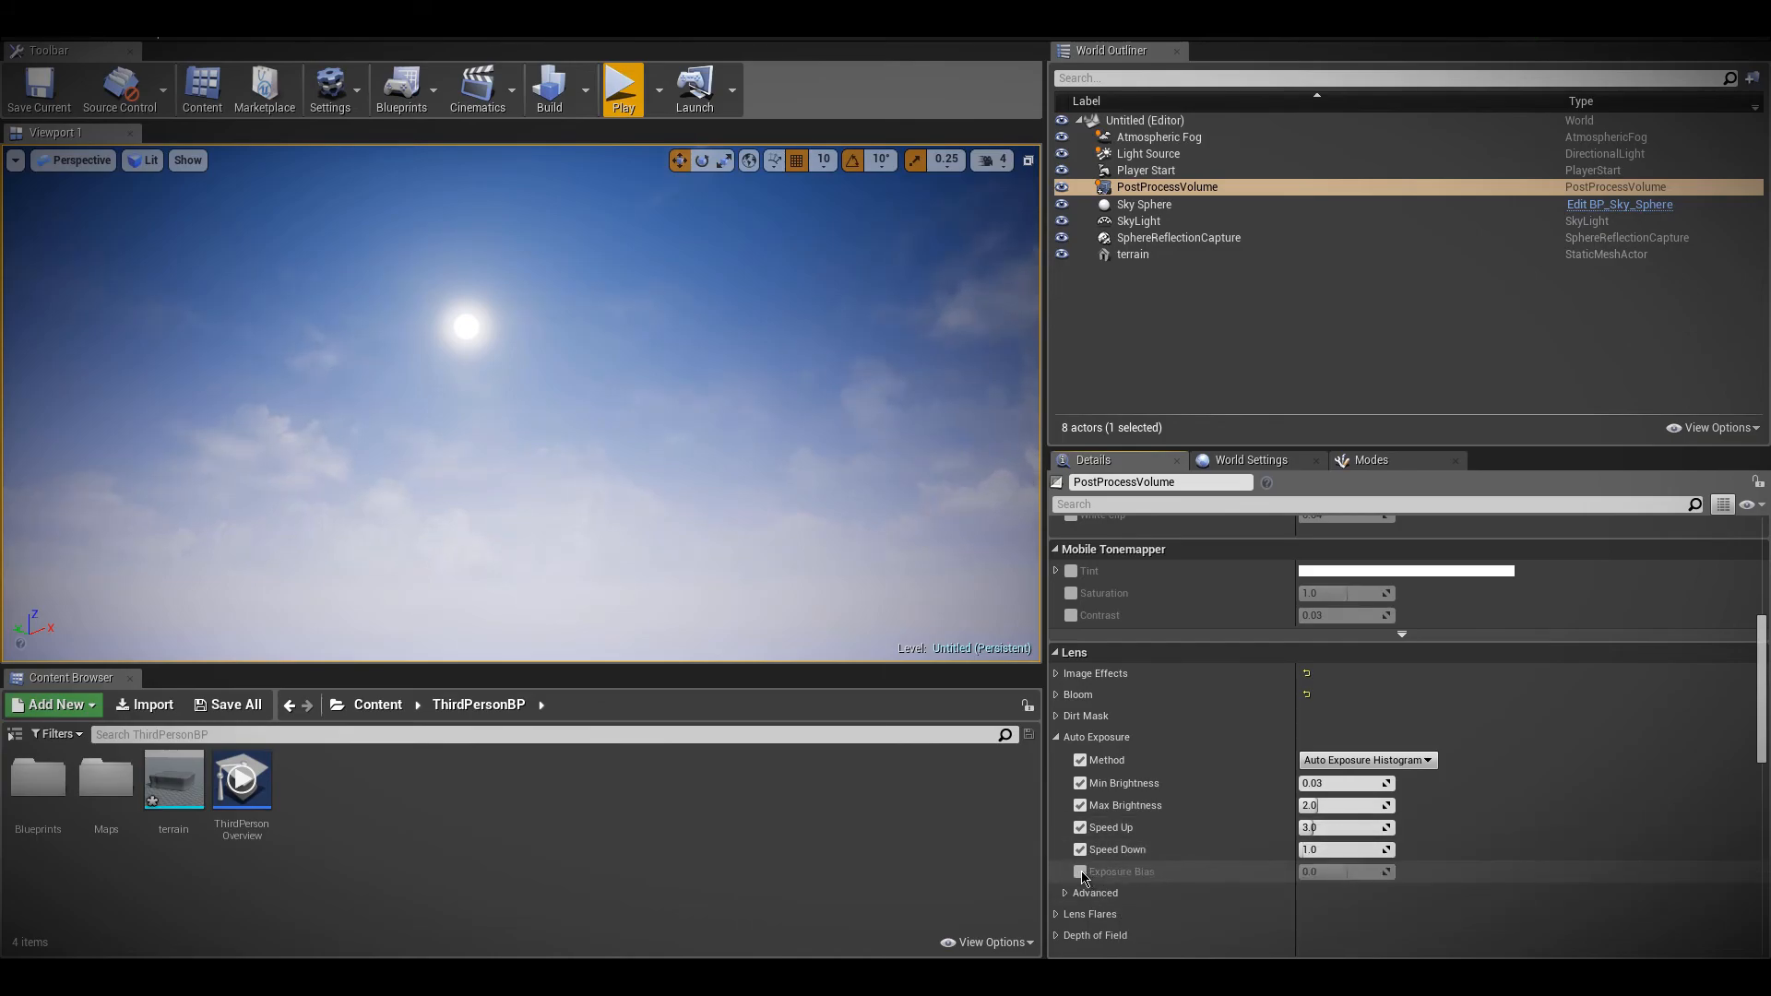
{"action": "left_click", "coordinate": [1080, 850]}
{"action": "left_click", "coordinate": [1080, 760]}
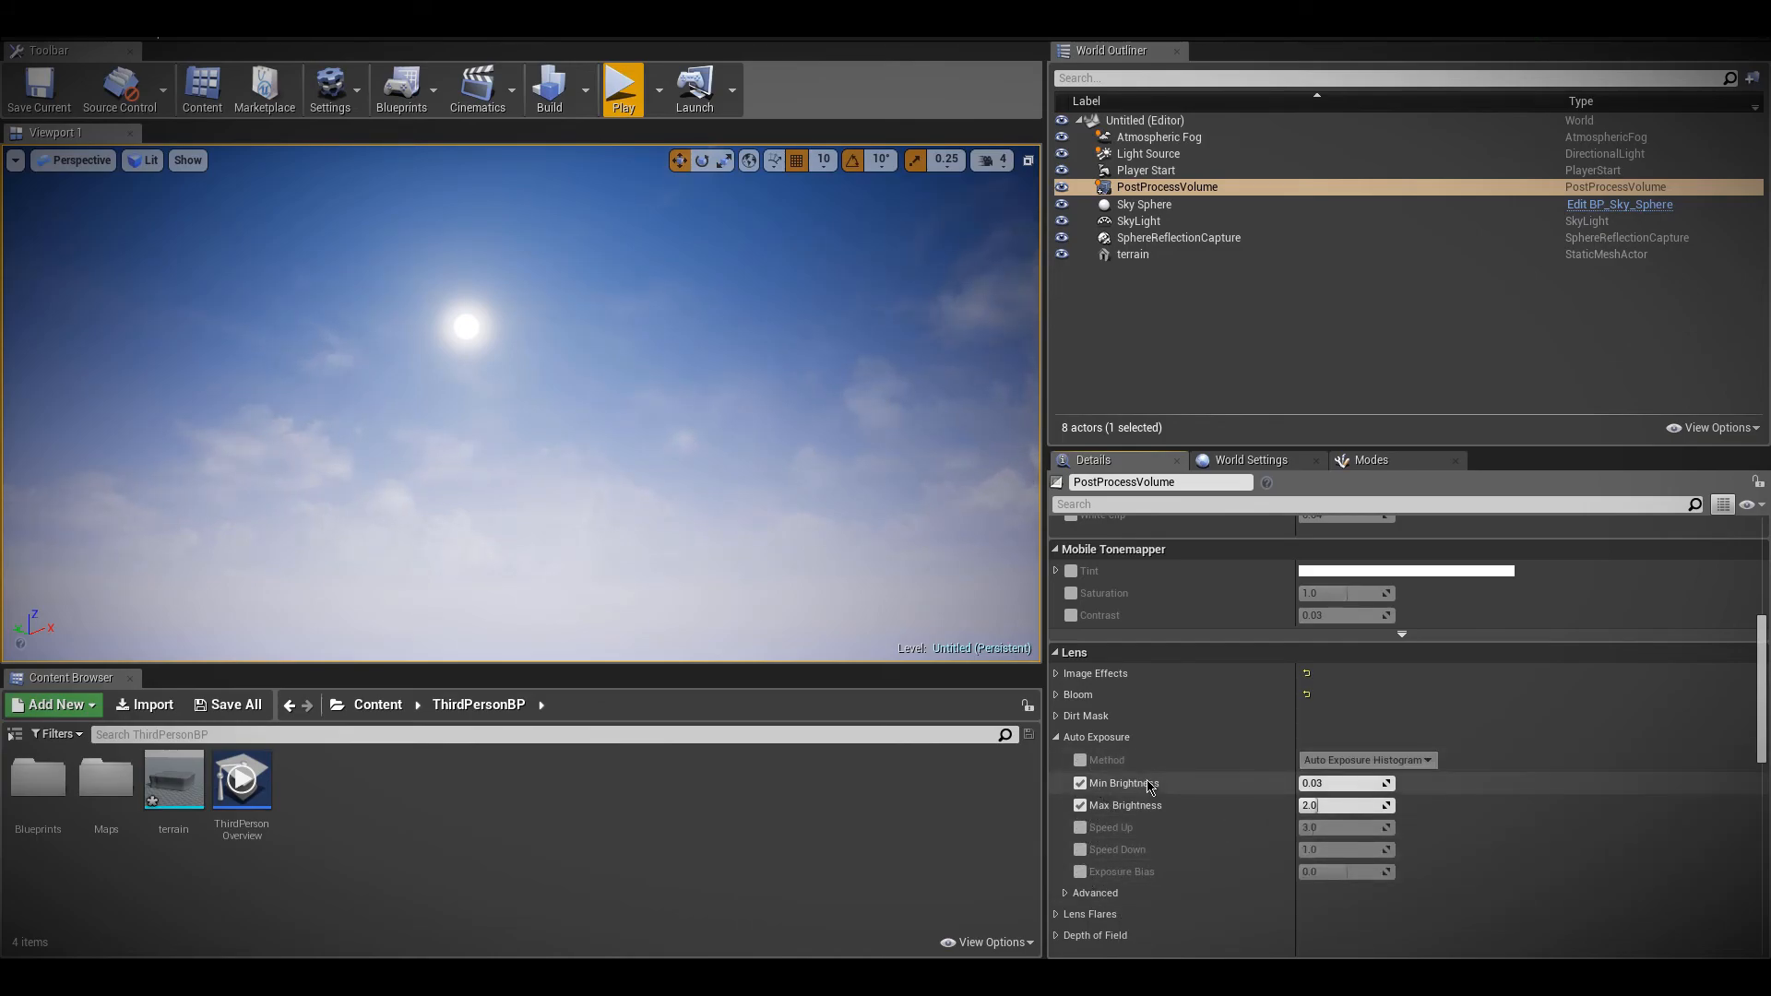
Set the auto exposure Min Brightness to 1.0 and play-test the level by running across the terrain
{"action": "left_click", "coordinate": [1335, 783]}
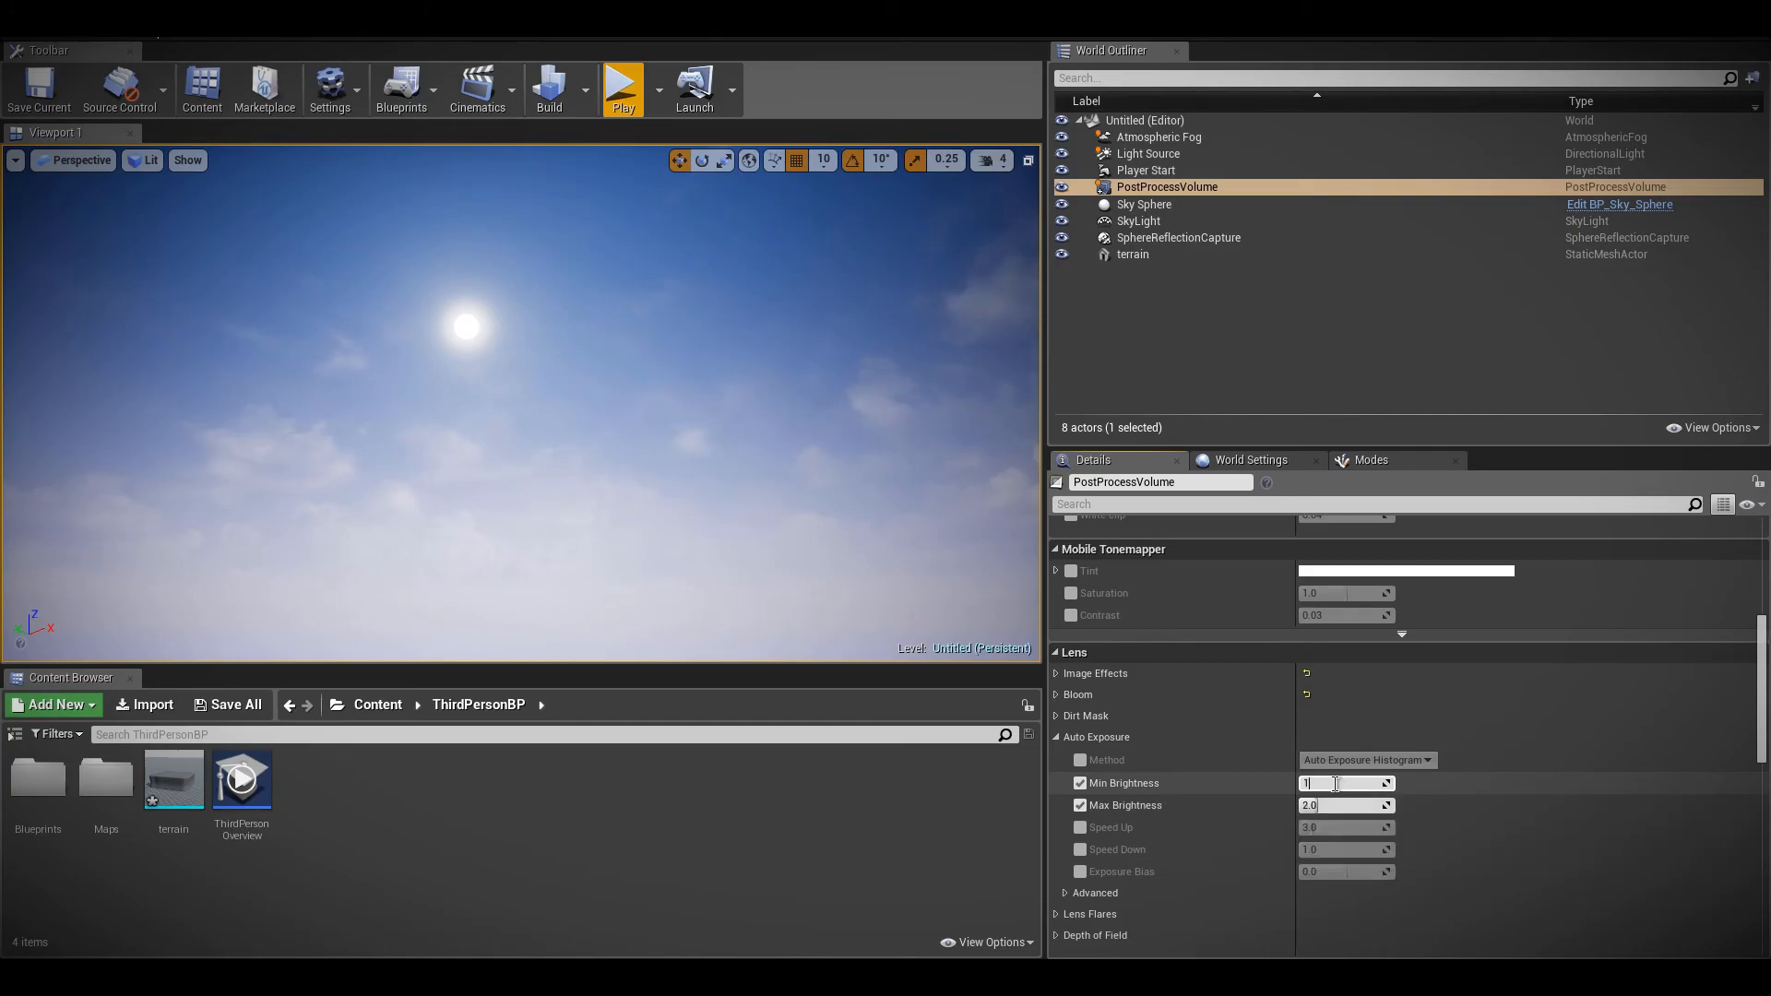
{"action": "left_click", "coordinate": [1188, 791]}
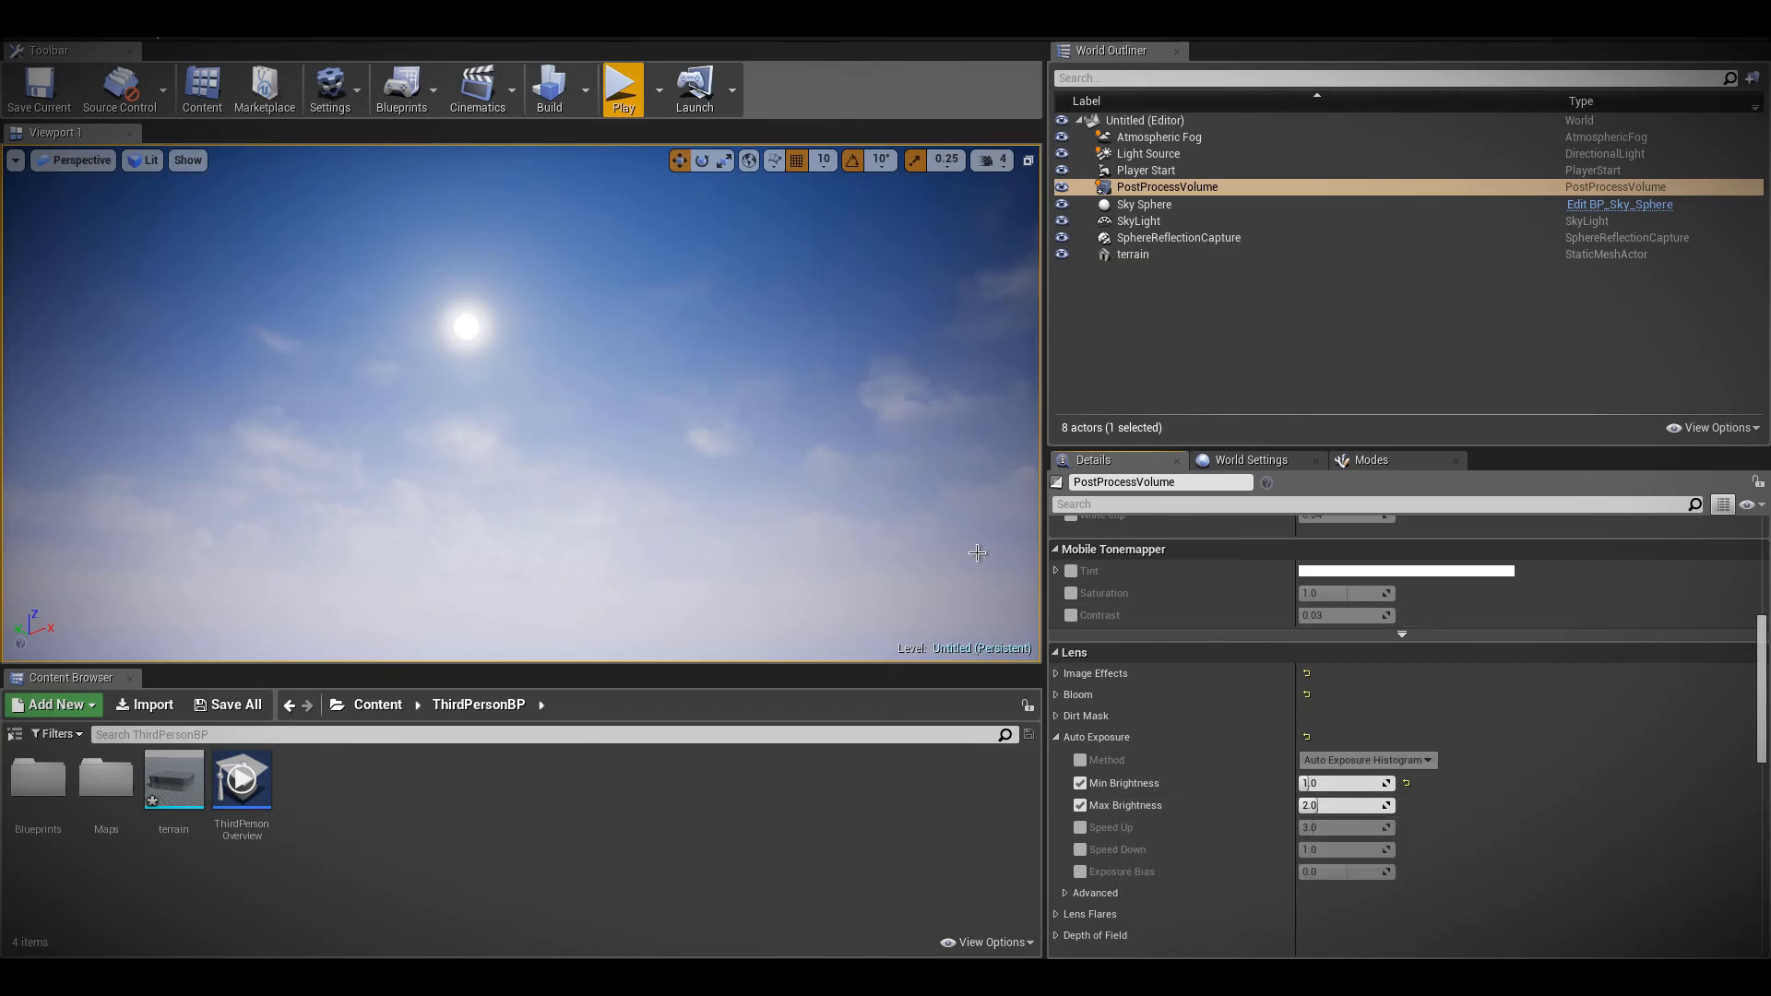
{"action": "right_click_drag", "start_coordinate": [778, 526], "coordinate": [807, 618]}
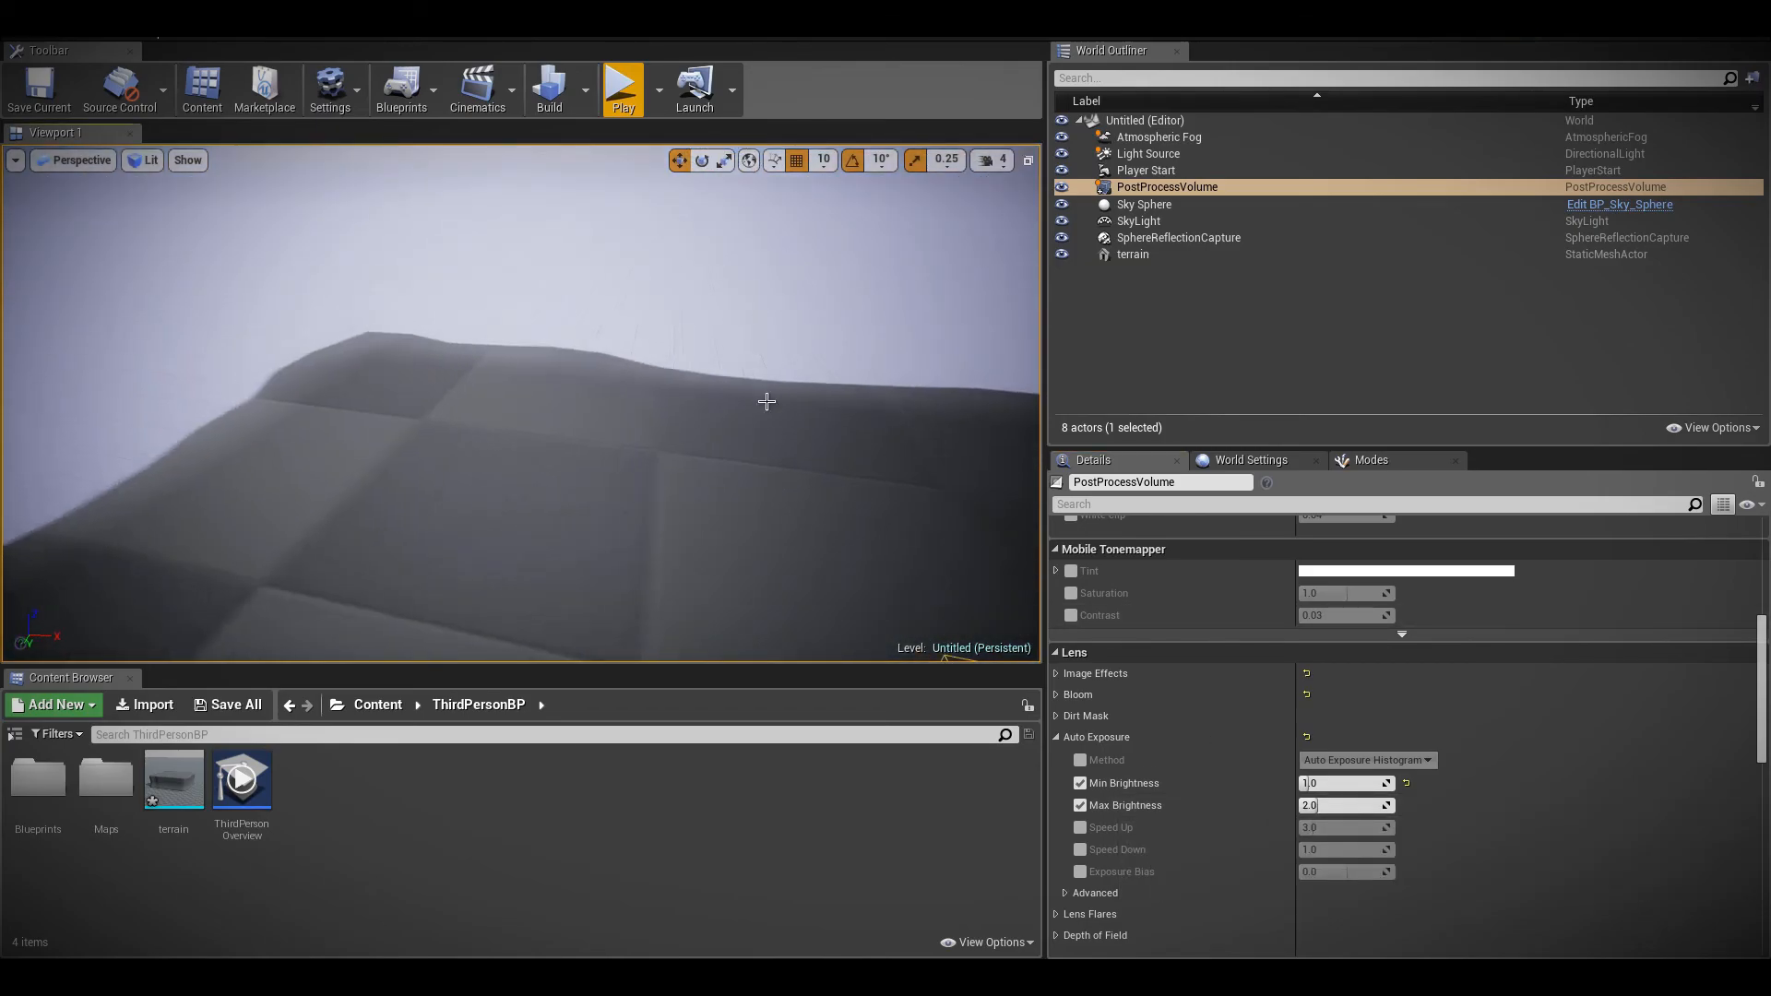
{"action": "left_click", "coordinate": [616, 83]}
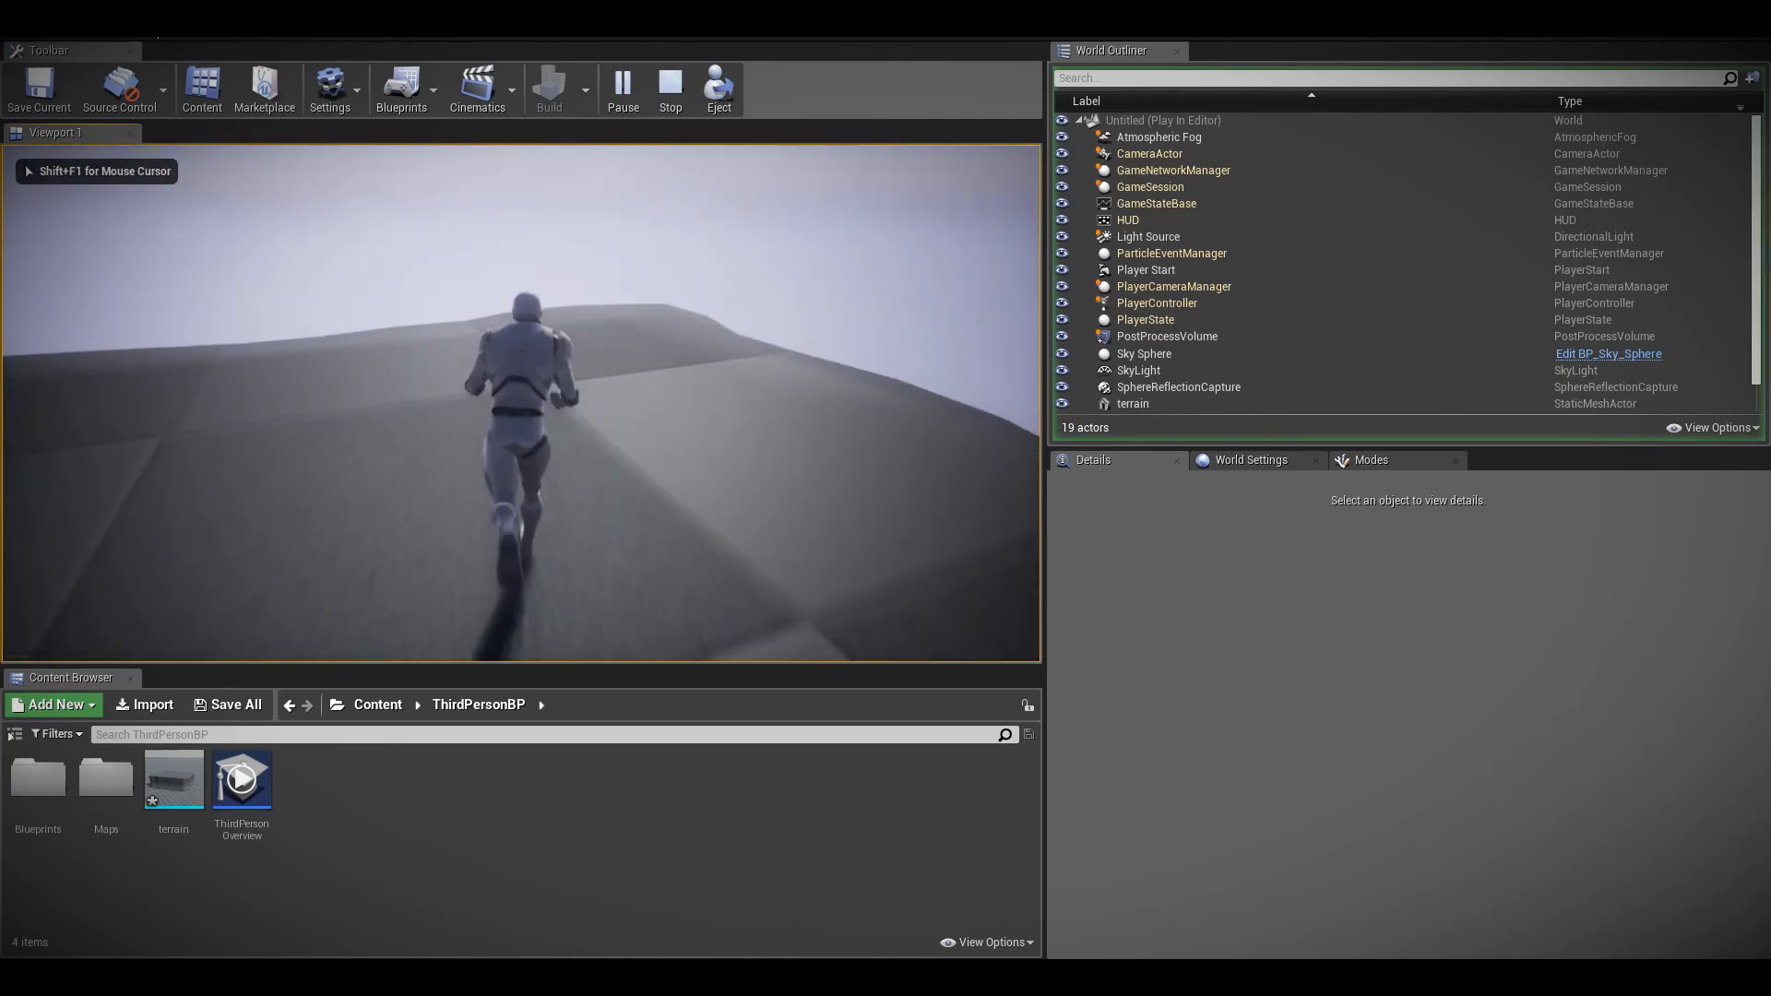
{"action": "key", "text": "Escape"}
Set the PostProcessVolume's Min Brightness to 1.0 again and compare the exposure of the sky and dark terrain
{"action": "left_click", "coordinate": [1156, 188]}
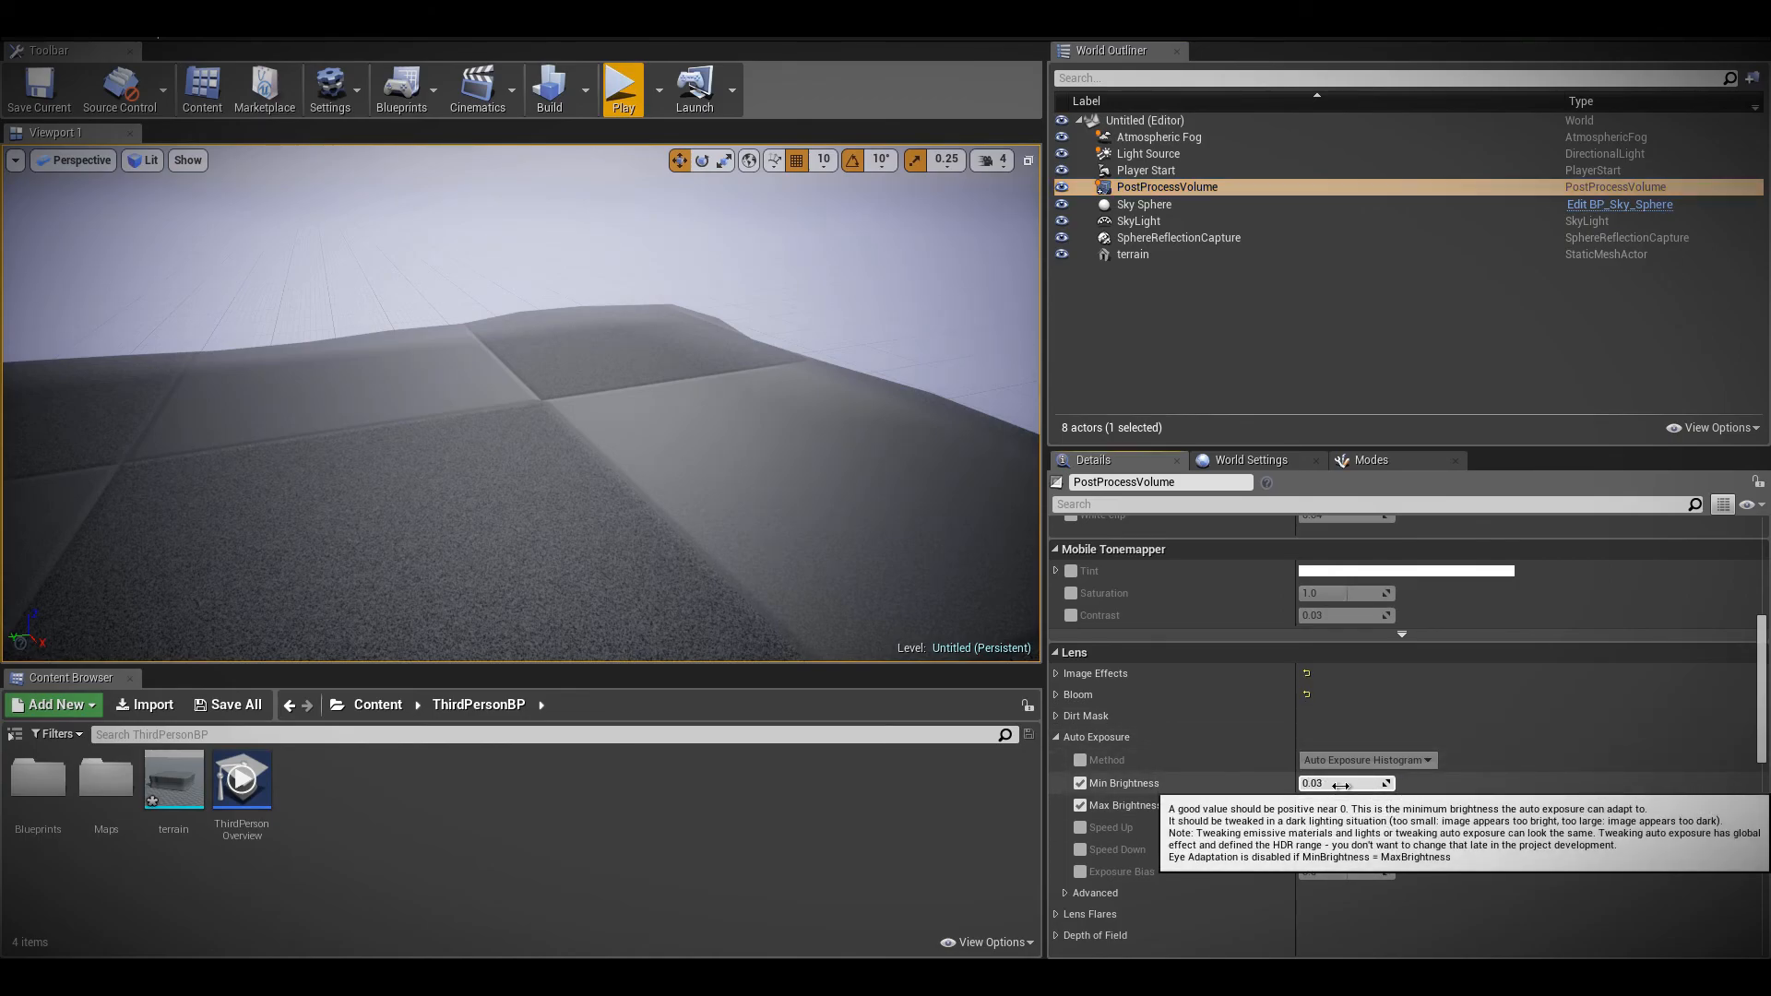
{"action": "left_click", "coordinate": [1340, 785]}
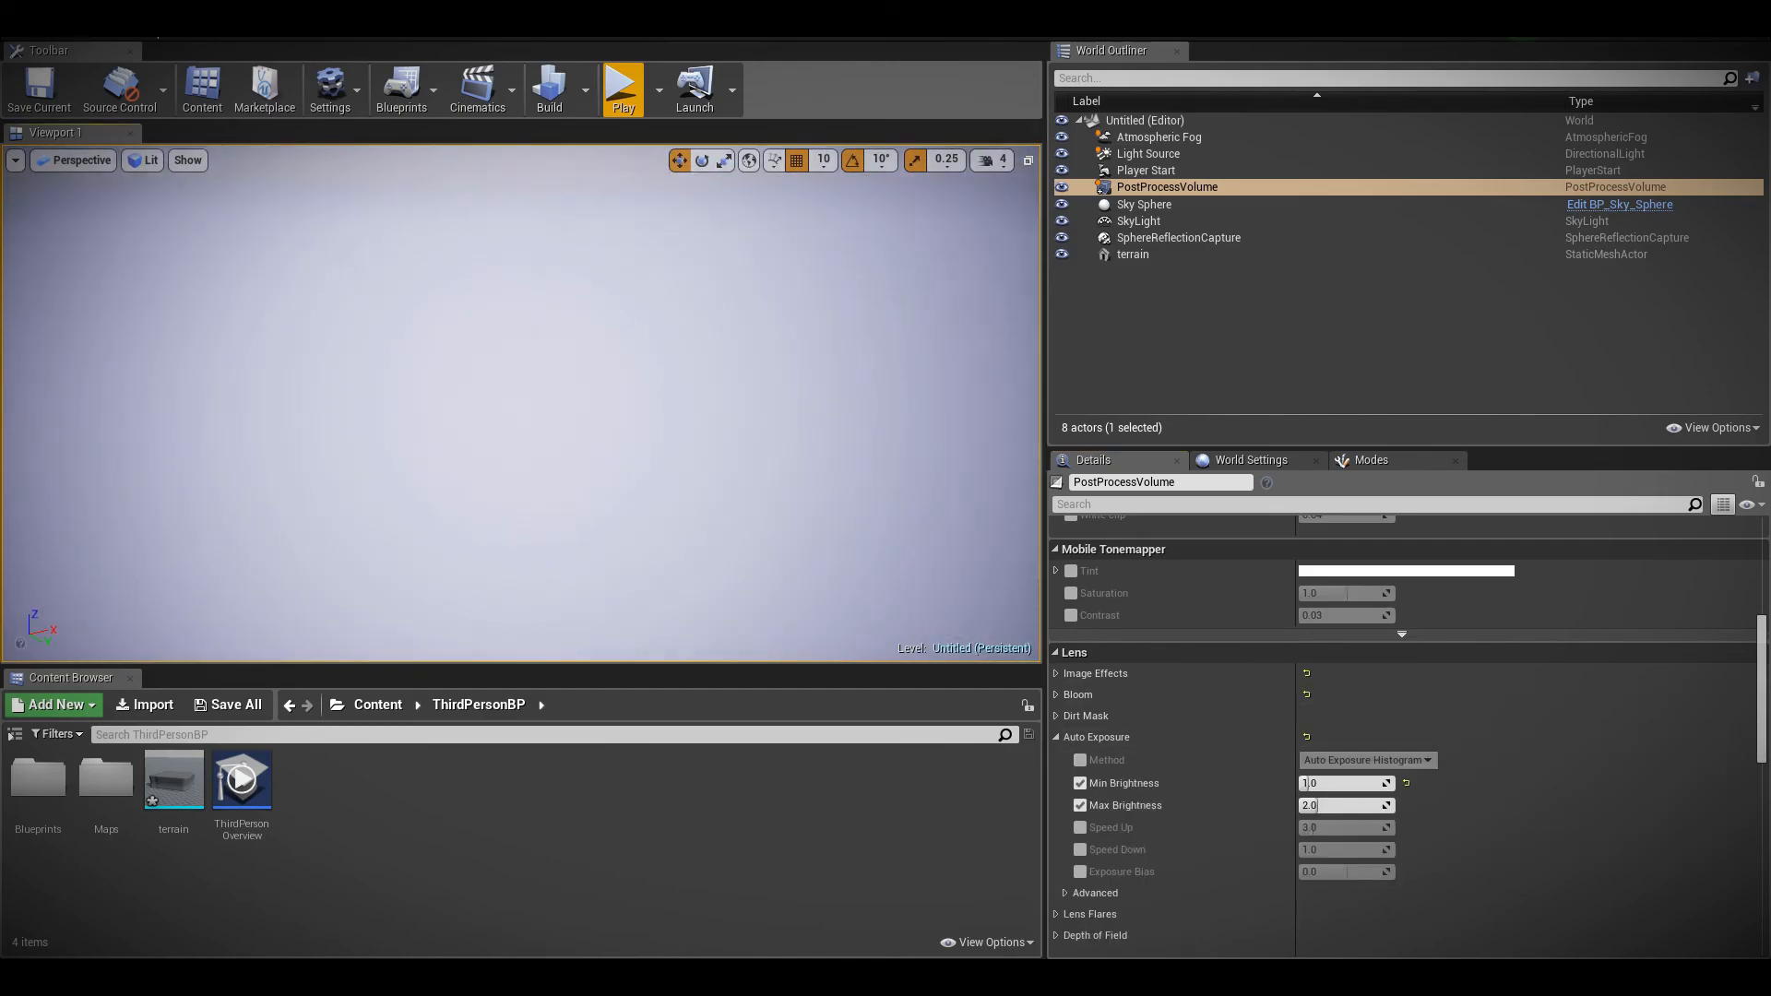
{"action": "right_click_drag", "start_coordinate": [521, 403], "coordinate": [471, 314]}
{"action": "right_click", "coordinate": [674, 413]}
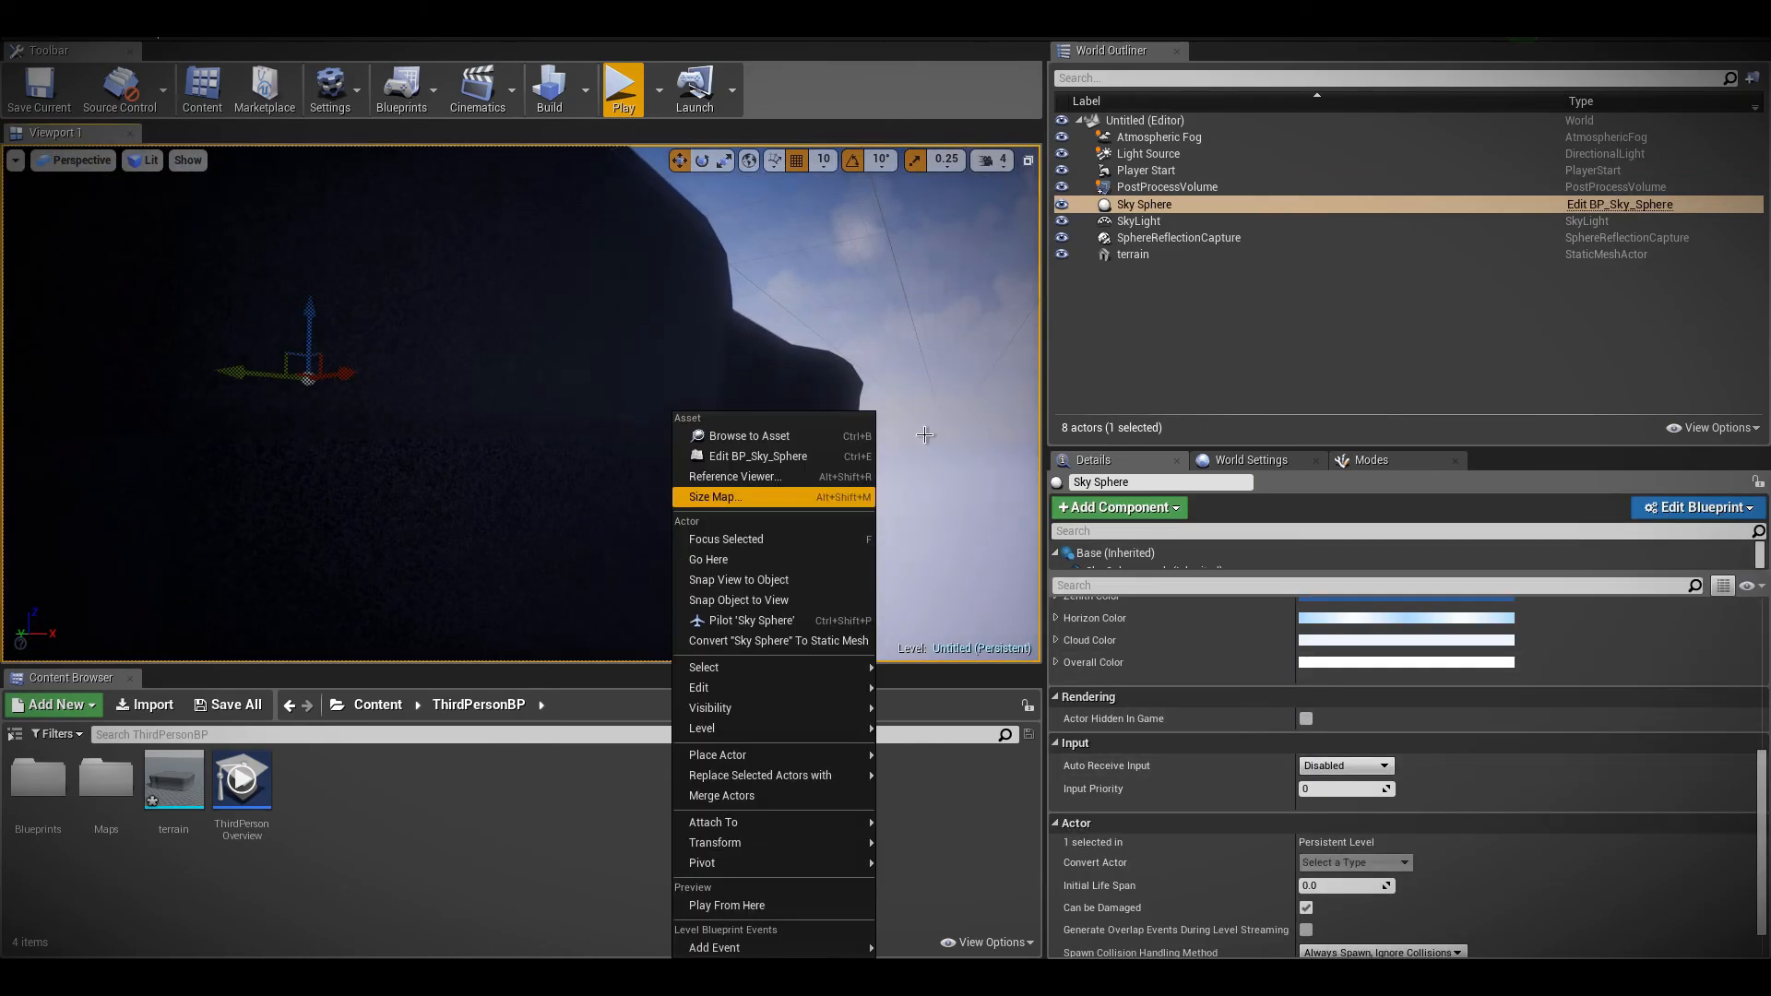
{"action": "double_click", "coordinate": [1164, 186]}
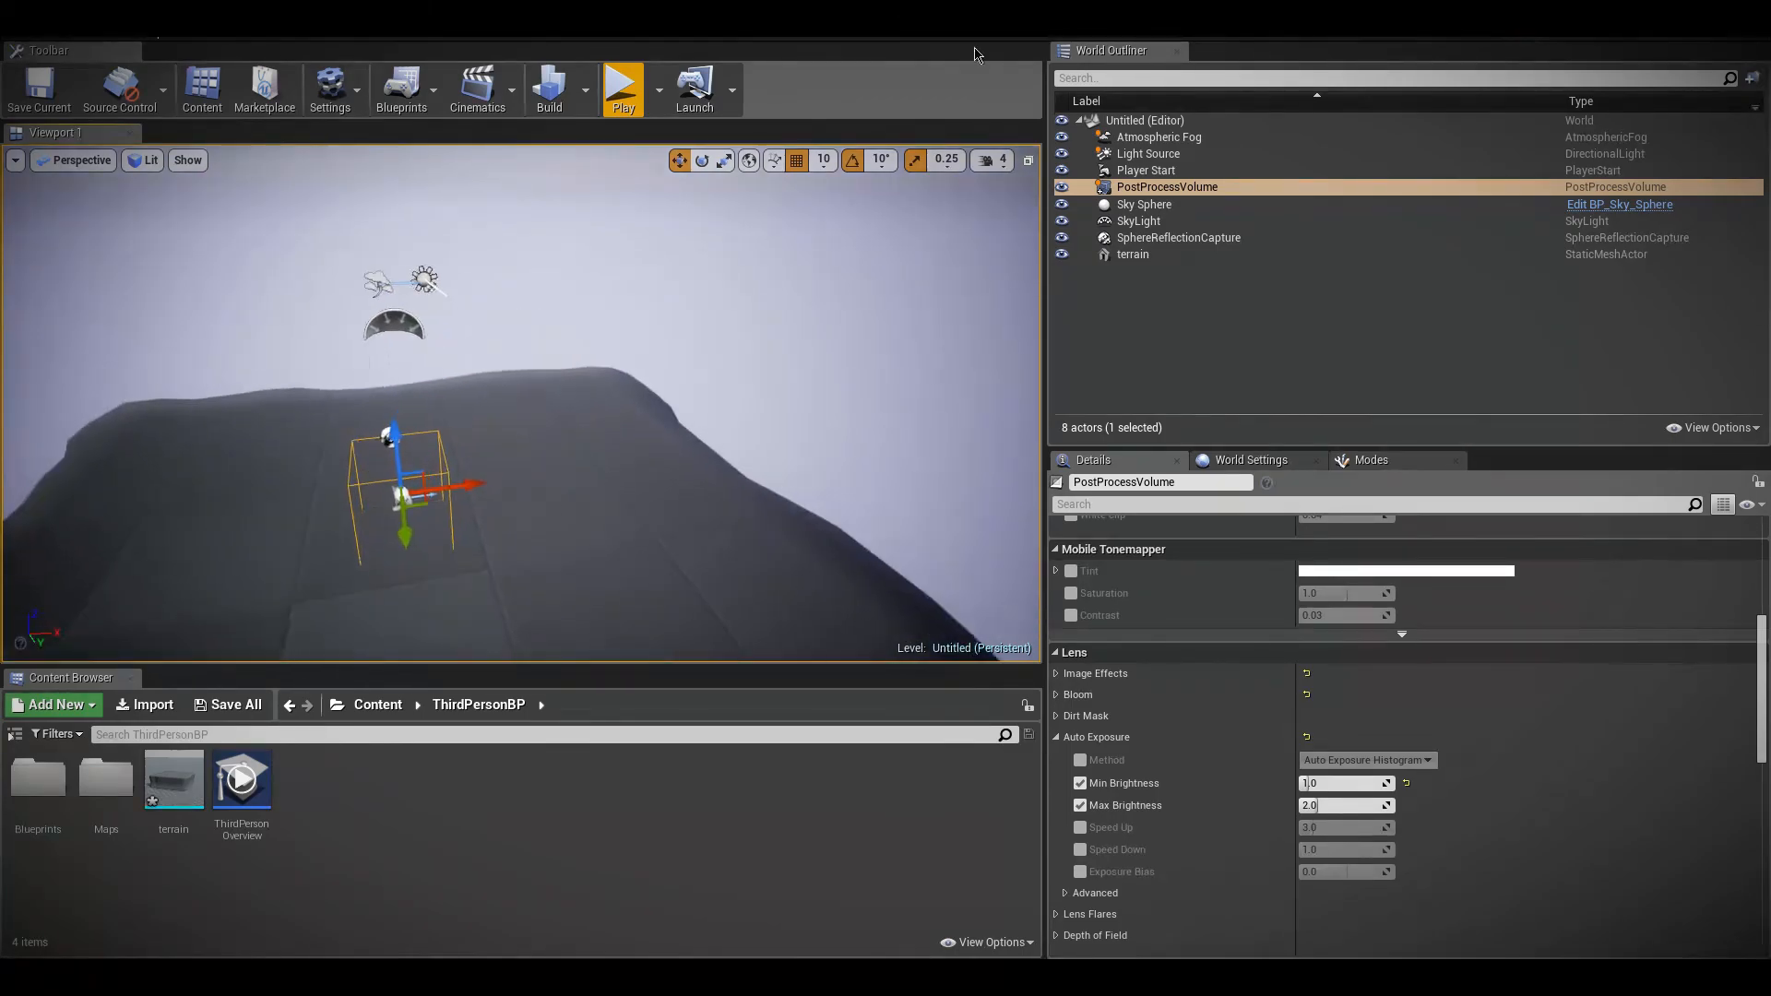
Place an additive box brush in the level, make it hollow and view its interior
{"action": "left_click", "coordinate": [1381, 465]}
{"action": "mouse_move", "coordinate": [521, 403]}
{"action": "right_mouse_down"}
{"action": "mouse_move", "coordinate": [530, 327]}
{"action": "mouse_move", "coordinate": [456, 327]}
{"action": "right_mouse_up"}
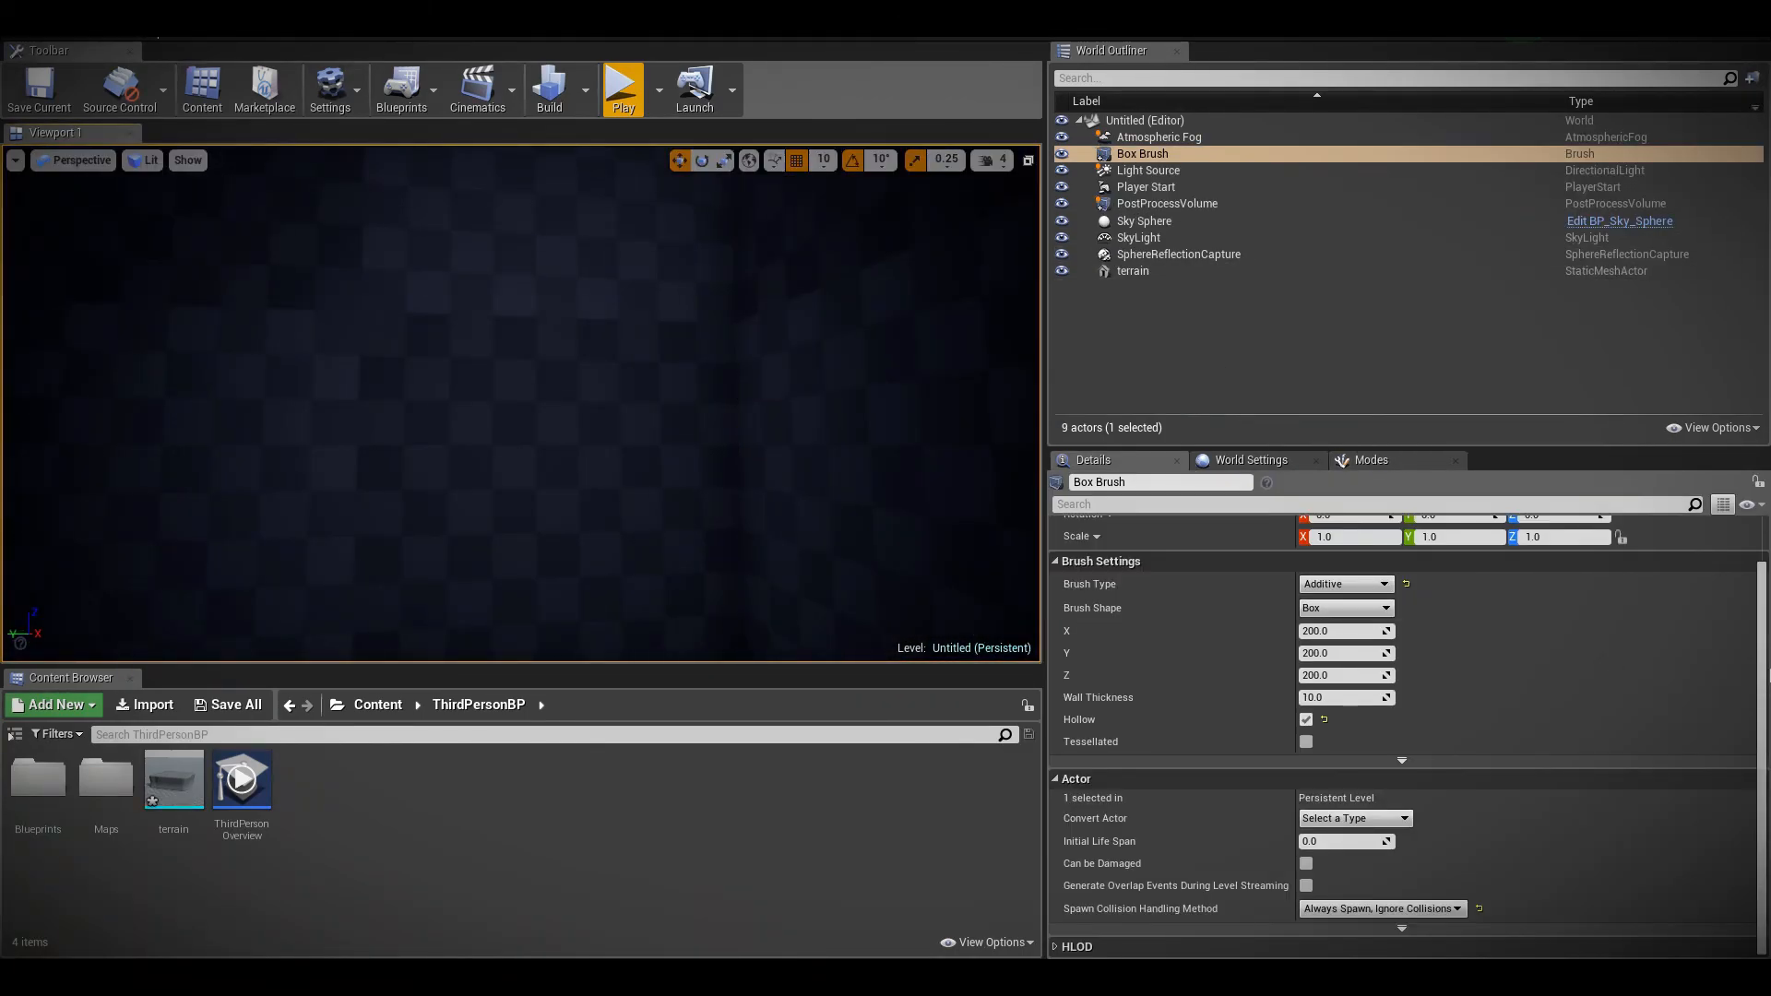
Reset the PostProcessVolume's auto exposure Min Brightness to the default 0.03 while viewing the box interior
{"action": "left_click", "coordinate": [1190, 204]}
{"action": "scroll", "coordinate": [1448, 824], "scroll_direction": "down", "scroll_amount": 3}
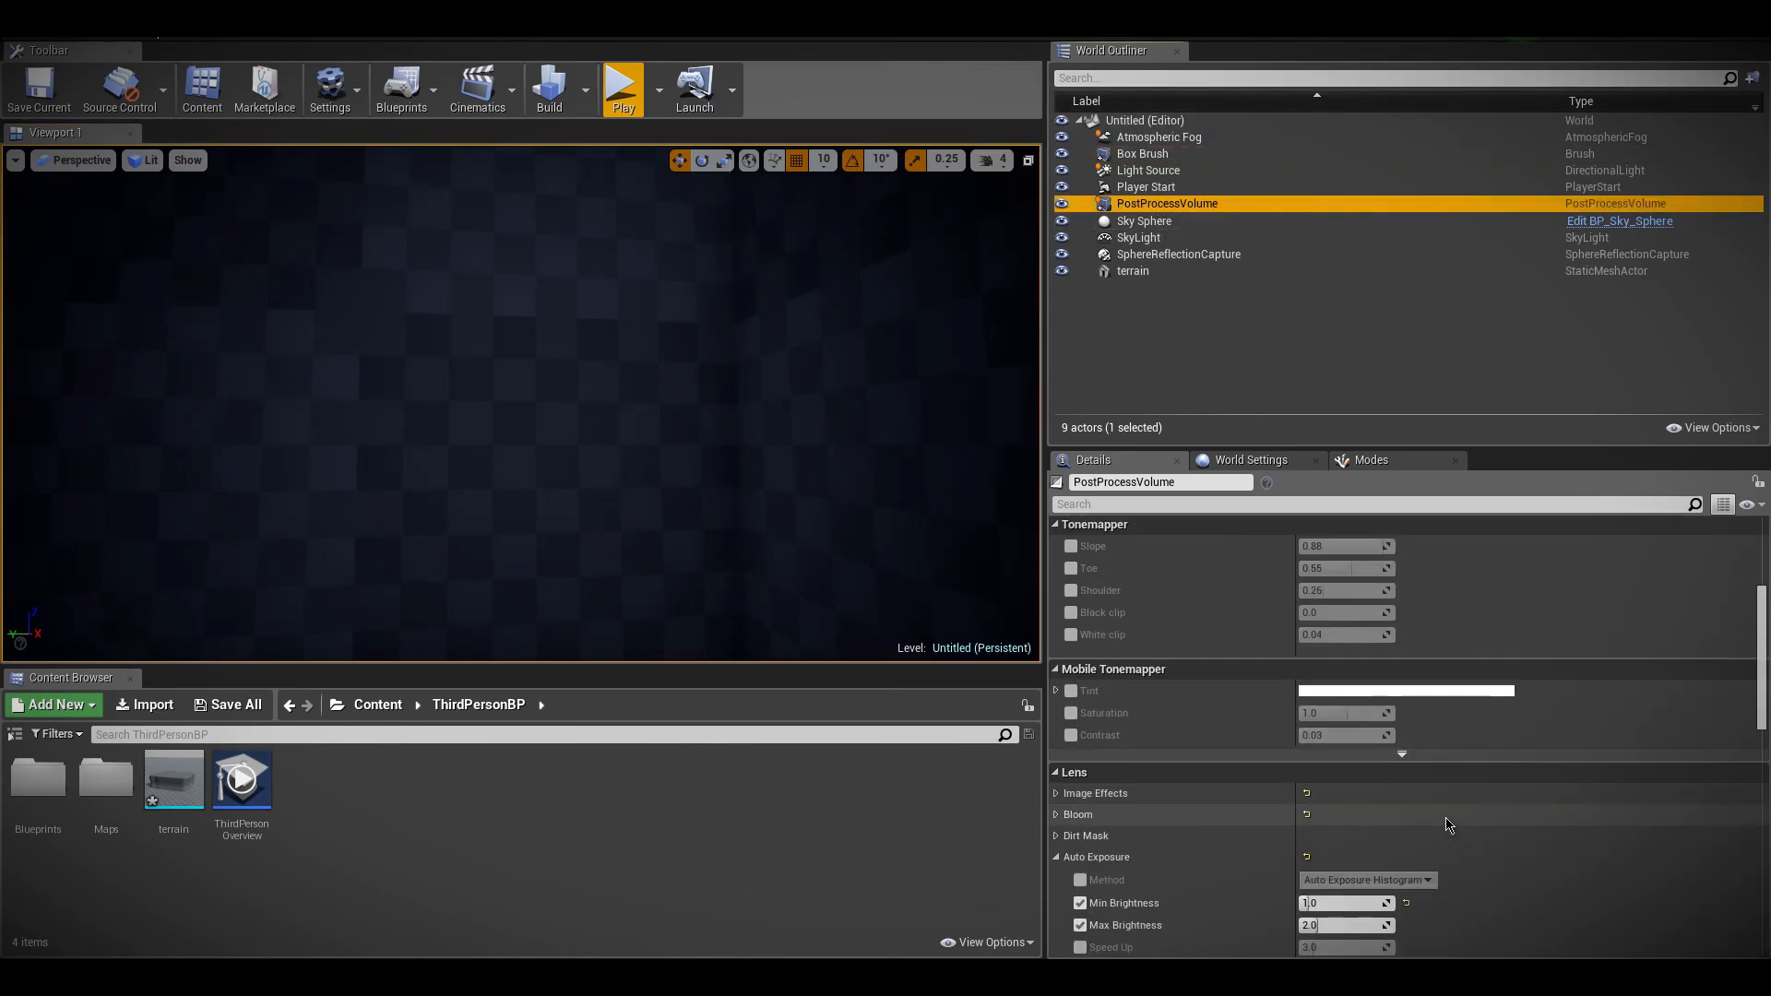
{"action": "scroll", "coordinate": [1449, 823], "scroll_direction": "down", "scroll_amount": 2}
{"action": "left_click", "coordinate": [1407, 756]}
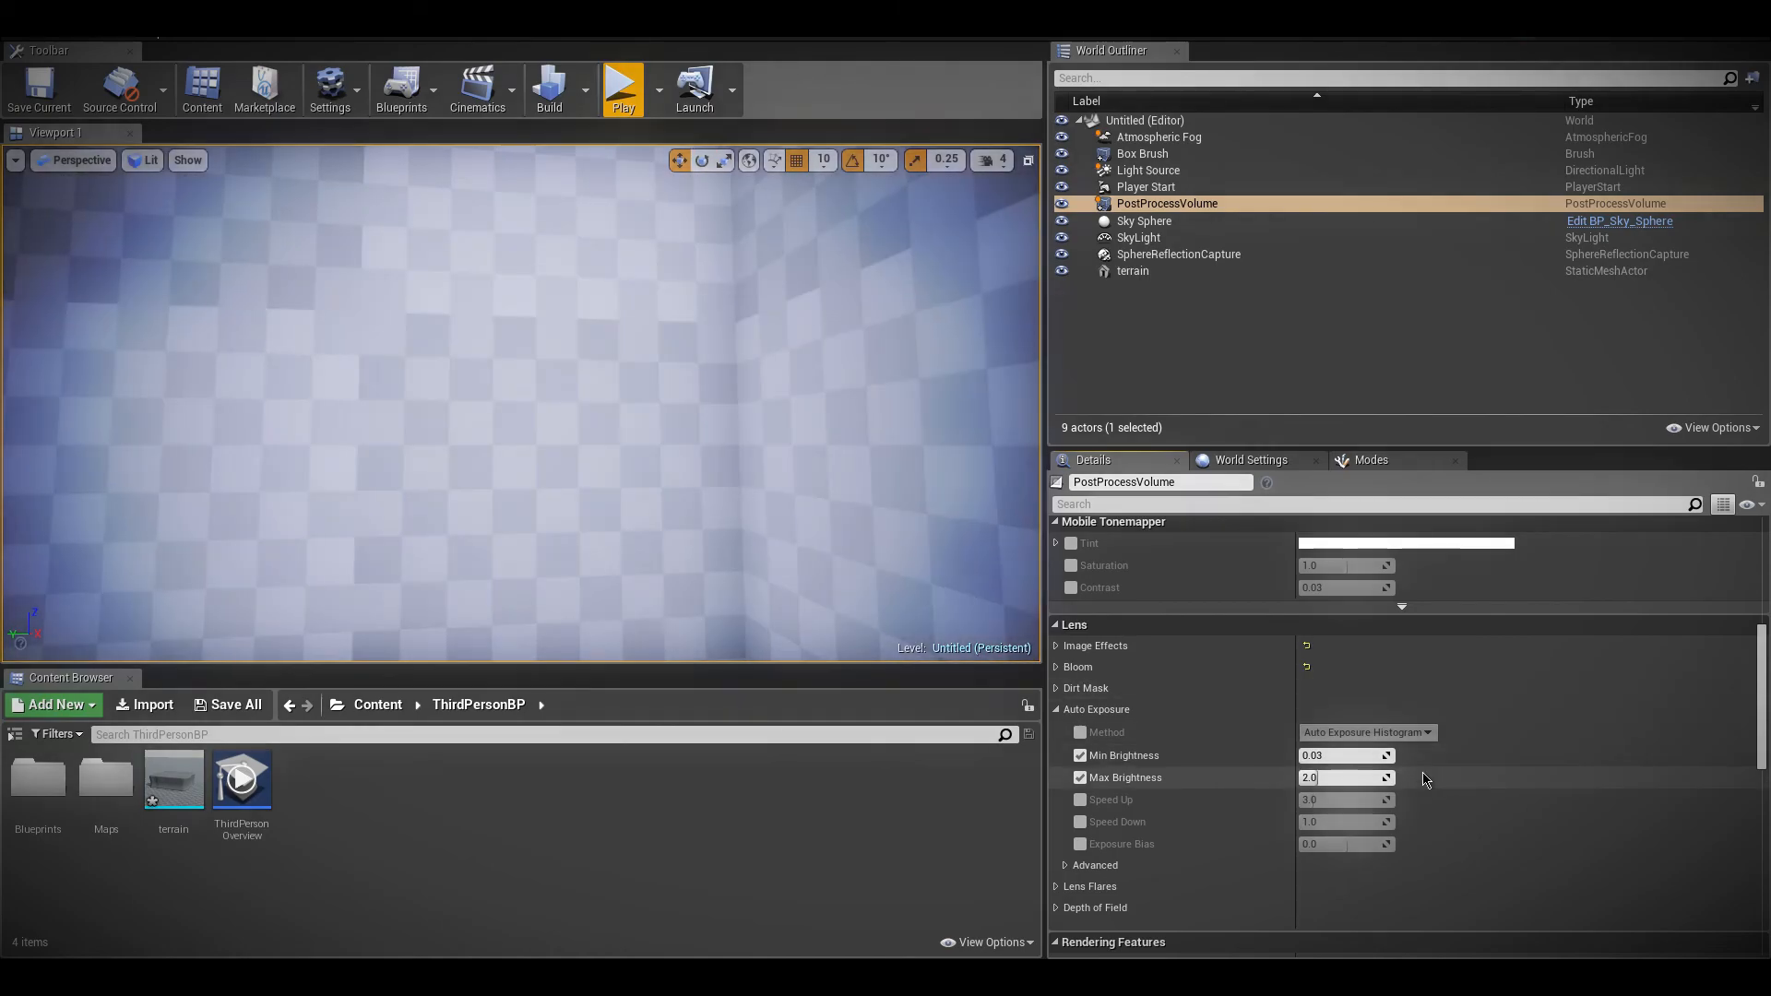
Set the auto exposure Min Brightness back to 1.0
{"action": "left_click", "coordinate": [1360, 757]}
{"action": "type", "text": "1"}
{"action": "key", "text": "Return"}
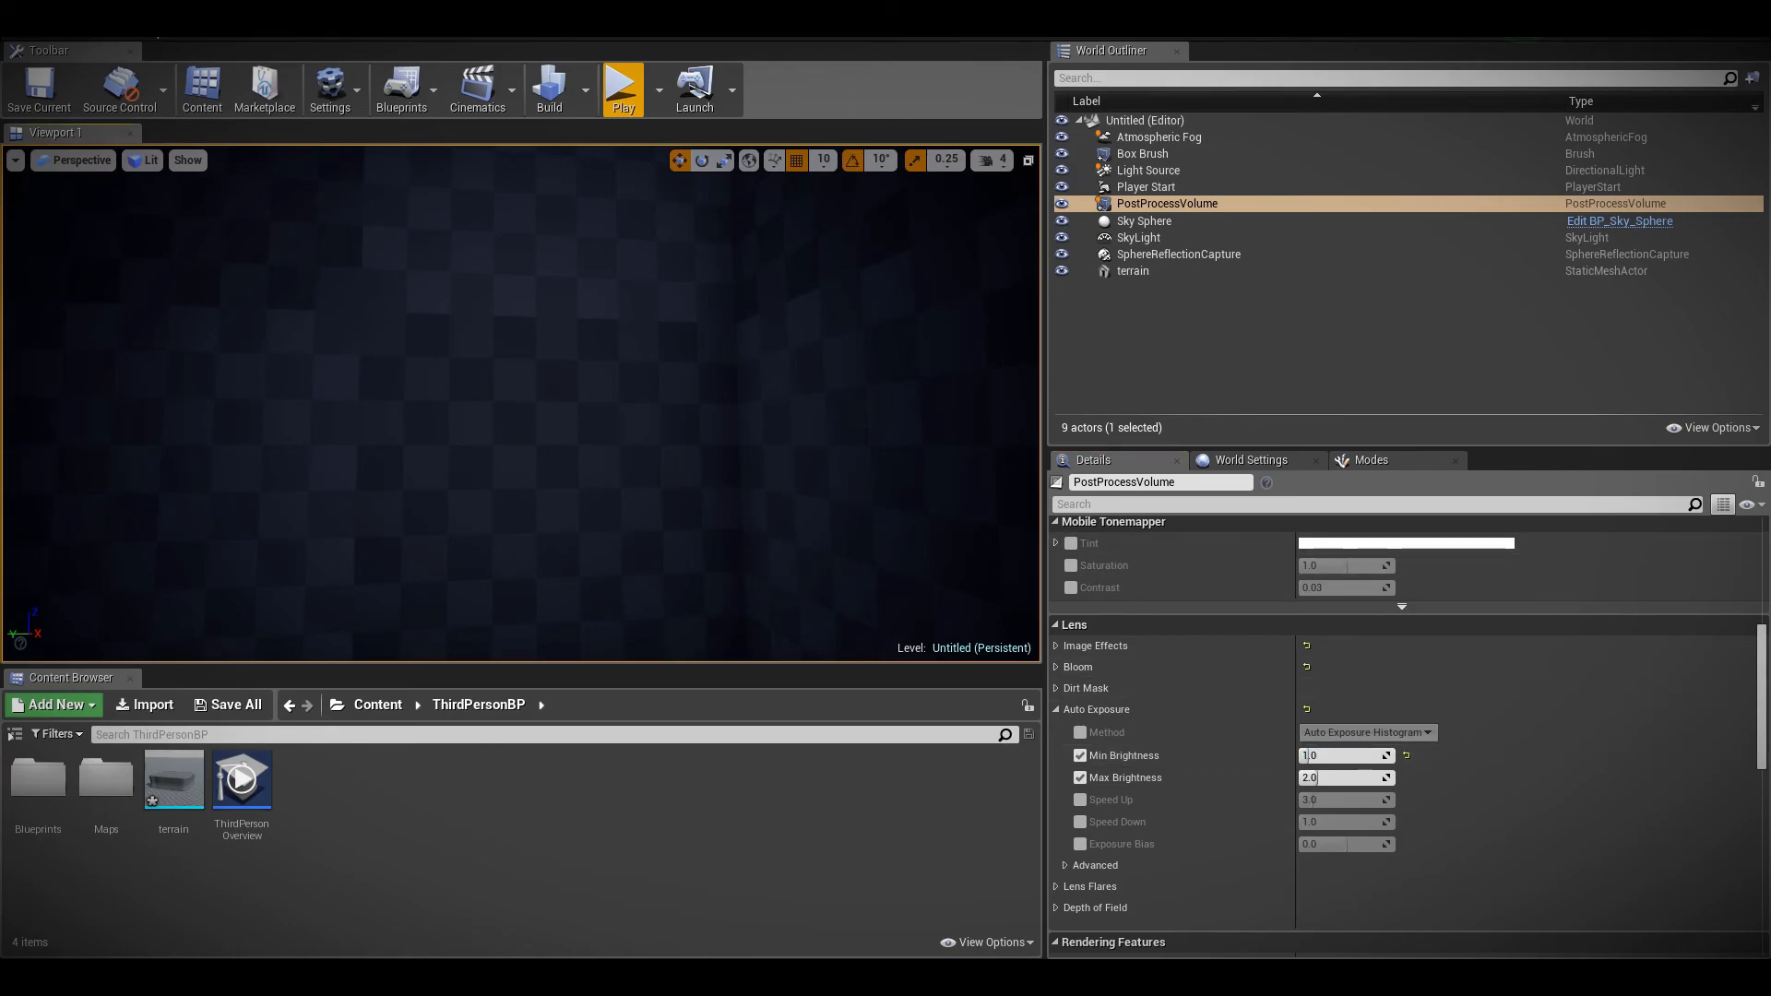
Delete the hollow box brush from the level
{"action": "left_click", "coordinate": [513, 490]}
{"action": "key", "text": "Delete"}
{"action": "mouse_move", "coordinate": [514, 490]}
{"action": "right_mouse_down"}
{"action": "mouse_move", "coordinate": [514, 544]}
{"action": "mouse_move", "coordinate": [489, 539]}
{"action": "right_mouse_up"}
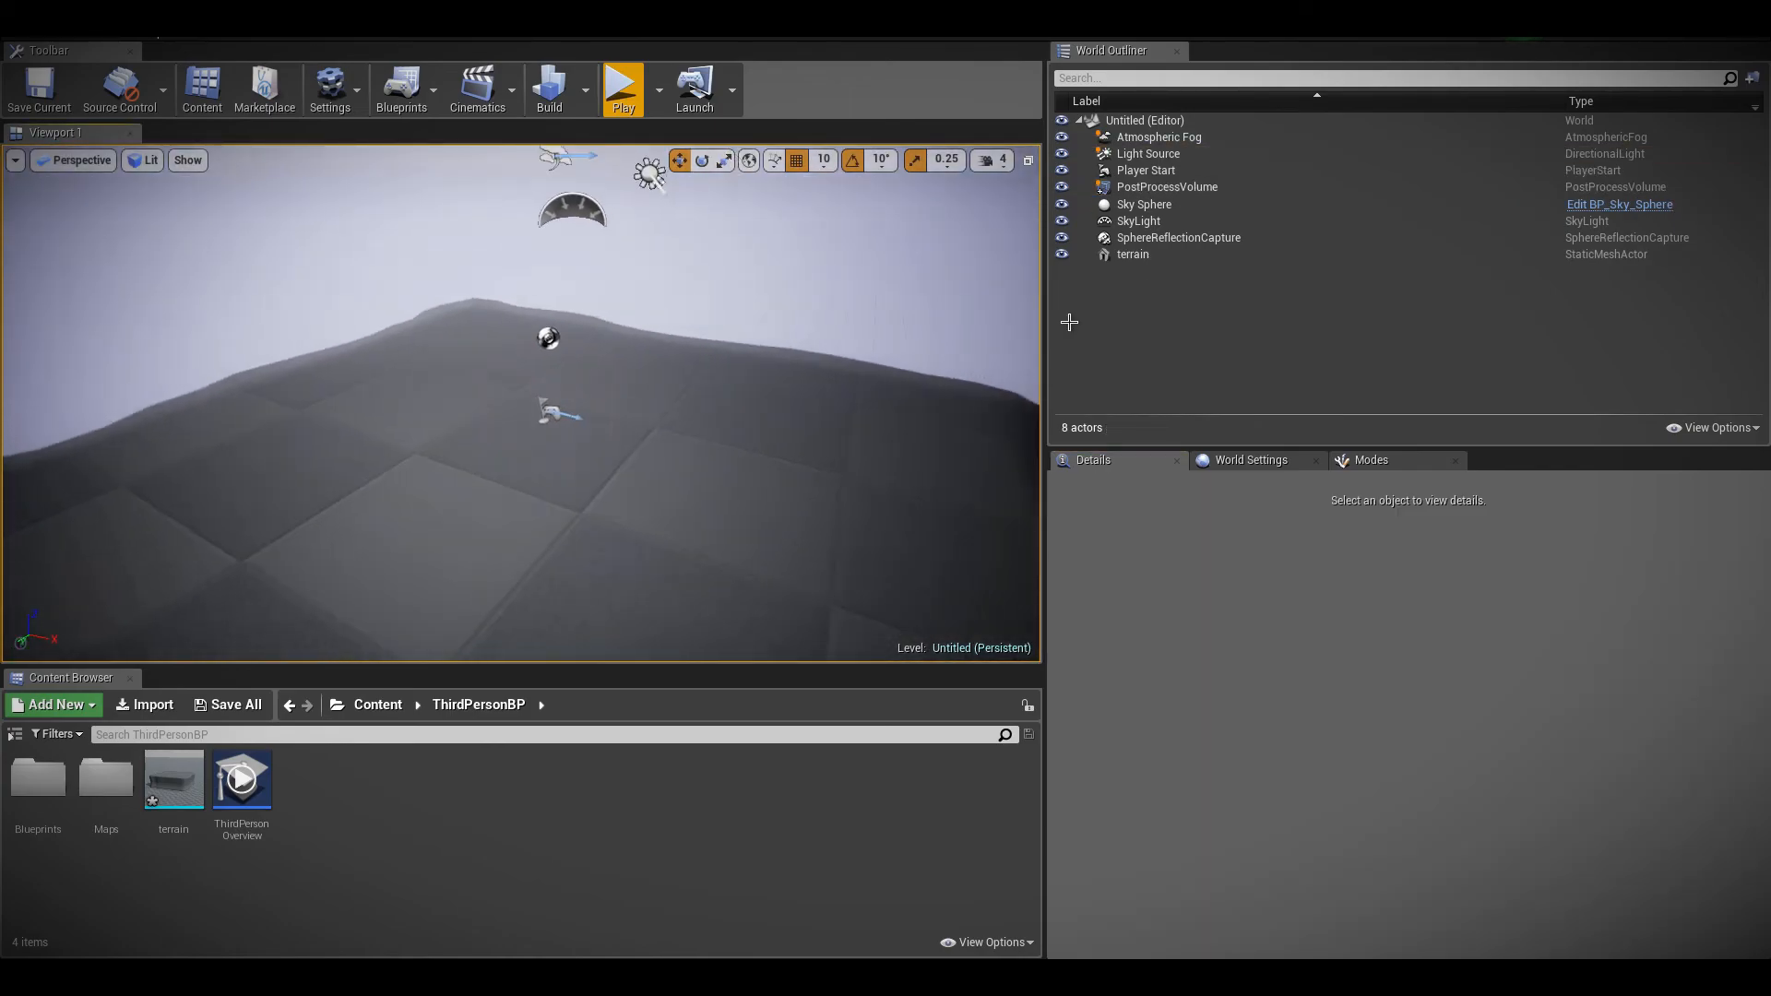
Select the PostProcessVolume, collapse its Auto Exposure settings and expand the Lens Flares settings
{"action": "left_click", "coordinate": [1167, 186]}
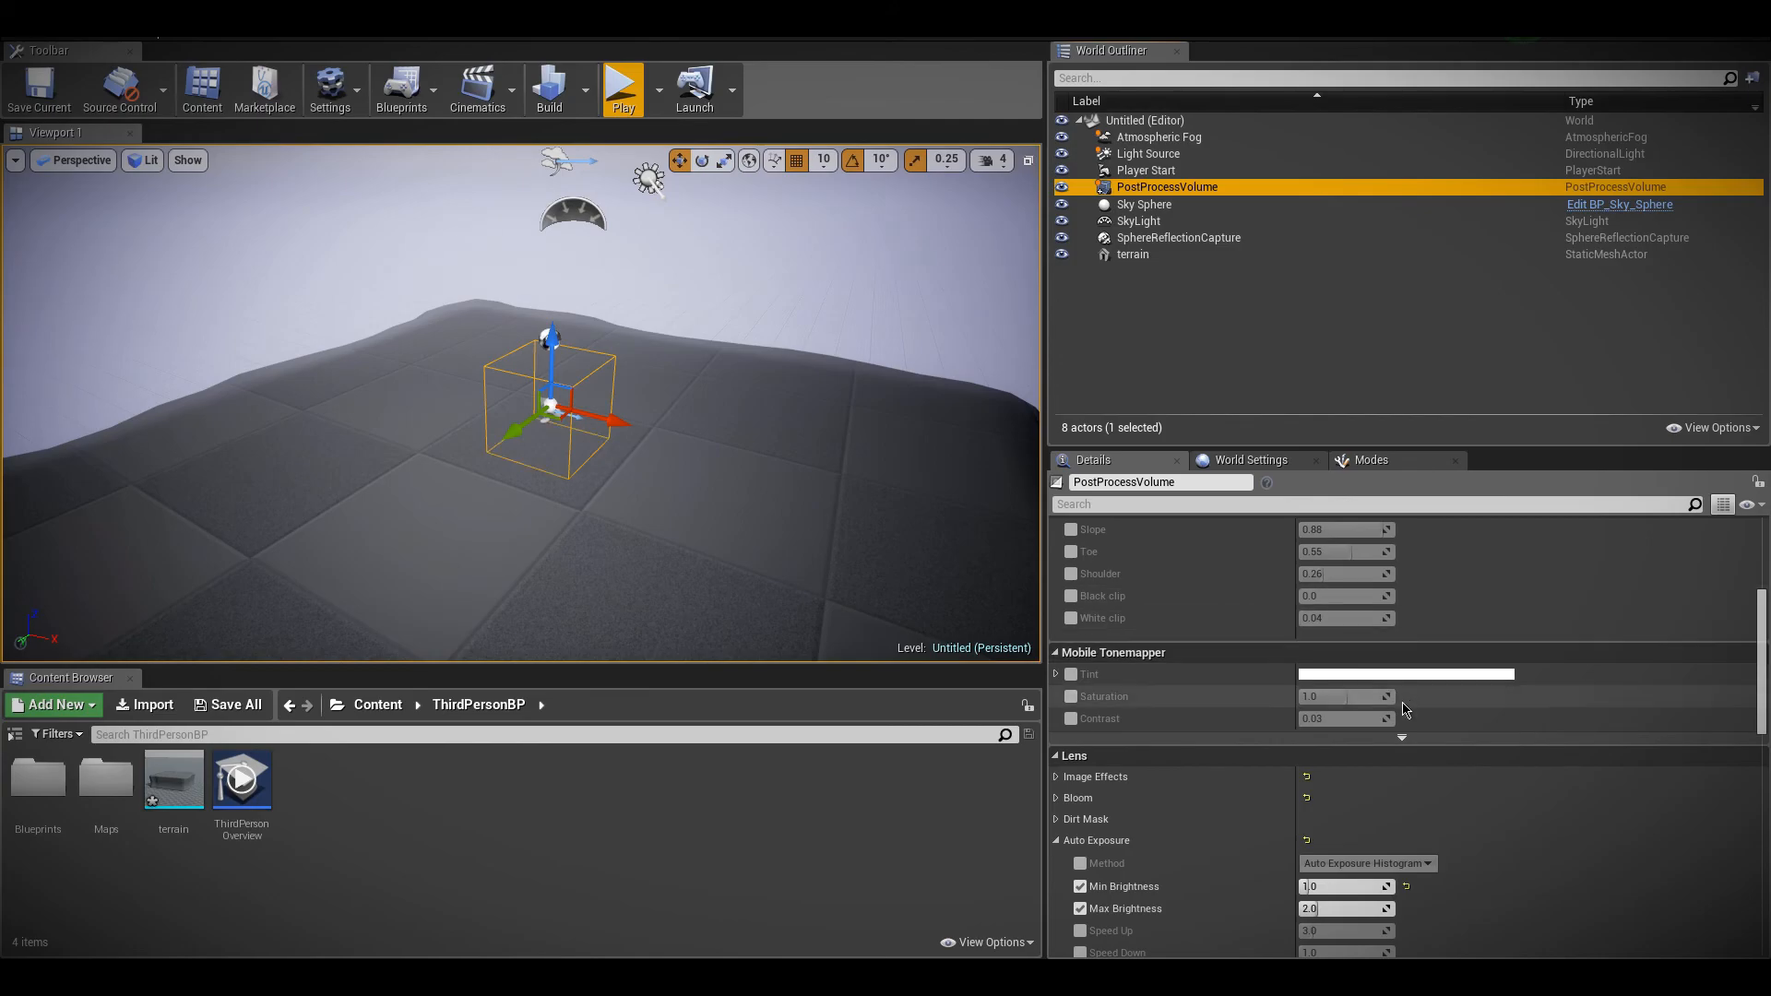
{"action": "scroll", "coordinate": [1162, 859], "scroll_direction": "down", "scroll_amount": 2}
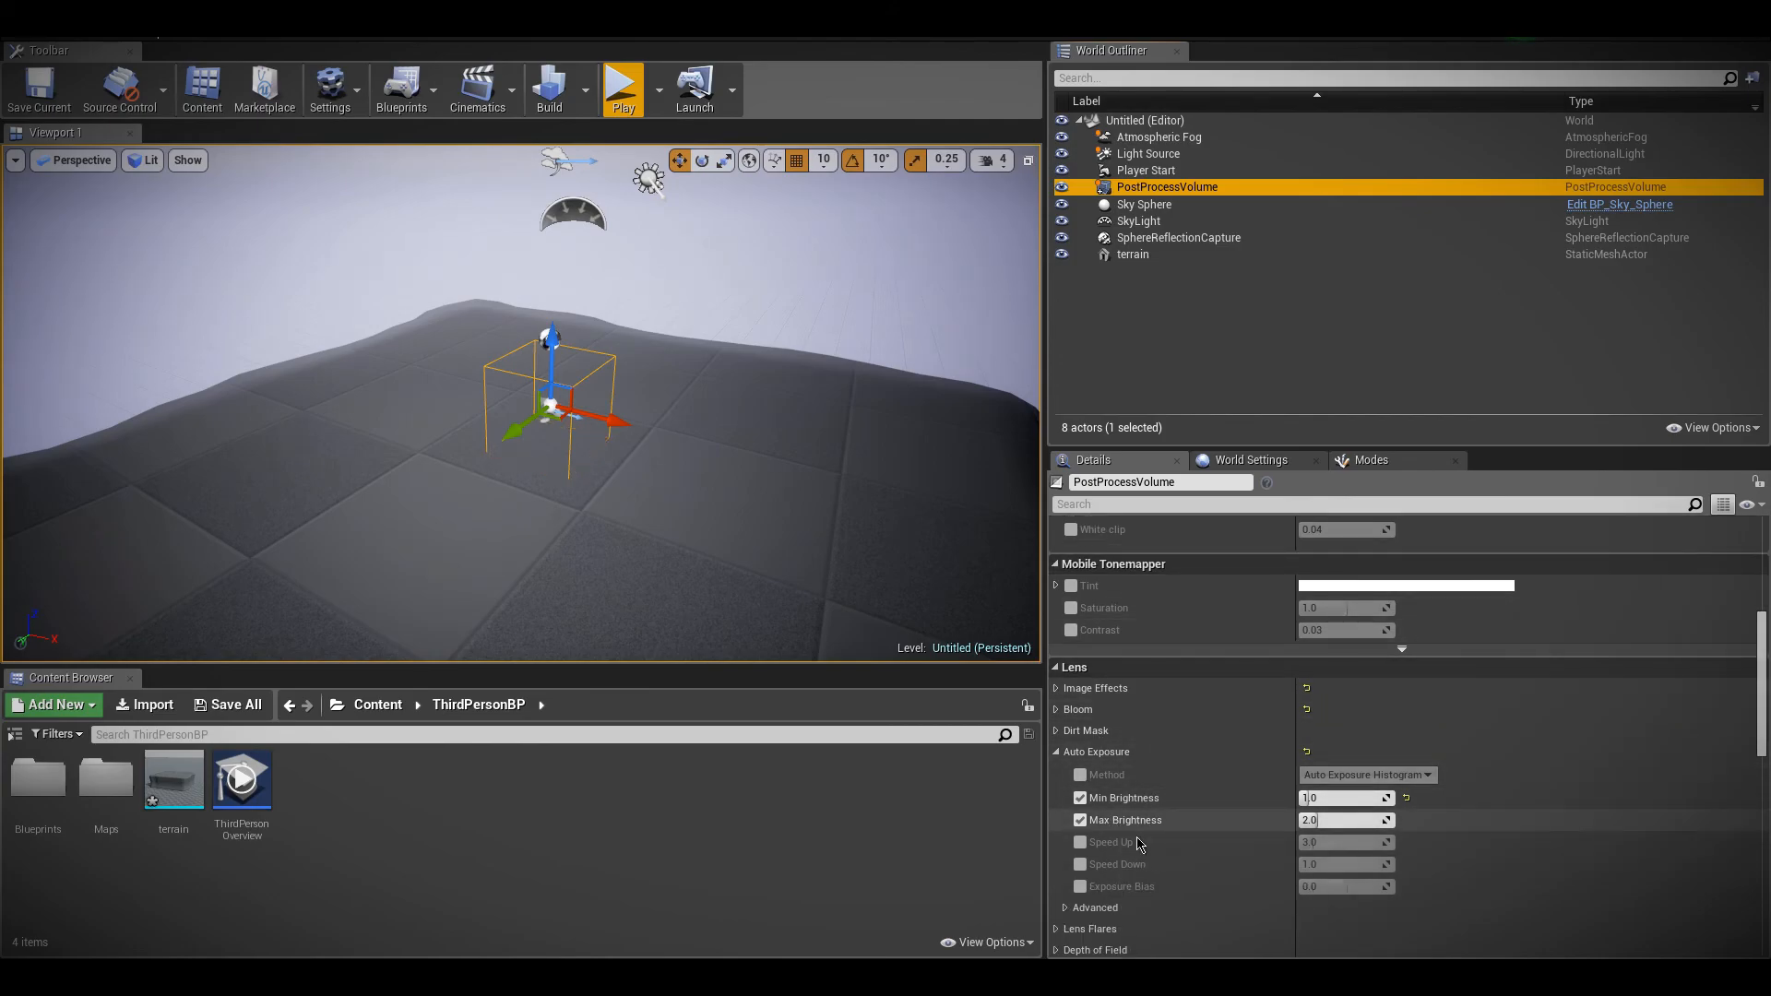
{"action": "left_click", "coordinate": [1058, 753]}
{"action": "scroll", "coordinate": [1062, 762], "scroll_direction": "down", "scroll_amount": 2}
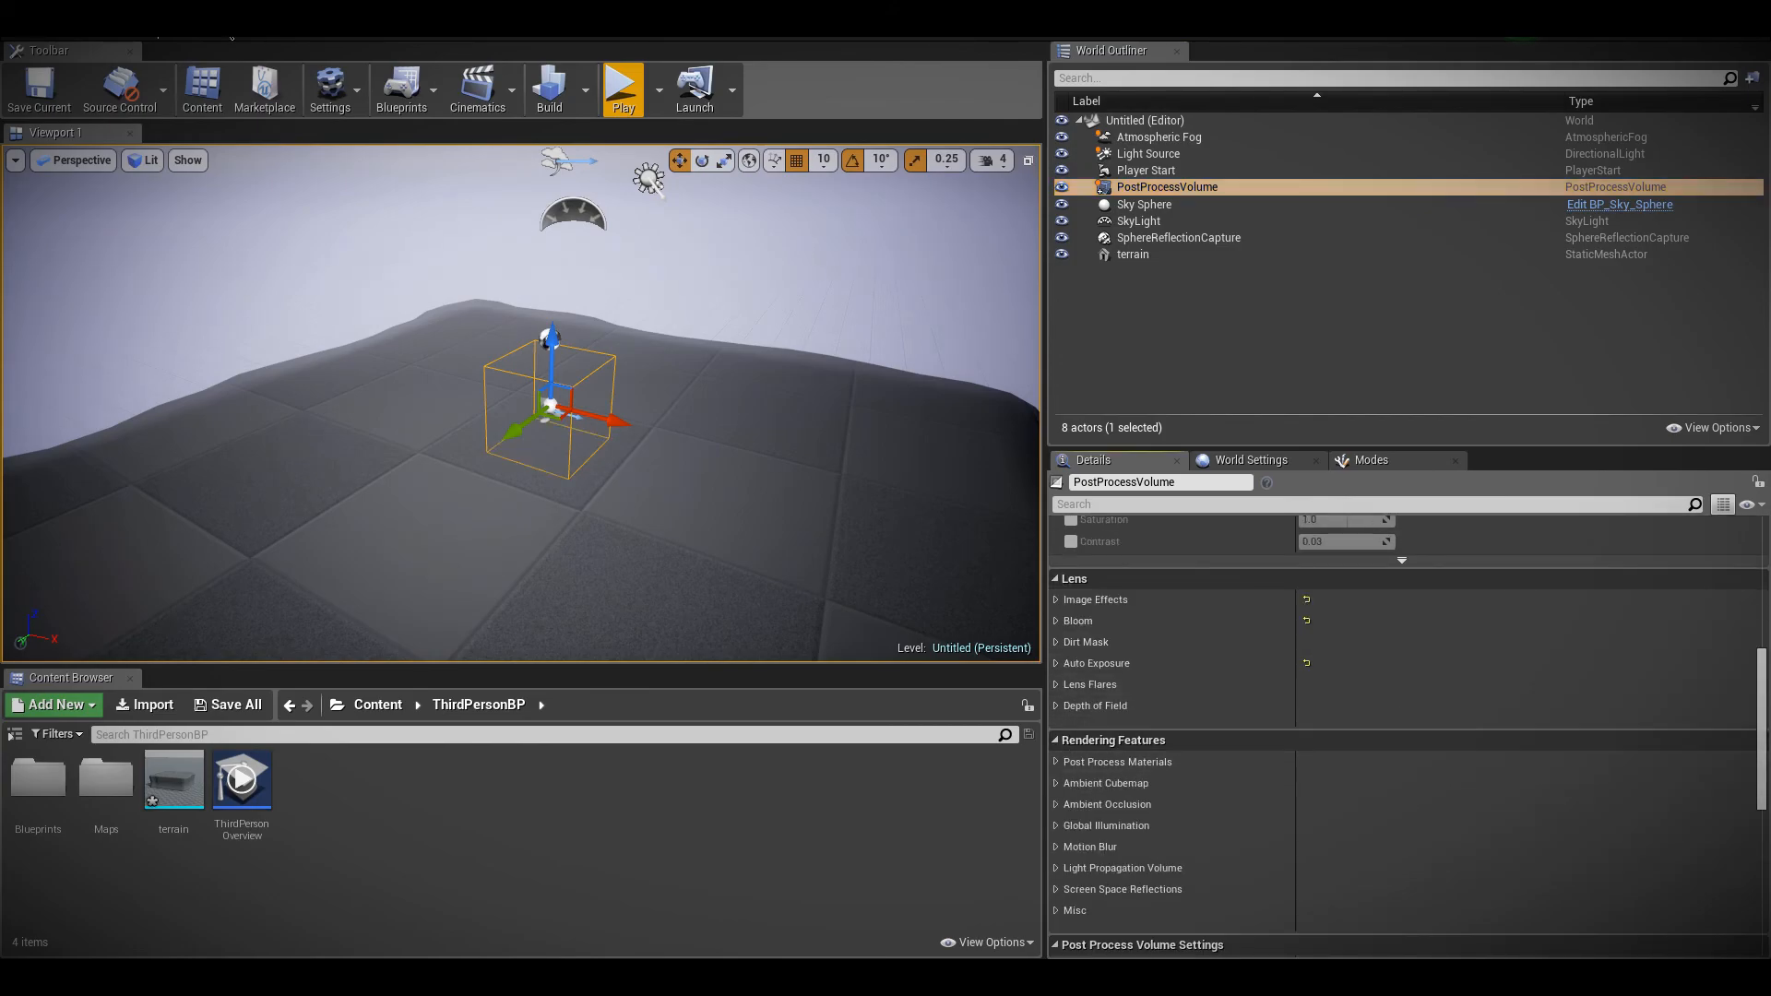
{"action": "left_click", "coordinate": [1056, 685]}
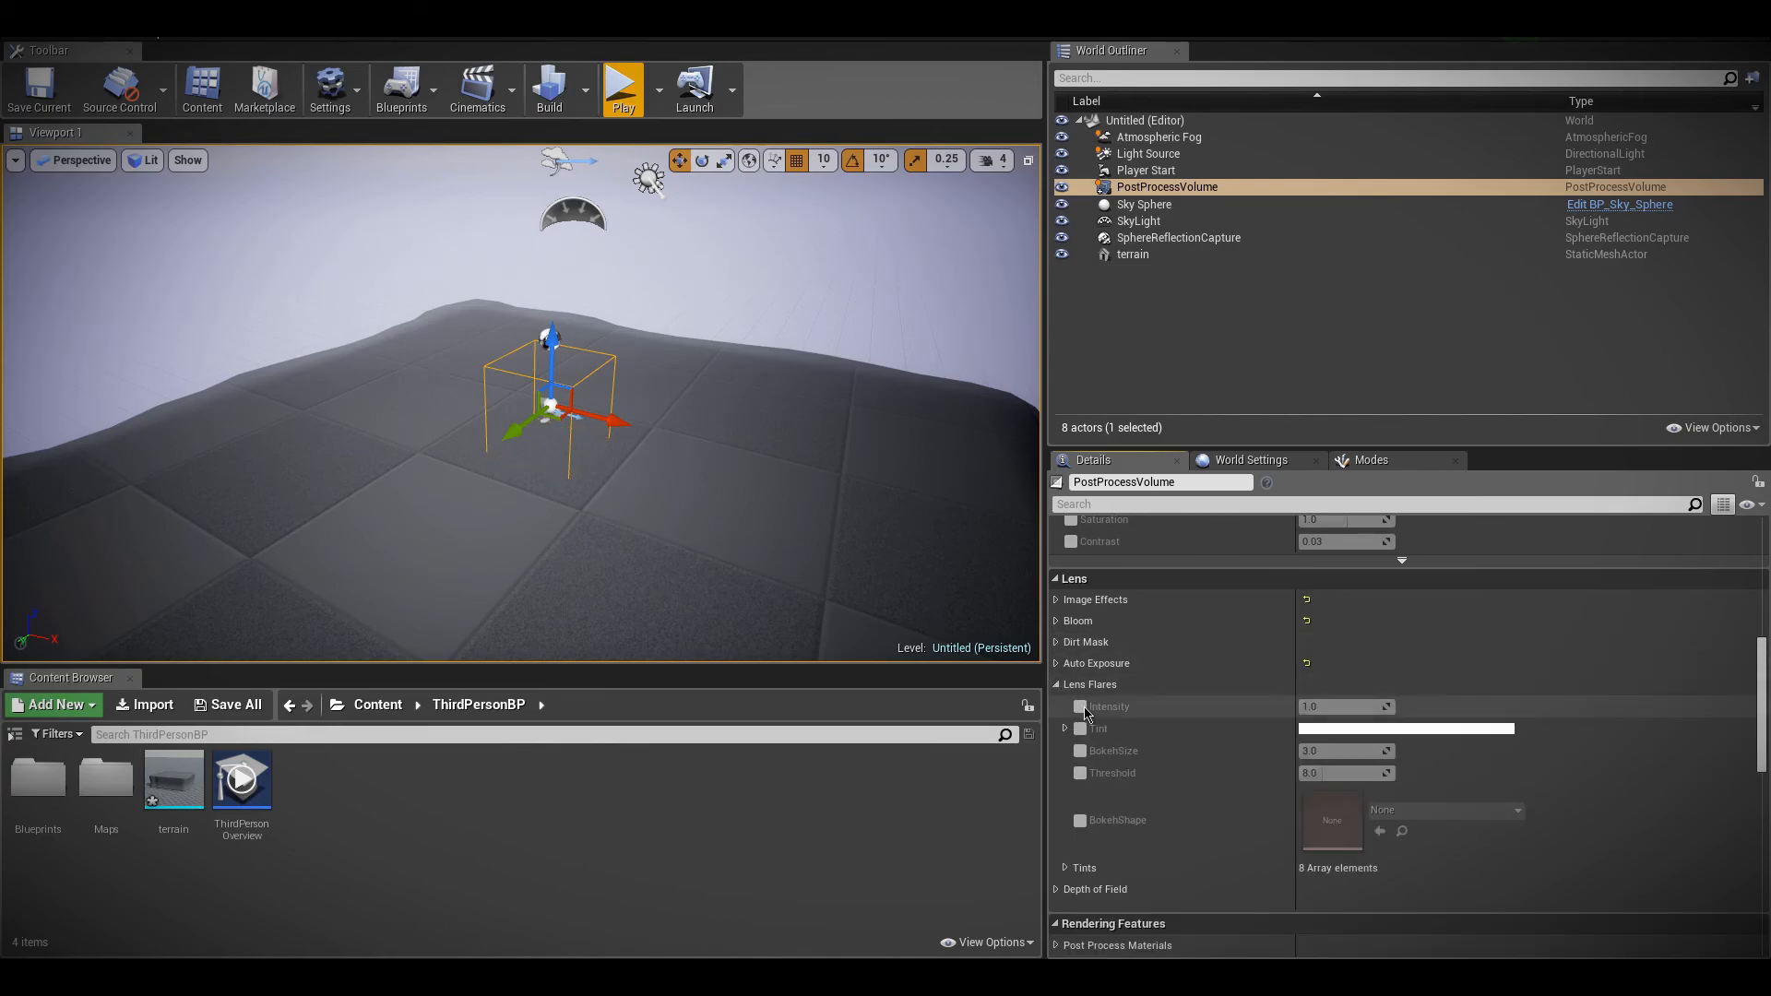
With the sun in view, enable the Intensity and BokehSize overrides in the PostProcessVolume's Lens Flares settings
{"action": "right_click_drag", "start_coordinate": [522, 403], "coordinate": [526, 258]}
{"action": "right_click_drag", "start_coordinate": [874, 632], "coordinate": [918, 636]}
{"action": "right_click", "coordinate": [874, 632]}
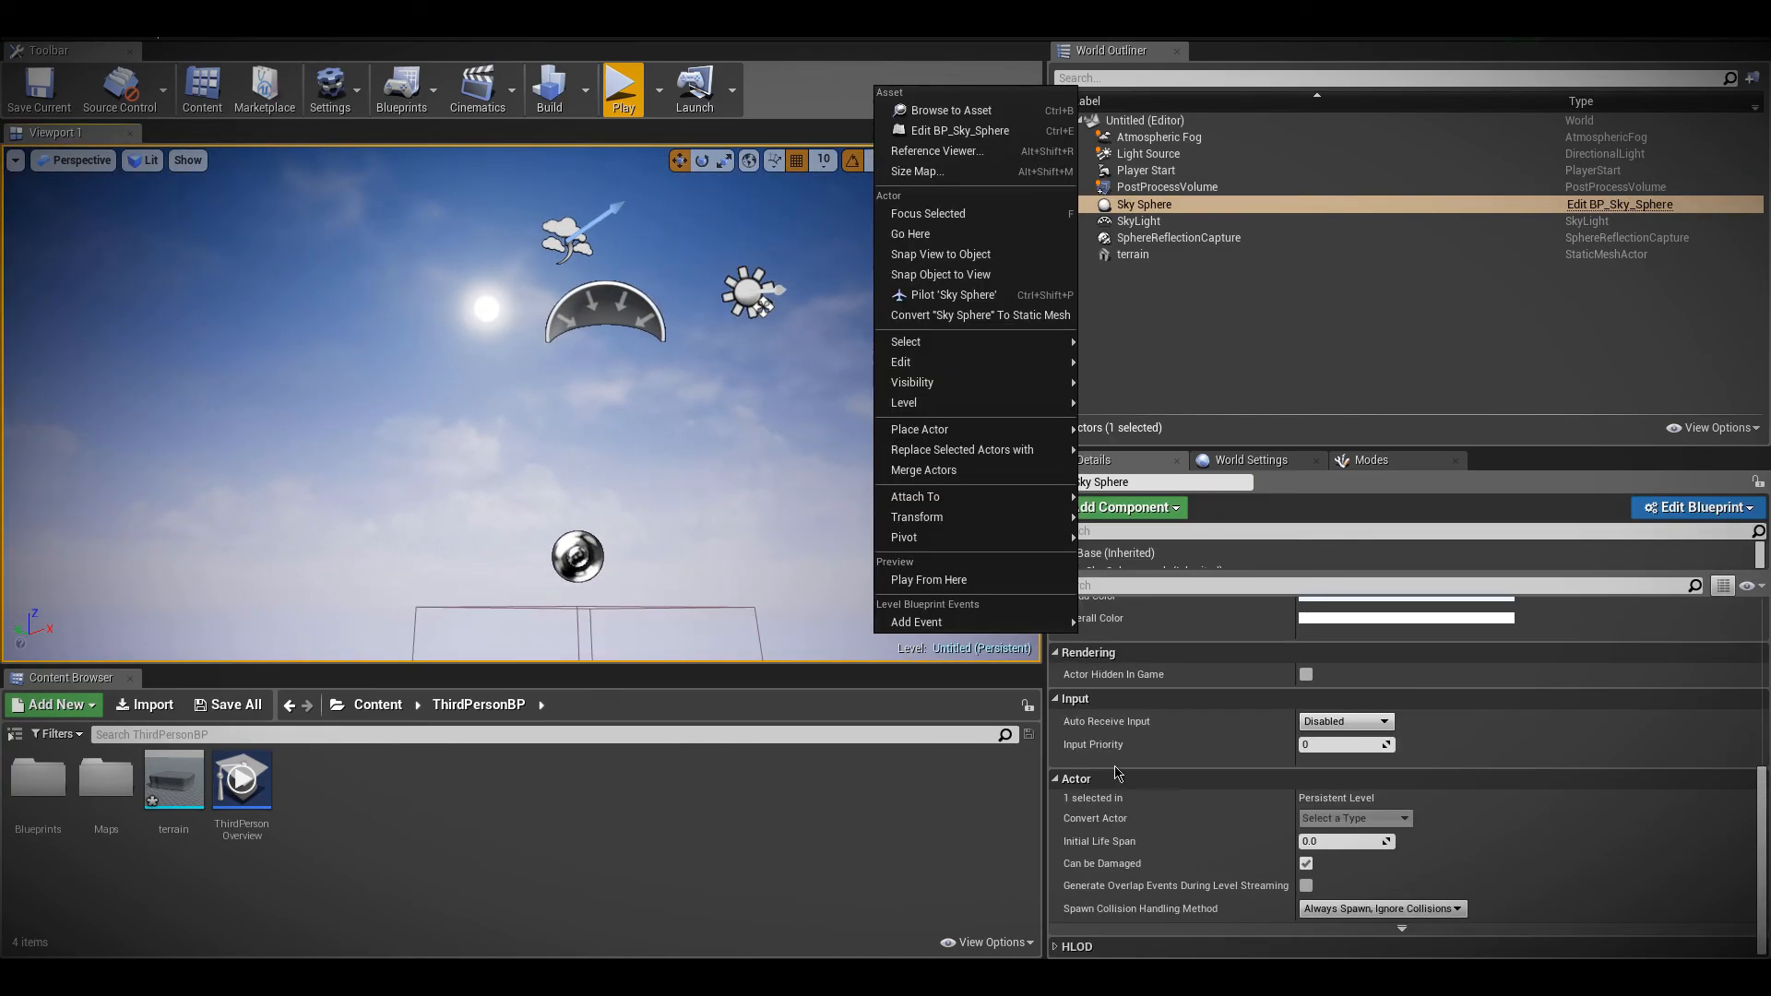
{"action": "left_click", "coordinate": [1164, 187]}
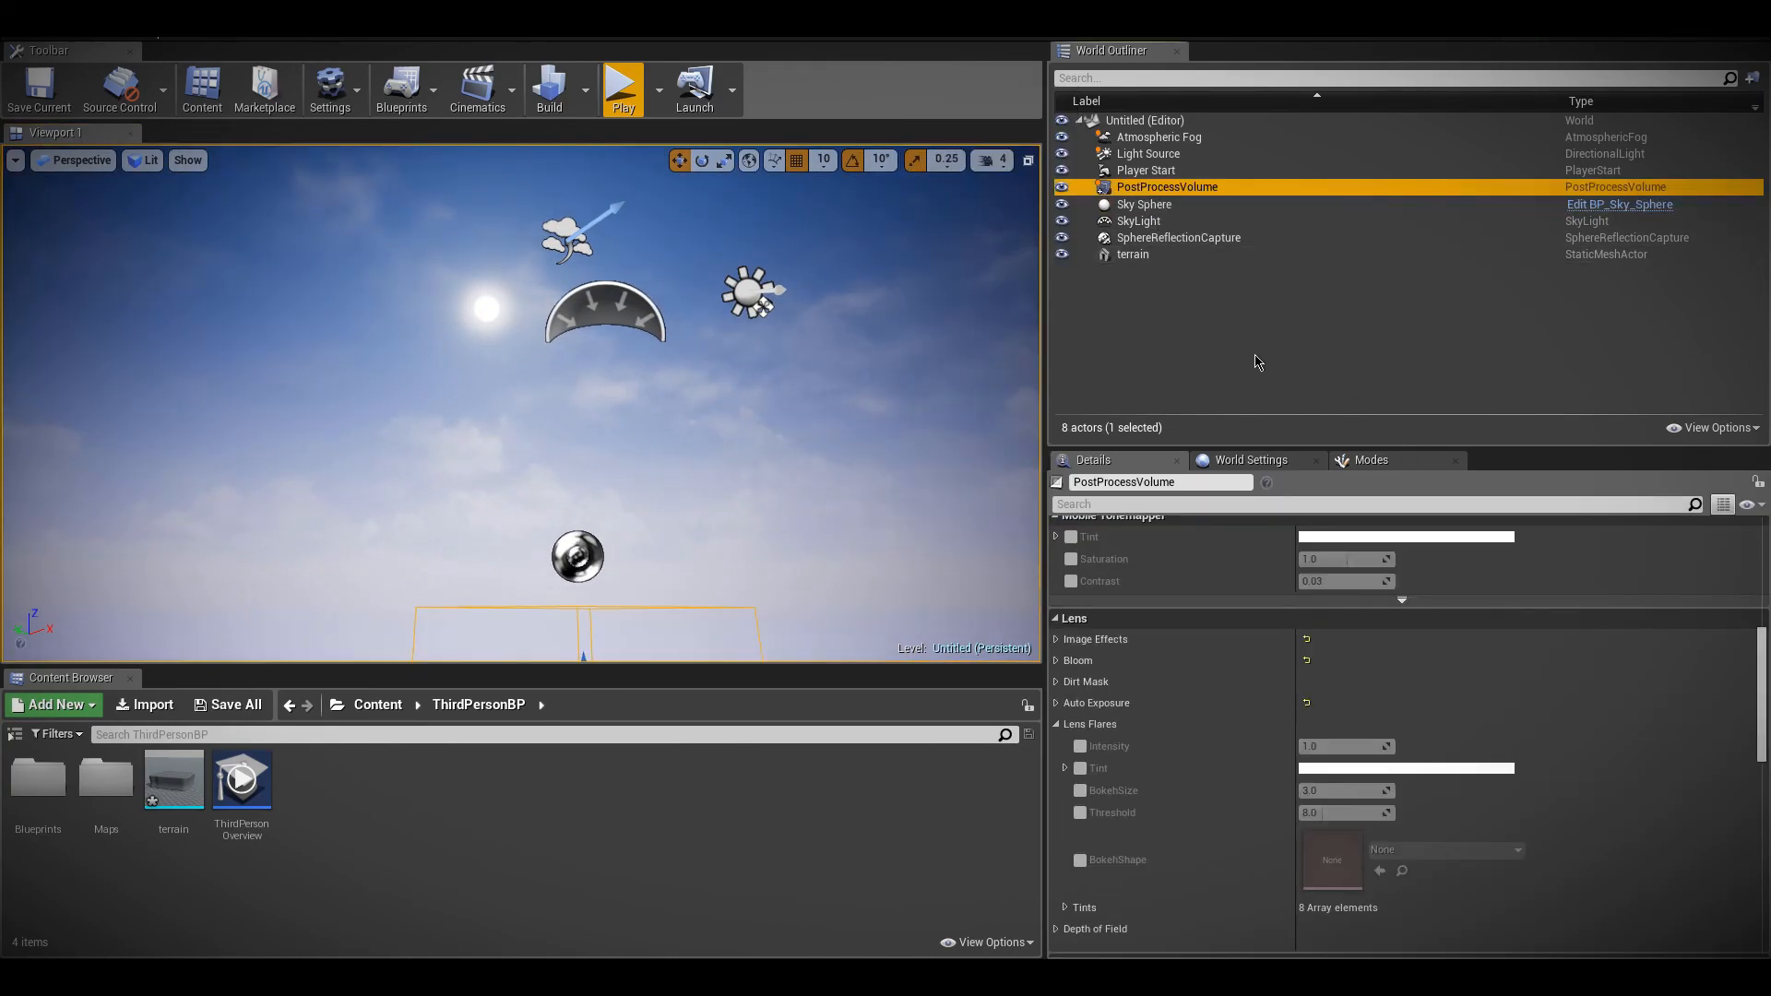
{"action": "scroll", "coordinate": [1122, 798], "scroll_direction": "down", "scroll_amount": 4}
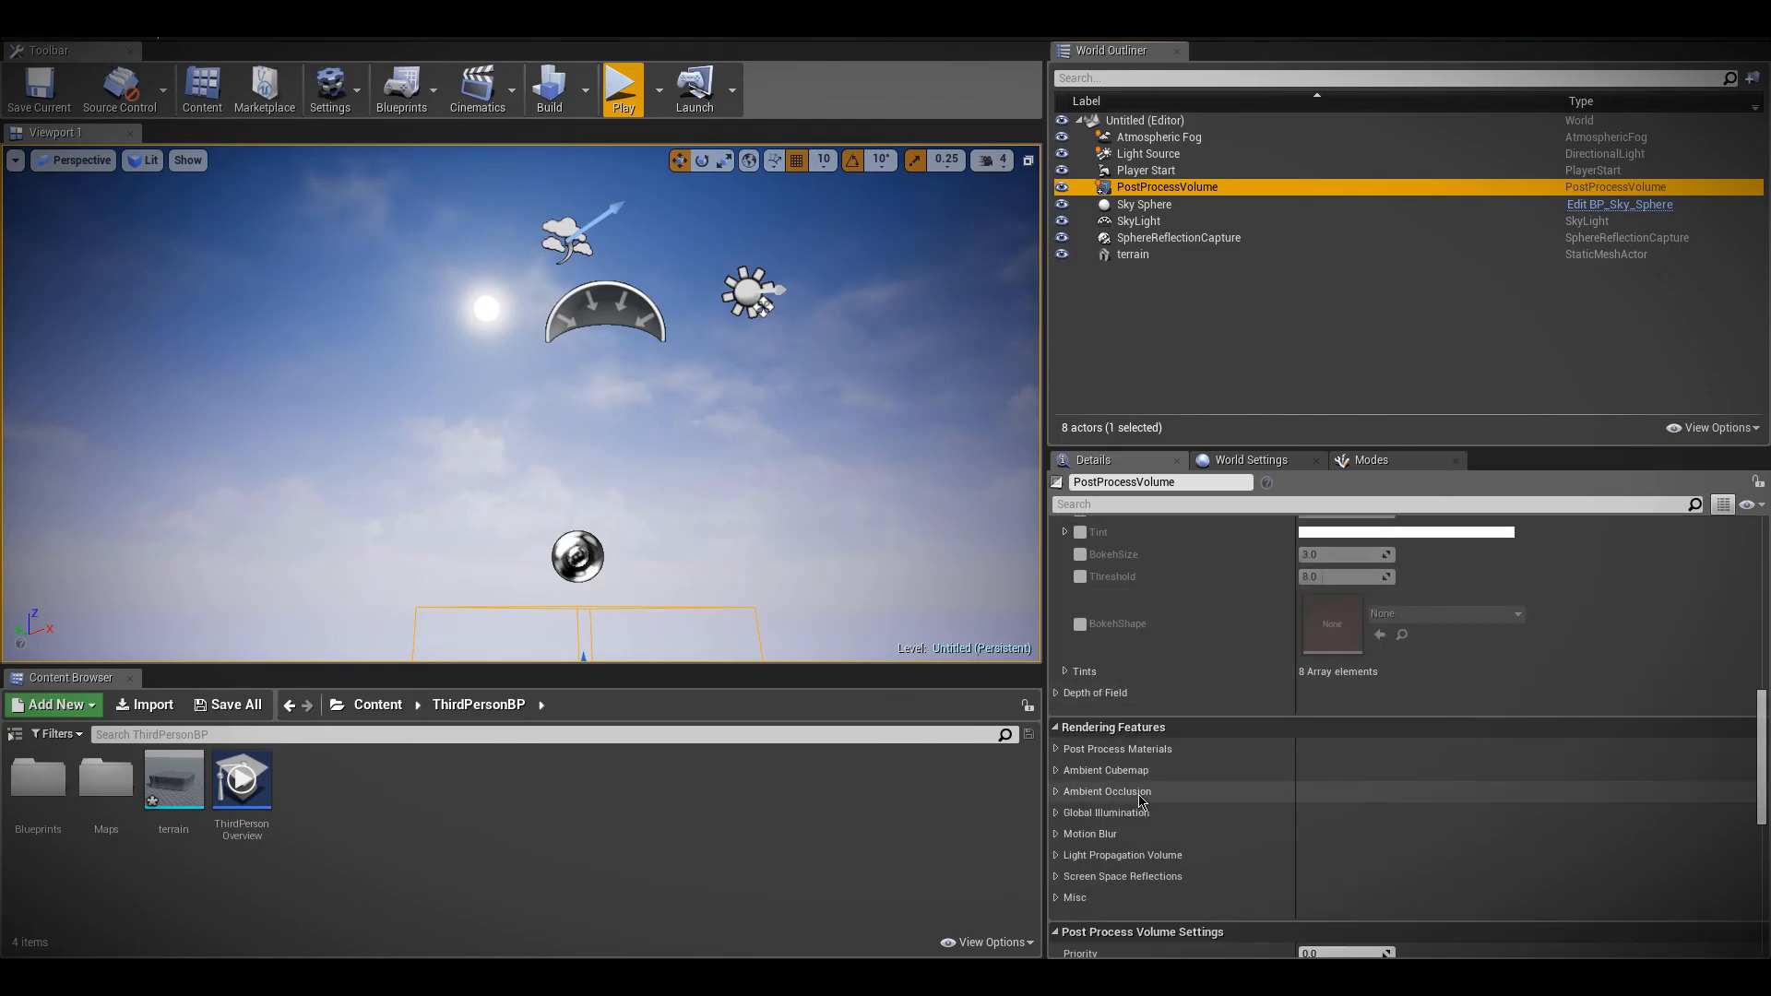
{"action": "scroll", "coordinate": [1089, 674], "scroll_direction": "up", "scroll_amount": 3}
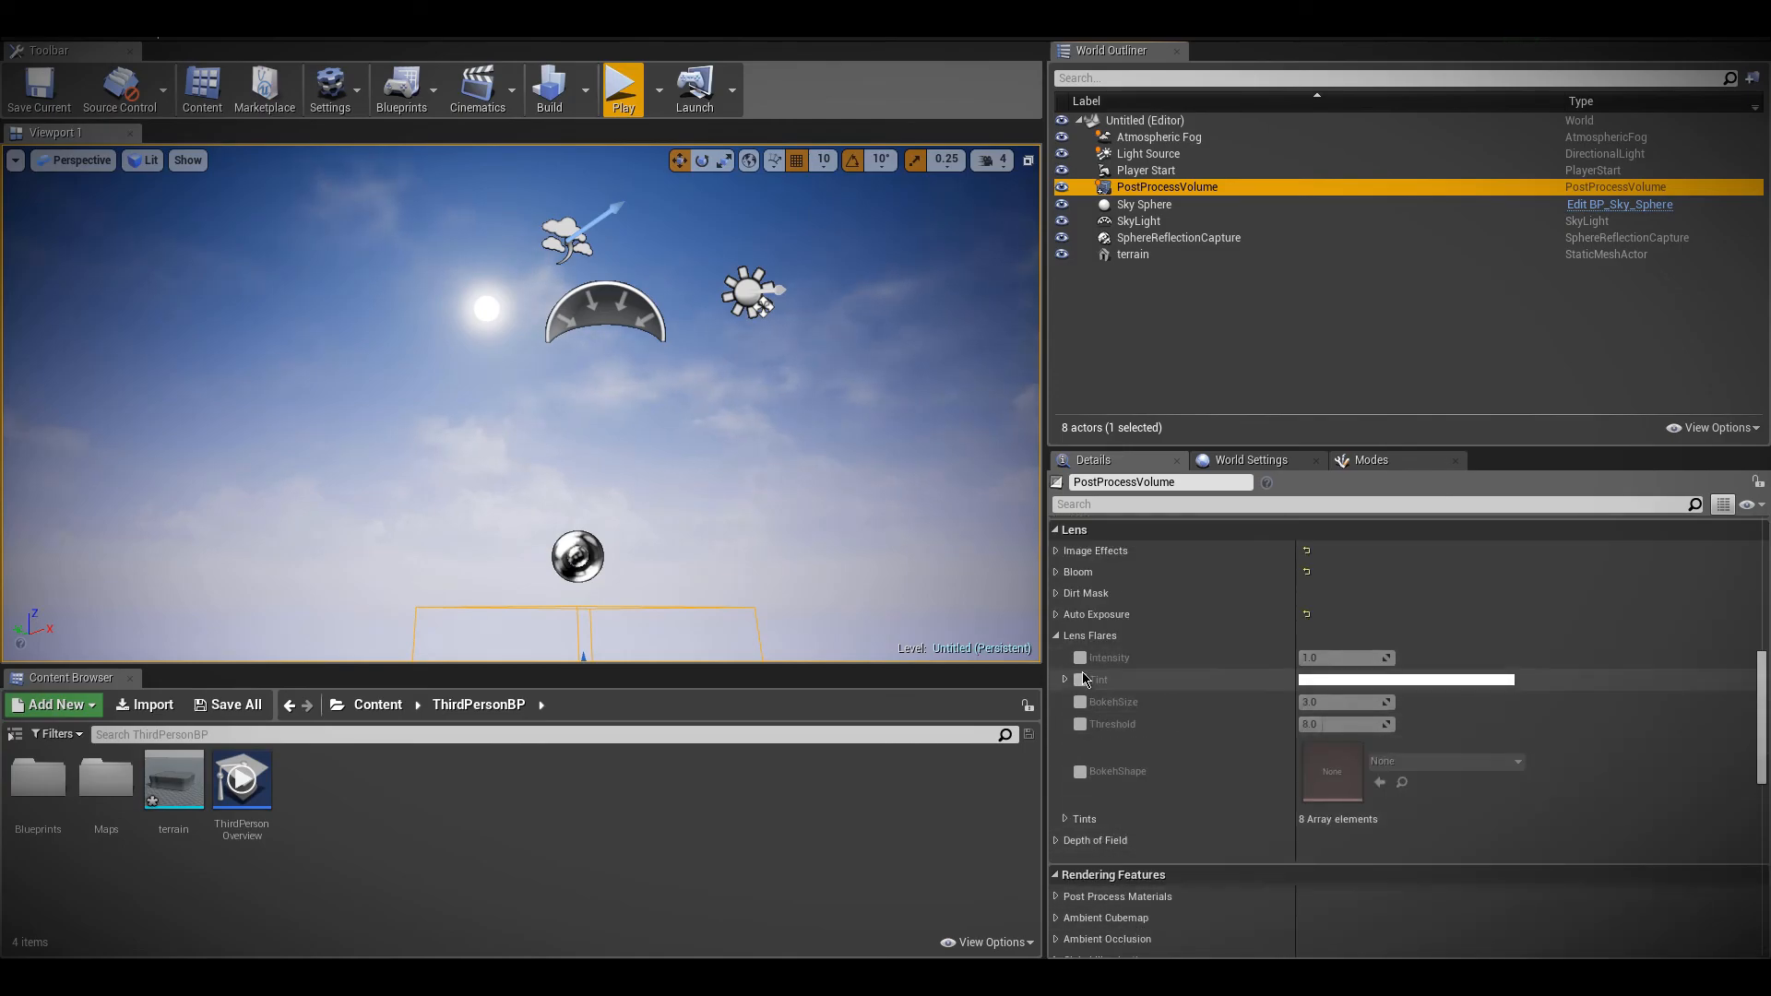
{"action": "left_click", "coordinate": [1080, 658]}
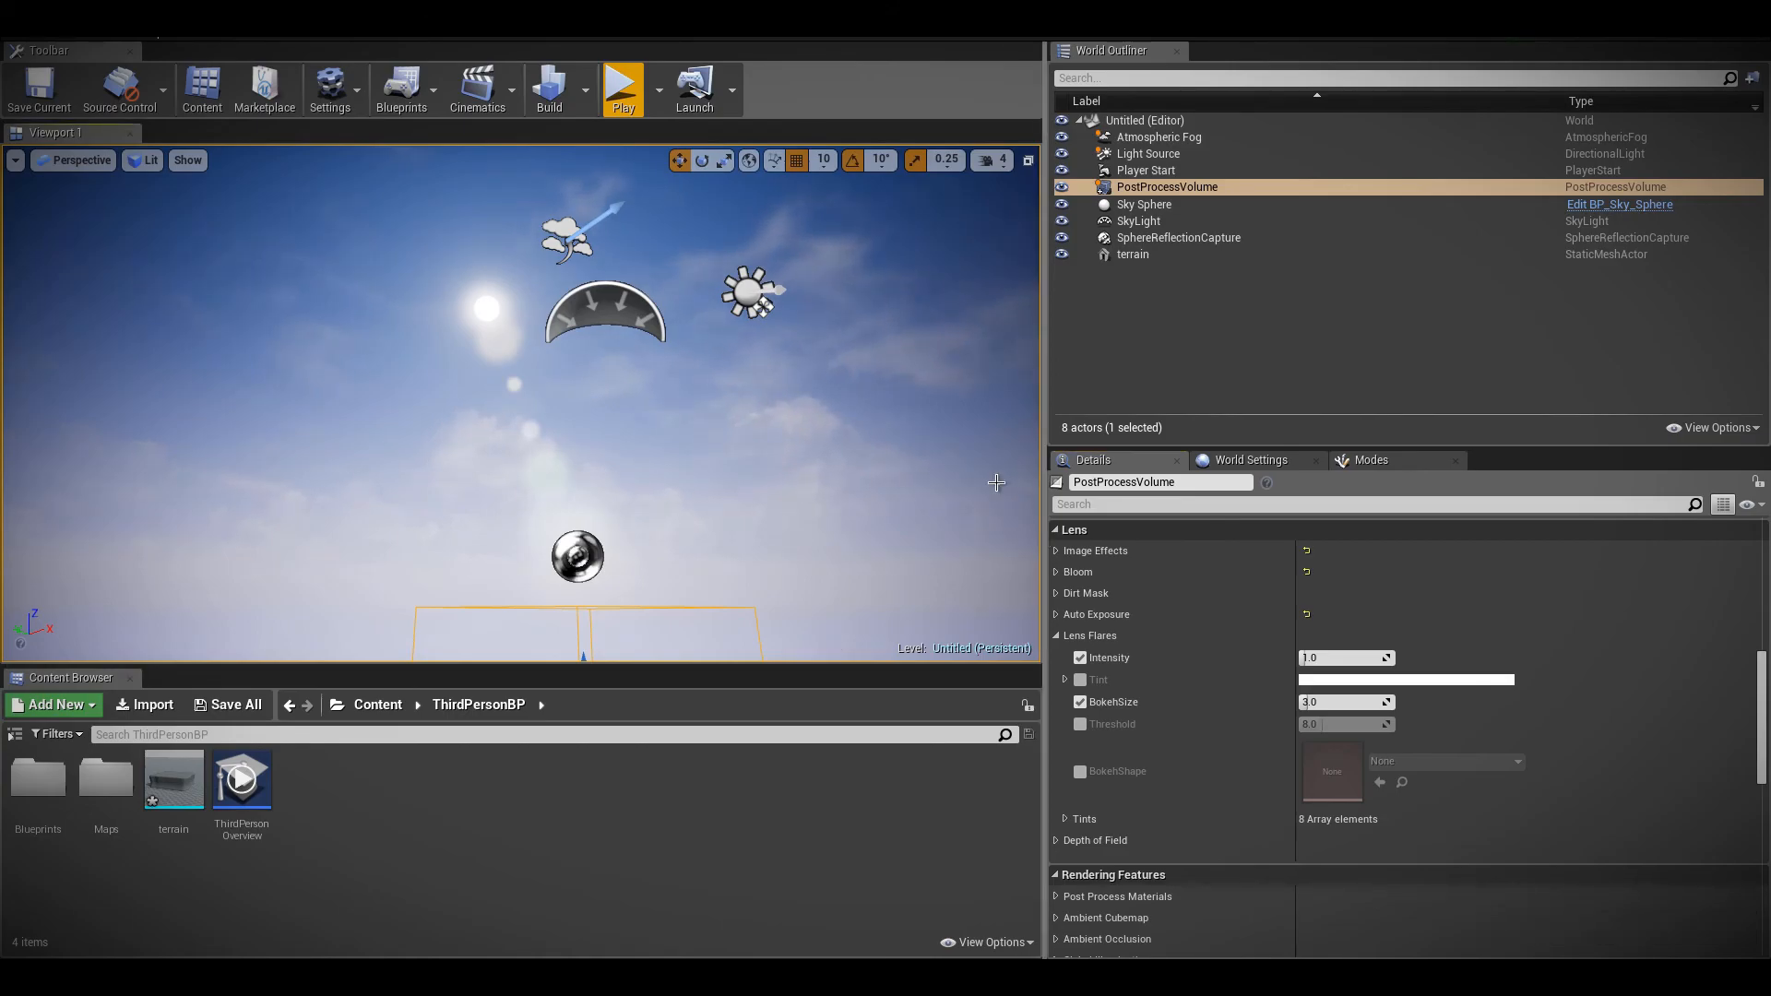
Enable the lens flare BokehShape override and assign the DefaultBokeh texture to it
{"action": "left_click", "coordinate": [1080, 772]}
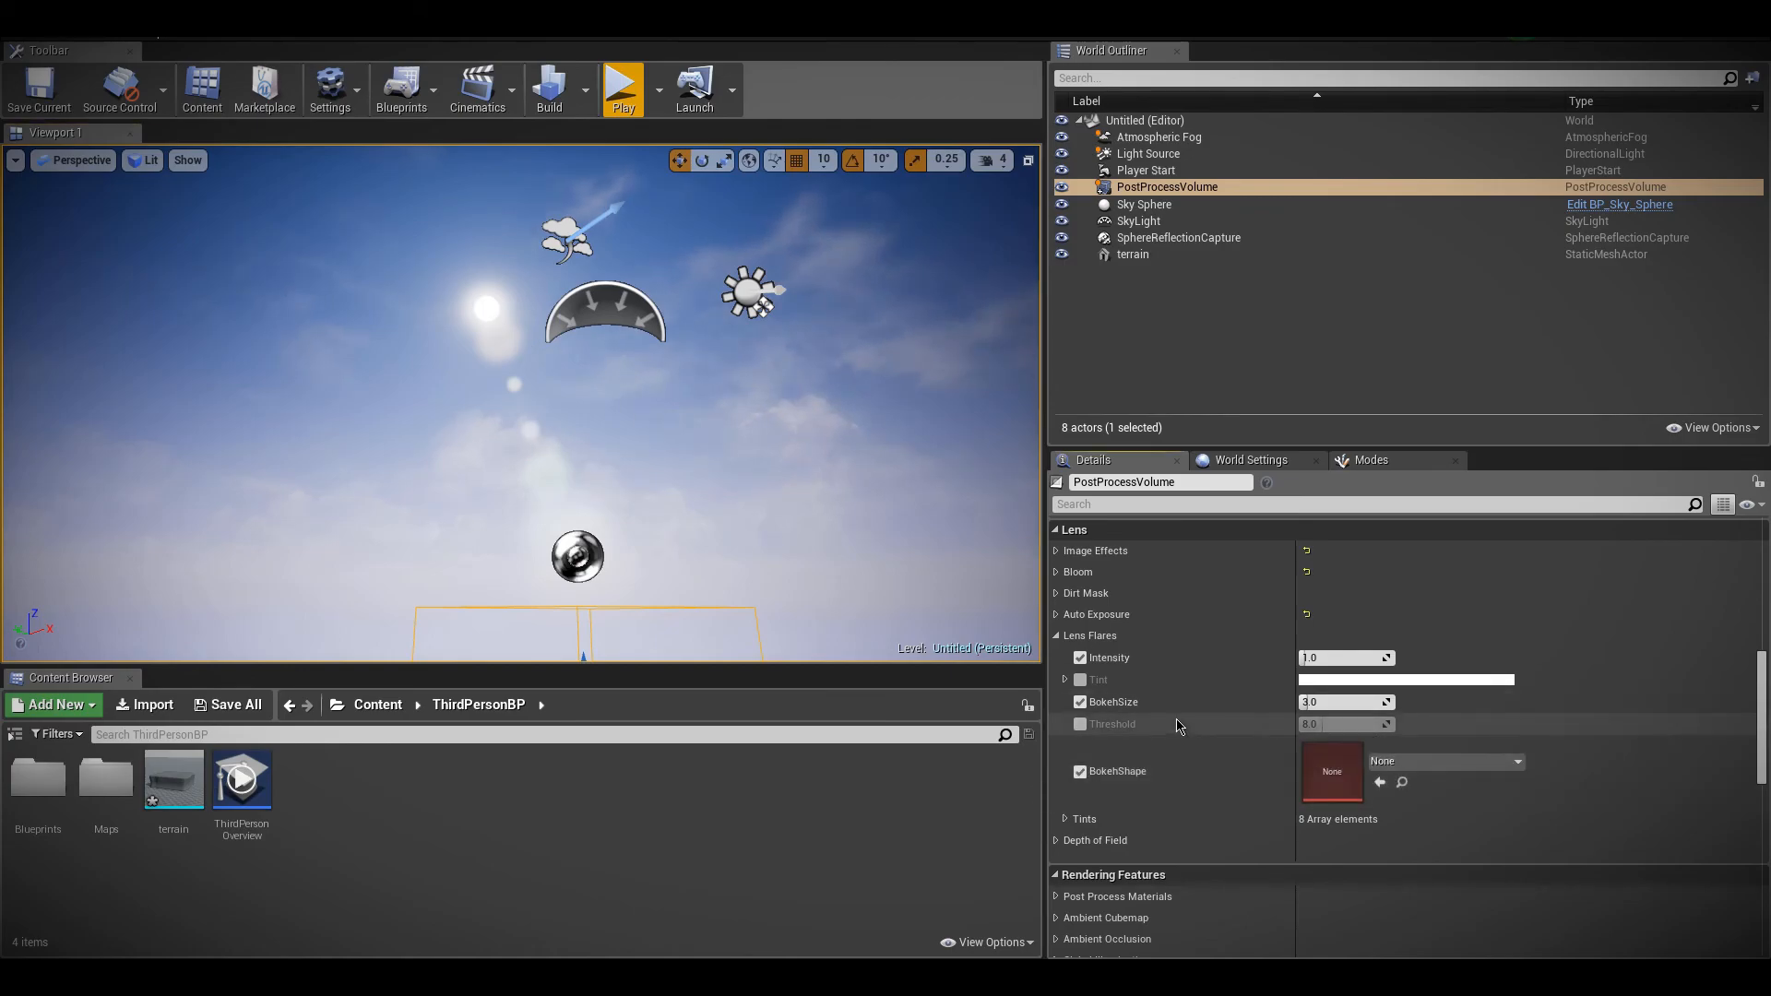
{"action": "left_click", "coordinate": [1019, 950]}
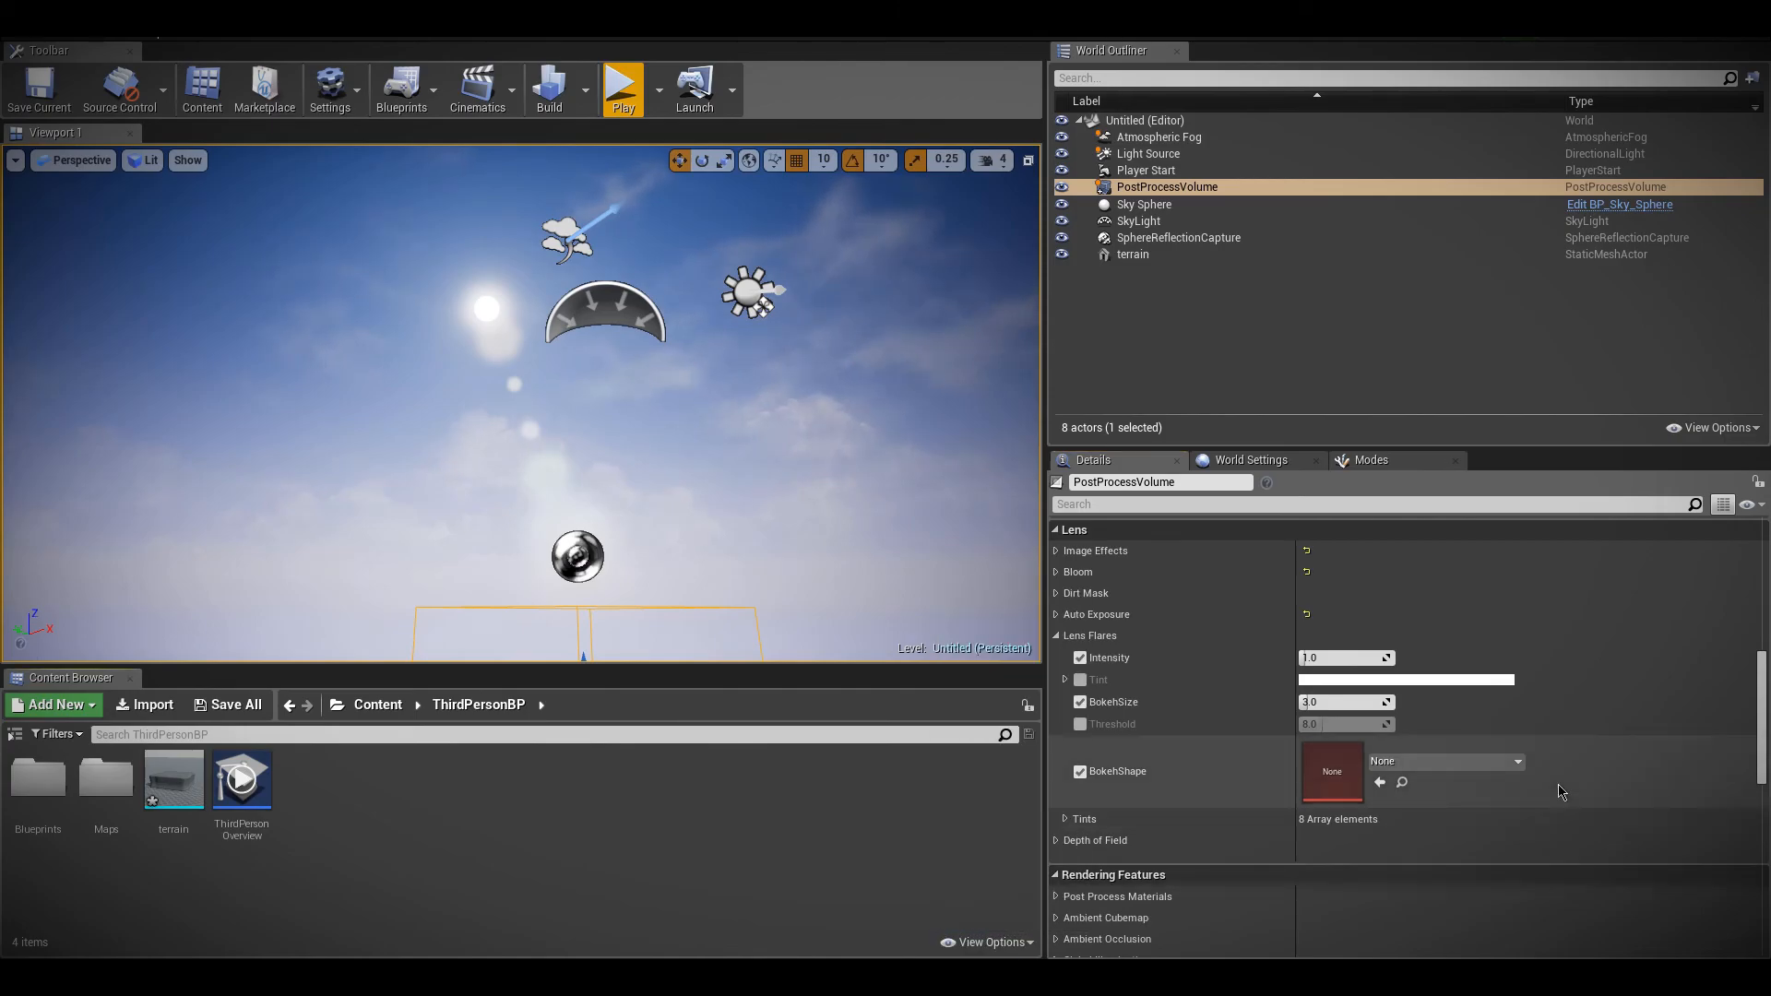
{"action": "left_click", "coordinate": [1452, 761]}
{"action": "type", "text": "bokeh"}
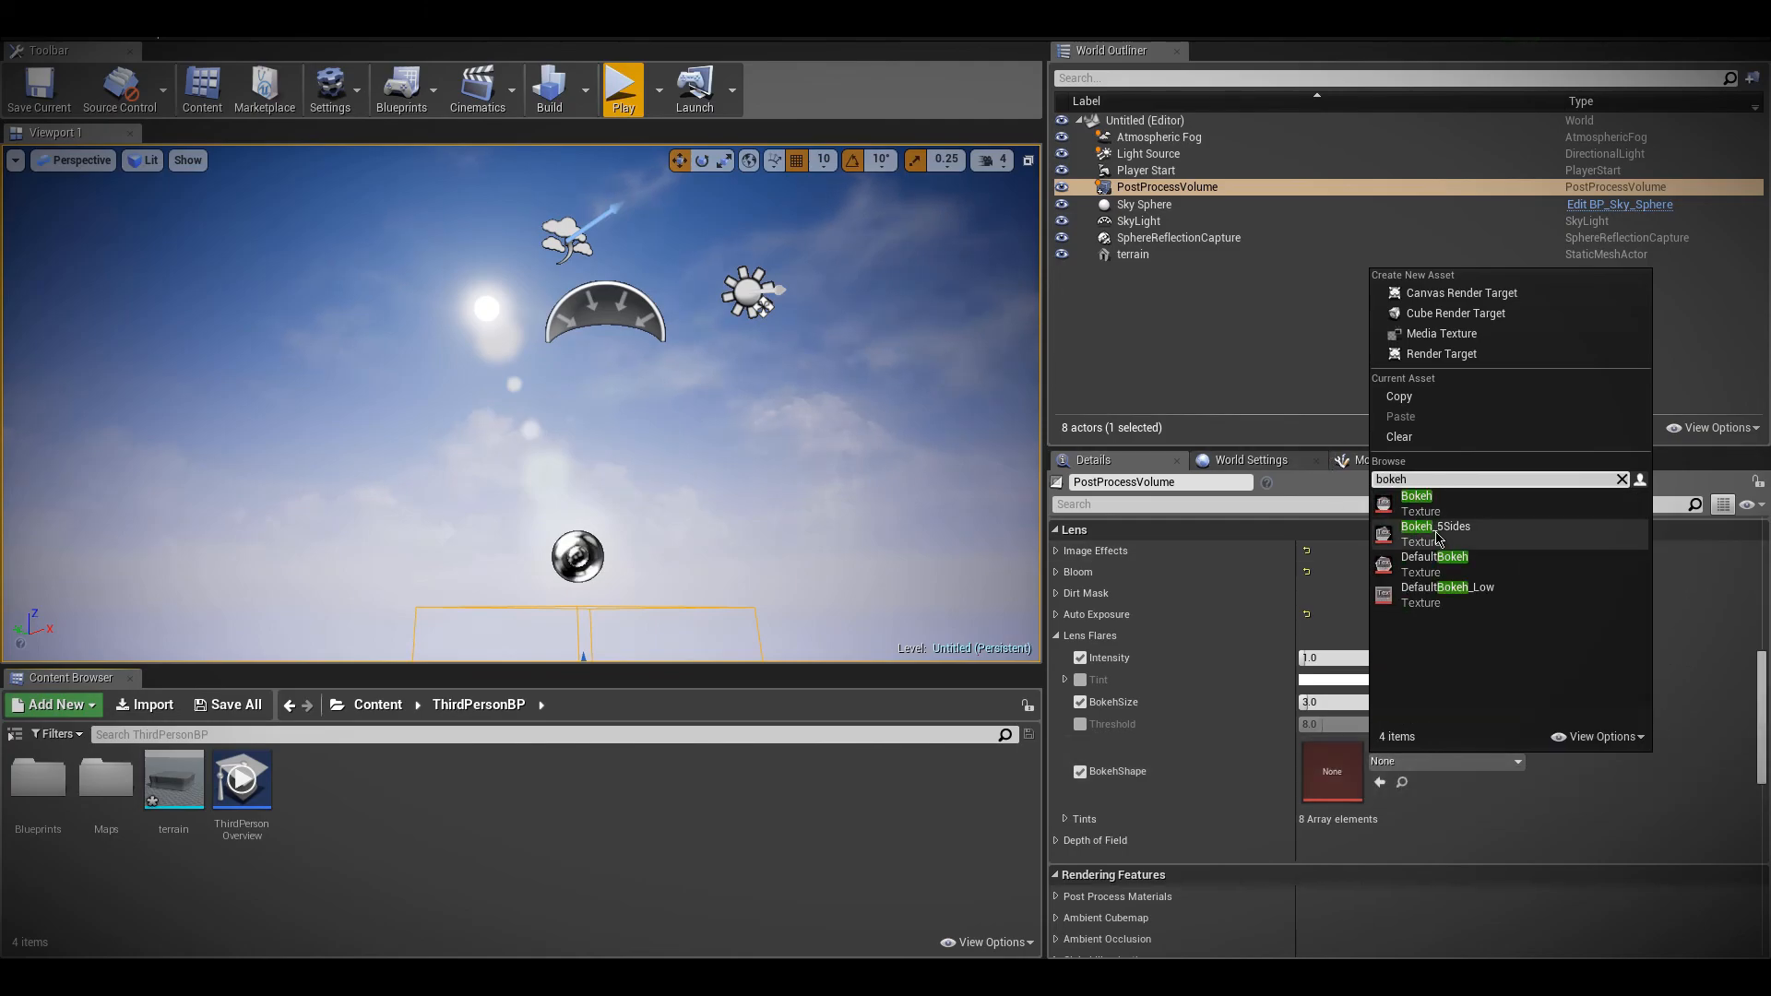
{"action": "left_click", "coordinate": [1449, 577]}
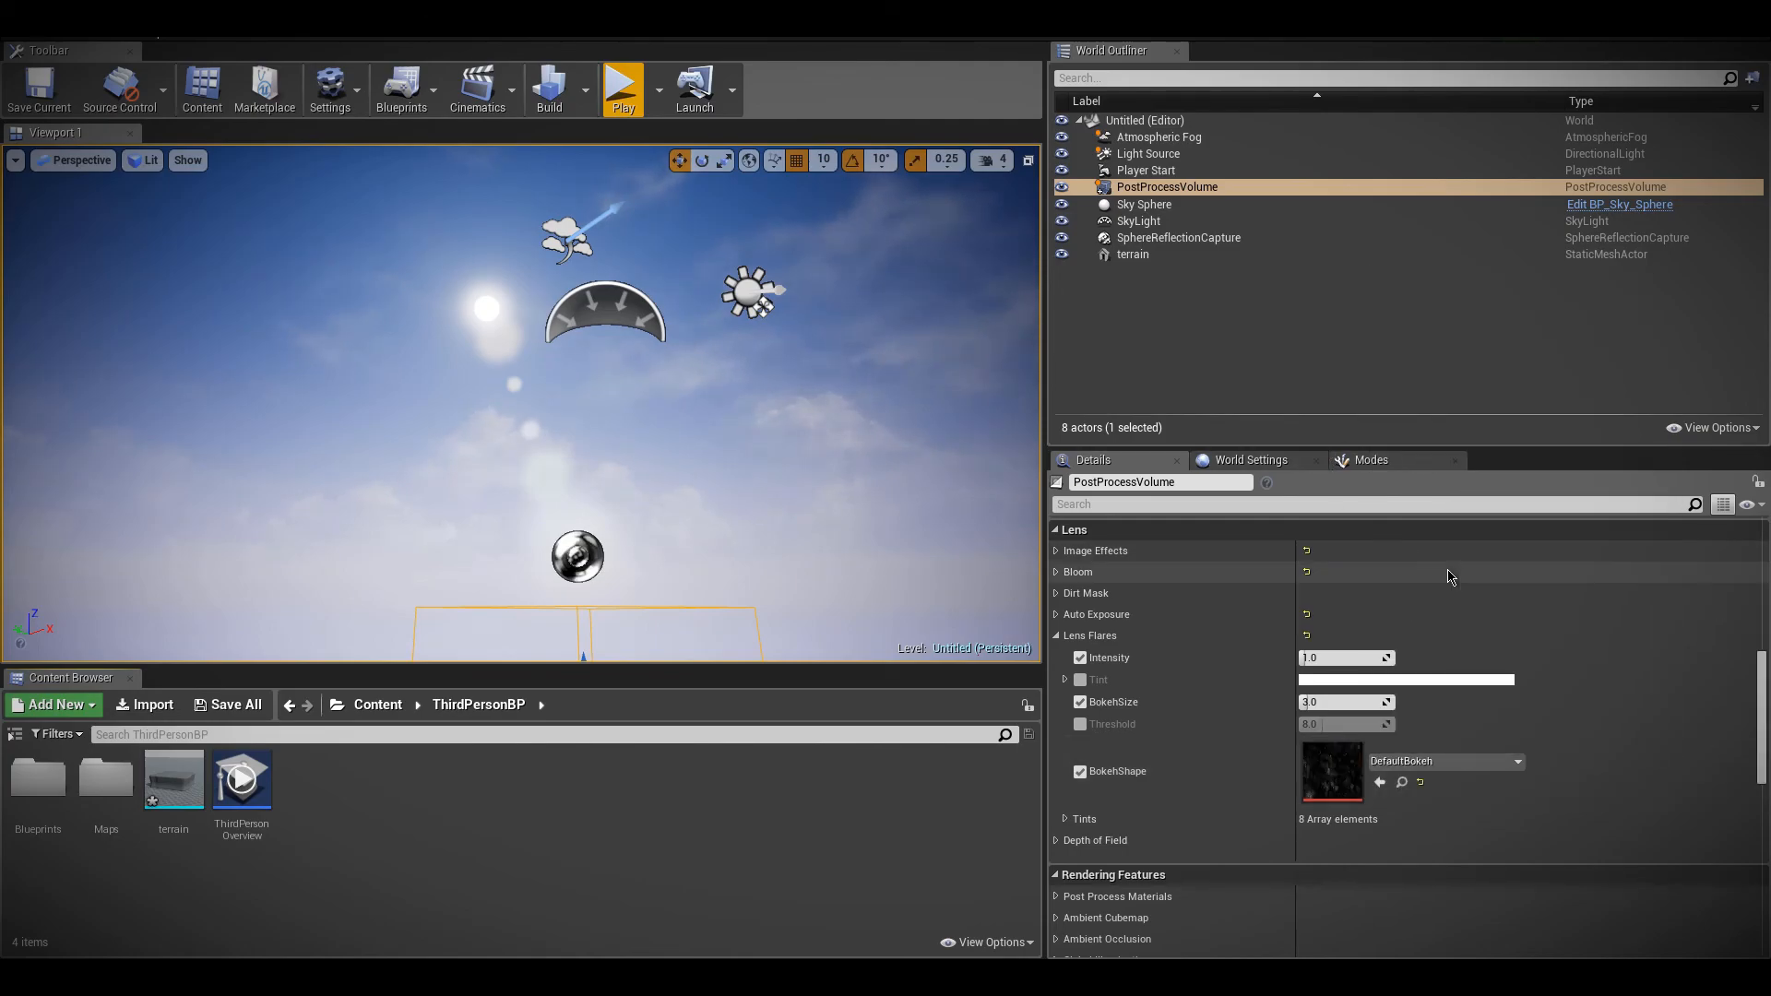
Switch the BokehShape to the Bokeh texture, raise BokehSize to about 6.67 and view the flares around the sun
{"action": "left_click", "coordinate": [1413, 760]}
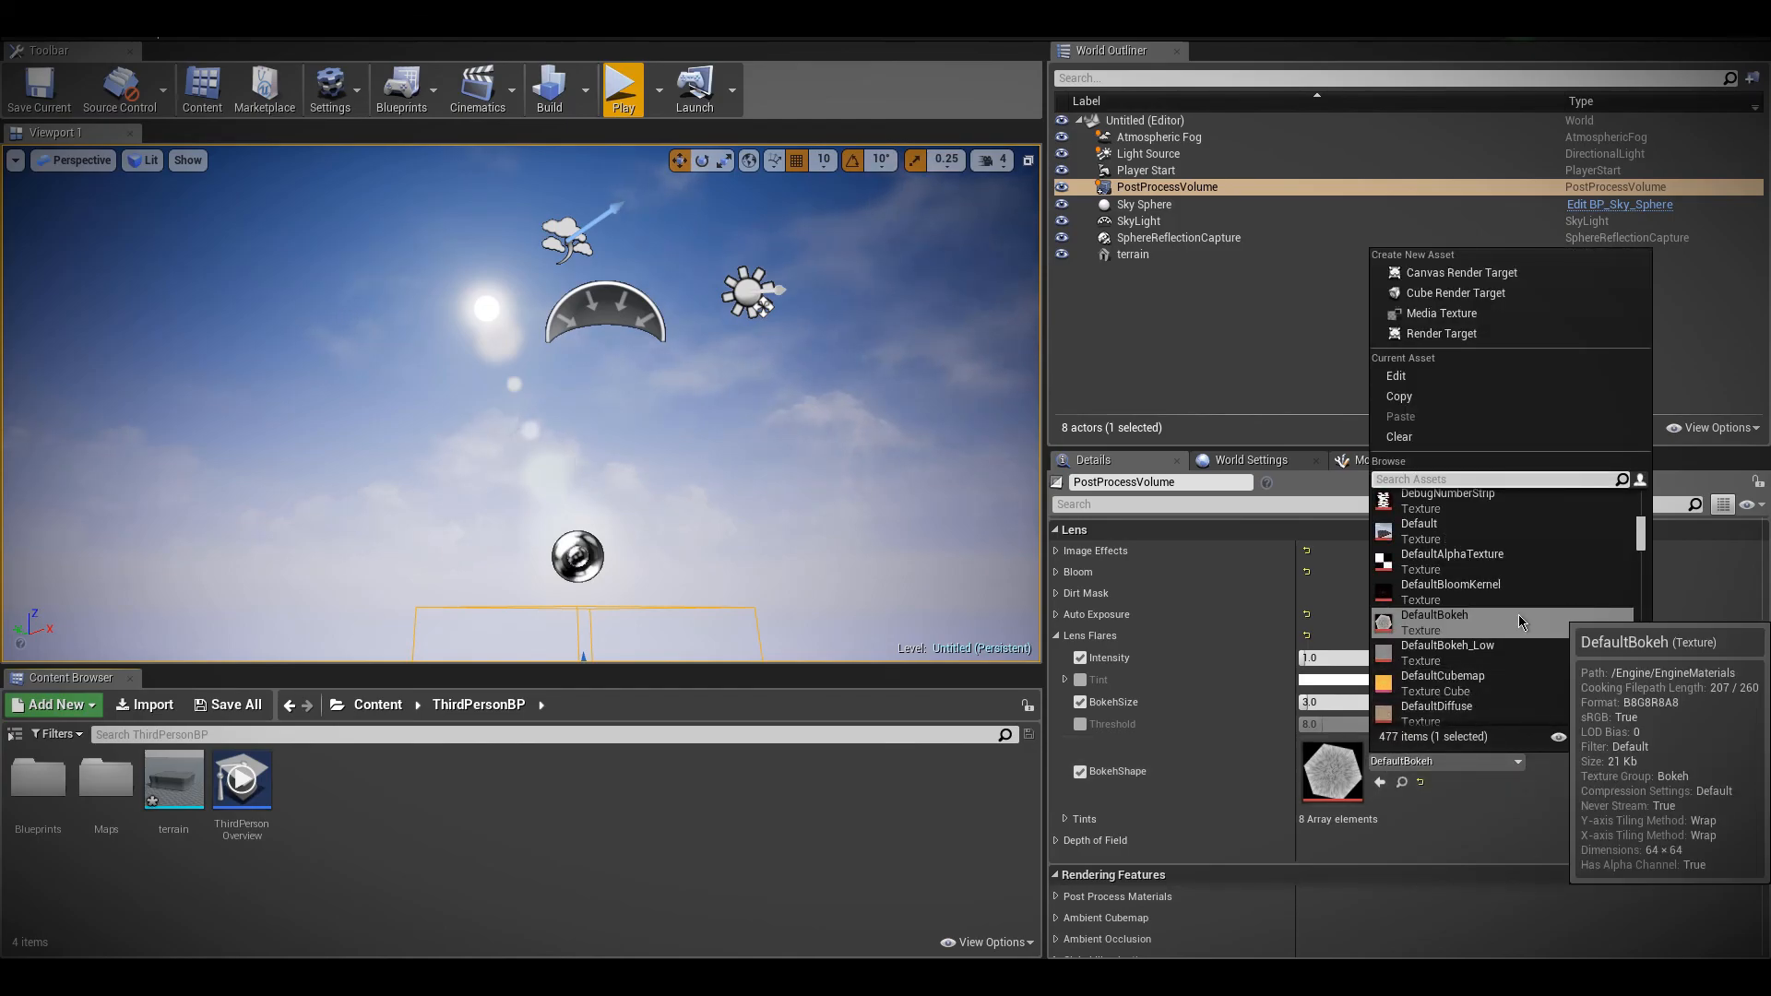
{"action": "type", "text": "le"}
{"action": "key", "text": "BackSpace"}
{"action": "key", "text": "BackSpace"}
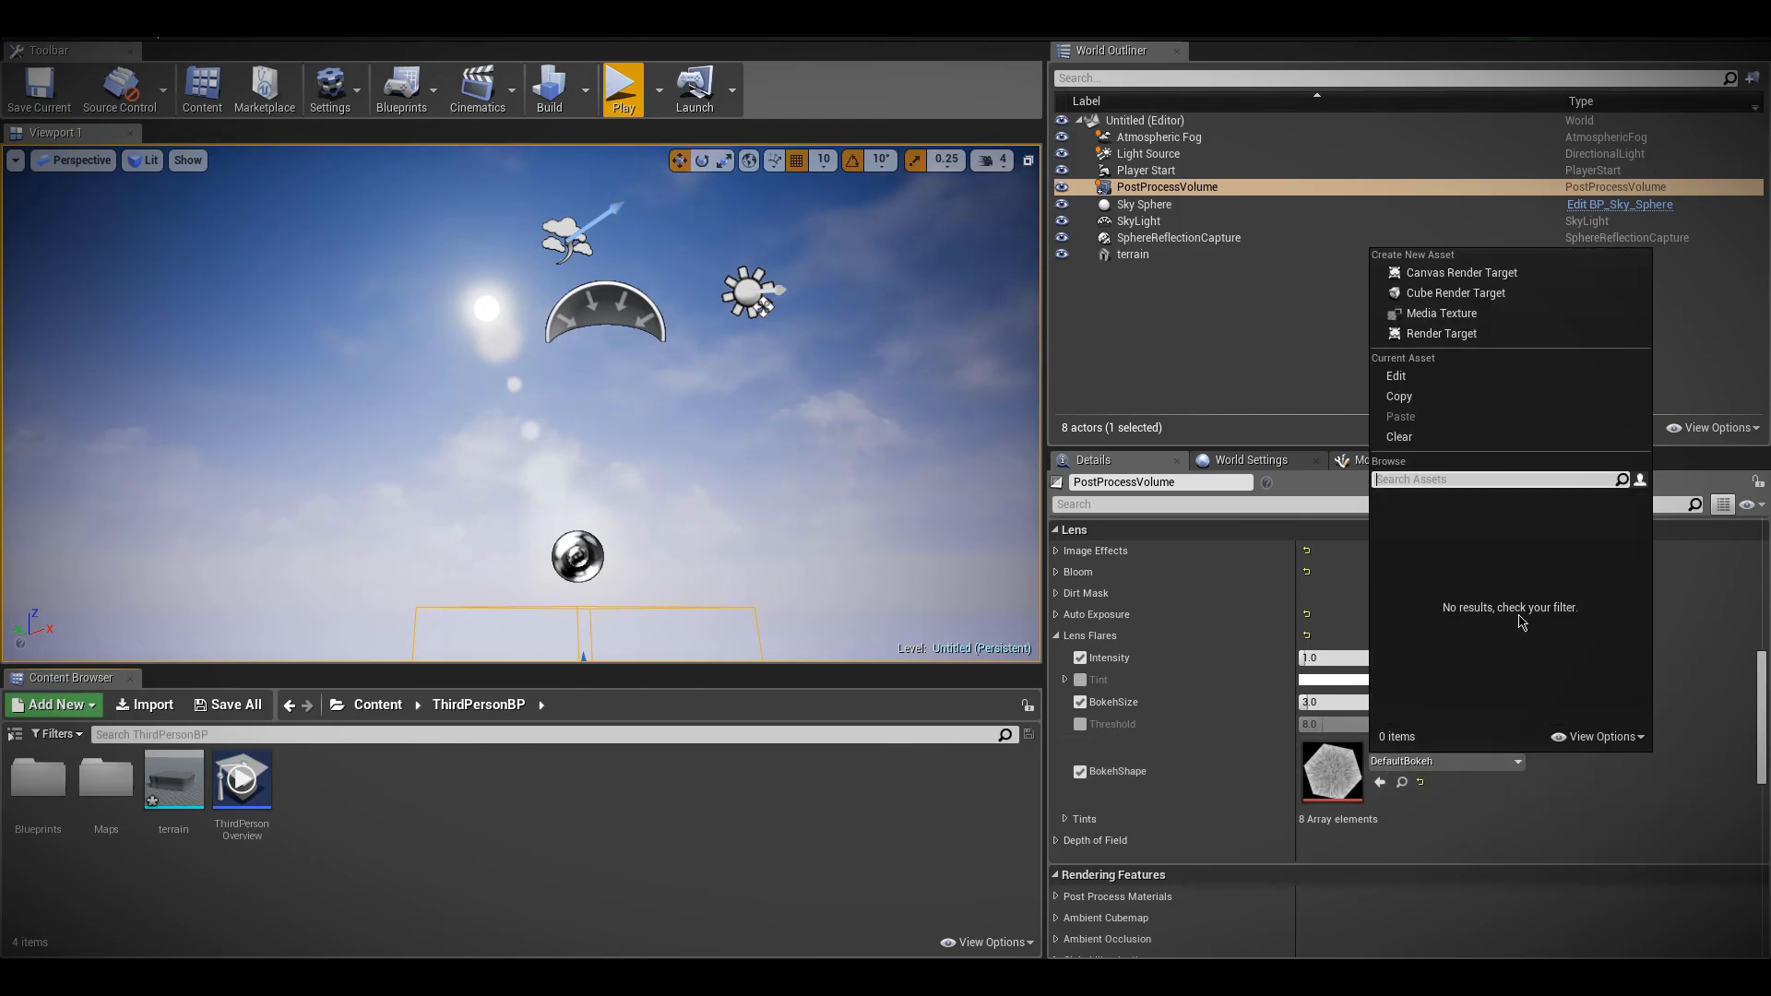
{"action": "type", "text": "boka"}
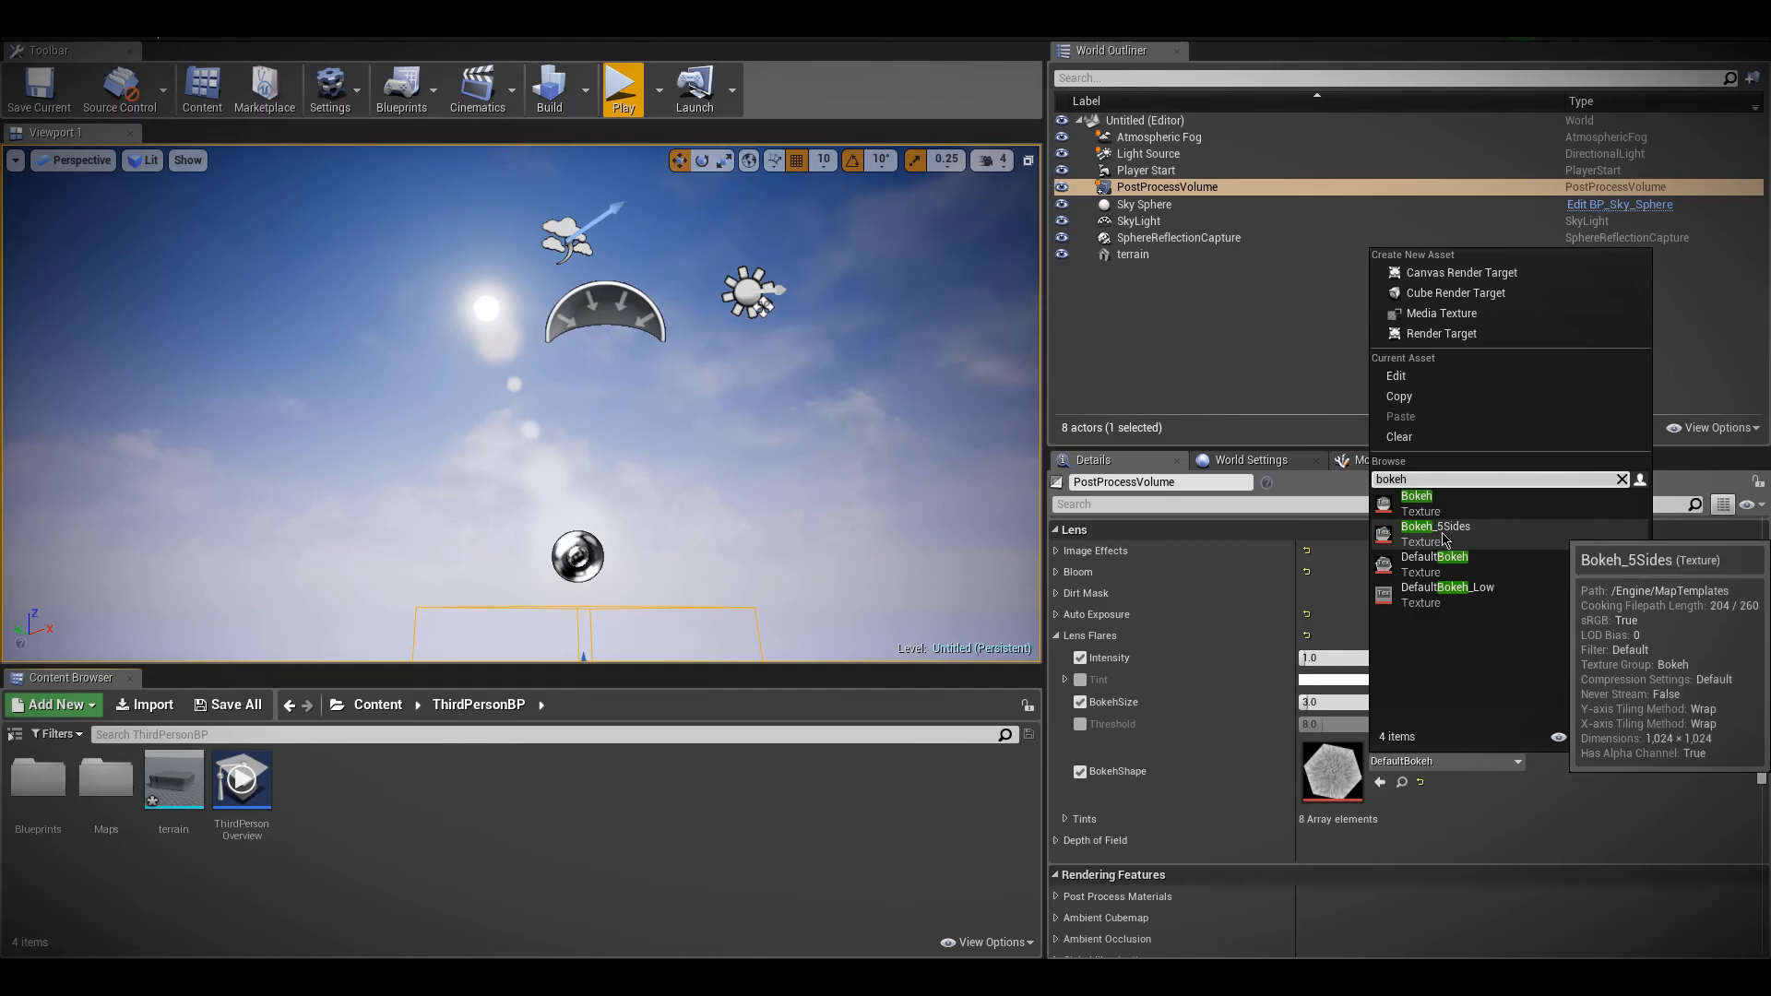
{"action": "left_click", "coordinate": [1417, 503]}
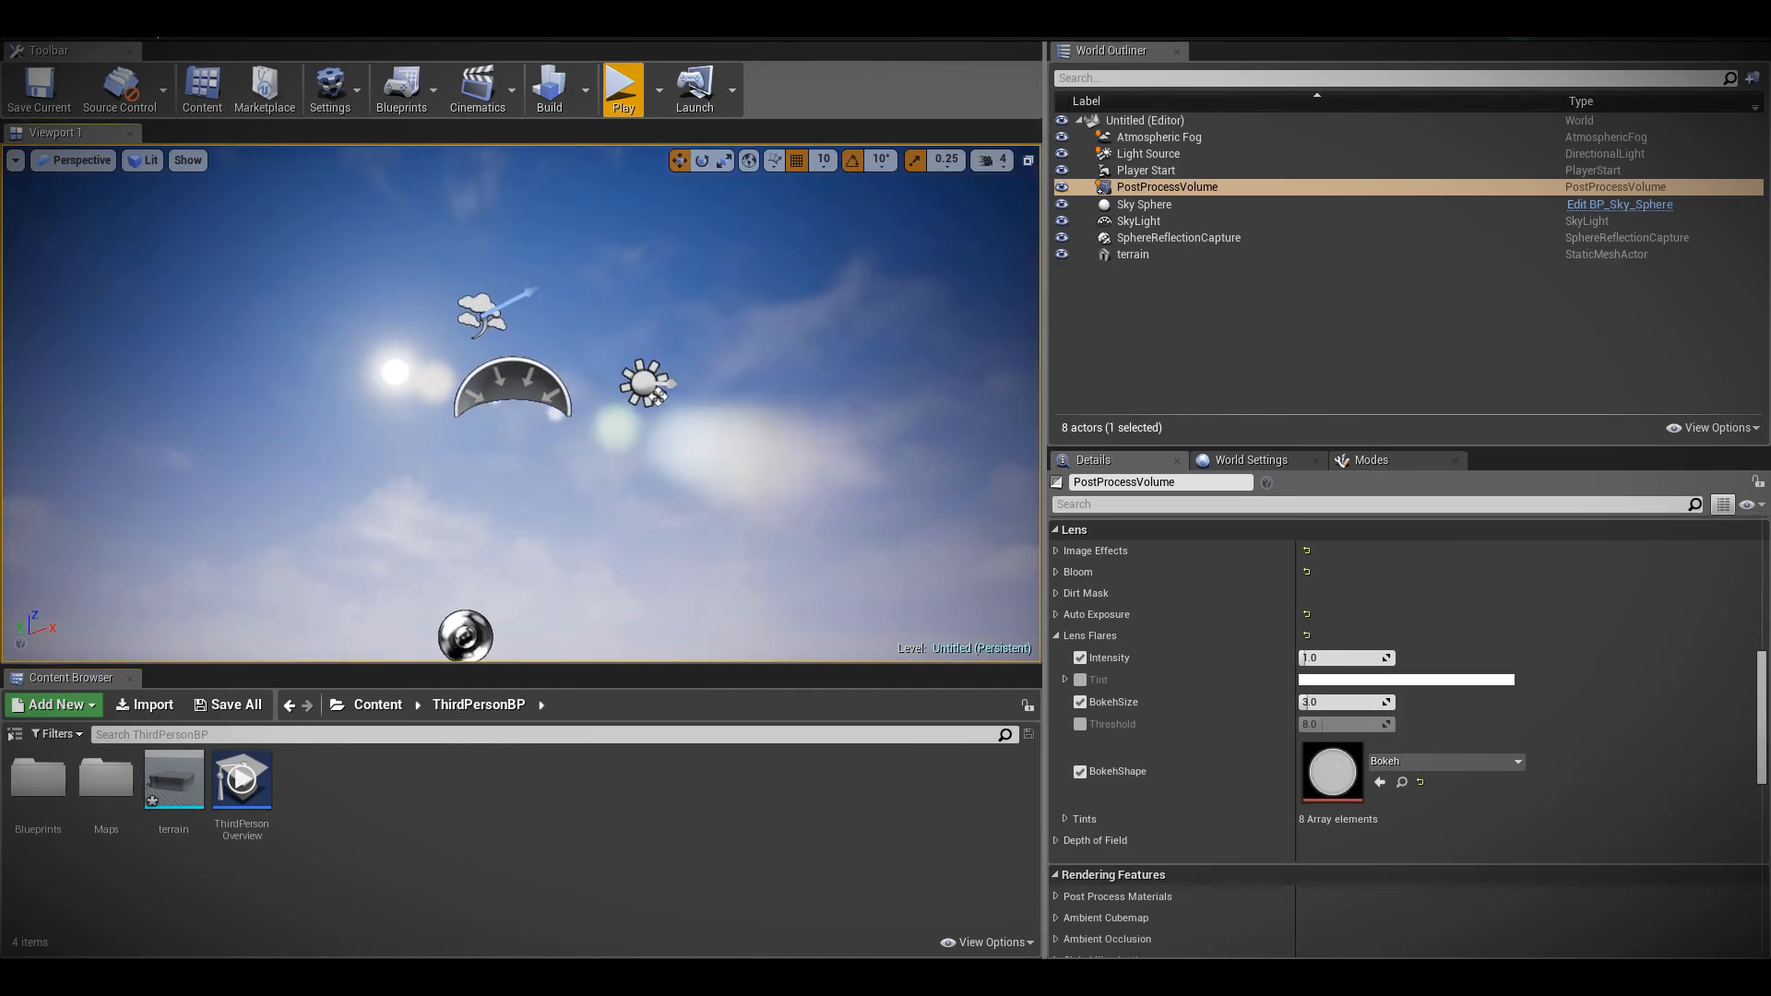
{"action": "left_click_drag", "start_coordinate": [1305, 702], "coordinate": [1329, 700]}
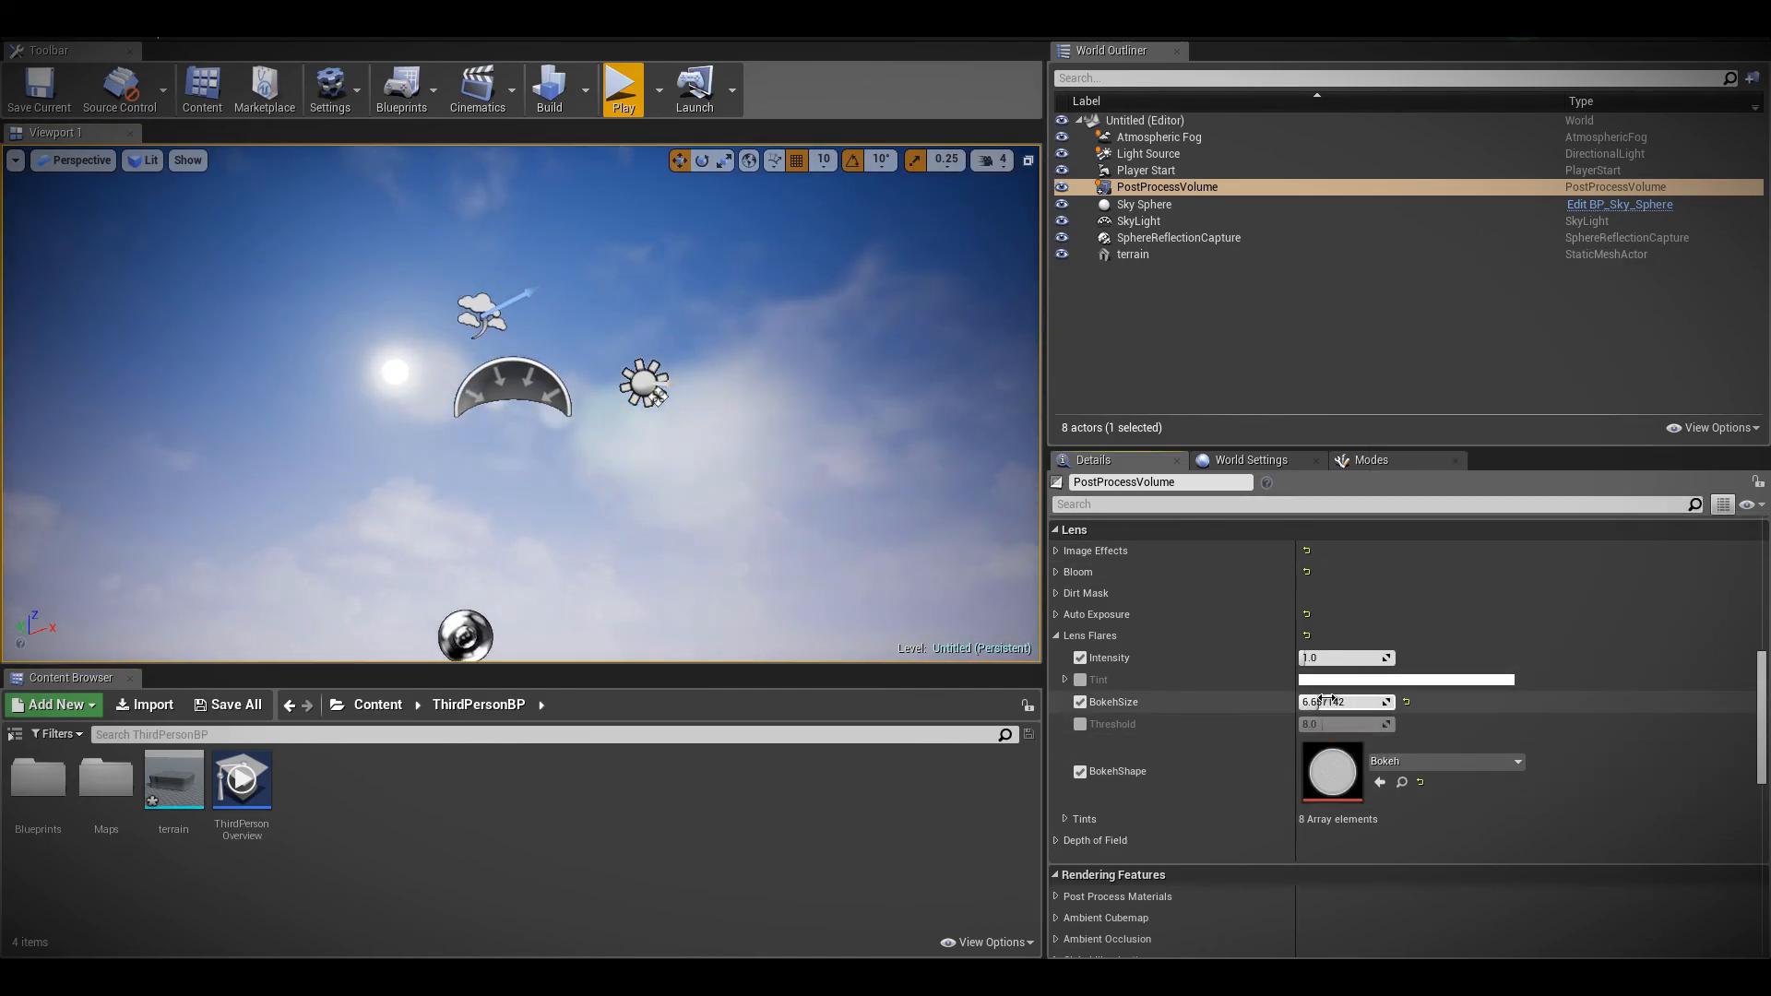
{"action": "right_click_drag", "start_coordinate": [530, 401], "coordinate": [383, 393]}
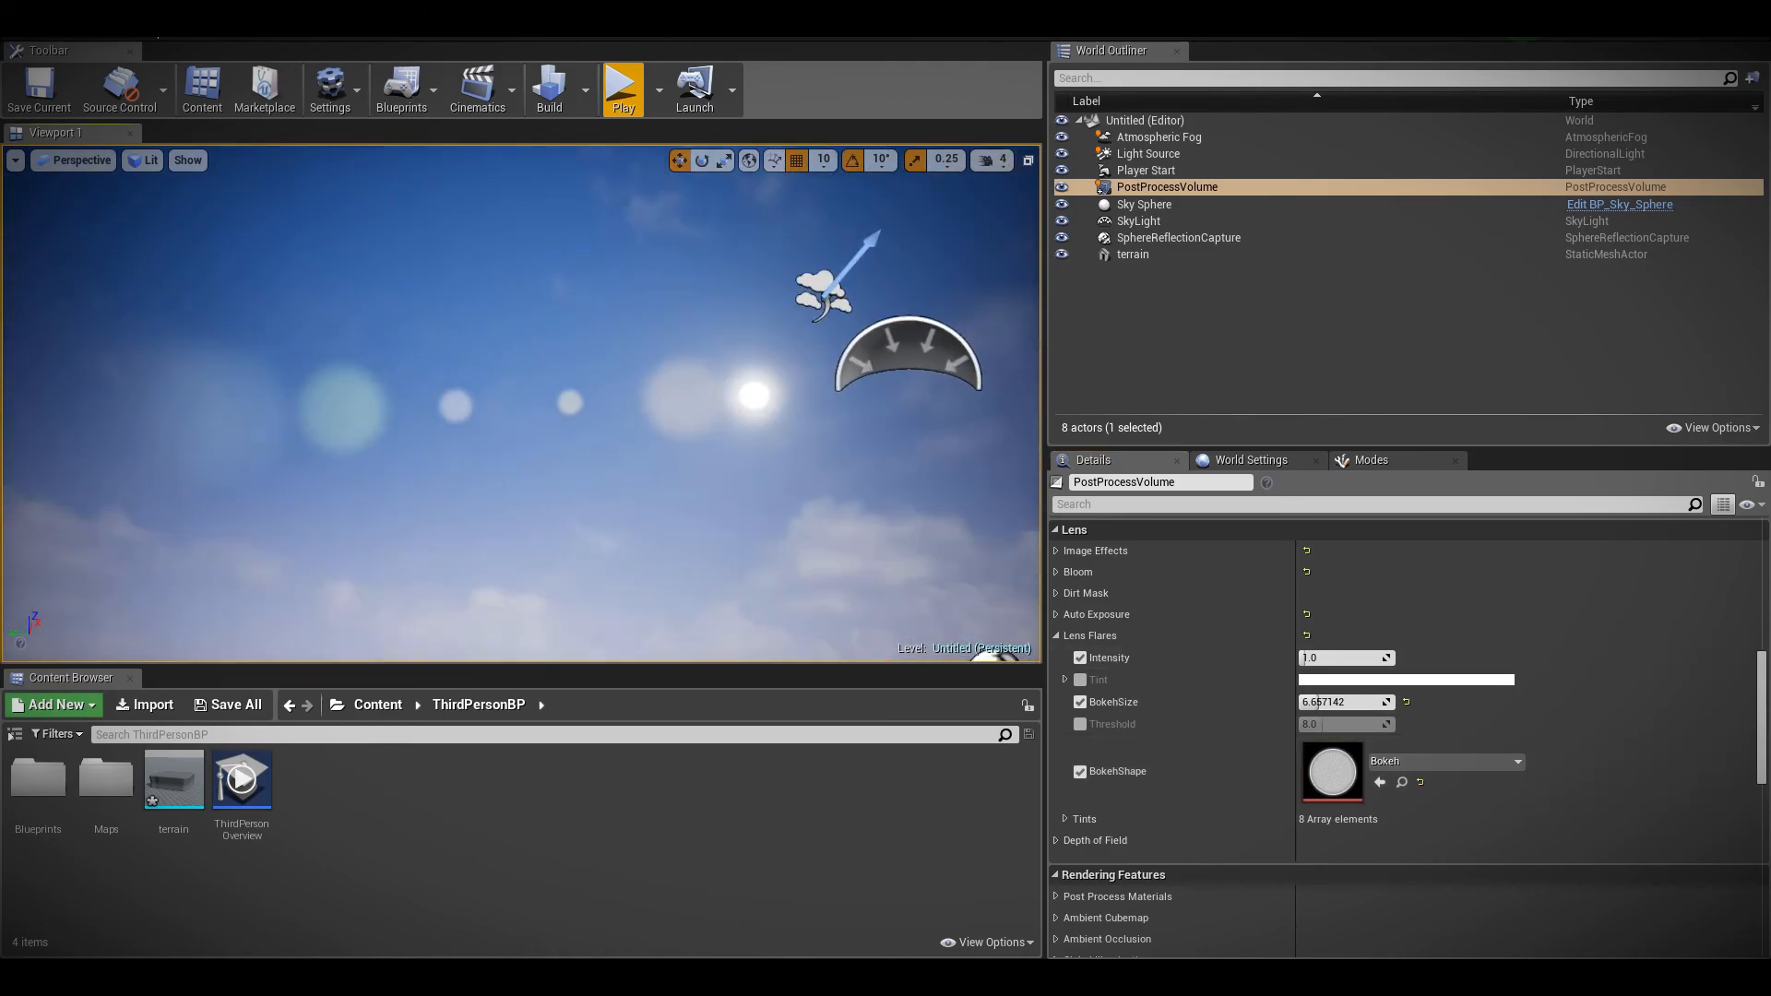
Try the Bokeh_5Sides texture as the BokehShape, then switch it to DefaultBokeh
{"action": "left_click", "coordinate": [1444, 761]}
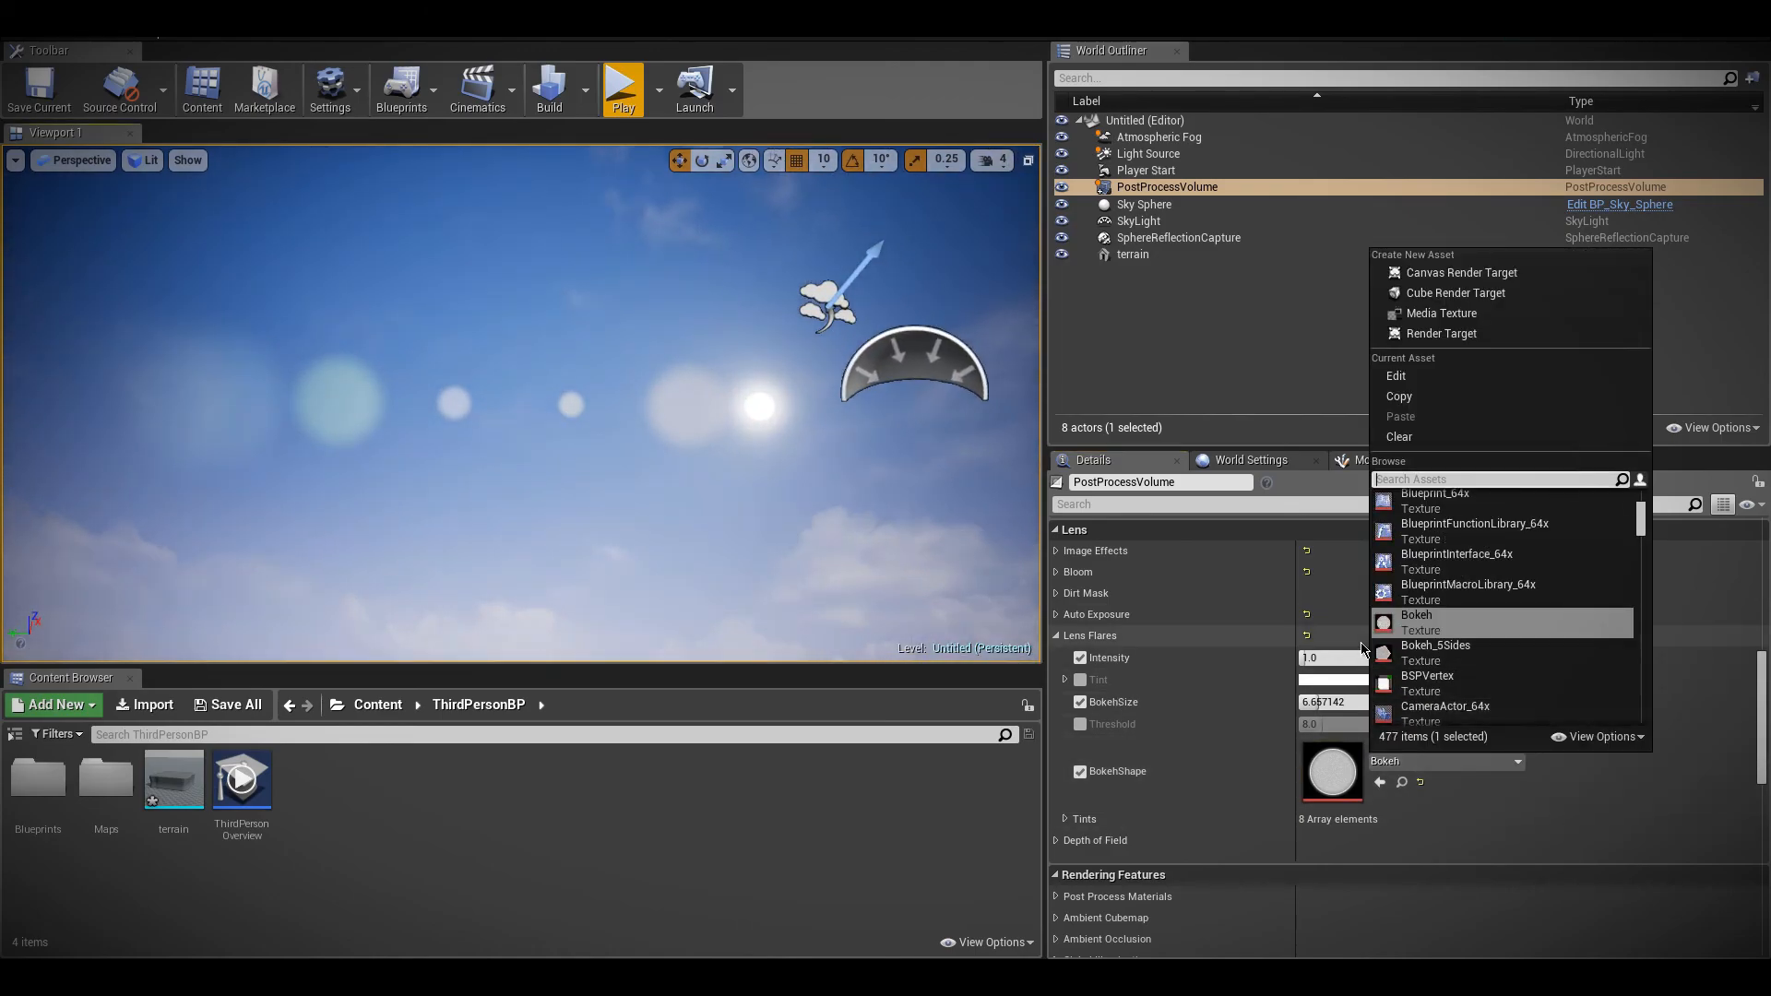
{"action": "left_click", "coordinate": [1502, 659]}
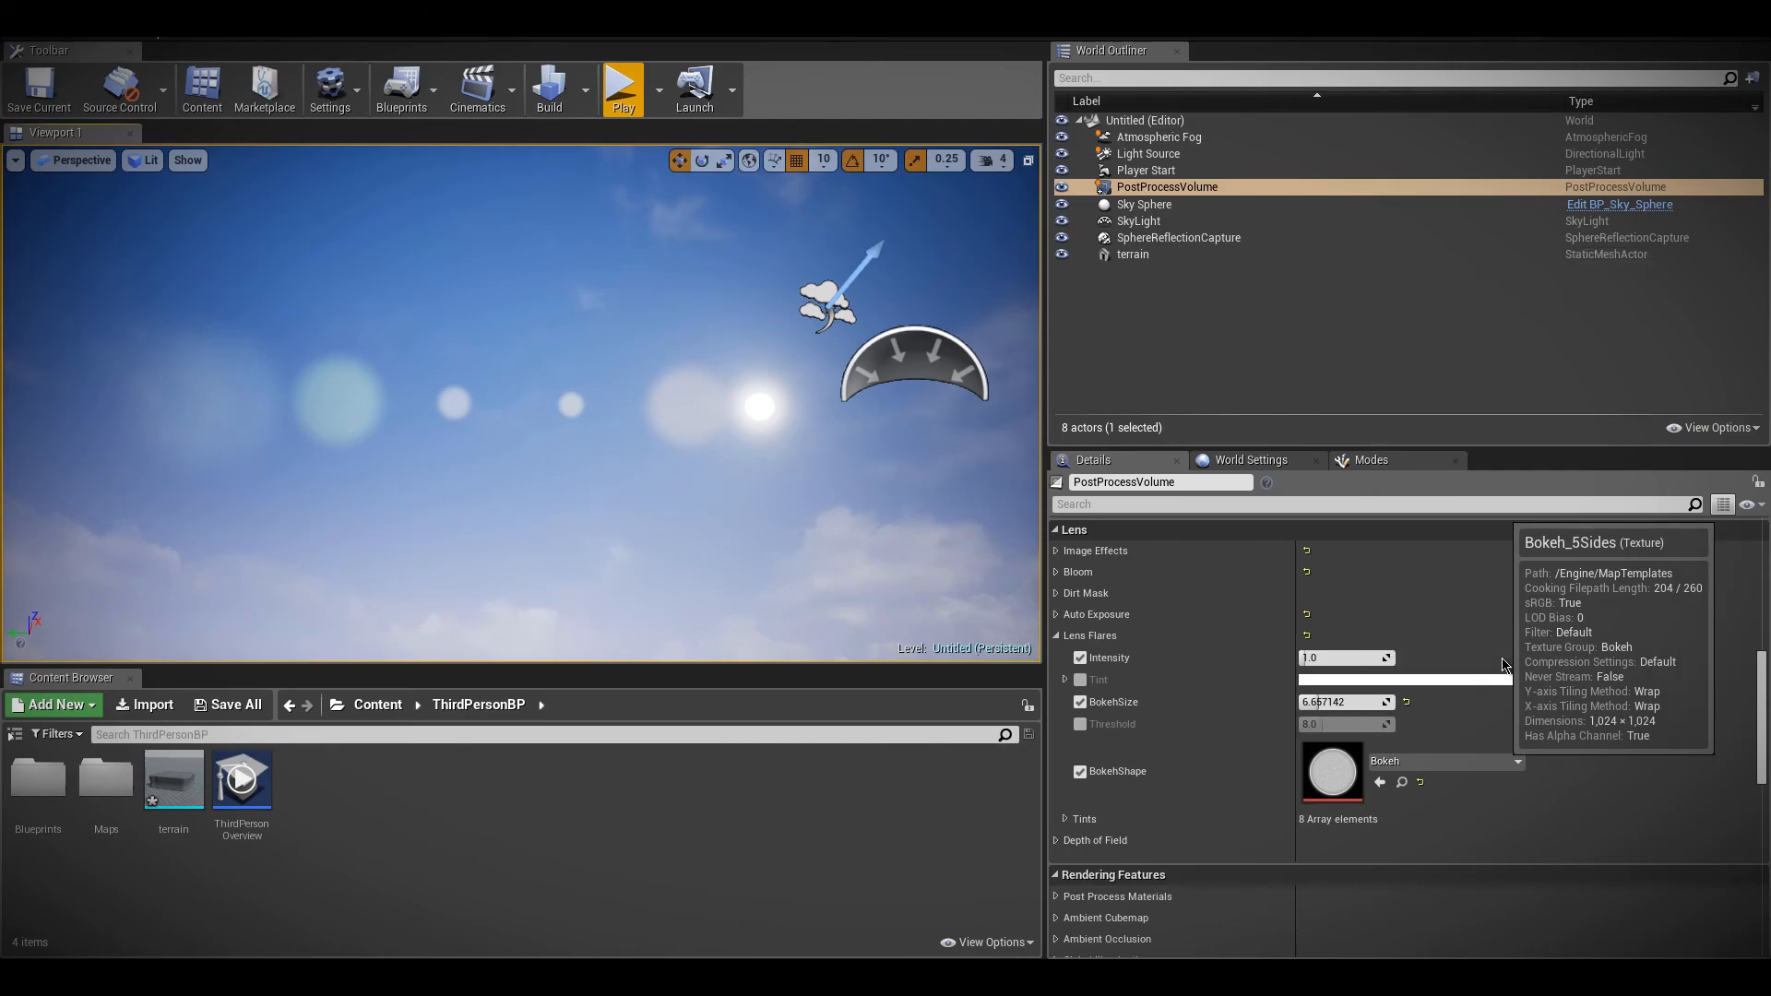
{"action": "left_click", "coordinate": [1439, 764]}
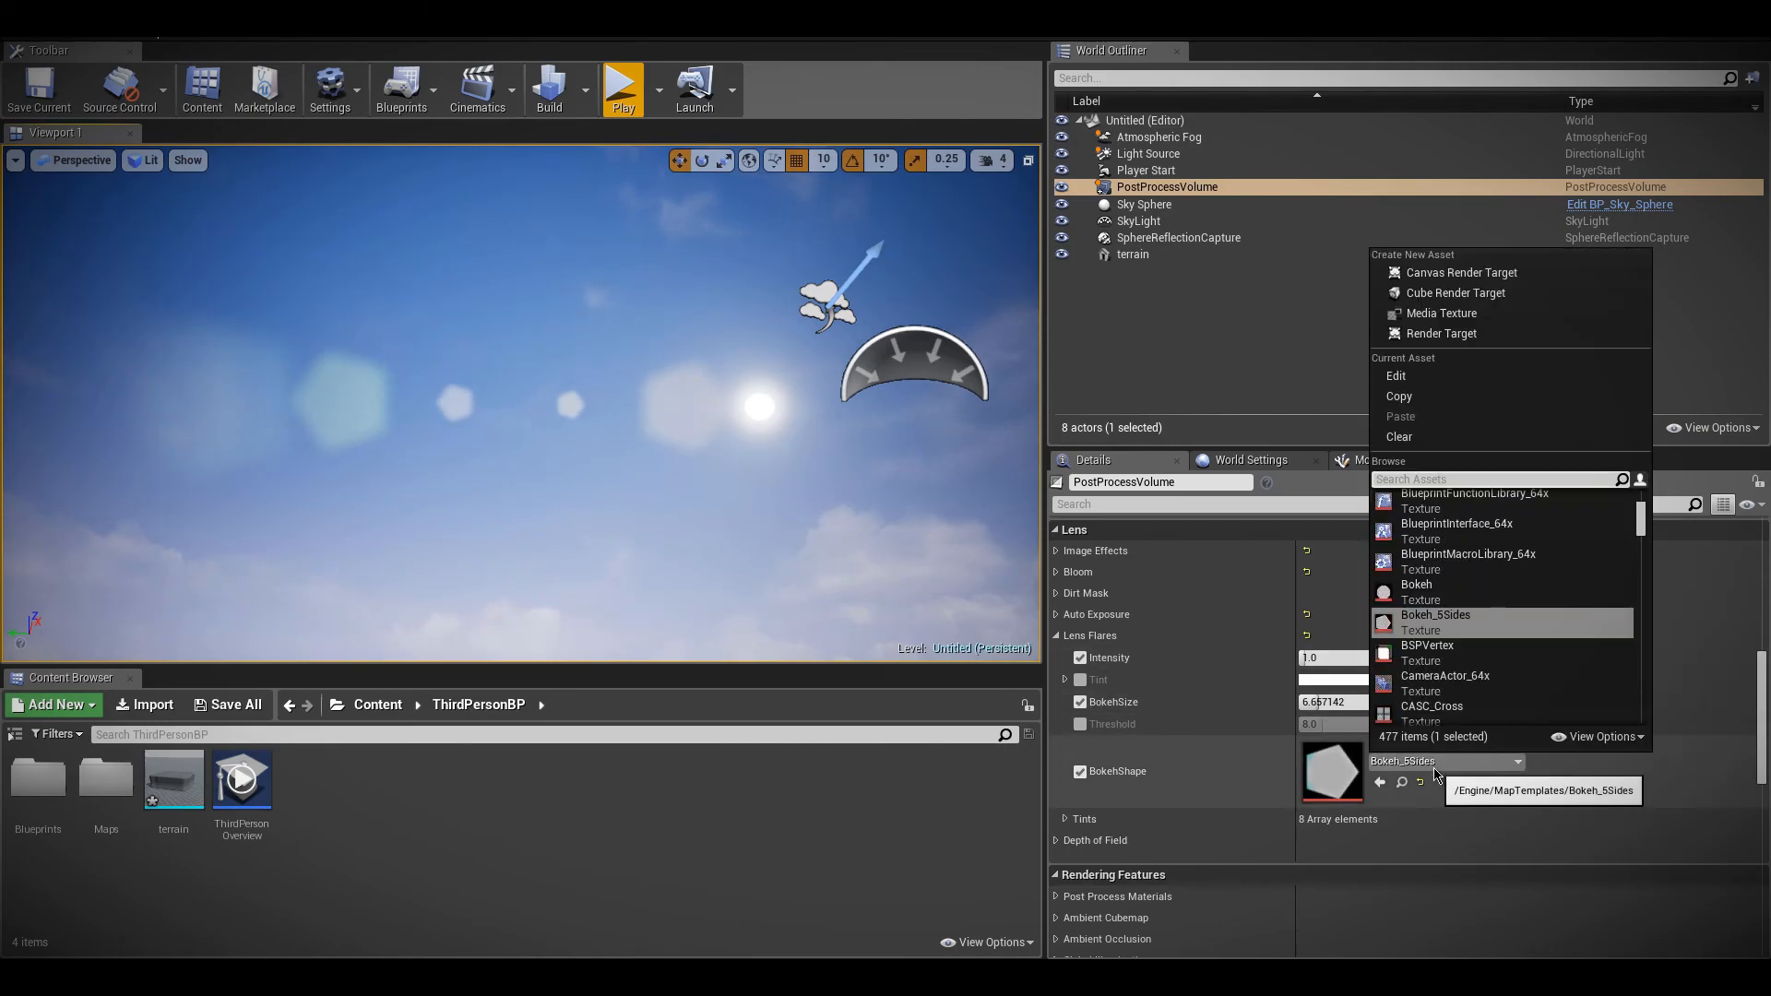
{"action": "type", "text": "bokeh"}
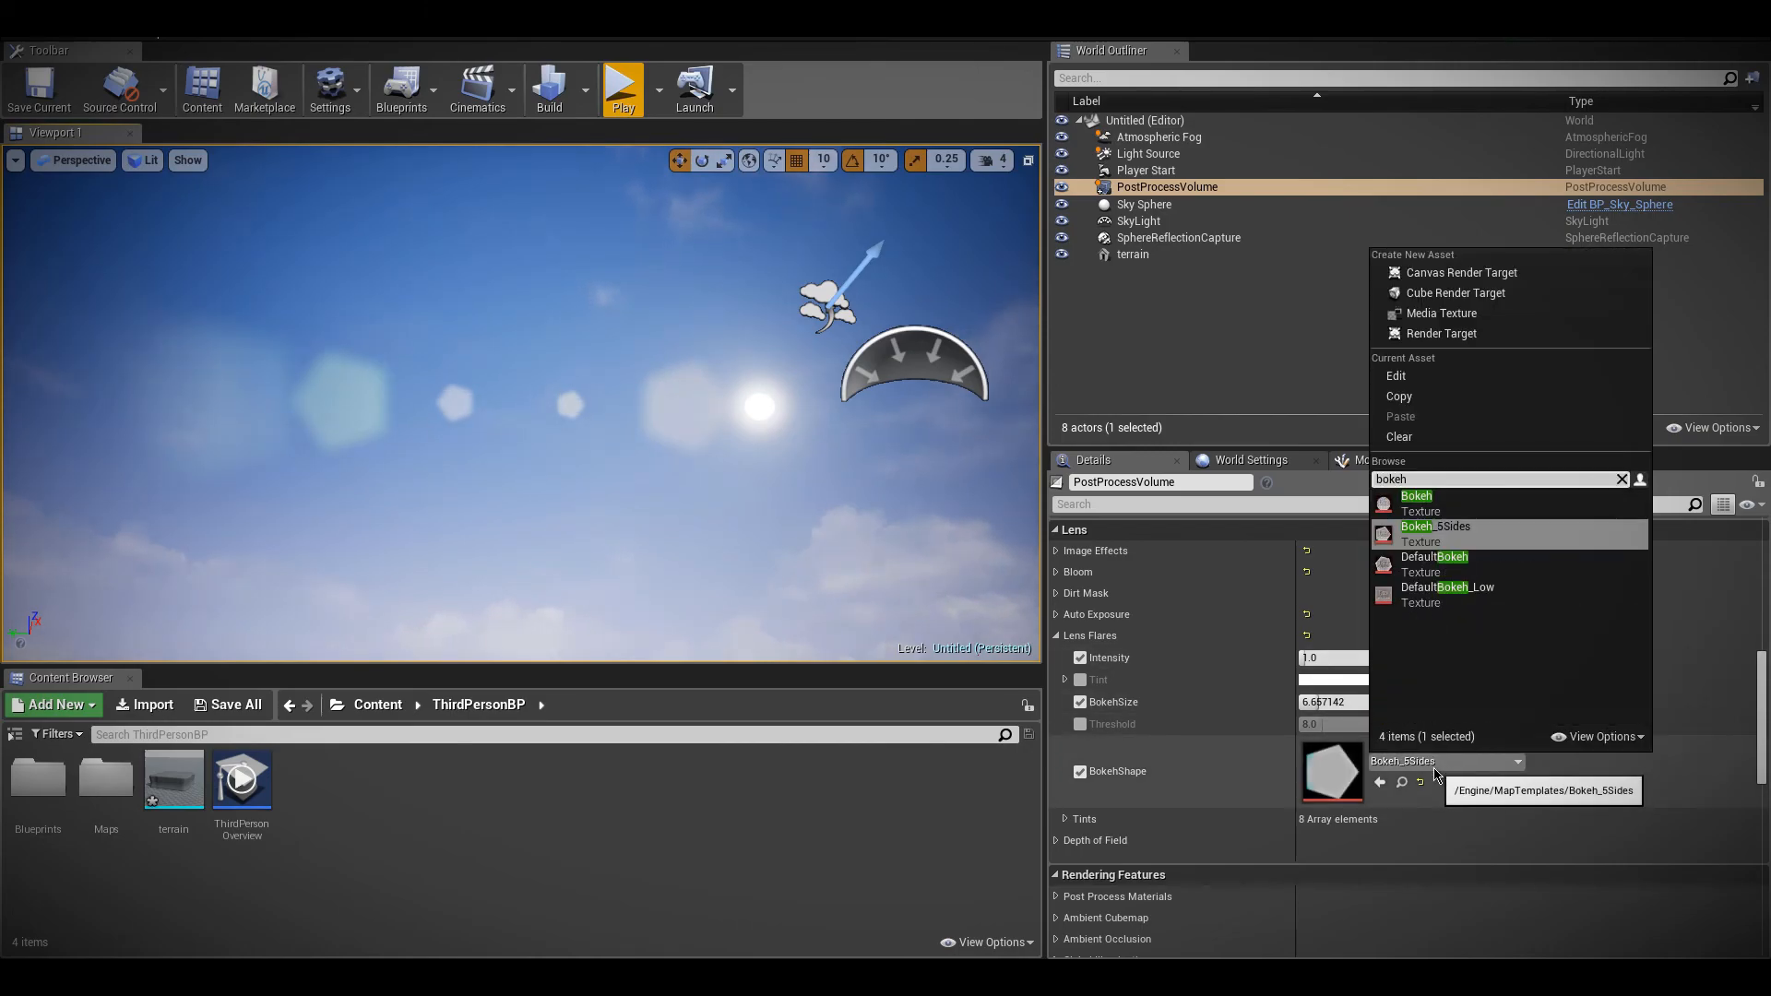
{"action": "left_click", "coordinate": [1484, 572]}
Try DefaultBokeh_Low as the BokehShape, then return it to DefaultBokeh while viewing the flares
{"action": "left_click", "coordinate": [1439, 762]}
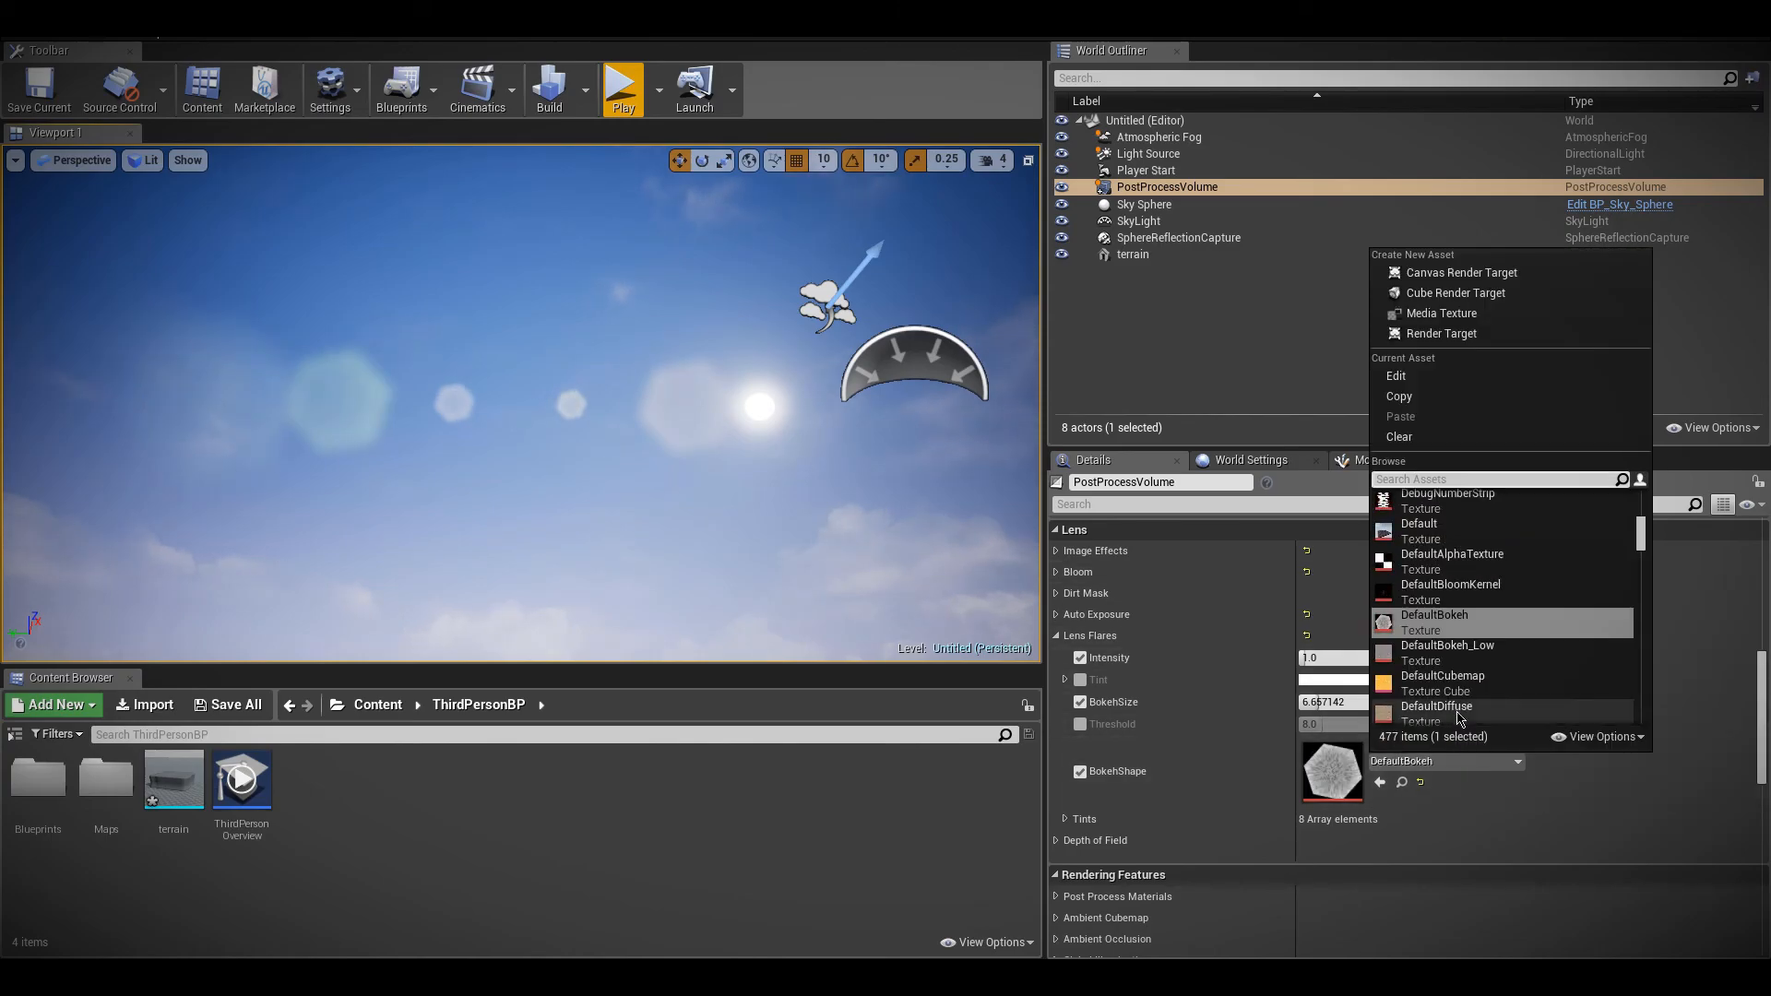
{"action": "left_click", "coordinate": [1459, 653]}
{"action": "right_click_drag", "start_coordinate": [885, 499], "coordinate": [934, 488]}
{"action": "left_click", "coordinate": [1443, 762]}
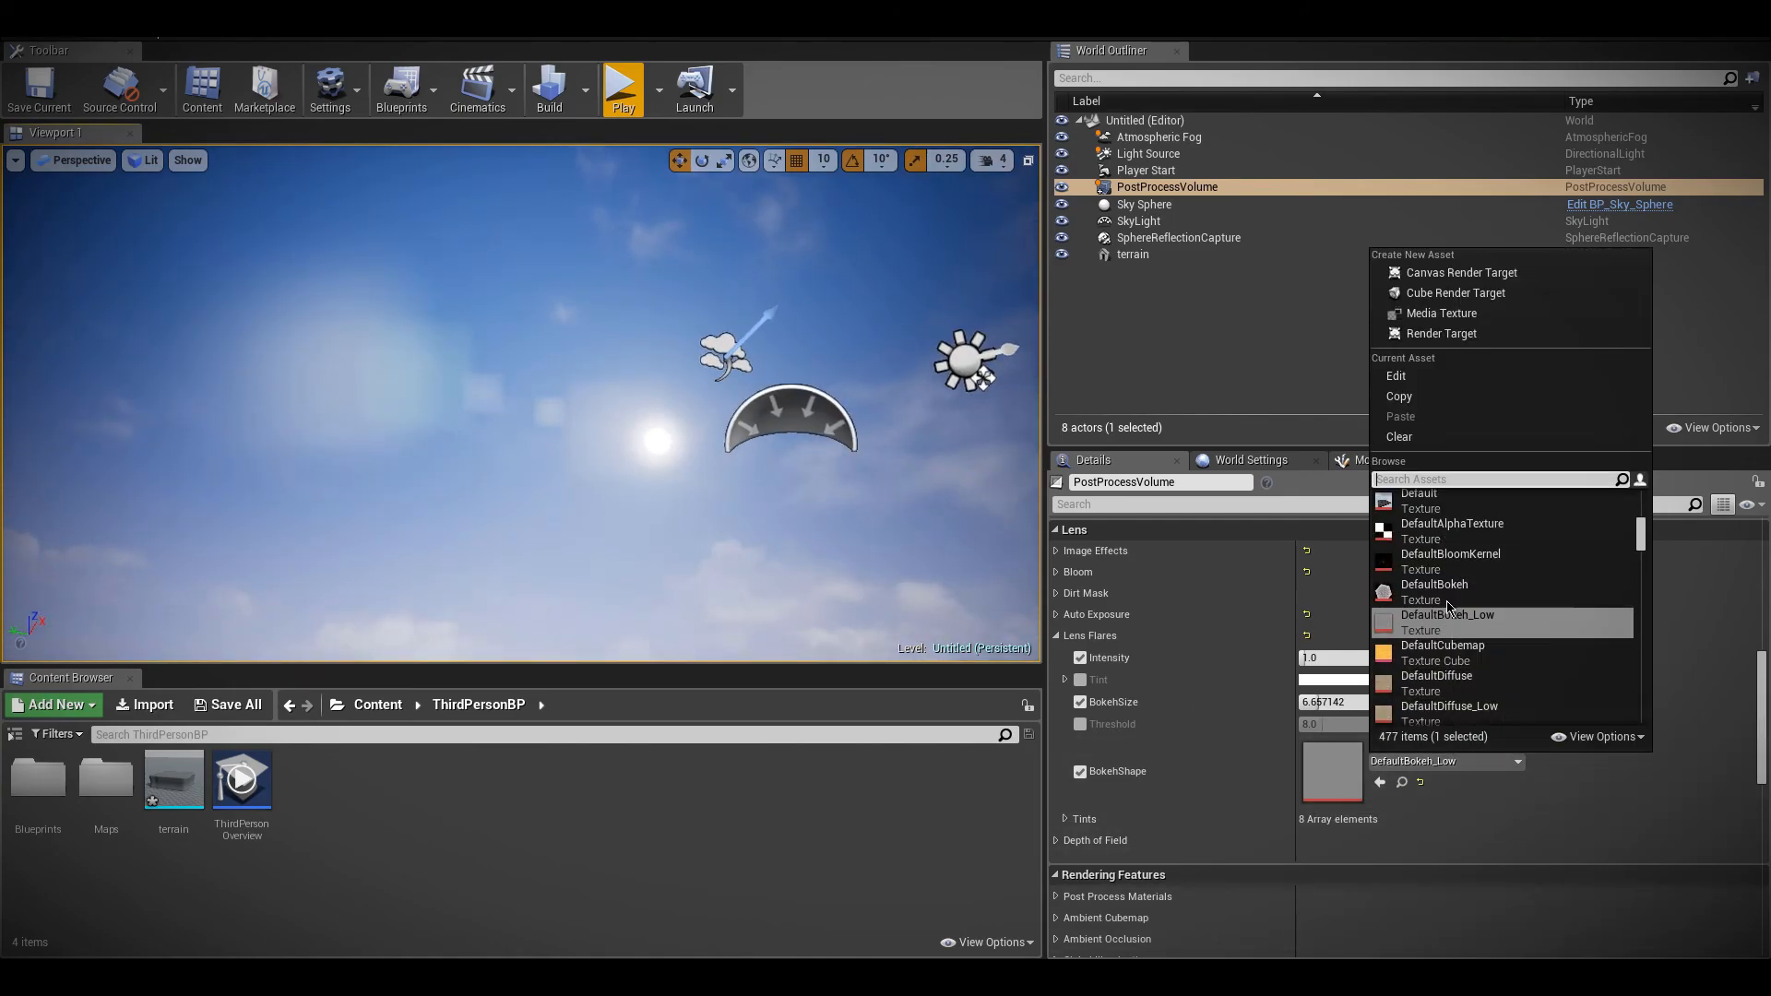
{"action": "left_click", "coordinate": [1430, 592]}
{"action": "right_click_drag", "start_coordinate": [830, 535], "coordinate": [1006, 559]}
Raise the lens flare BokehSize to about 7.88 and look at the flares from another angle
{"action": "left_click", "coordinate": [1329, 702]}
{"action": "type", "text": "9.4"}
{"action": "key", "text": "Return"}
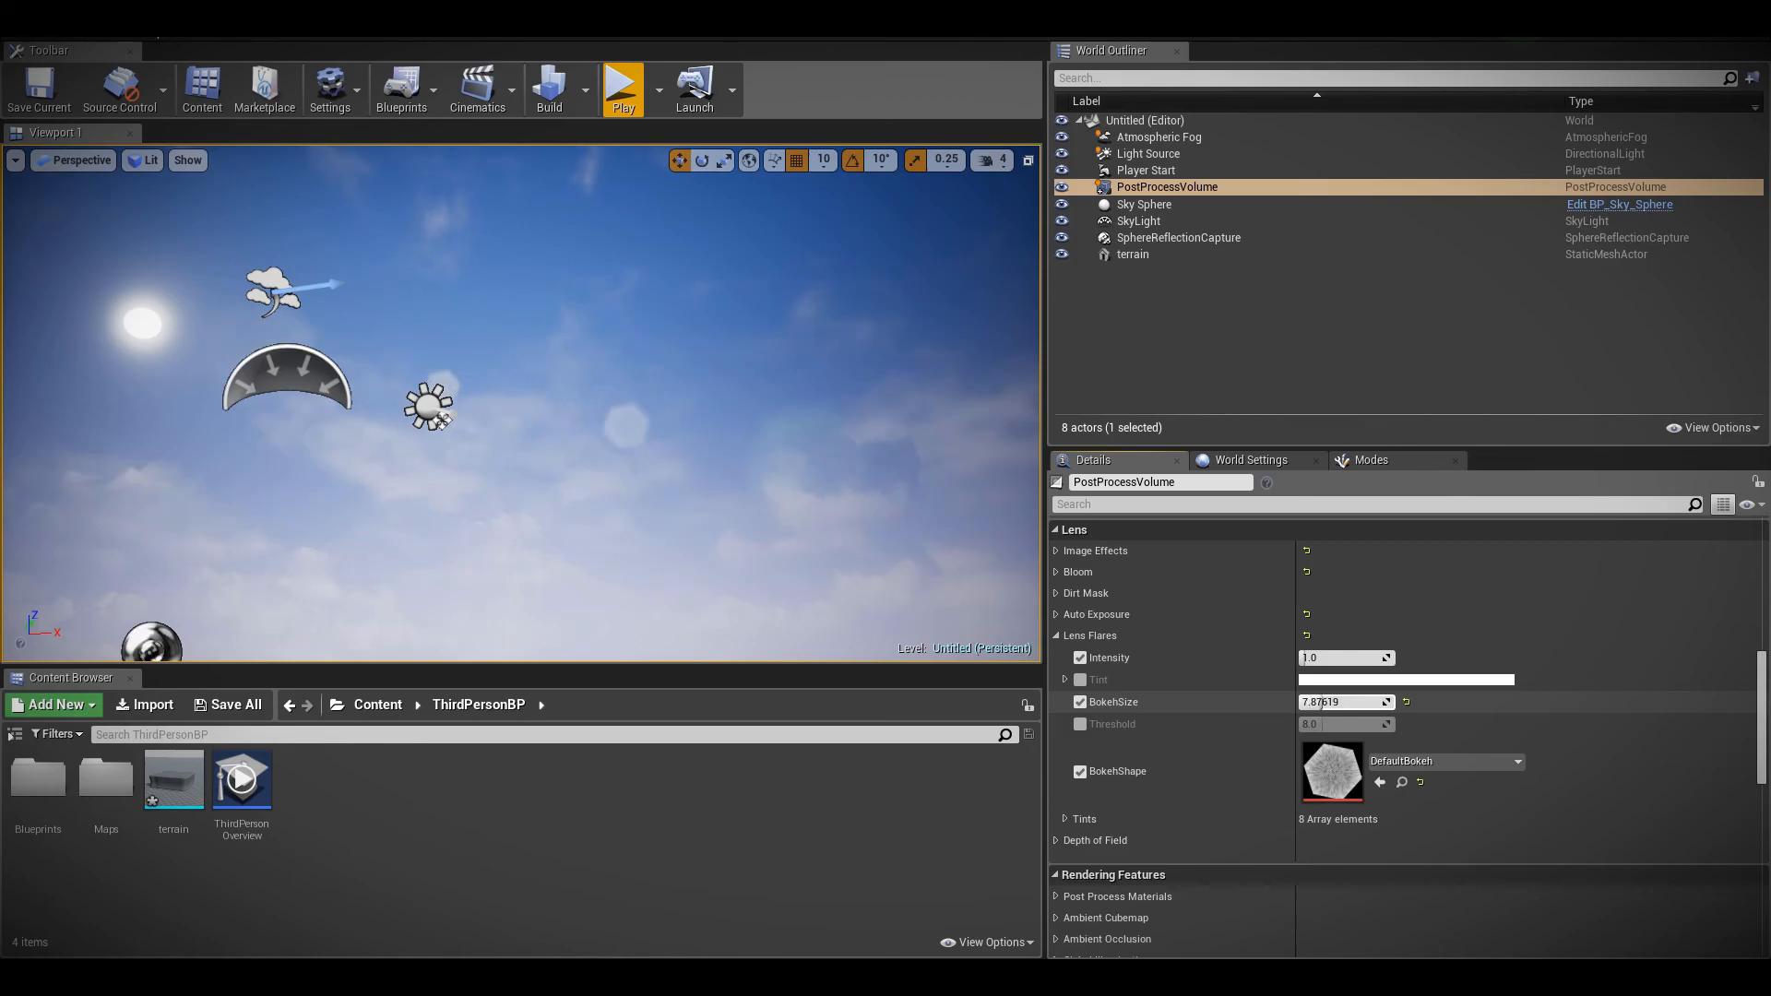
{"action": "right_click_drag", "start_coordinate": [607, 411], "coordinate": [414, 448]}
{"action": "right_click", "coordinate": [605, 411]}
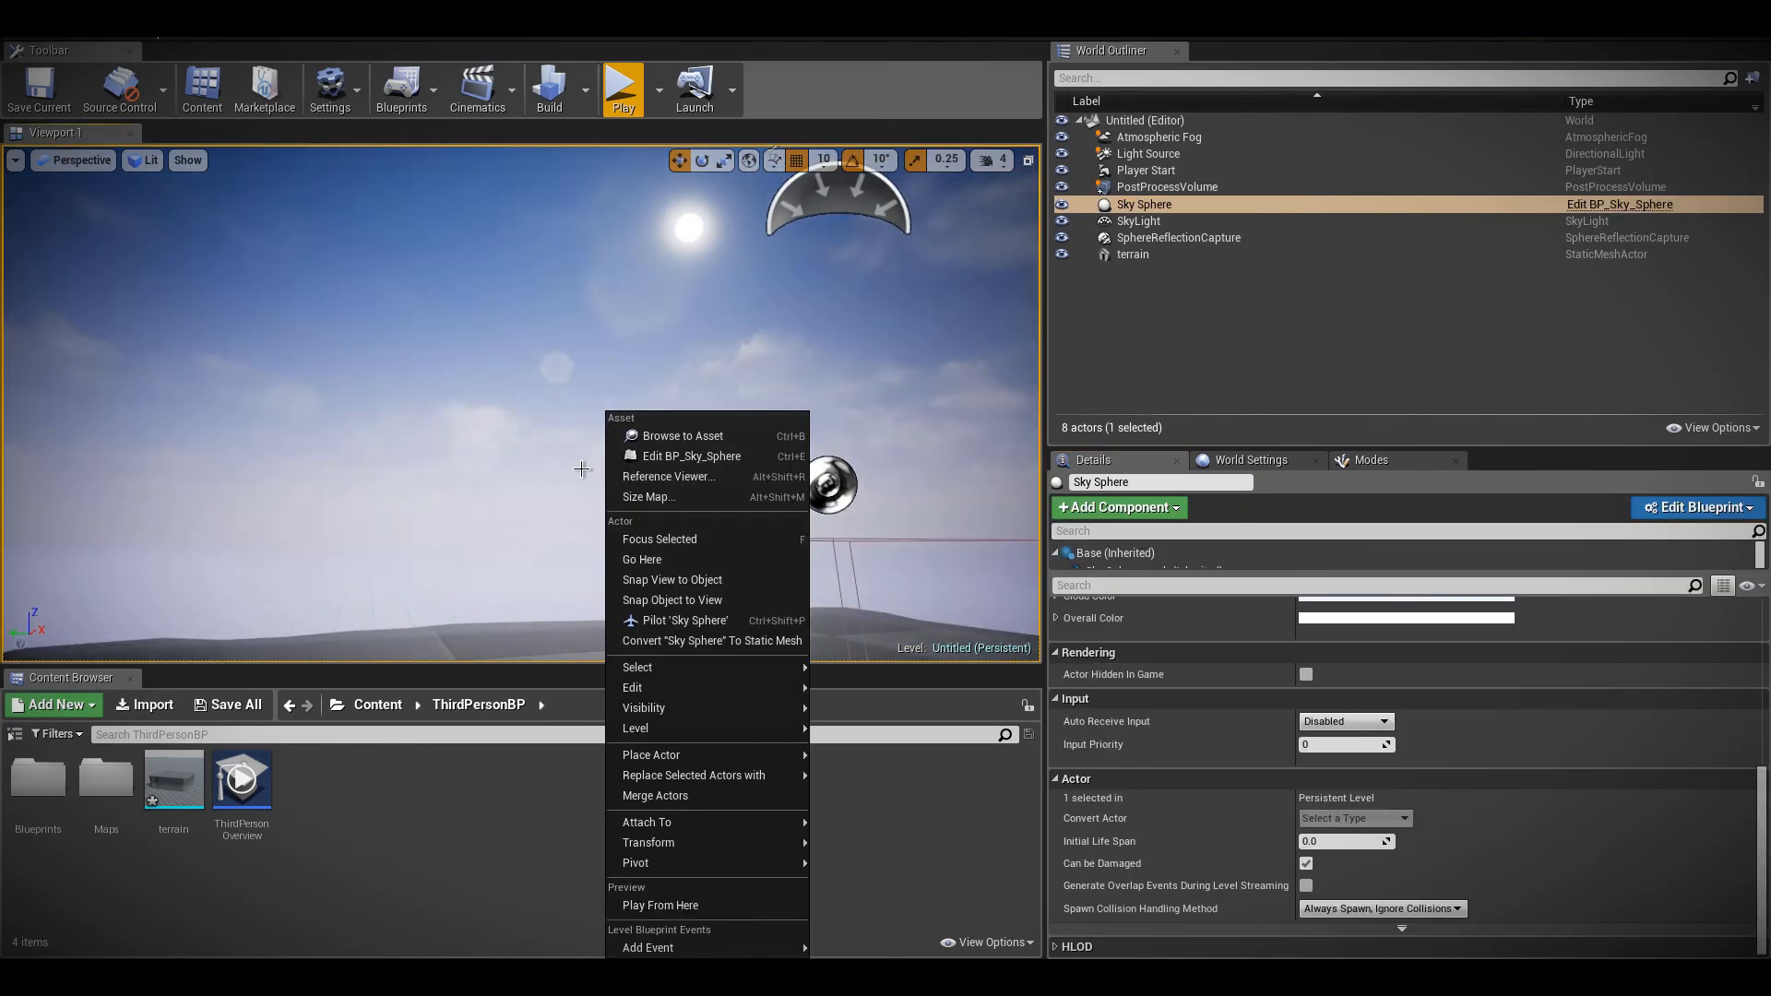
Reselect the PostProcessVolume and lower its lens flare BokehSize to about 6.35
{"action": "left_click", "coordinate": [1167, 186]}
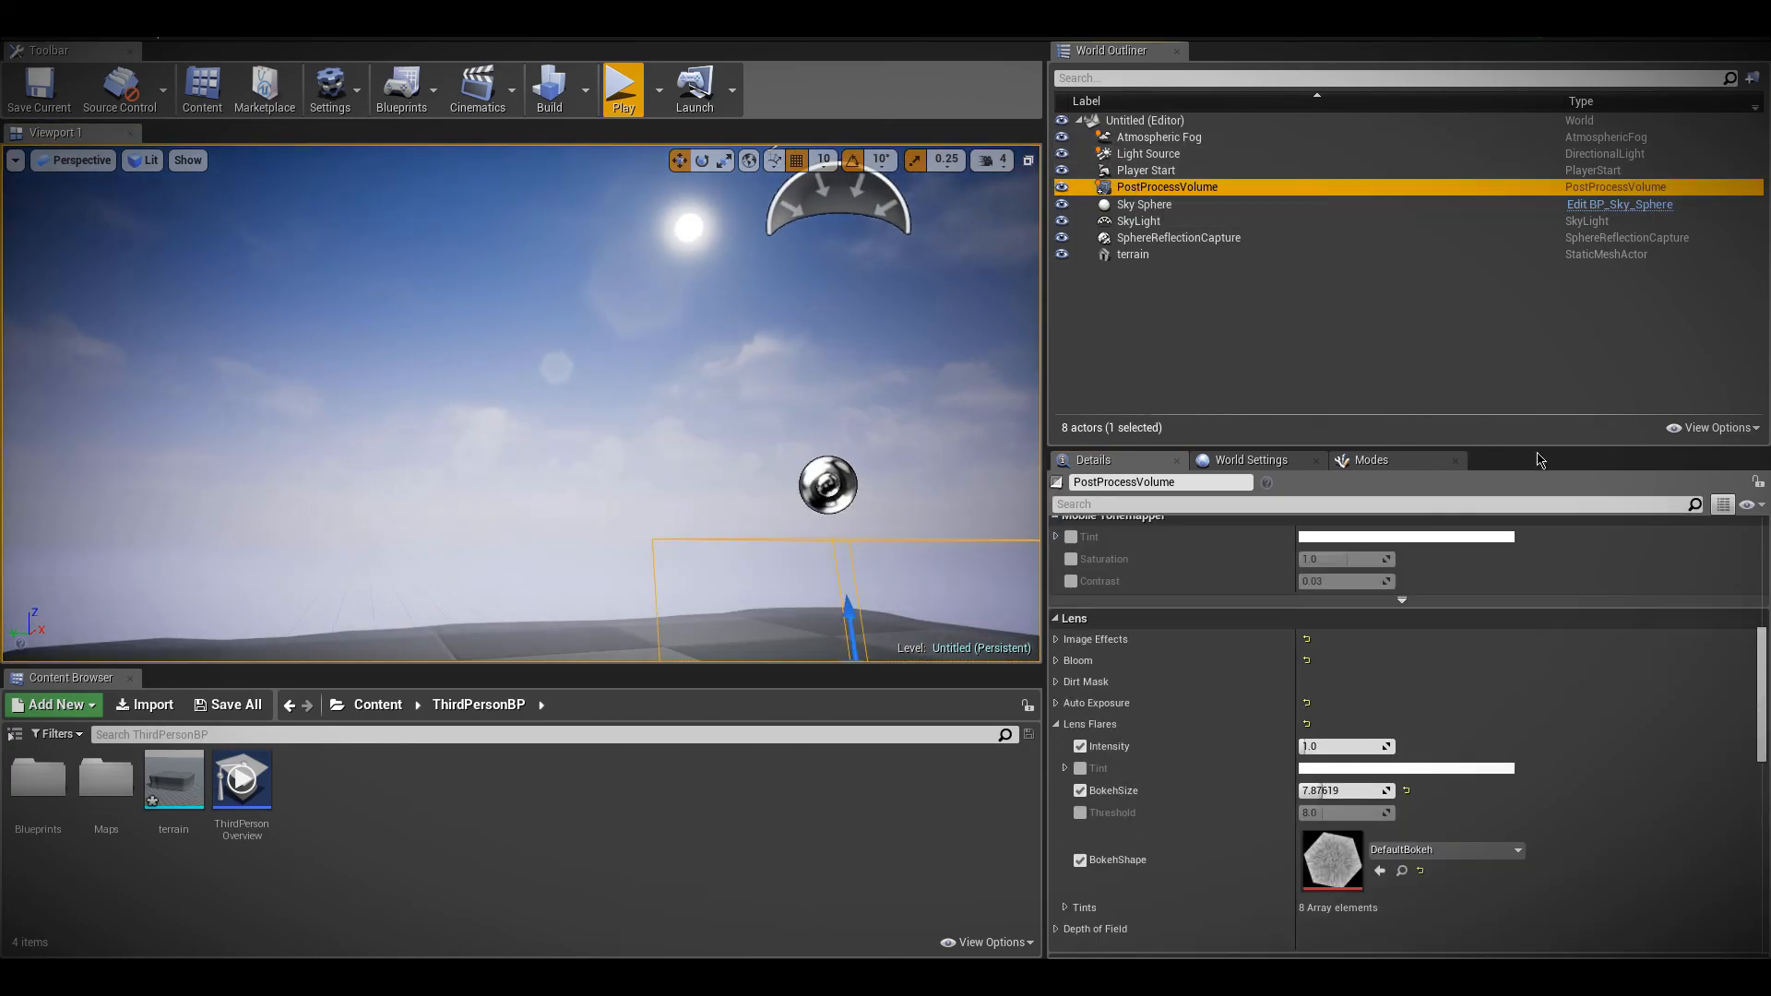
{"action": "left_click_drag", "start_coordinate": [1347, 785], "coordinate": [1329, 785]}
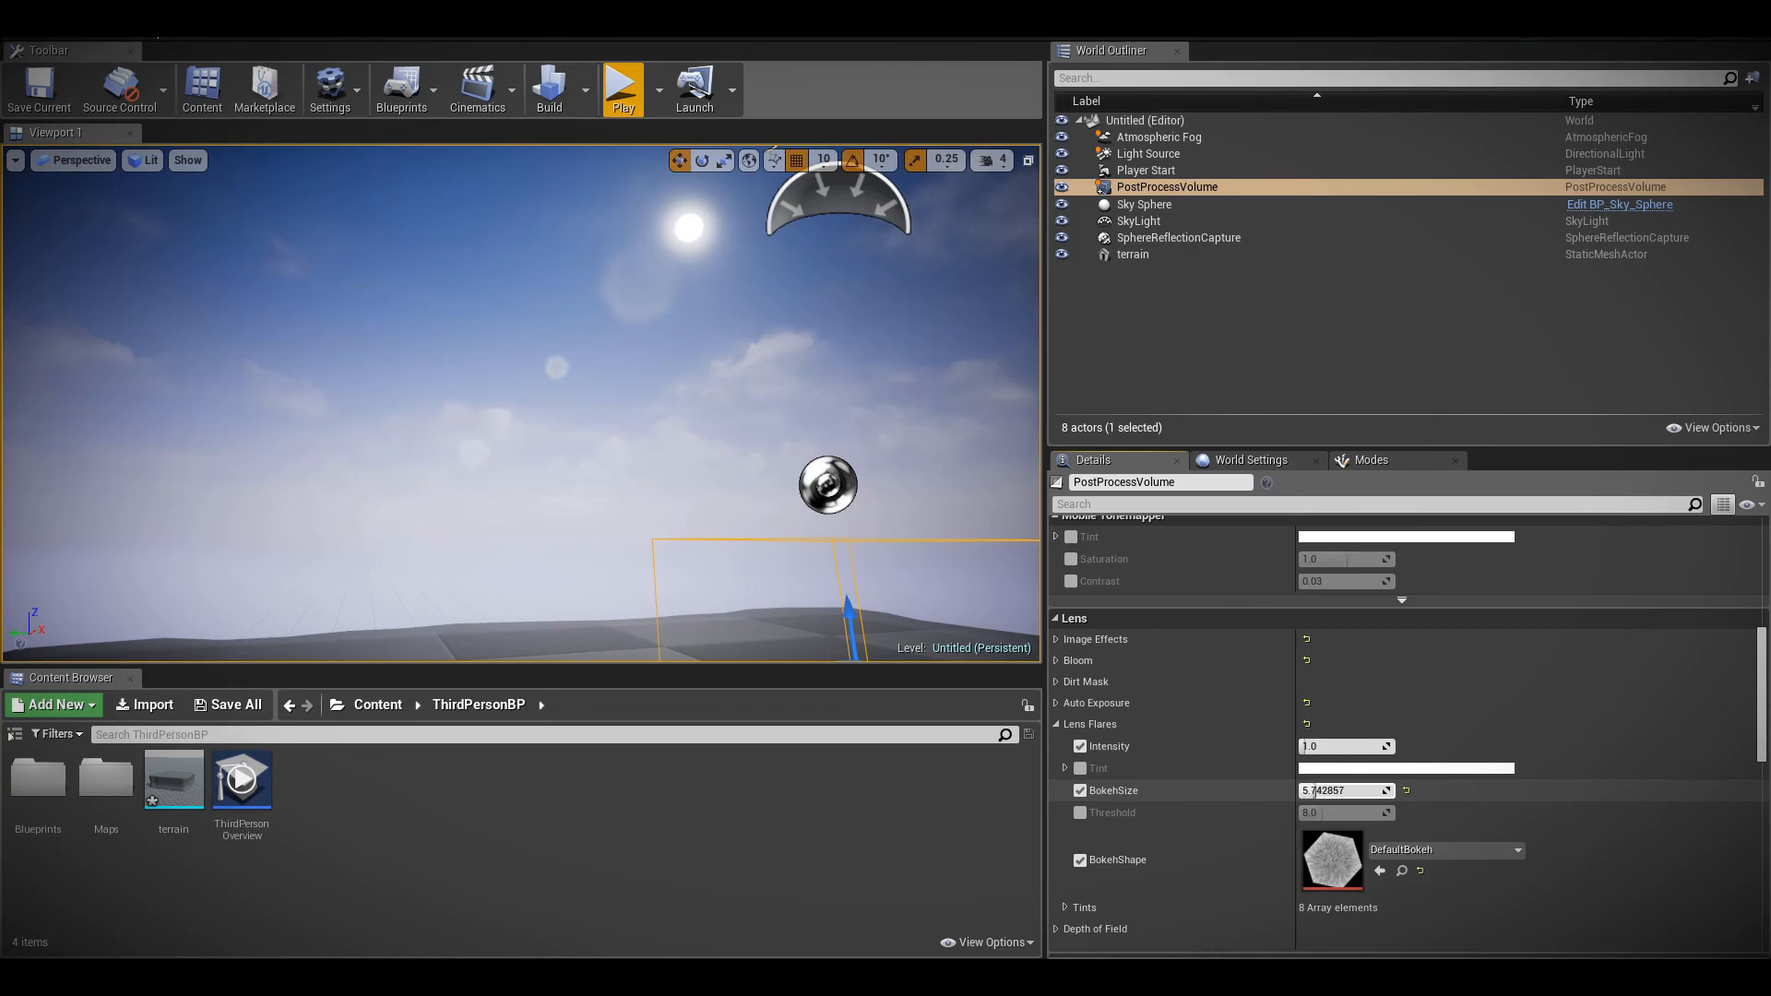
{"action": "mouse_move", "coordinate": [747, 494]}
{"action": "right_mouse_down"}
{"action": "mouse_move", "coordinate": [699, 447]}
{"action": "mouse_move", "coordinate": [731, 402]}
{"action": "mouse_move", "coordinate": [815, 413]}
{"action": "mouse_move", "coordinate": [868, 495]}
{"action": "mouse_move", "coordinate": [828, 354]}
{"action": "mouse_move", "coordinate": [714, 463]}
{"action": "mouse_move", "coordinate": [811, 394]}
{"action": "mouse_move", "coordinate": [710, 496]}
{"action": "mouse_move", "coordinate": [697, 408]}
{"action": "mouse_move", "coordinate": [725, 492]}
{"action": "right_mouse_up"}
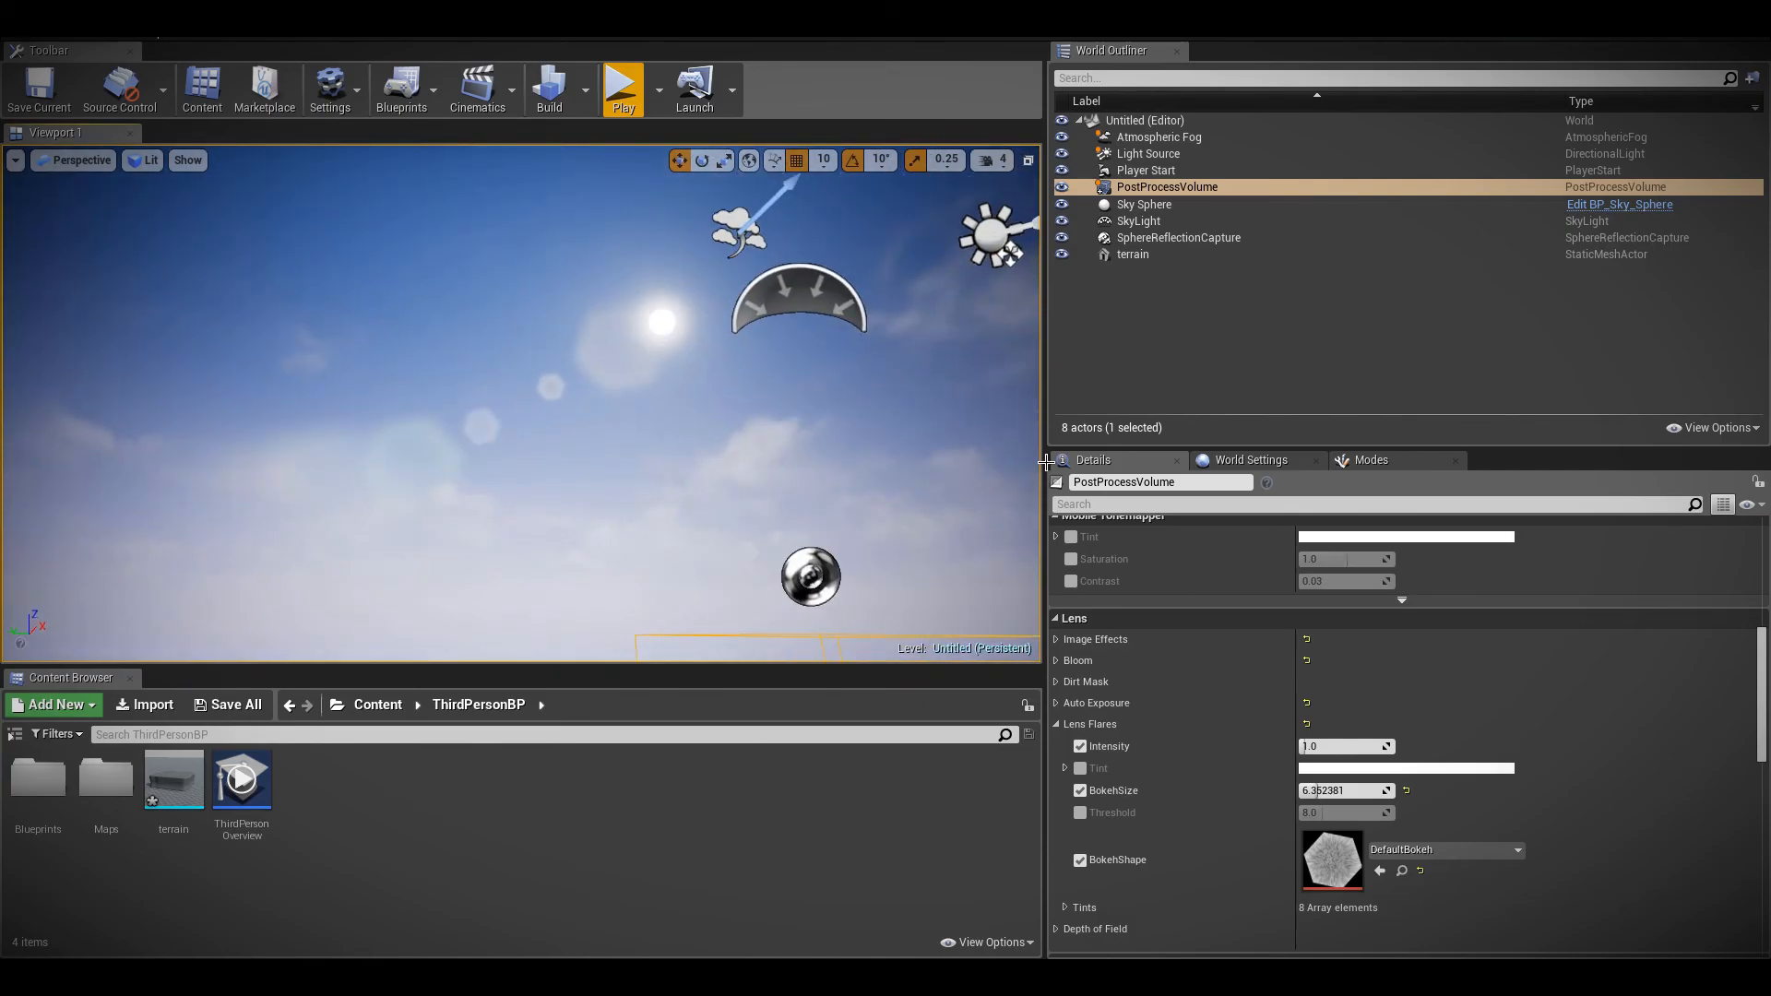
Collapse the Lens Flares settings and expand the Depth of Field settings of the PostProcessVolume
{"action": "left_click", "coordinate": [1068, 724]}
{"action": "scroll", "coordinate": [1068, 729], "scroll_direction": "down", "scroll_amount": 1}
{"action": "left_click", "coordinate": [1056, 785]}
{"action": "left_click", "coordinate": [1056, 785]}
{"action": "left_click", "coordinate": [1056, 687]}
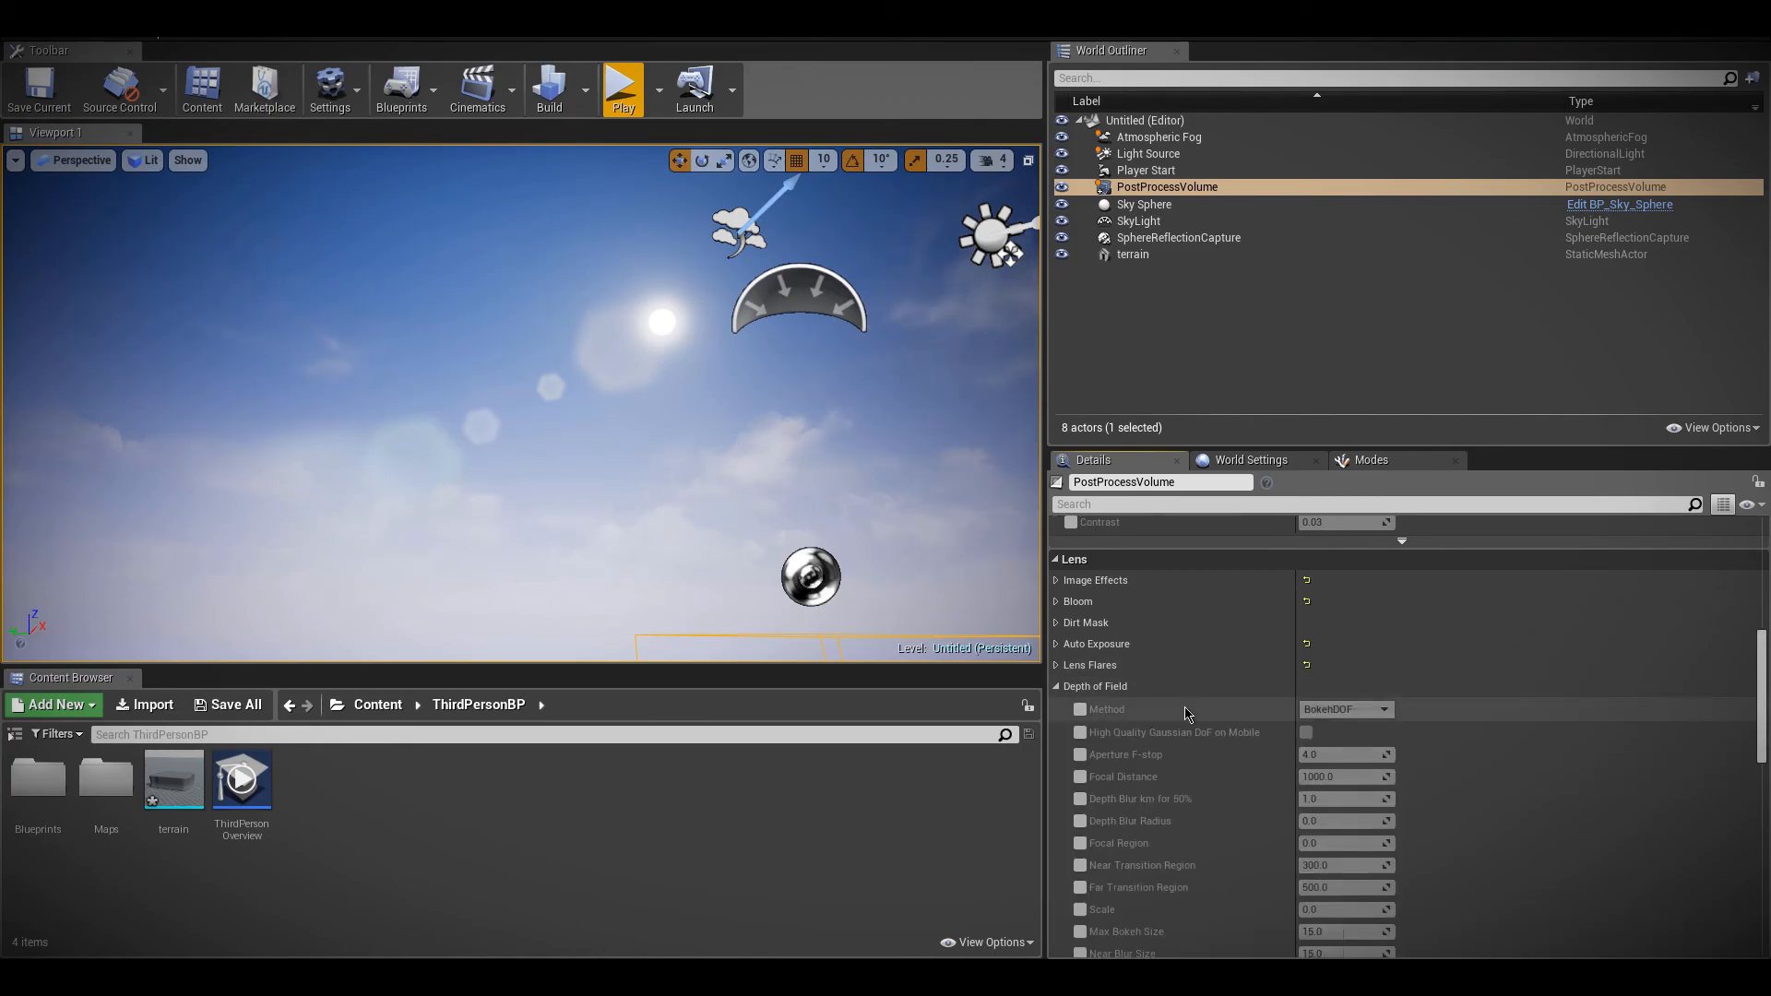
Switch the viewport to Game View and bring the camera close to the terrain surface
{"action": "mouse_move", "coordinate": [795, 376]}
{"action": "right_mouse_down"}
{"action": "mouse_move", "coordinate": [819, 551]}
{"action": "mouse_move", "coordinate": [787, 370]}
{"action": "mouse_move", "coordinate": [787, 387]}
{"action": "right_mouse_up"}
{"action": "key", "text": "w"}
{"action": "key", "text": "s"}
{"action": "key", "text": "w"}
{"action": "key", "text": "w"}
{"action": "left_click", "coordinate": [15, 160]}
{"action": "left_click", "coordinate": [56, 383]}
{"action": "right_click_drag", "start_coordinate": [609, 445], "coordinate": [631, 607]}
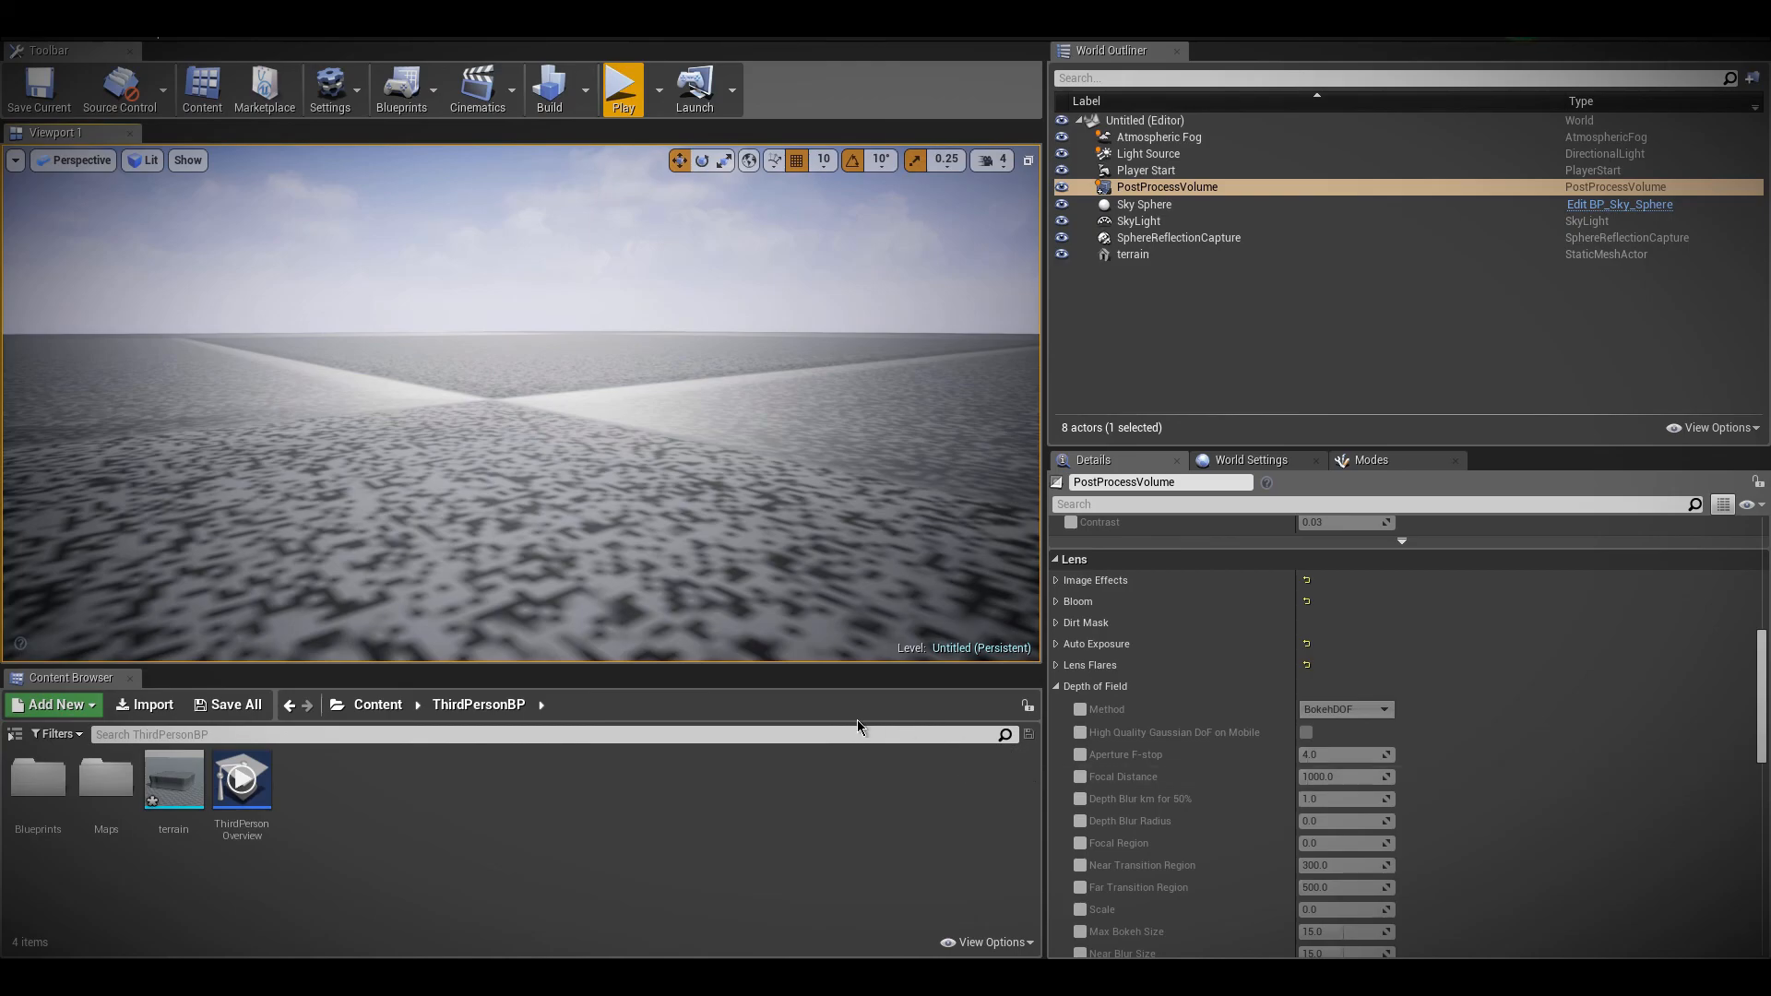
Enable the depth of field Method override, set it to GaussianDOF and view the blur on the terrain
{"action": "left_click", "coordinate": [1081, 710]}
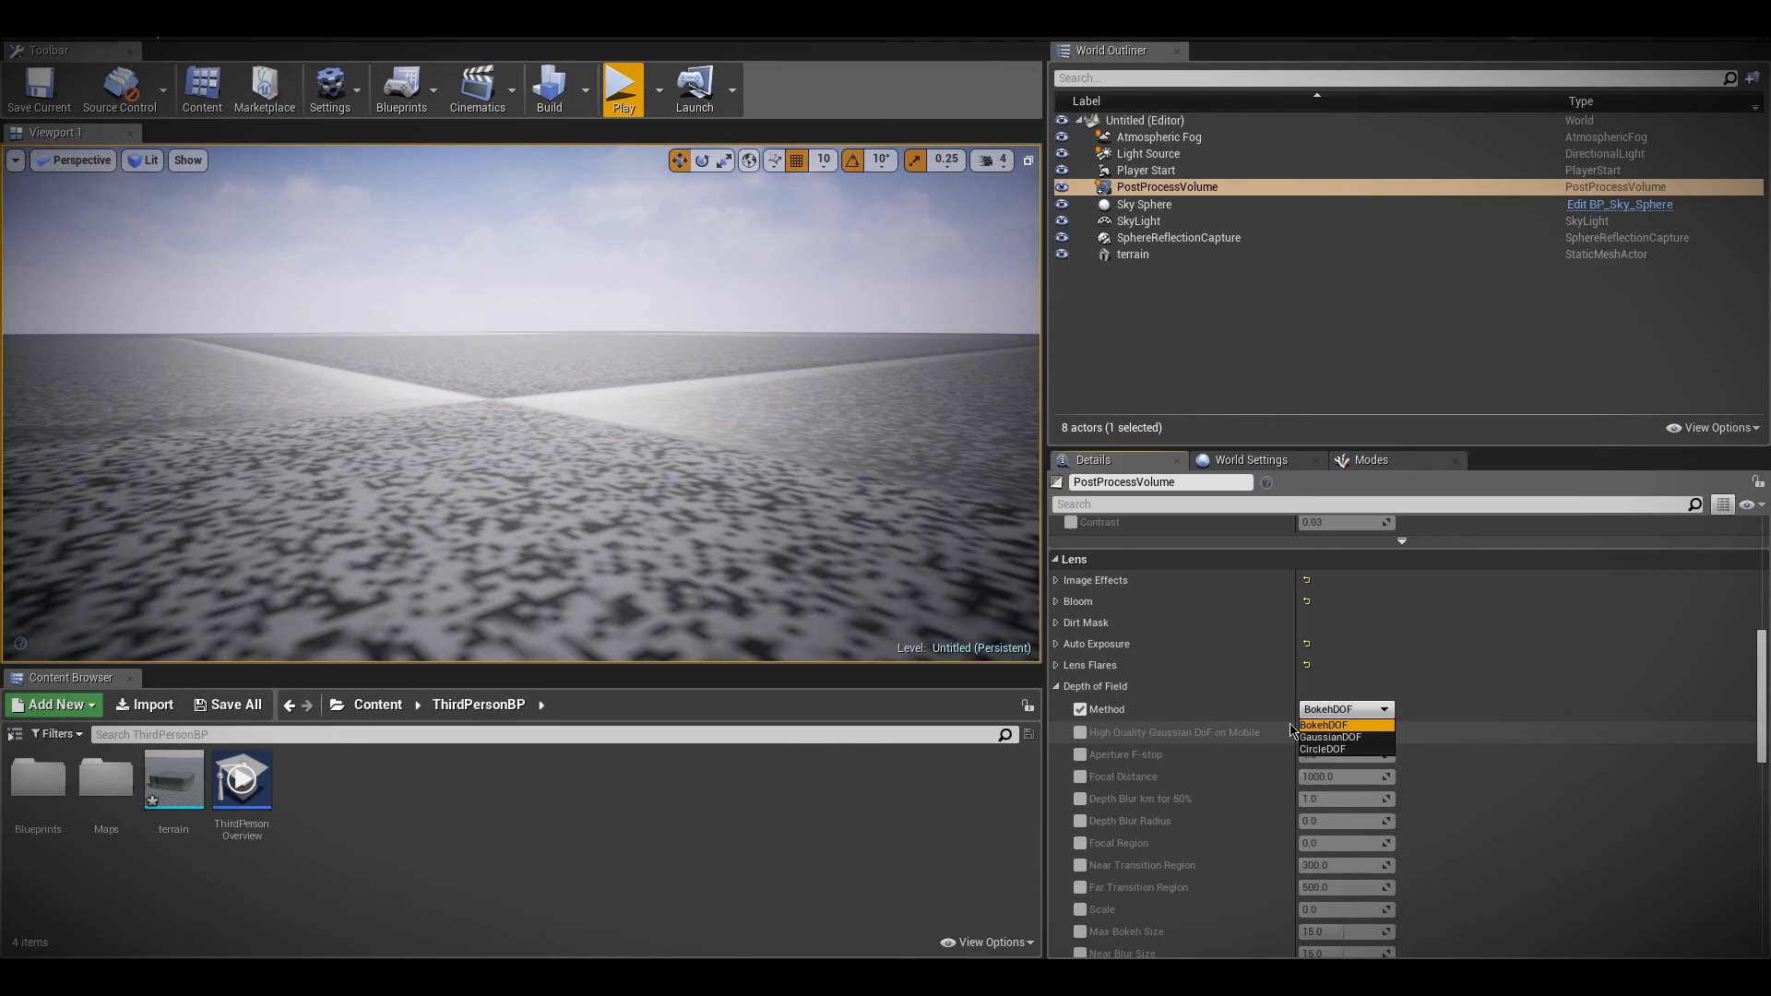
{"action": "key", "text": "s"}
{"action": "right_click_drag", "start_coordinate": [559, 458], "coordinate": [559, 505]}
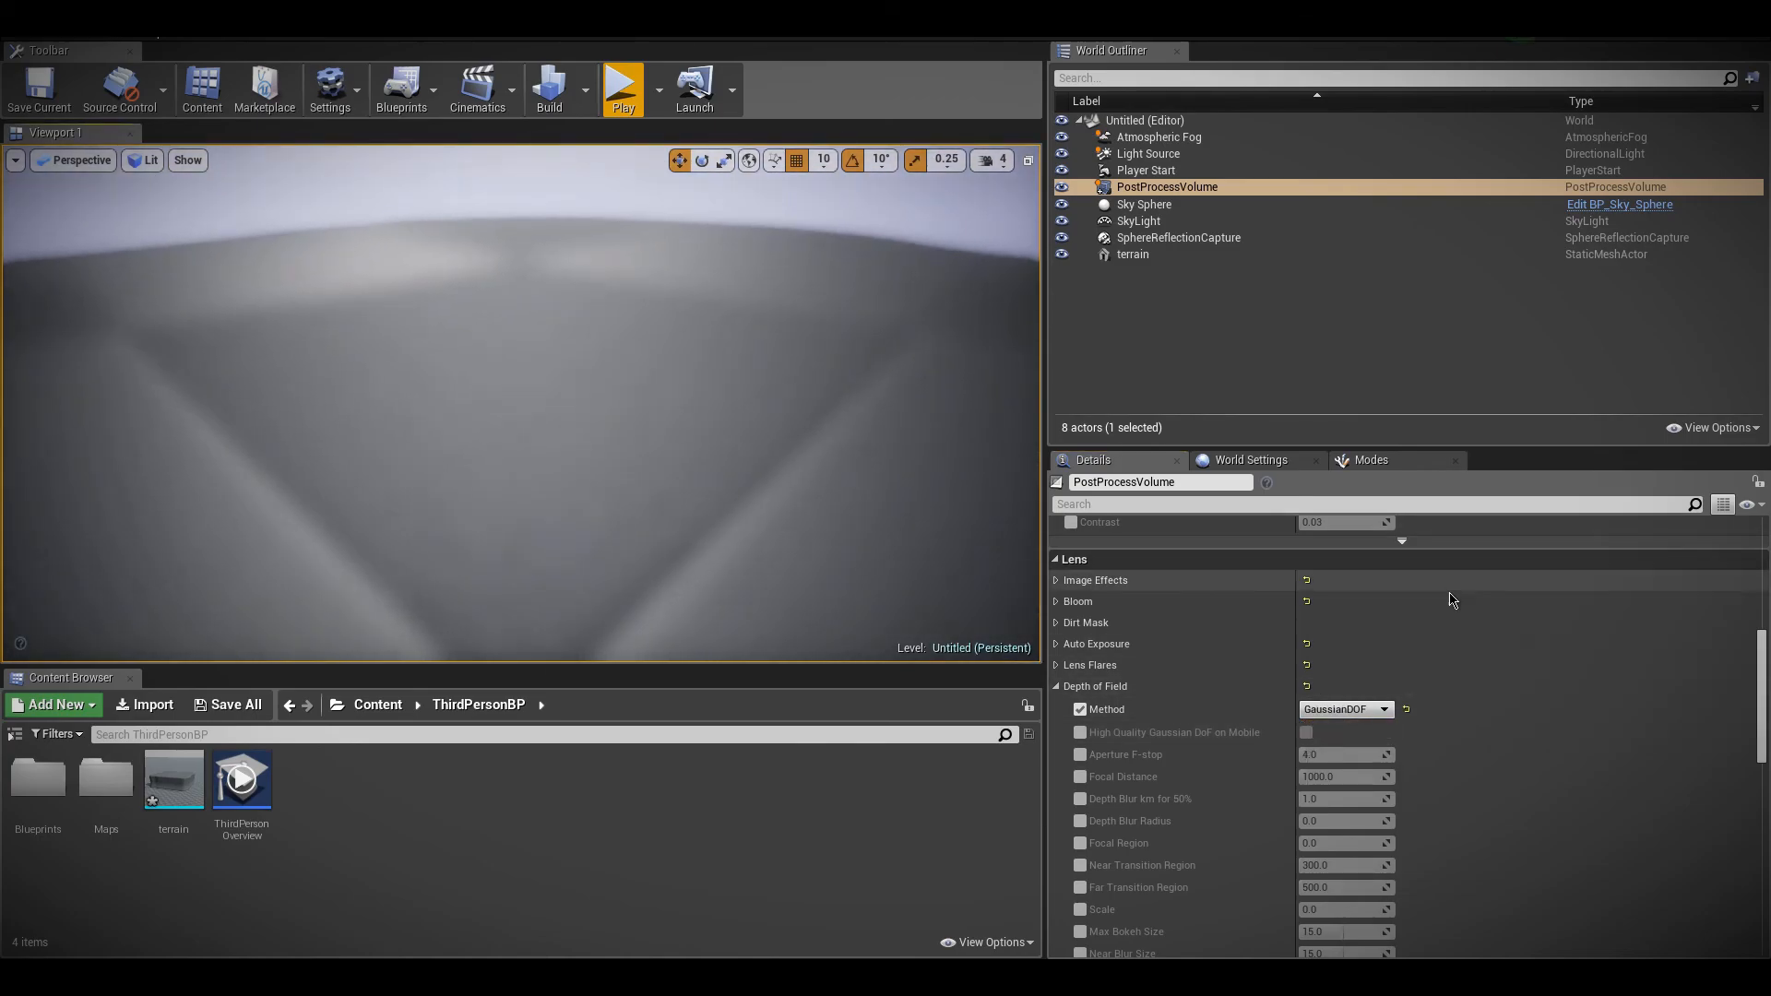
Set the depth of field Method to CircleDOF and examine the blur on the terrain from near and far
{"action": "left_click", "coordinate": [1345, 710]}
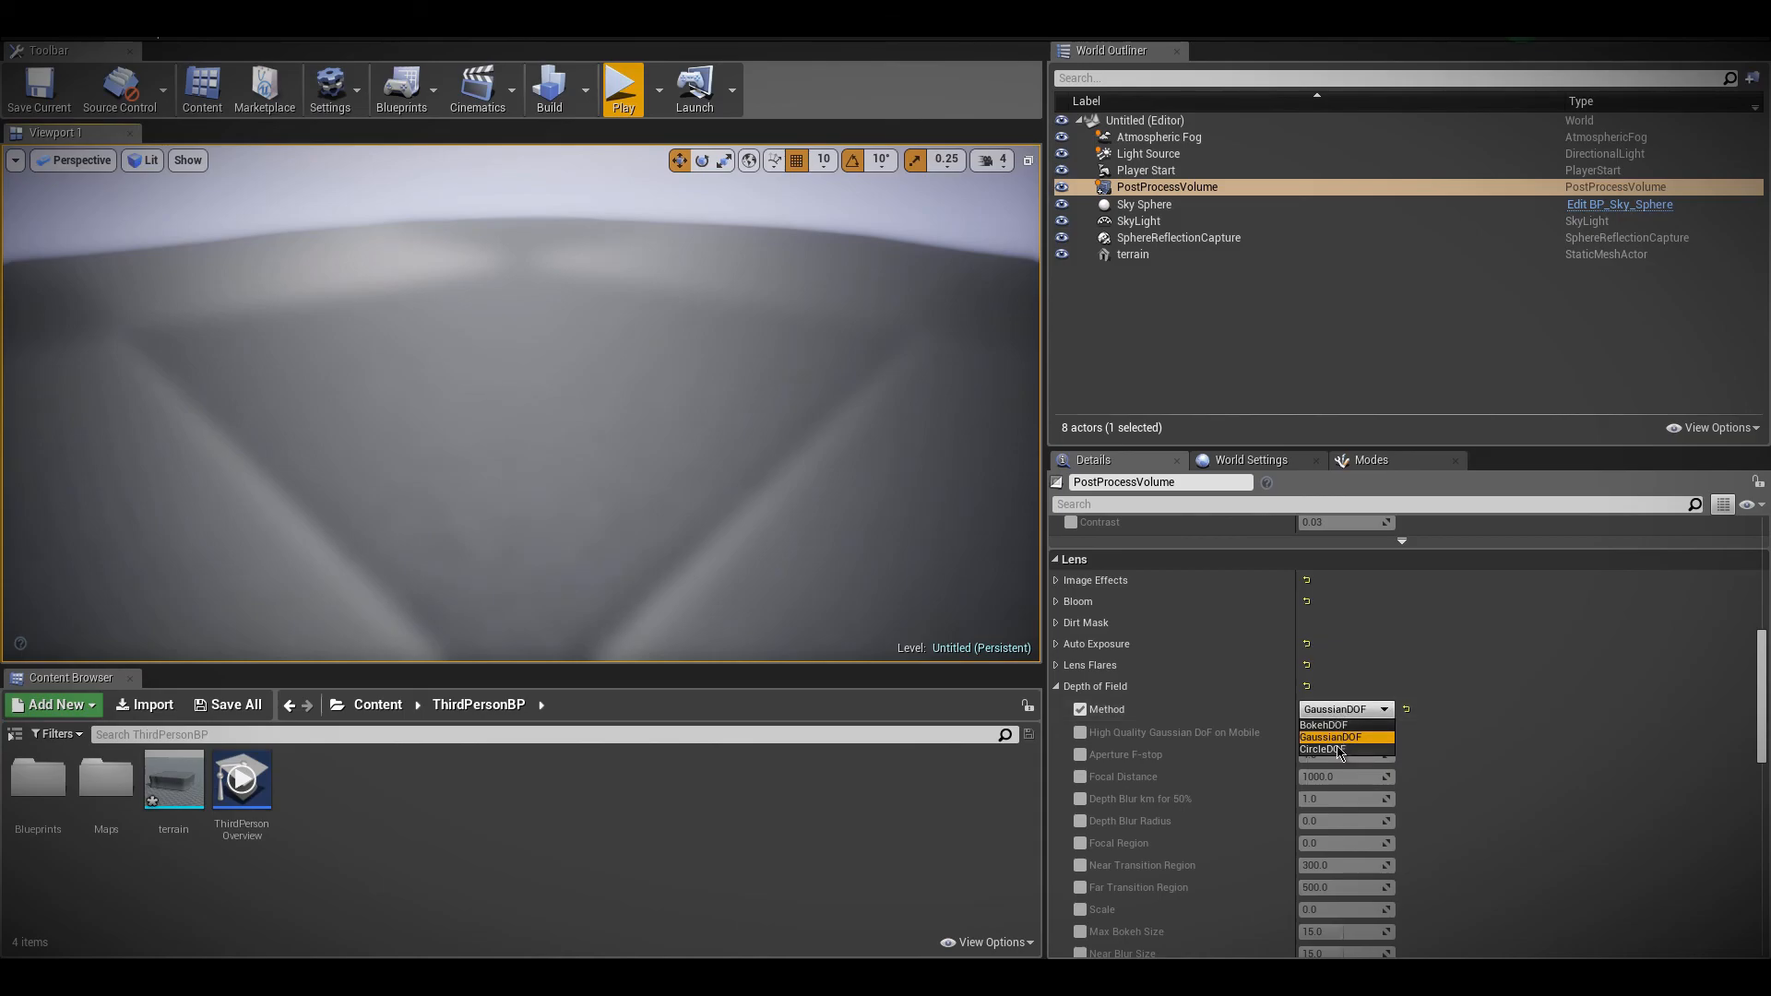
{"action": "key", "text": "w"}
{"action": "right_click_drag", "start_coordinate": [559, 416], "coordinate": [553, 364]}
{"action": "key", "text": "s"}
{"action": "key", "text": "w"}
{"action": "key", "text": "s"}
{"action": "right_click_drag", "start_coordinate": [807, 387], "coordinate": [807, 439]}
Play the level to view the depth of field blur around the character and stop the session
{"action": "left_click", "coordinate": [620, 92]}
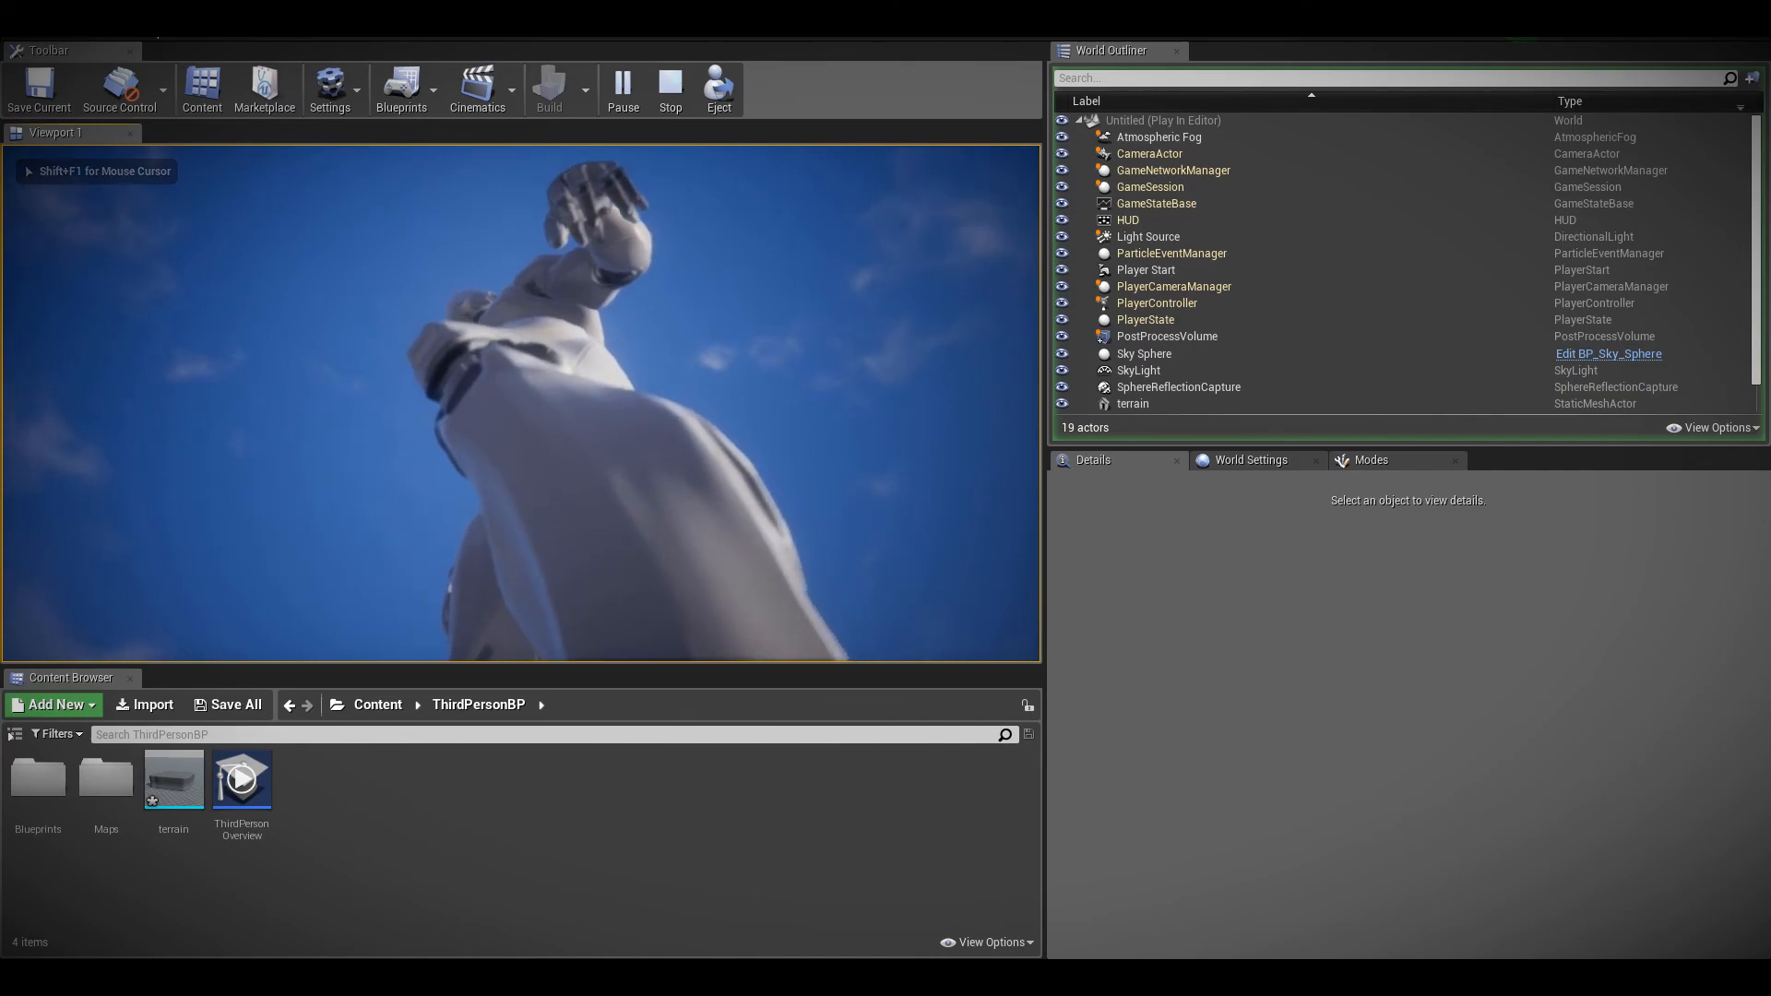
{"action": "key", "text": "w"}
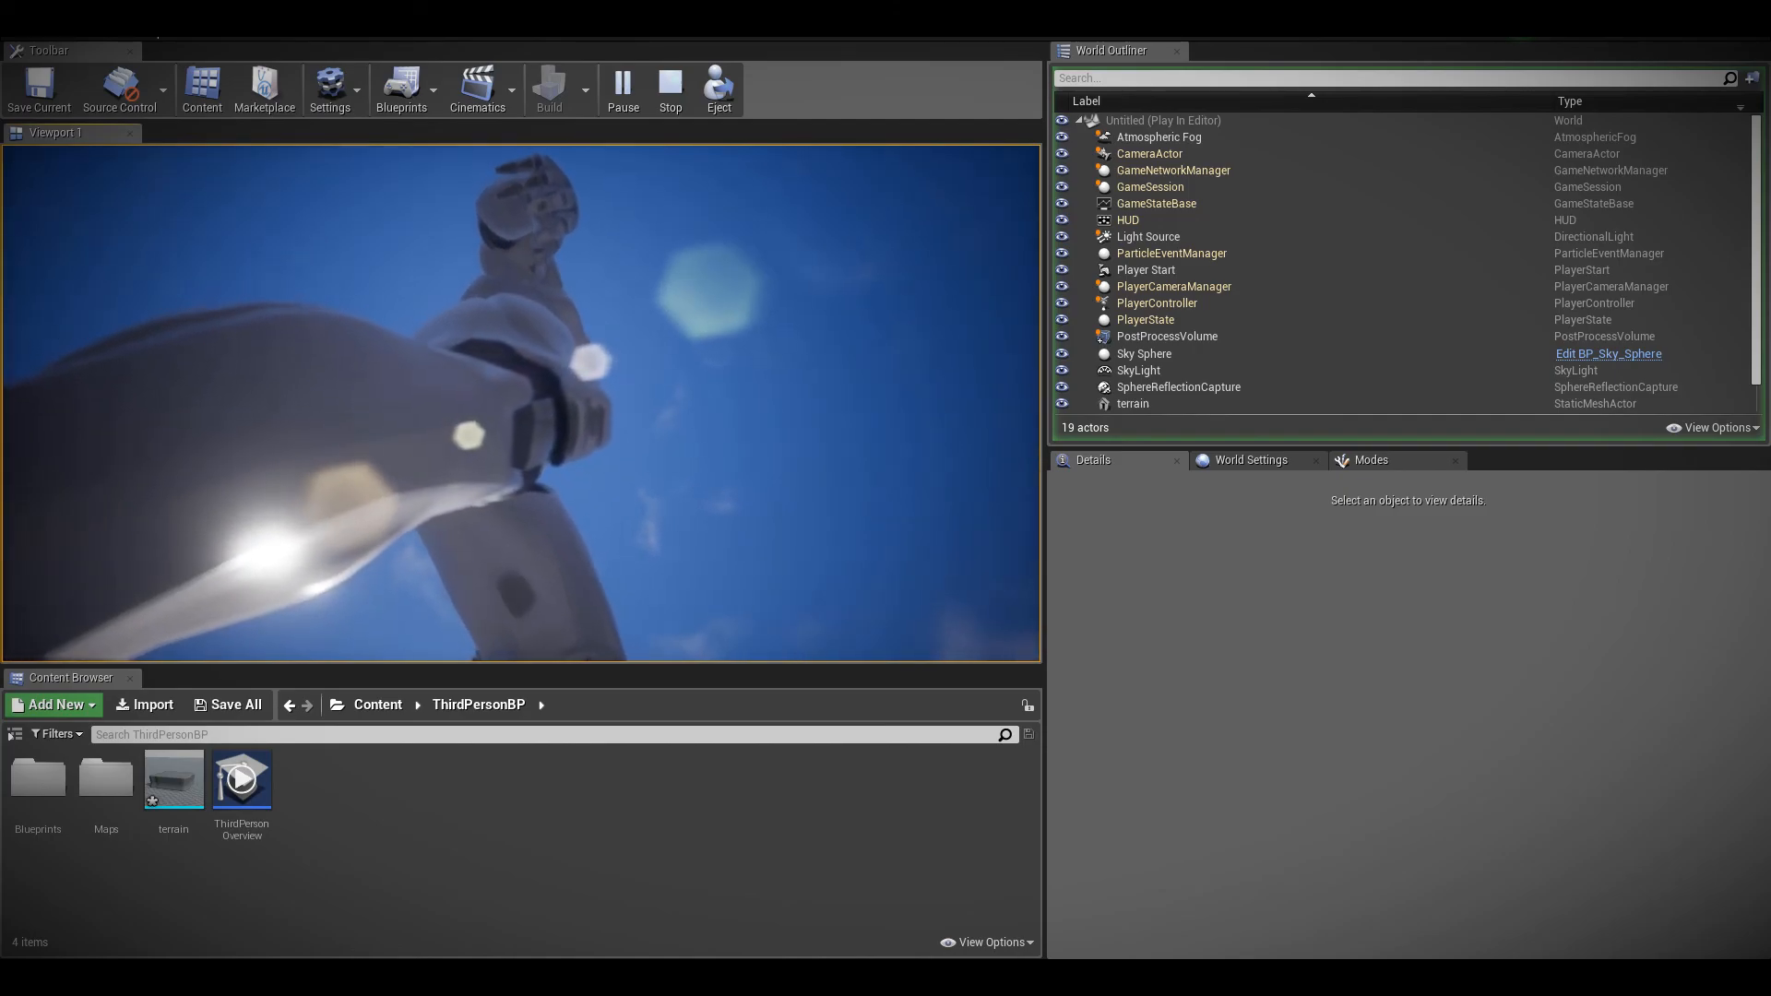
{"action": "key", "text": "Escape"}
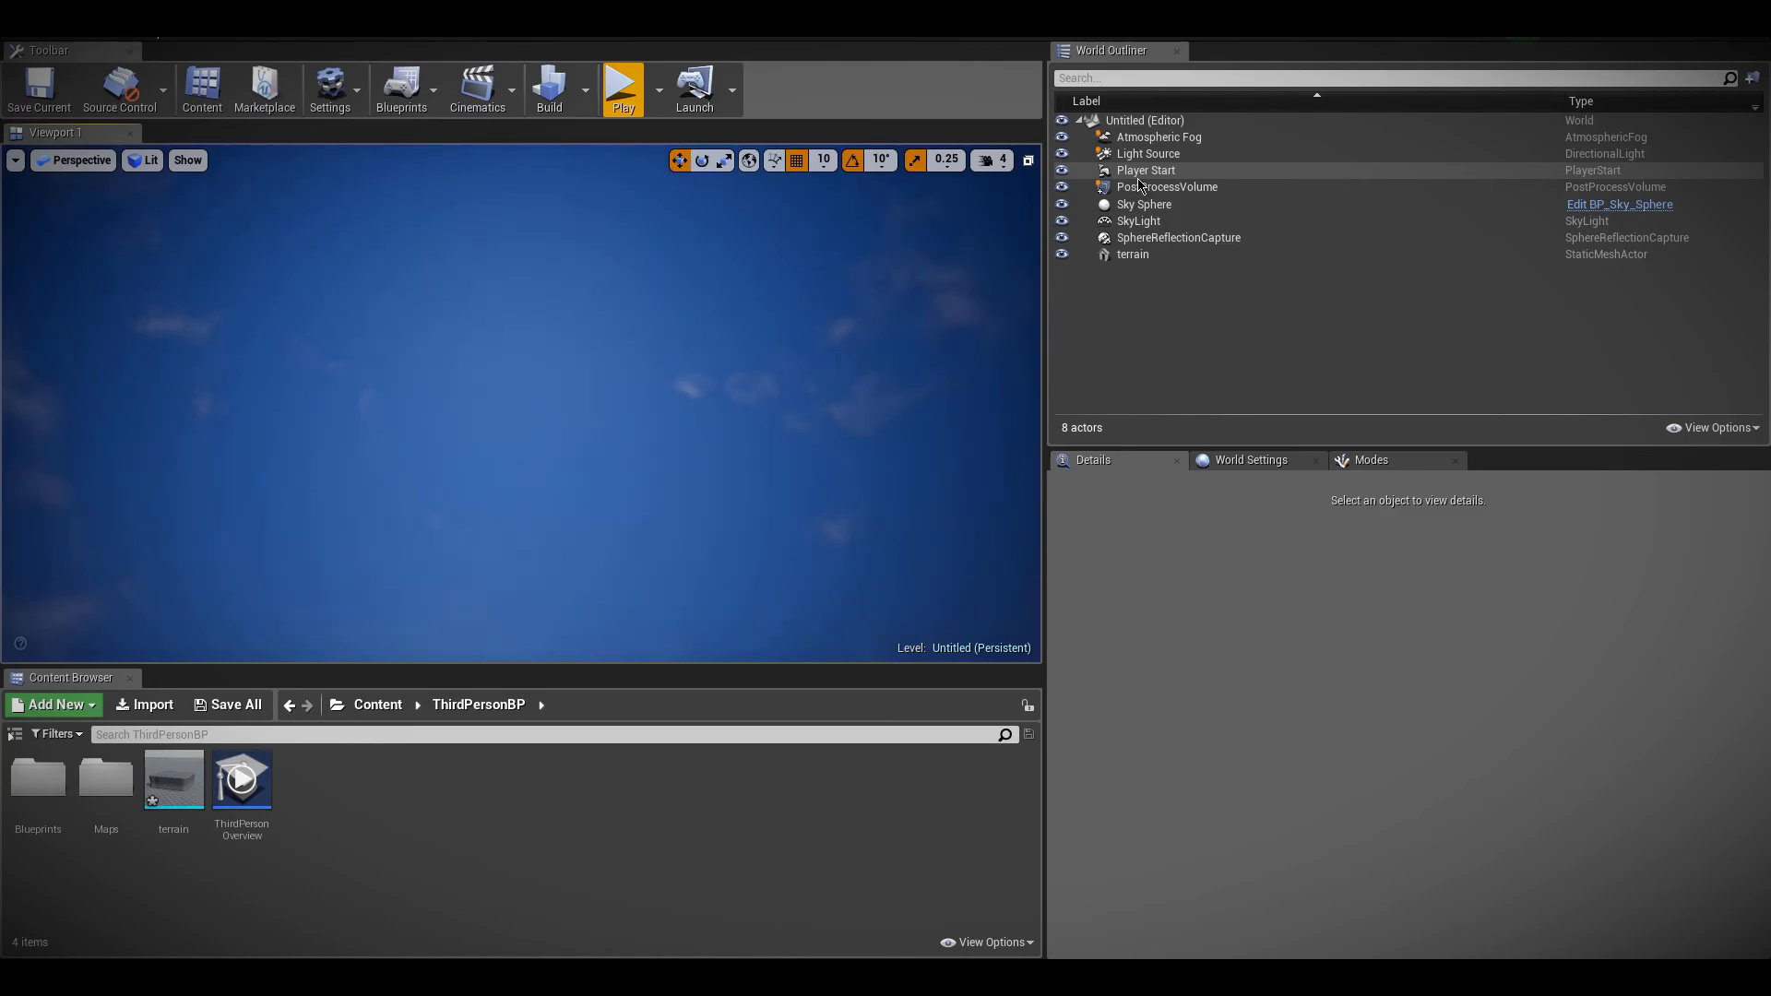
Reselect the PostProcessVolume and collapse its Depth of Field settings
{"action": "left_click", "coordinate": [1167, 186]}
{"action": "scroll", "coordinate": [1321, 729], "scroll_direction": "down", "scroll_amount": 10}
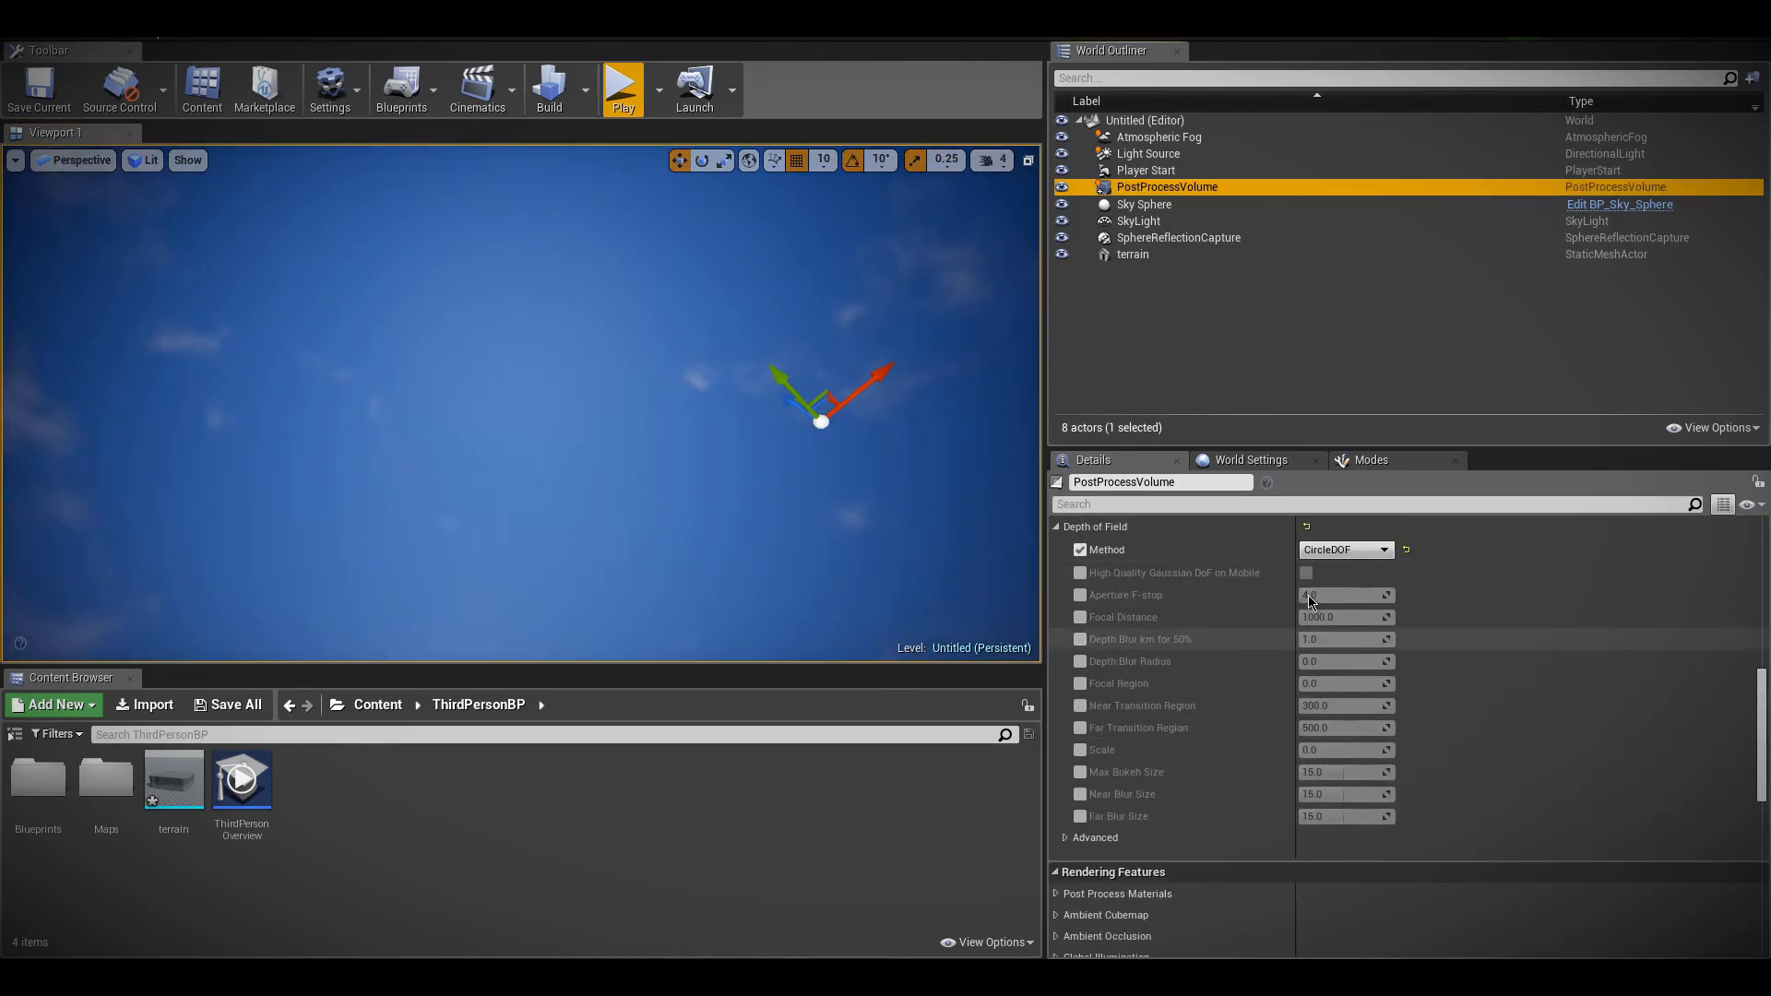
{"action": "scroll", "coordinate": [1090, 646], "scroll_direction": "up", "scroll_amount": 2}
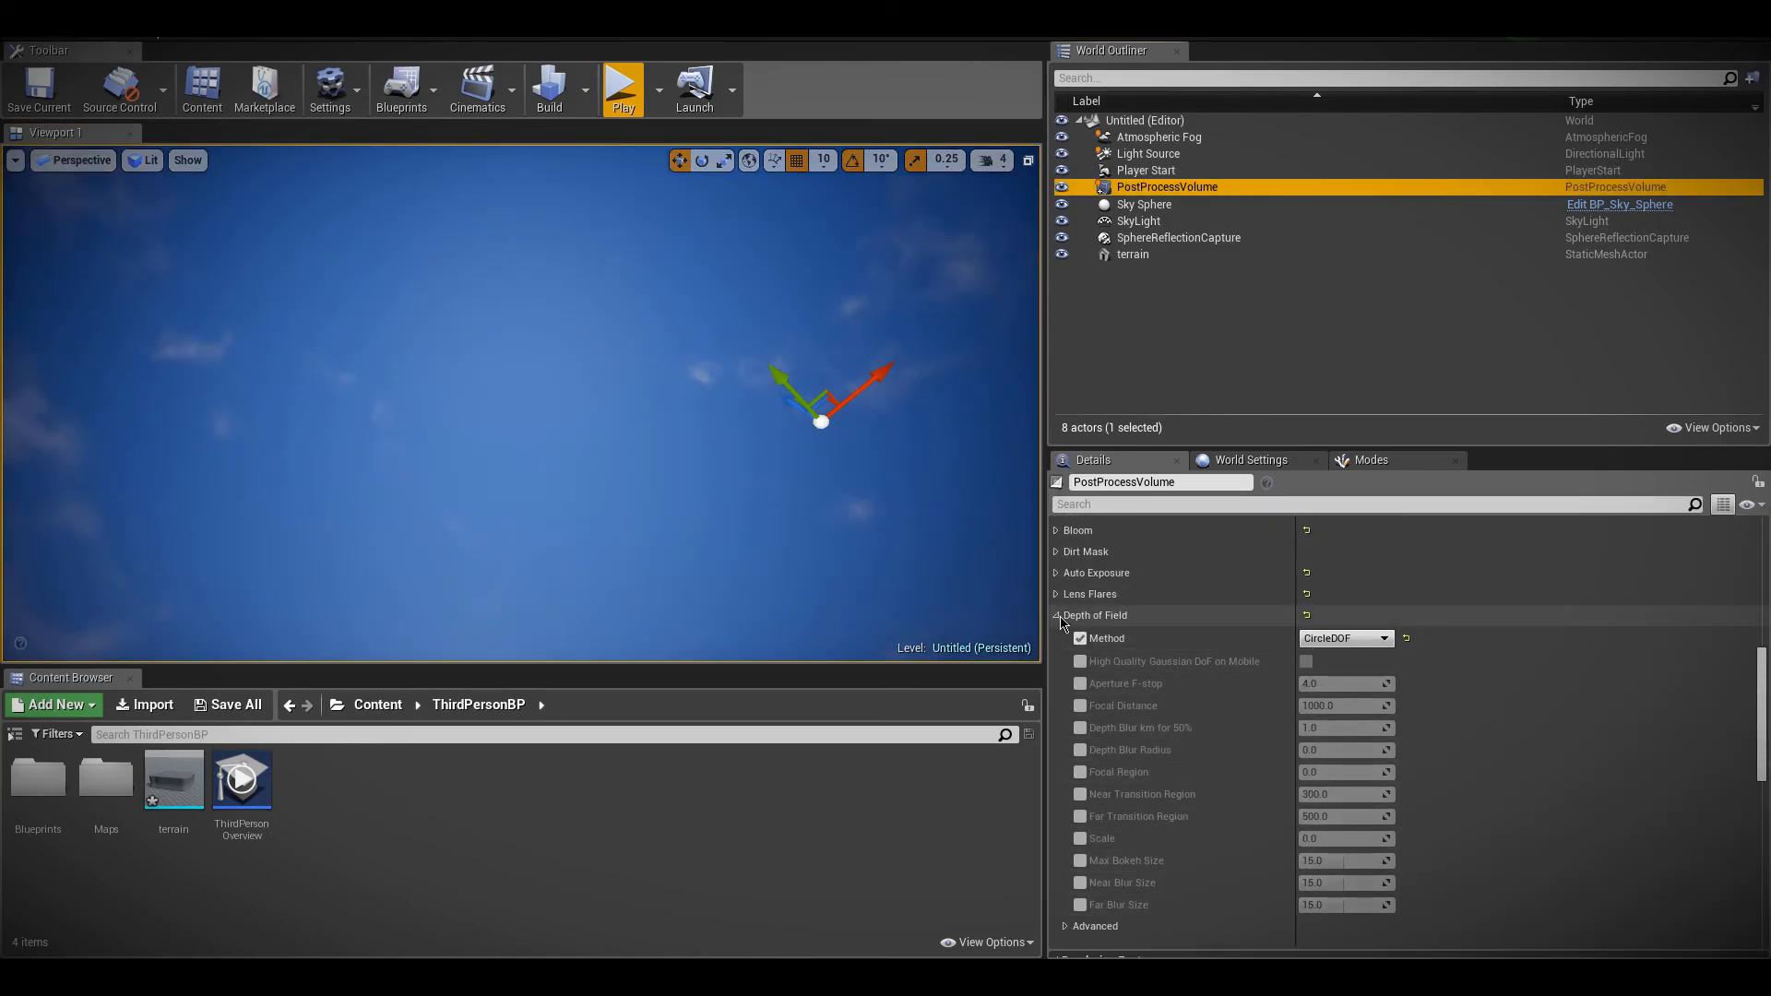
{"action": "left_click", "coordinate": [1056, 617]}
{"action": "scroll", "coordinate": [1069, 651], "scroll_direction": "down", "scroll_amount": 3}
{"action": "scroll", "coordinate": [1072, 660], "scroll_direction": "up", "scroll_amount": 4}
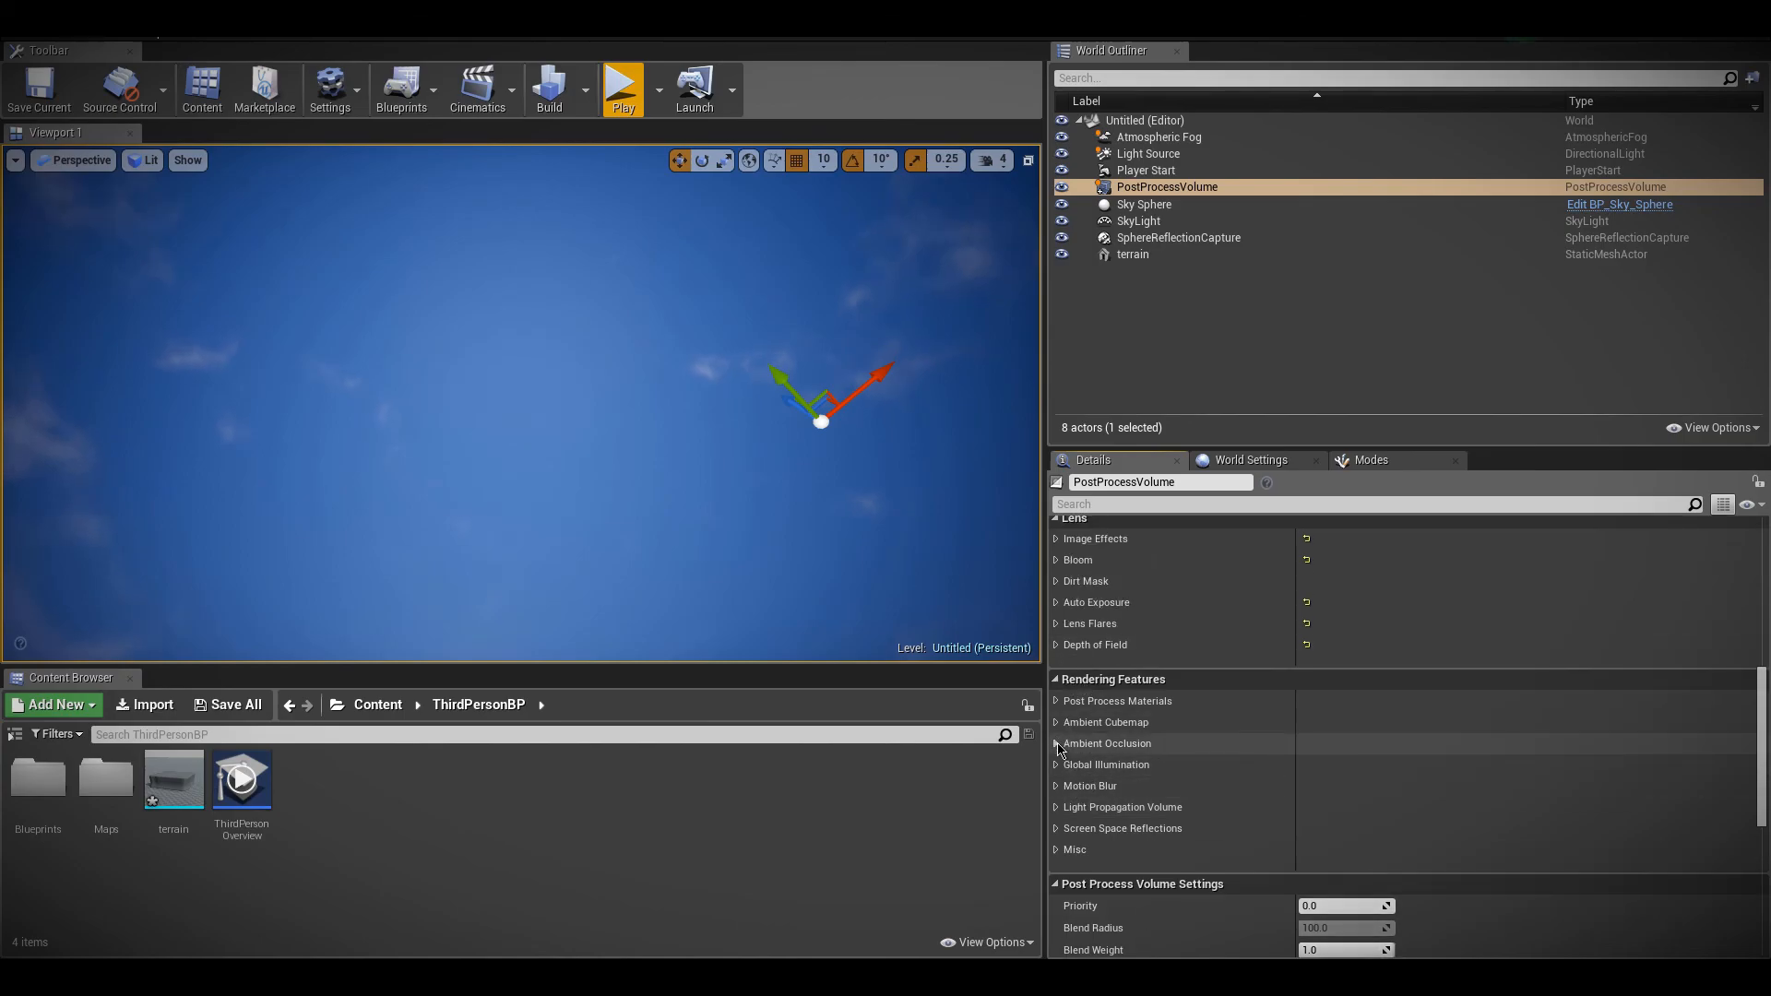
Glance at the Ambient Occlusion settings and bring the terrain surface back into view
{"action": "left_click", "coordinate": [1056, 745]}
{"action": "mouse_move", "coordinate": [695, 535]}
{"action": "right_mouse_down"}
{"action": "mouse_move", "coordinate": [695, 645]}
{"action": "mouse_move", "coordinate": [687, 595]}
{"action": "mouse_move", "coordinate": [728, 572]}
{"action": "mouse_move", "coordinate": [715, 530]}
{"action": "right_mouse_up"}
{"action": "key", "text": "s"}
{"action": "right_click", "coordinate": [665, 899]}
{"action": "left_click", "coordinate": [1056, 745]}
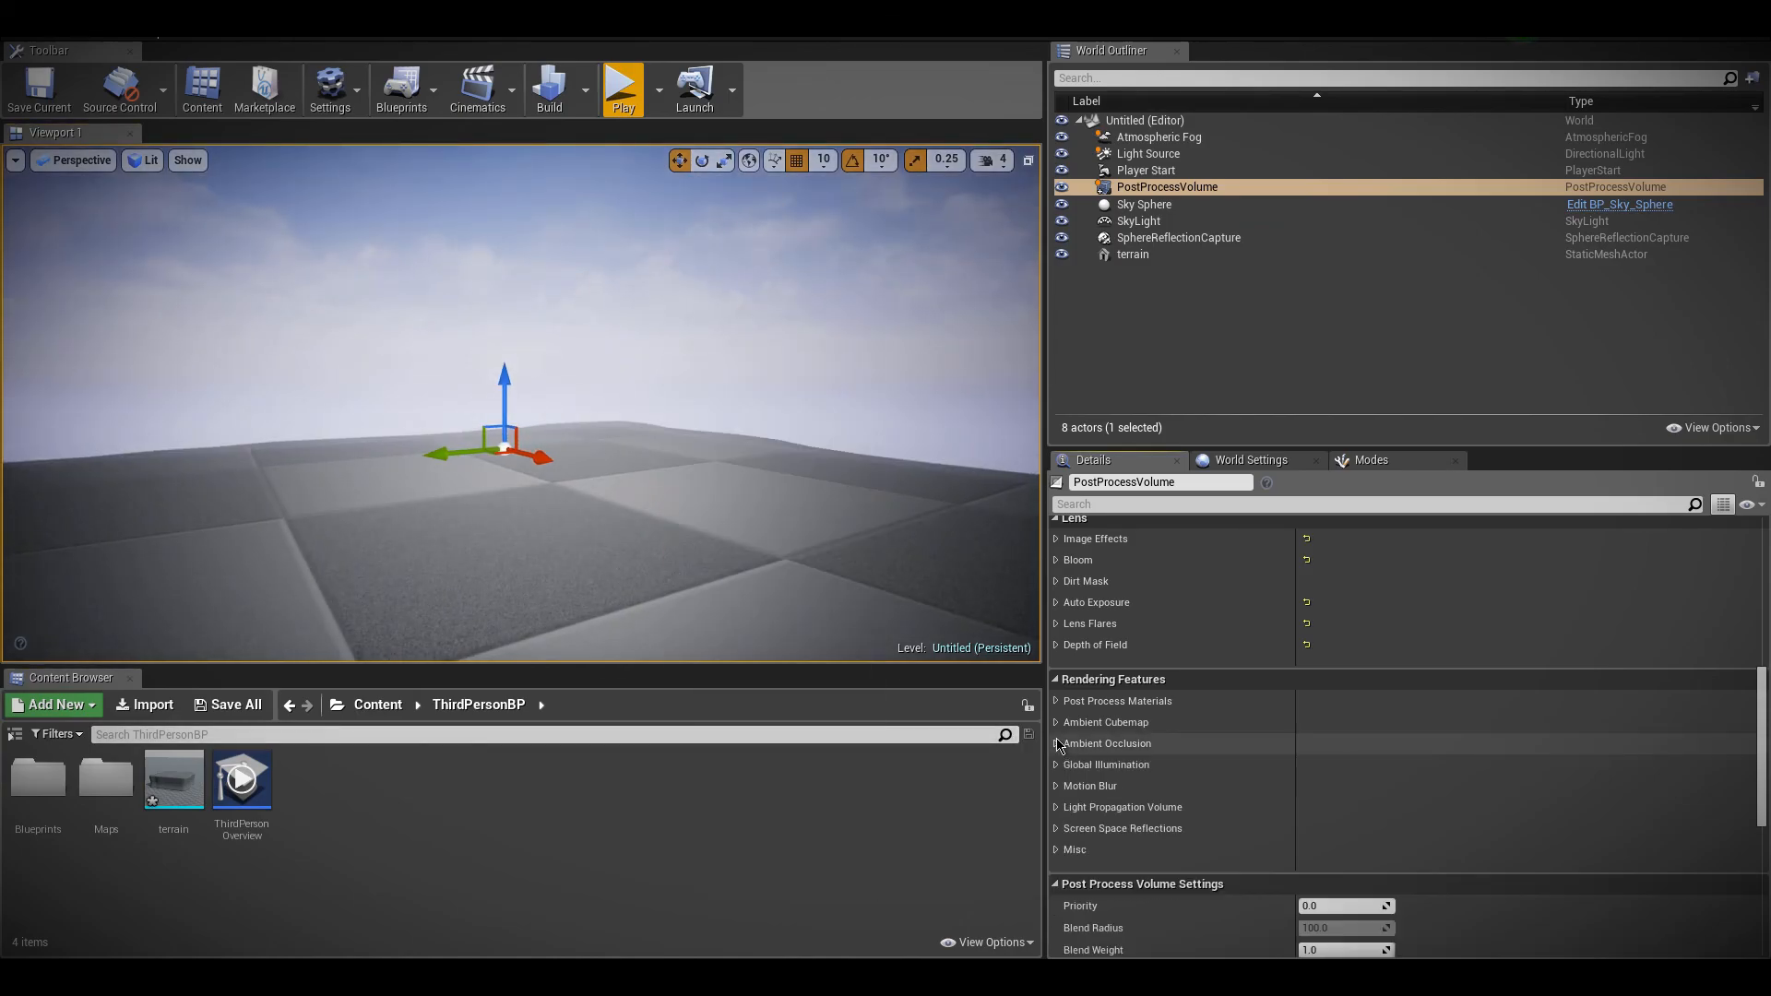
Try a Light Propagation Volume blendable as an element of the Post Process Materials array and clear the array again
{"action": "left_click", "coordinate": [1056, 701]}
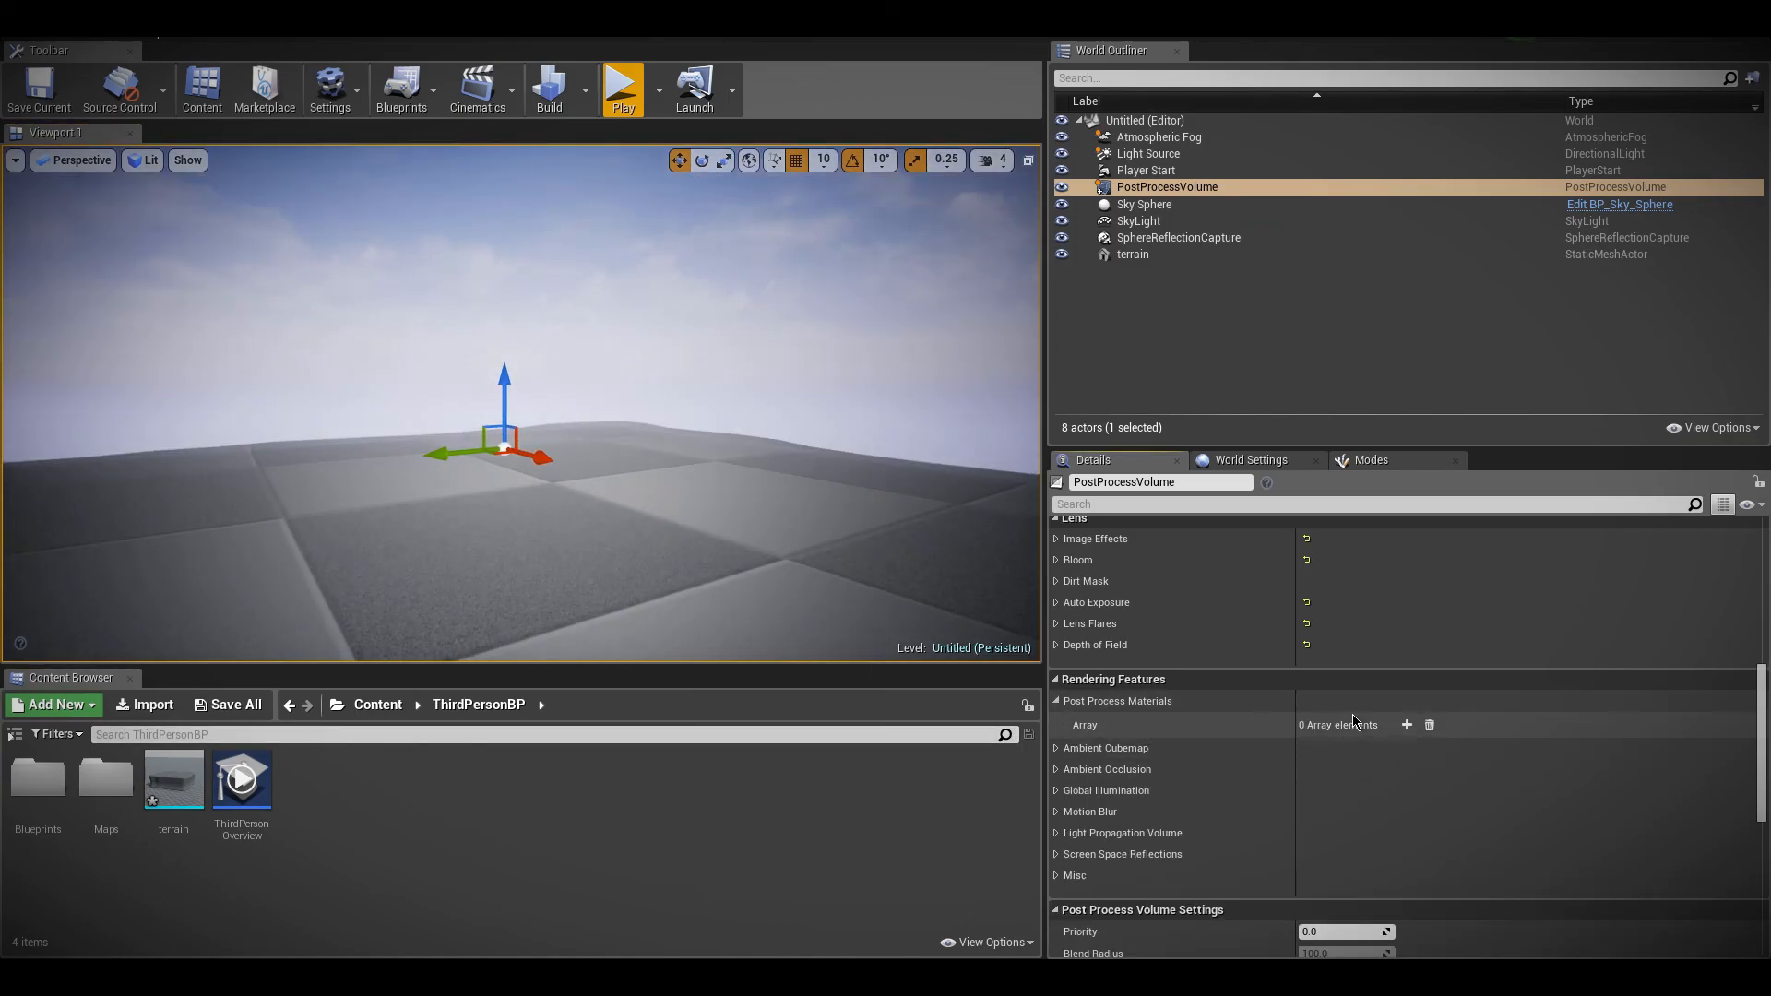
{"action": "left_click", "coordinate": [1407, 726]}
{"action": "left_click", "coordinate": [1338, 748]}
{"action": "left_click", "coordinate": [1359, 777]}
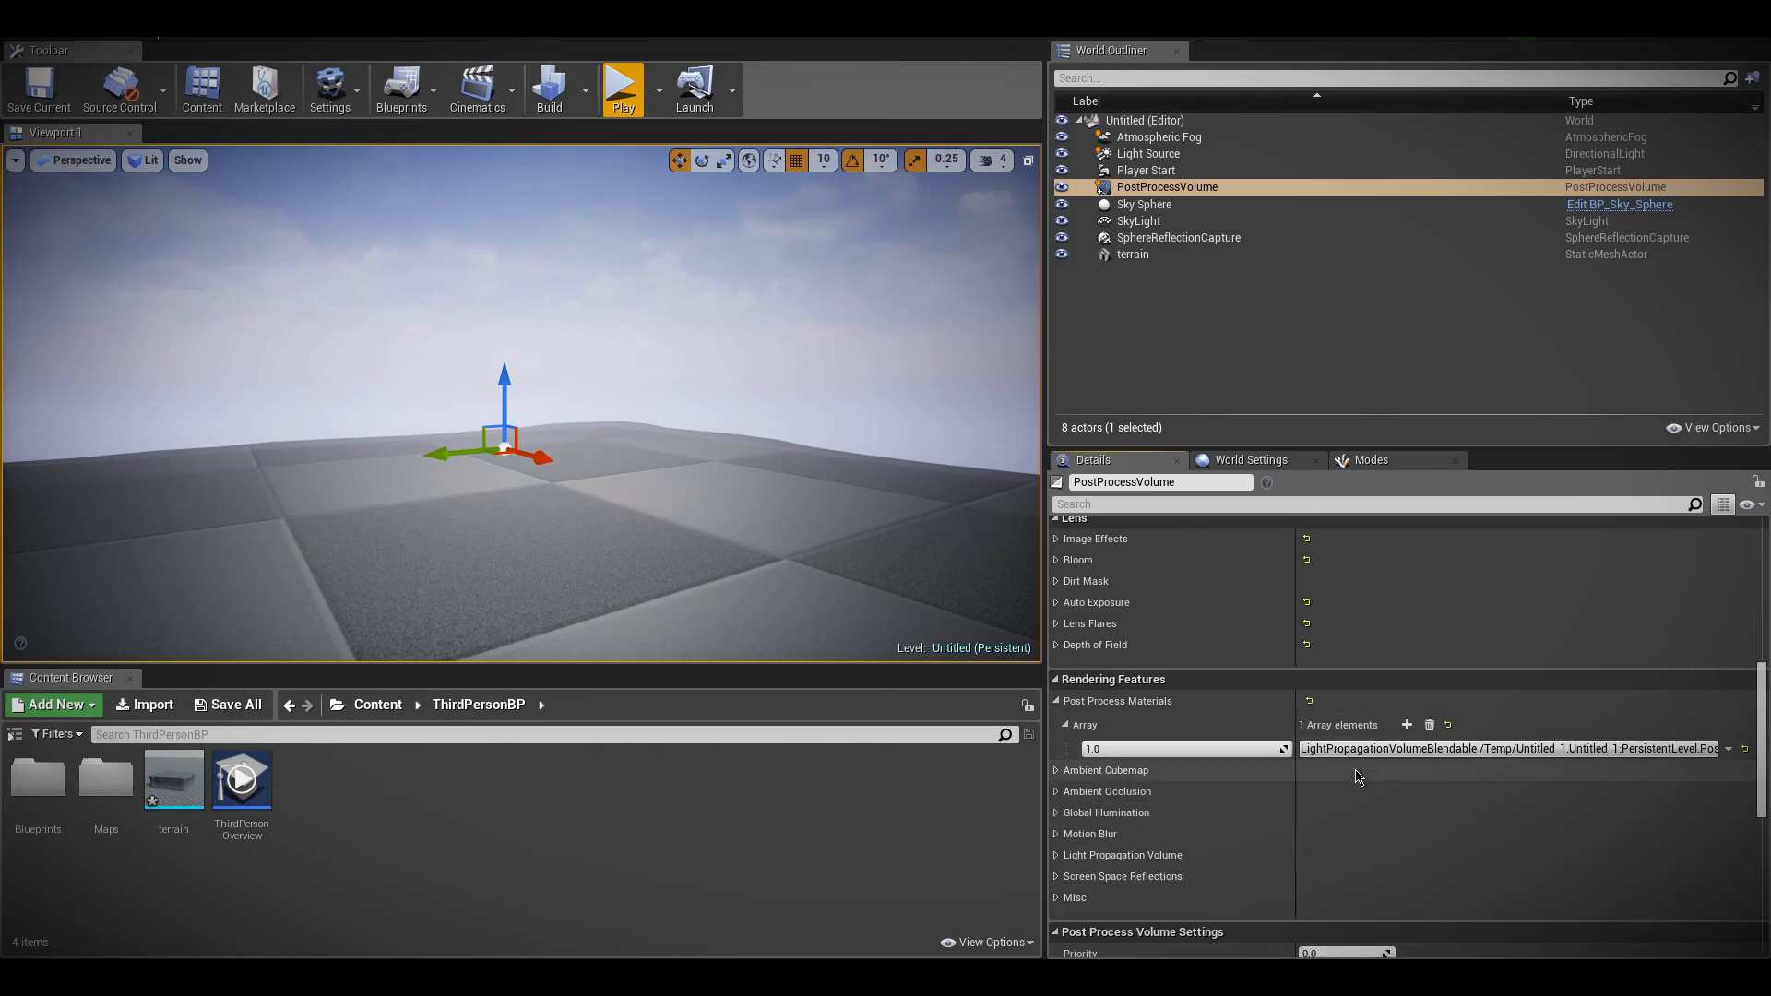
{"action": "left_click", "coordinate": [1428, 726]}
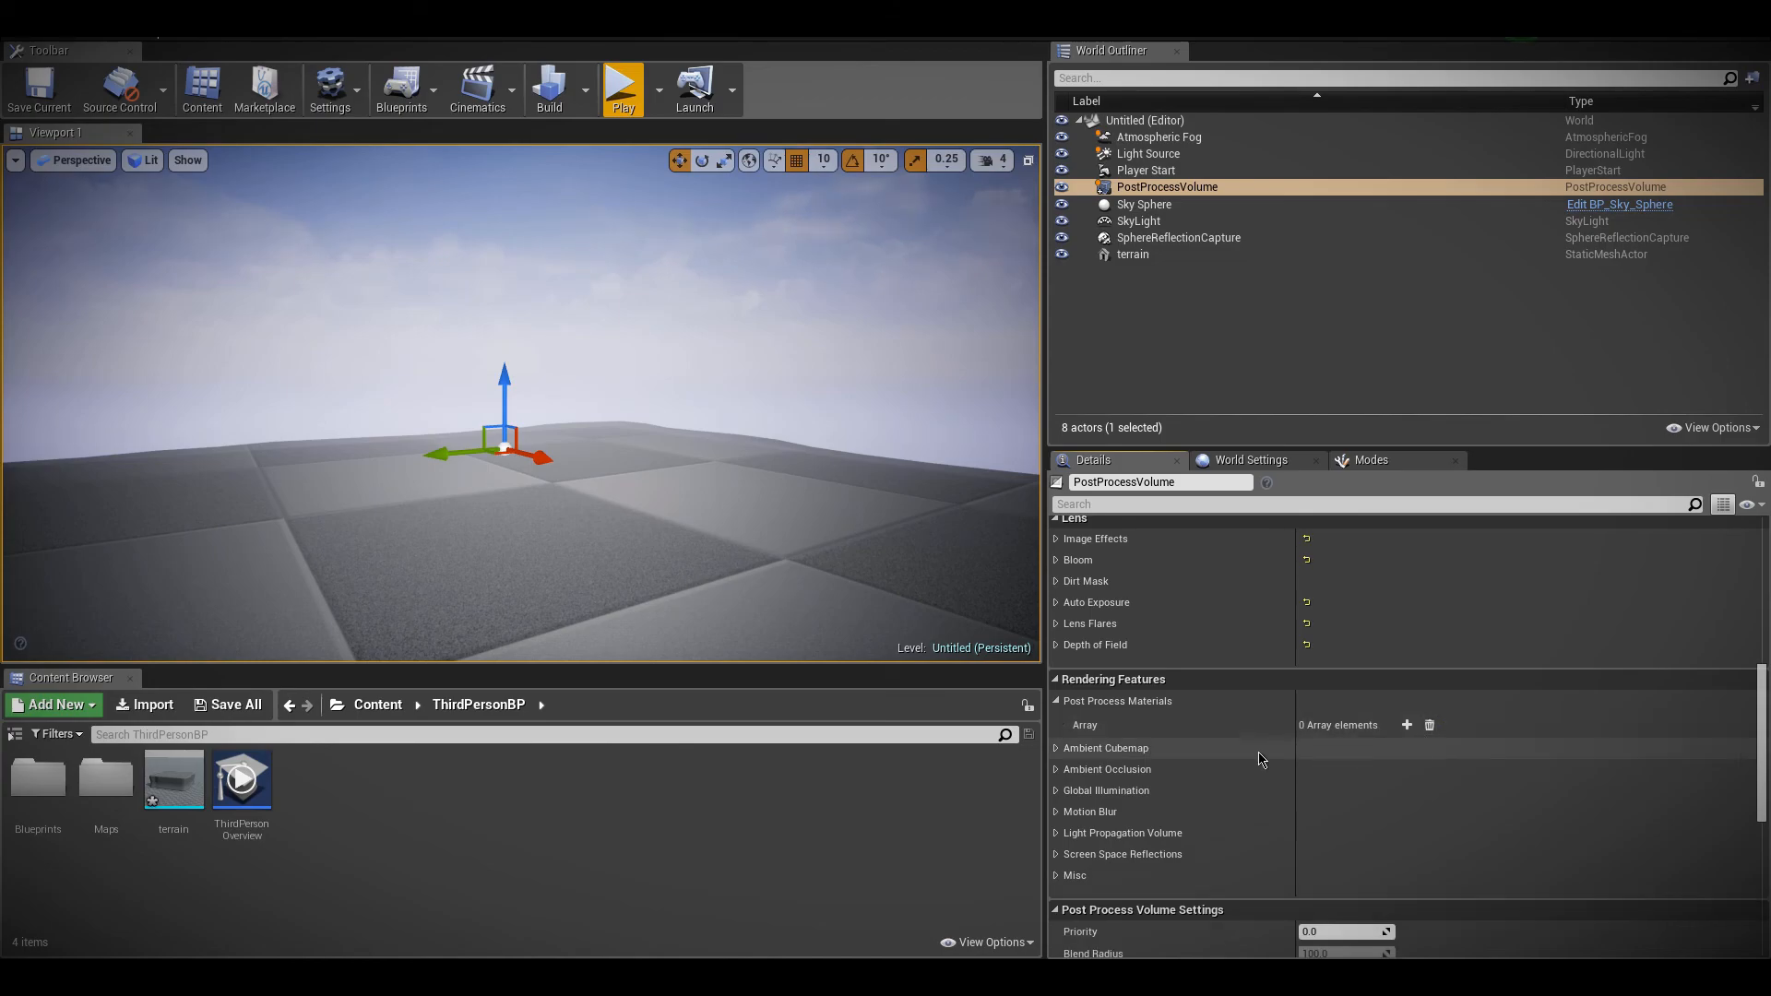
{"action": "left_click", "coordinate": [1055, 702]}
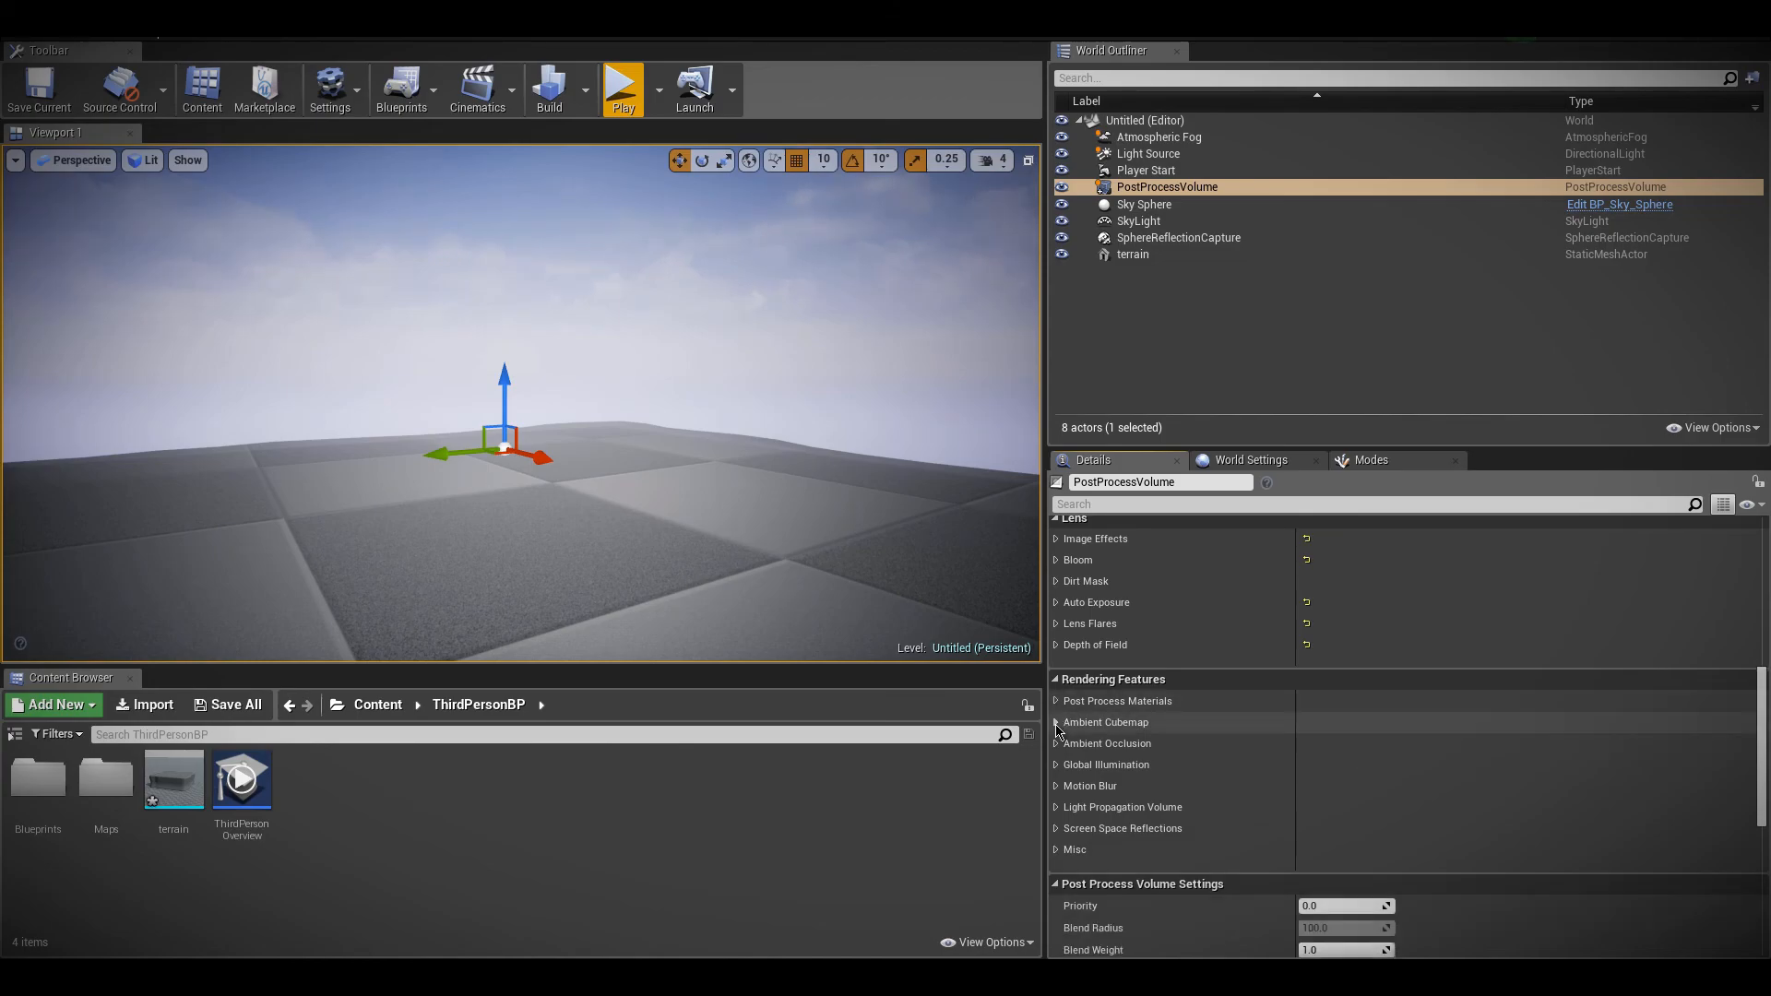
Try the daylight texture as the Ambient Cubemap and play the level to view its effect
{"action": "left_click", "coordinate": [1056, 722]}
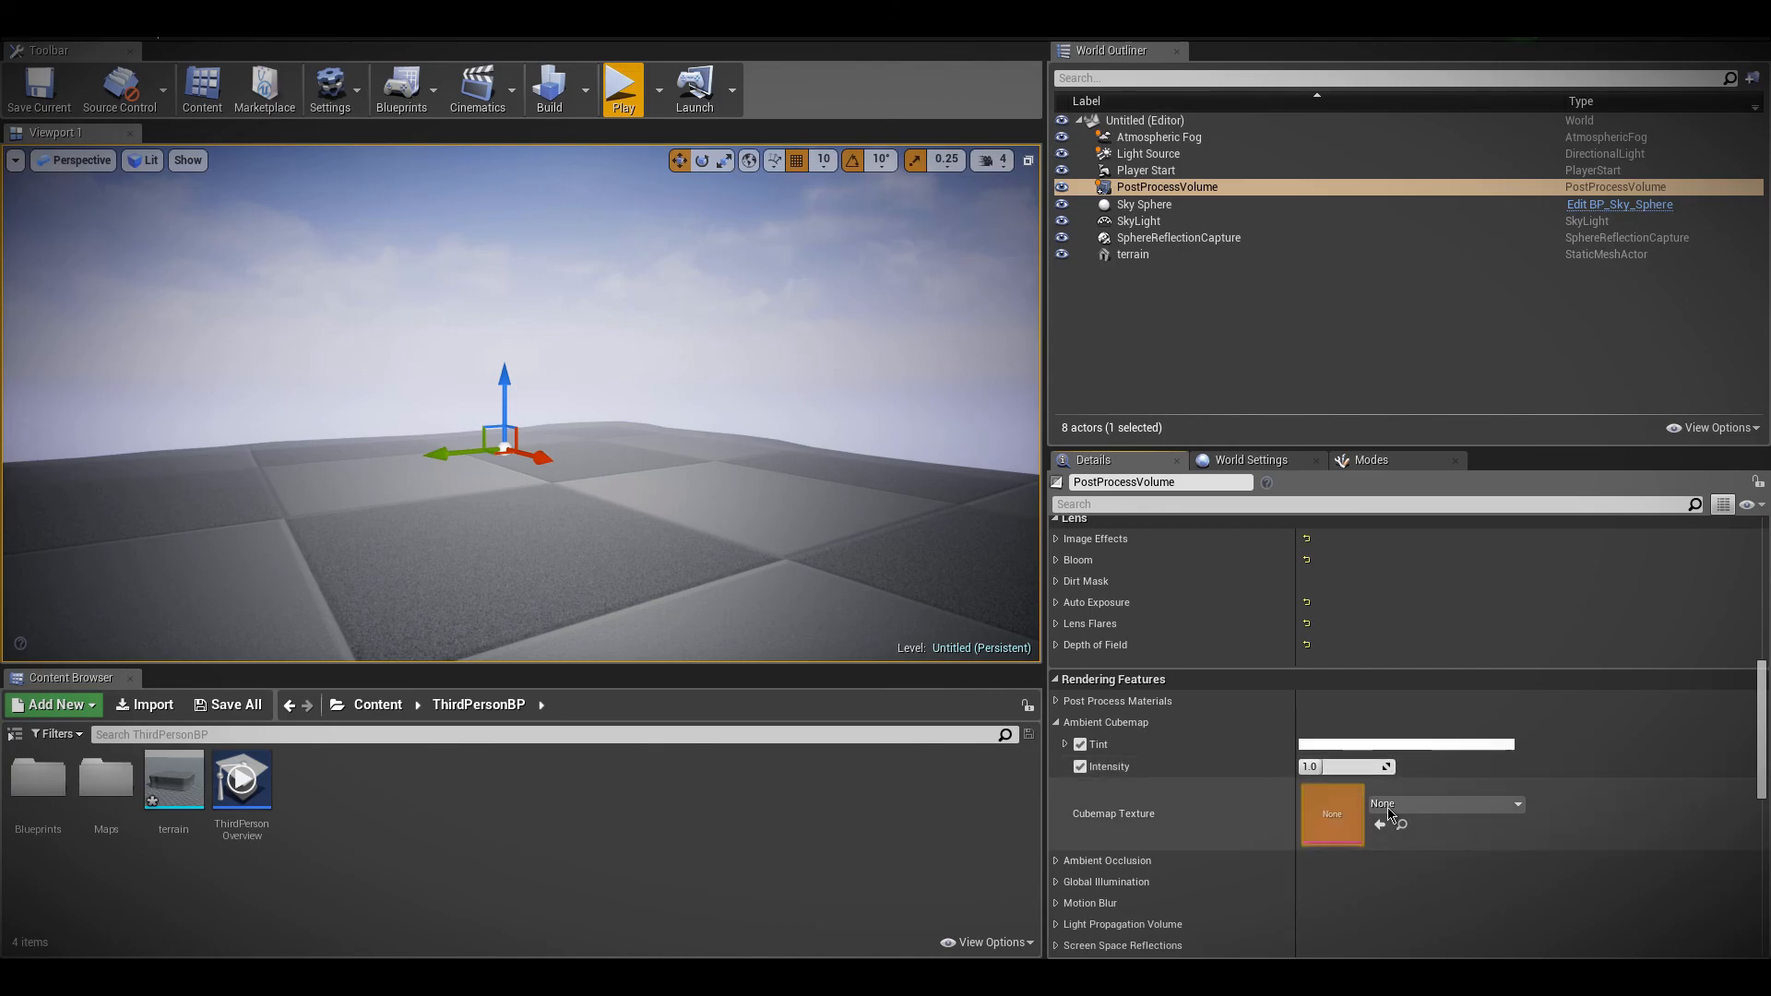
{"action": "left_click", "coordinate": [1444, 803]}
{"action": "left_click", "coordinate": [1421, 569]}
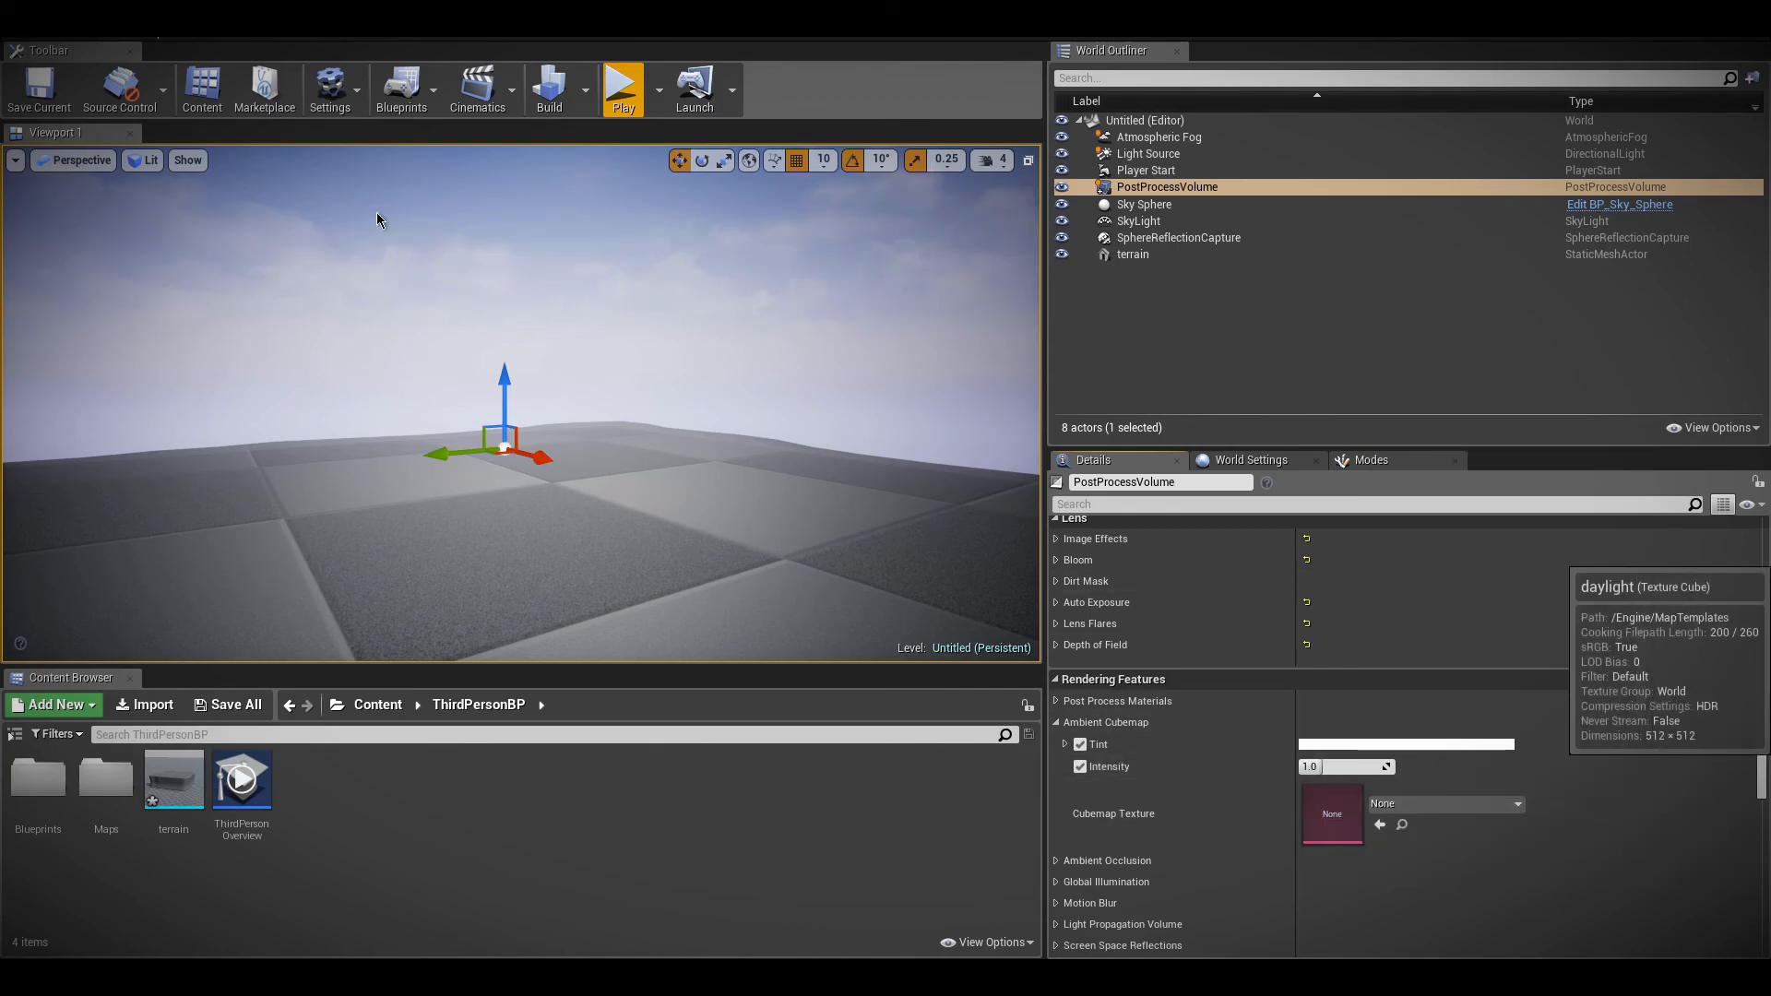
{"action": "left_click", "coordinate": [622, 87]}
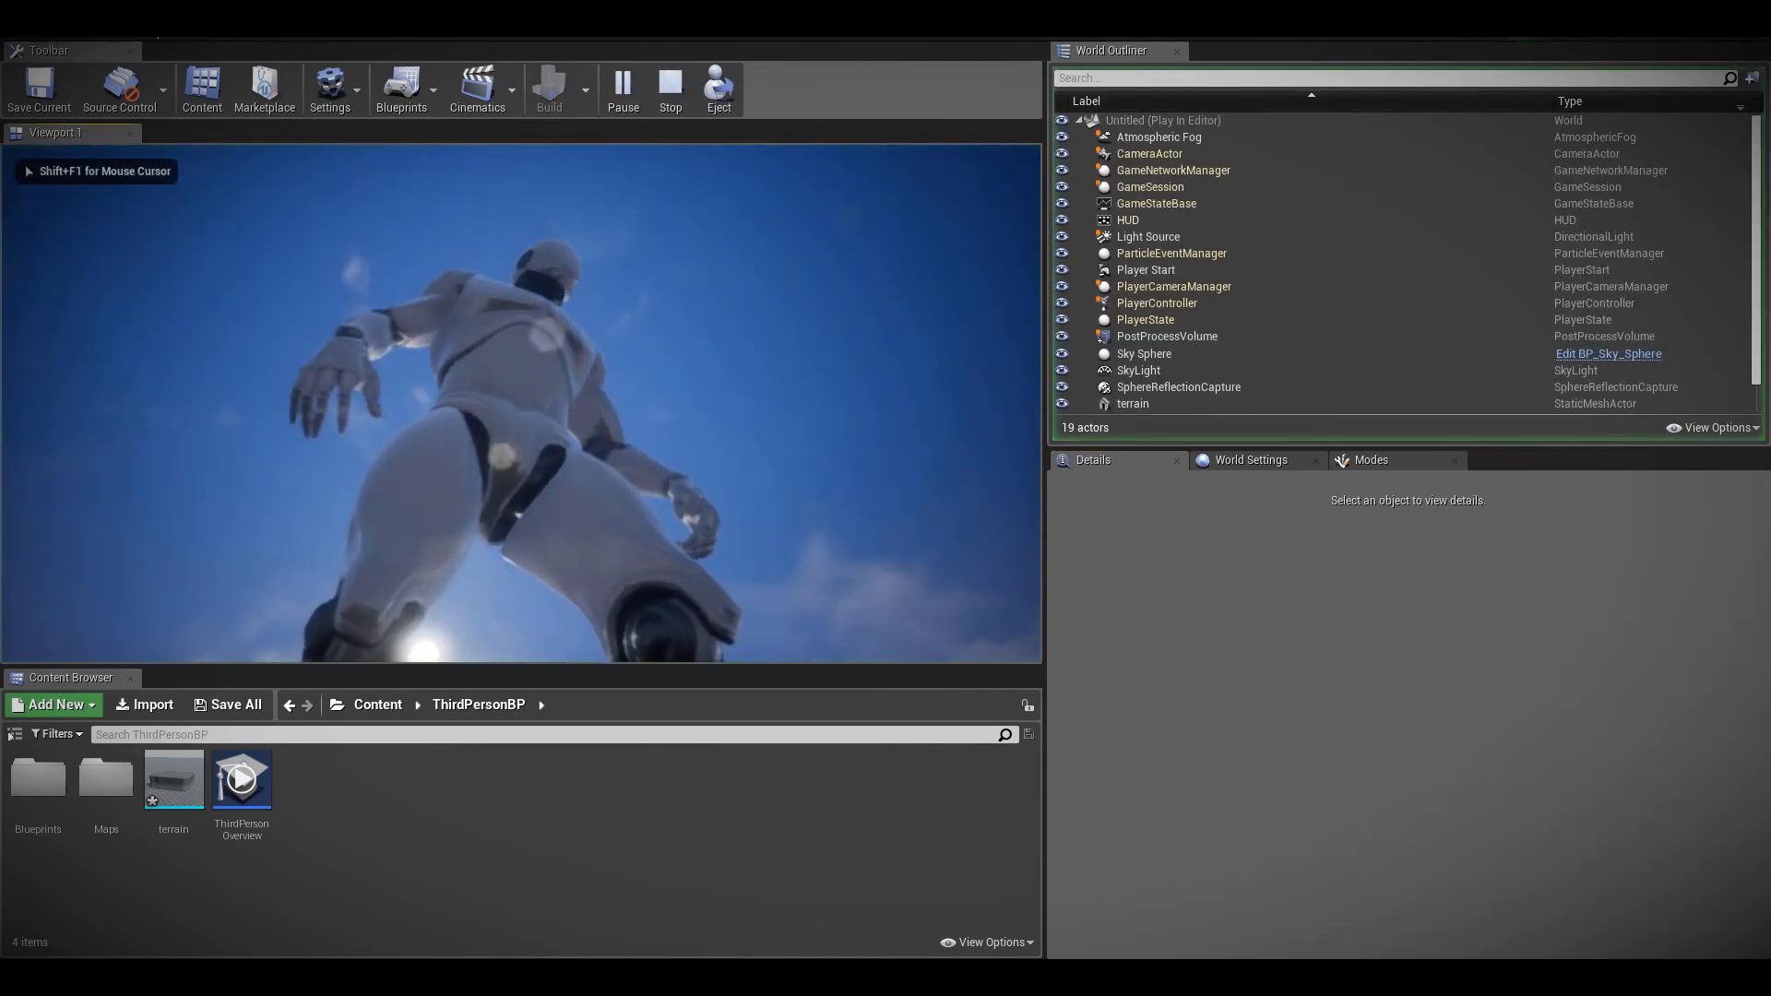
{"action": "key", "text": "Escape"}
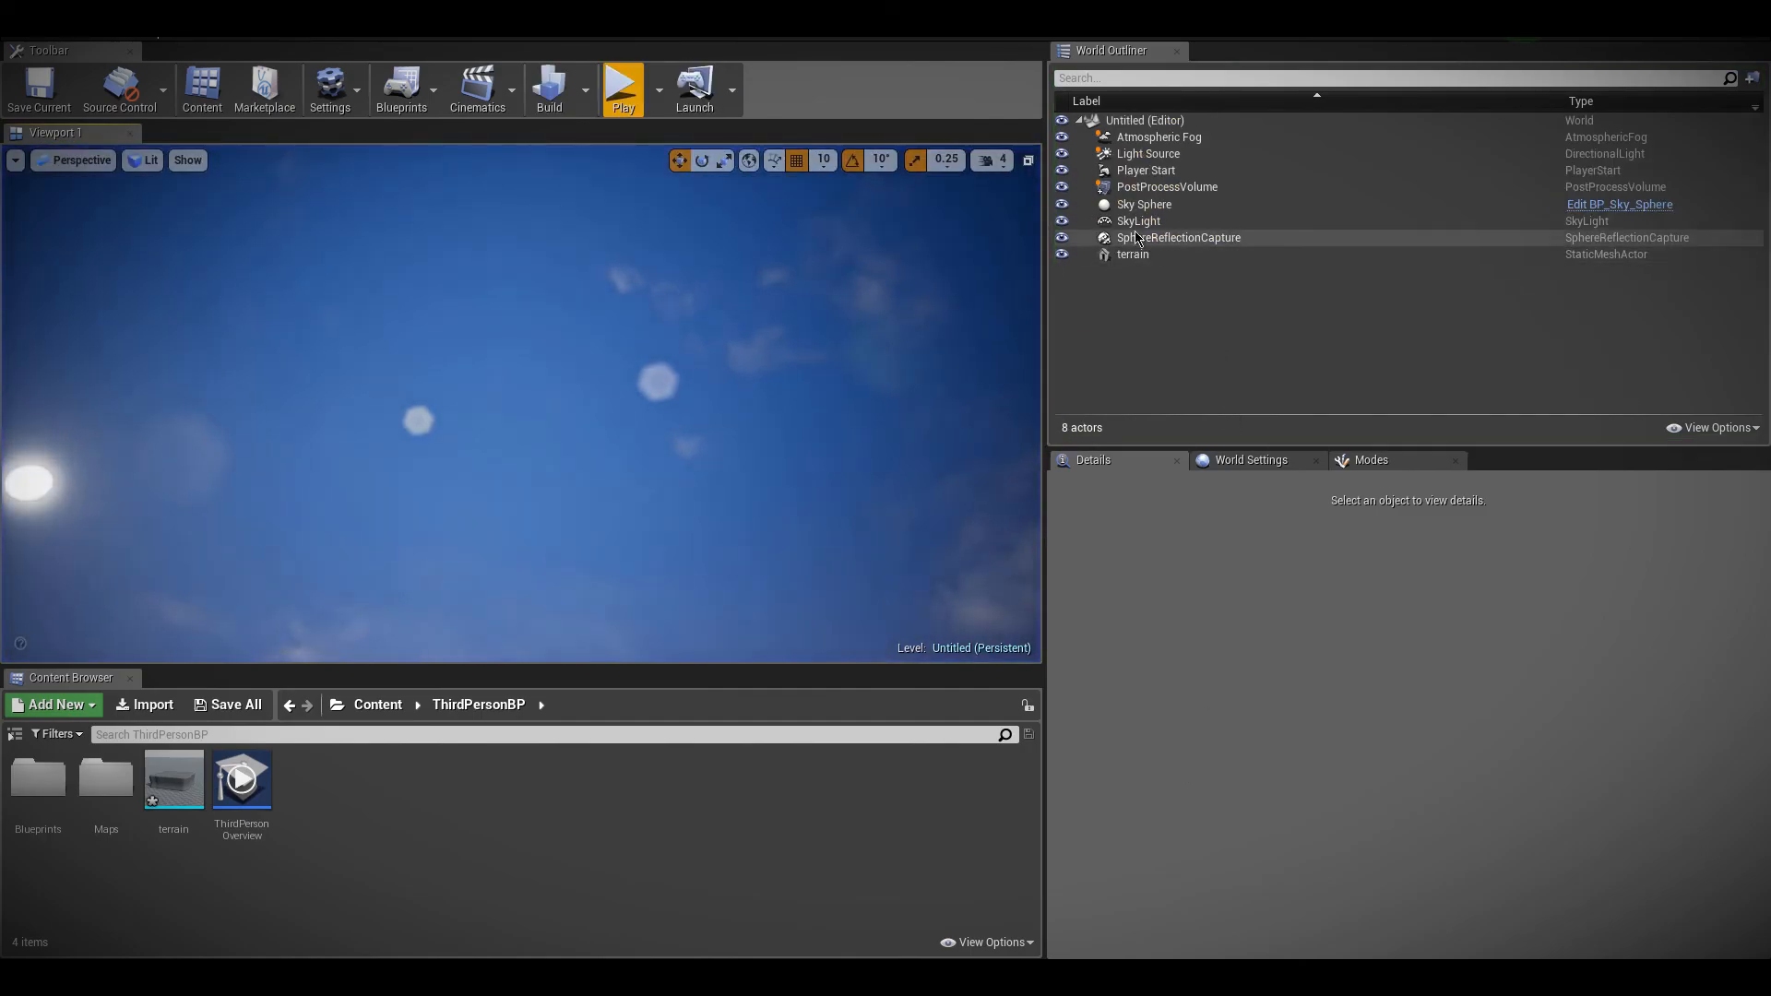
Disable the Ambient Cubemap's Tint and Intensity overrides, reset its Cubemap Texture to None and play-test the level
{"action": "left_click", "coordinate": [1164, 188]}
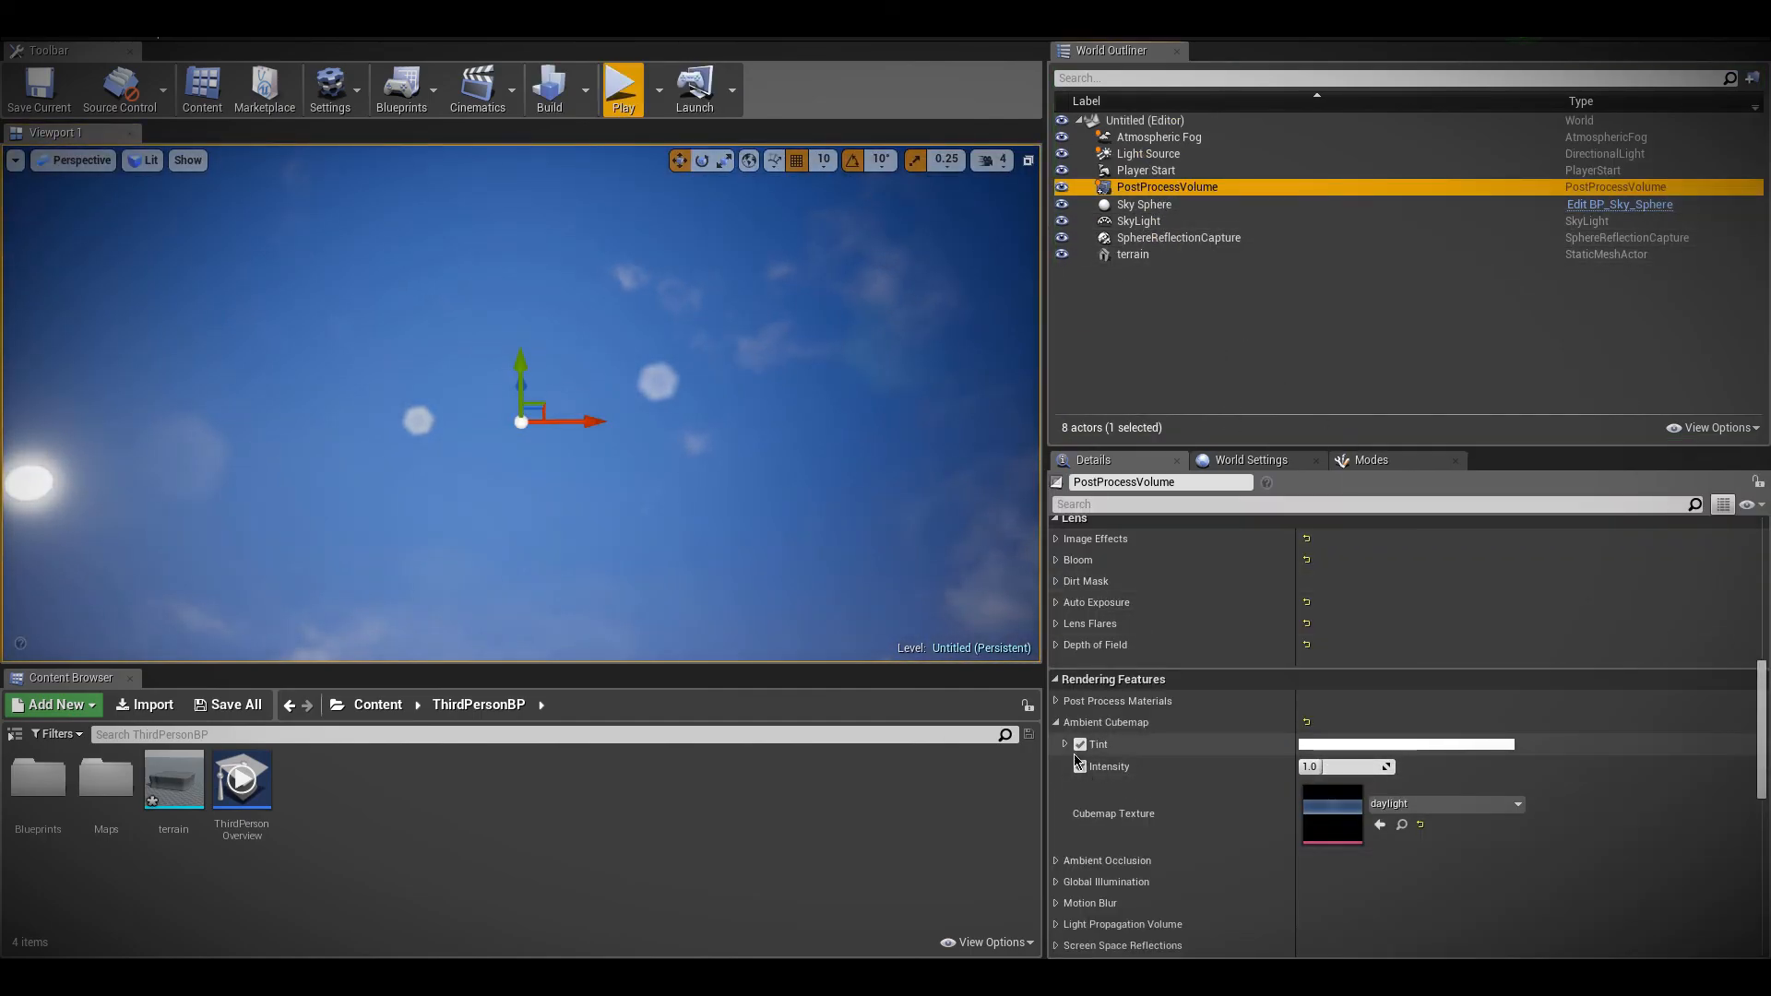
{"action": "left_click", "coordinate": [1080, 766]}
{"action": "left_click", "coordinate": [1080, 744]}
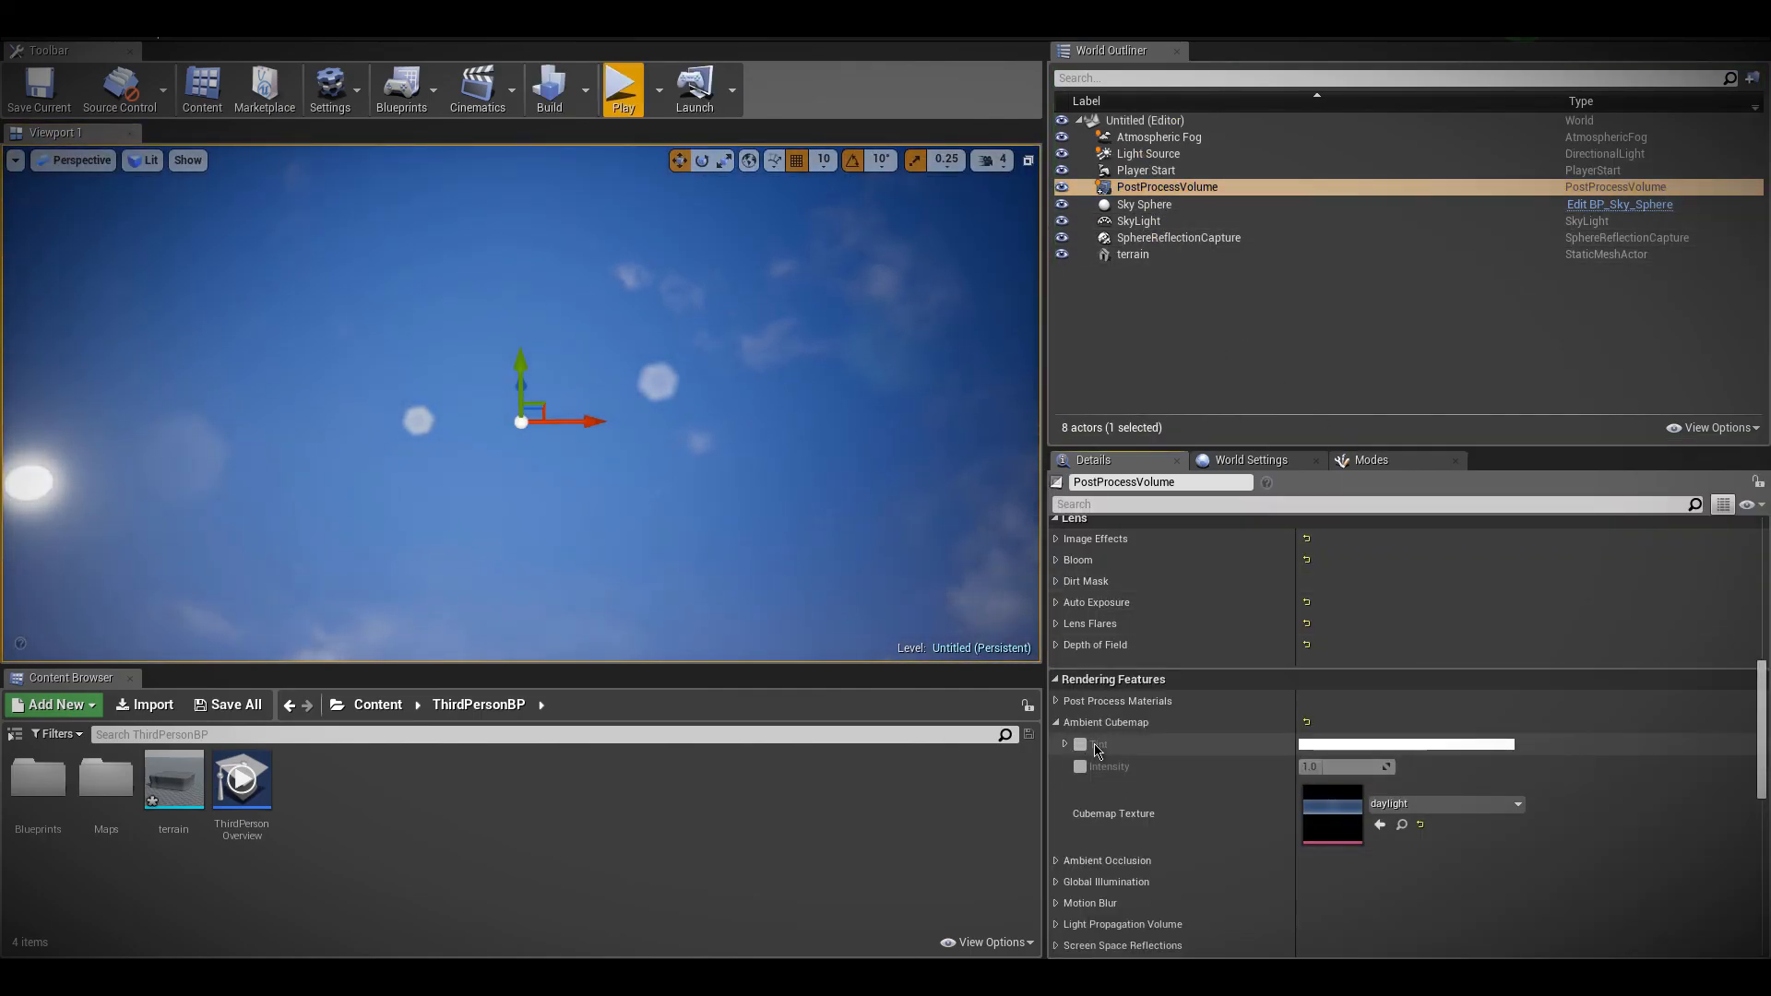
{"action": "left_click", "coordinate": [1419, 824]}
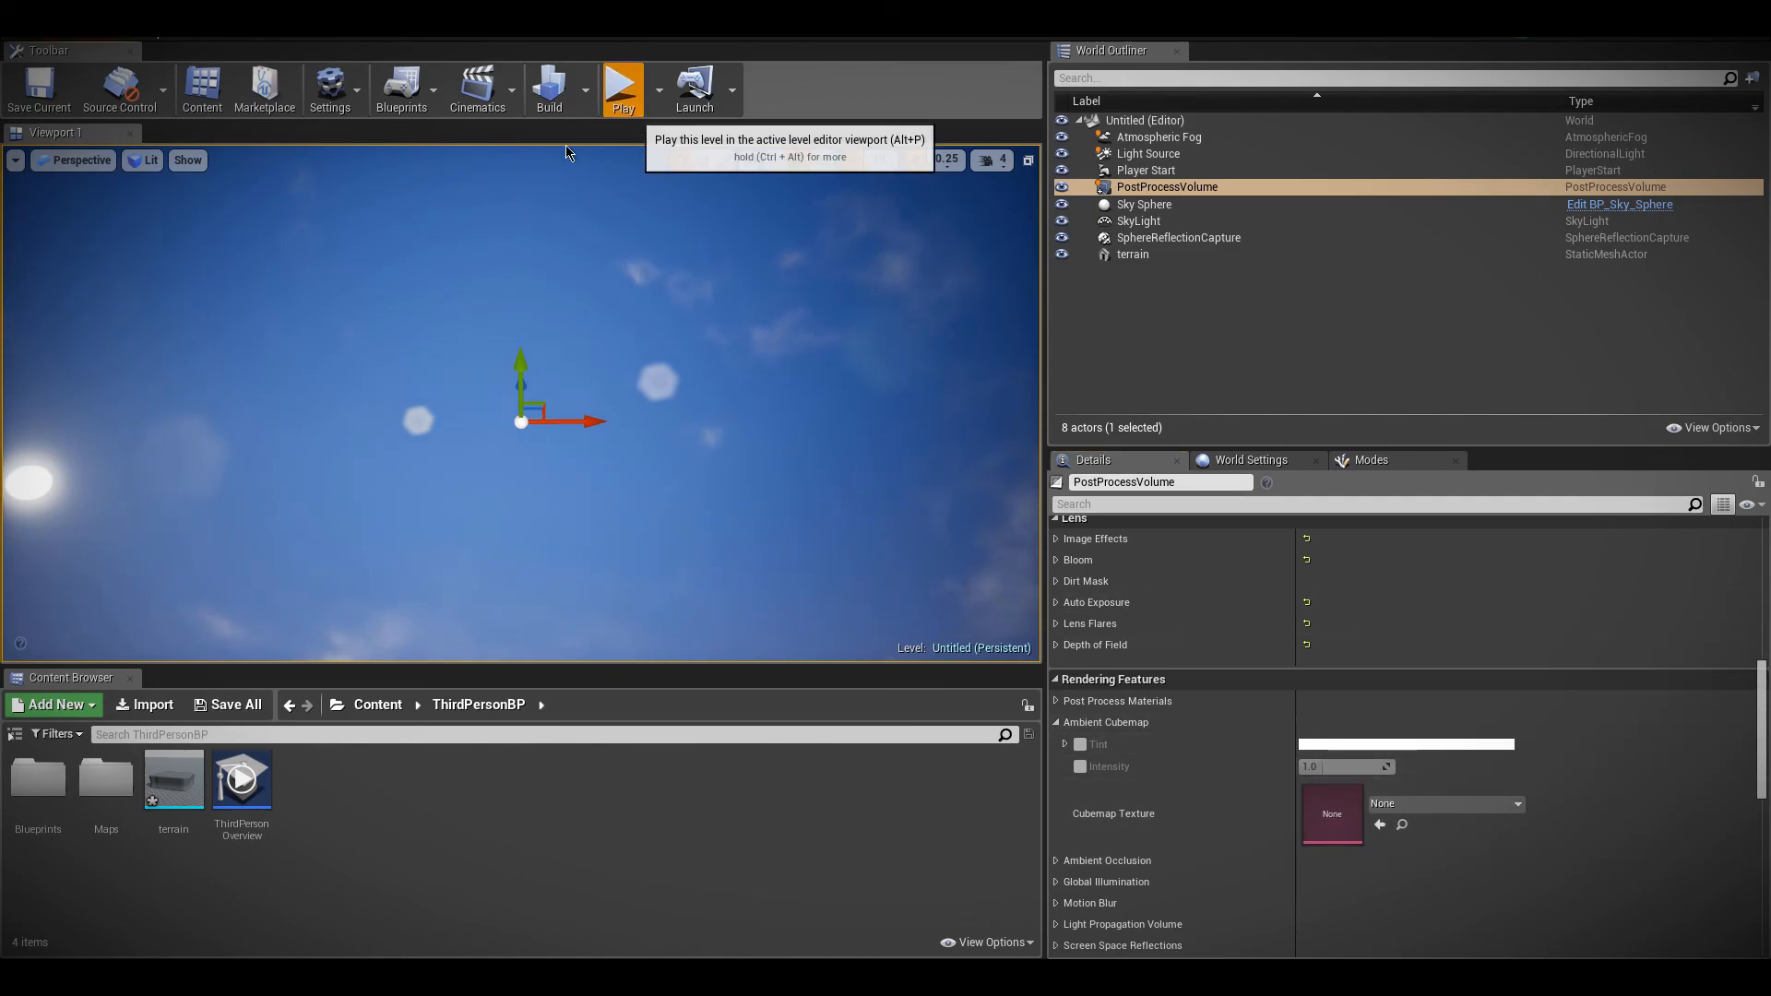
{"action": "left_click", "coordinate": [621, 88]}
{"action": "key", "text": "Escape"}
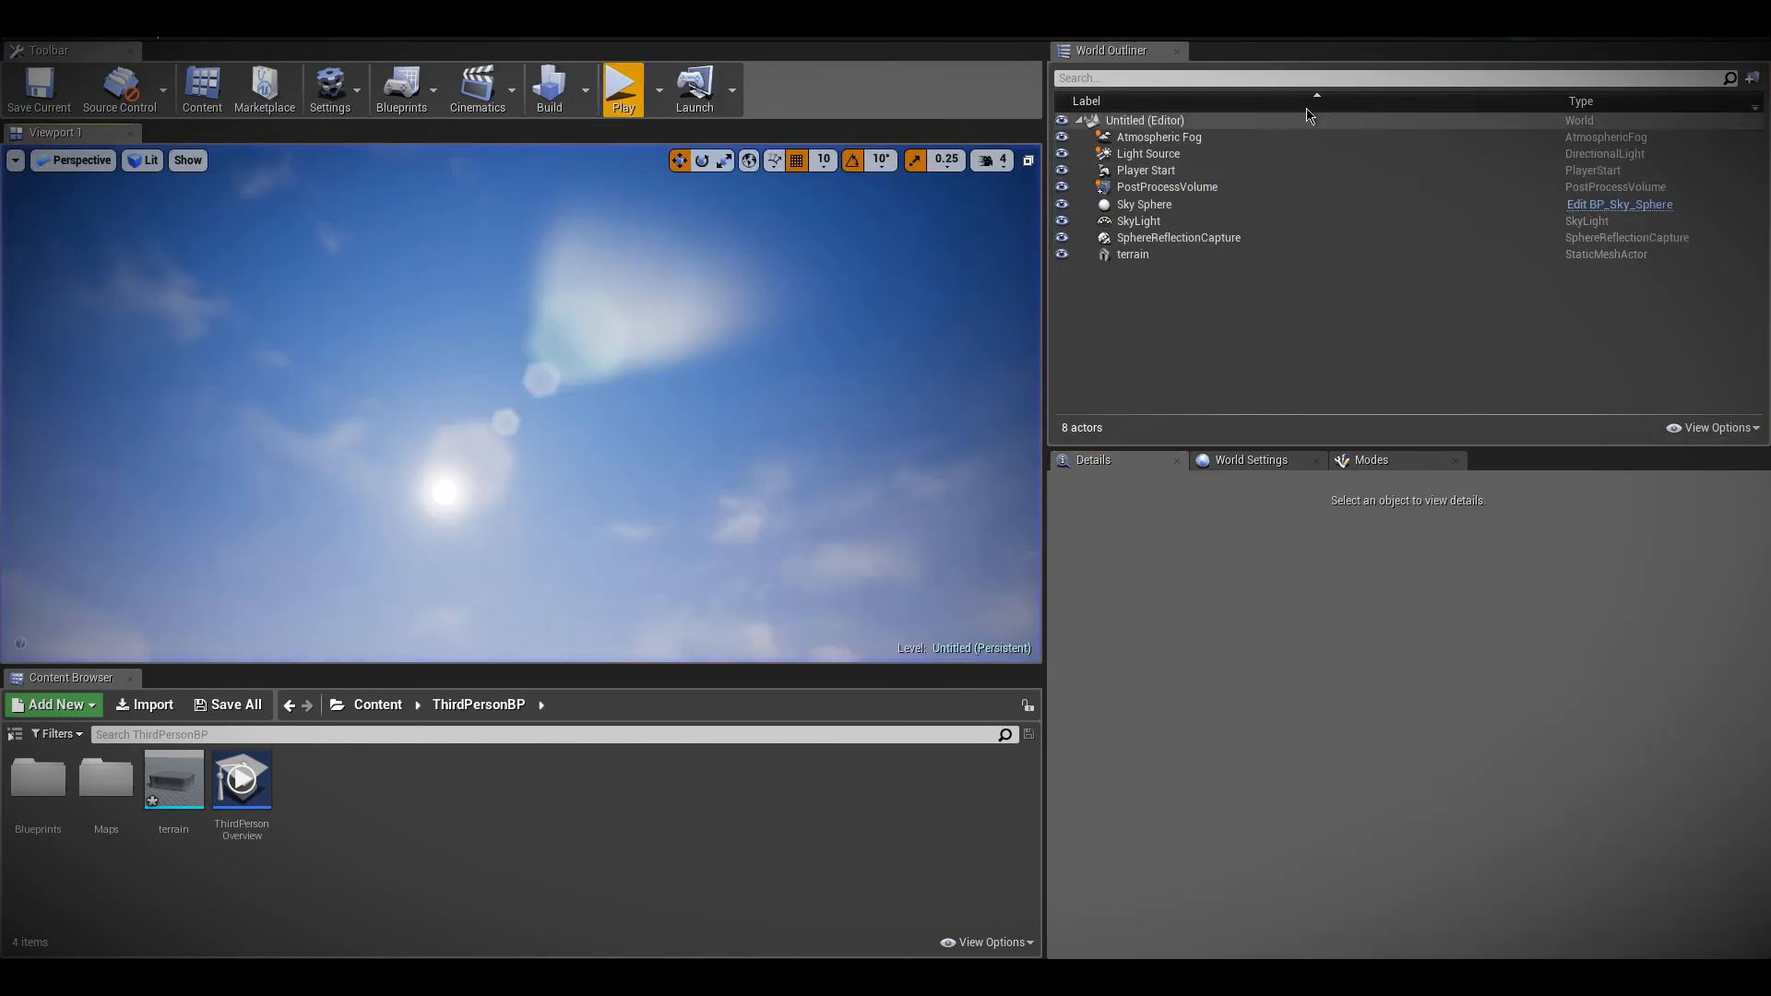
Reselect the PostProcessVolume, expand its Ambient Occlusion settings and bring the terrain into view
{"action": "left_click", "coordinate": [1167, 187]}
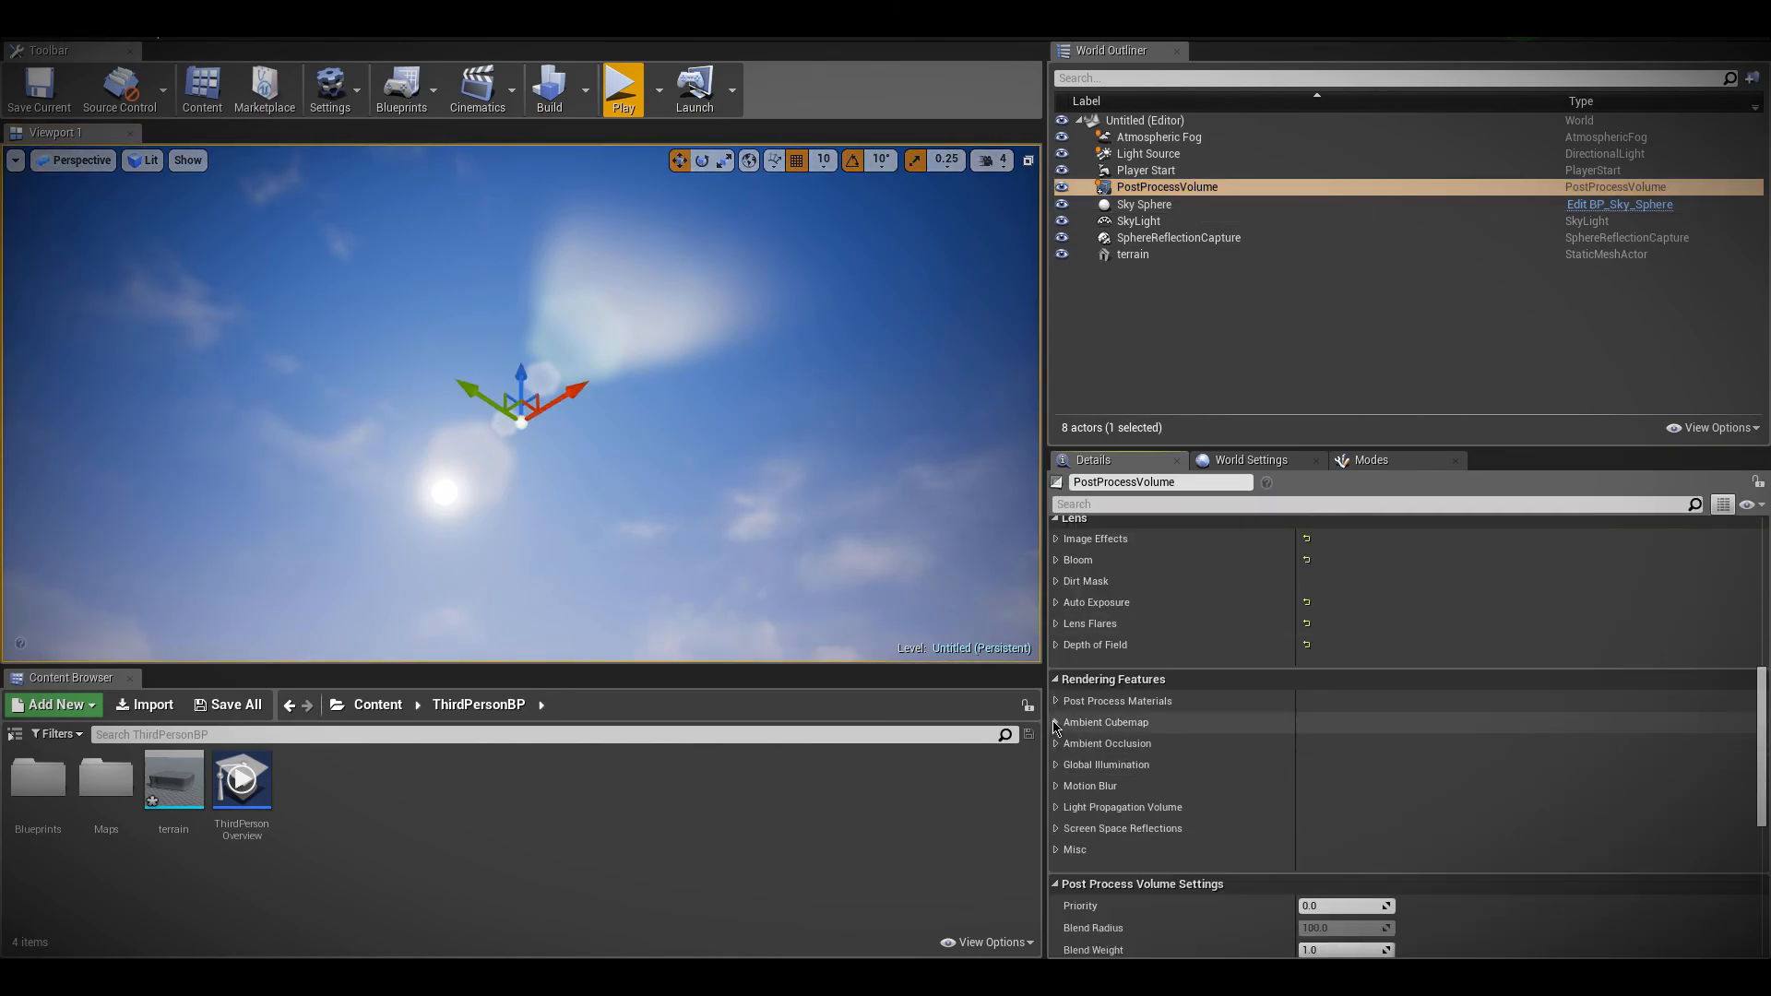
{"action": "left_click", "coordinate": [1056, 744]}
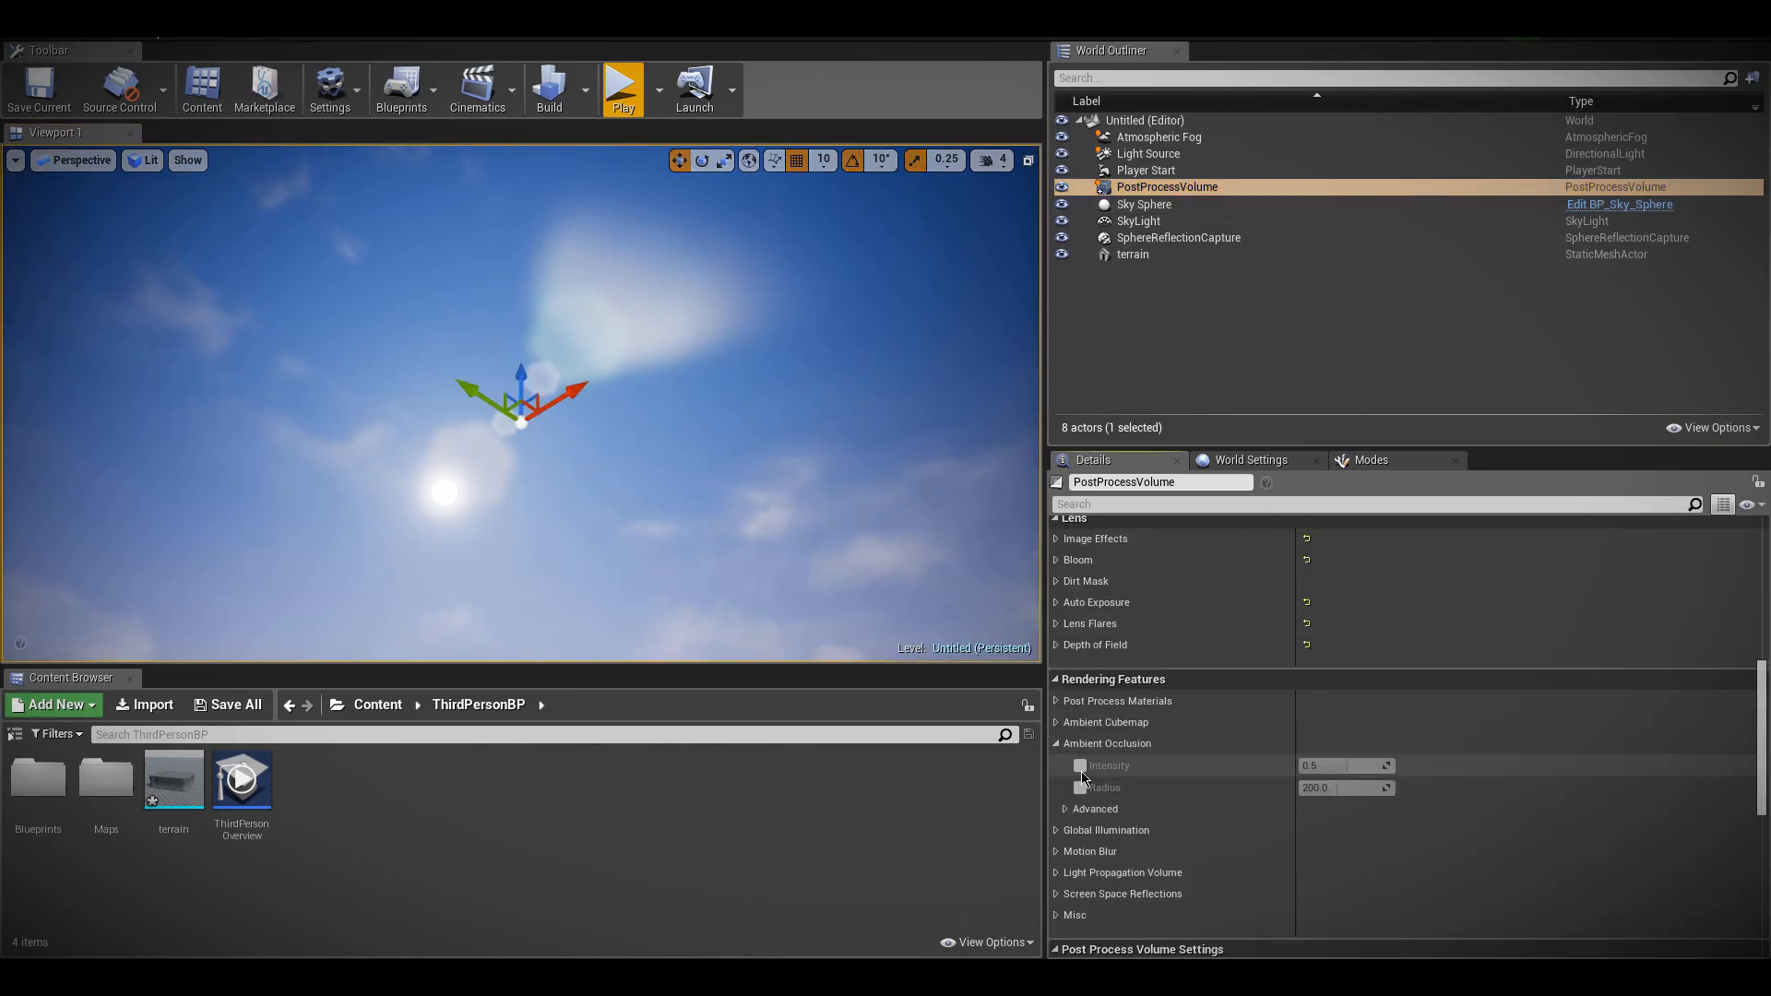
{"action": "right_click_drag", "start_coordinate": [793, 517], "coordinate": [812, 682]}
{"action": "right_click", "coordinate": [535, 267]}
{"action": "mouse_move", "coordinate": [977, 447]}
{"action": "right_mouse_down"}
{"action": "mouse_move", "coordinate": [922, 419]}
{"action": "mouse_move", "coordinate": [955, 422]}
{"action": "right_mouse_up"}
Enable the Ambient Occlusion overrides with Intensity 1.0 and Radius 145.0 on the PostProcessVolume and play-test the level
{"action": "left_click", "coordinate": [1167, 187]}
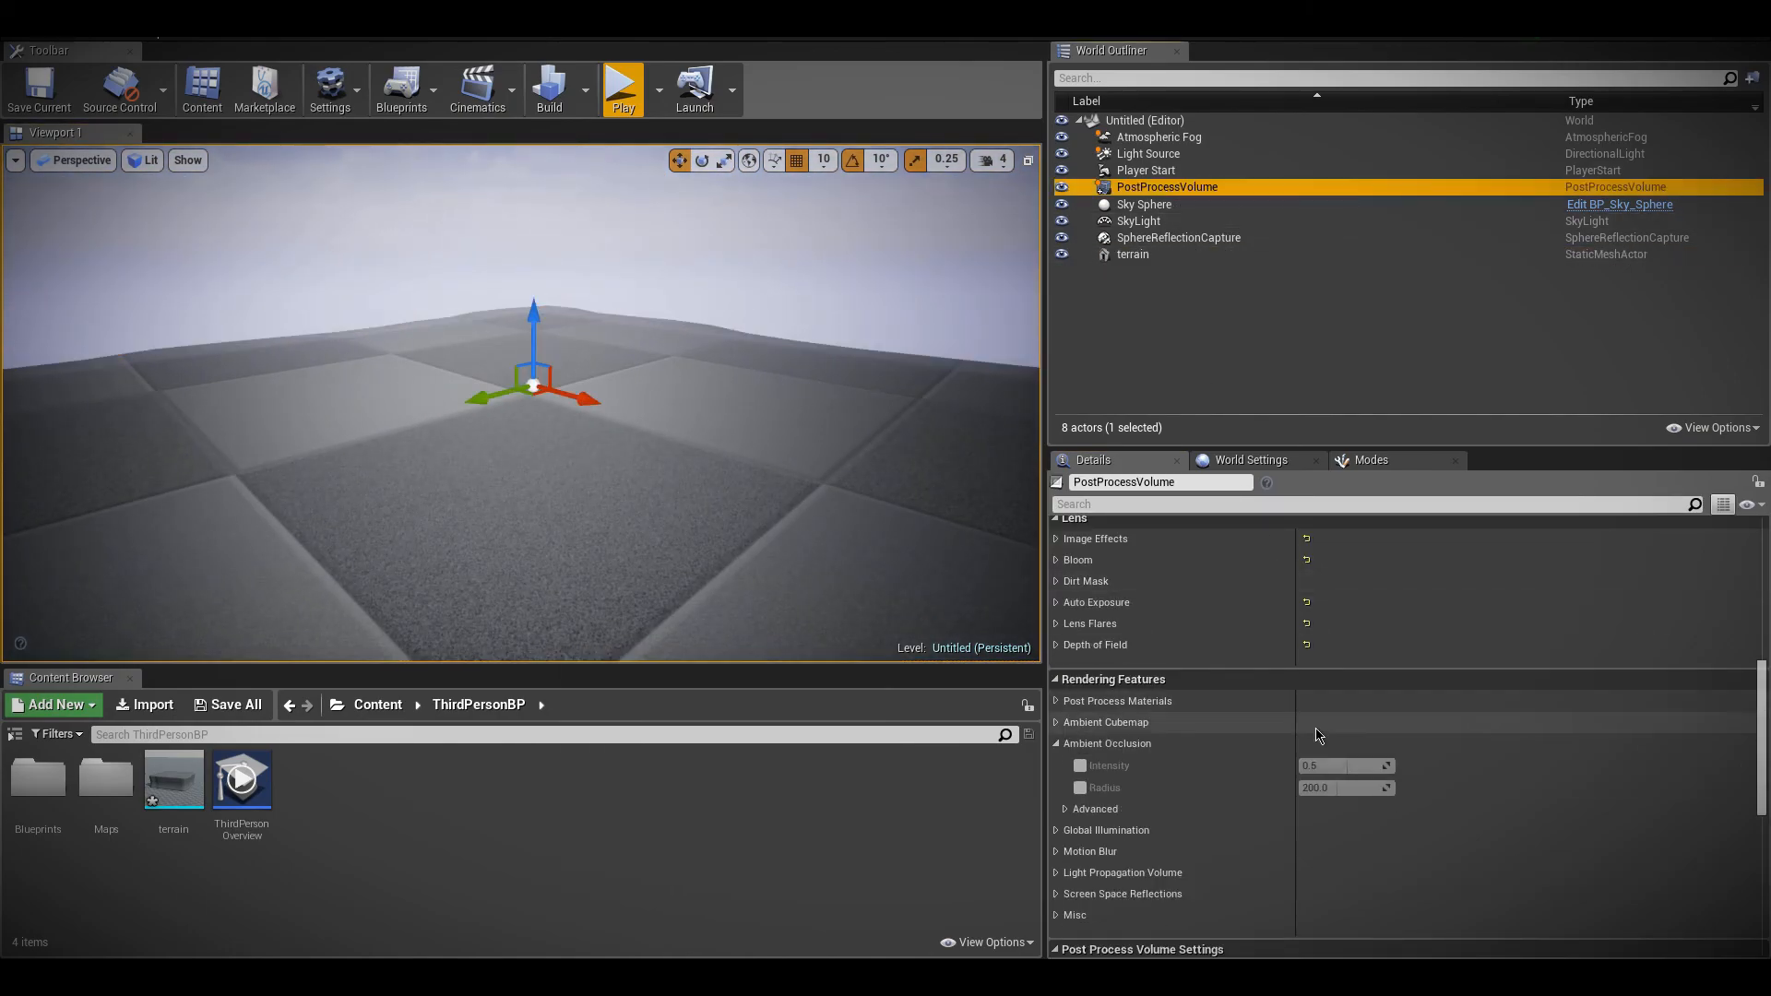
{"action": "left_click", "coordinate": [1081, 766]}
{"action": "left_click", "coordinate": [1080, 788]}
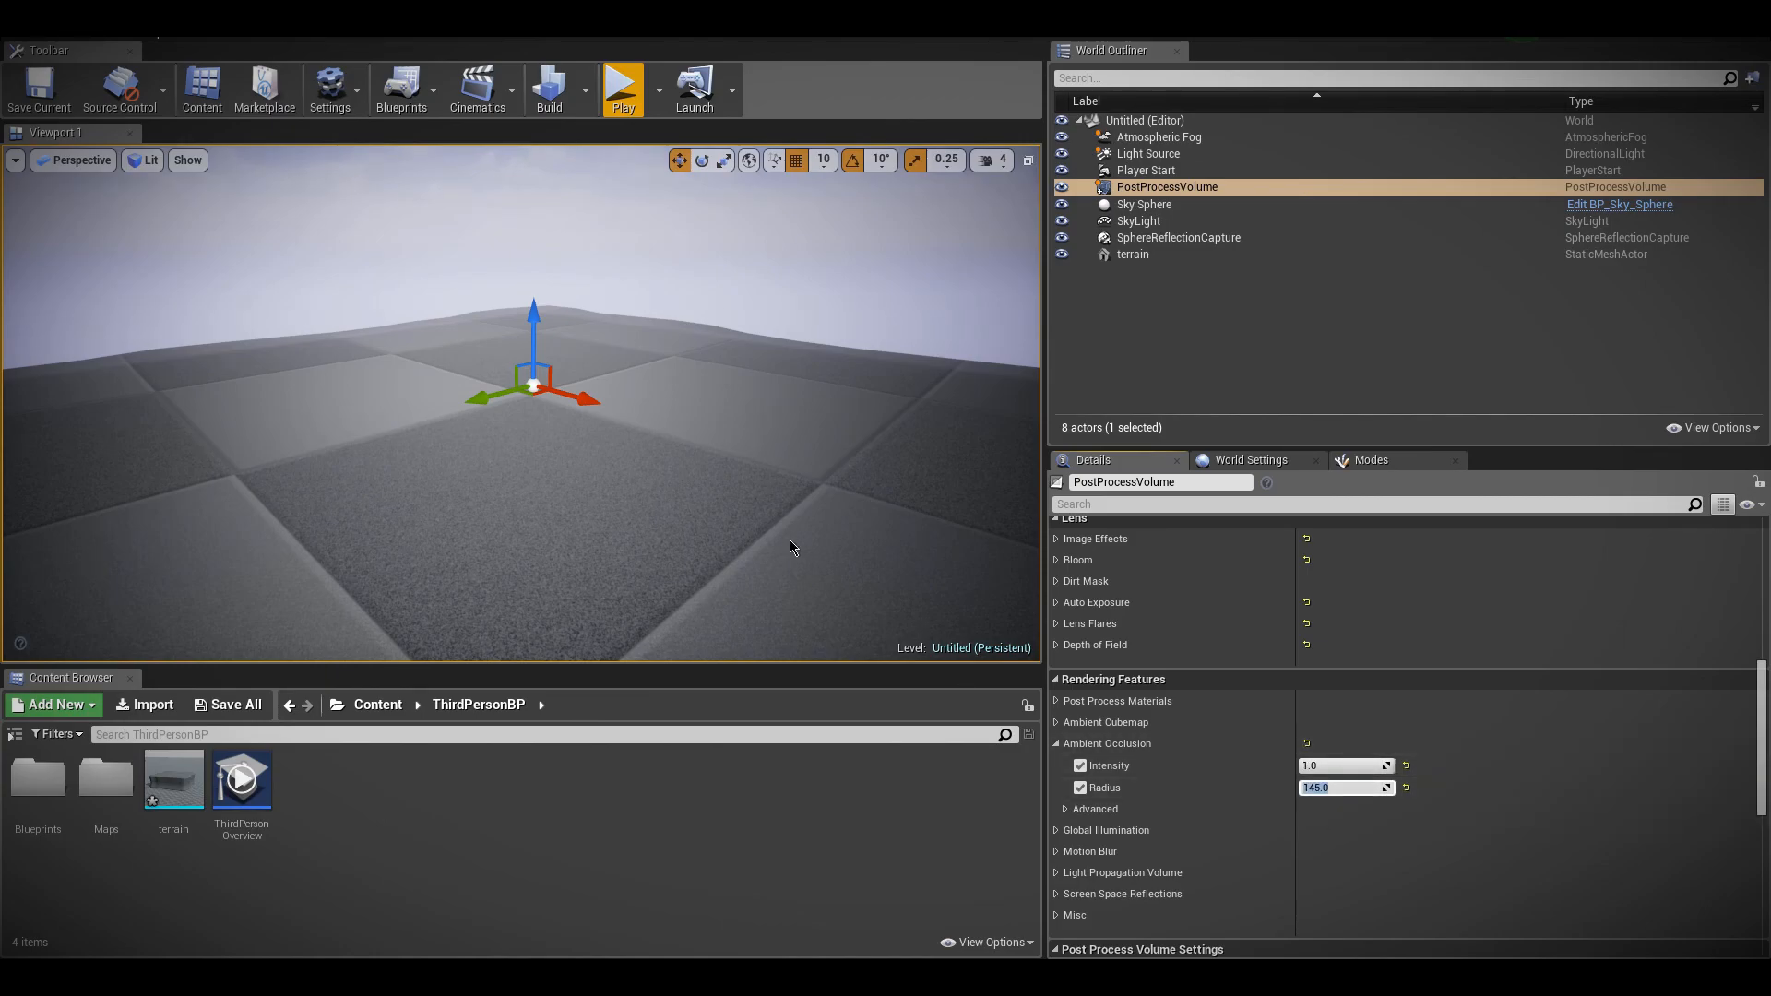
{"action": "left_click", "coordinate": [624, 90]}
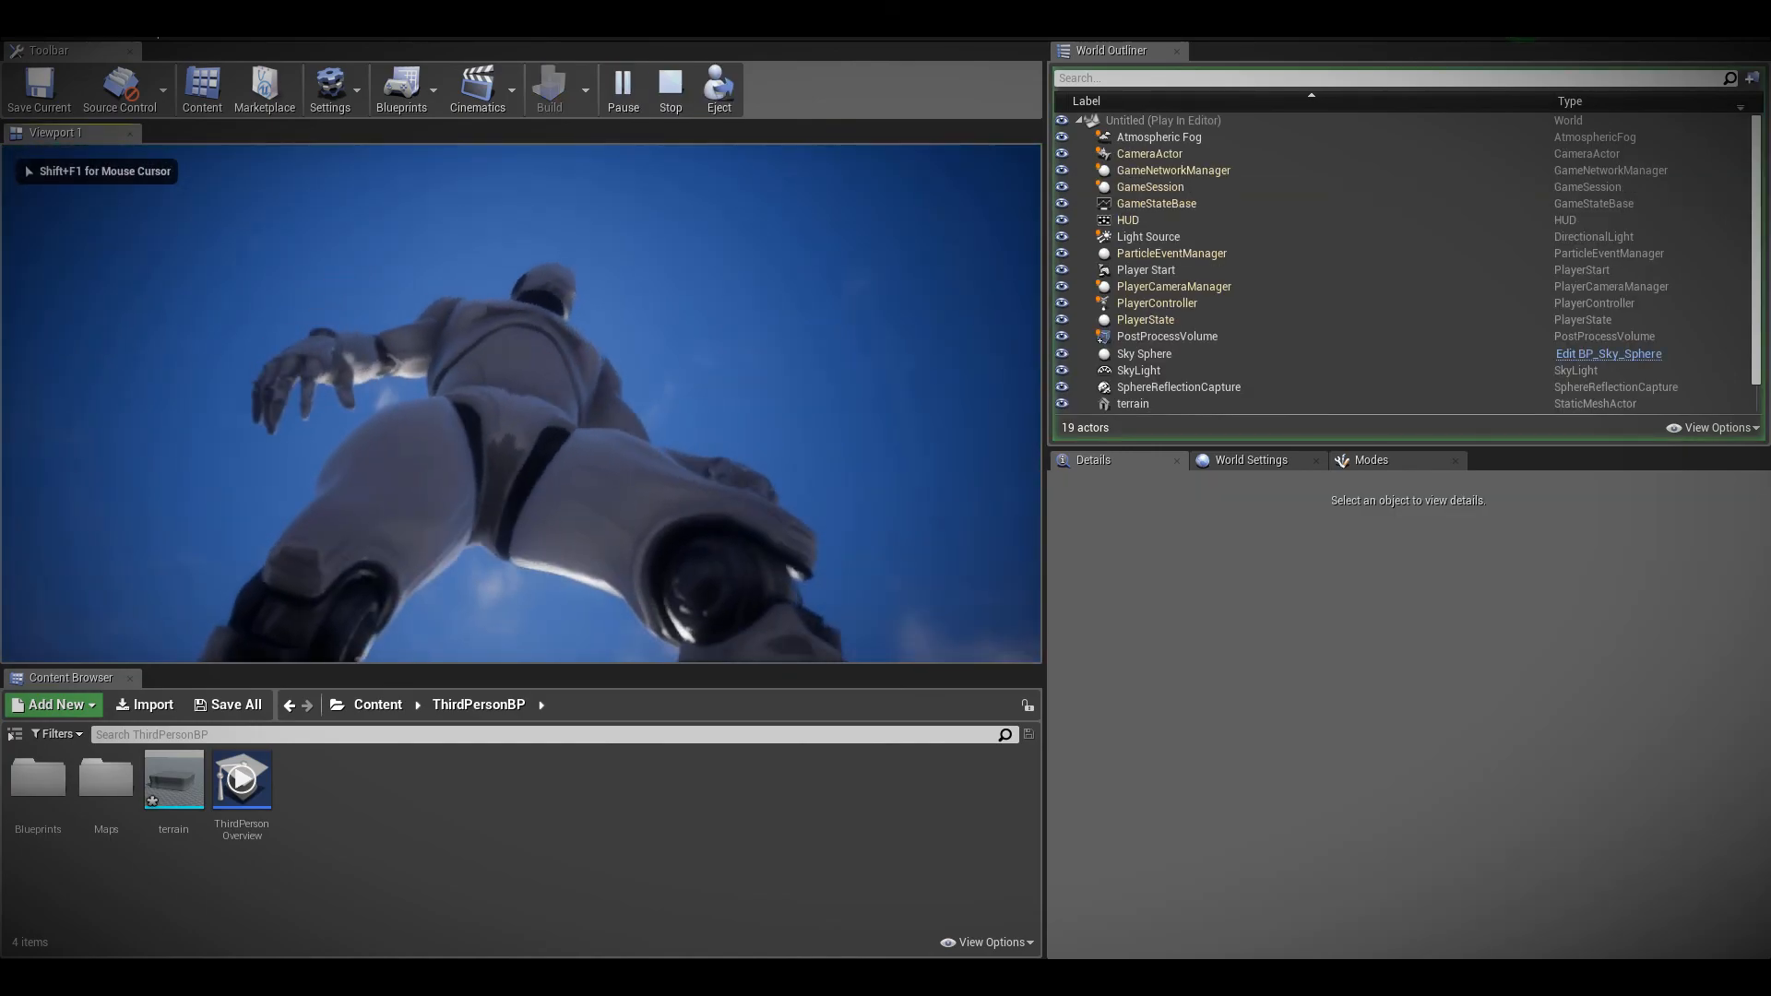
{"action": "key", "text": "Escape"}
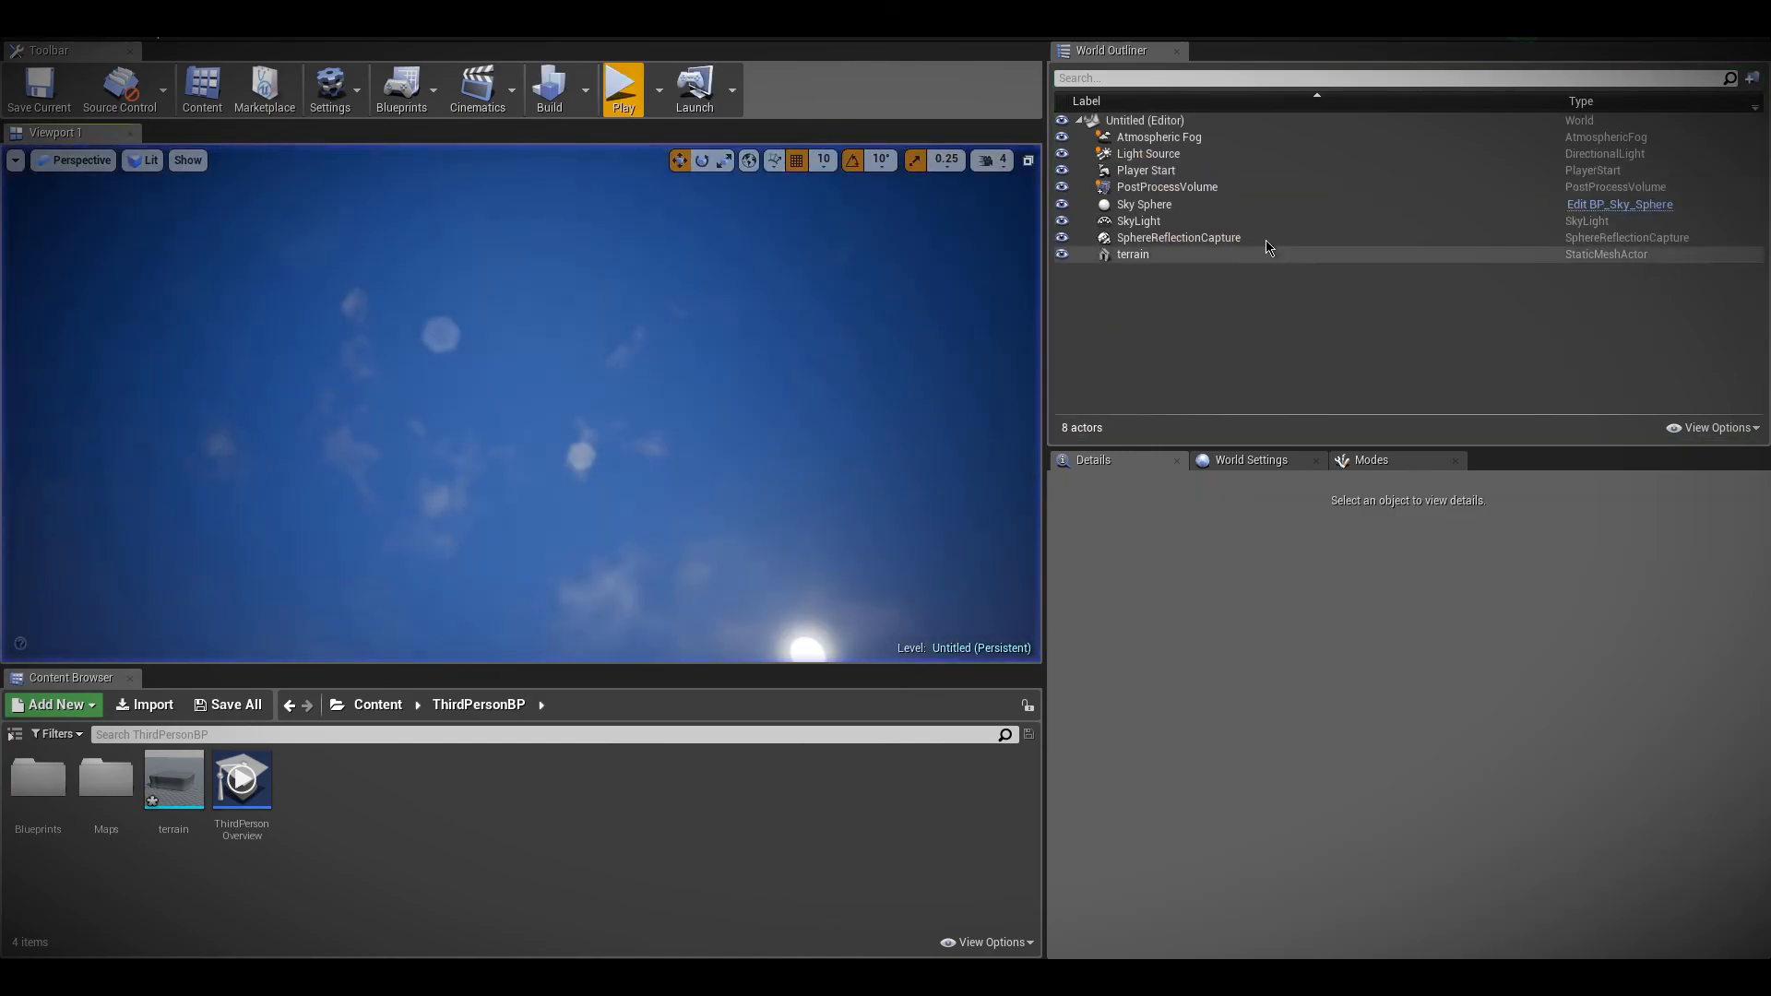
Enable Radius in WorldSpace in the PostProcessVolume's advanced Ambient Occlusion settings and play-test the level
{"action": "left_click", "coordinate": [1177, 189]}
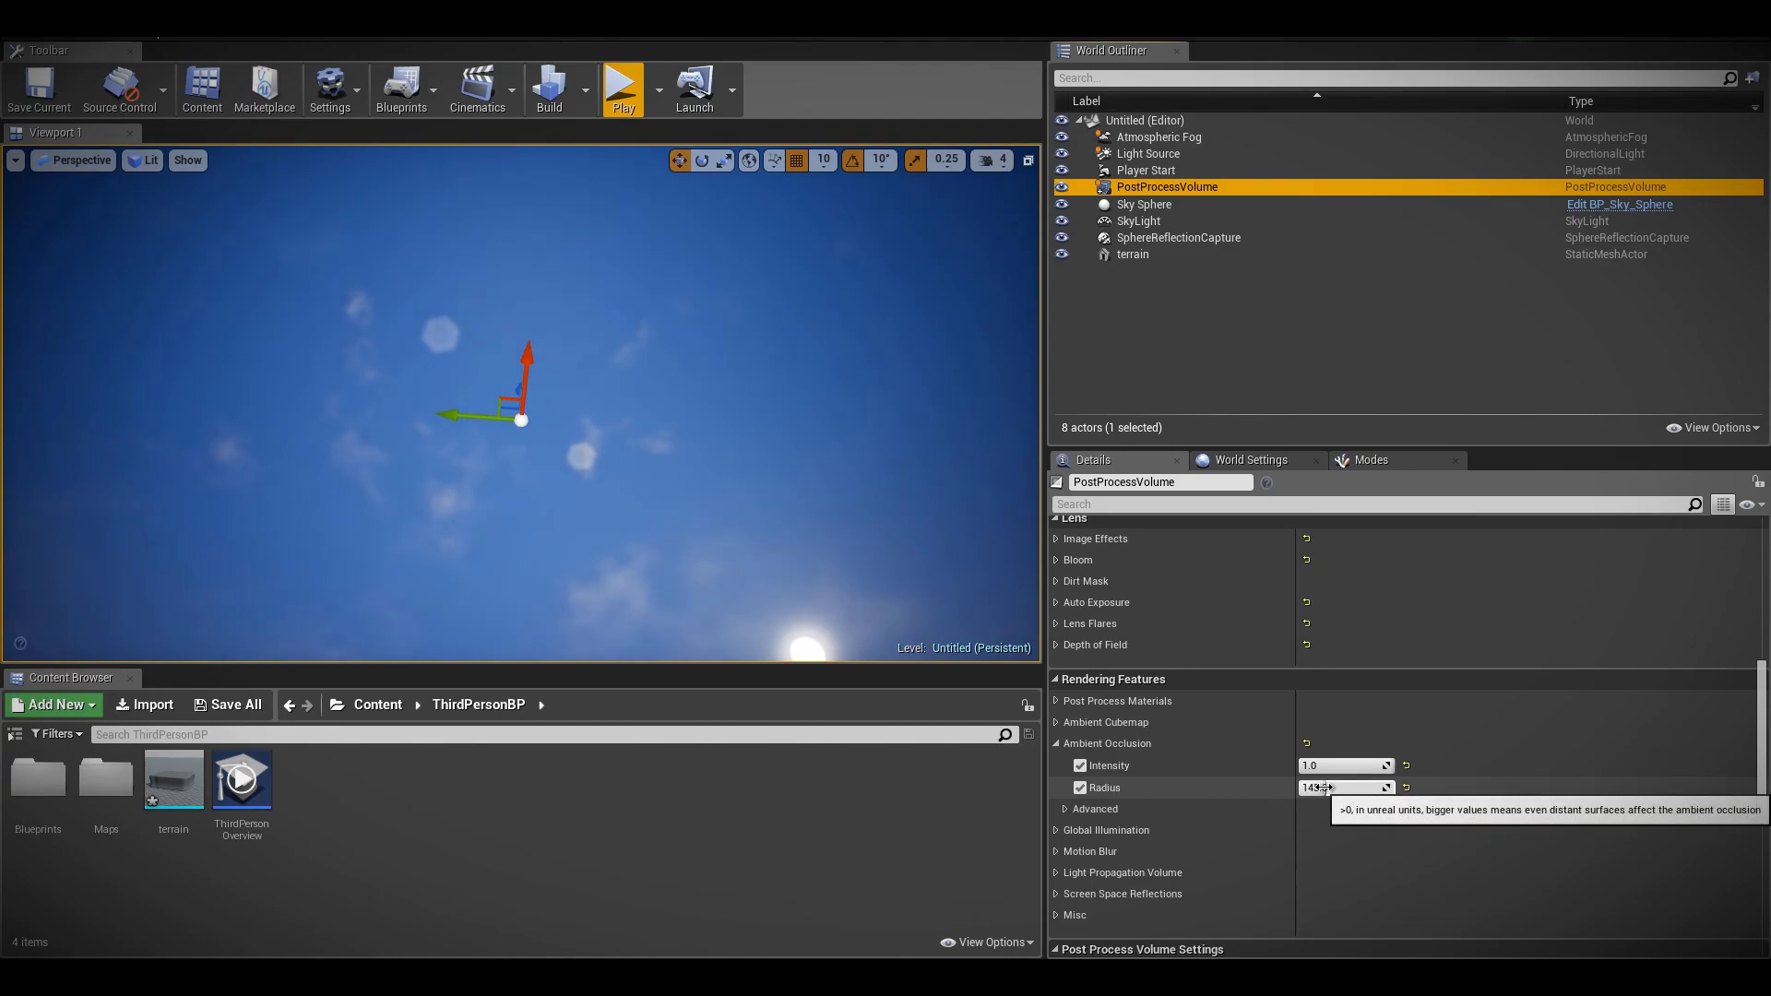
{"action": "left_click", "coordinate": [1067, 810]}
{"action": "scroll", "coordinate": [1107, 793], "scroll_direction": "down", "scroll_amount": 3}
{"action": "left_click", "coordinate": [1089, 735]}
{"action": "left_click", "coordinate": [1307, 735]}
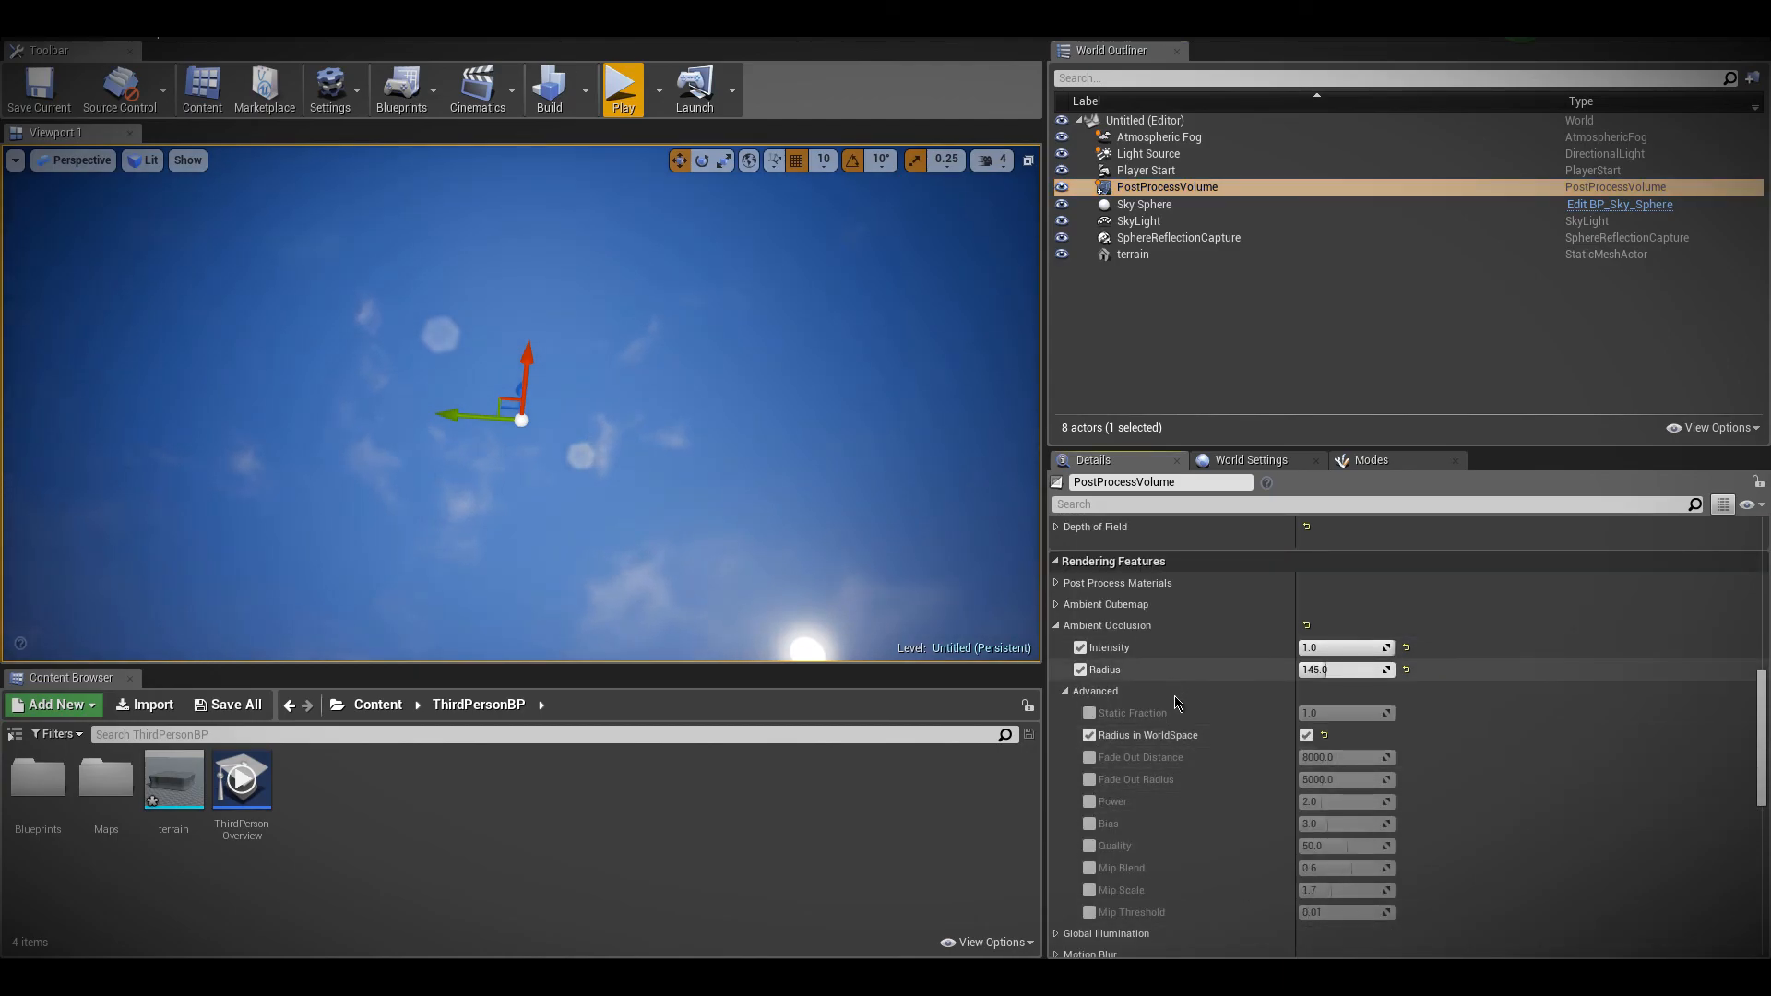
{"action": "left_click", "coordinate": [1056, 625]}
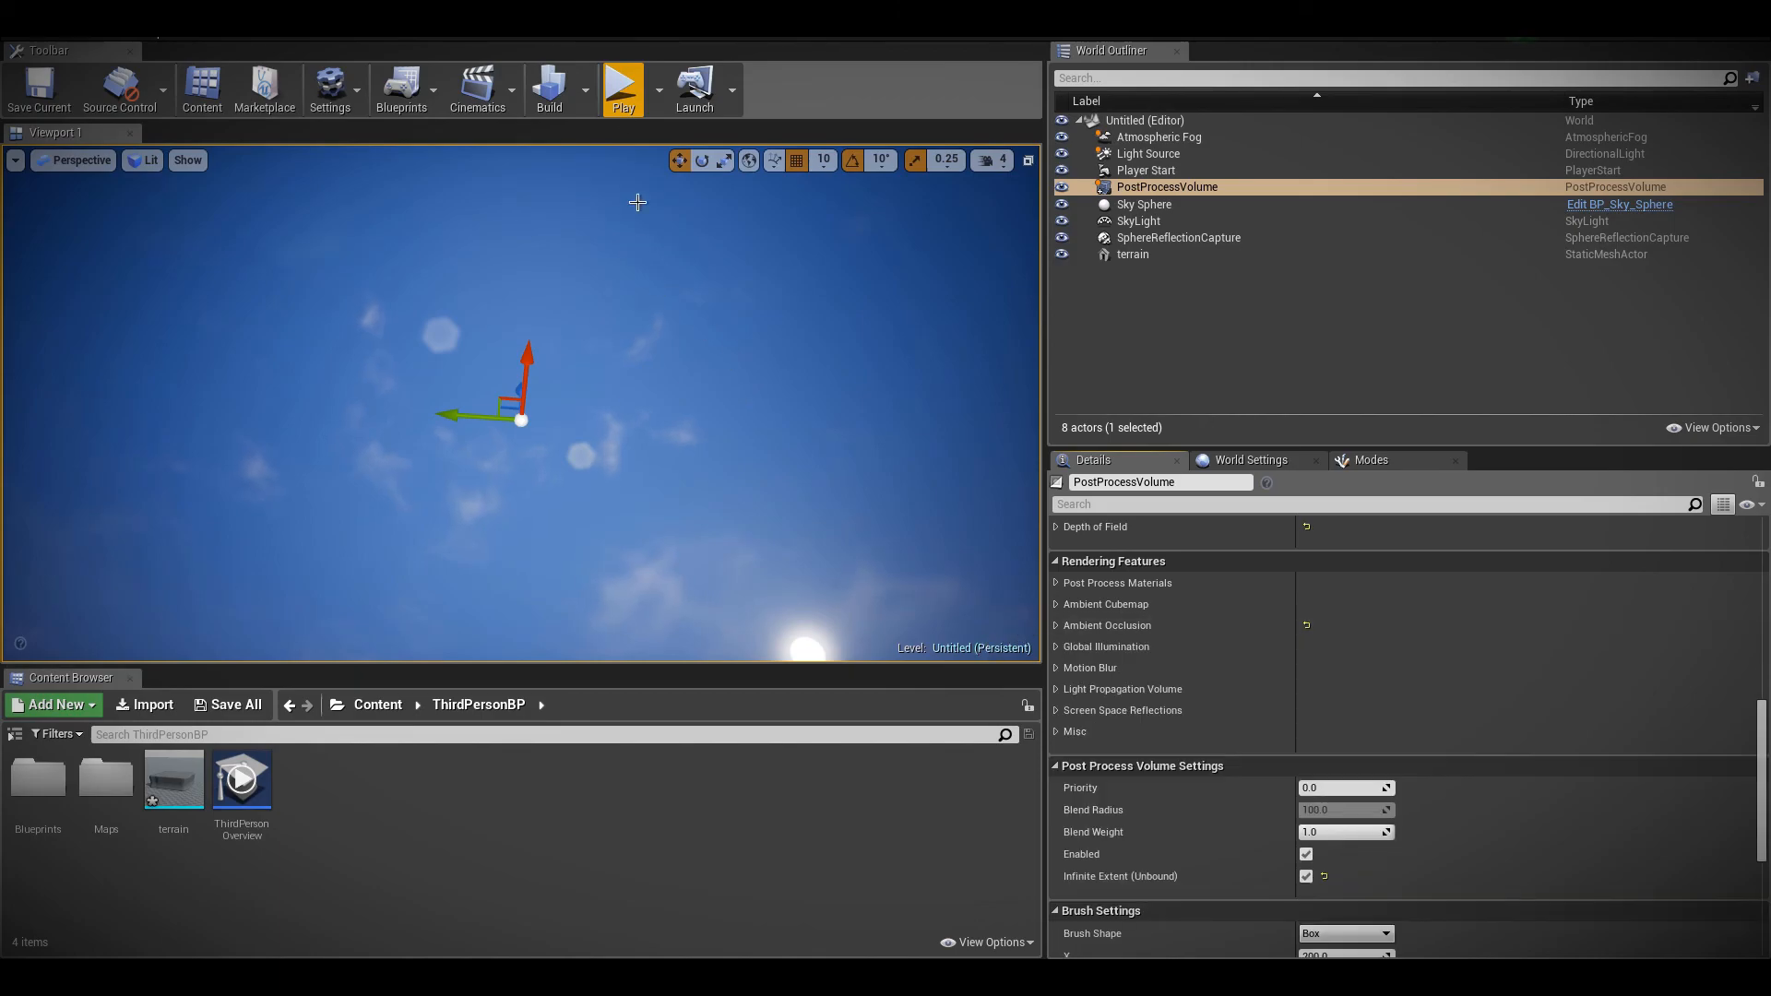
{"action": "left_click", "coordinate": [623, 89]}
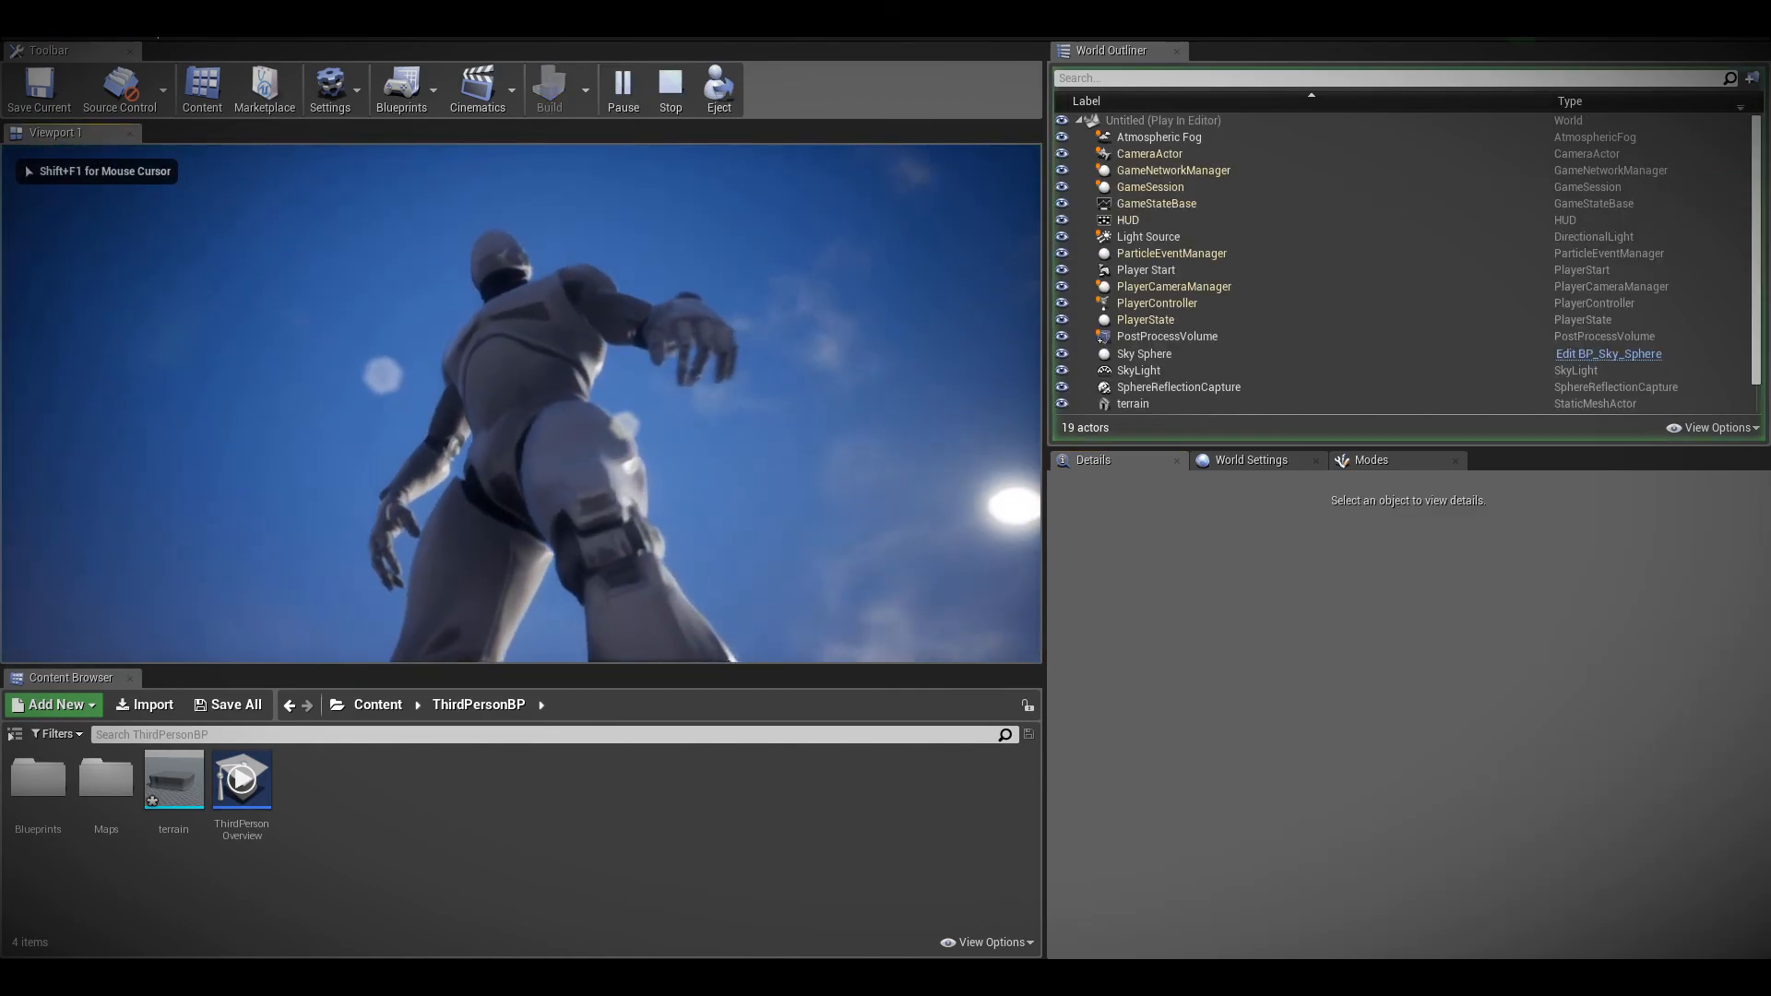
{"action": "key", "text": "Escape"}
Place a second terrain mesh in the level and bring the camera close to its shaded surfaces
{"action": "mouse_move", "coordinate": [693, 498]}
{"action": "right_mouse_down"}
{"action": "mouse_move", "coordinate": [693, 636]}
{"action": "mouse_move", "coordinate": [692, 498]}
{"action": "right_mouse_up"}
{"action": "left_click_drag", "start_coordinate": [154, 775], "coordinate": [578, 252]}
{"action": "left_click_drag", "start_coordinate": [581, 439], "coordinate": [581, 439]}
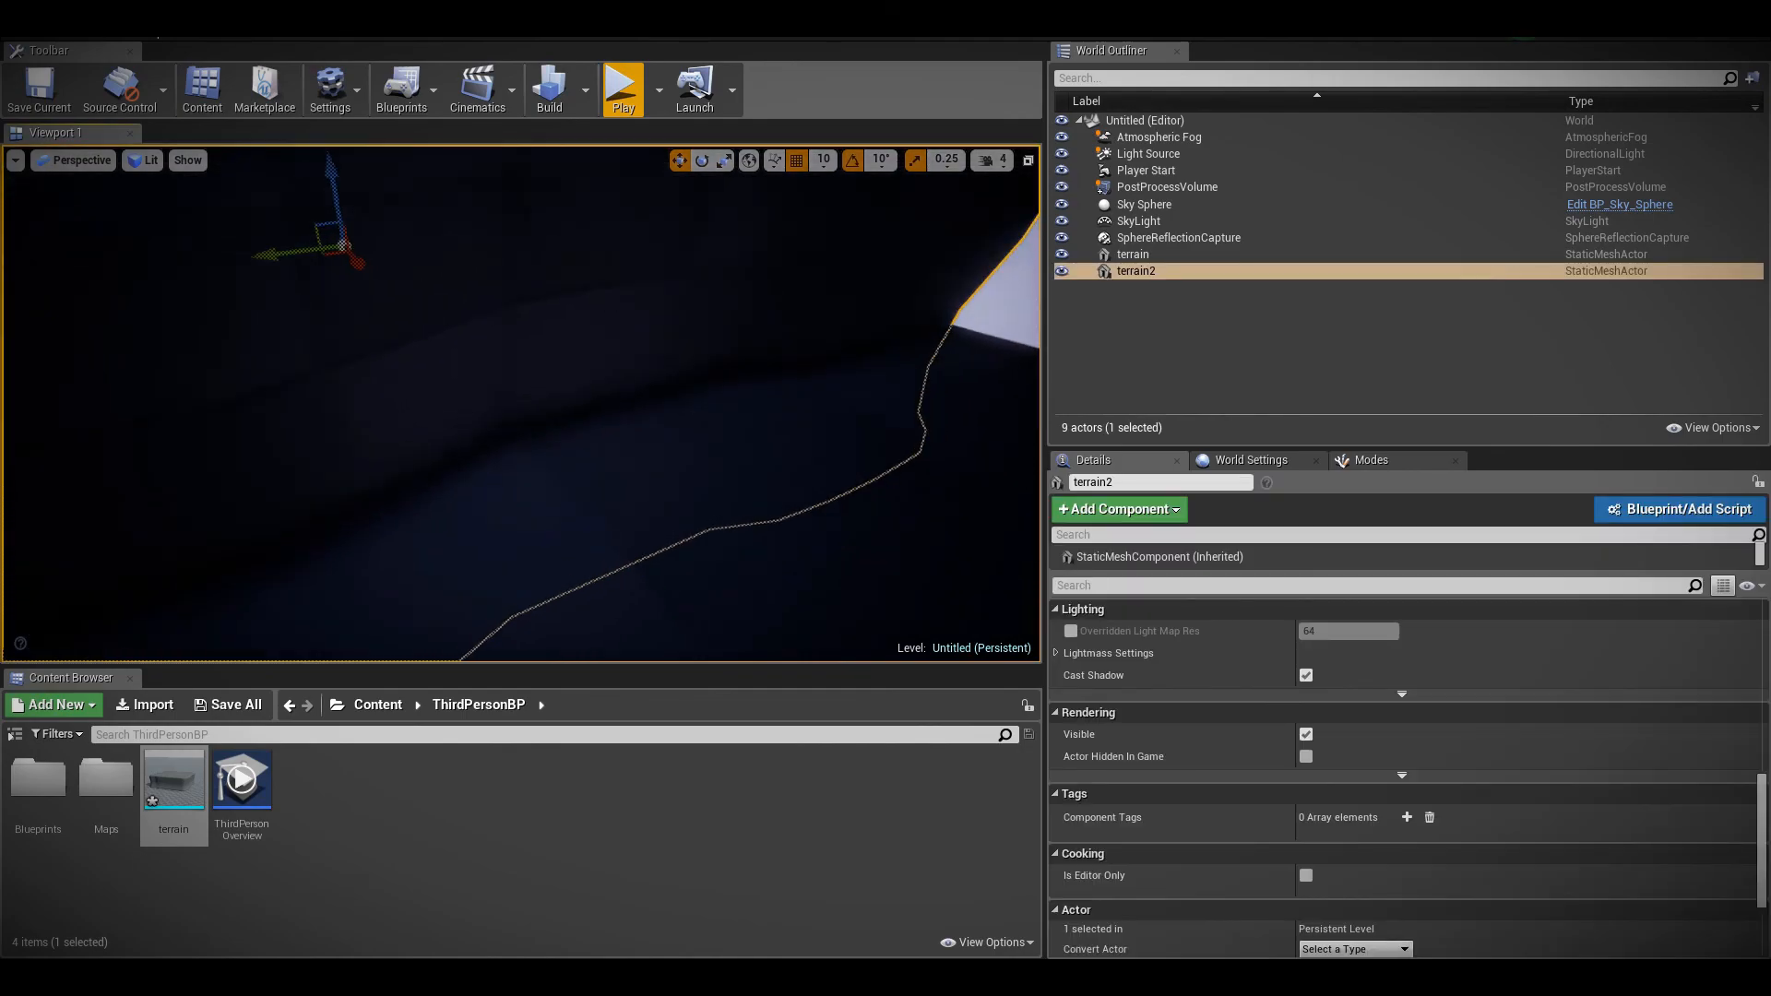
{"action": "key", "text": "w"}
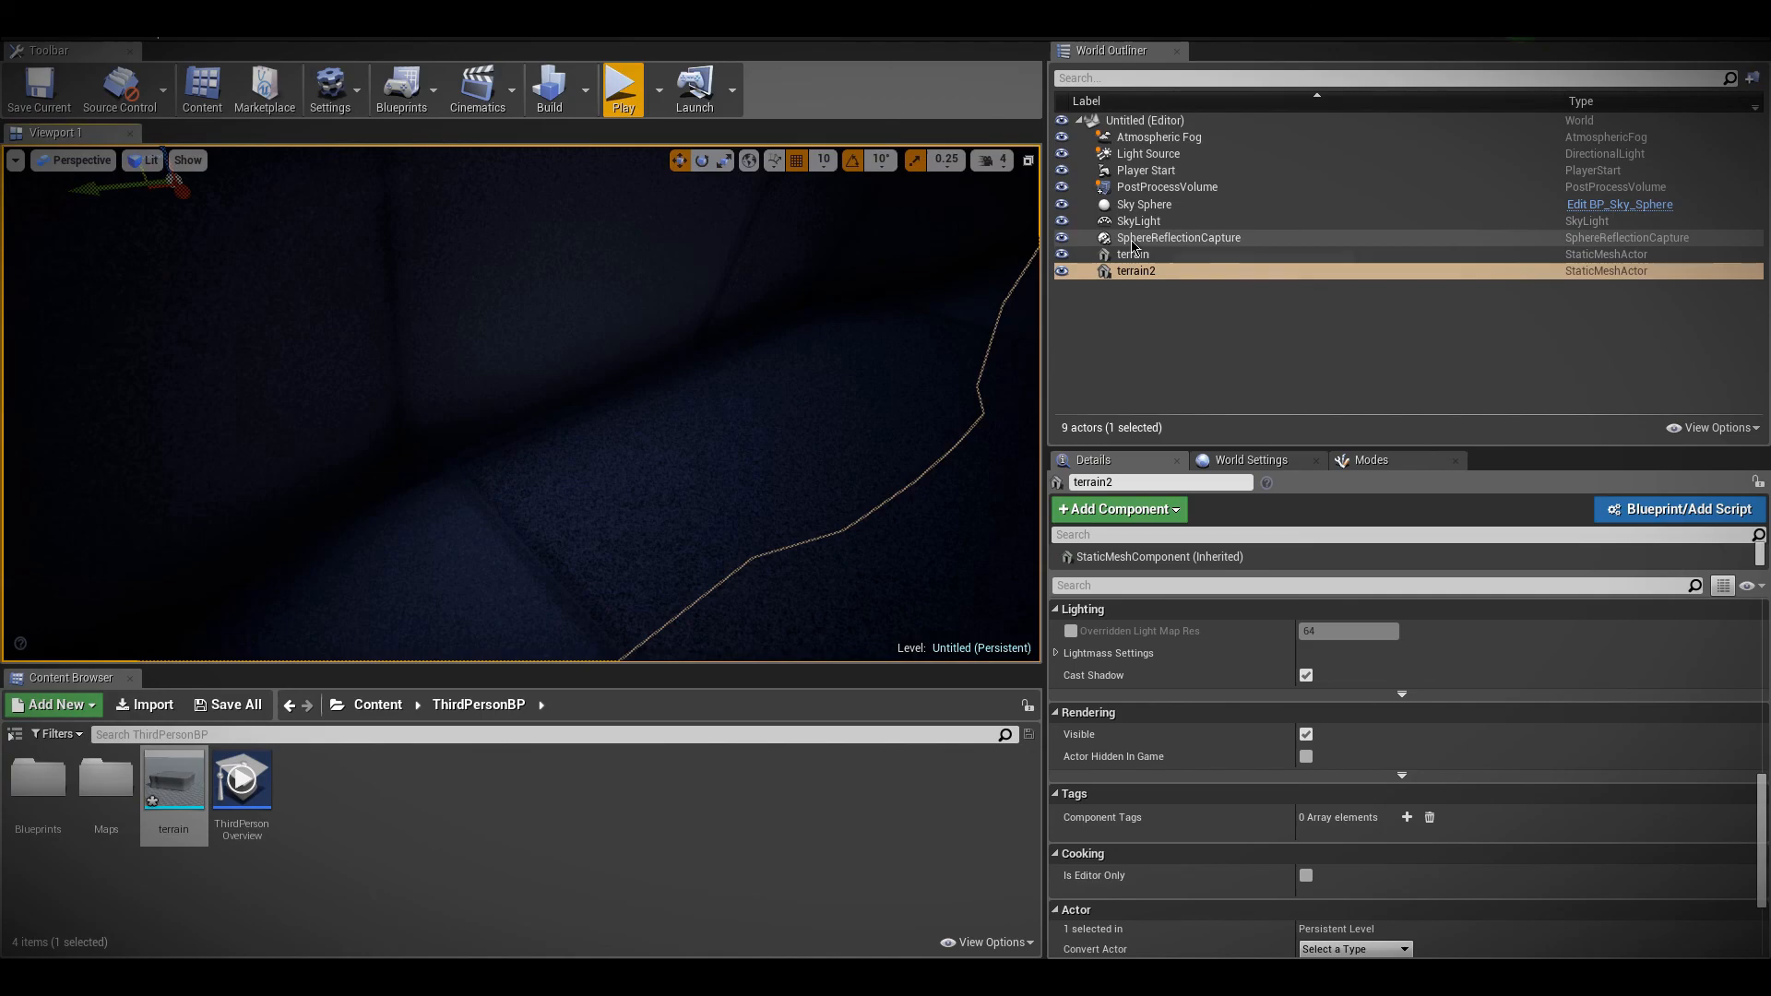
Switch the PostProcessVolume's Ambient Occlusion Intensity override off and on to compare the shading in the terrain's creases
{"action": "left_click", "coordinate": [1167, 187]}
{"action": "left_click", "coordinate": [1057, 627]}
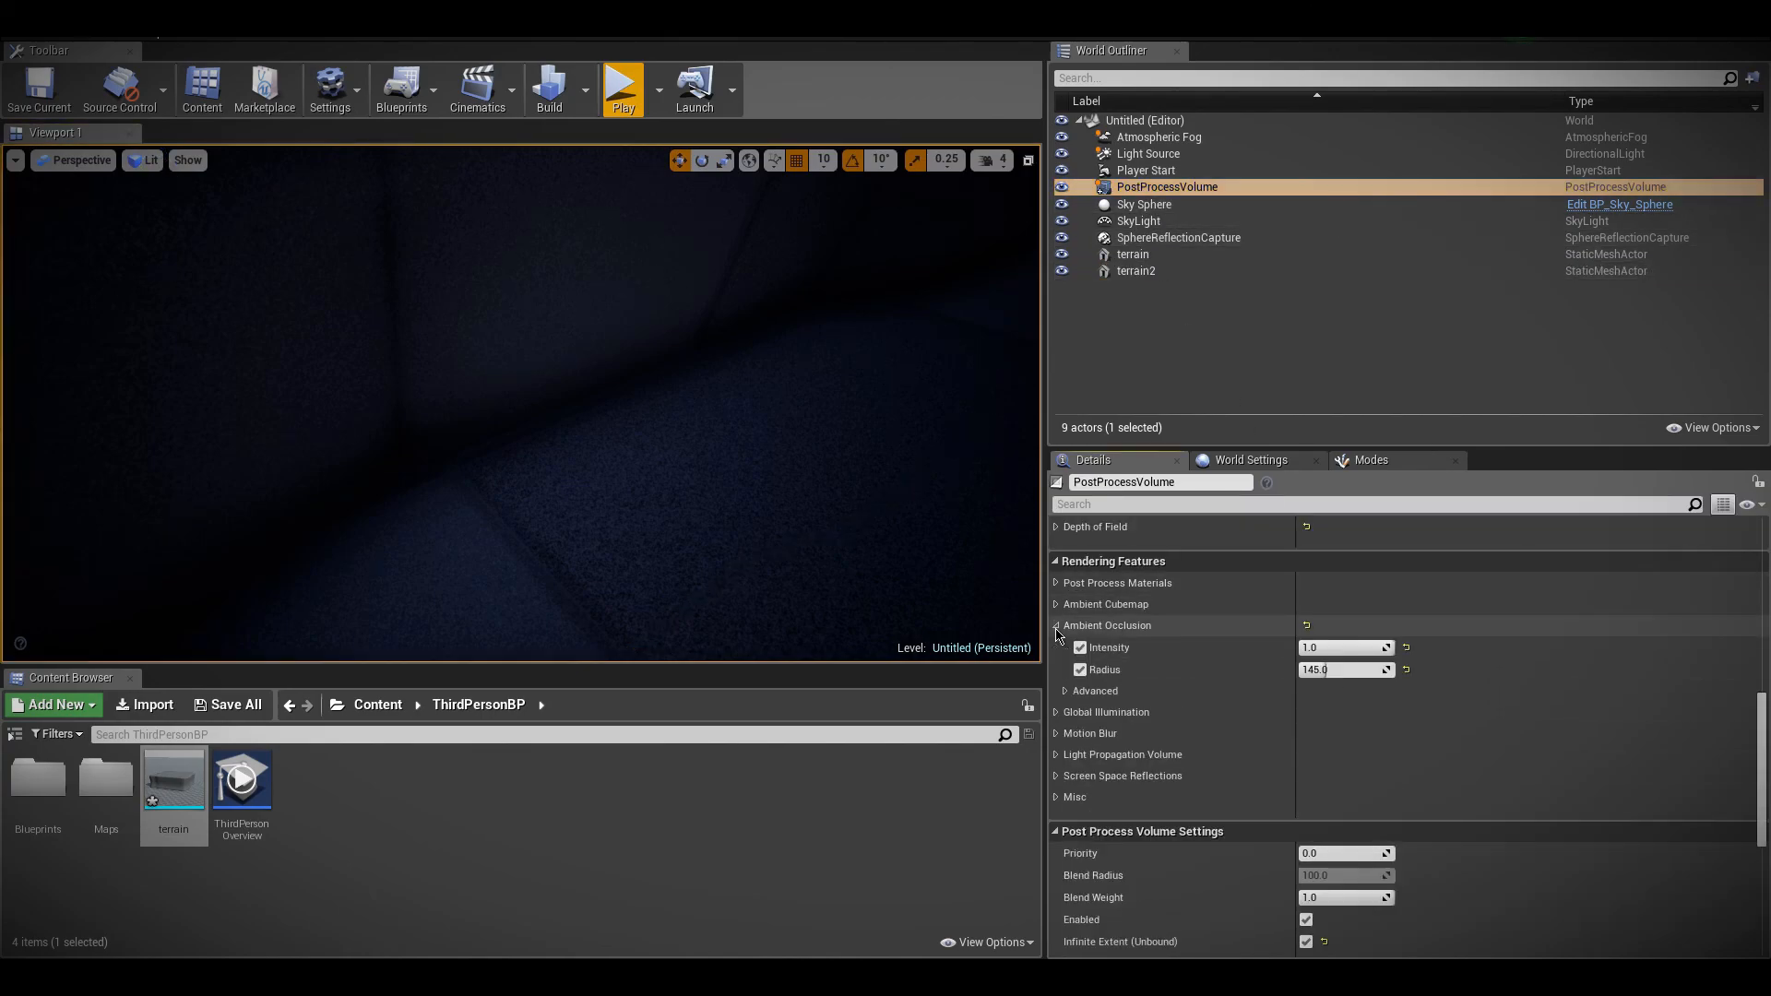
{"action": "left_click", "coordinate": [1079, 649]}
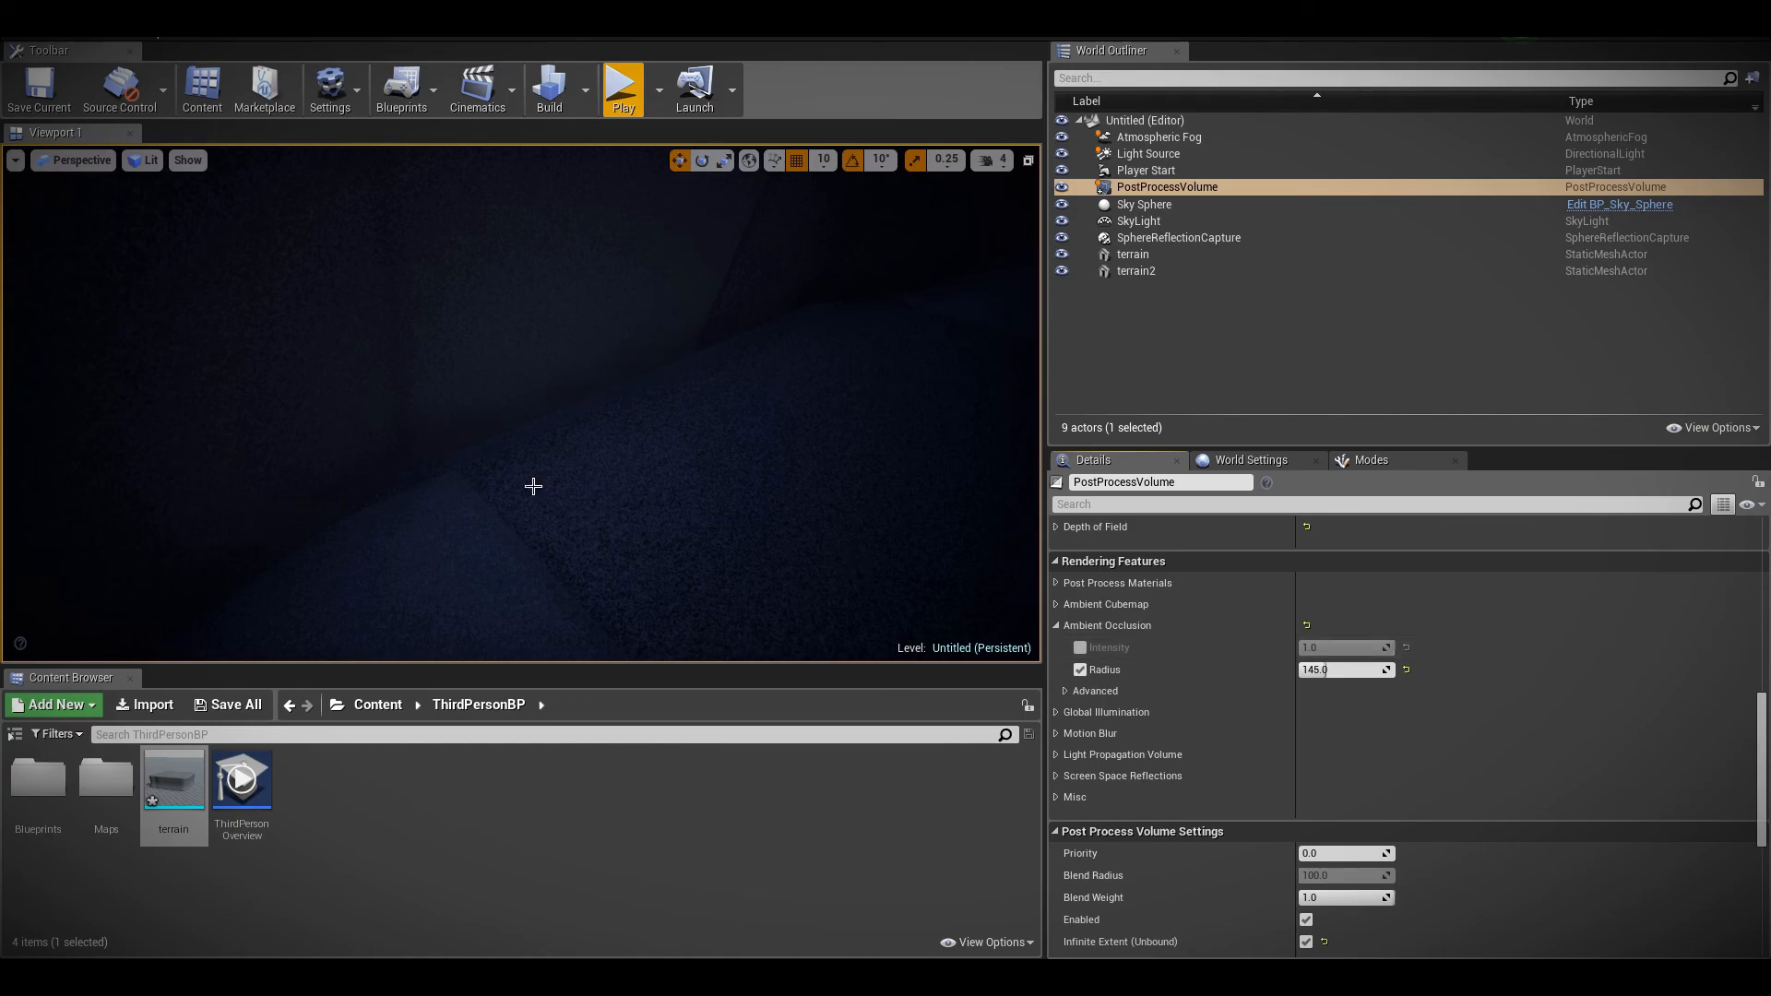
{"action": "left_click", "coordinate": [1080, 648]}
{"action": "left_click", "coordinate": [526, 384]}
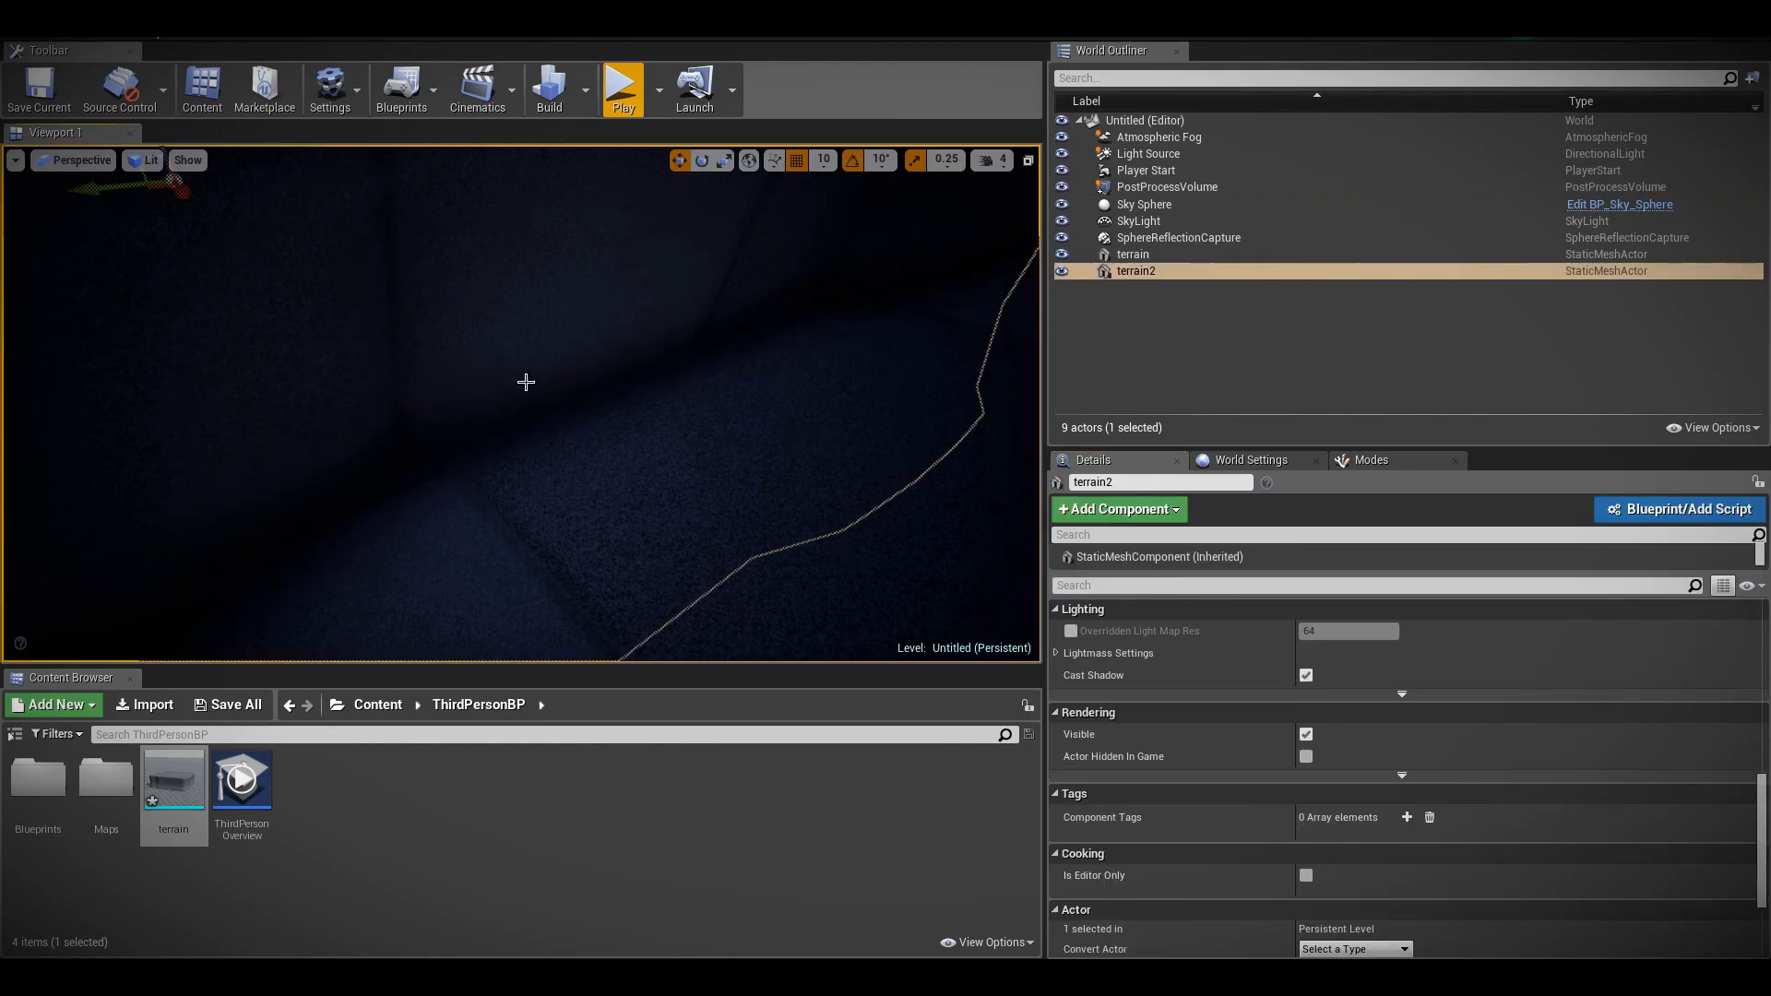
Delete the second terrain mesh from the level
{"action": "key", "text": "Delete"}
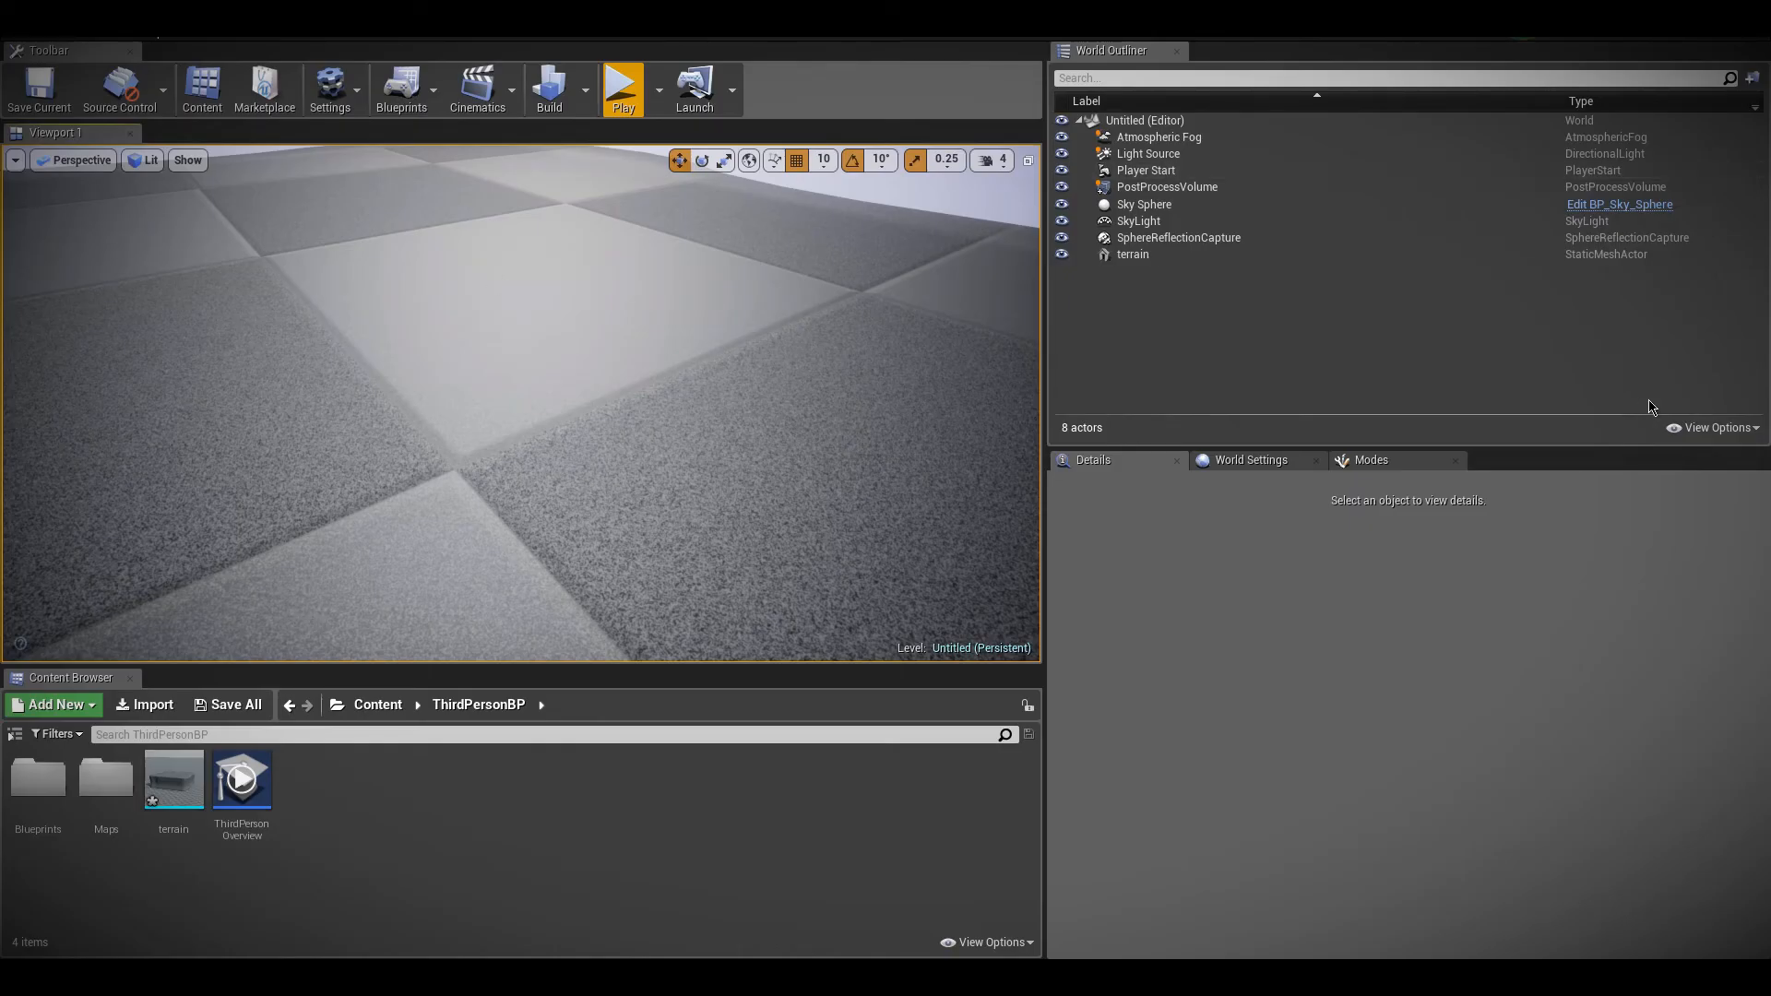
{"action": "right_click_drag", "start_coordinate": [521, 403], "coordinate": [212, 323]}
{"action": "right_click_drag", "start_coordinate": [858, 351], "coordinate": [860, 352]}
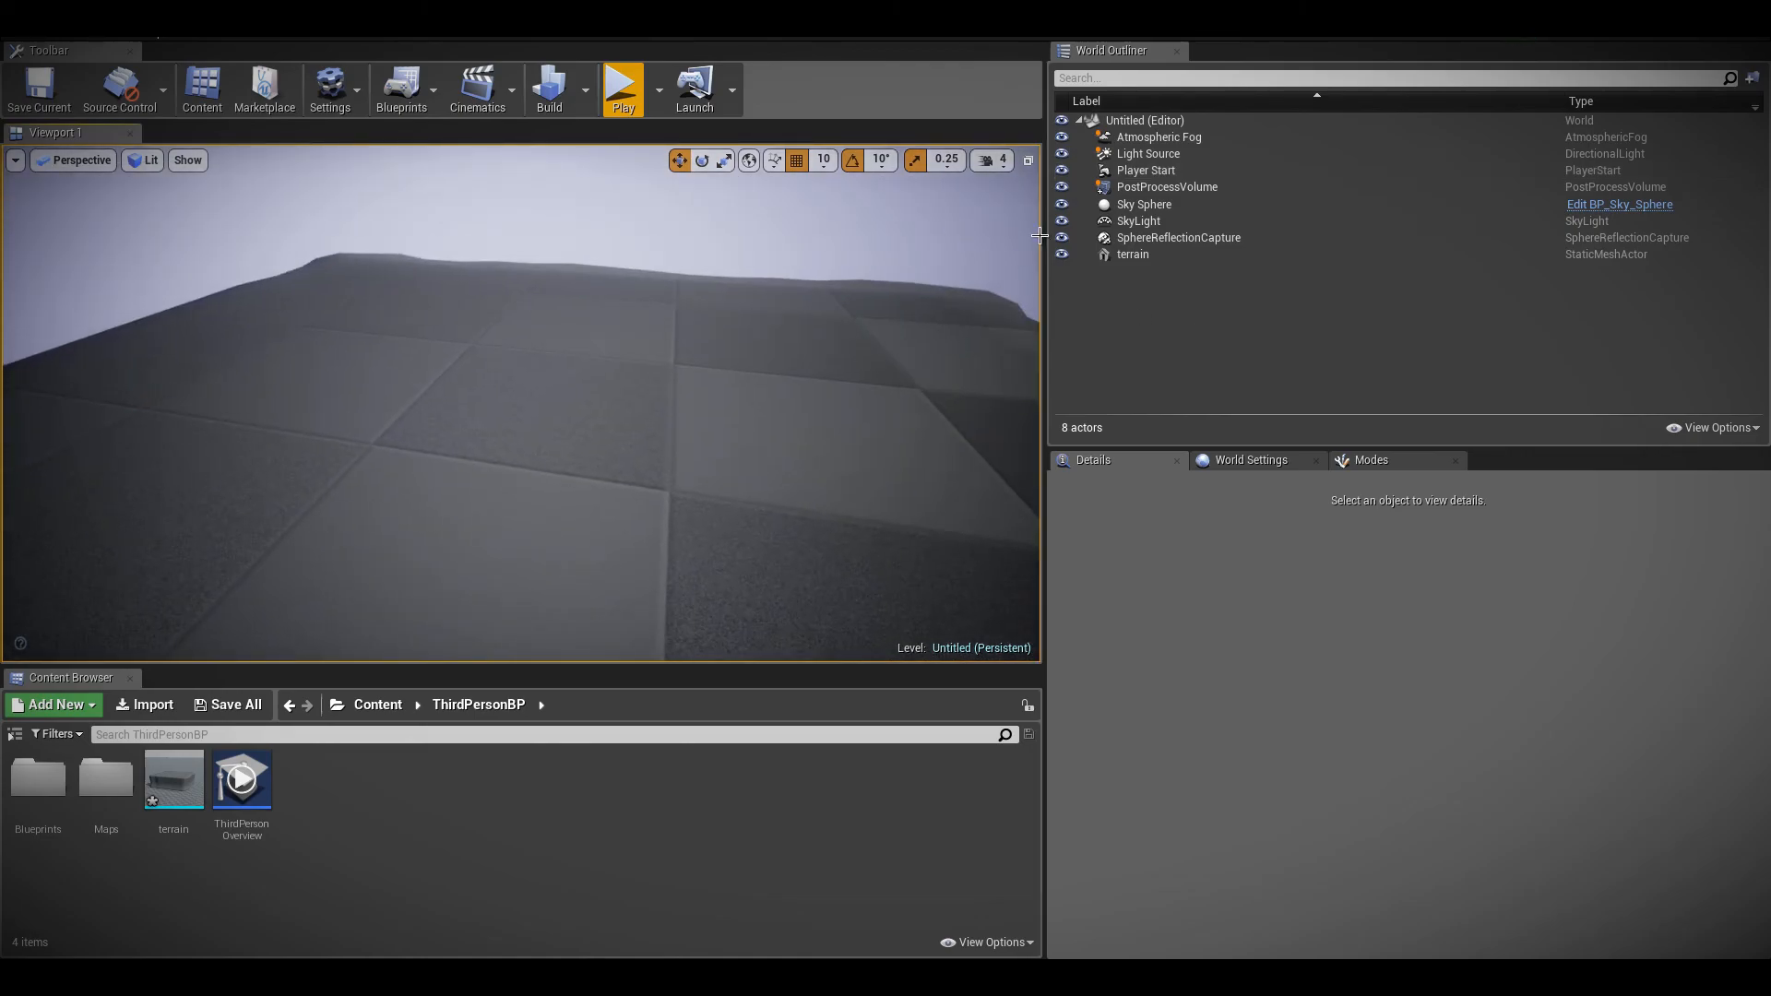
Enable the Indirect Lighting Intensity override under Global Illumination on the PostProcessVolume and set it to 1.4
{"action": "left_click", "coordinate": [1146, 170]}
{"action": "left_click", "coordinate": [1162, 187]}
{"action": "scroll", "coordinate": [1174, 621], "scroll_direction": "down", "scroll_amount": 8}
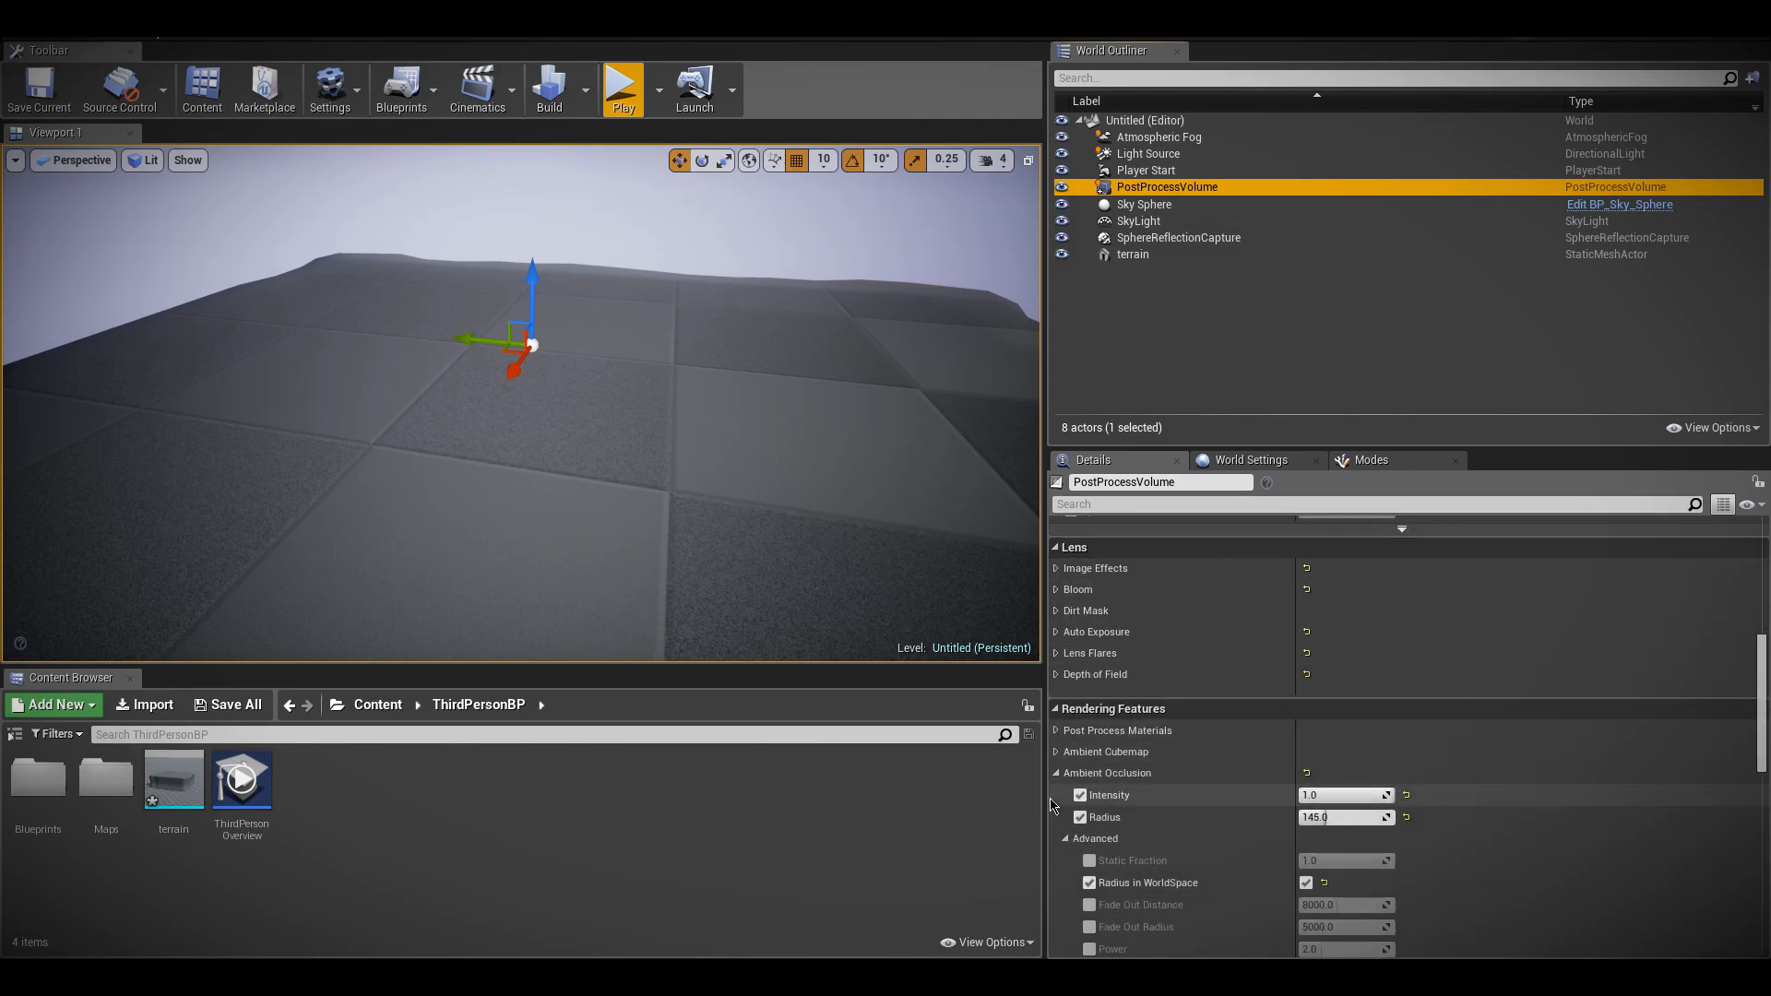
{"action": "left_click", "coordinate": [1063, 835]}
{"action": "left_click", "coordinate": [1067, 839]}
{"action": "left_click", "coordinate": [1056, 773]}
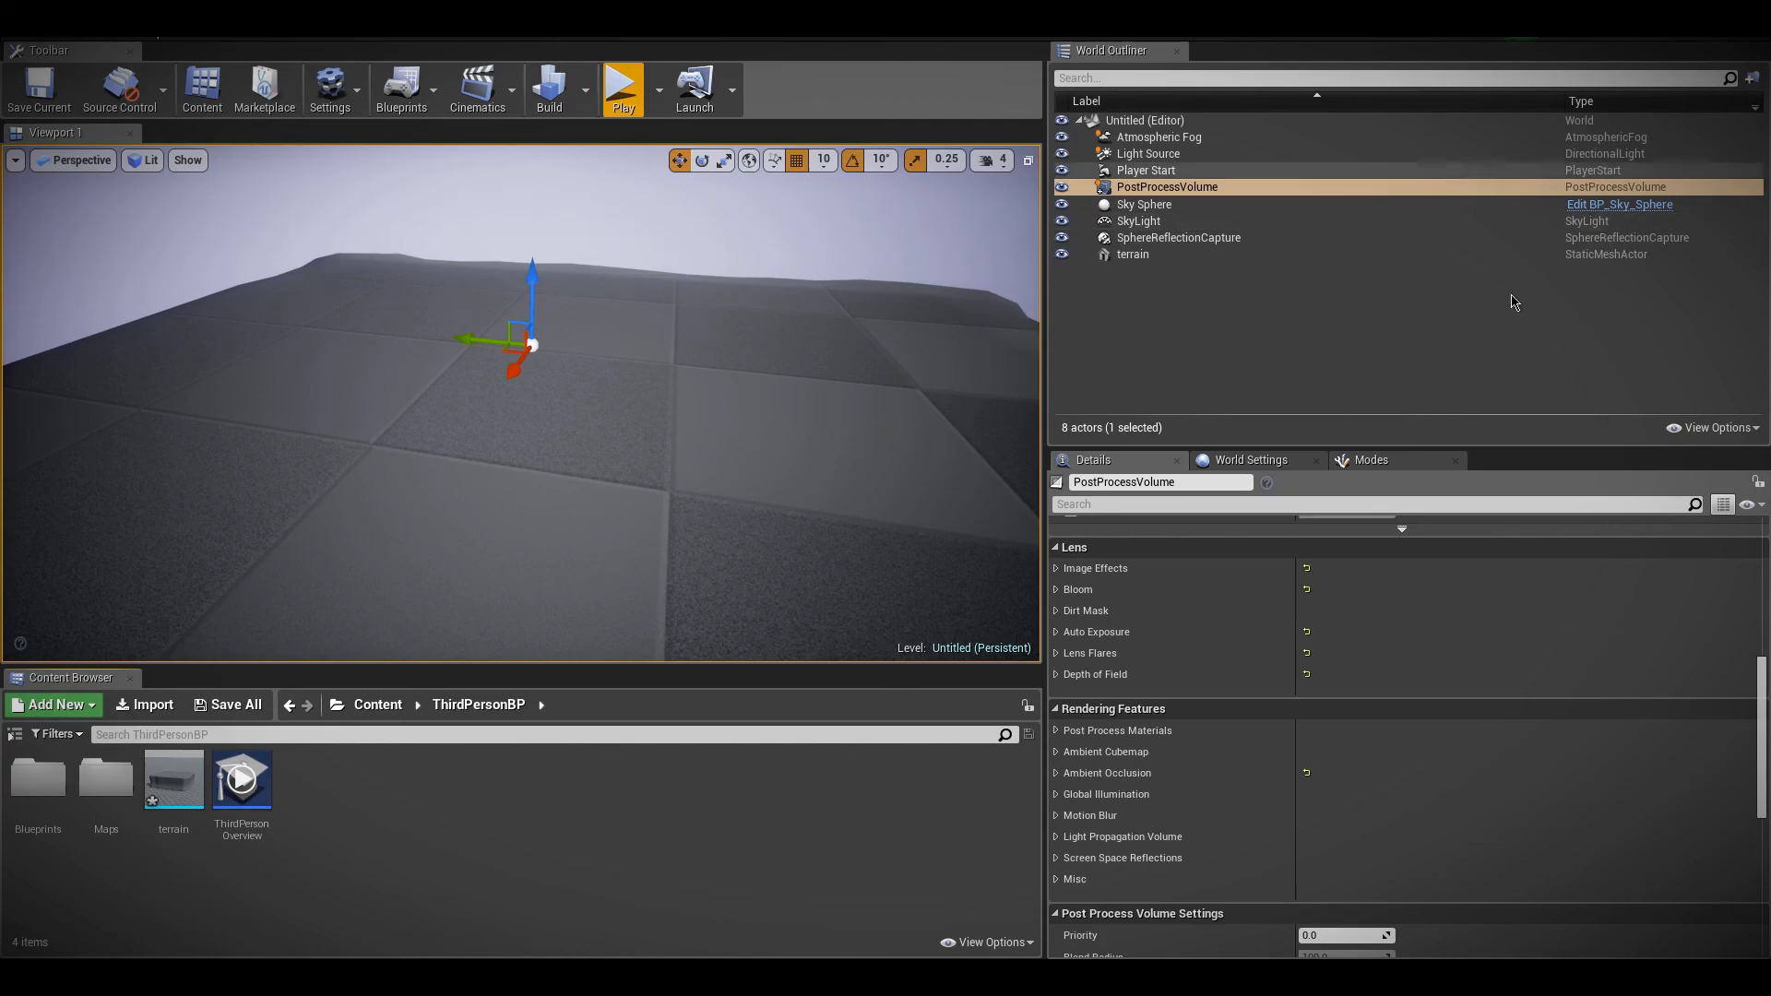
{"action": "left_click", "coordinate": [1188, 799]}
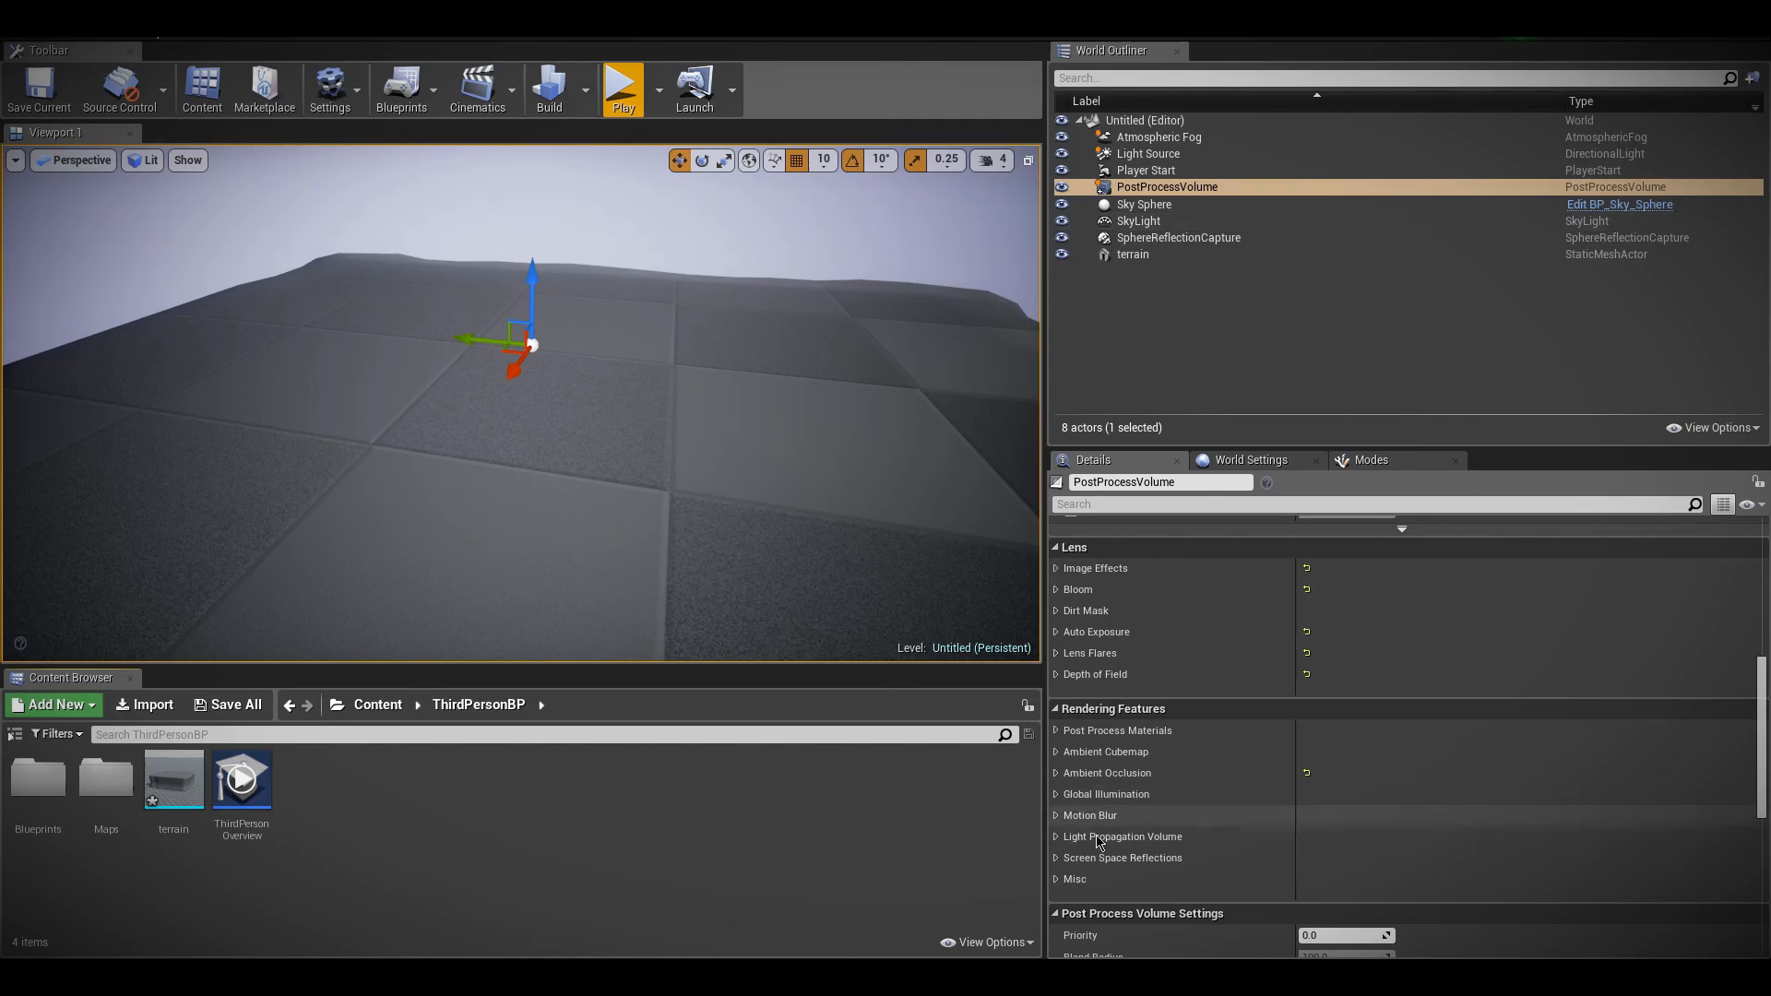
{"action": "scroll", "coordinate": [1070, 798], "scroll_direction": "down", "scroll_amount": 1}
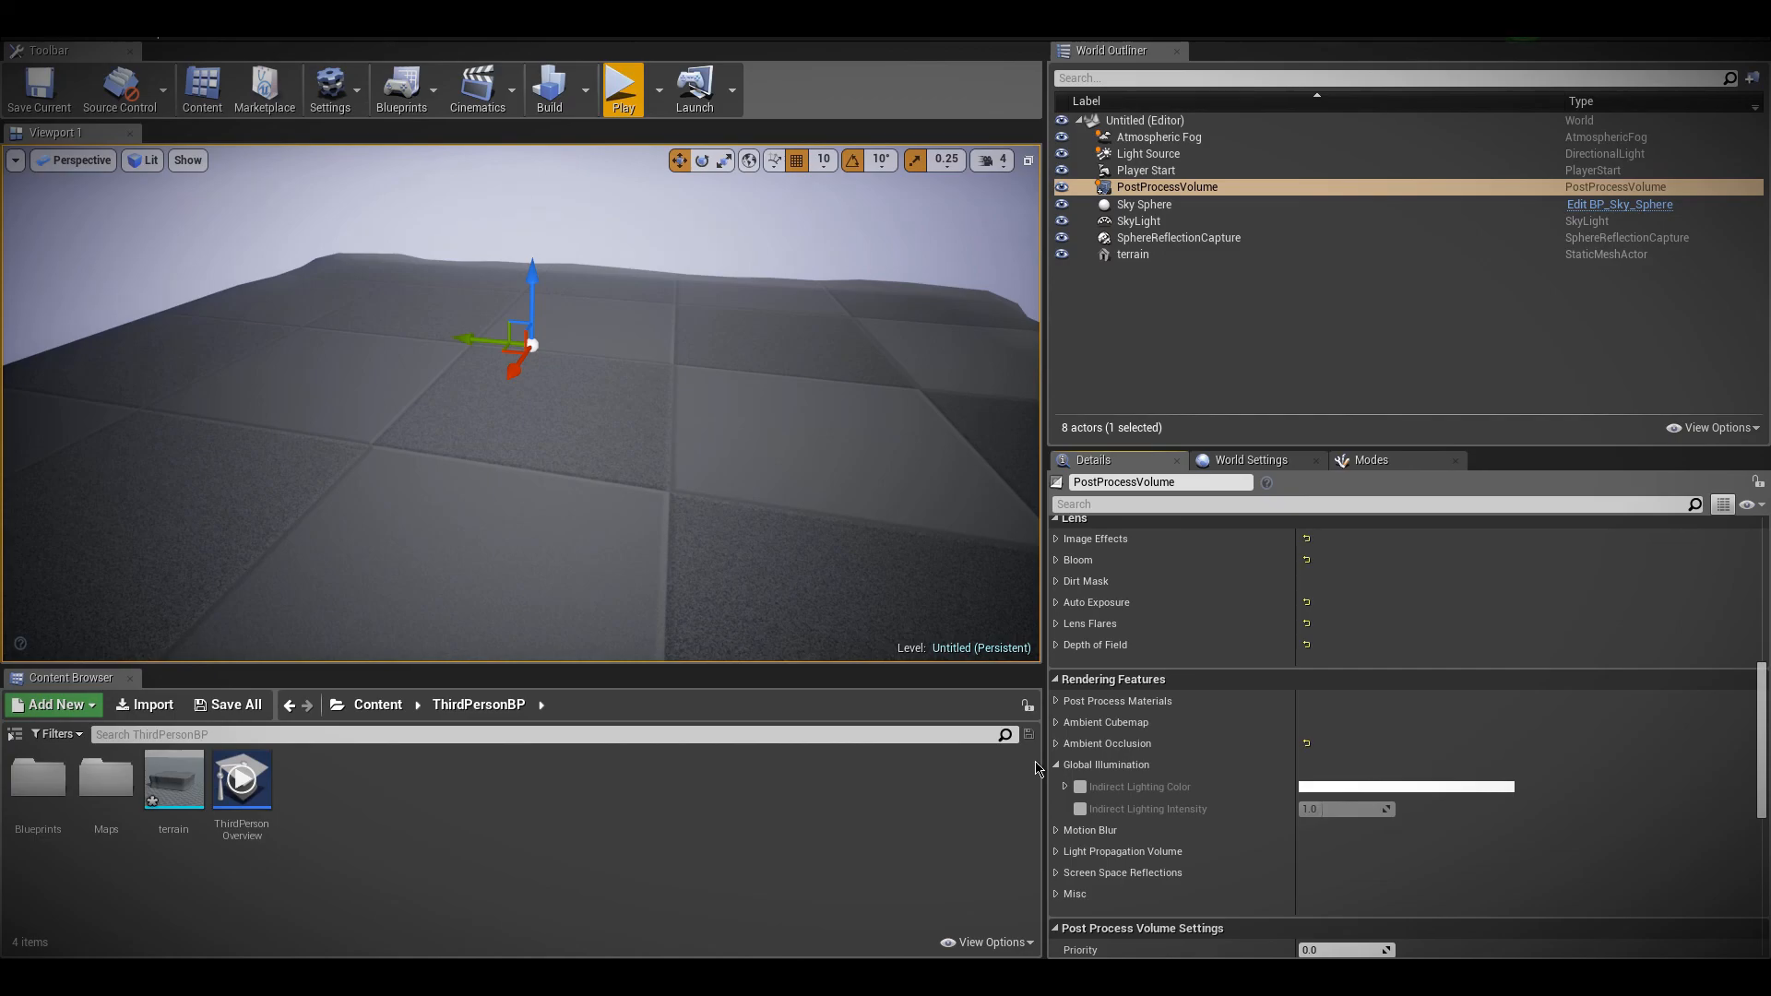
{"action": "left_click", "coordinate": [1080, 787]}
{"action": "left_click", "coordinate": [1080, 809]}
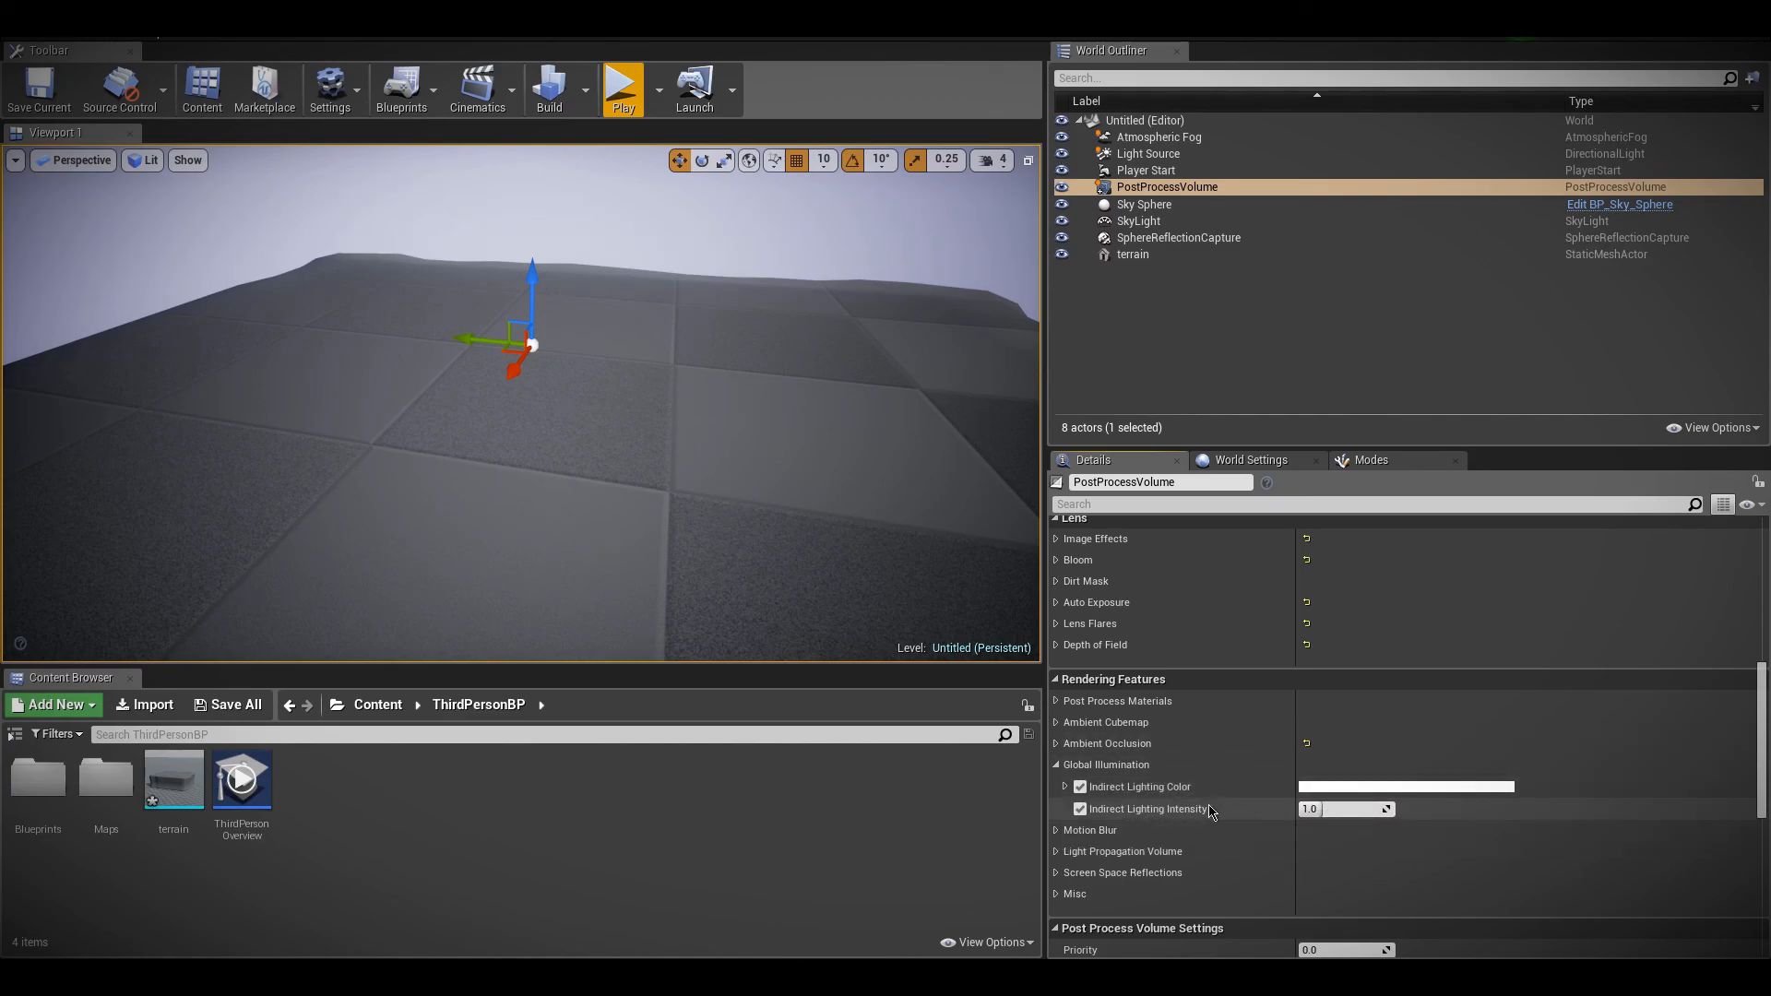
{"action": "left_click", "coordinate": [1374, 811]}
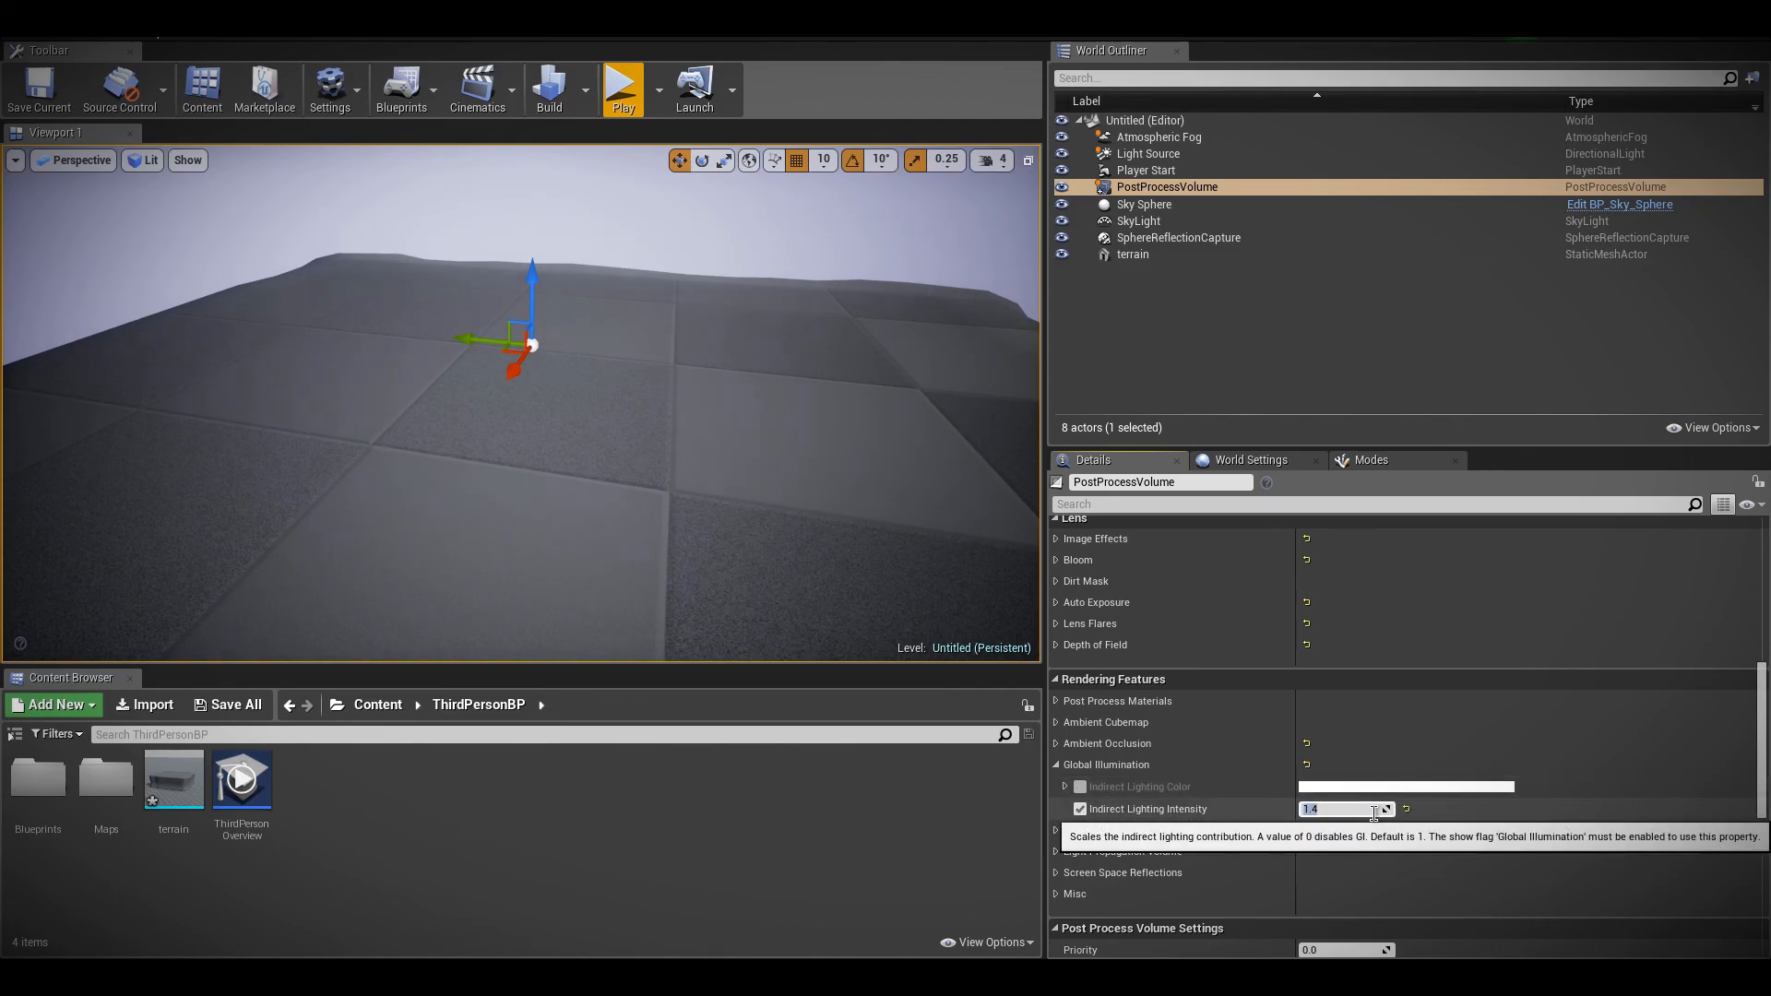
Play-test the level, running the character in several directions to inspect the indirect lighting on the character and terrain
{"action": "left_click", "coordinate": [619, 83]}
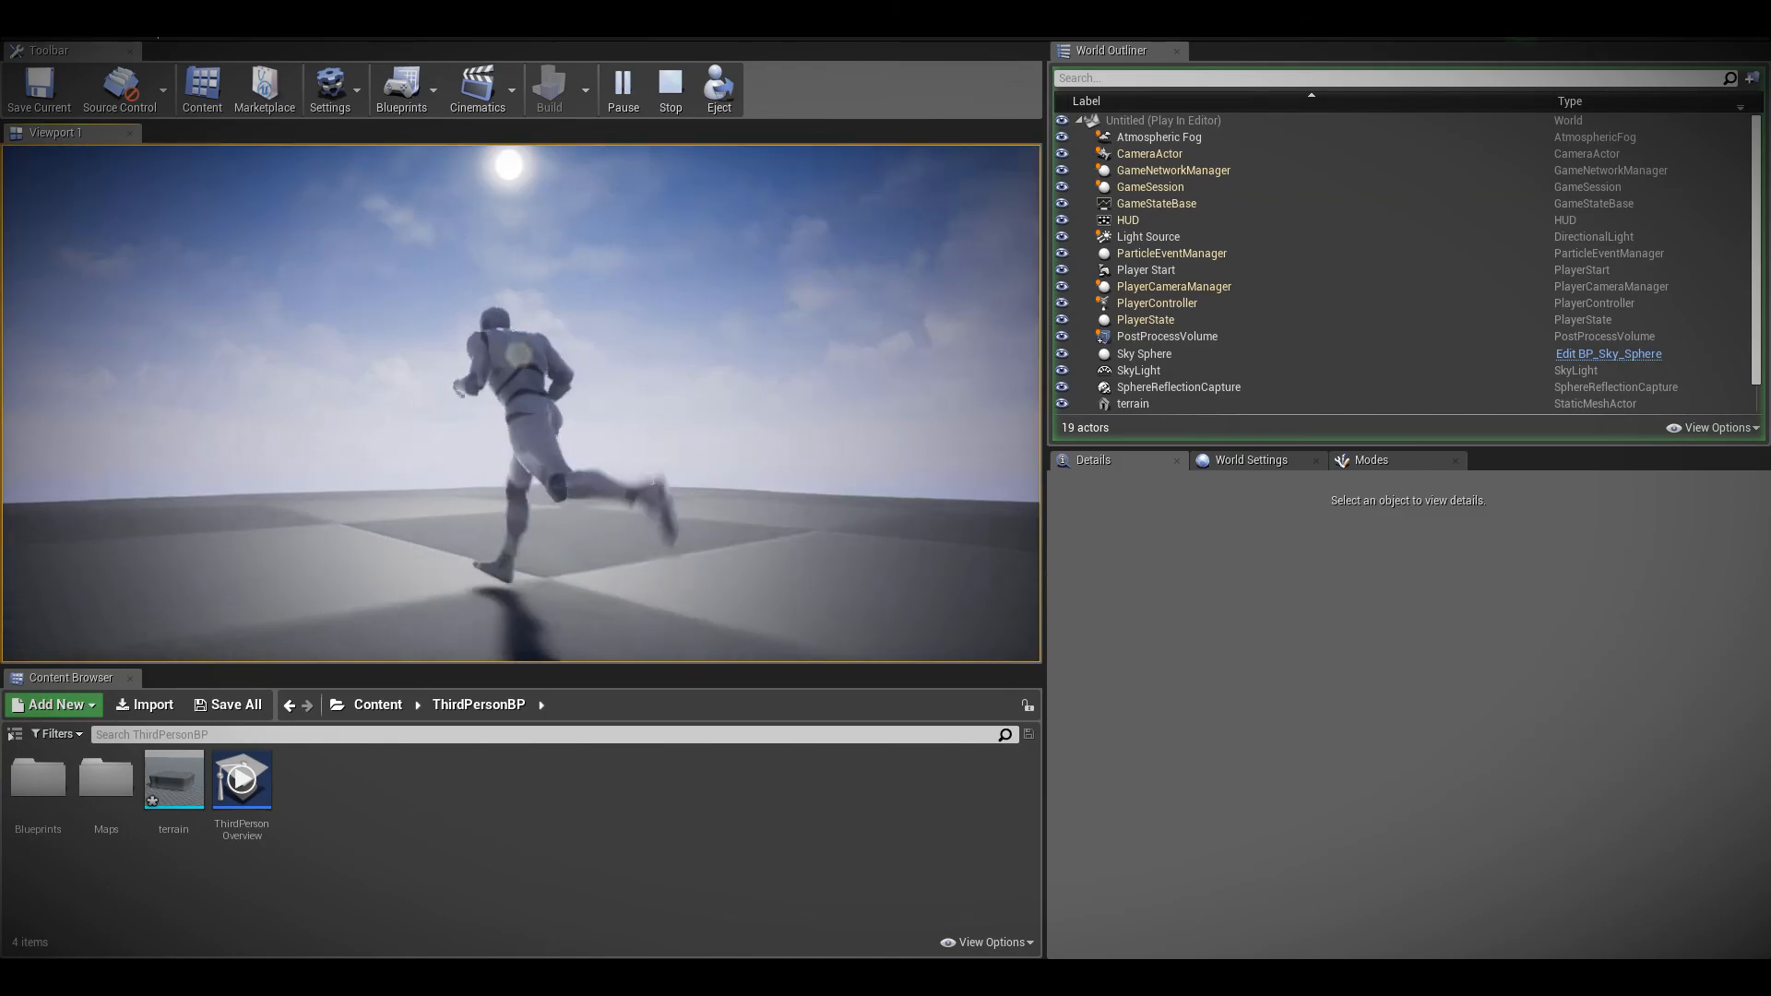
{"action": "key", "text": "w"}
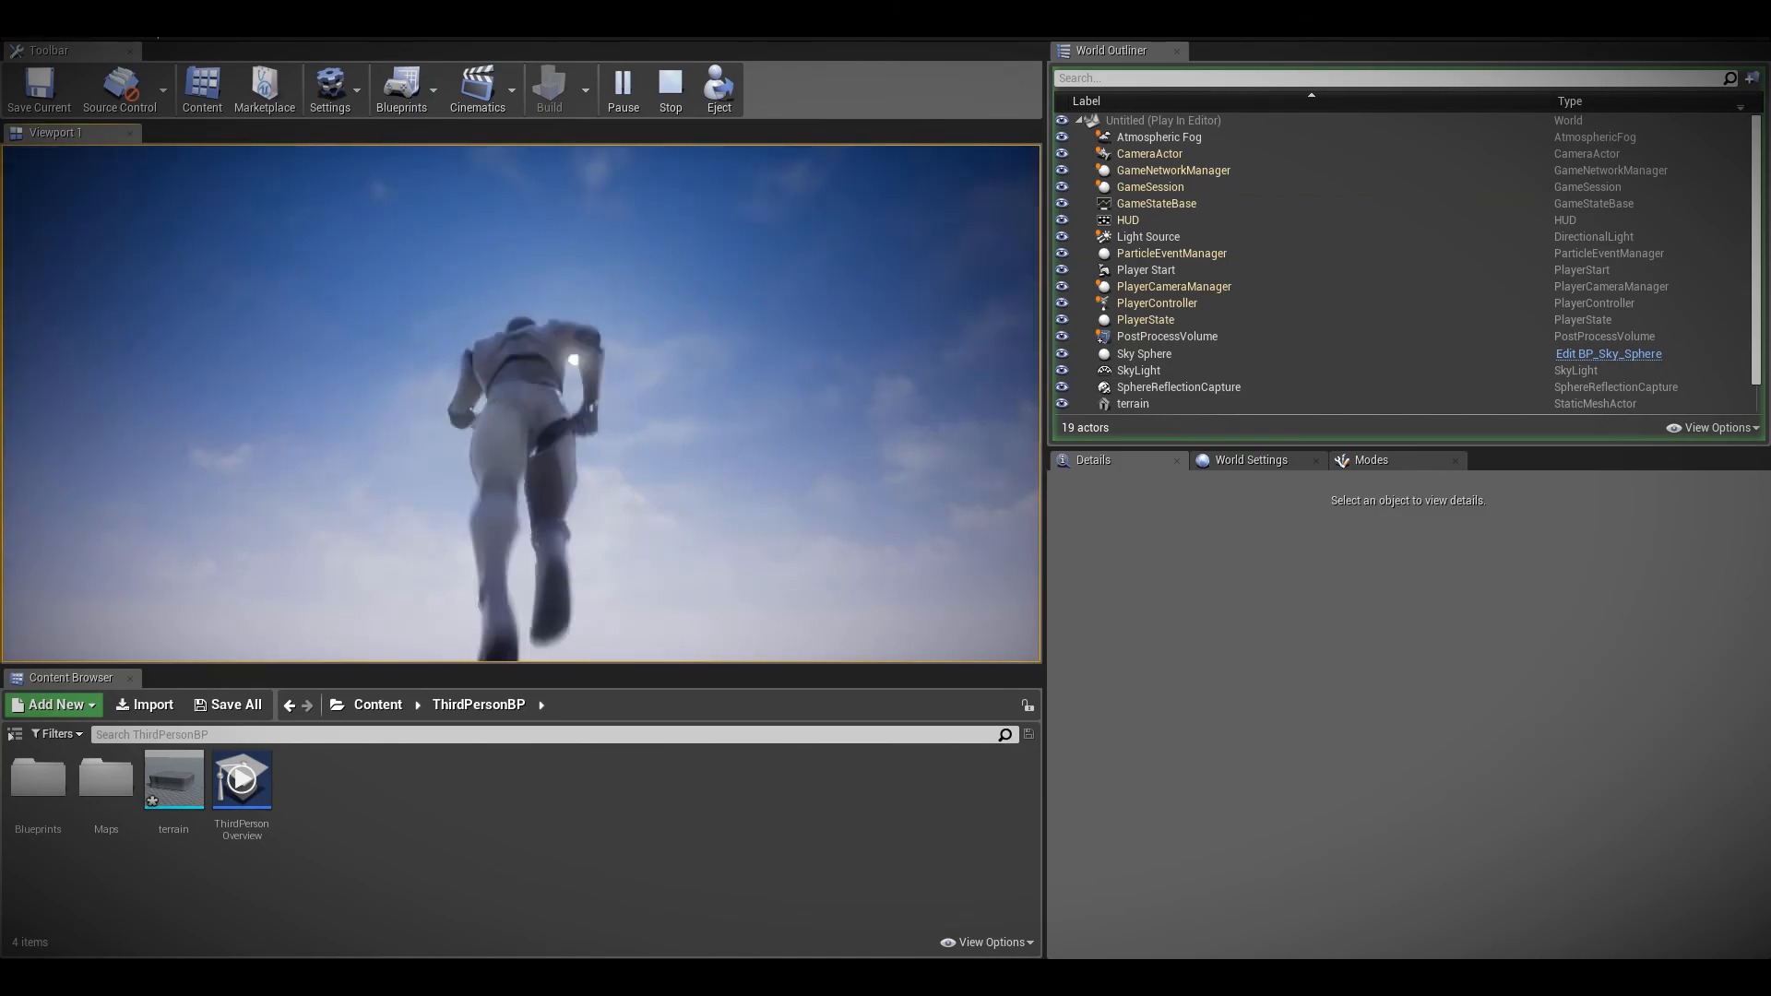
{"action": "key", "text": "d"}
{"action": "key", "text": "w"}
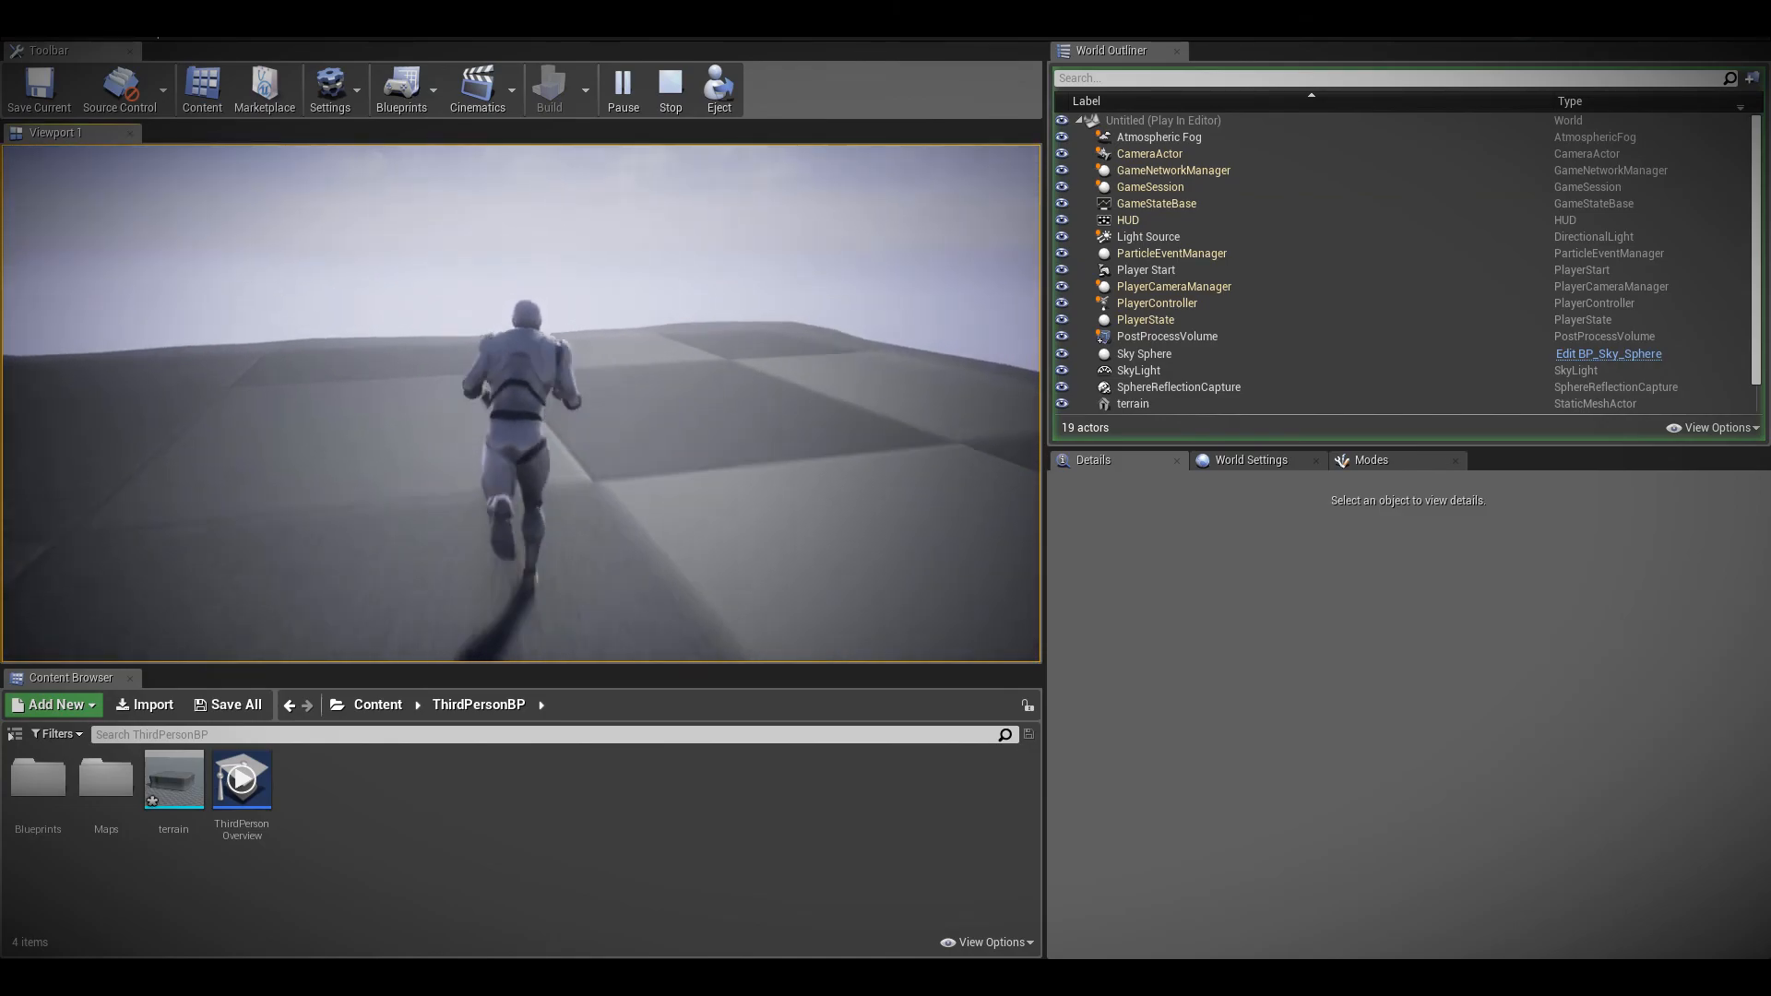
{"action": "key", "text": "d"}
{"action": "key", "text": "s"}
{"action": "key", "text": "d"}
{"action": "key", "text": "w"}
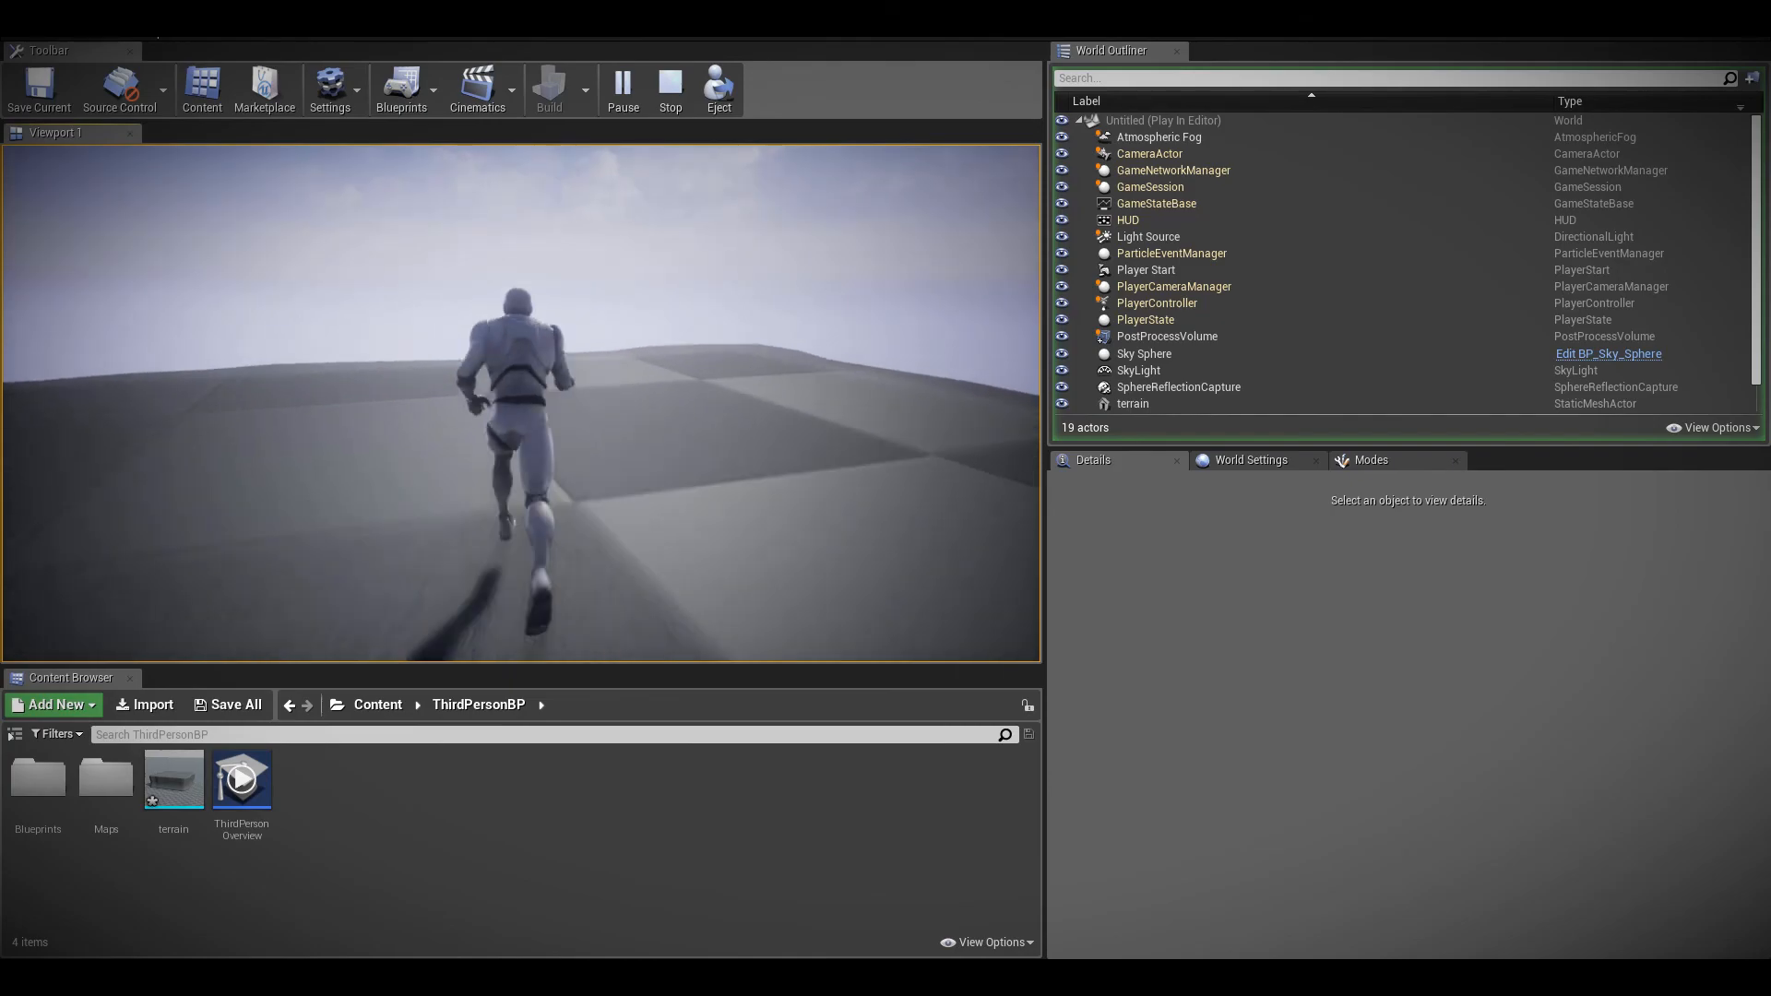
{"action": "key", "text": "a"}
{"action": "key", "text": "s"}
{"action": "key", "text": "d"}
{"action": "key", "text": "Escape"}
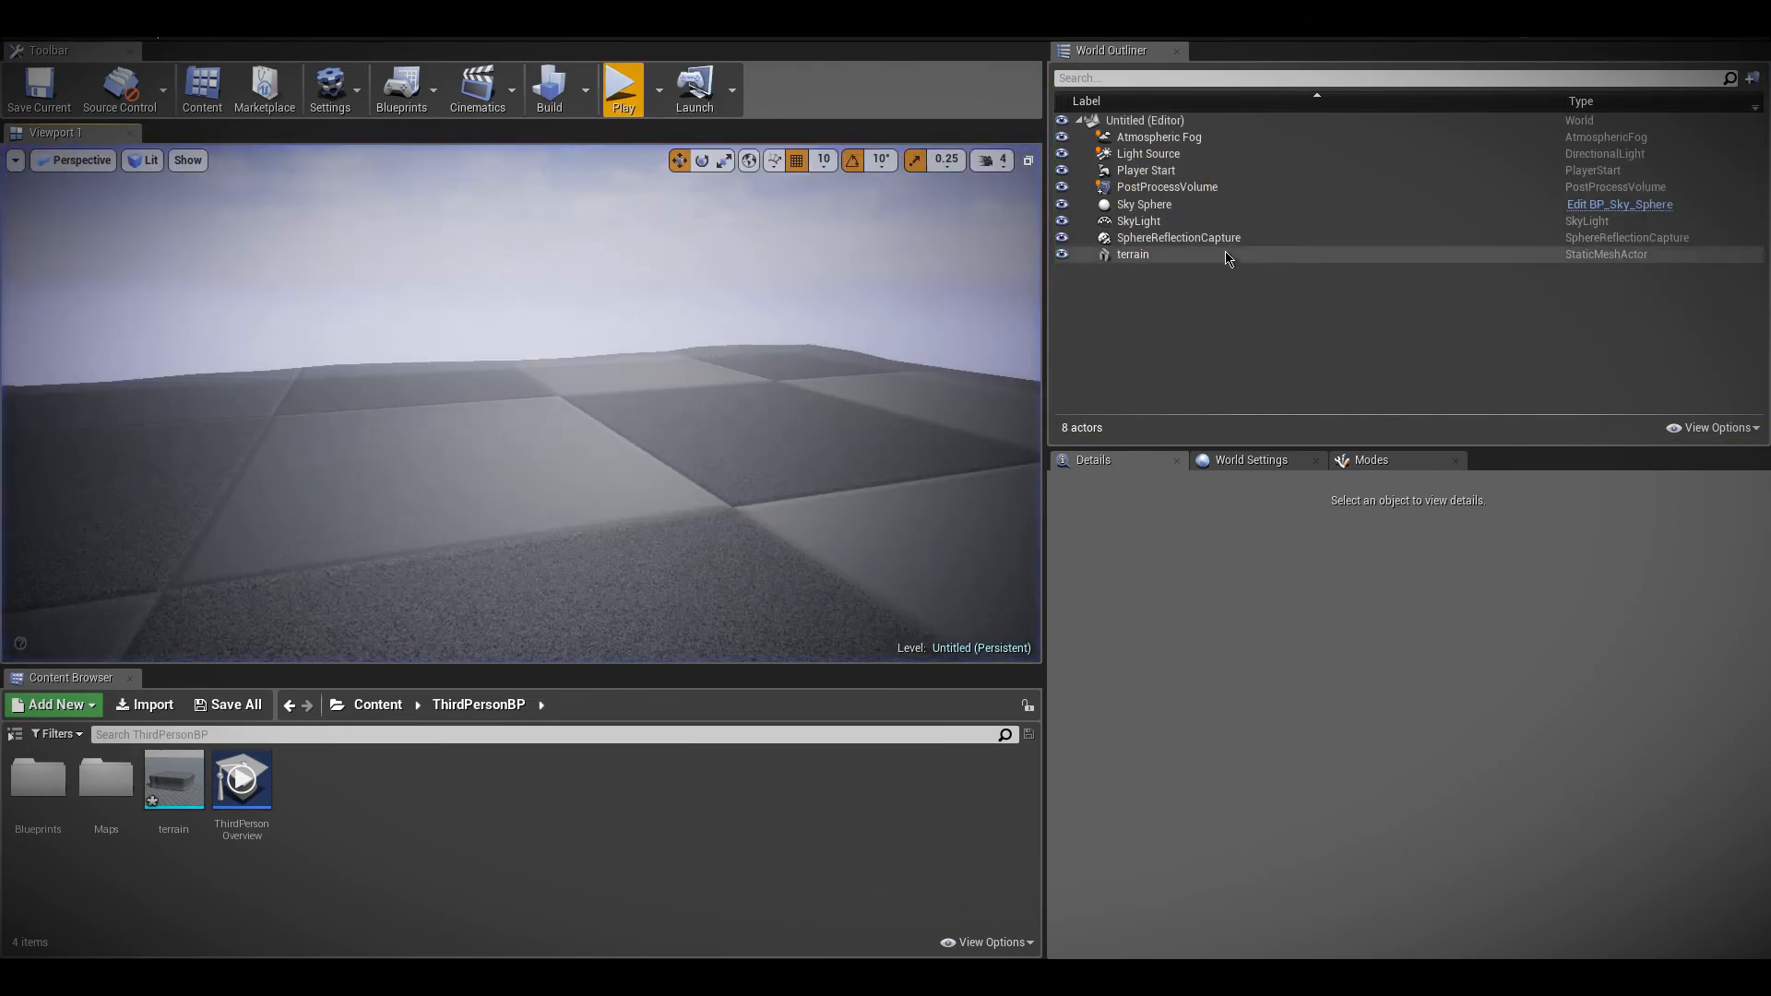
Set the PostProcessVolume's Indirect Lighting Intensity to 4.0 and play-test the level
{"action": "left_click", "coordinate": [1135, 187]}
{"action": "left_click", "coordinate": [624, 87]}
{"action": "key", "text": "w"}
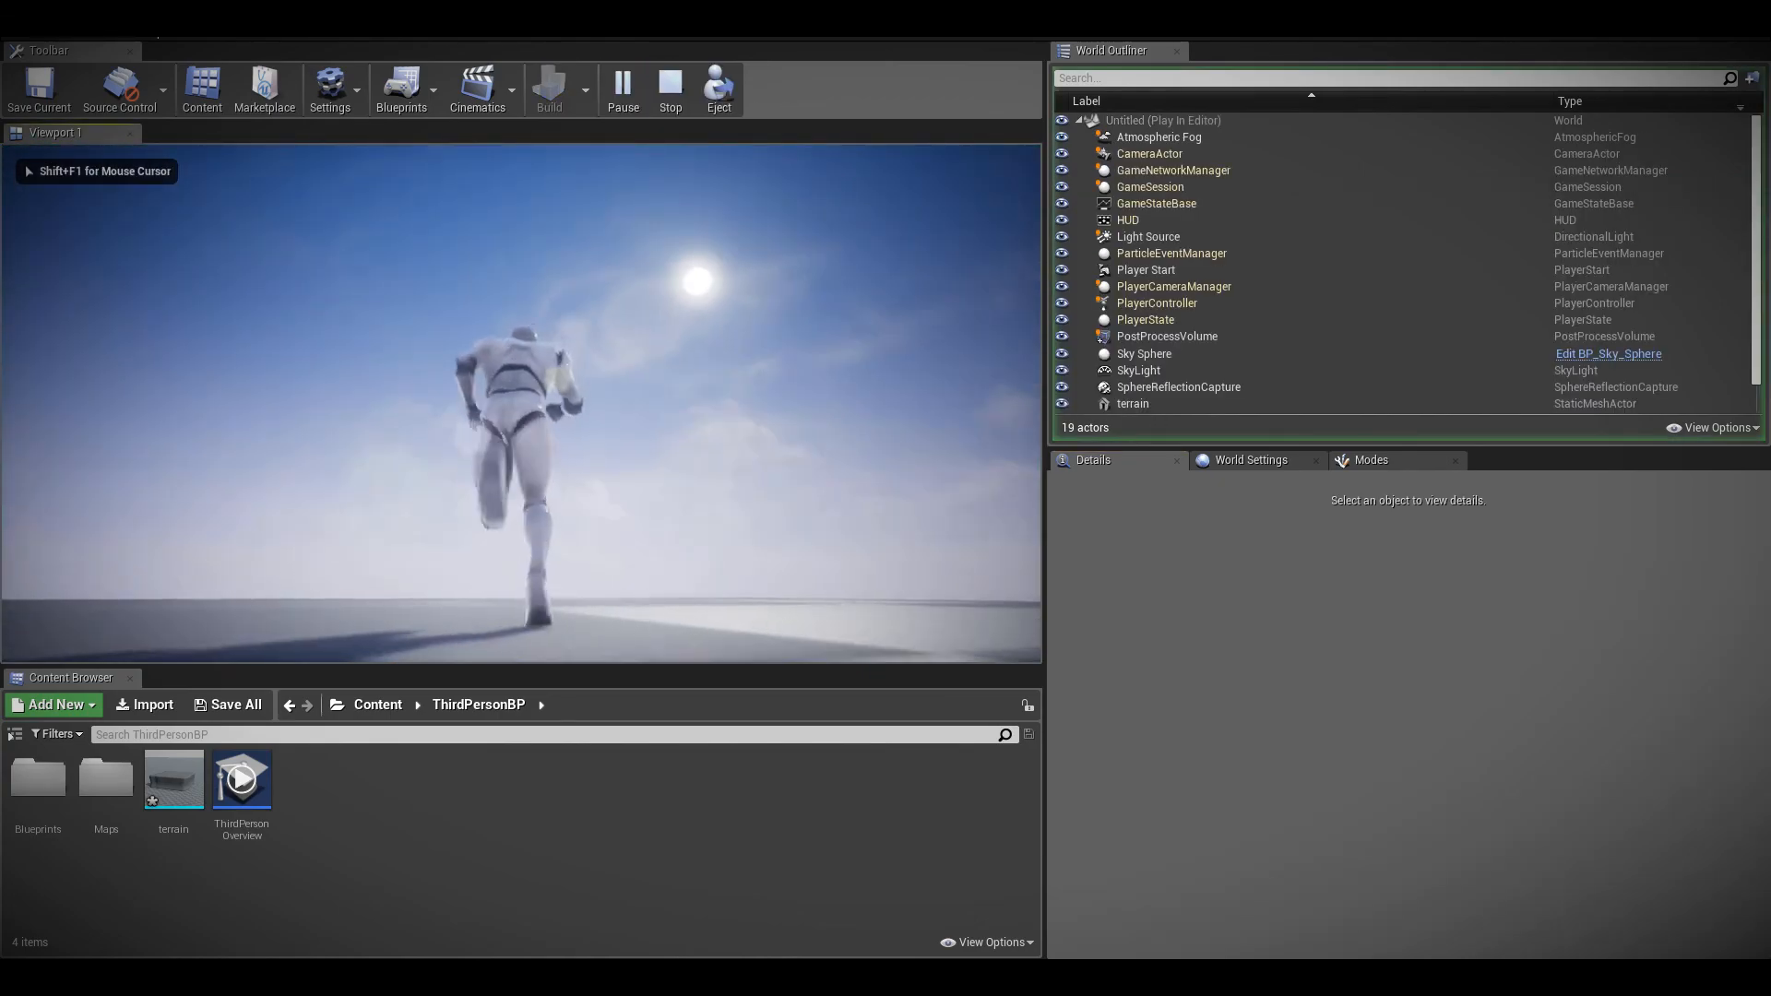
{"action": "key", "text": "Escape"}
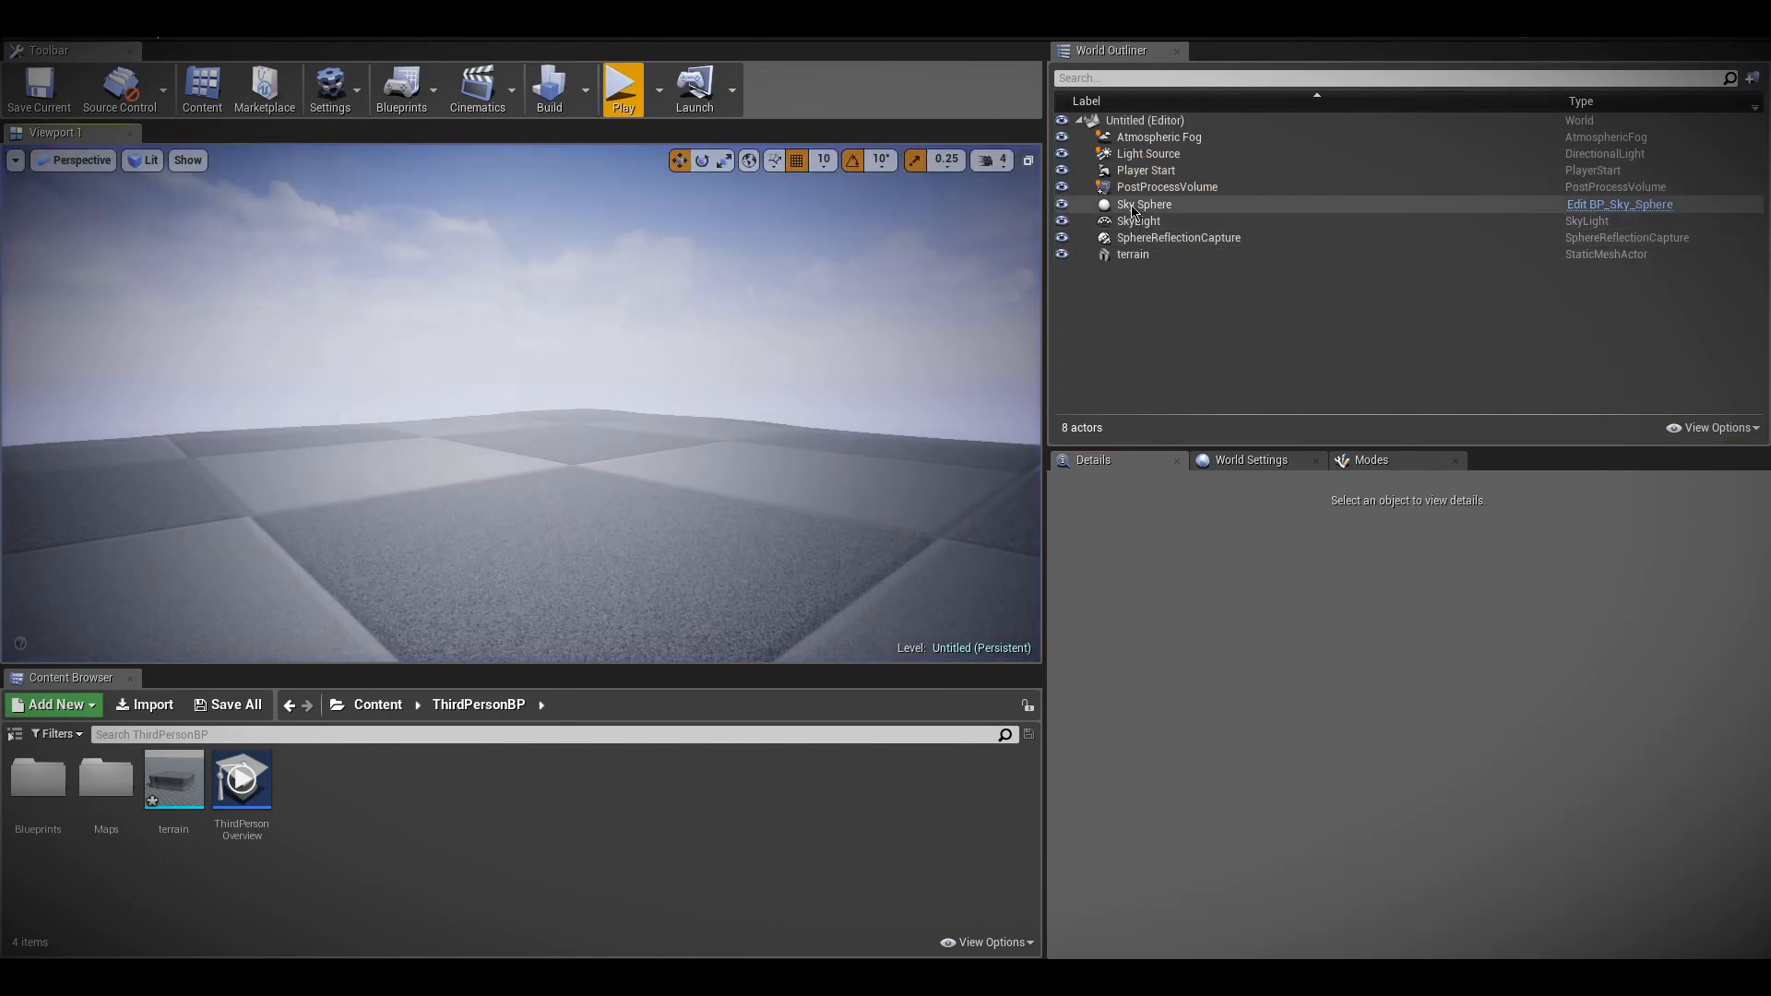
Reset the PostProcessVolume's Indirect Lighting Intensity to its default and collapse the Global Illumination settings
{"action": "left_click", "coordinate": [1142, 204]}
{"action": "left_click", "coordinate": [1153, 187]}
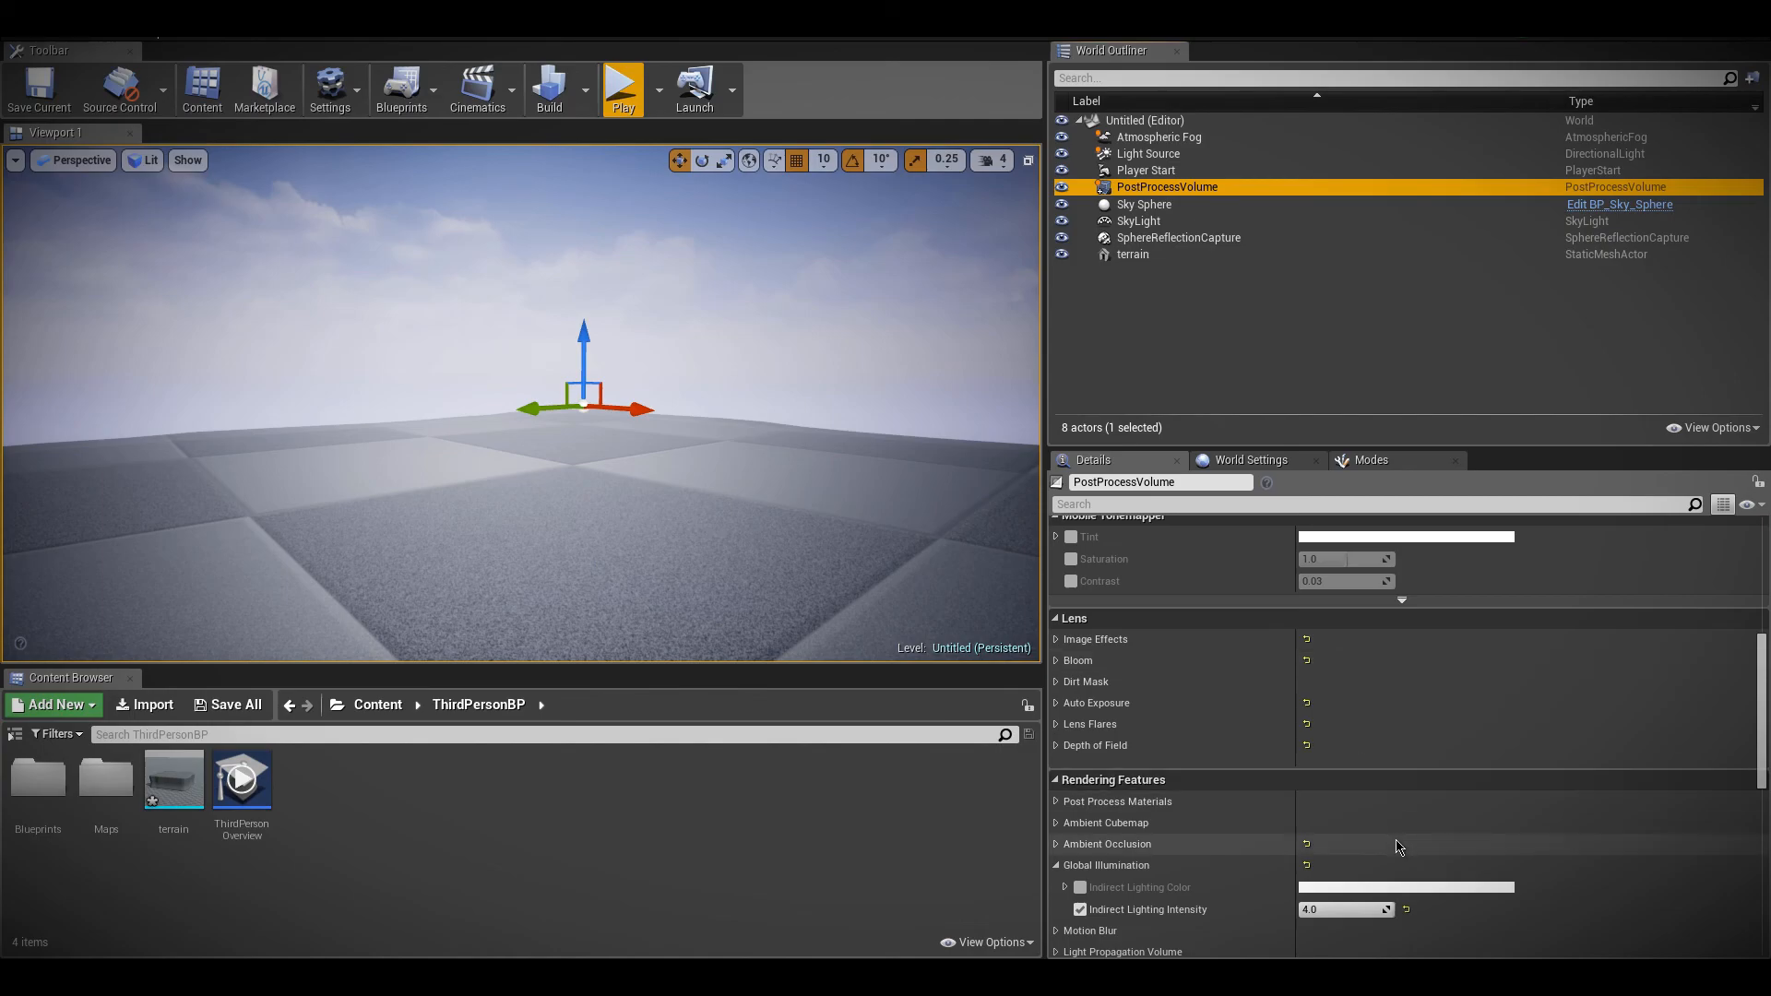
{"action": "left_click", "coordinate": [1407, 910]}
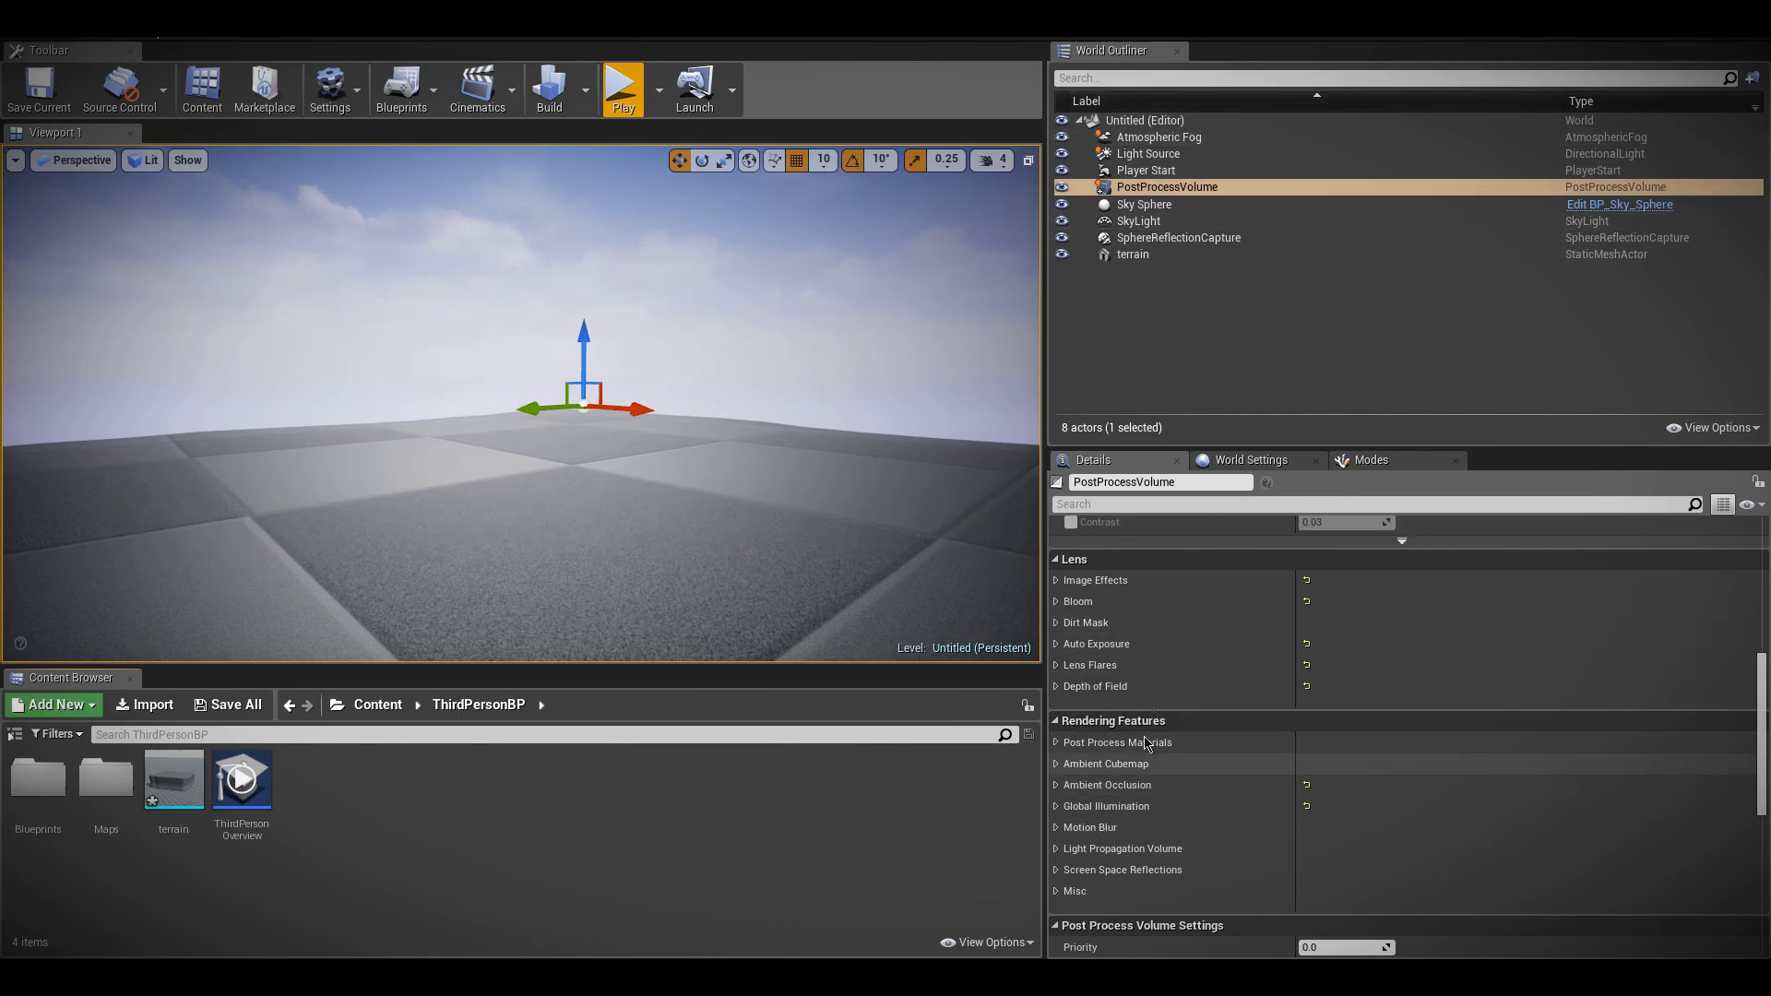
Enable the PostProcessVolume's Motion Blur overrides with Amount 1.0, Max 7.5 and Per Object Size 1.0
{"action": "left_click", "coordinate": [1056, 828]}
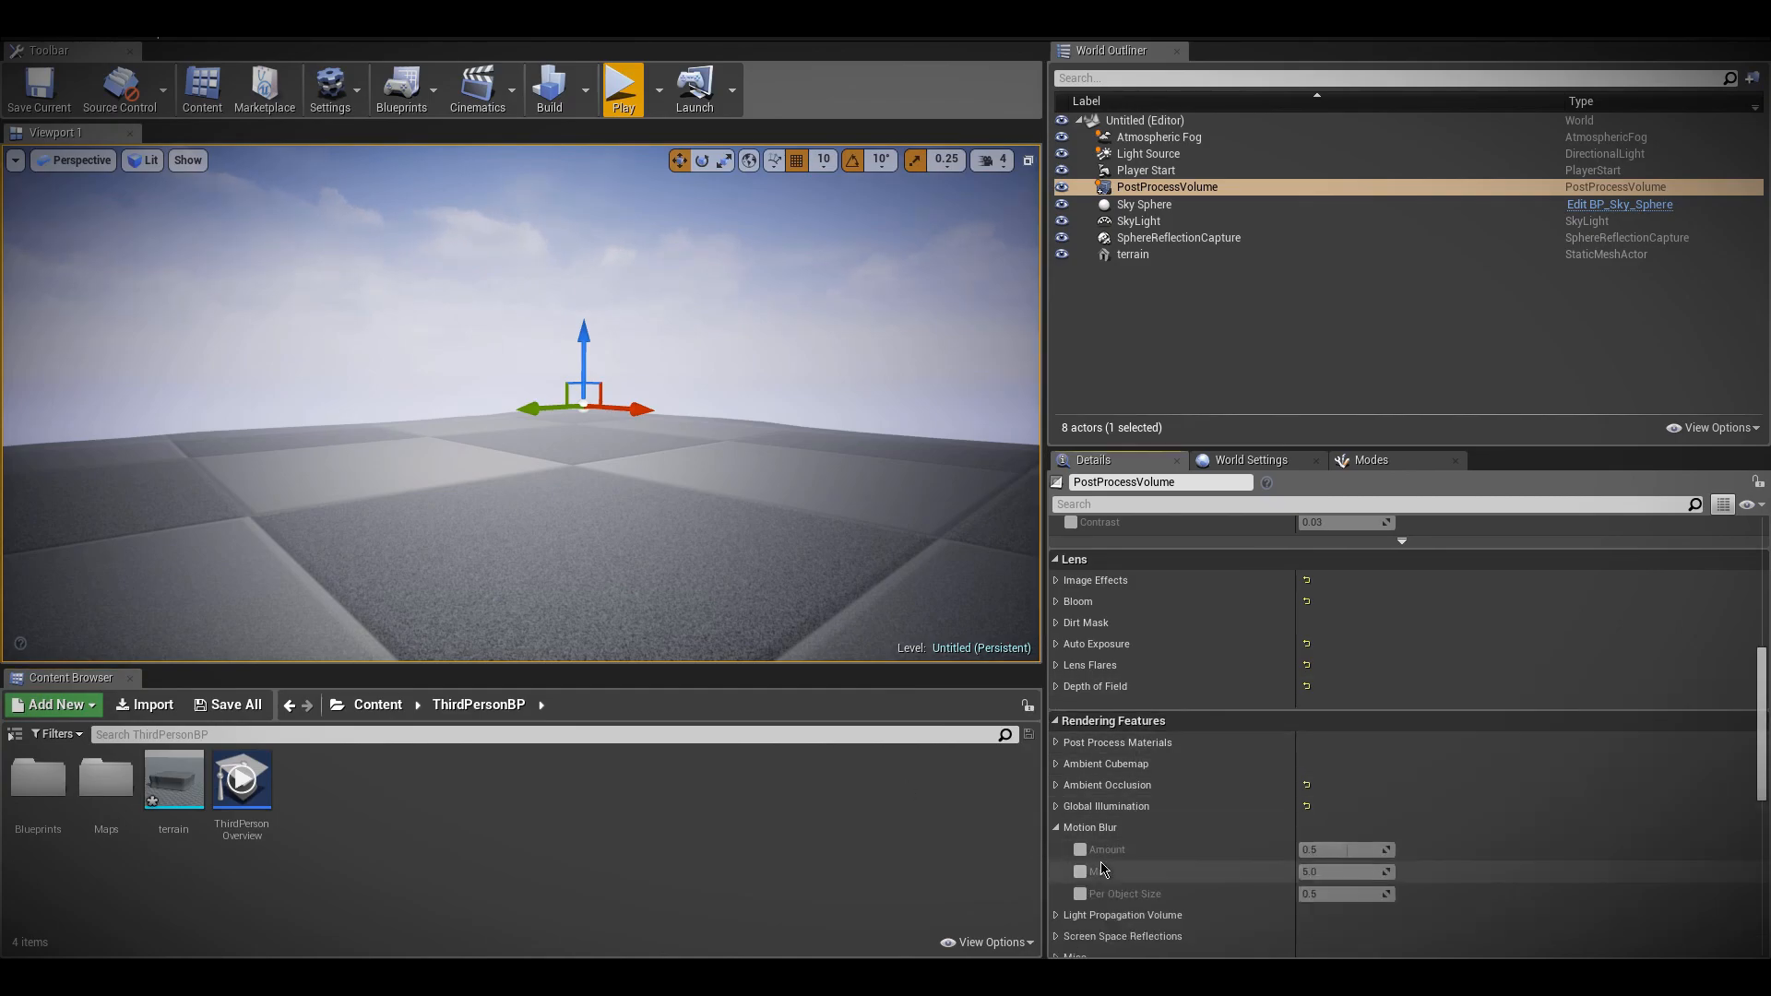
{"action": "left_click", "coordinate": [1080, 850]}
{"action": "left_click", "coordinate": [1081, 872]}
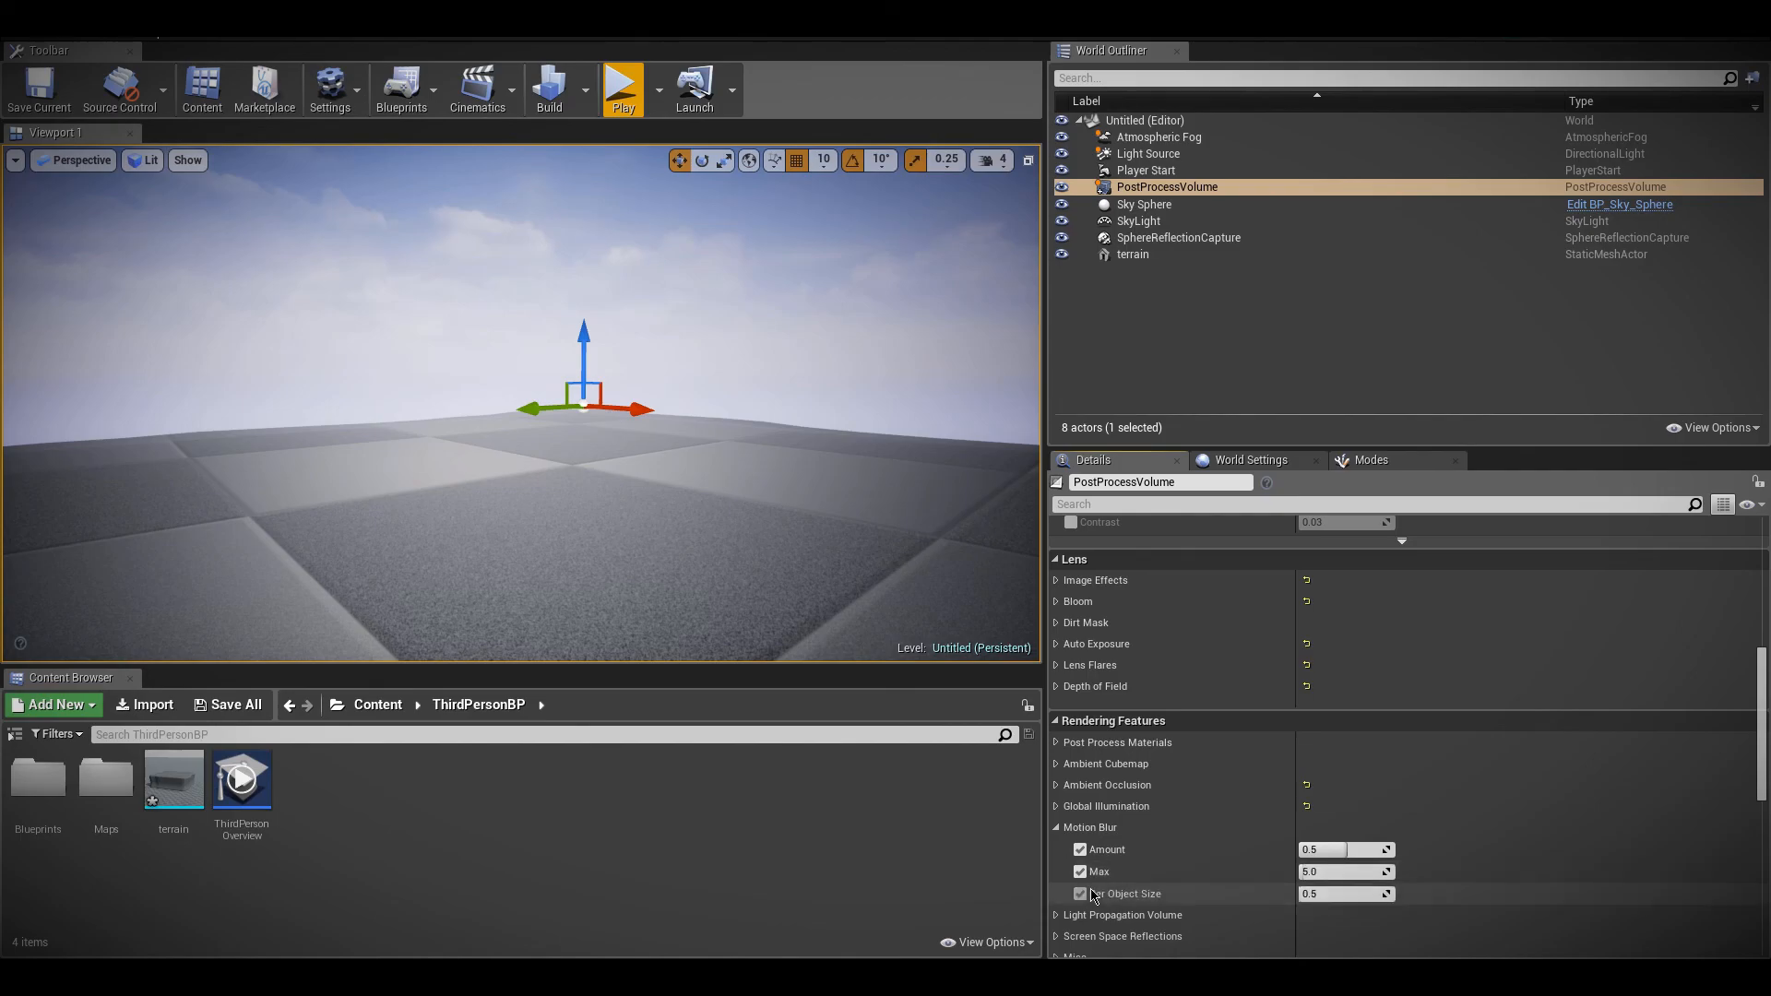
{"action": "scroll", "coordinate": [1197, 854], "scroll_direction": "down", "scroll_amount": 2}
{"action": "left_click_drag", "start_coordinate": [1325, 761], "coordinate": [1393, 762]}
{"action": "left_click", "coordinate": [1320, 784]}
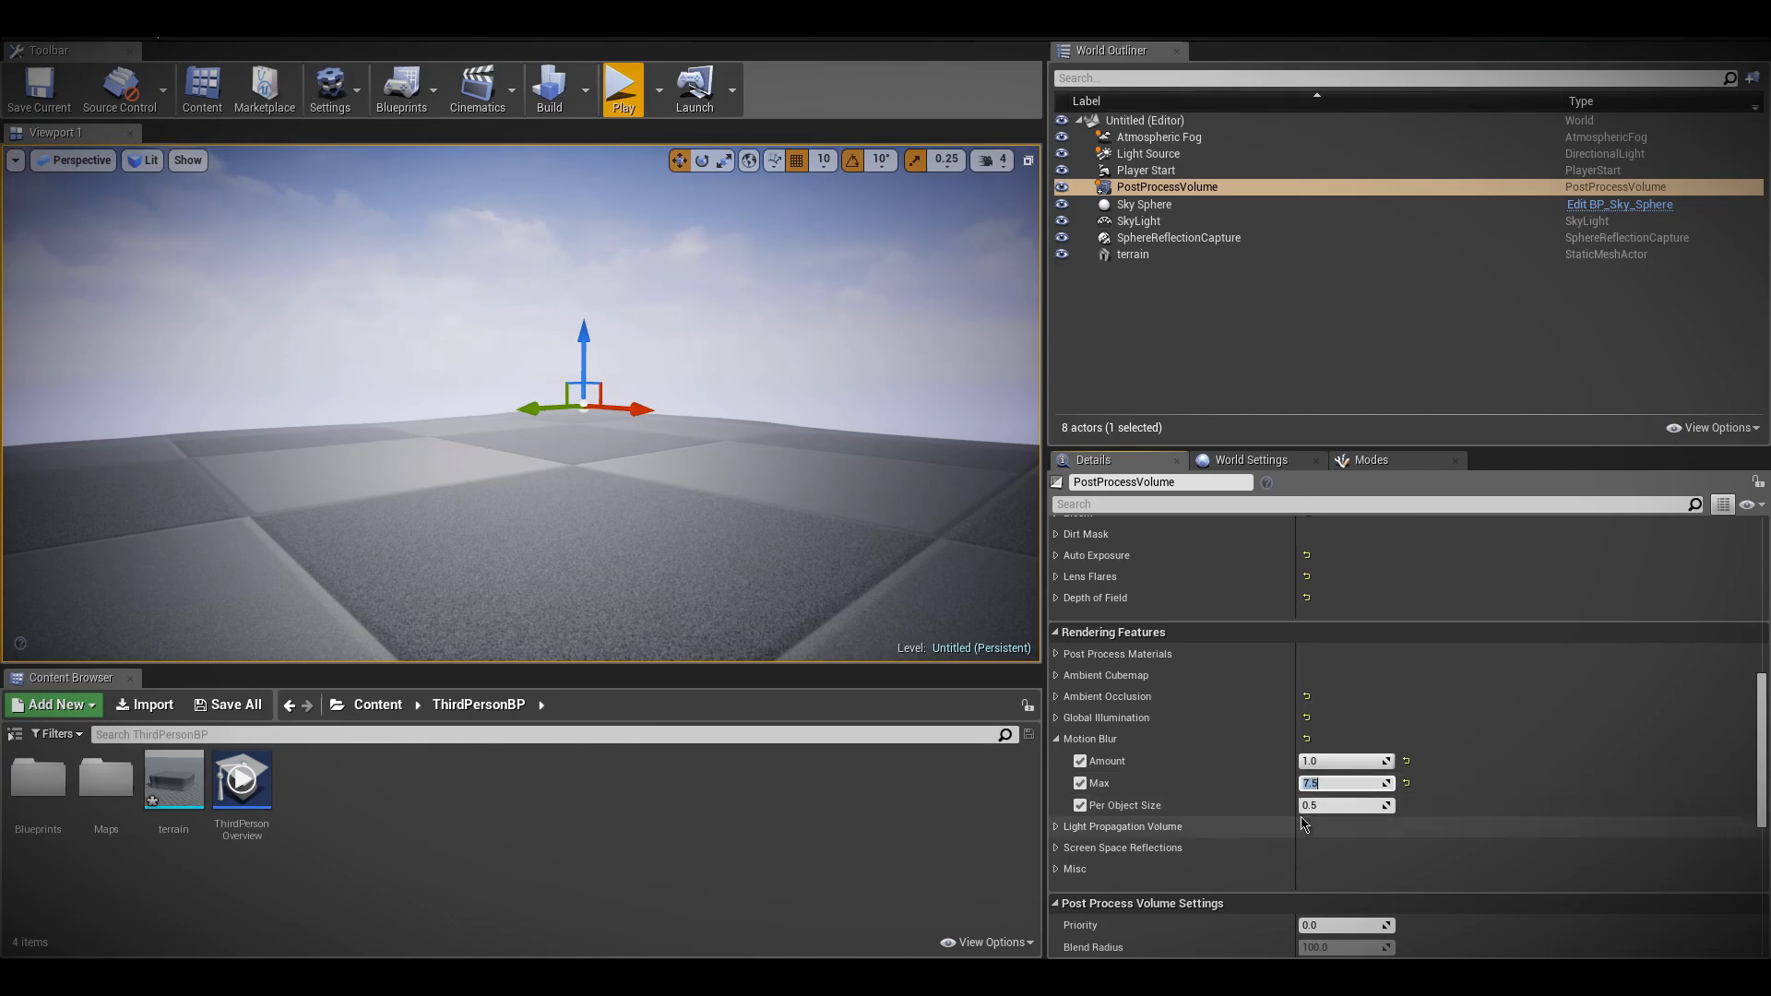
{"action": "key", "text": "Return"}
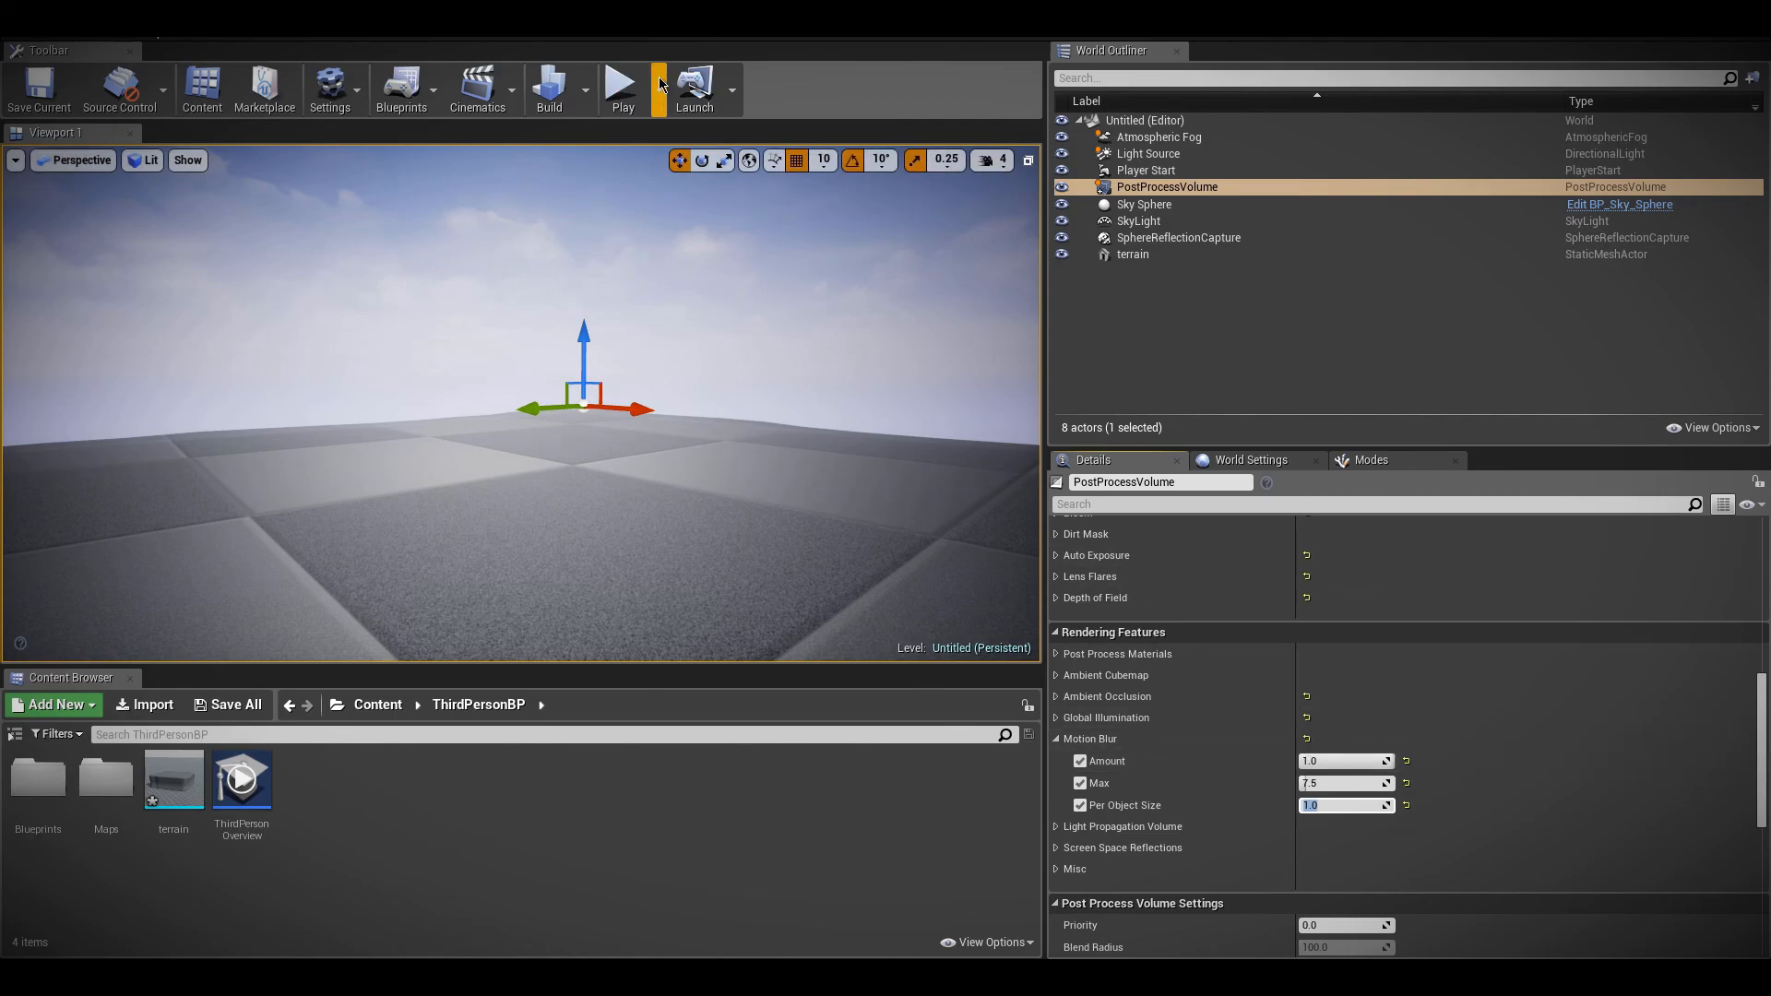
Play-test the level with the character running to examine the motion blur
{"action": "right_click_drag", "start_coordinate": [676, 378], "coordinate": [821, 411]}
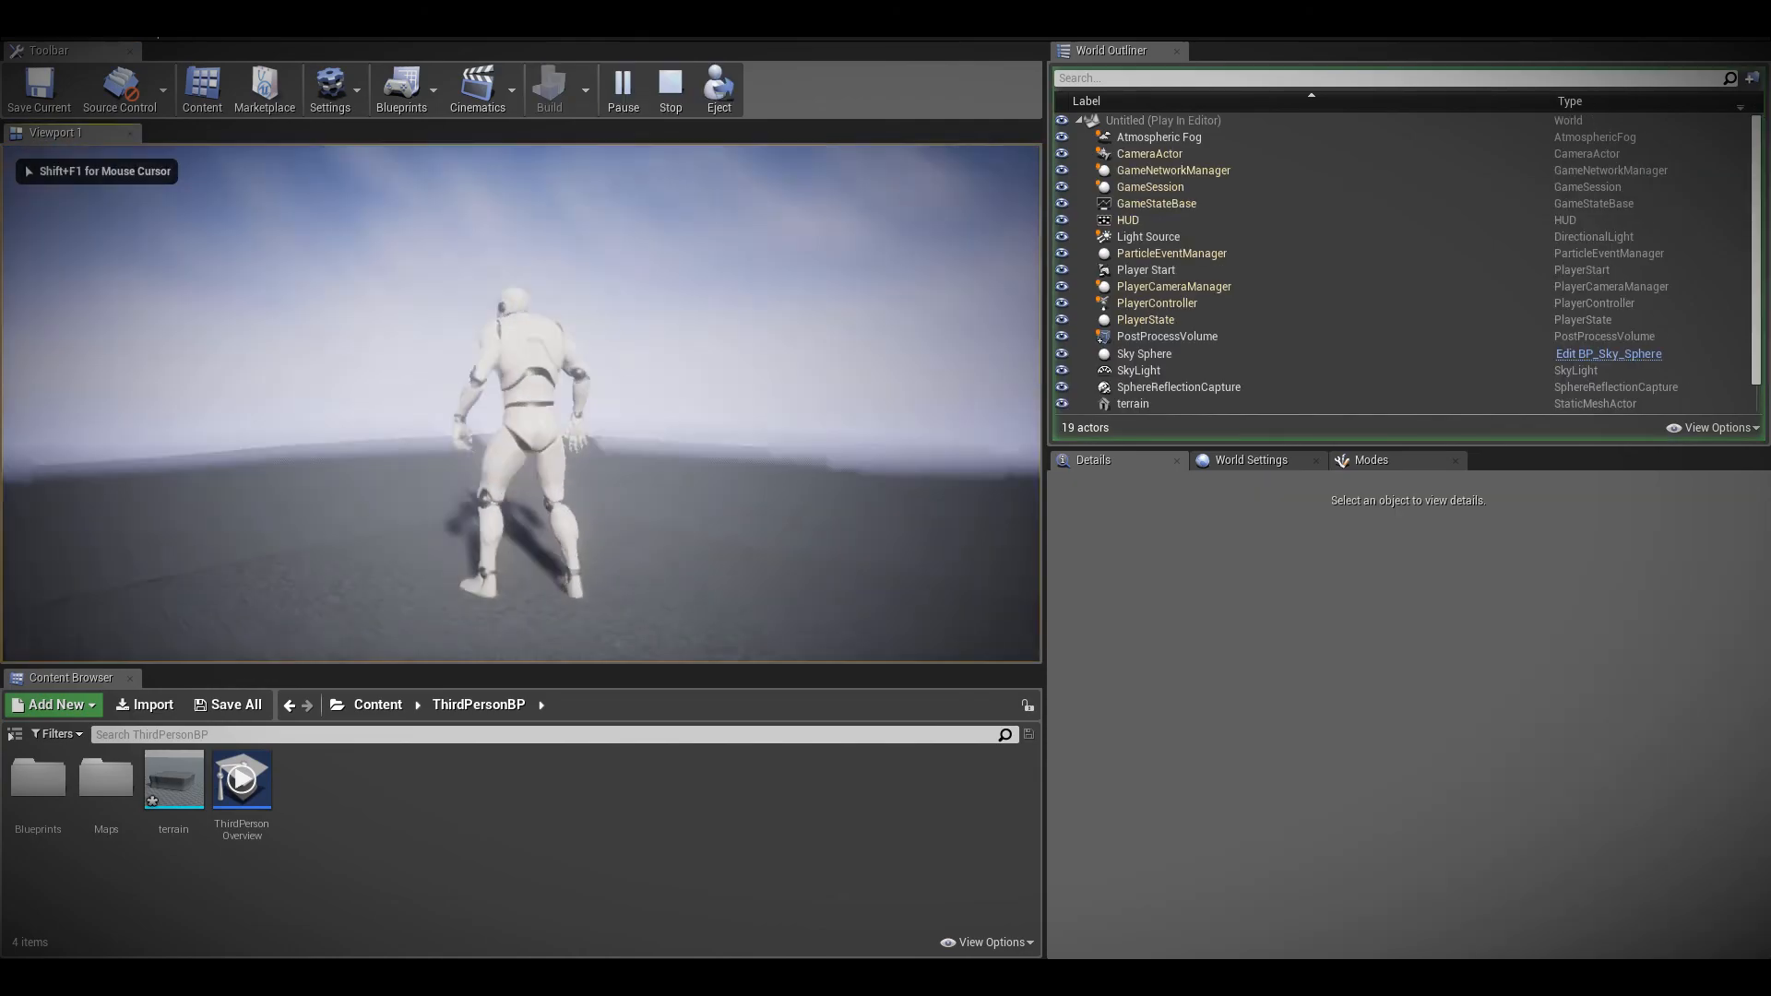
{"action": "key", "text": "w"}
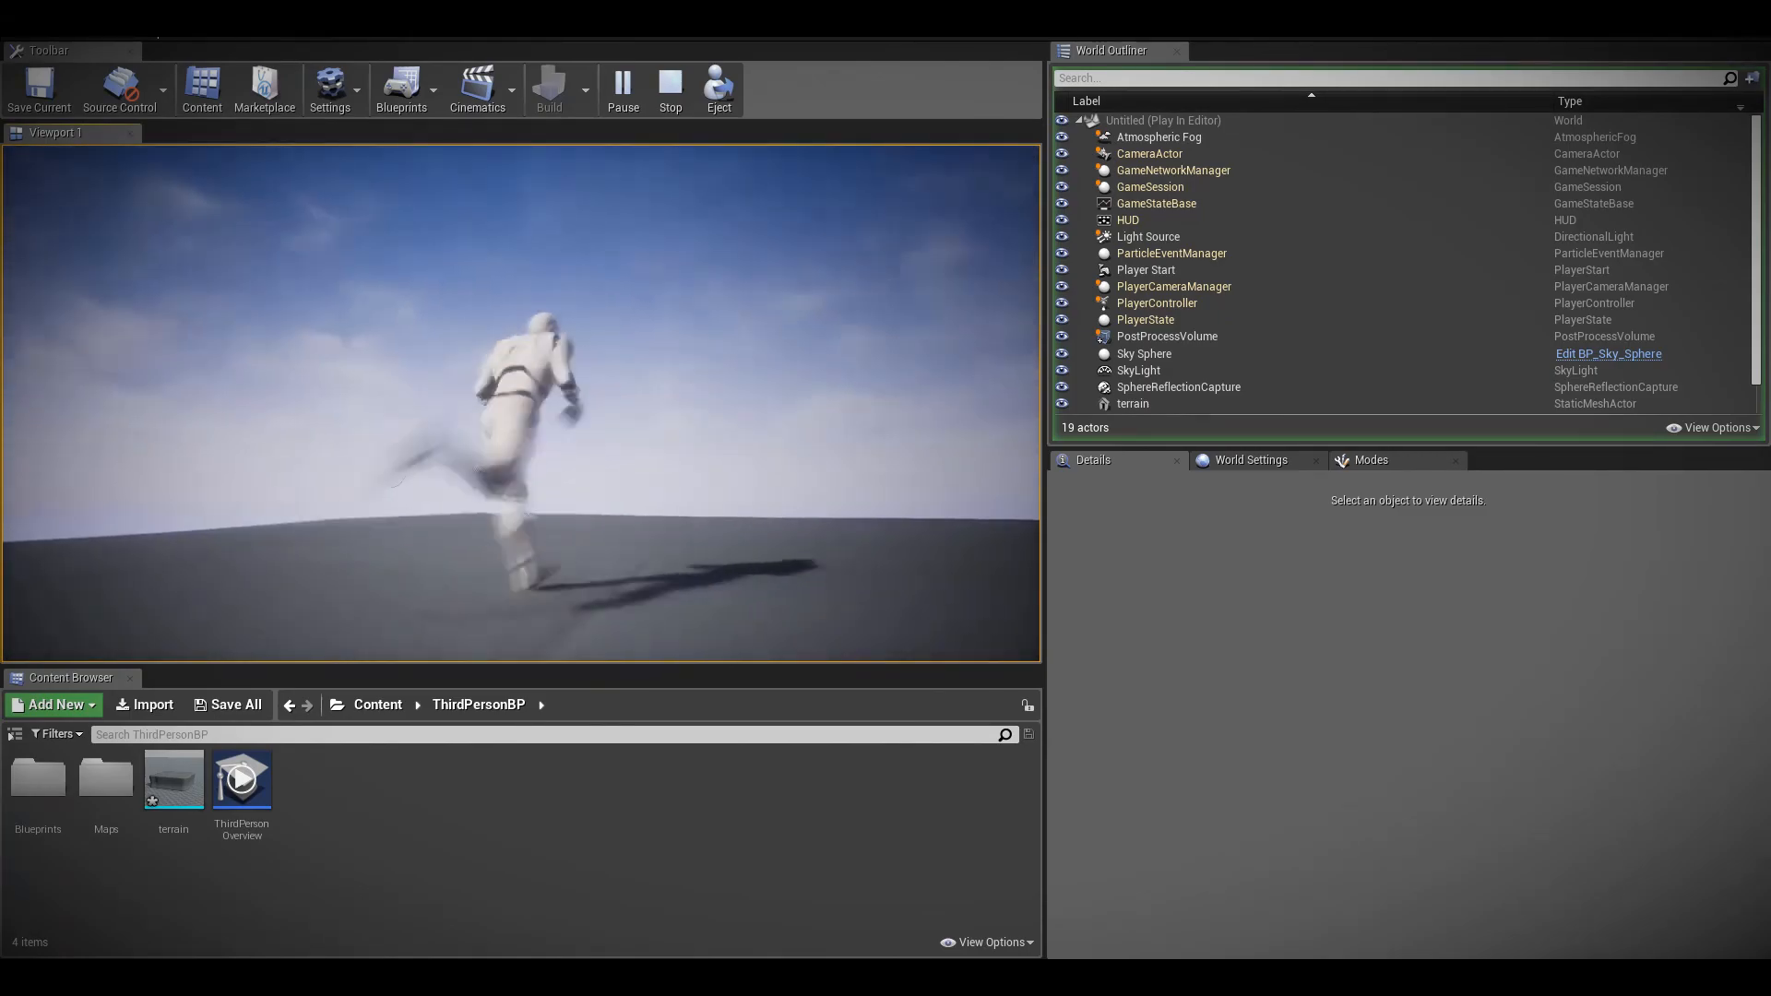
{"action": "key", "text": "Escape"}
Reselect the PostProcessVolume and collapse its Motion Blur settings
{"action": "left_click", "coordinate": [1176, 171]}
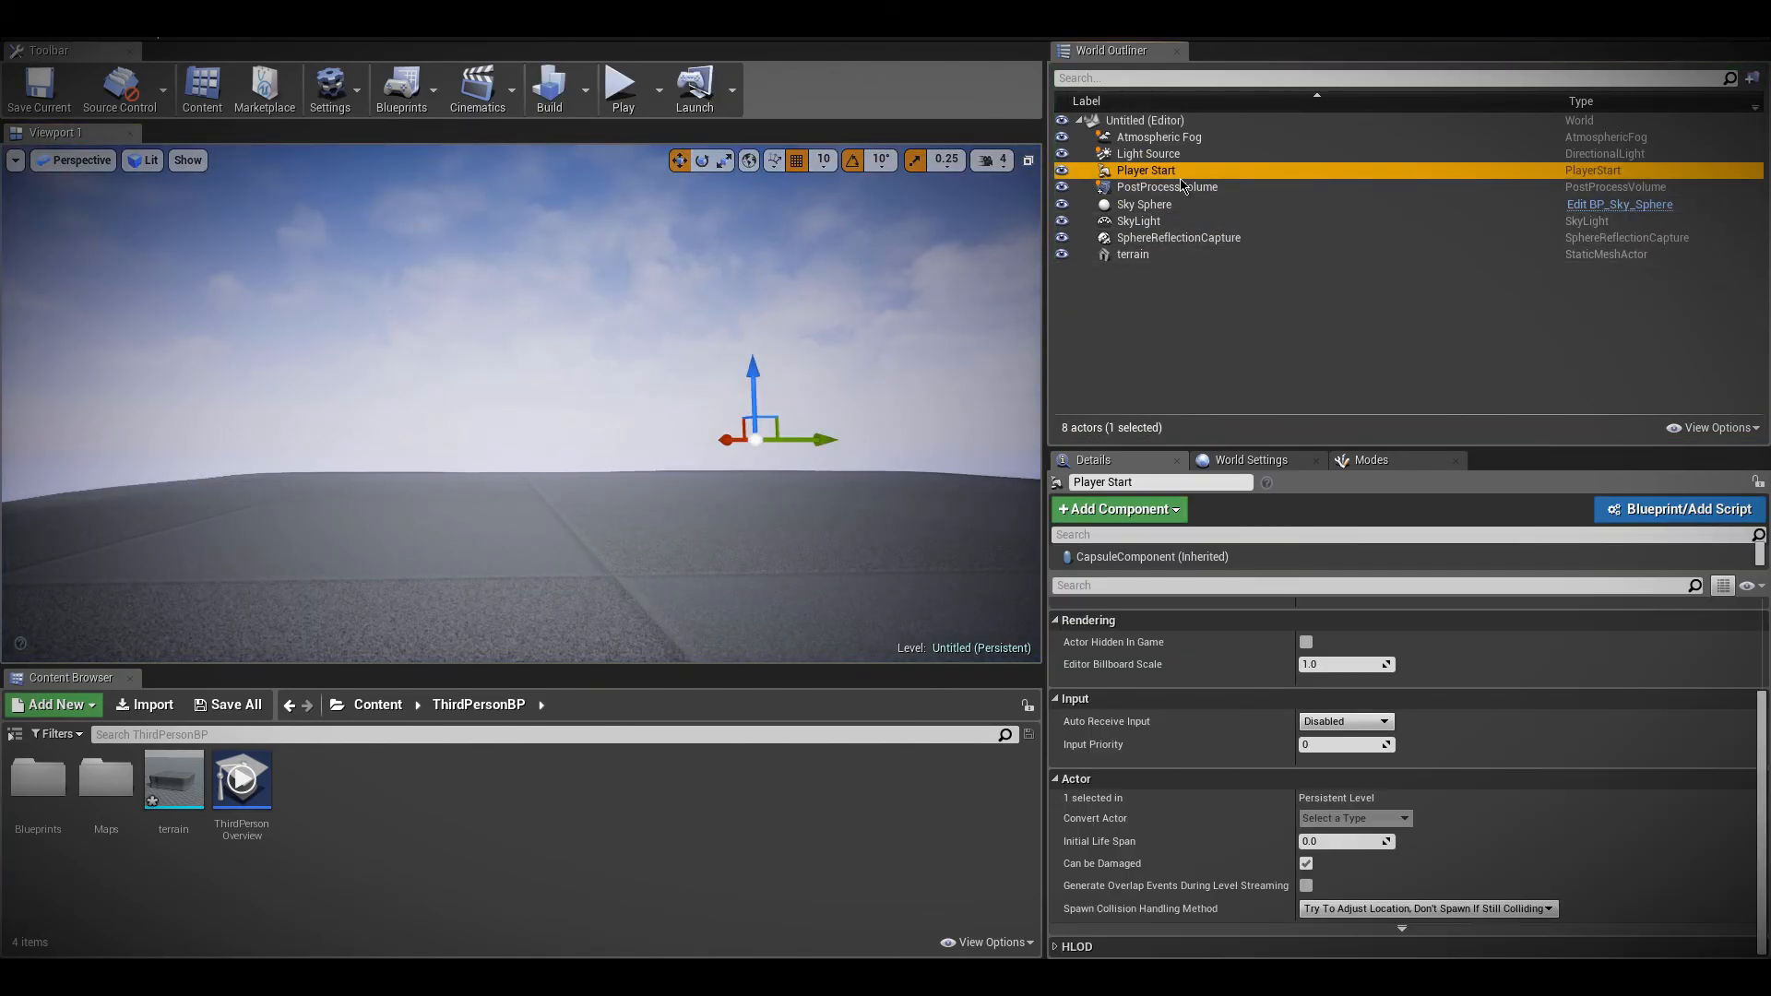
{"action": "left_click", "coordinate": [1166, 186]}
{"action": "scroll", "coordinate": [1190, 885], "scroll_direction": "down", "scroll_amount": 10}
{"action": "scroll", "coordinate": [1208, 883], "scroll_direction": "down", "scroll_amount": 3}
{"action": "left_click", "coordinate": [1057, 844]}
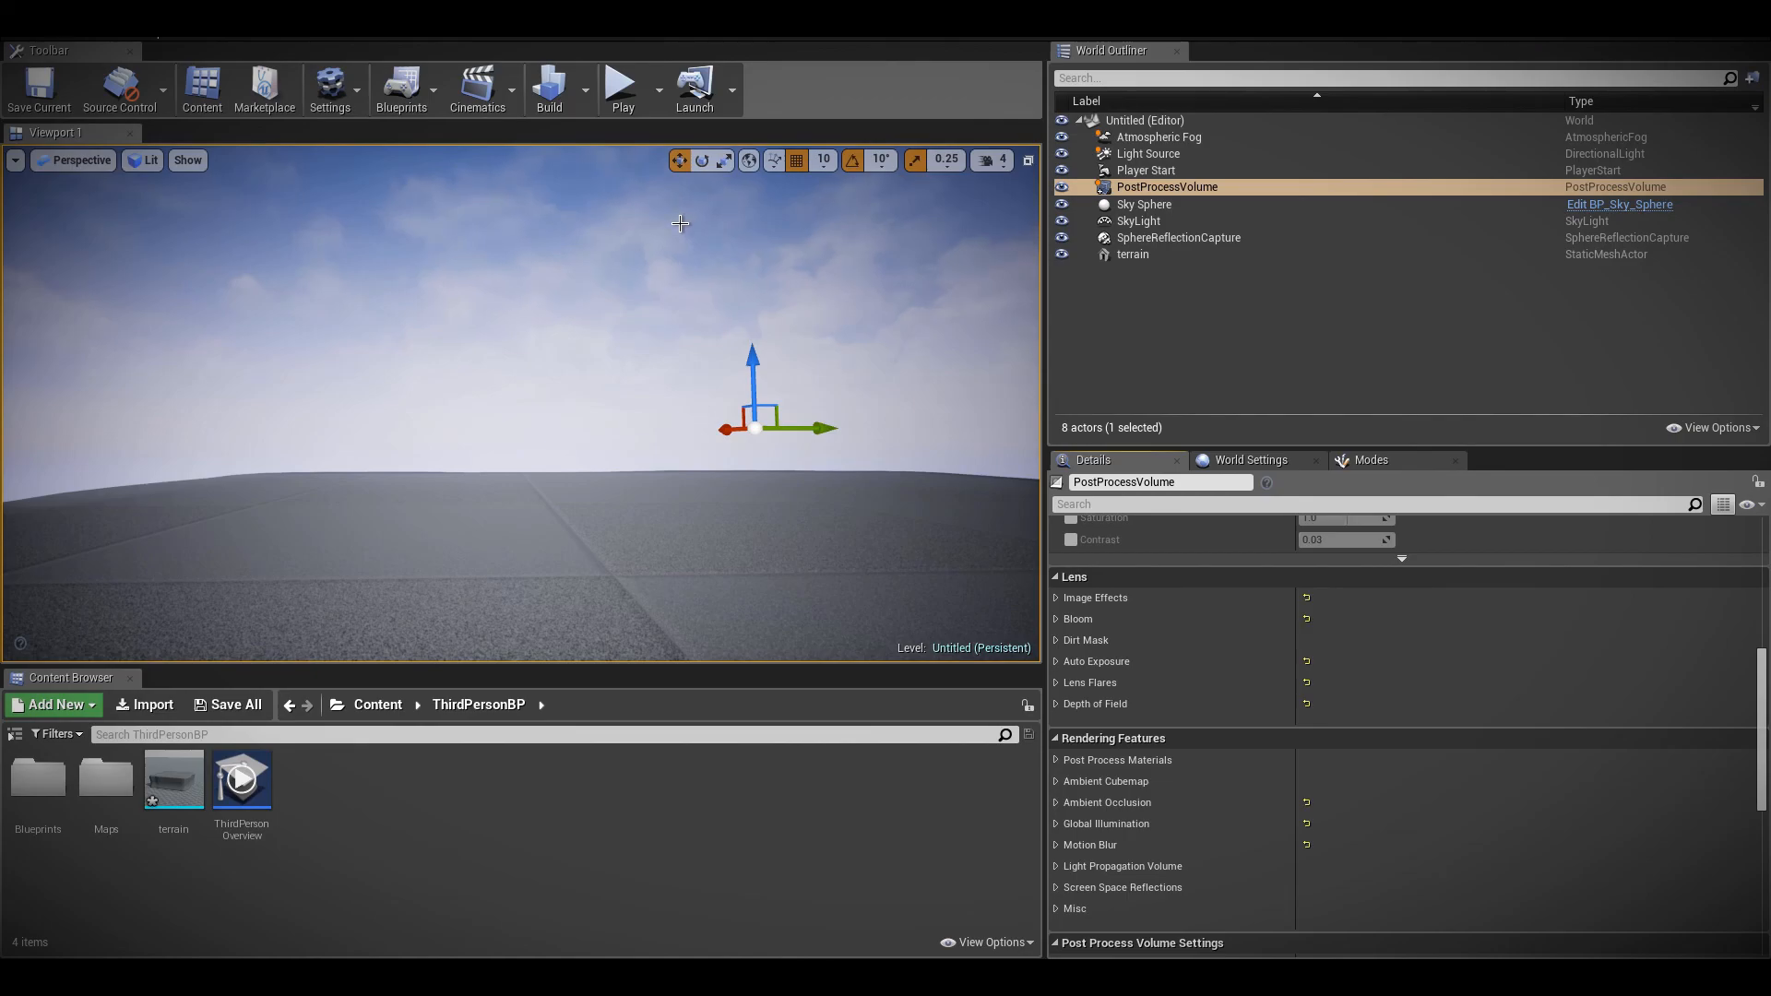
Play-test the level in full screen to examine the motion blur during character and camera movement
{"action": "right_click_drag", "start_coordinate": [604, 291], "coordinate": [685, 291]}
{"action": "right_click", "coordinate": [604, 292]}
{"action": "right_click_drag", "start_coordinate": [517, 376], "coordinate": [505, 348]}
{"action": "key", "text": "alt+p"}
{"action": "key", "text": "F11"}
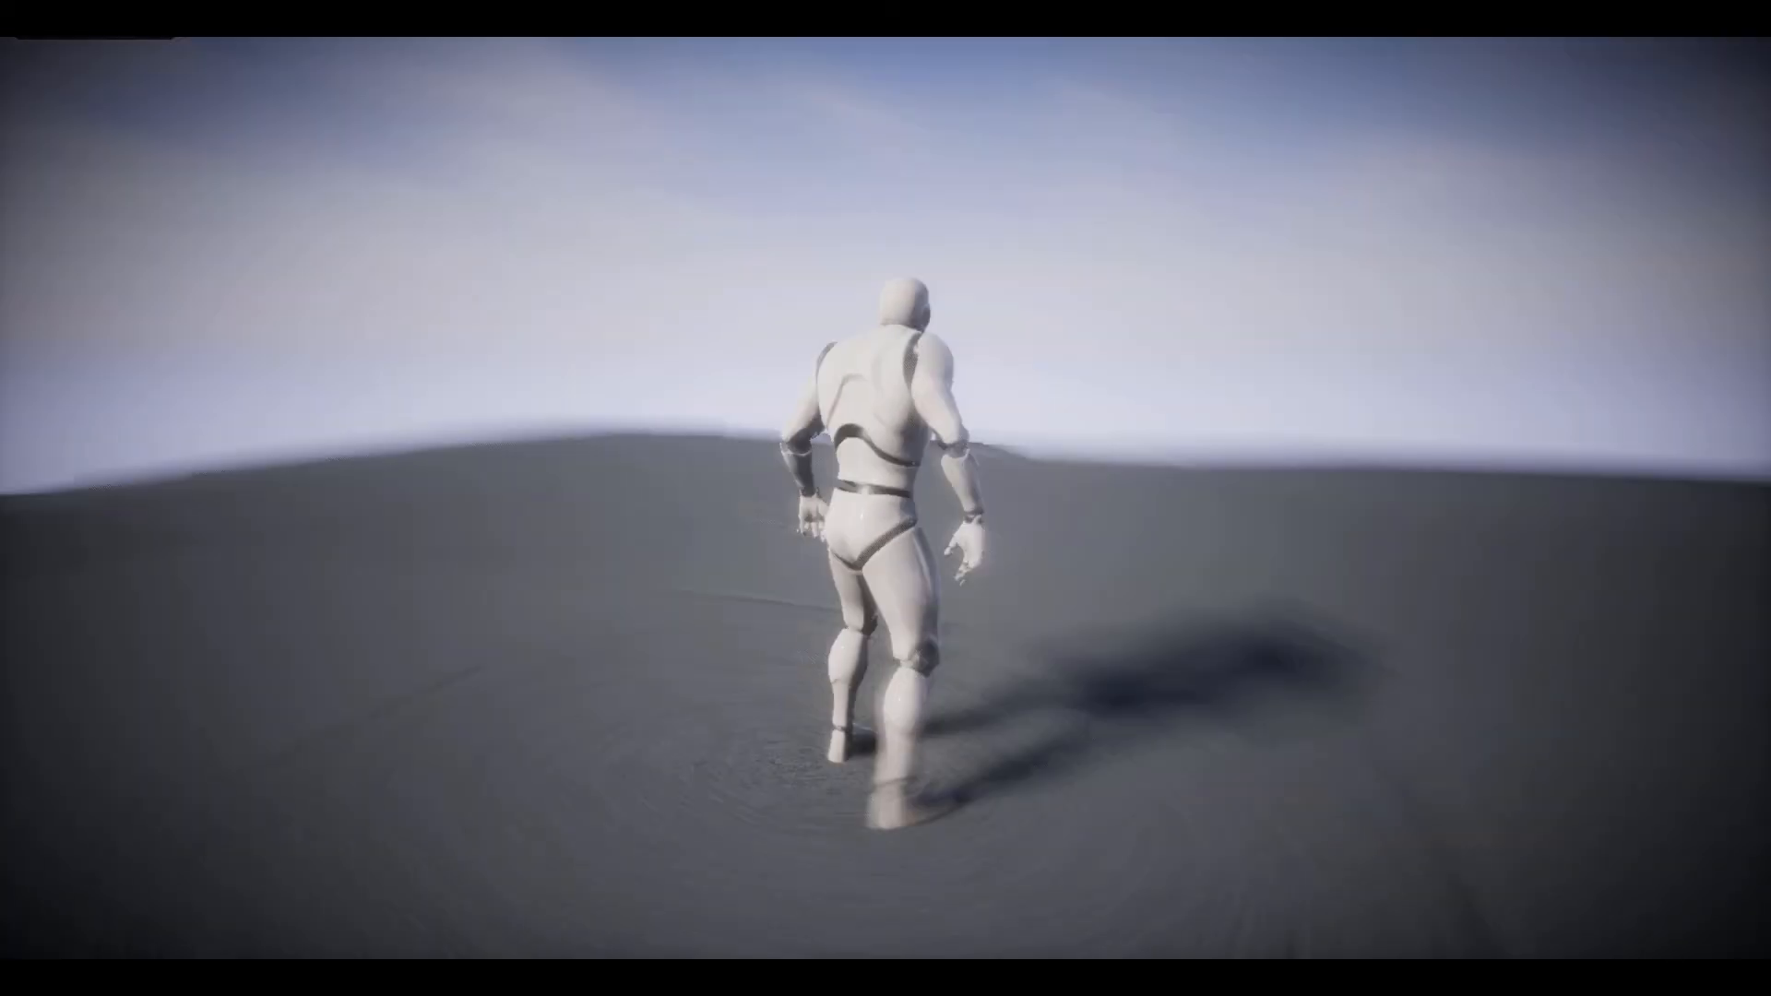
{"action": "key", "text": "w"}
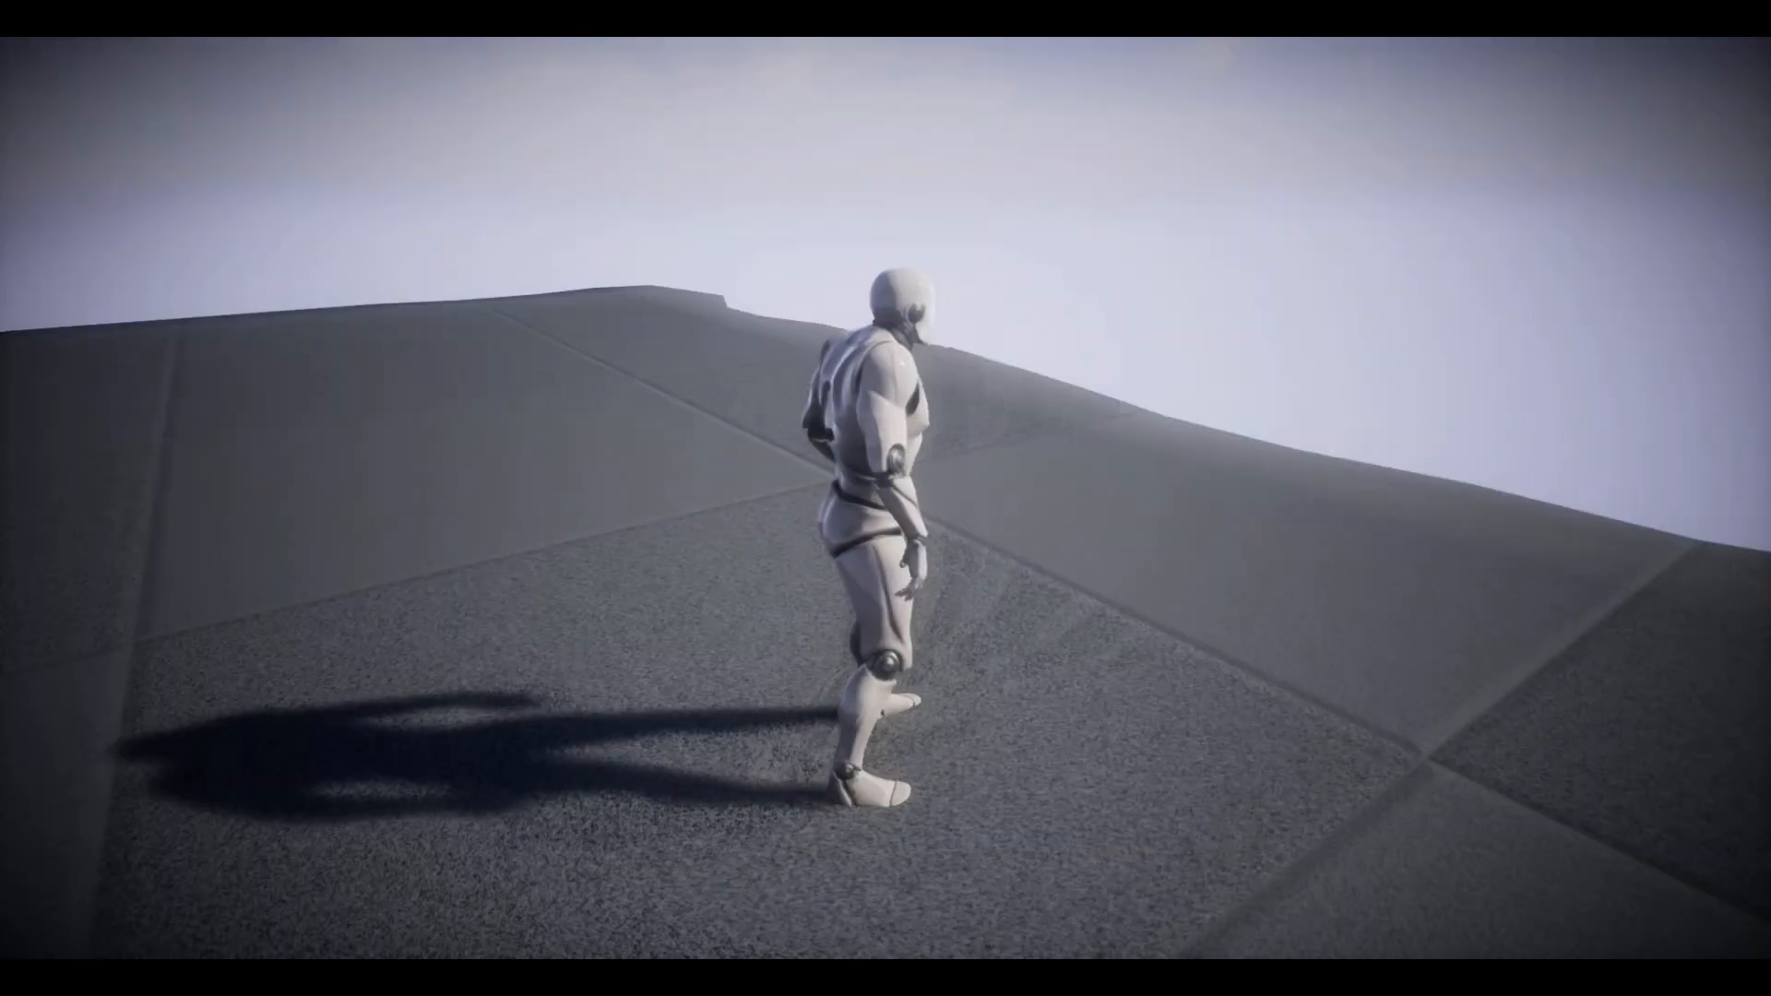
{"action": "key", "text": "Escape"}
{"action": "right_click_drag", "start_coordinate": [919, 320], "coordinate": [867, 226]}
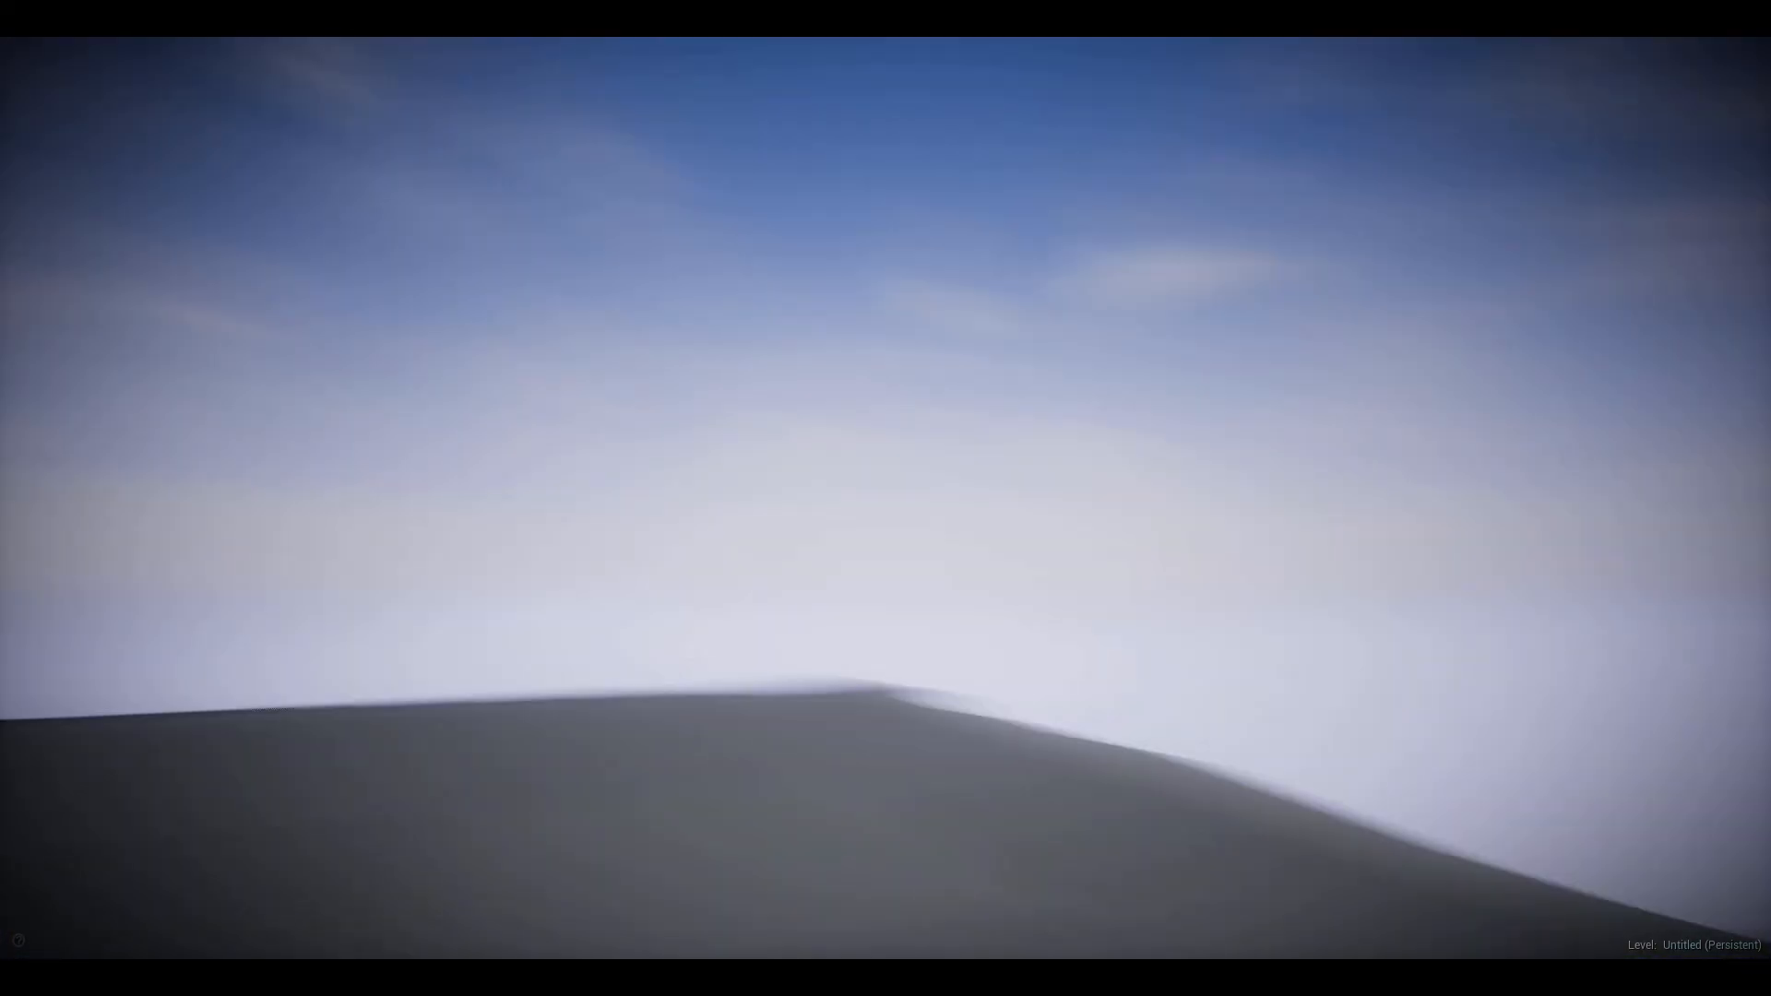
{"action": "key", "text": "F11"}
Play-test the level in the editor viewport with the character running and jumping to examine the motion blur
{"action": "left_click", "coordinate": [623, 87]}
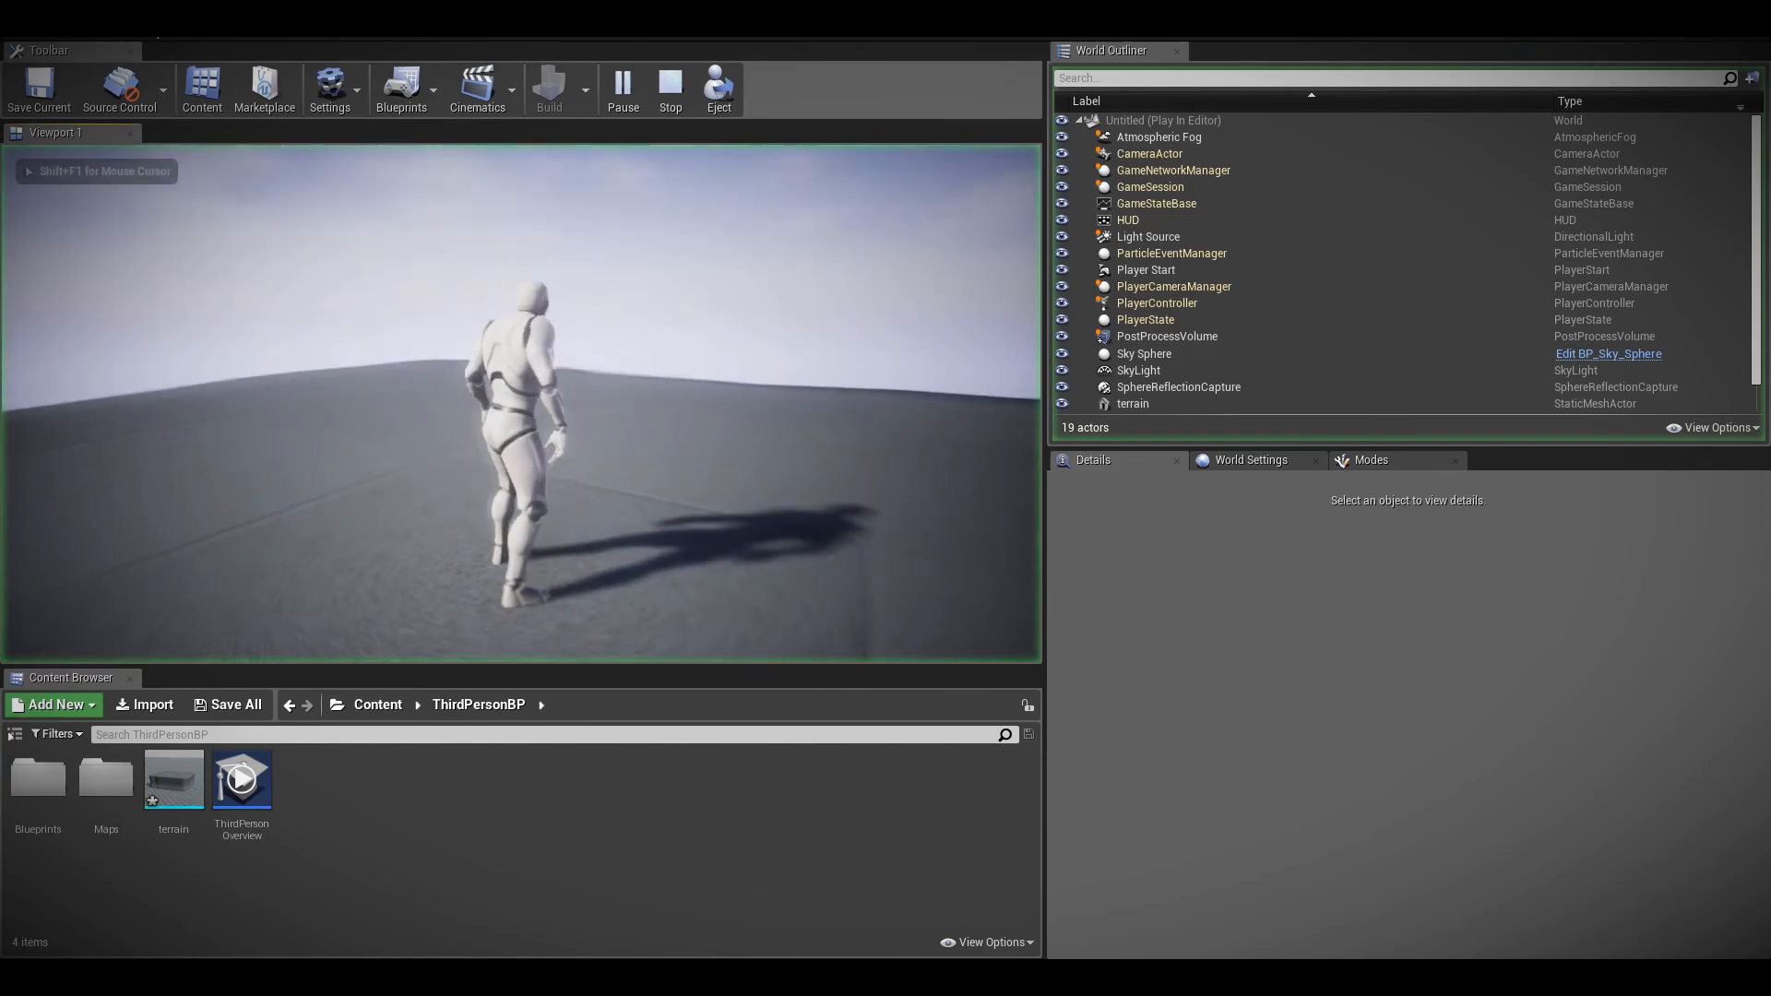
{"action": "key", "text": "w"}
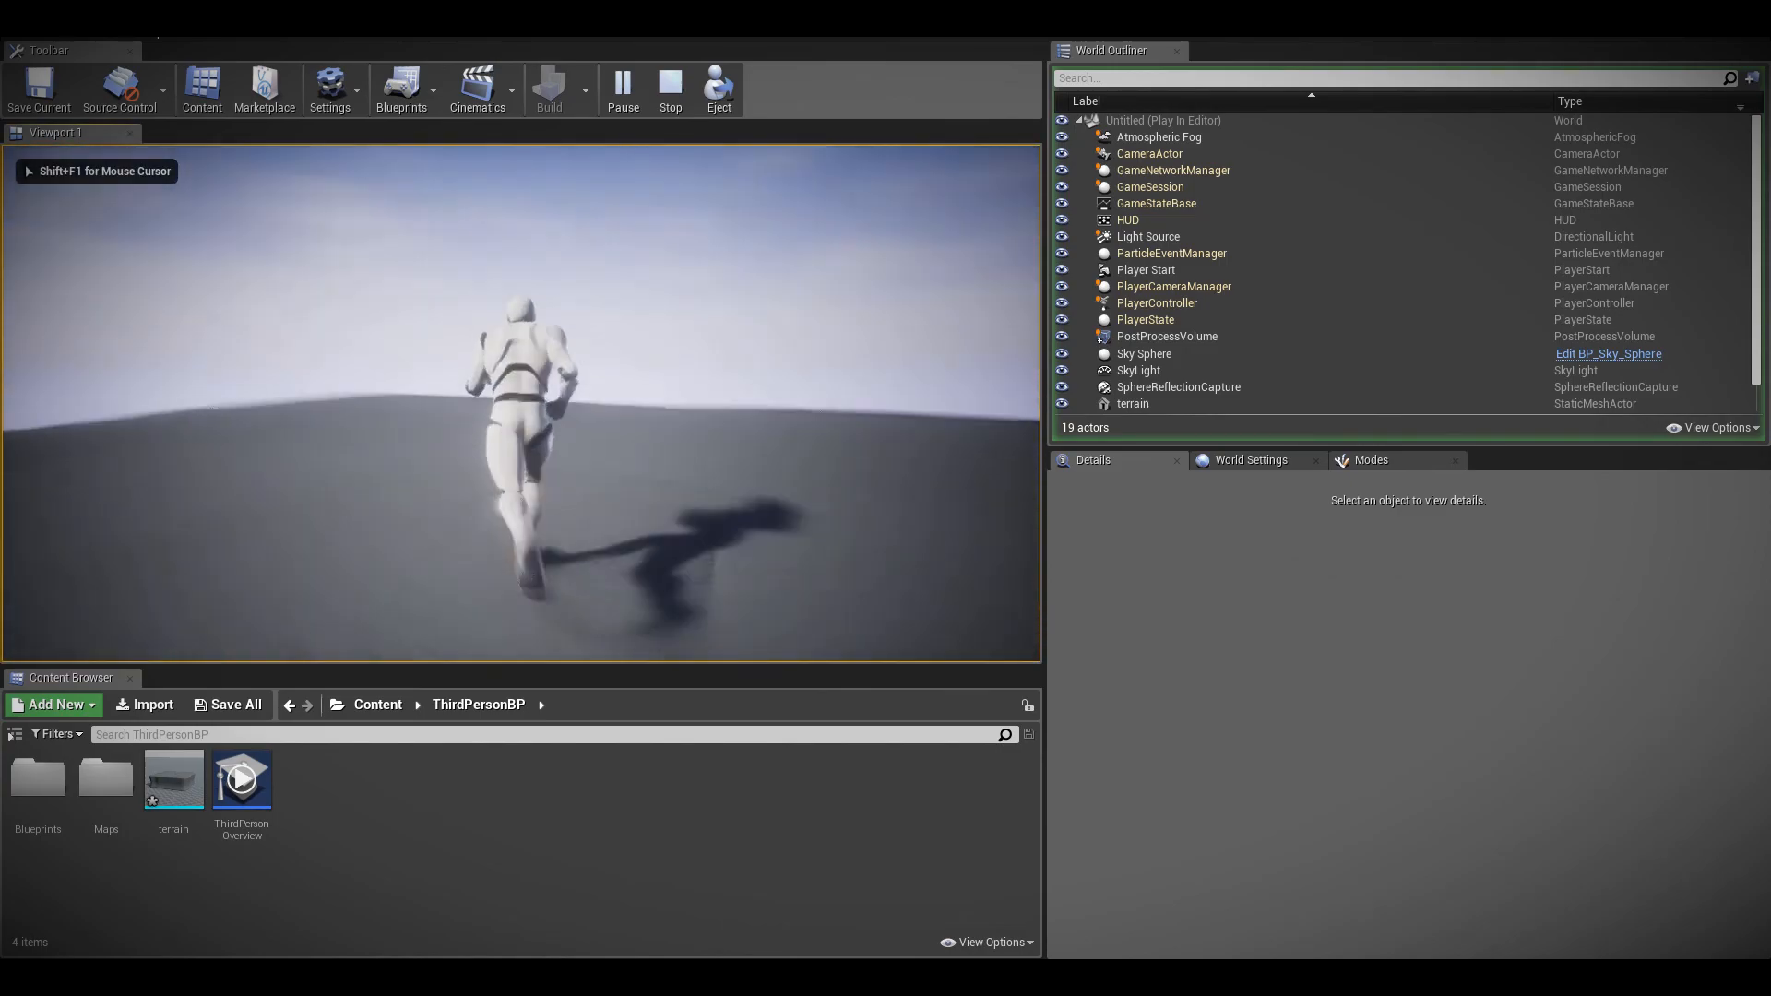
{"action": "key", "text": "w"}
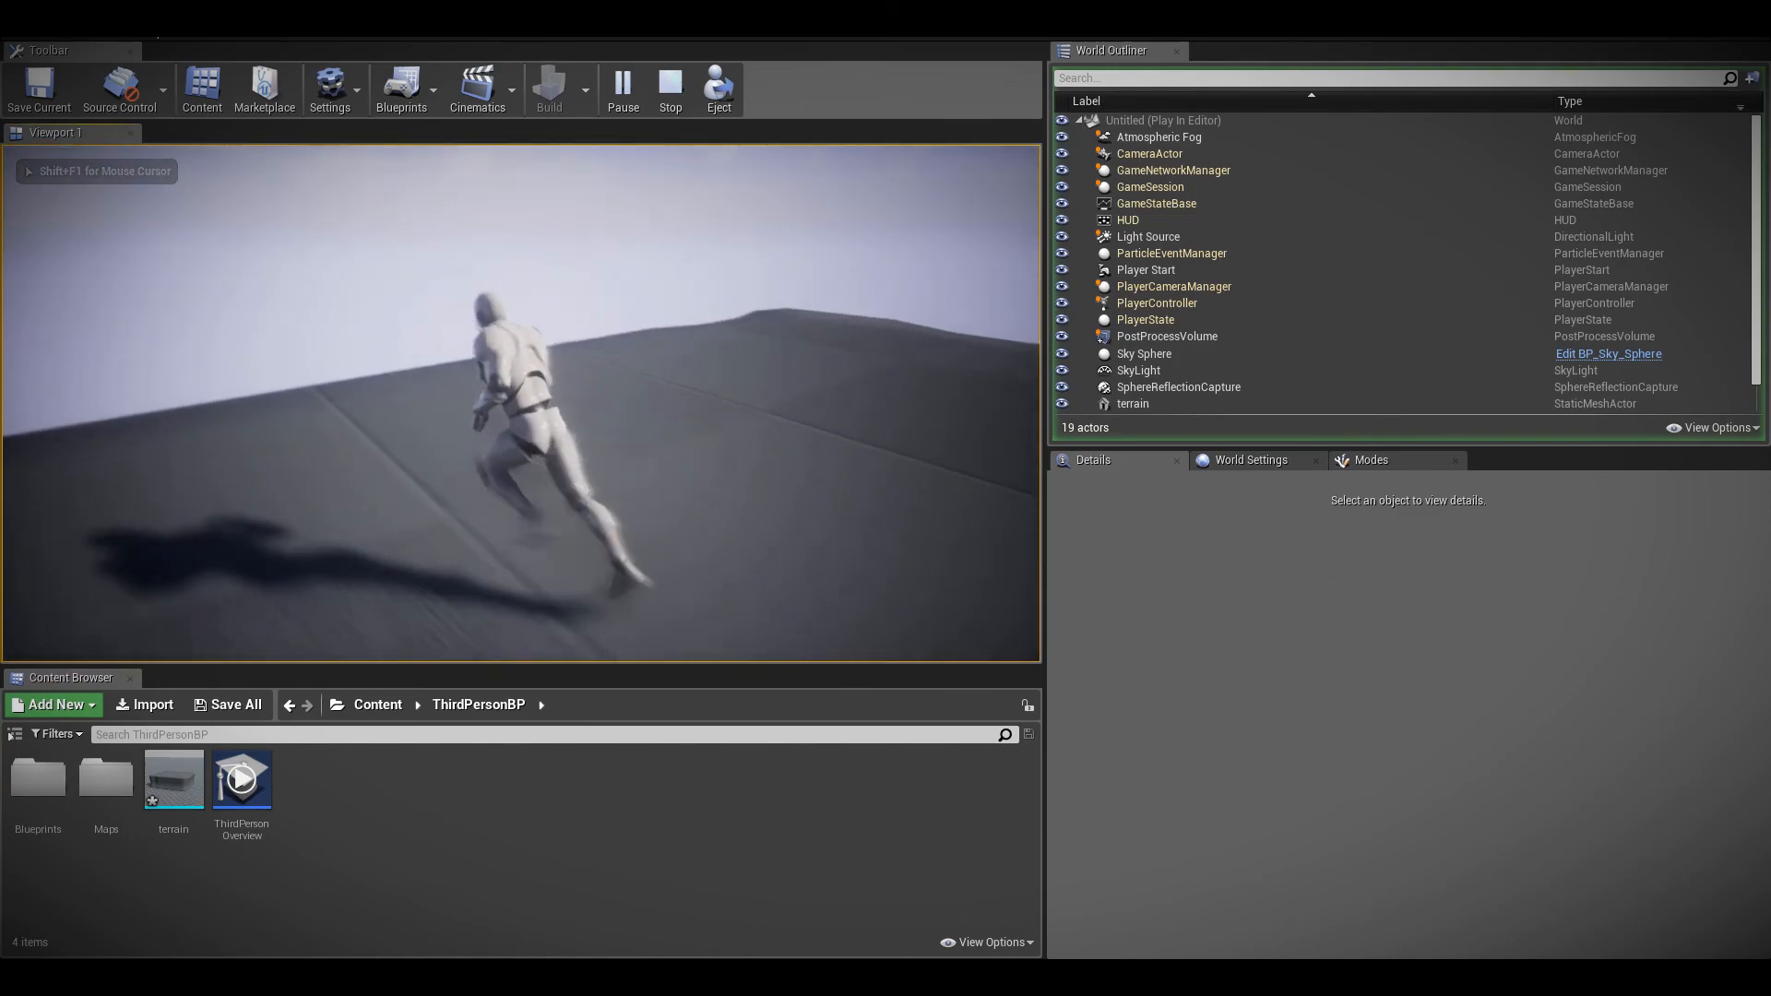
{"action": "key", "text": "d"}
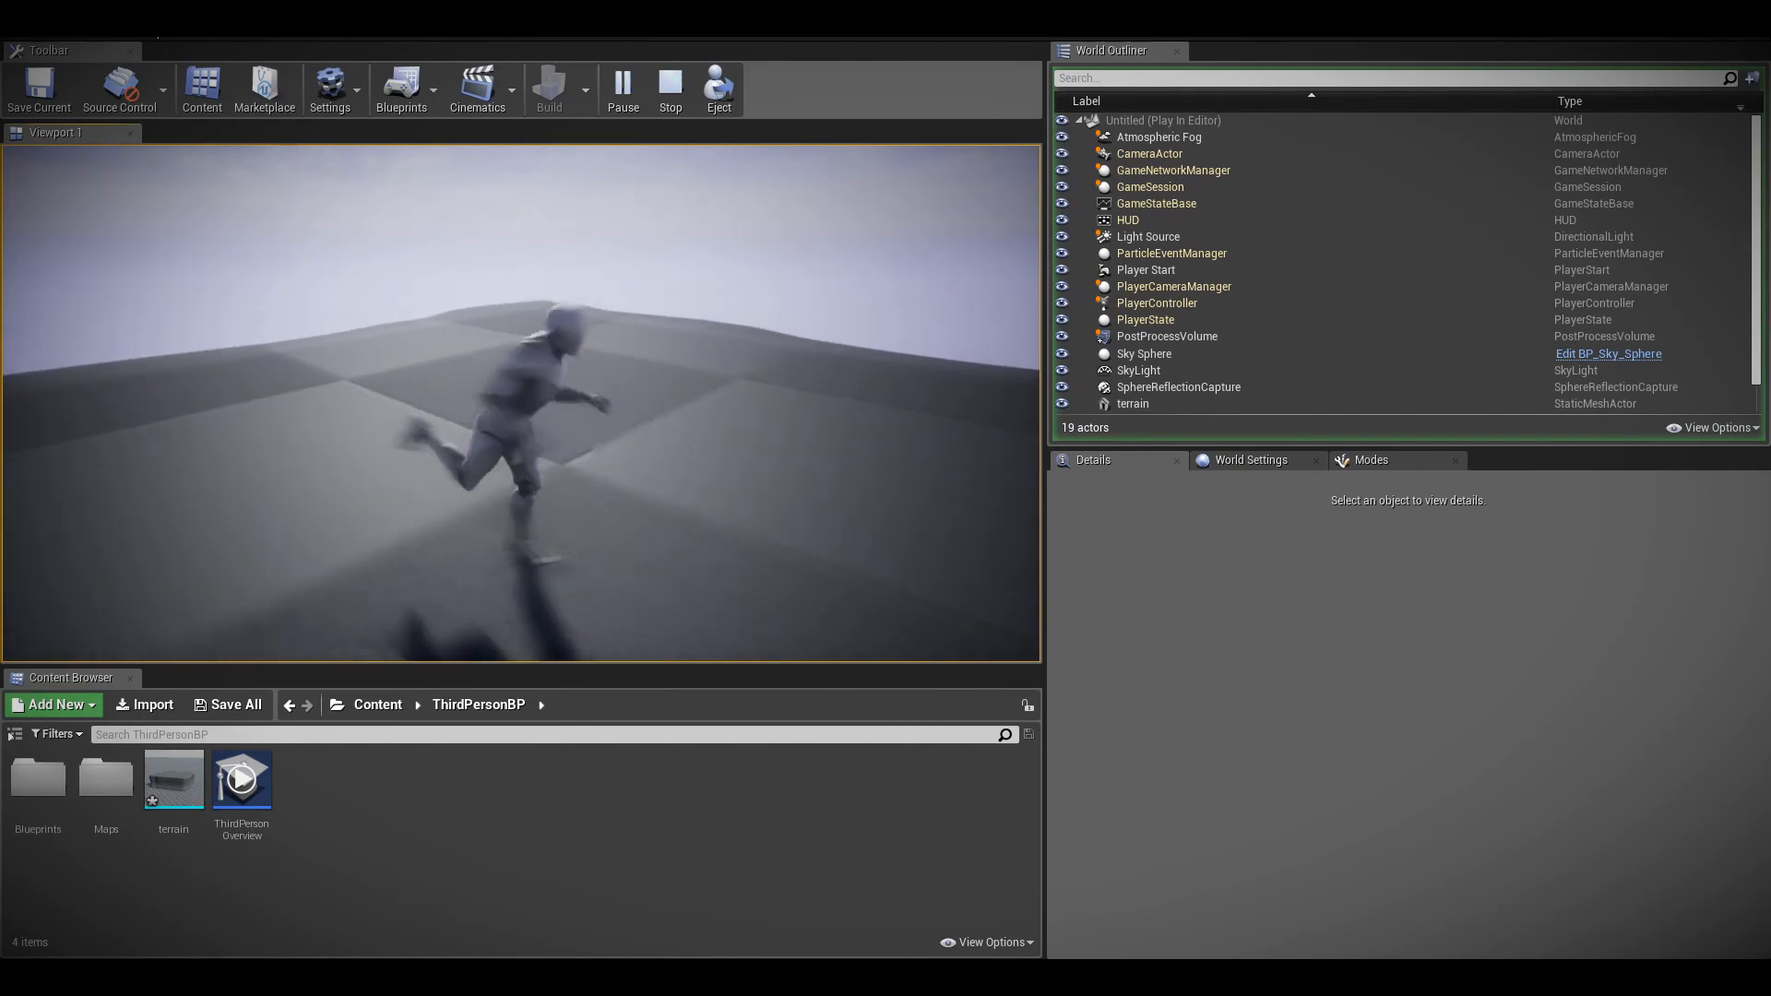
{"action": "key", "text": "s"}
{"action": "key", "text": "a"}
{"action": "key", "text": "w"}
{"action": "key", "text": "d"}
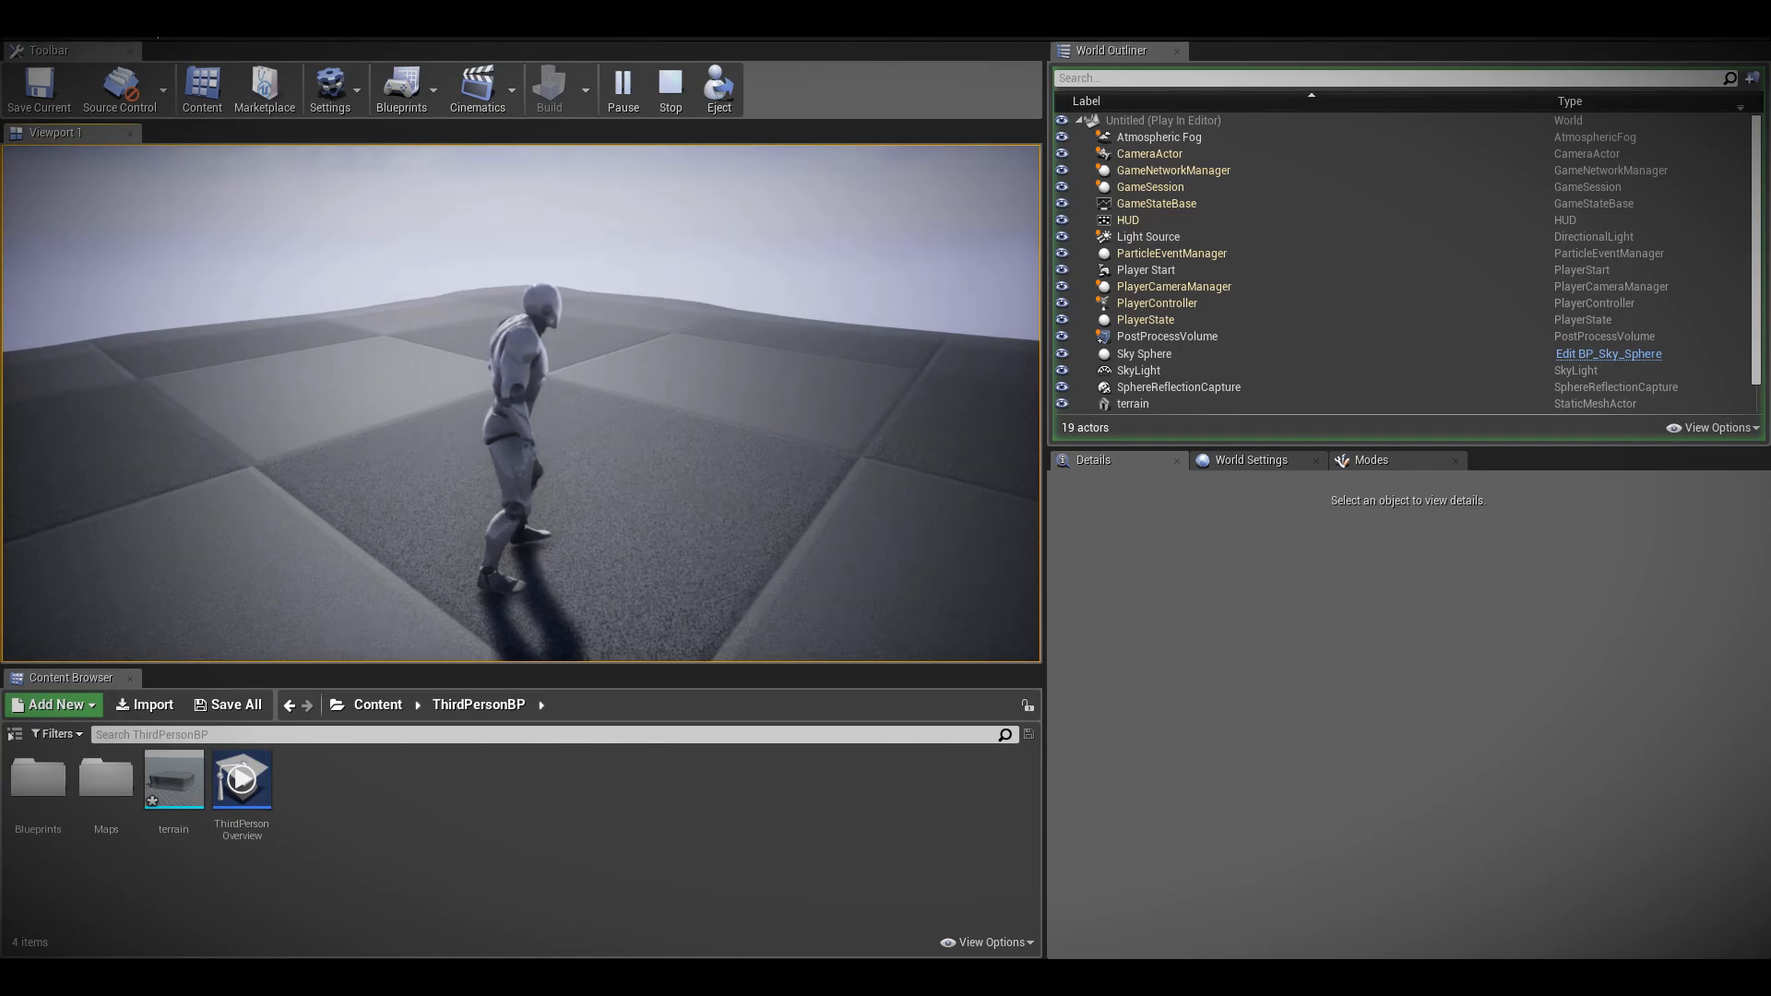
{"action": "key", "text": "w"}
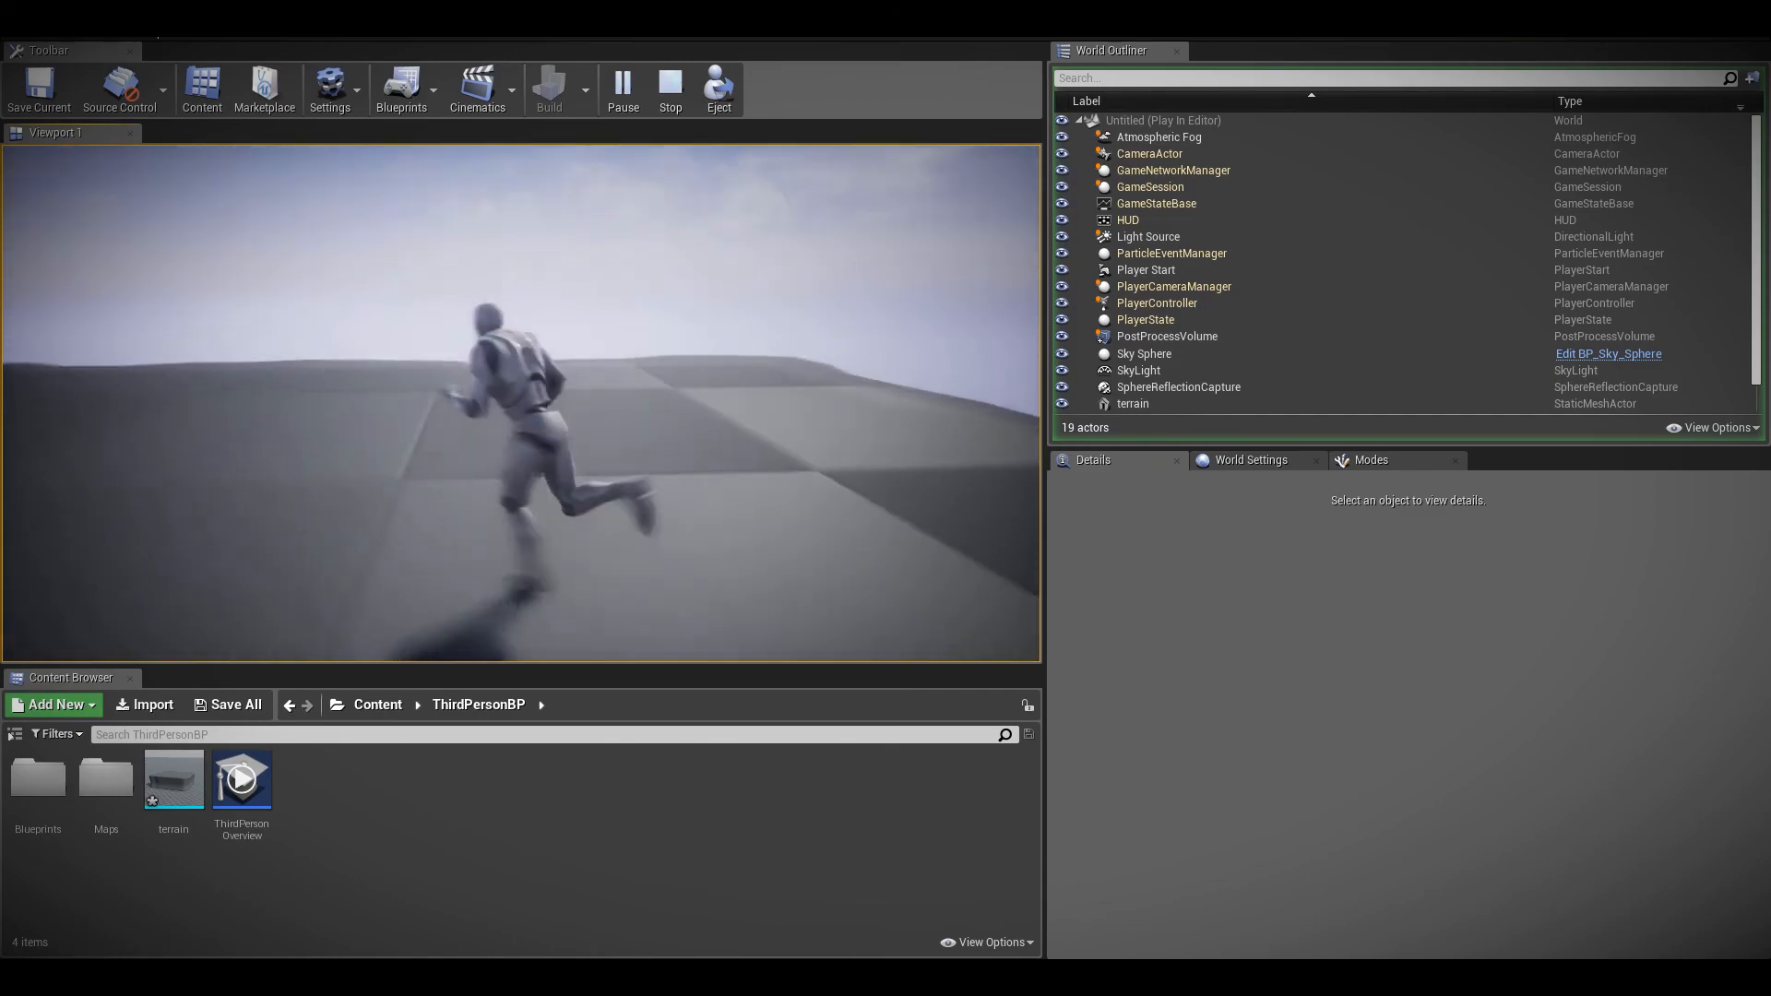
{"action": "key", "text": "space"}
{"action": "key", "text": "s"}
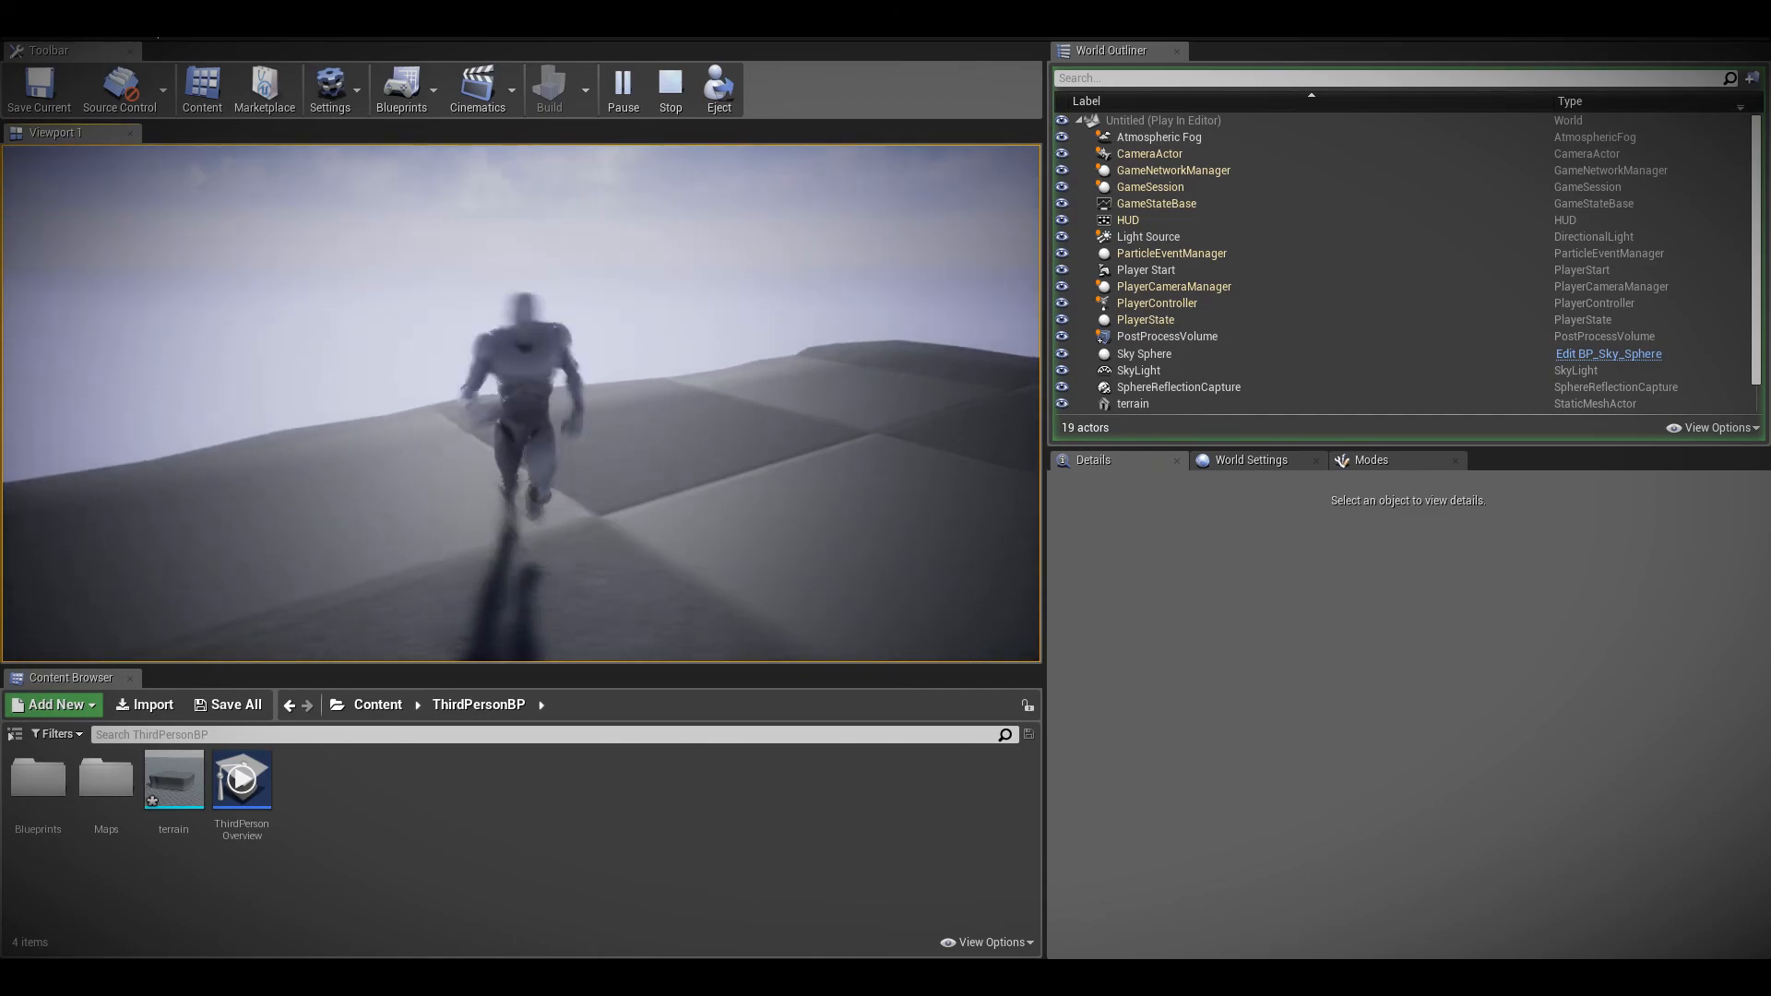
{"action": "key", "text": "d"}
{"action": "key", "text": "Escape"}
Enable the PostProcessVolume's Screen Space Reflections Intensity and Quality overrides, with Quality set to 100
{"action": "left_click", "coordinate": [1167, 186]}
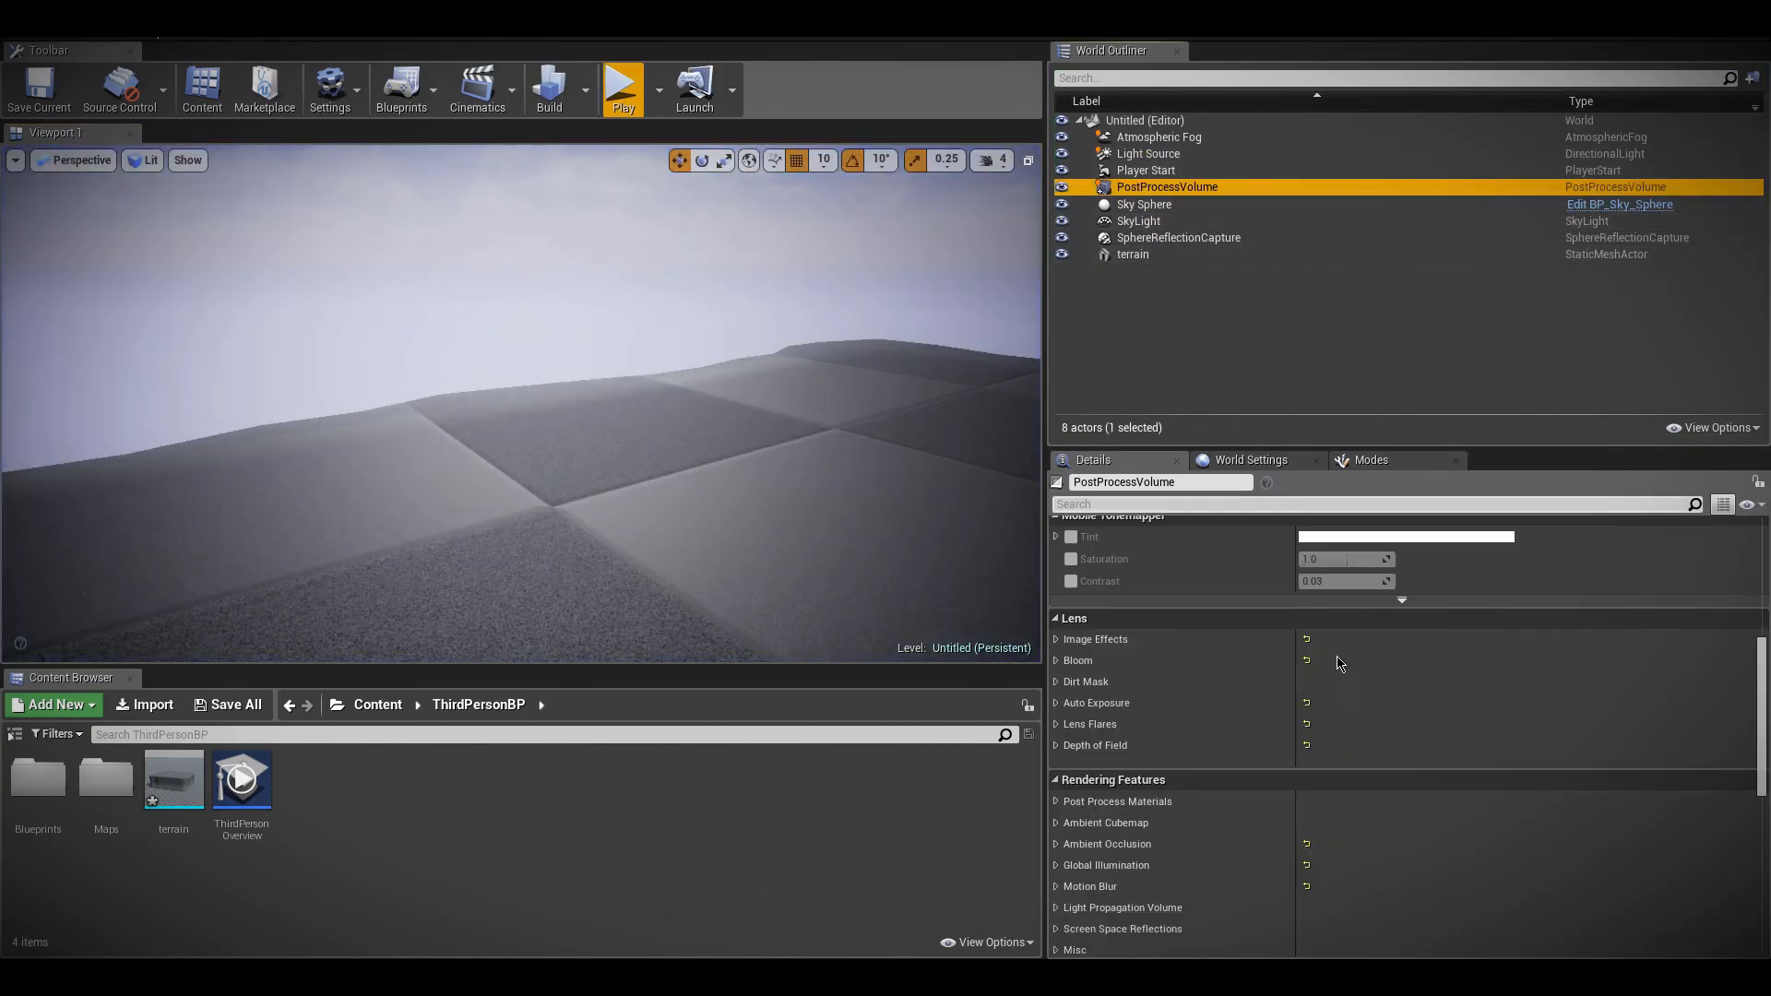
{"action": "left_click", "coordinate": [1057, 791]}
{"action": "left_click", "coordinate": [1056, 790]}
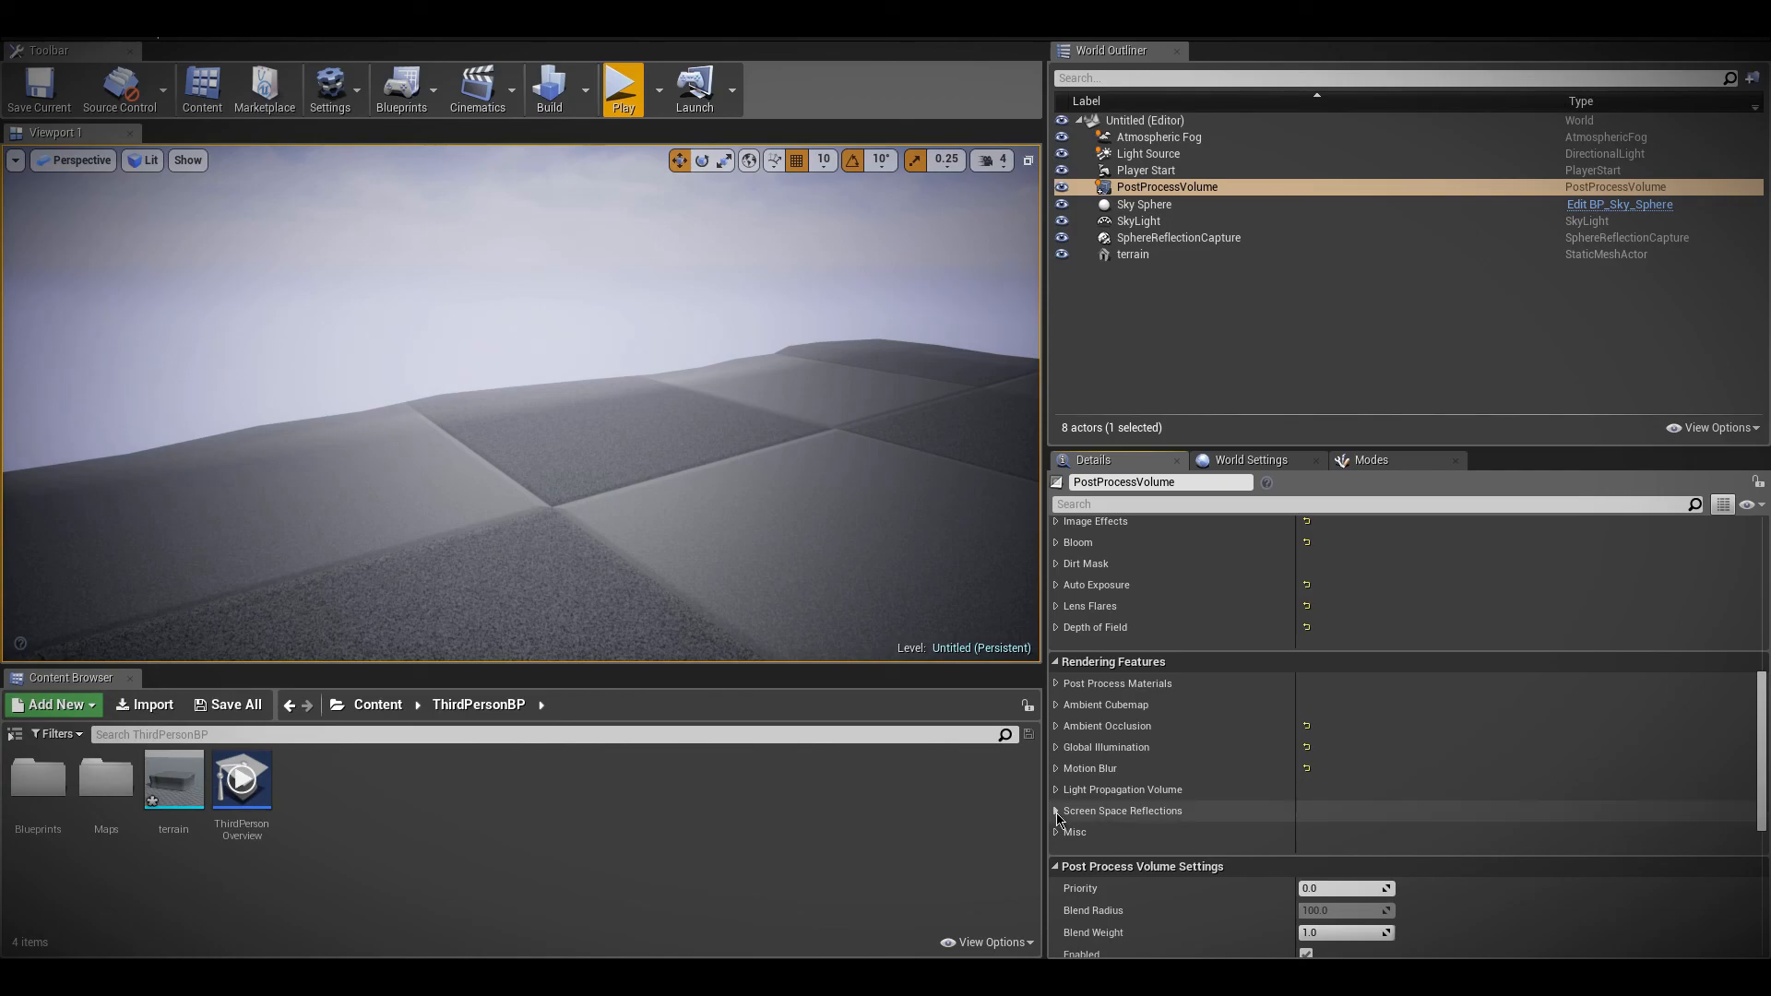
{"action": "left_click", "coordinate": [1056, 812]}
{"action": "left_click", "coordinate": [1080, 834]}
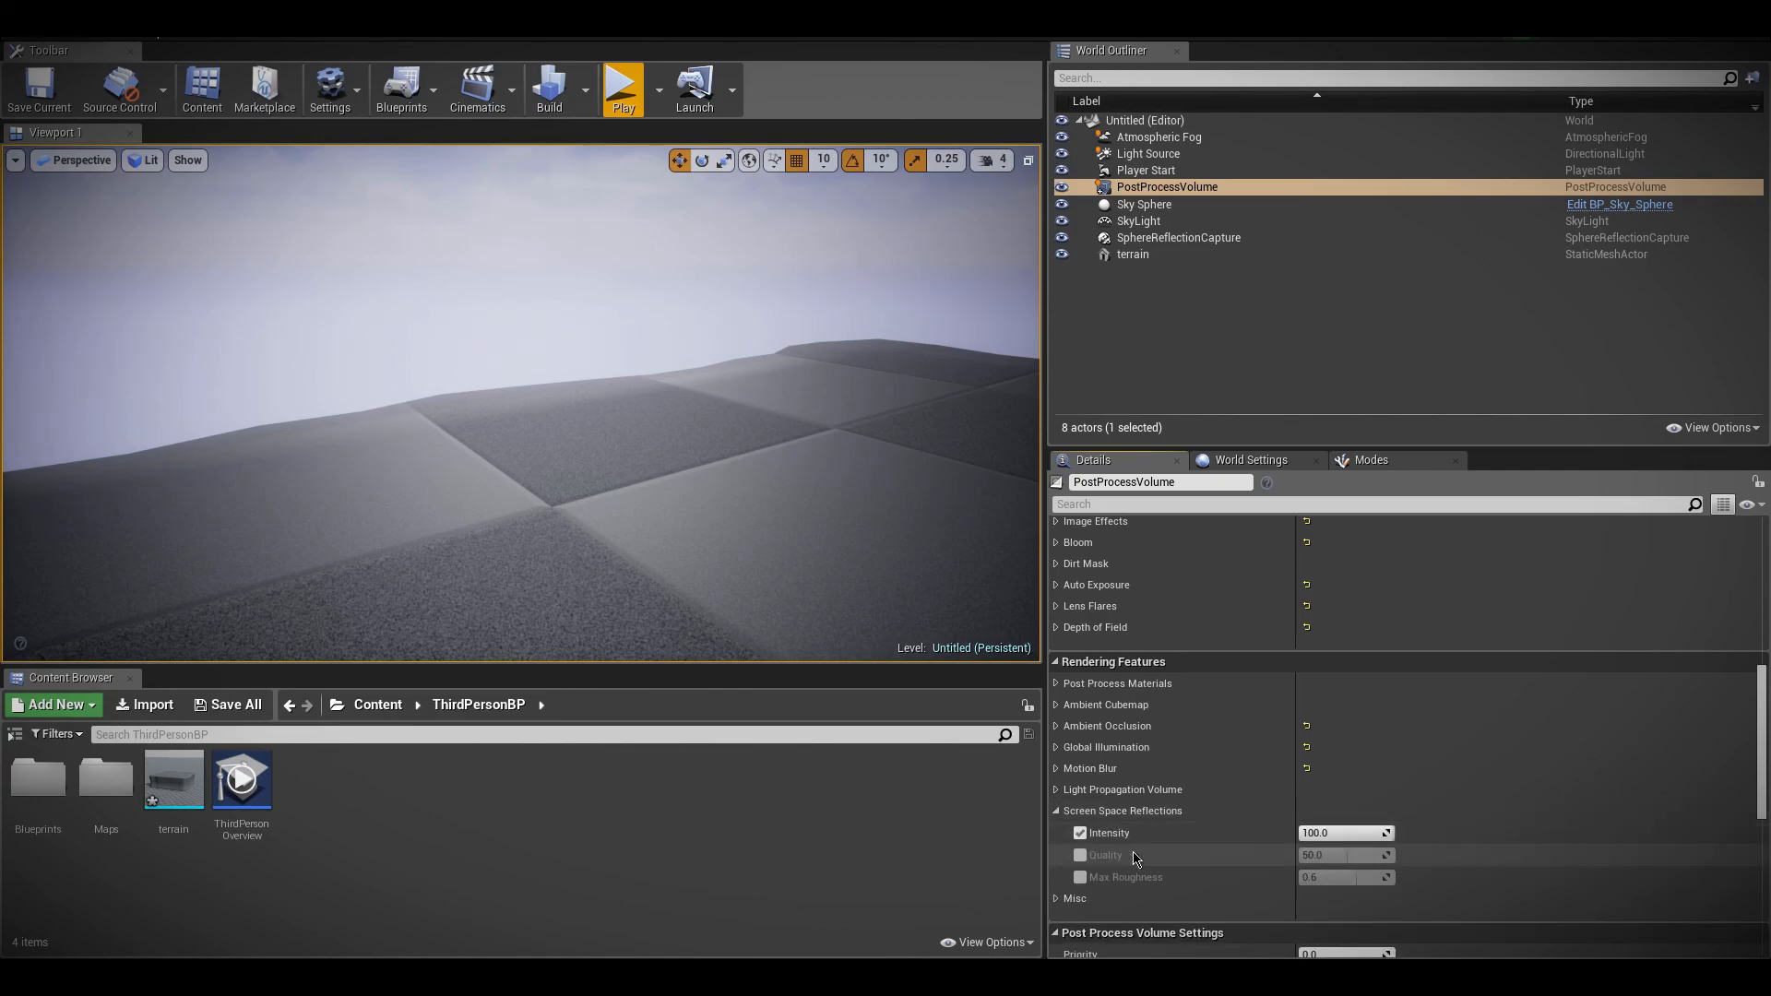
{"action": "left_click", "coordinate": [1080, 855]}
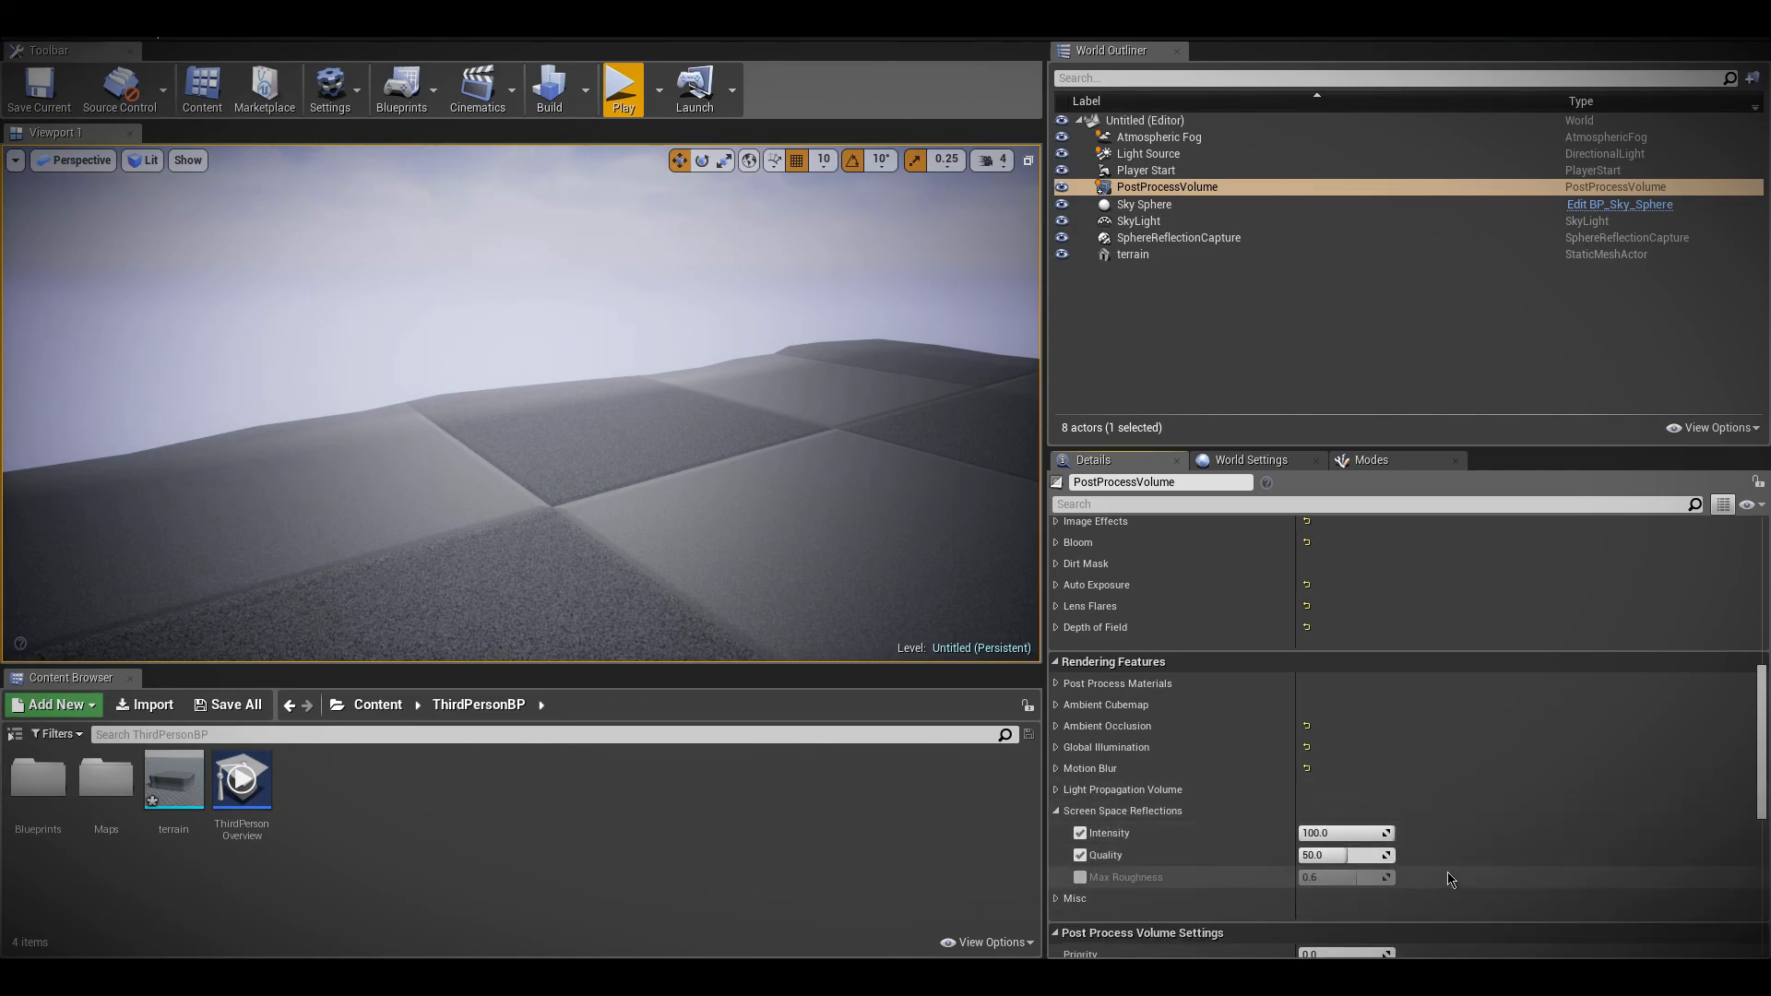
{"action": "left_click_drag", "start_coordinate": [1365, 855], "coordinate": [1435, 856]}
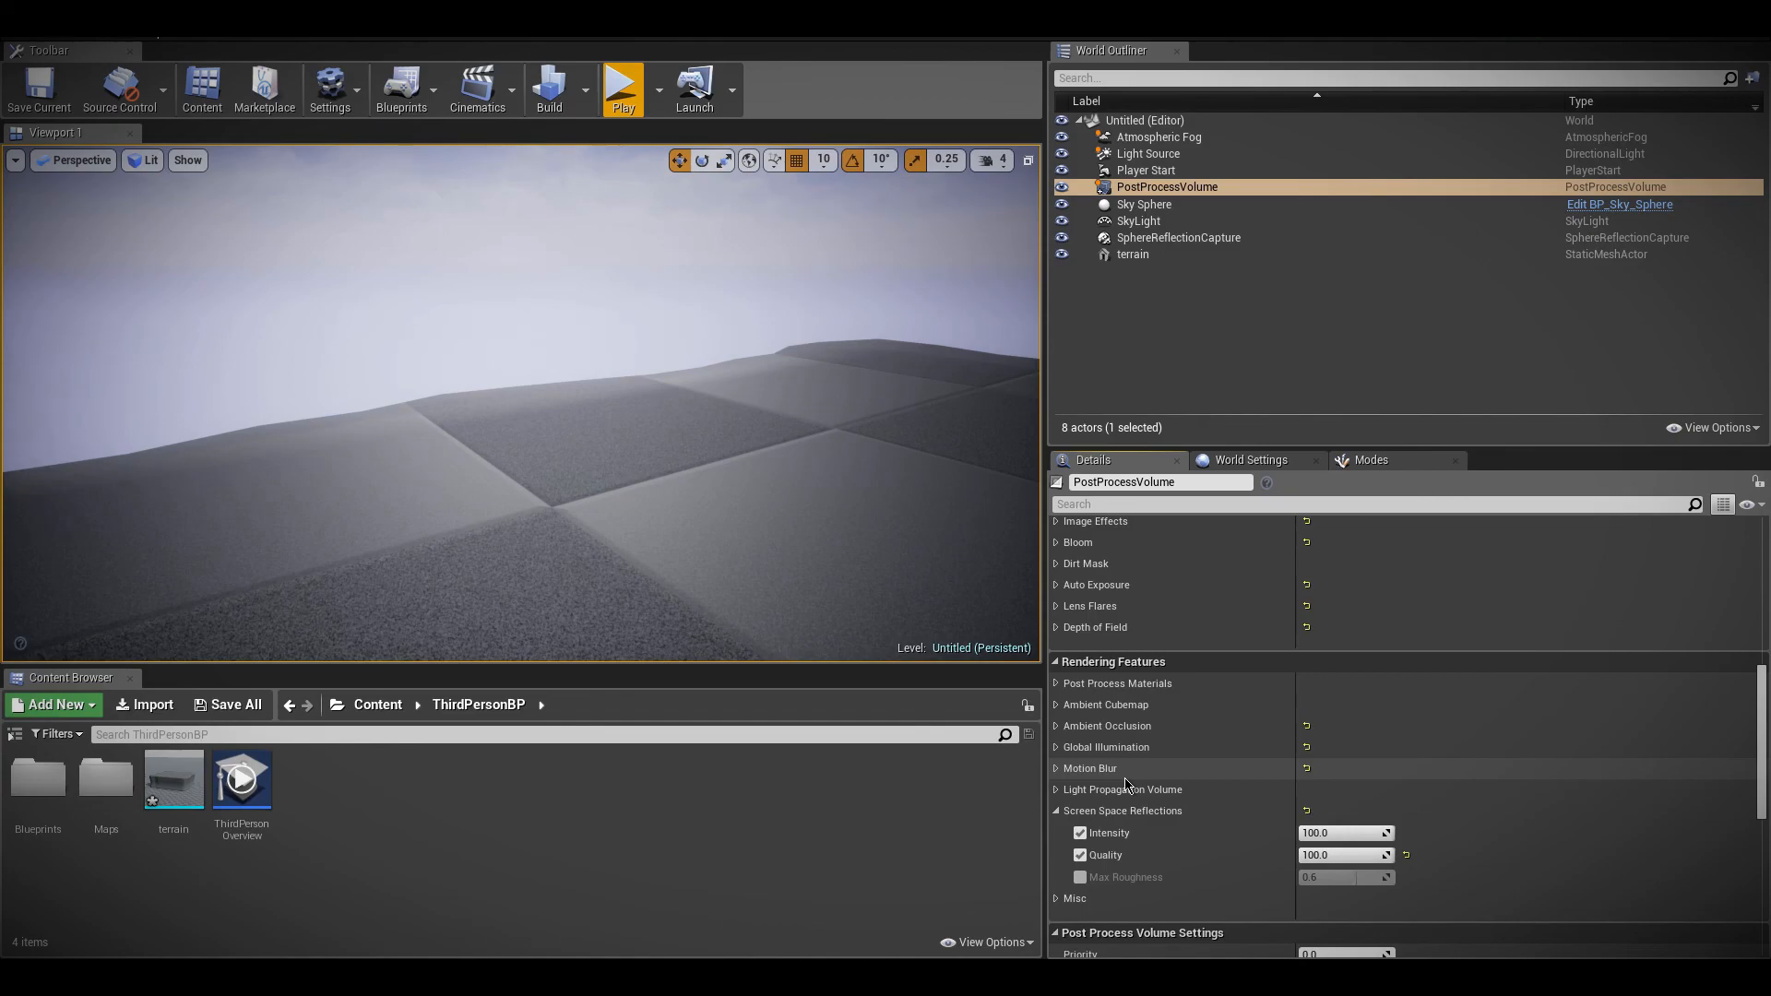
Set the PostProcessVolume's Screen Space Reflections Intensity to 0
{"action": "left_click", "coordinate": [1337, 834]}
{"action": "type", "text": "0"}
{"action": "key", "text": "Return"}
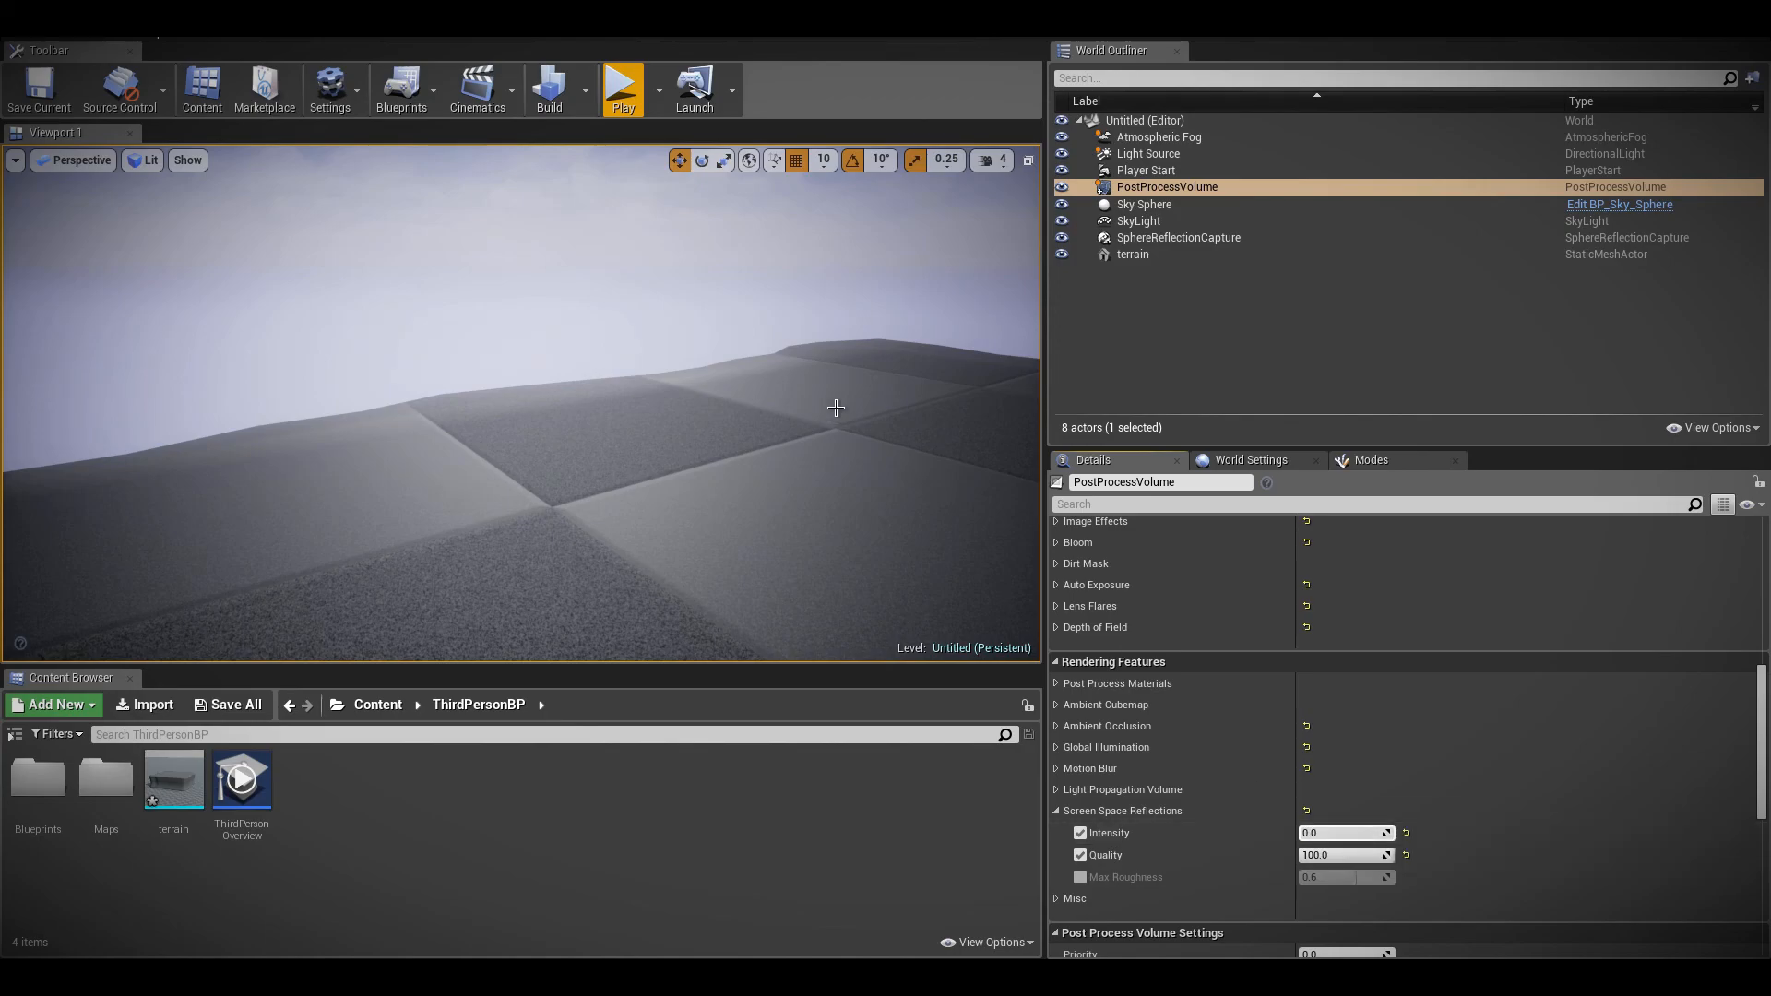
Play-test the level with the character running and jumping to examine the scene under the changed Screen Space Reflections settings
{"action": "left_click", "coordinate": [608, 81]}
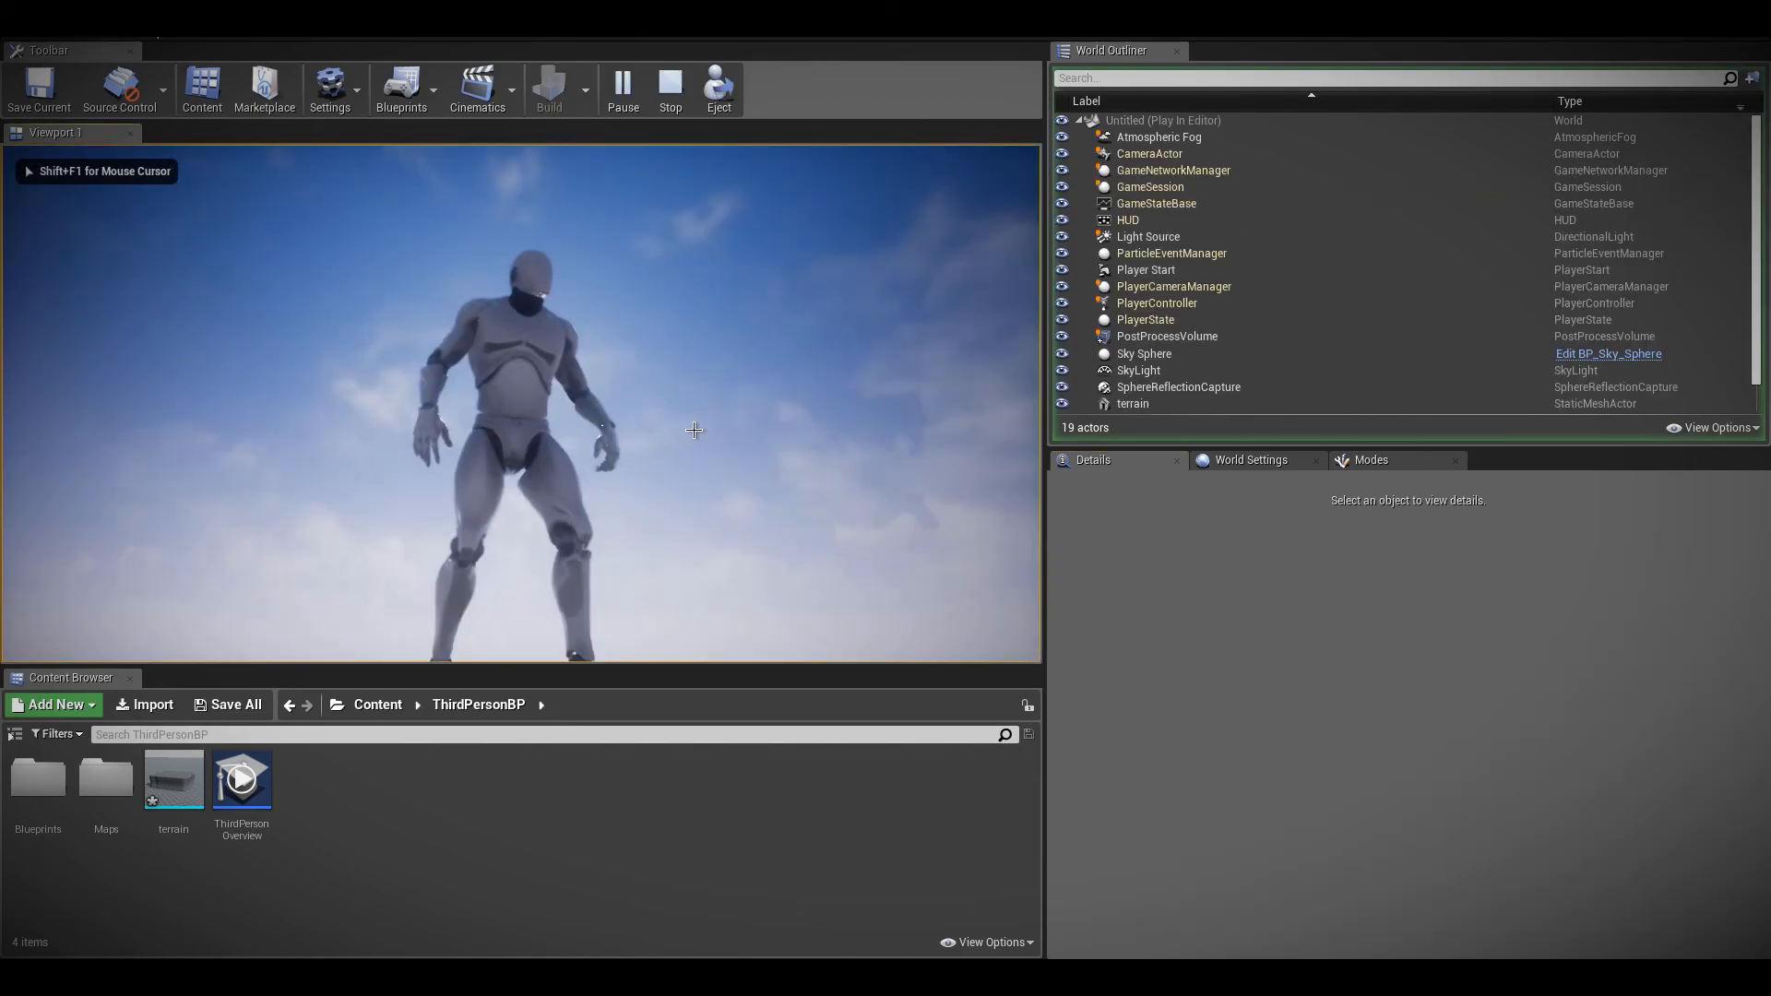
{"action": "key", "text": "Escape"}
{"action": "left_click", "coordinate": [1167, 186]}
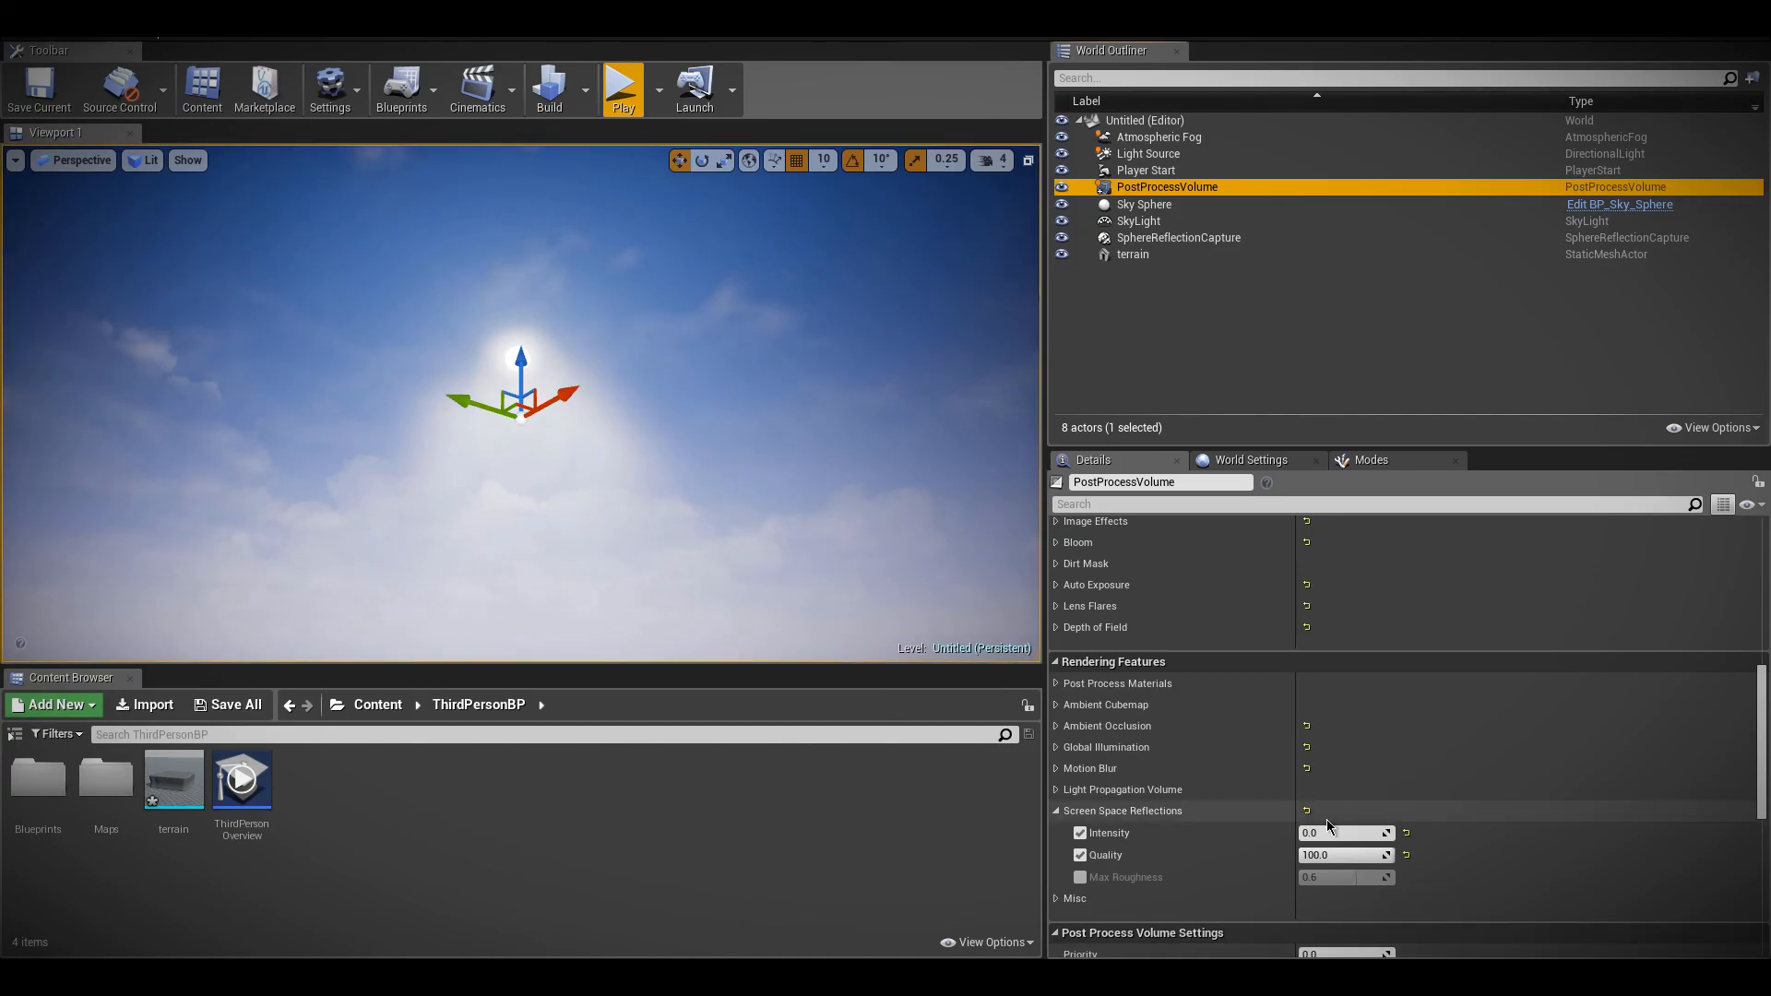
{"action": "left_click", "coordinate": [623, 85]}
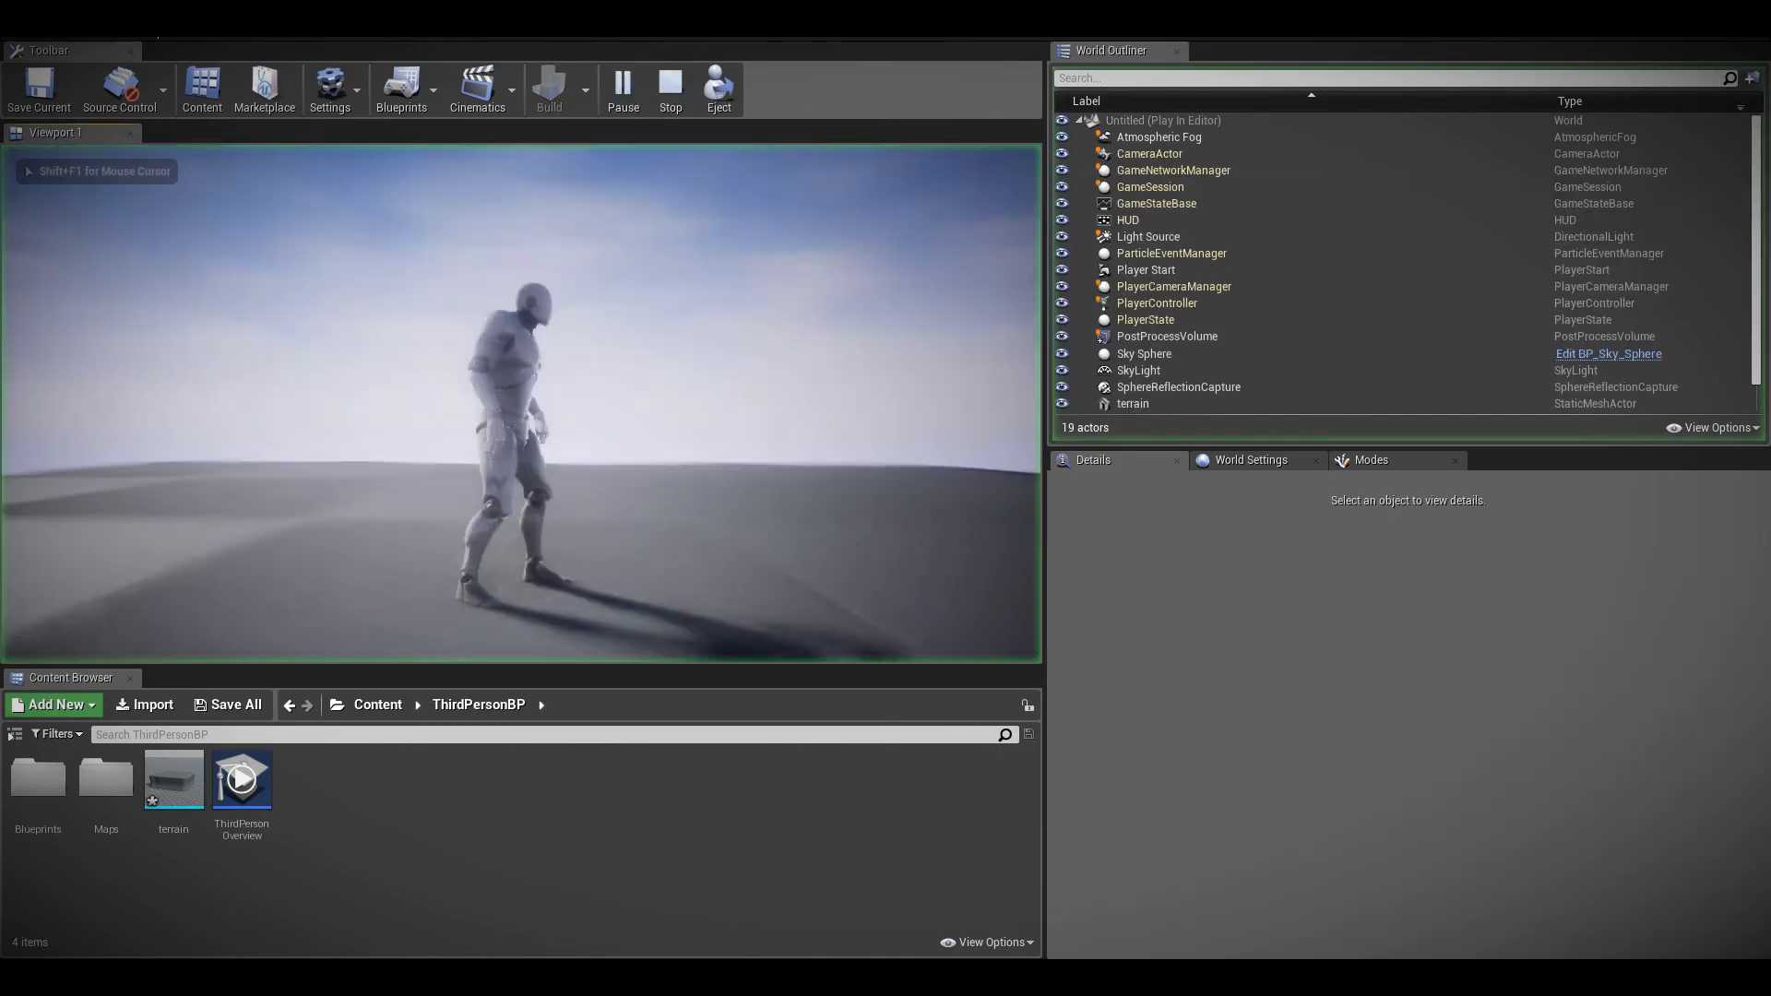
{"action": "key", "text": "w"}
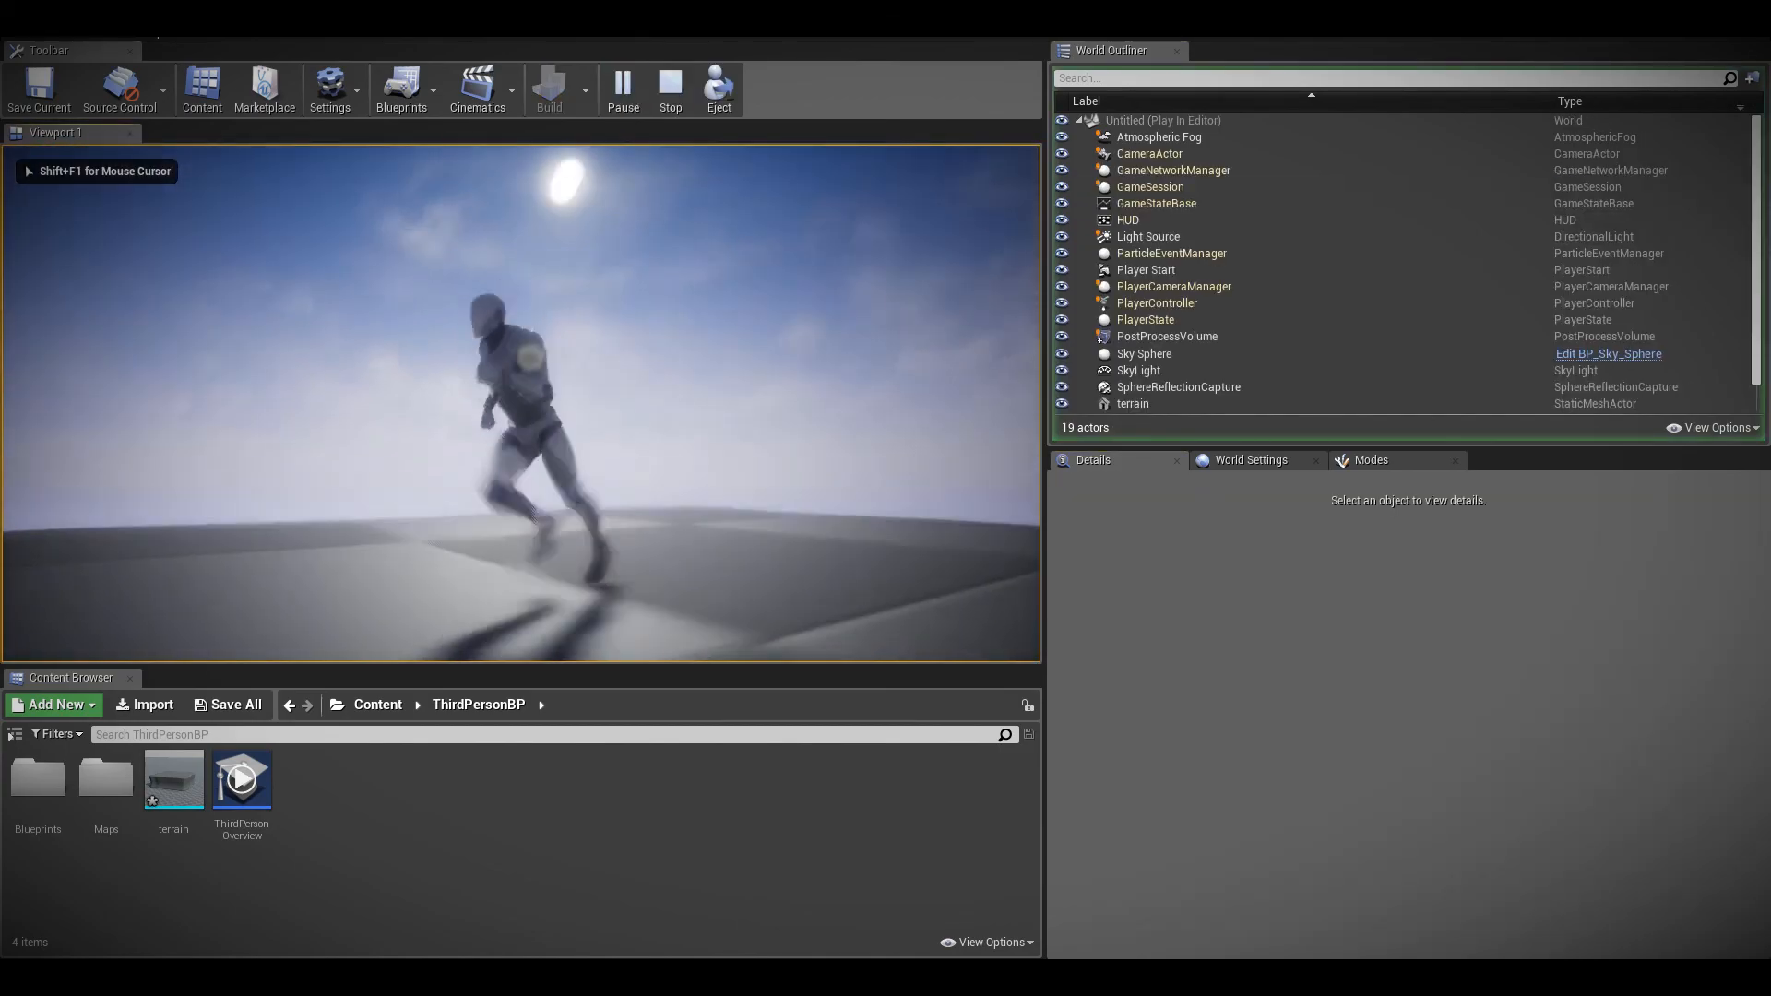
{"action": "key", "text": "w"}
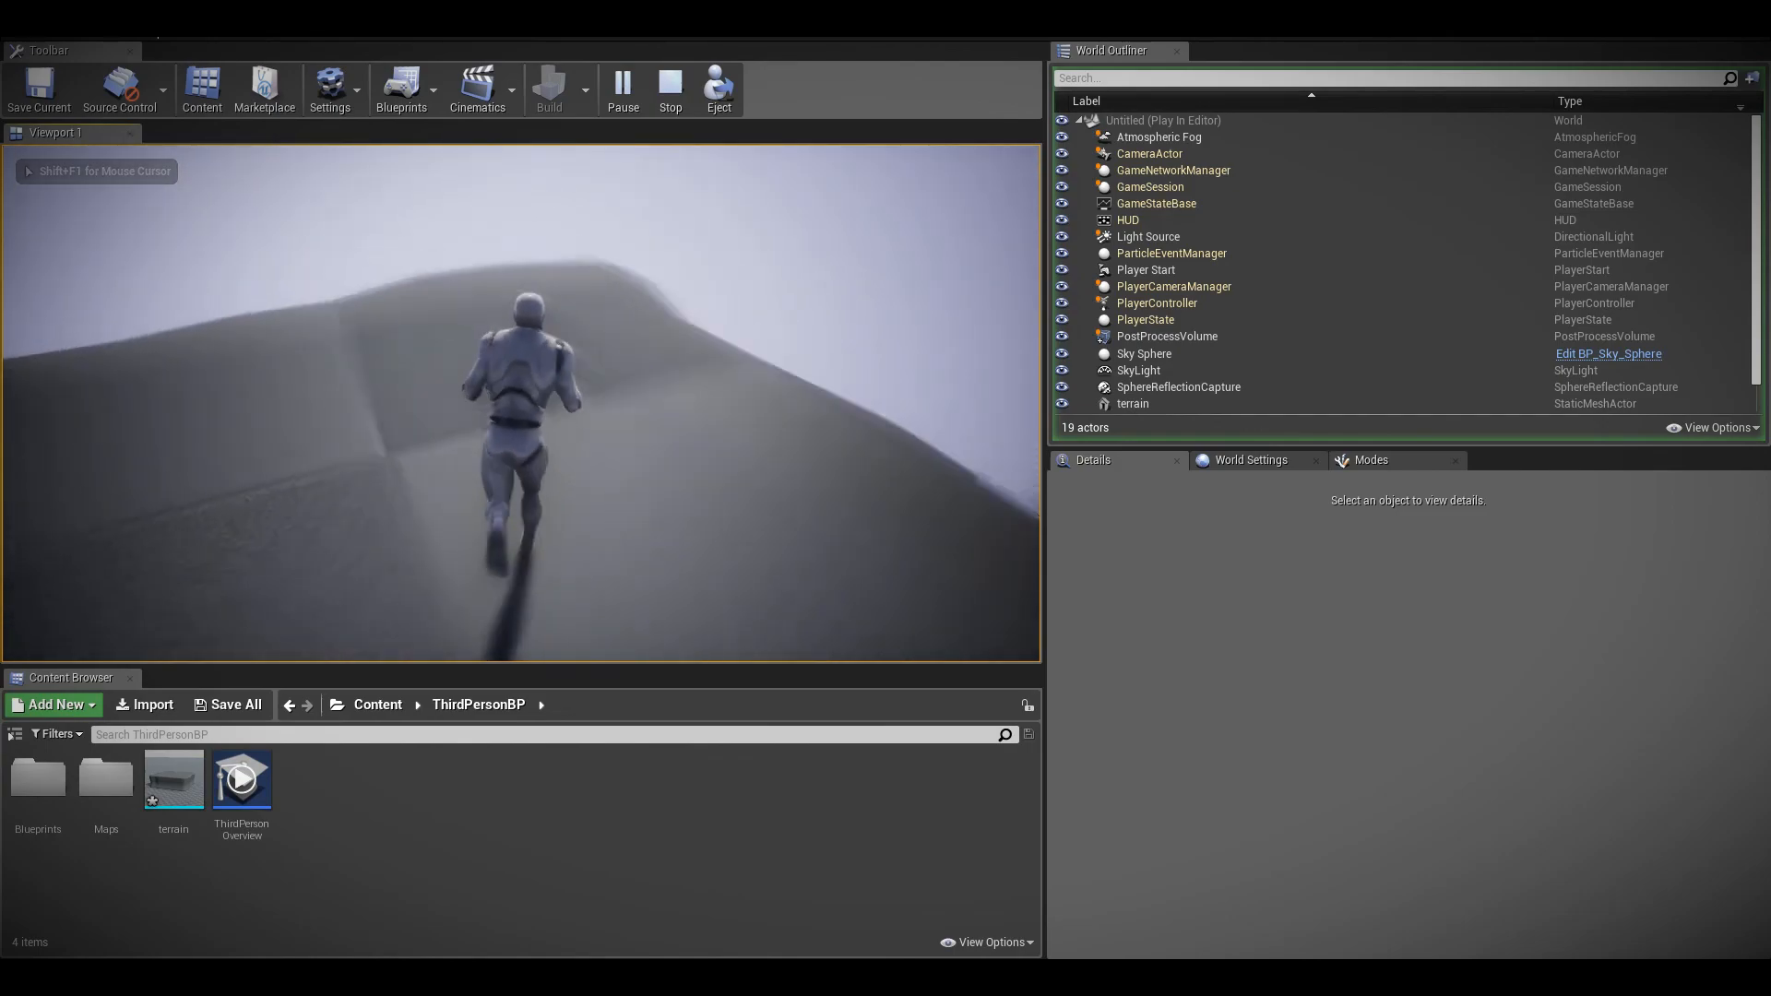
{"action": "key", "text": "space"}
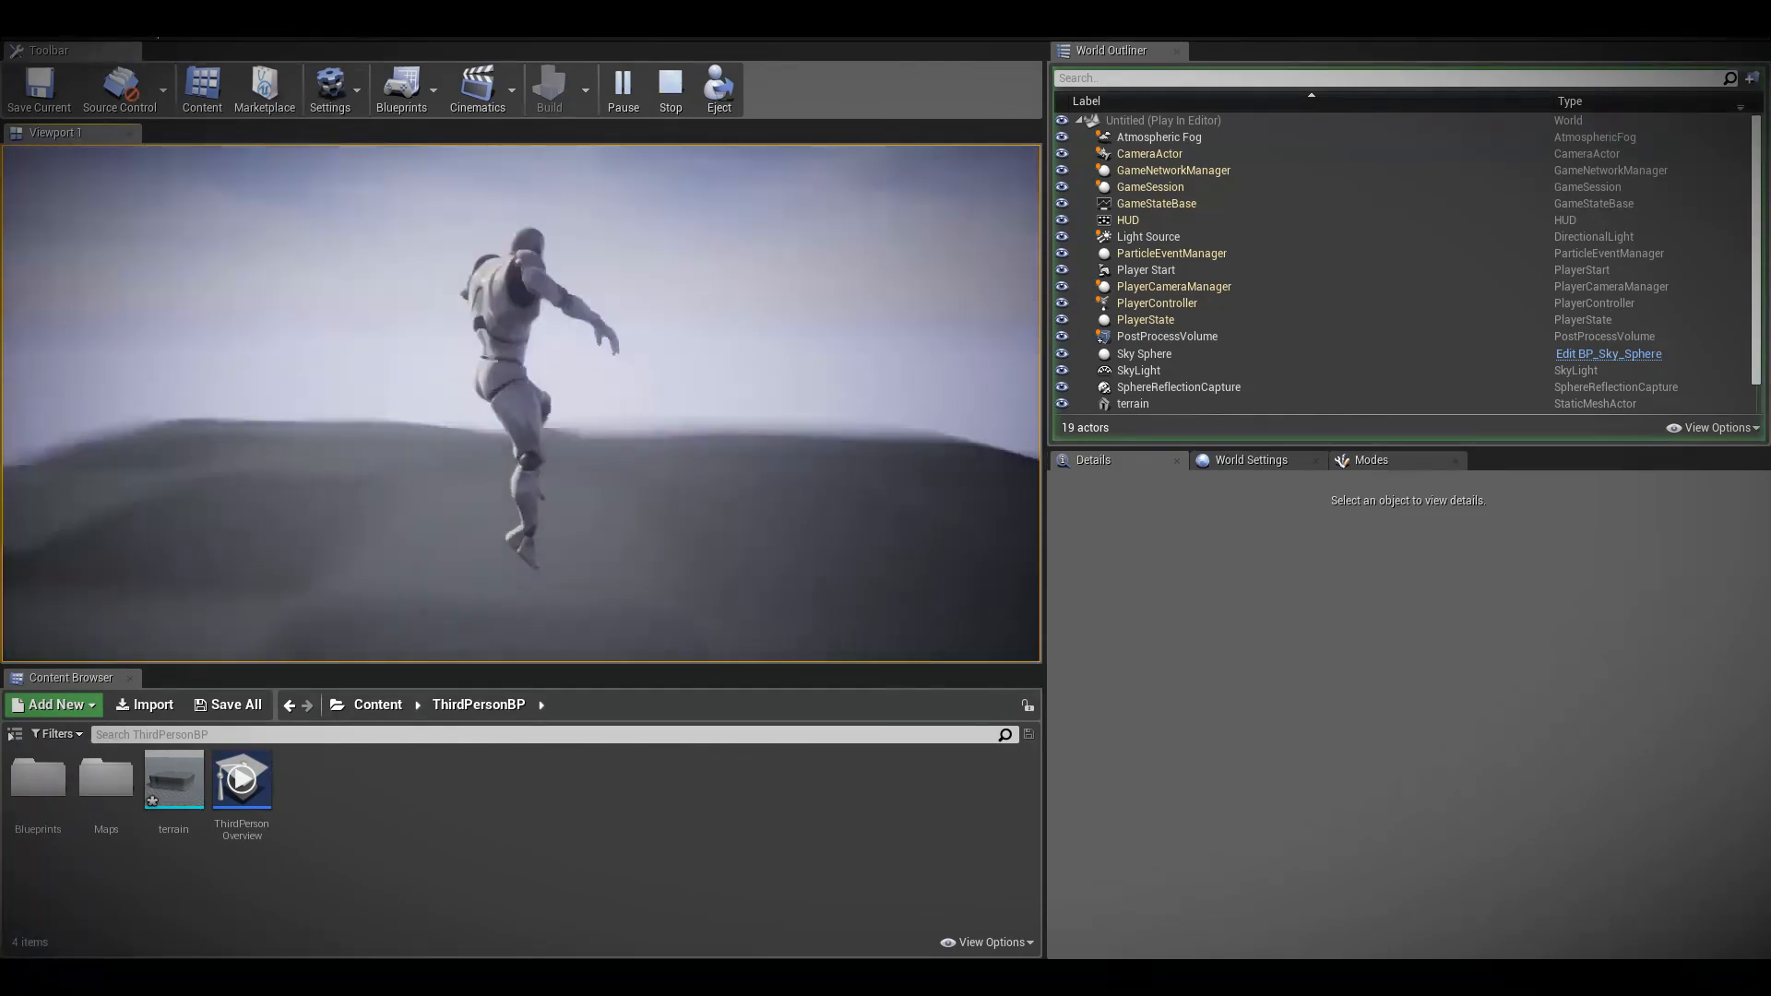
{"action": "key", "text": "space"}
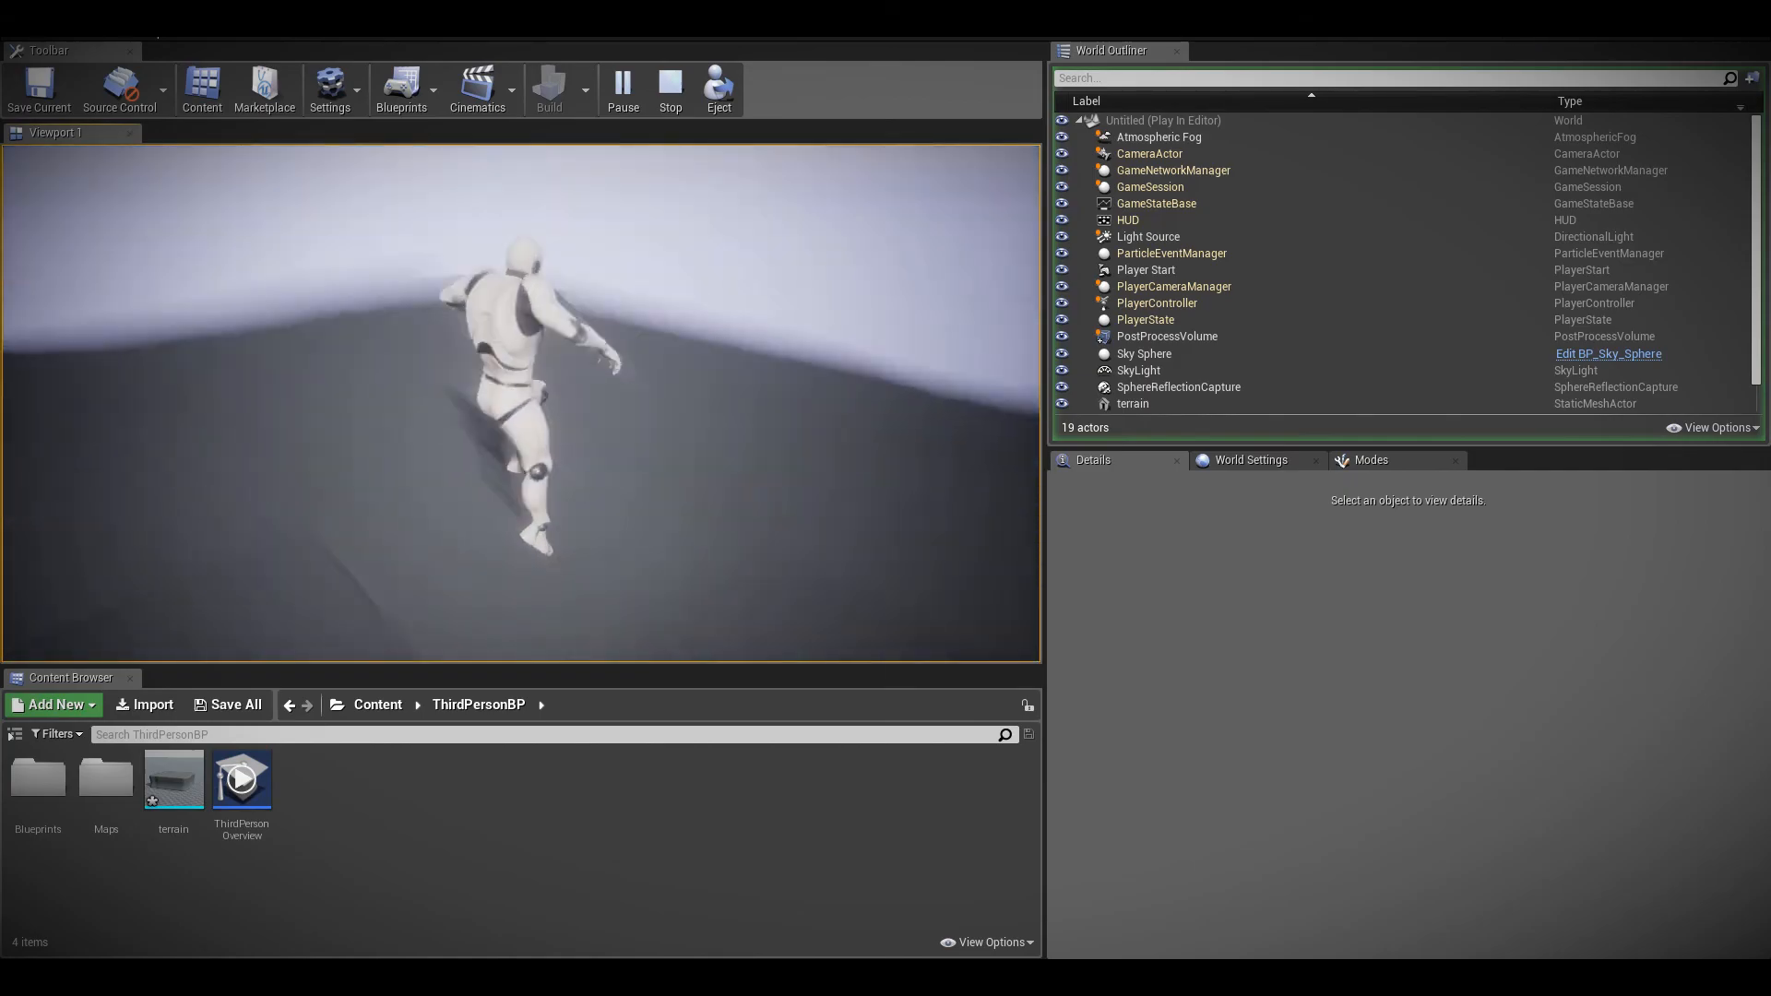
{"action": "key", "text": "s"}
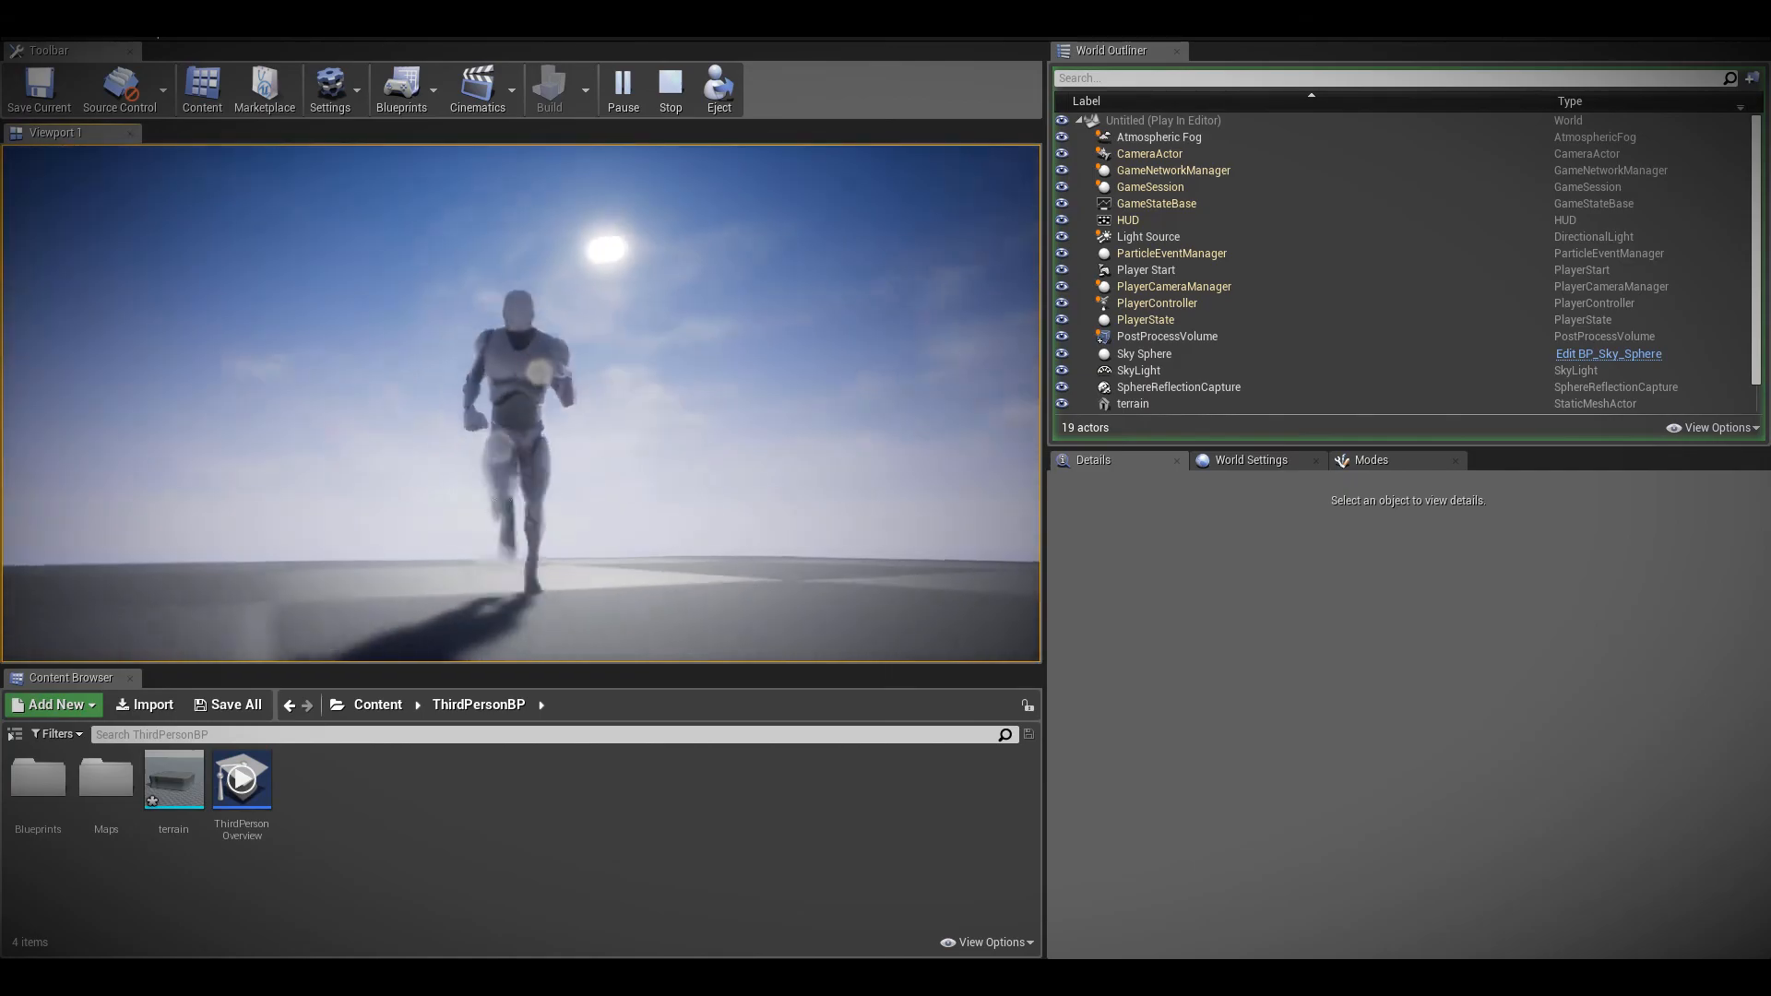
{"action": "key", "text": "space"}
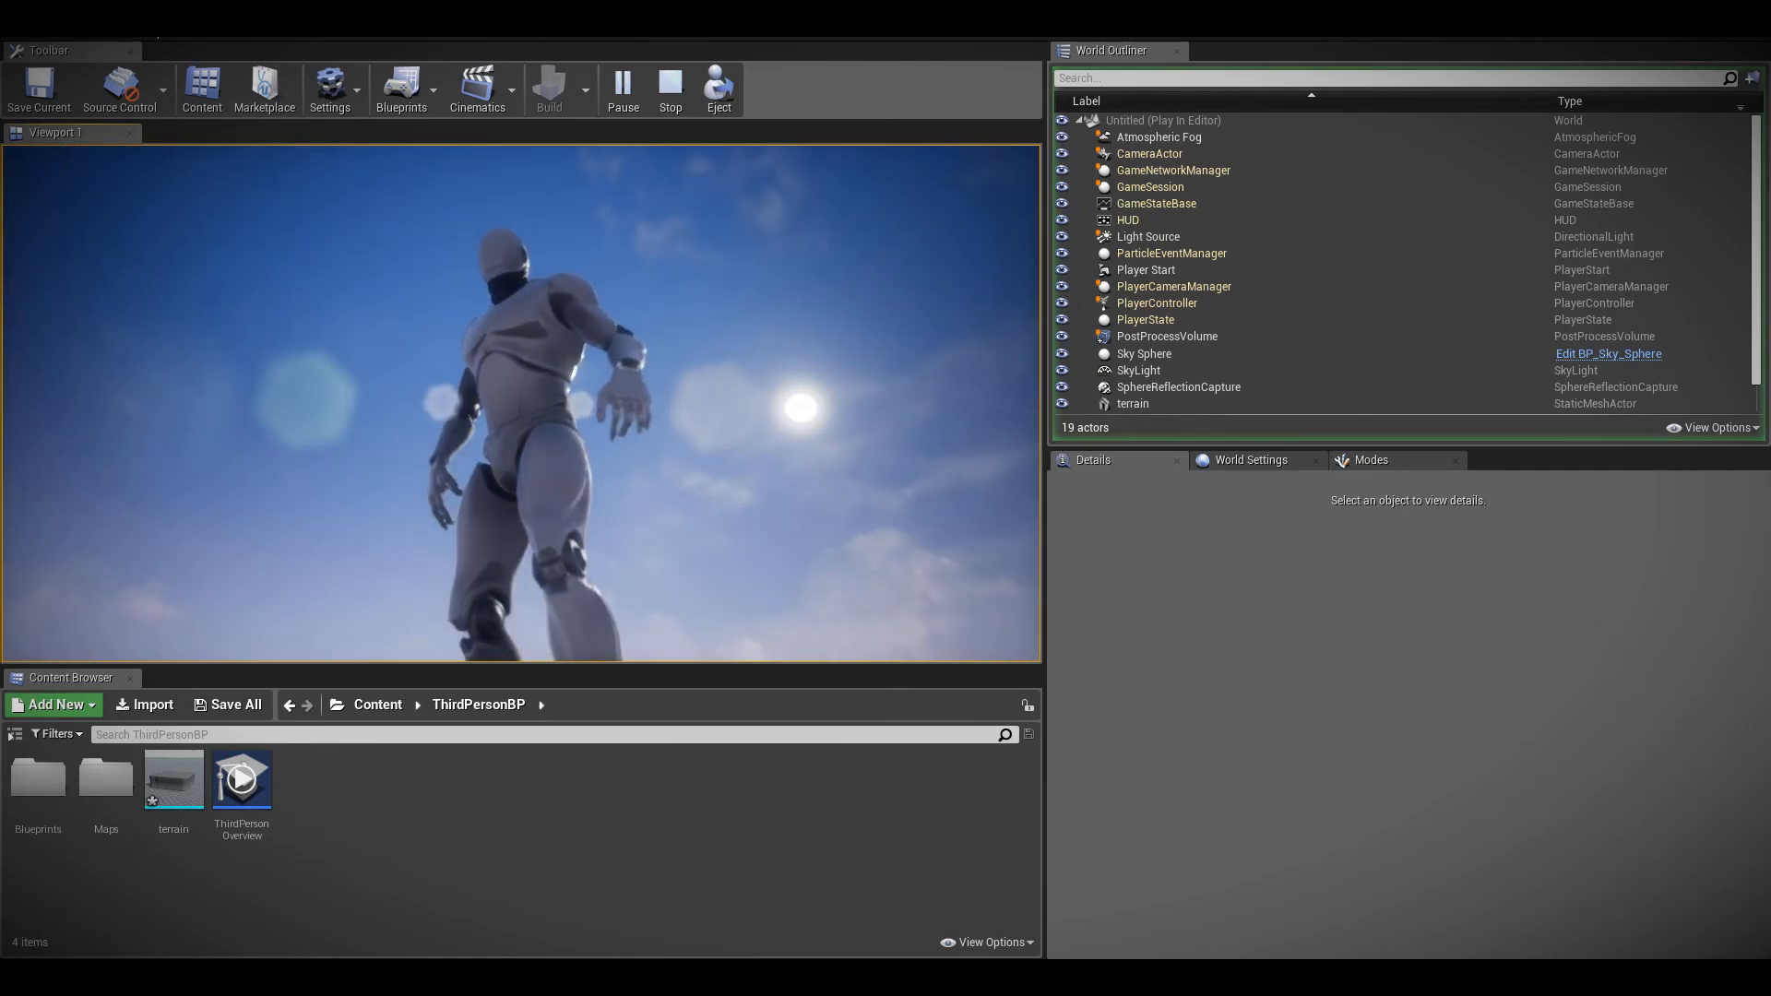
{"action": "key", "text": "Escape"}
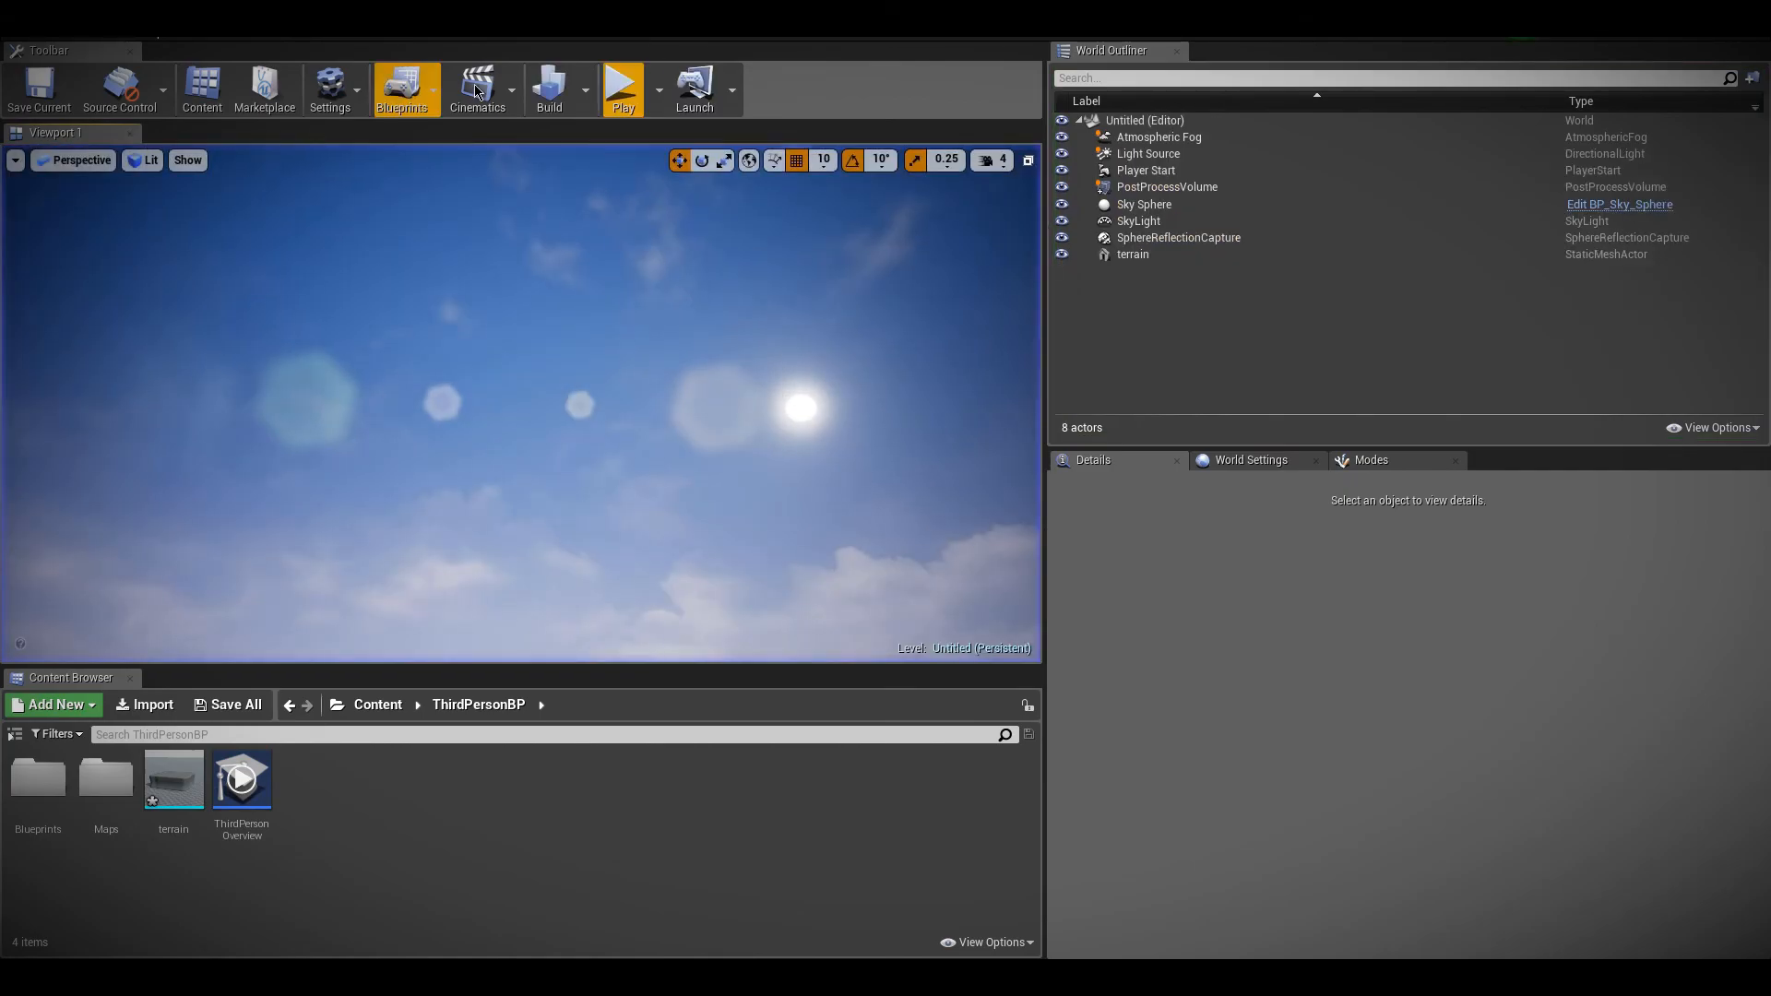
Select the Light Source and examine its Transform, Light, Rendering and Light Shafts settings
{"action": "left_click", "coordinate": [1136, 154]}
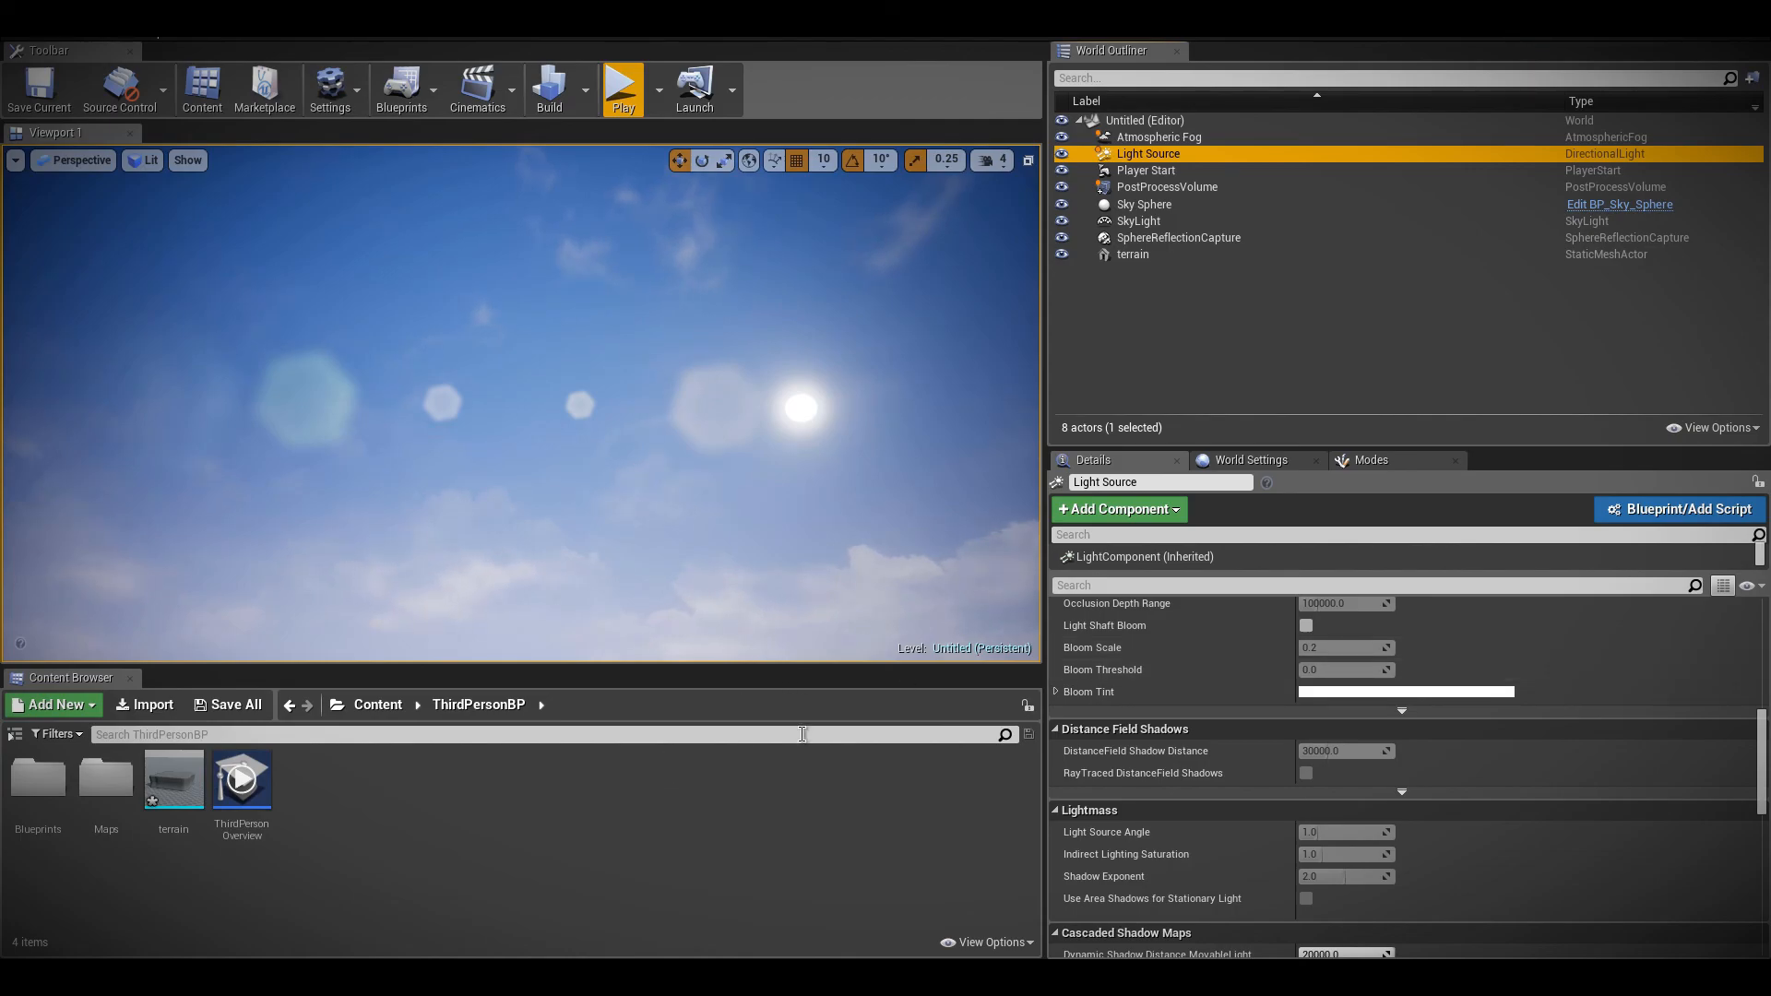
{"action": "scroll", "coordinate": [1333, 737], "scroll_direction": "up", "scroll_amount": 6}
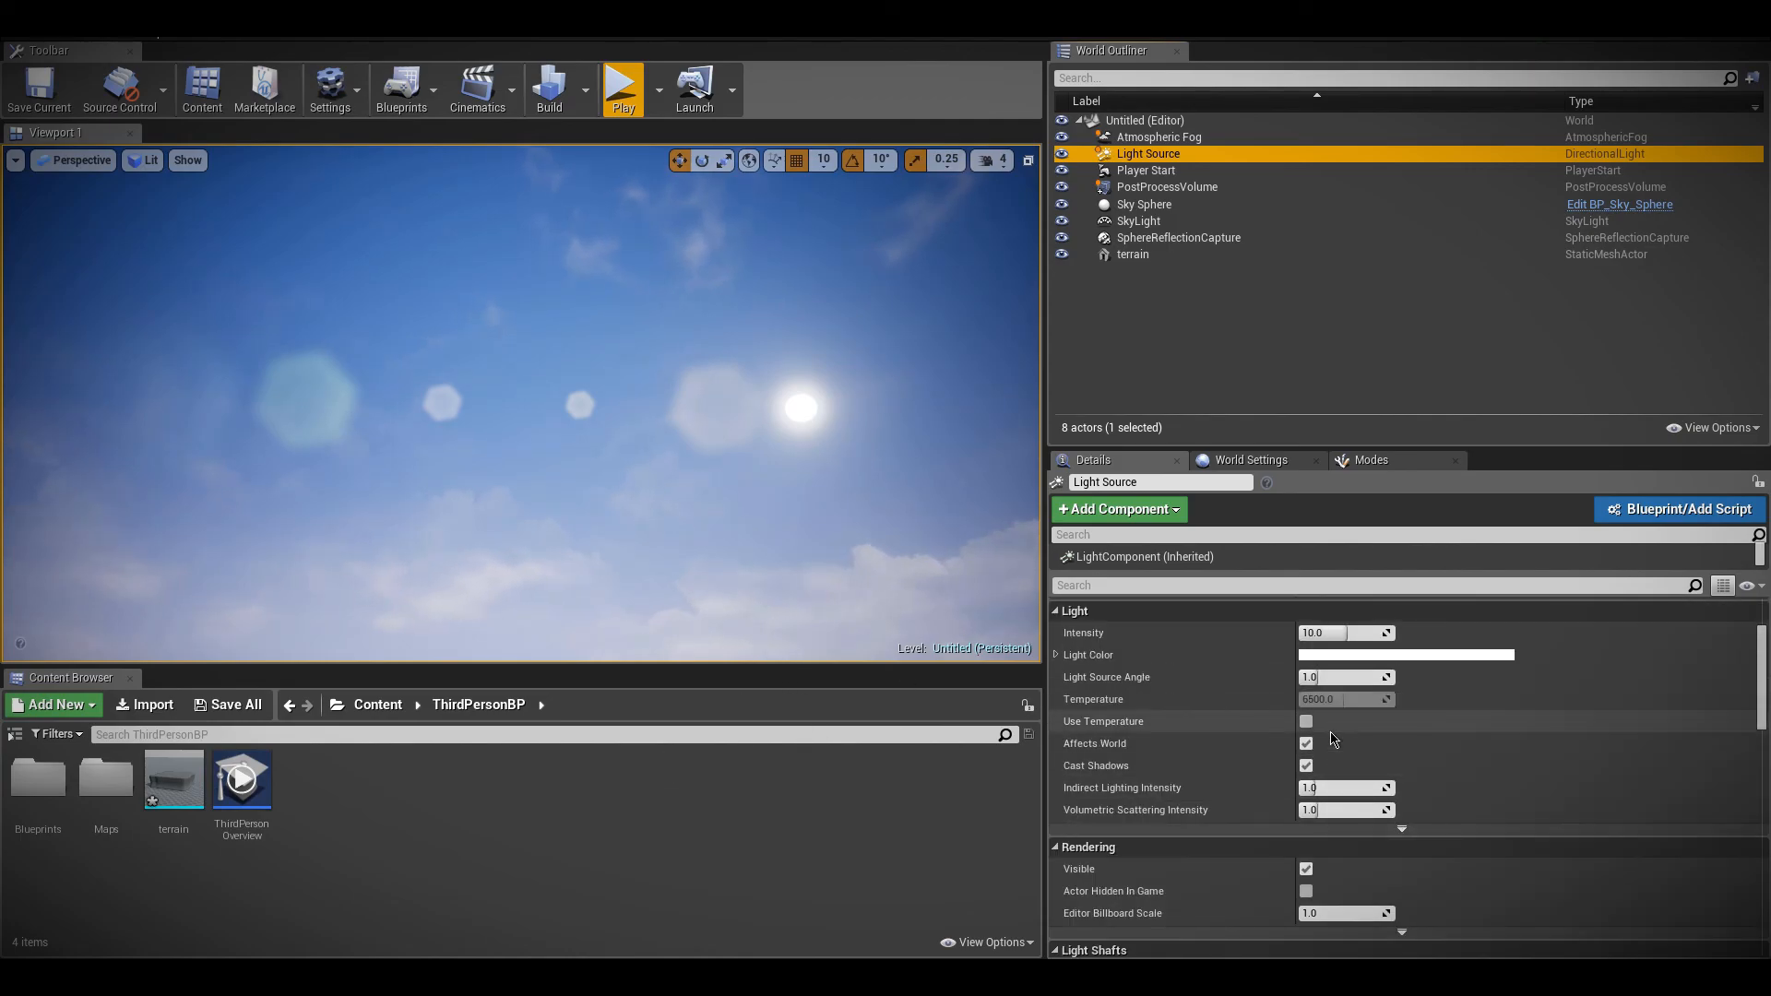
{"action": "scroll", "coordinate": [1333, 737], "scroll_direction": "up", "scroll_amount": 3}
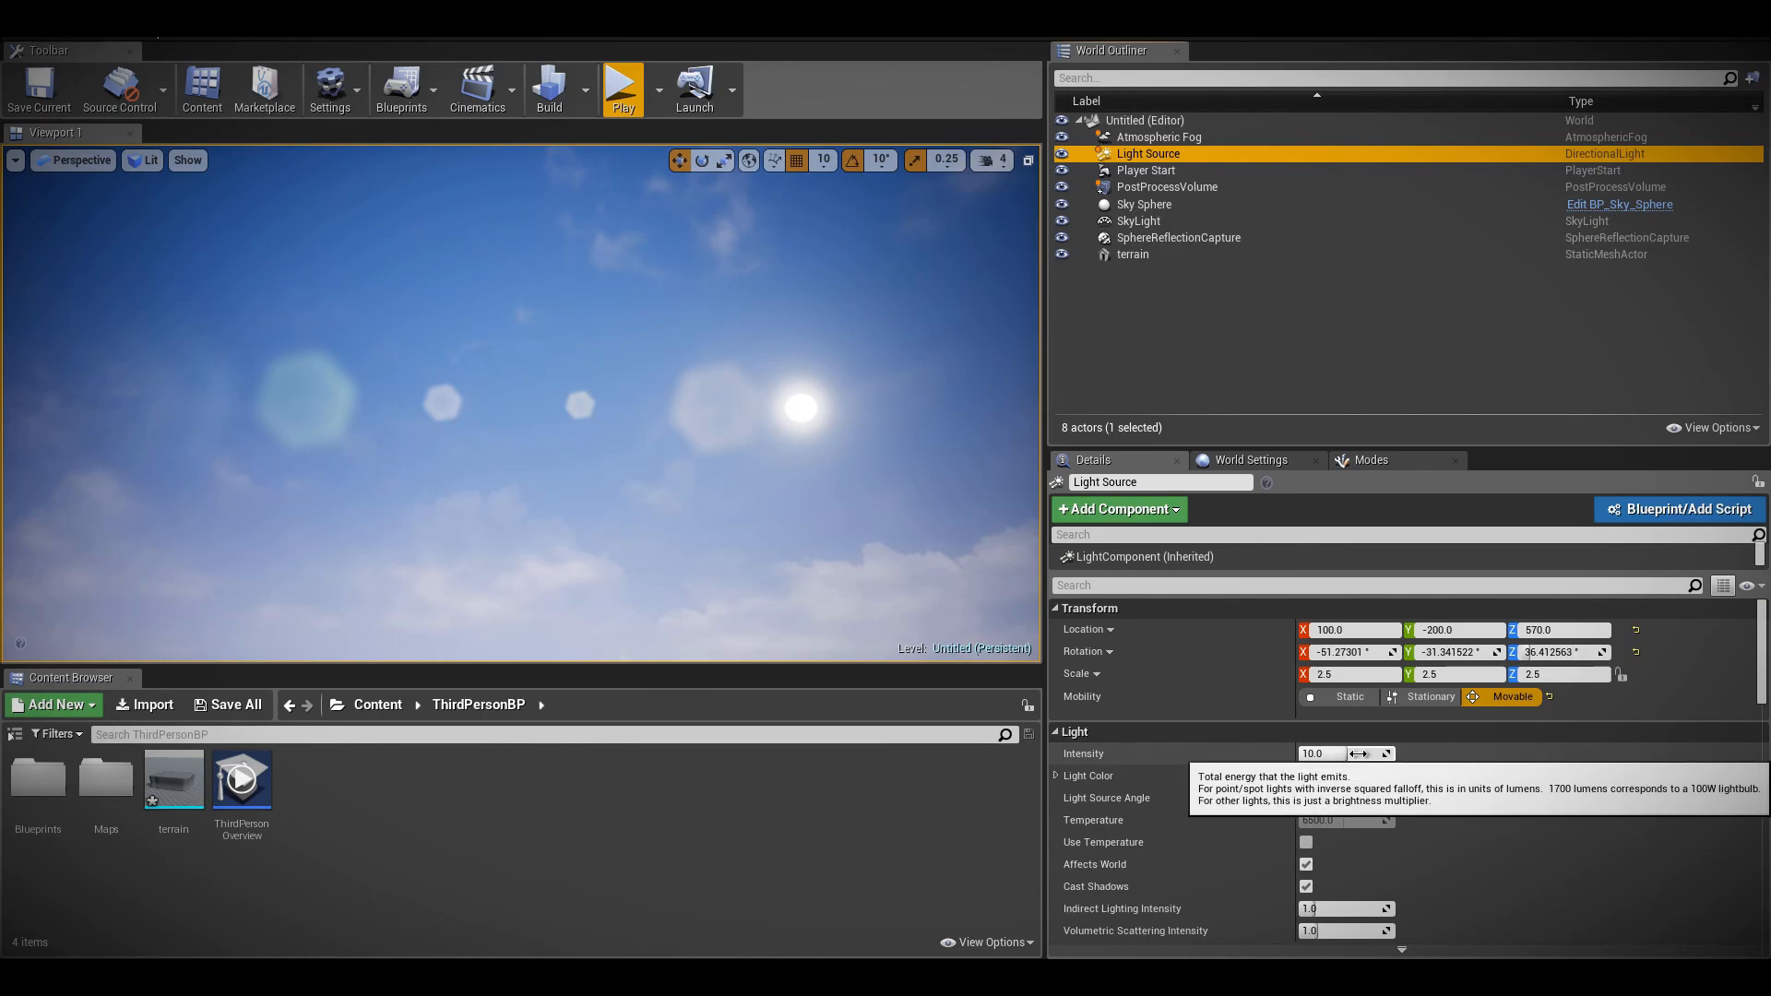
{"action": "scroll", "coordinate": [1344, 762], "scroll_direction": "down", "scroll_amount": 2}
{"action": "scroll", "coordinate": [1346, 760], "scroll_direction": "down", "scroll_amount": 4}
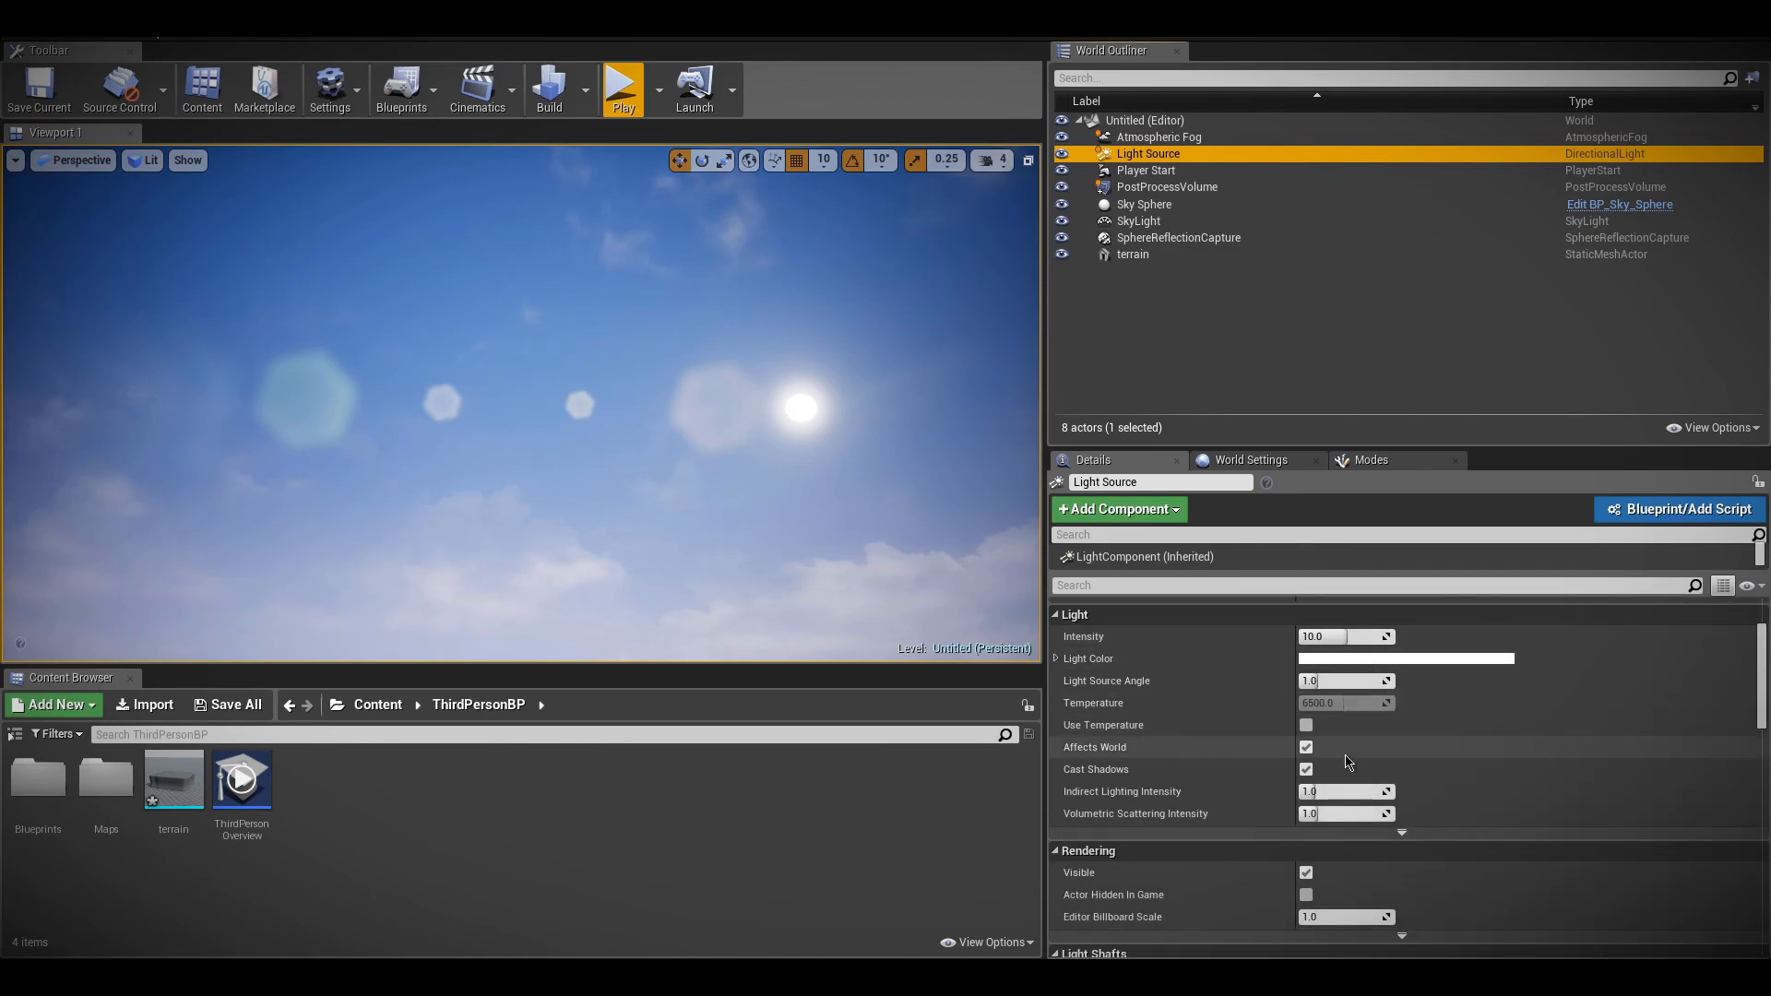
{"action": "scroll", "coordinate": [1347, 741], "scroll_direction": "down", "scroll_amount": 2}
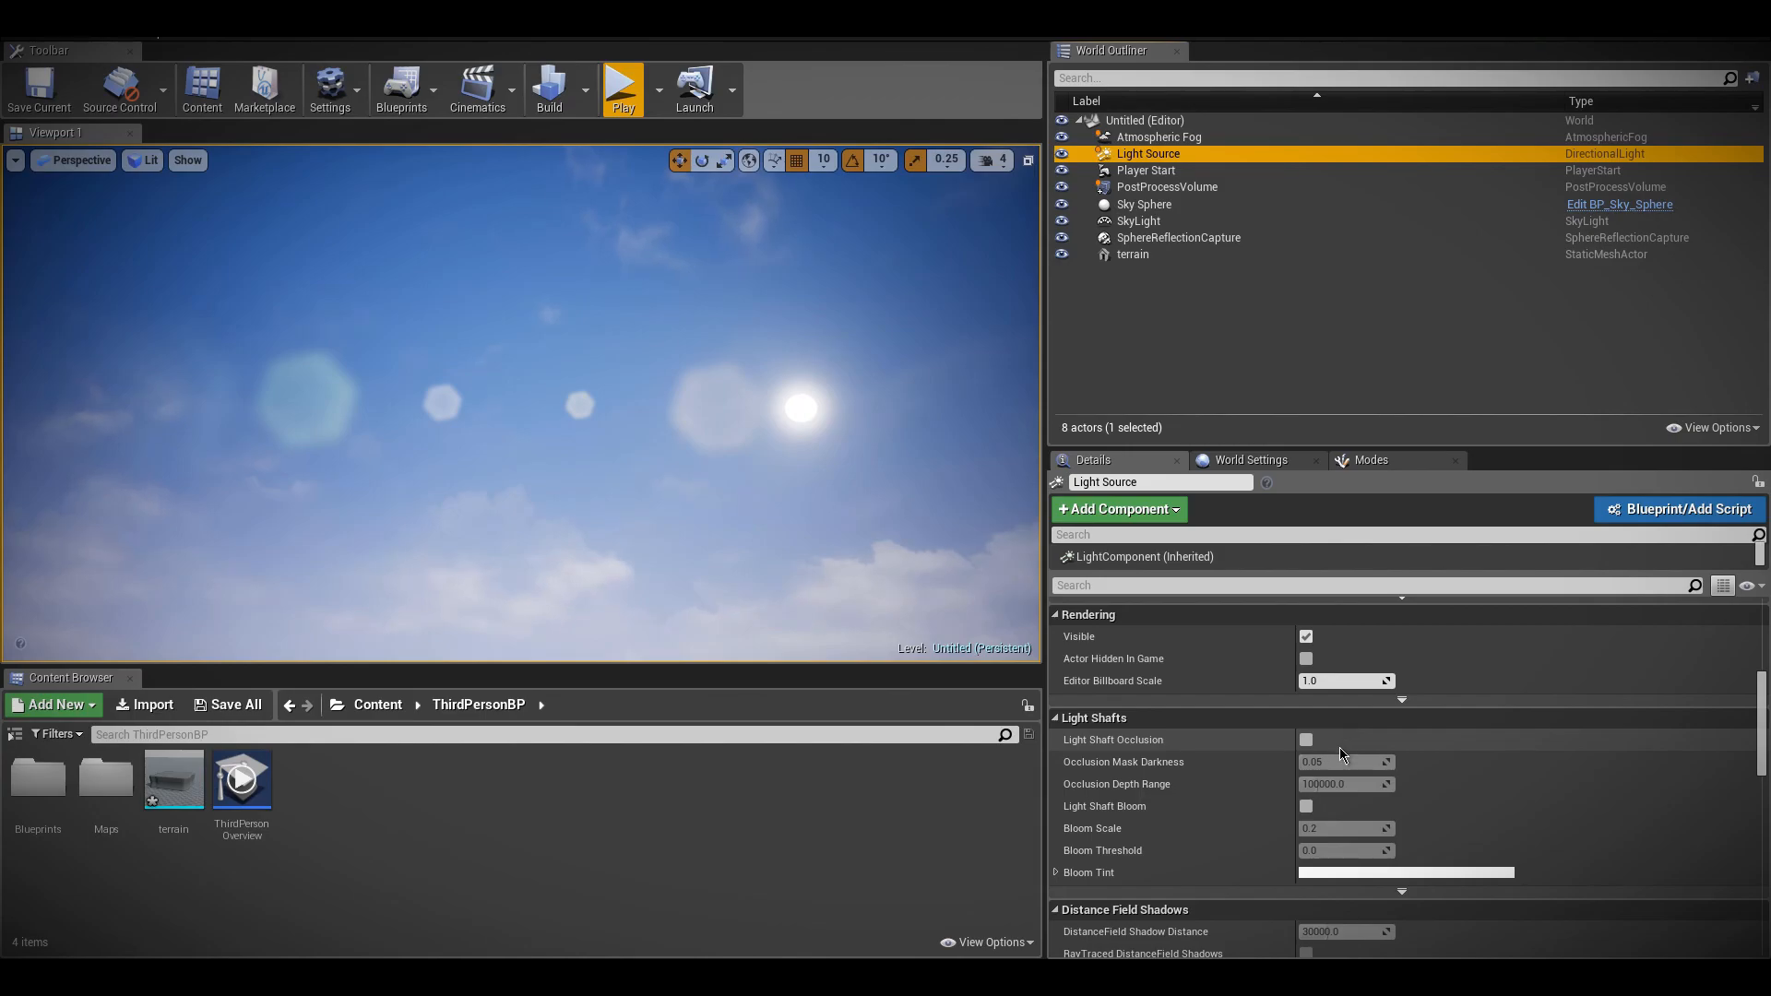
{"action": "scroll", "coordinate": [1337, 745], "scroll_direction": "up", "scroll_amount": 7}
{"action": "scroll", "coordinate": [1330, 745], "scroll_direction": "up", "scroll_amount": 1}
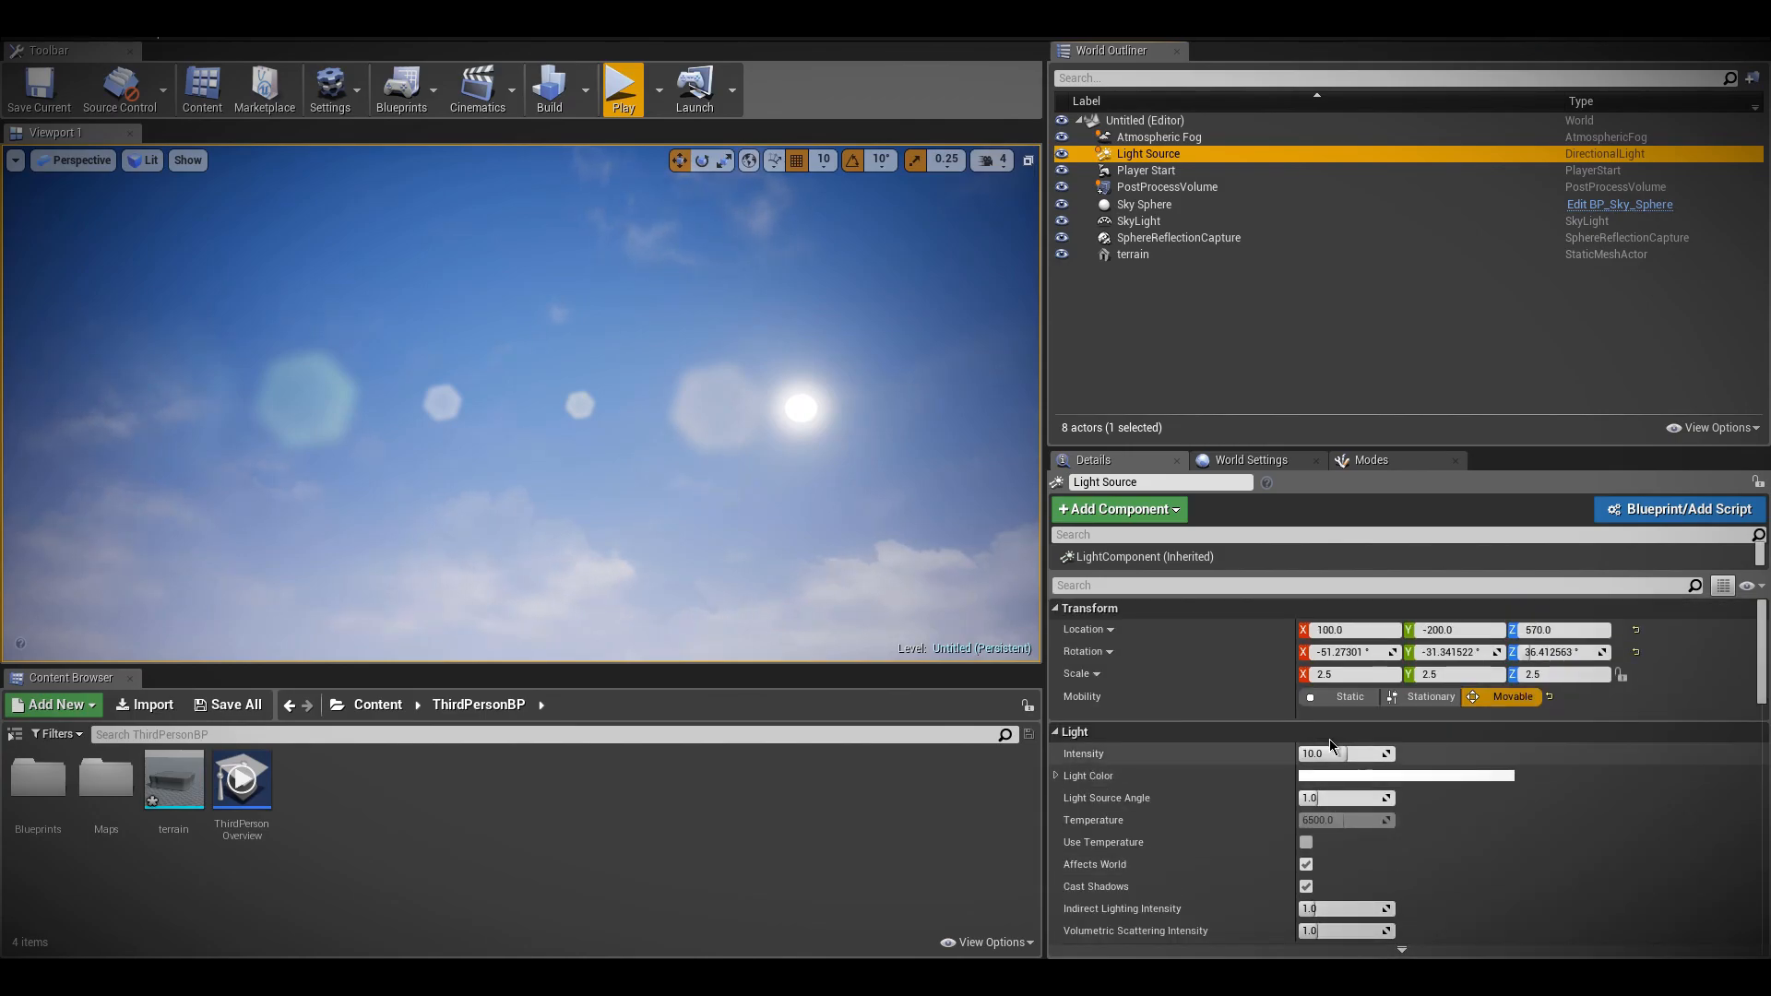
{"action": "scroll", "coordinate": [1333, 753], "scroll_direction": "down", "scroll_amount": 7}
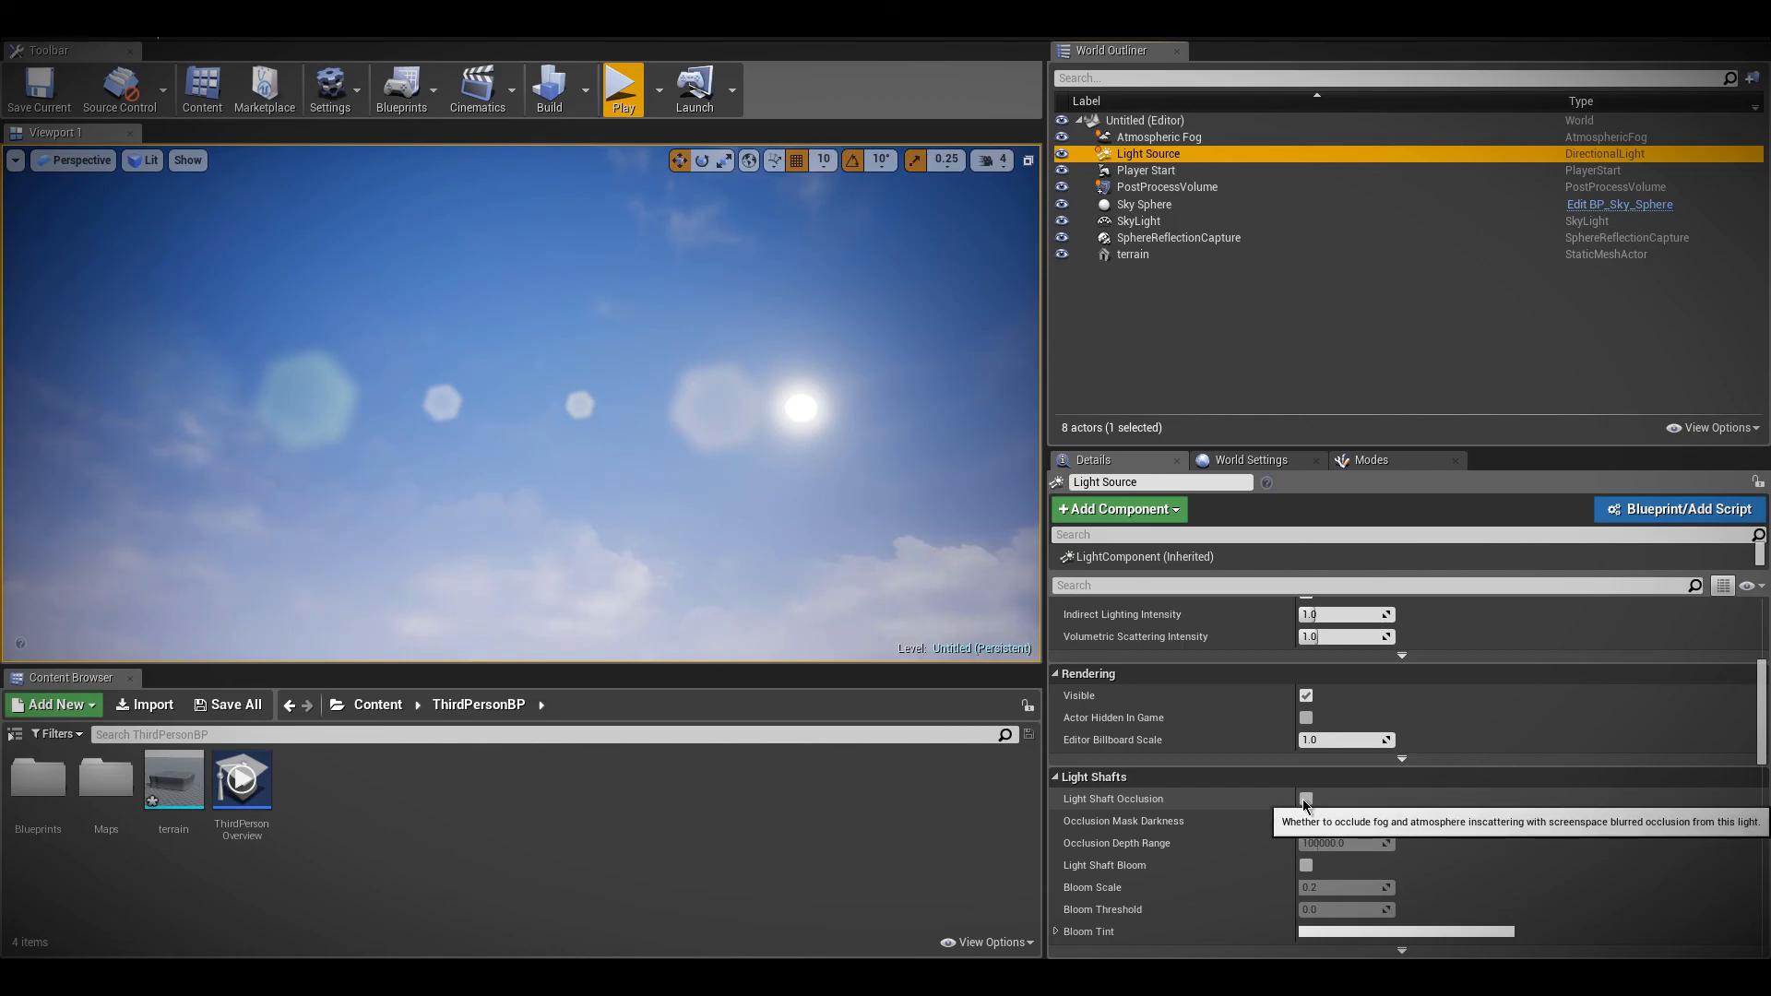
Set the Light Source's Volumetric Scattering Intensity to 4.0 and enable Light Shaft Occlusion with an Occlusion Mask Darkness of 0.0
{"action": "scroll", "coordinate": [1328, 830], "scroll_direction": "up", "scroll_amount": 3}
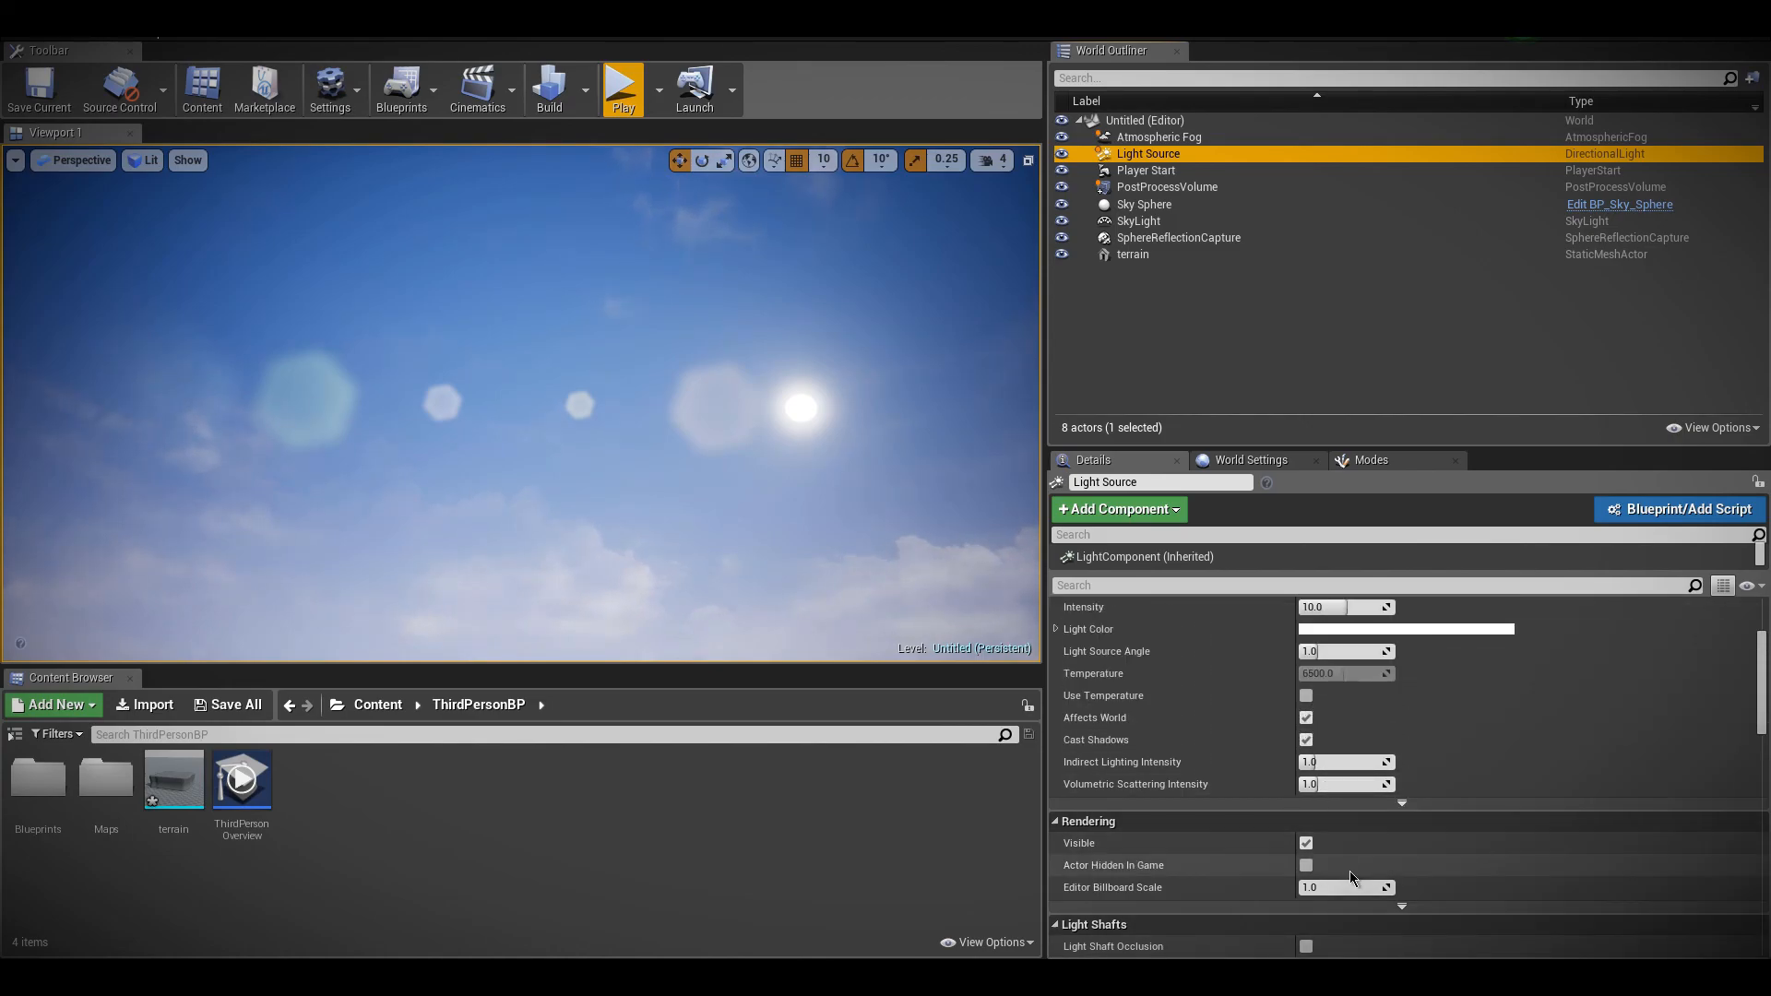
{"action": "left_click", "coordinate": [1323, 789]}
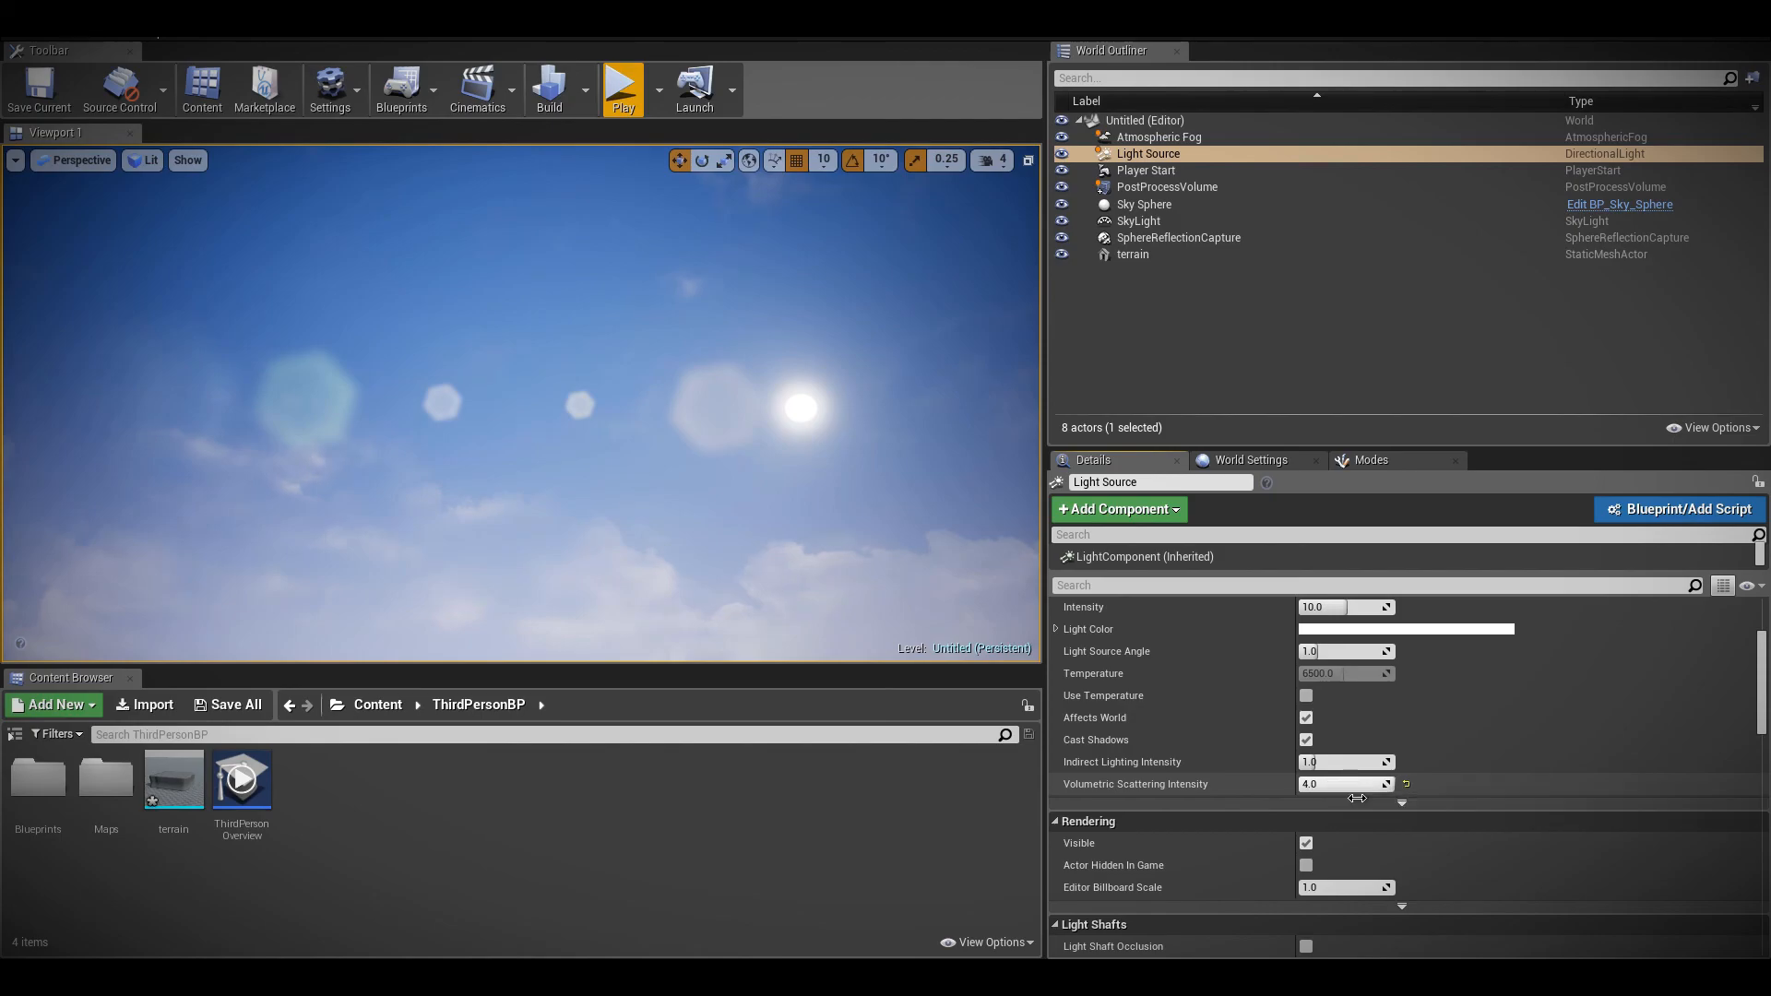
{"action": "scroll", "coordinate": [1309, 757], "scroll_direction": "down", "scroll_amount": 5}
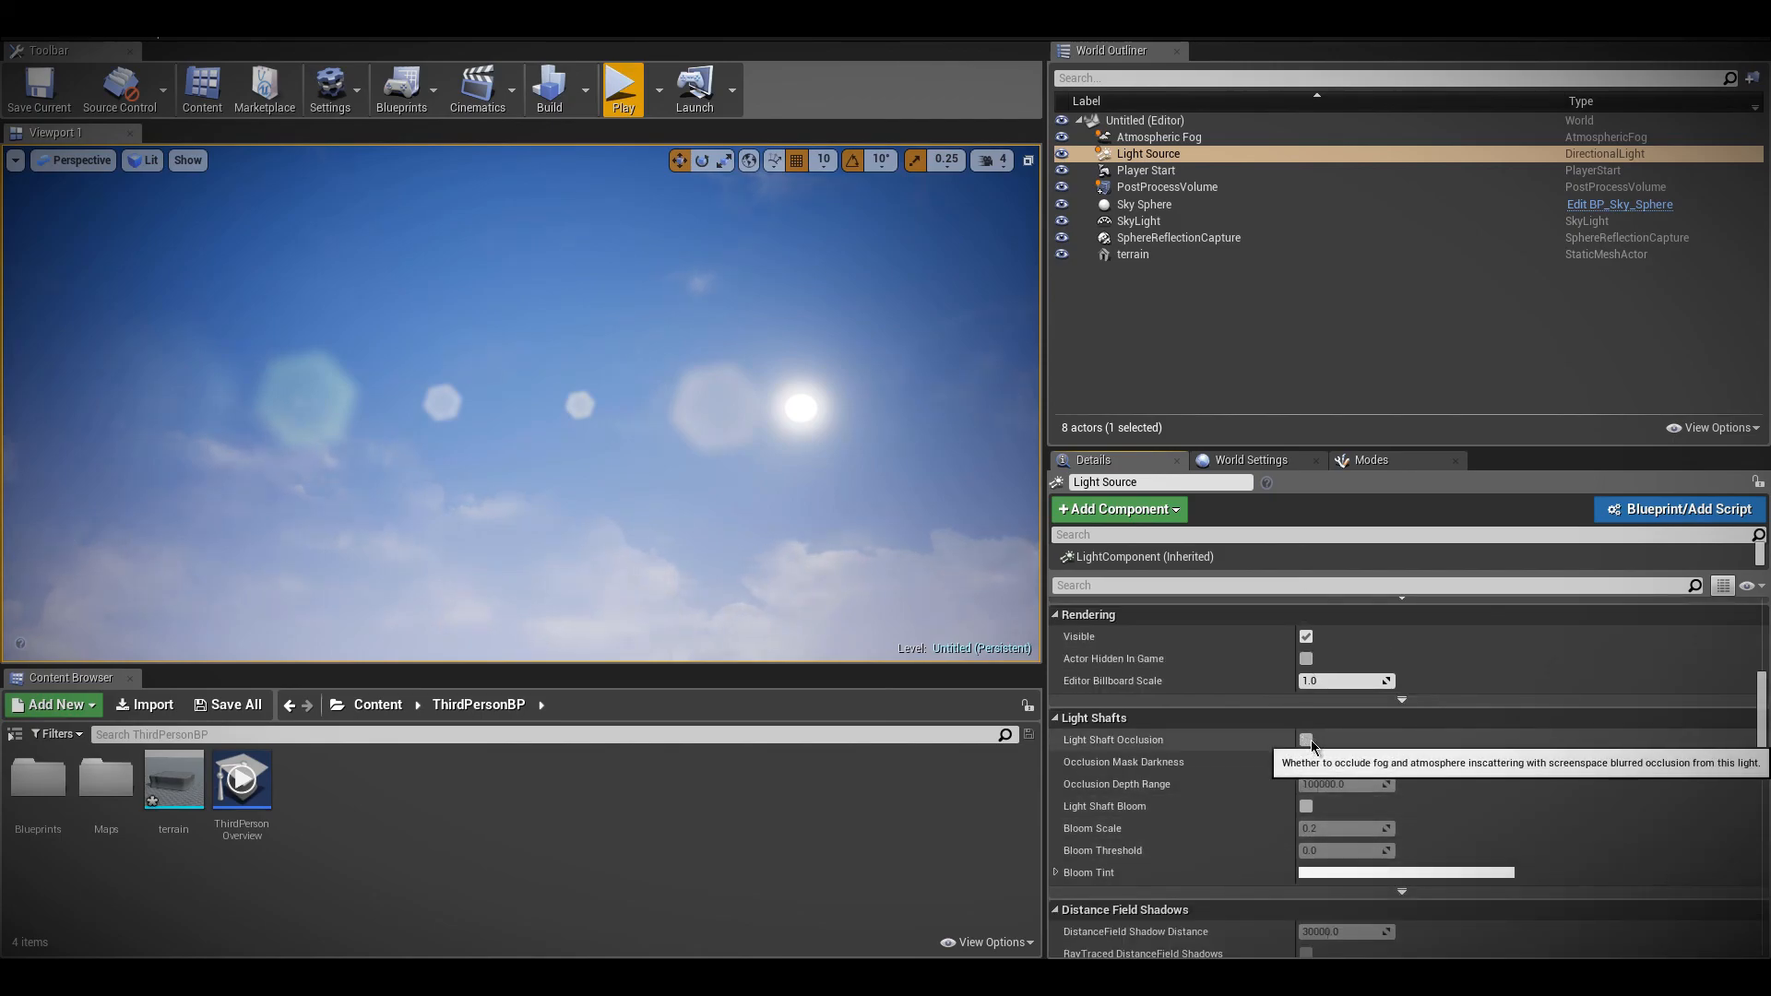
{"action": "left_click", "coordinate": [1307, 740]}
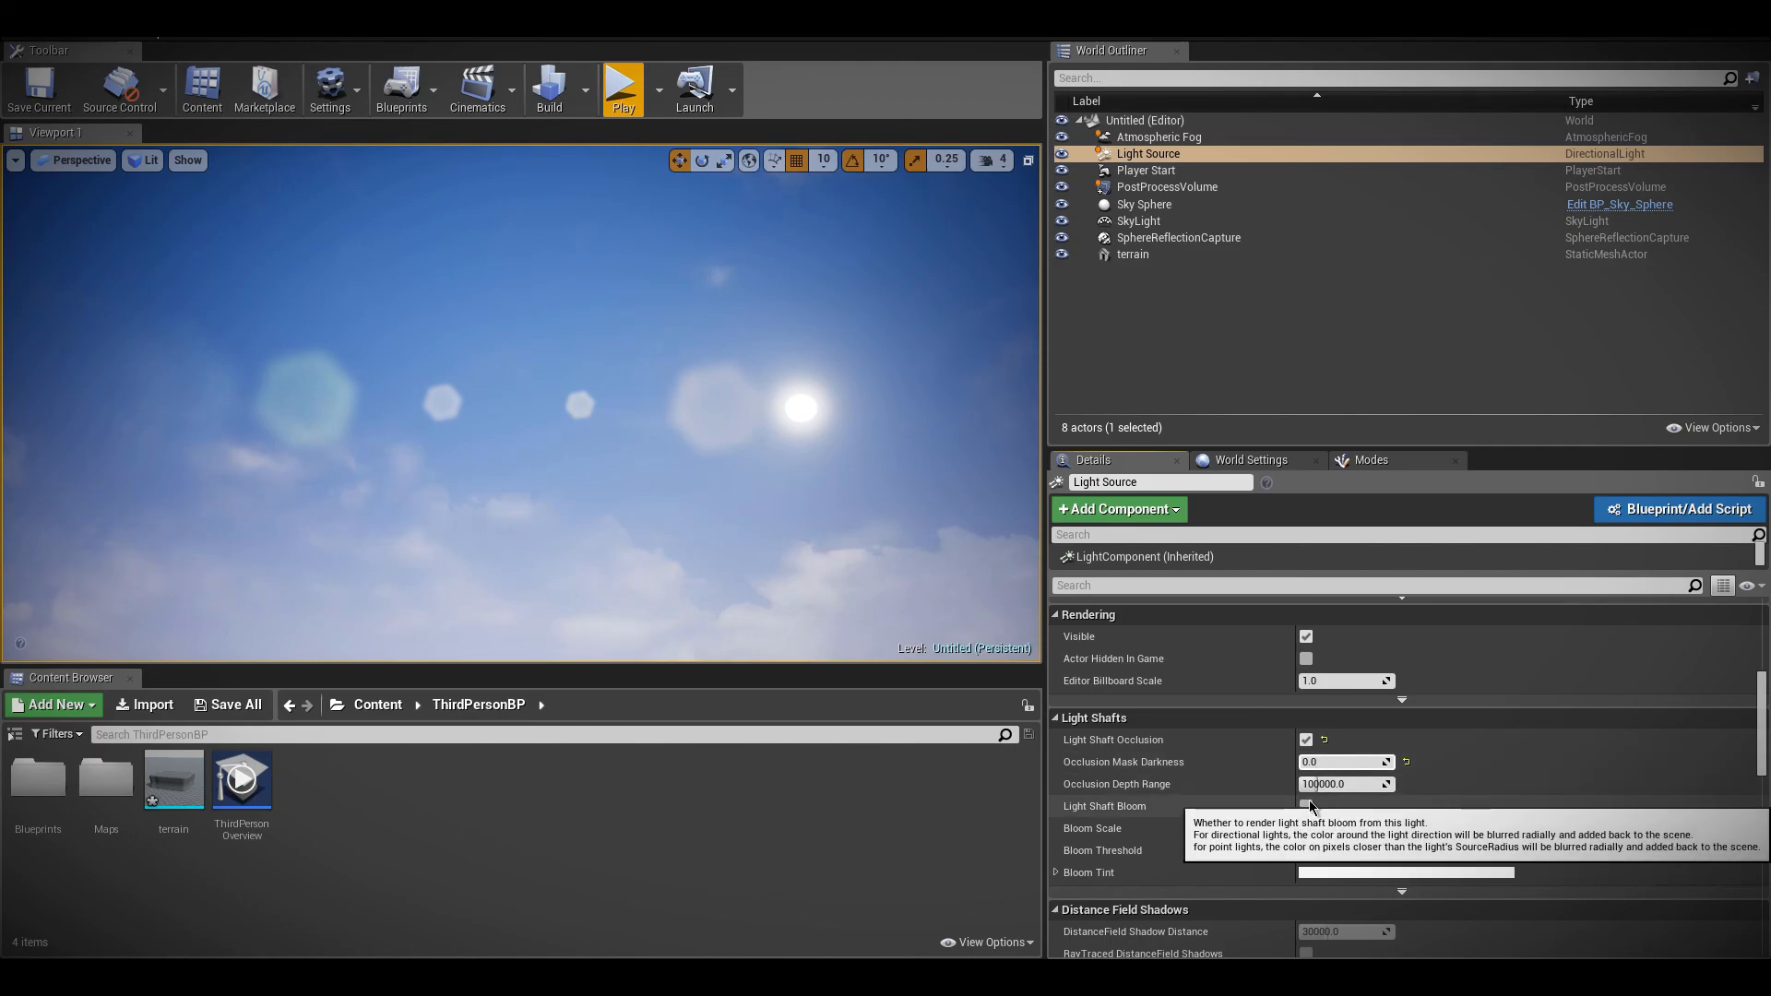
{"action": "left_click", "coordinate": [1308, 807]}
{"action": "left_click", "coordinate": [1307, 806]}
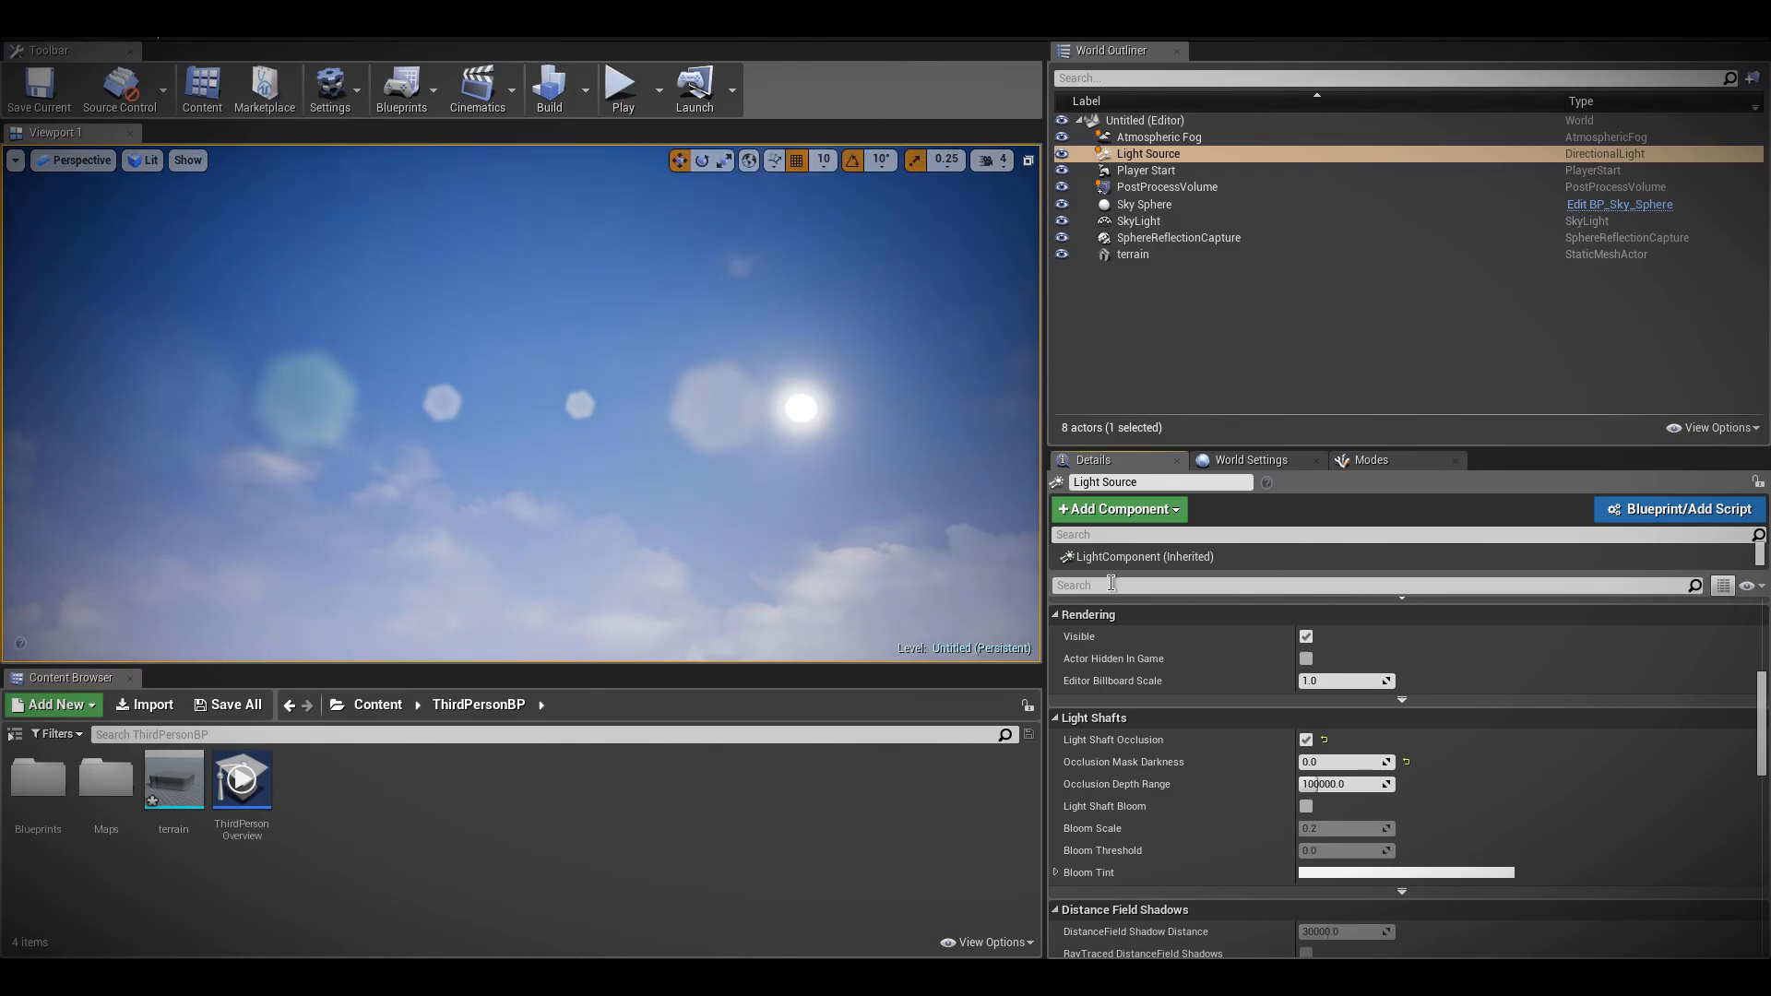
Enable Light Shaft Bloom on the Light Source and set its Bloom Scale to 0.01
{"action": "left_click", "coordinate": [1306, 807]}
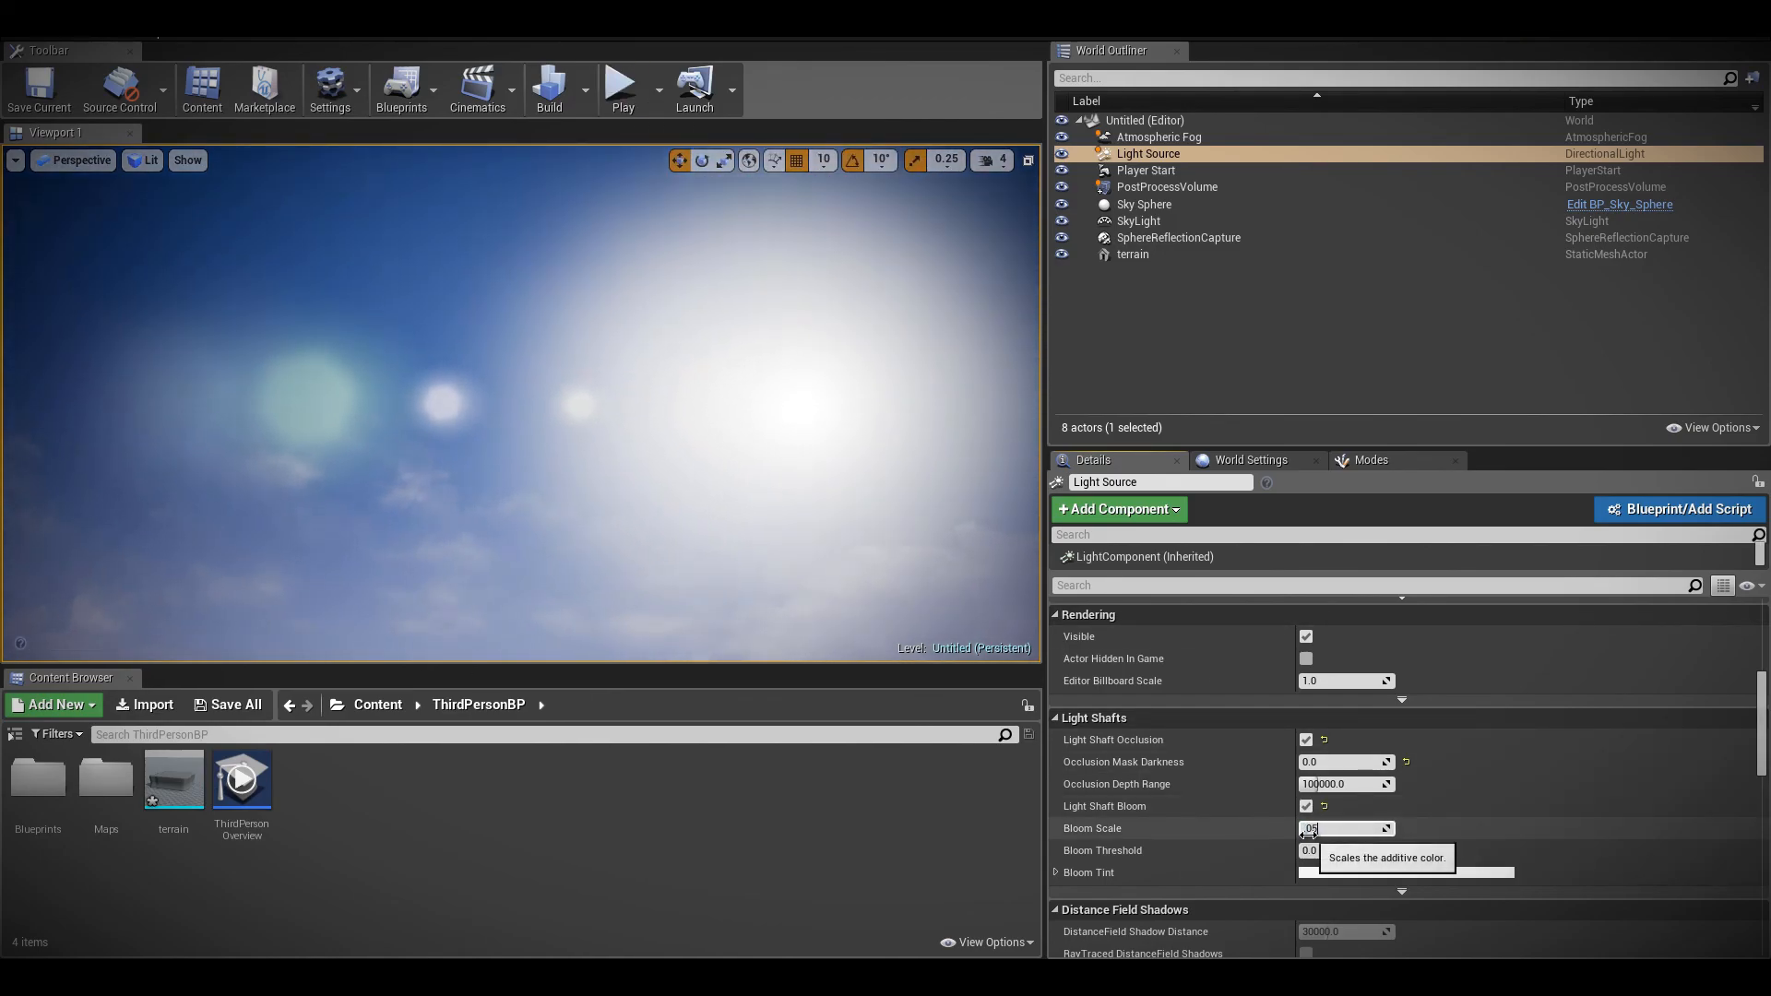
{"action": "key", "text": "Return"}
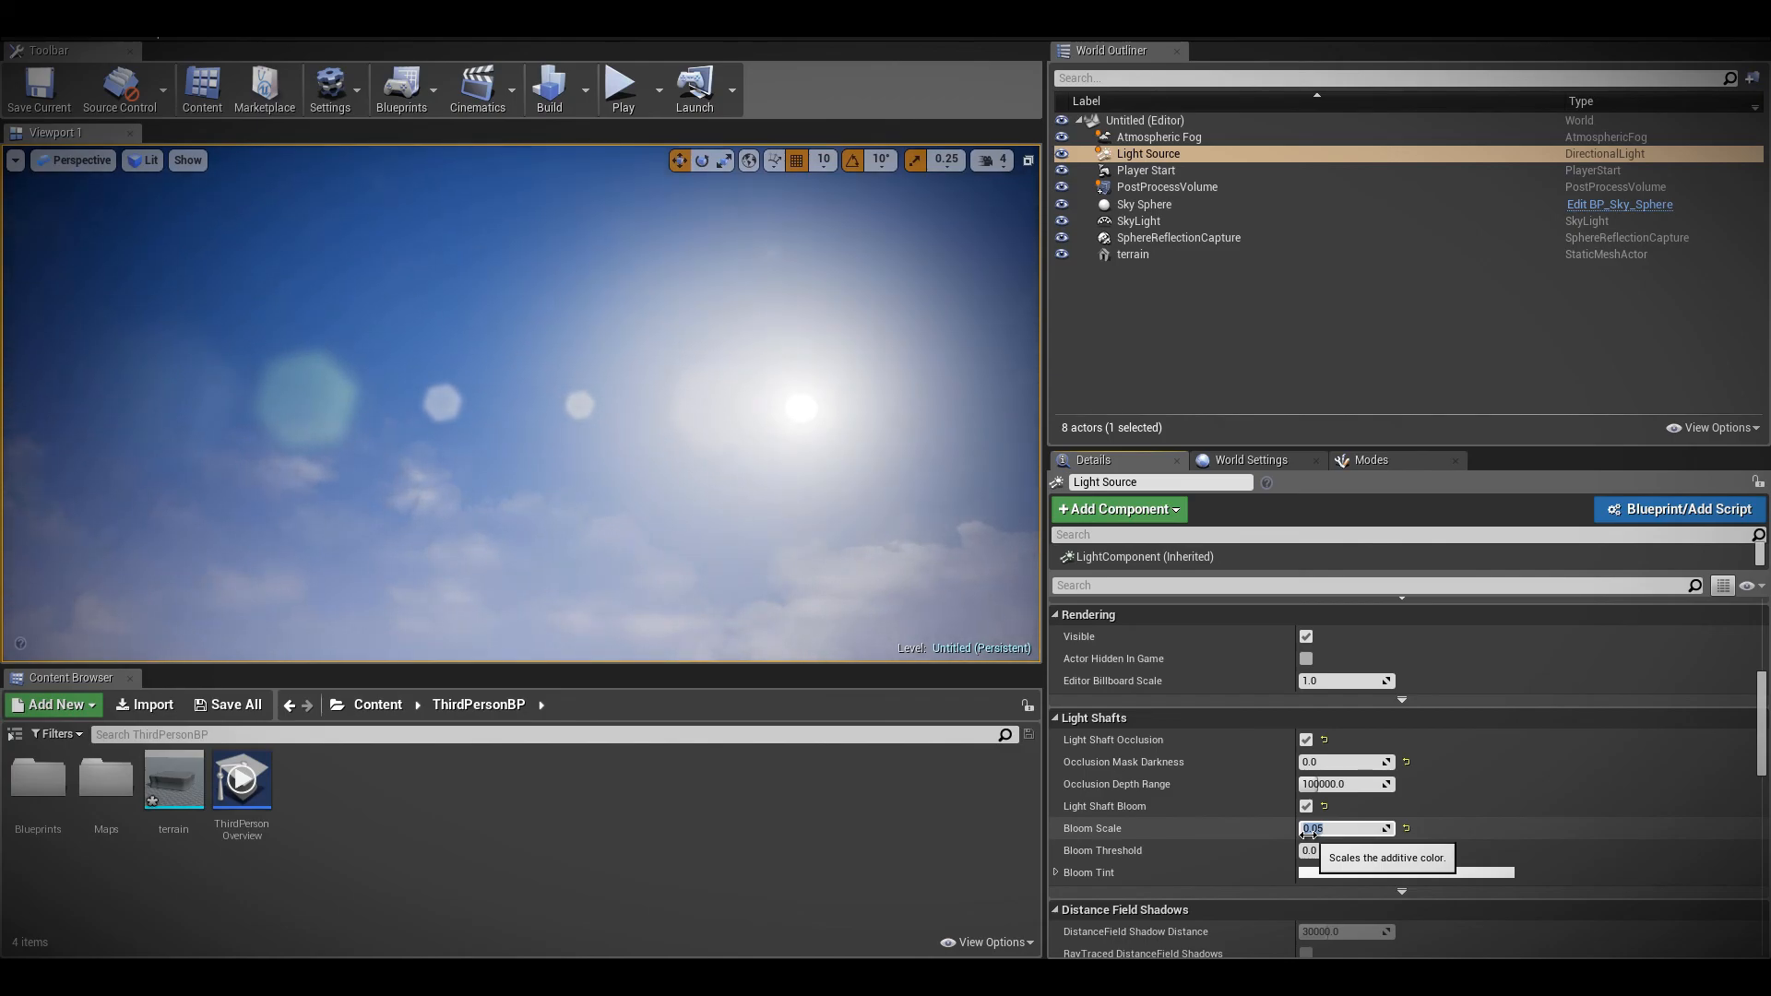
{"action": "type", "text": ".01"}
{"action": "key", "text": "Return"}
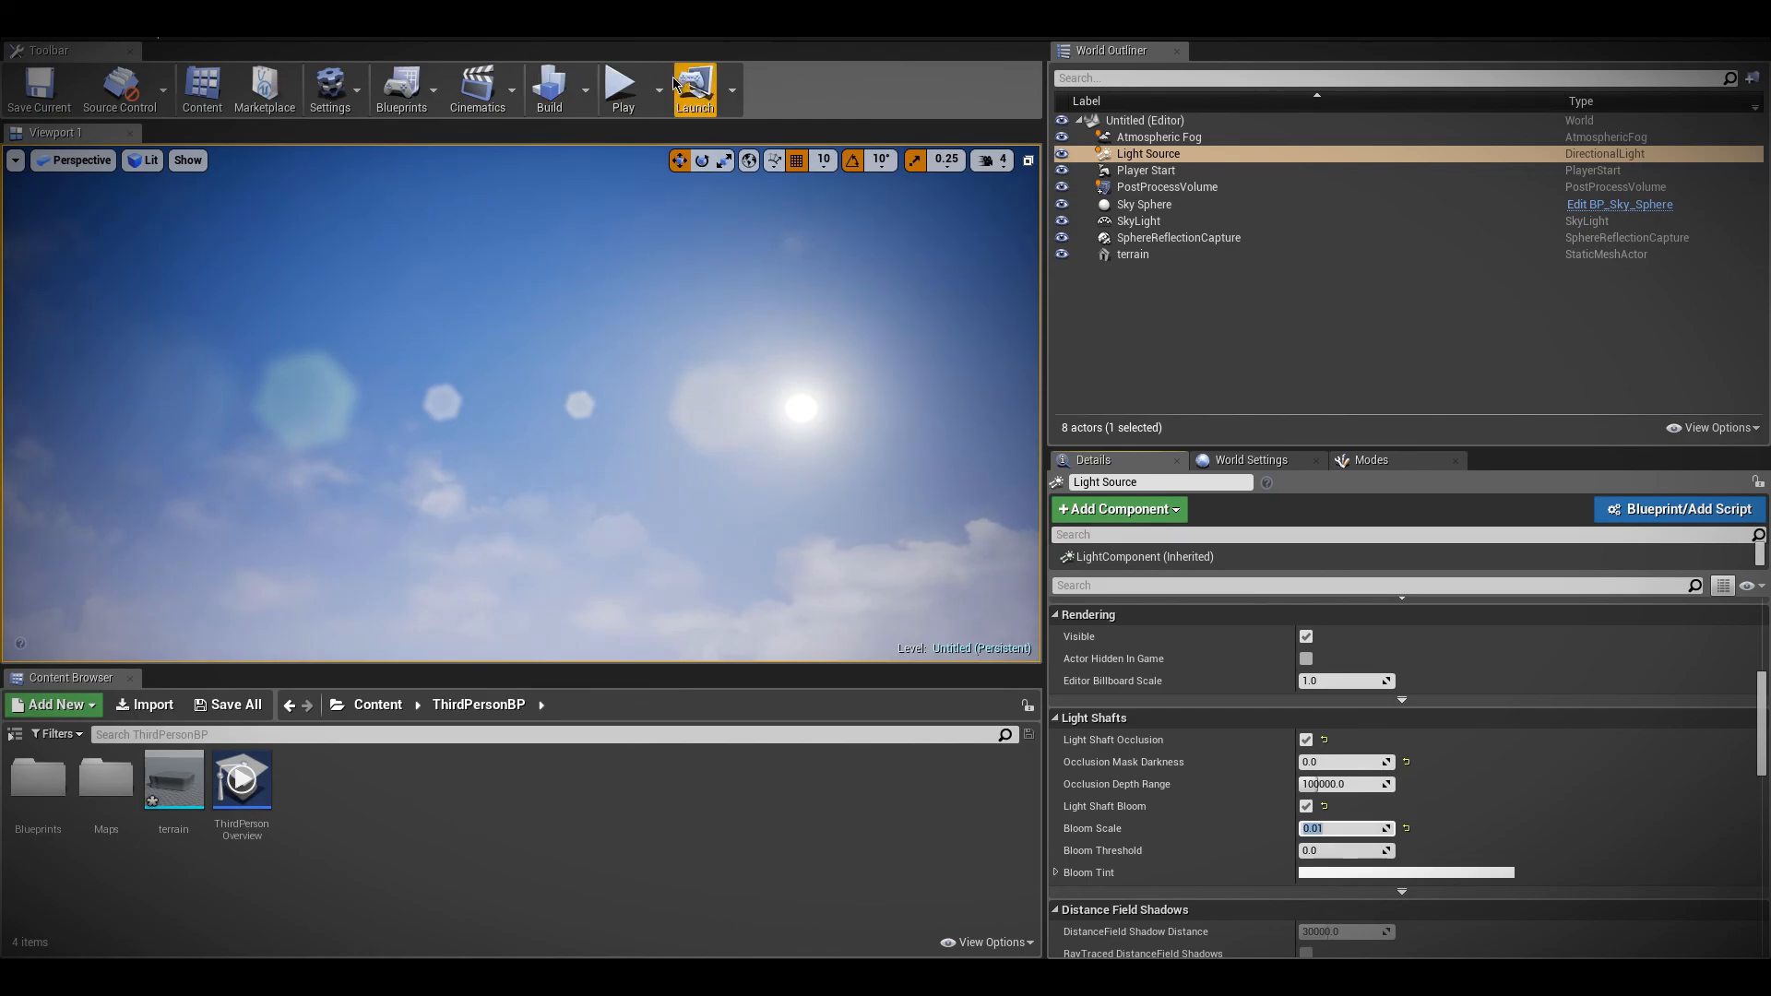
Play-test the level to examine the light shaft bloom around the character, and reselect the Light Source
{"action": "left_click", "coordinate": [621, 85]}
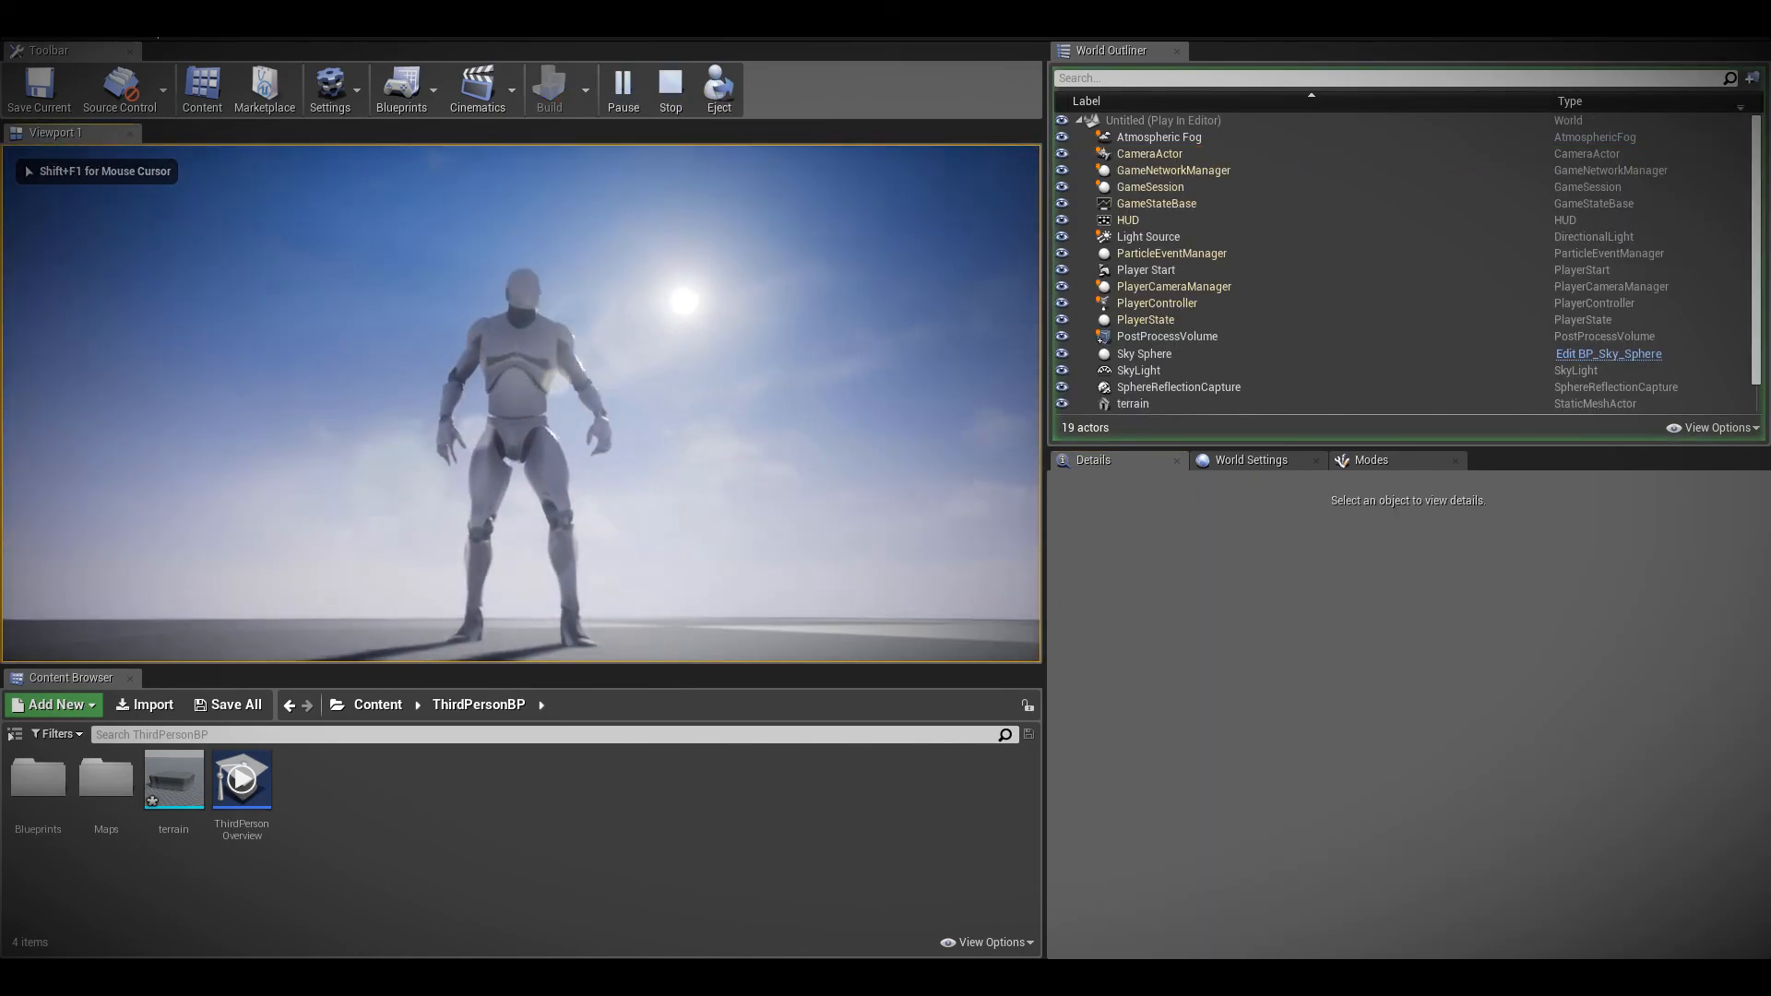
{"action": "key", "text": "Escape"}
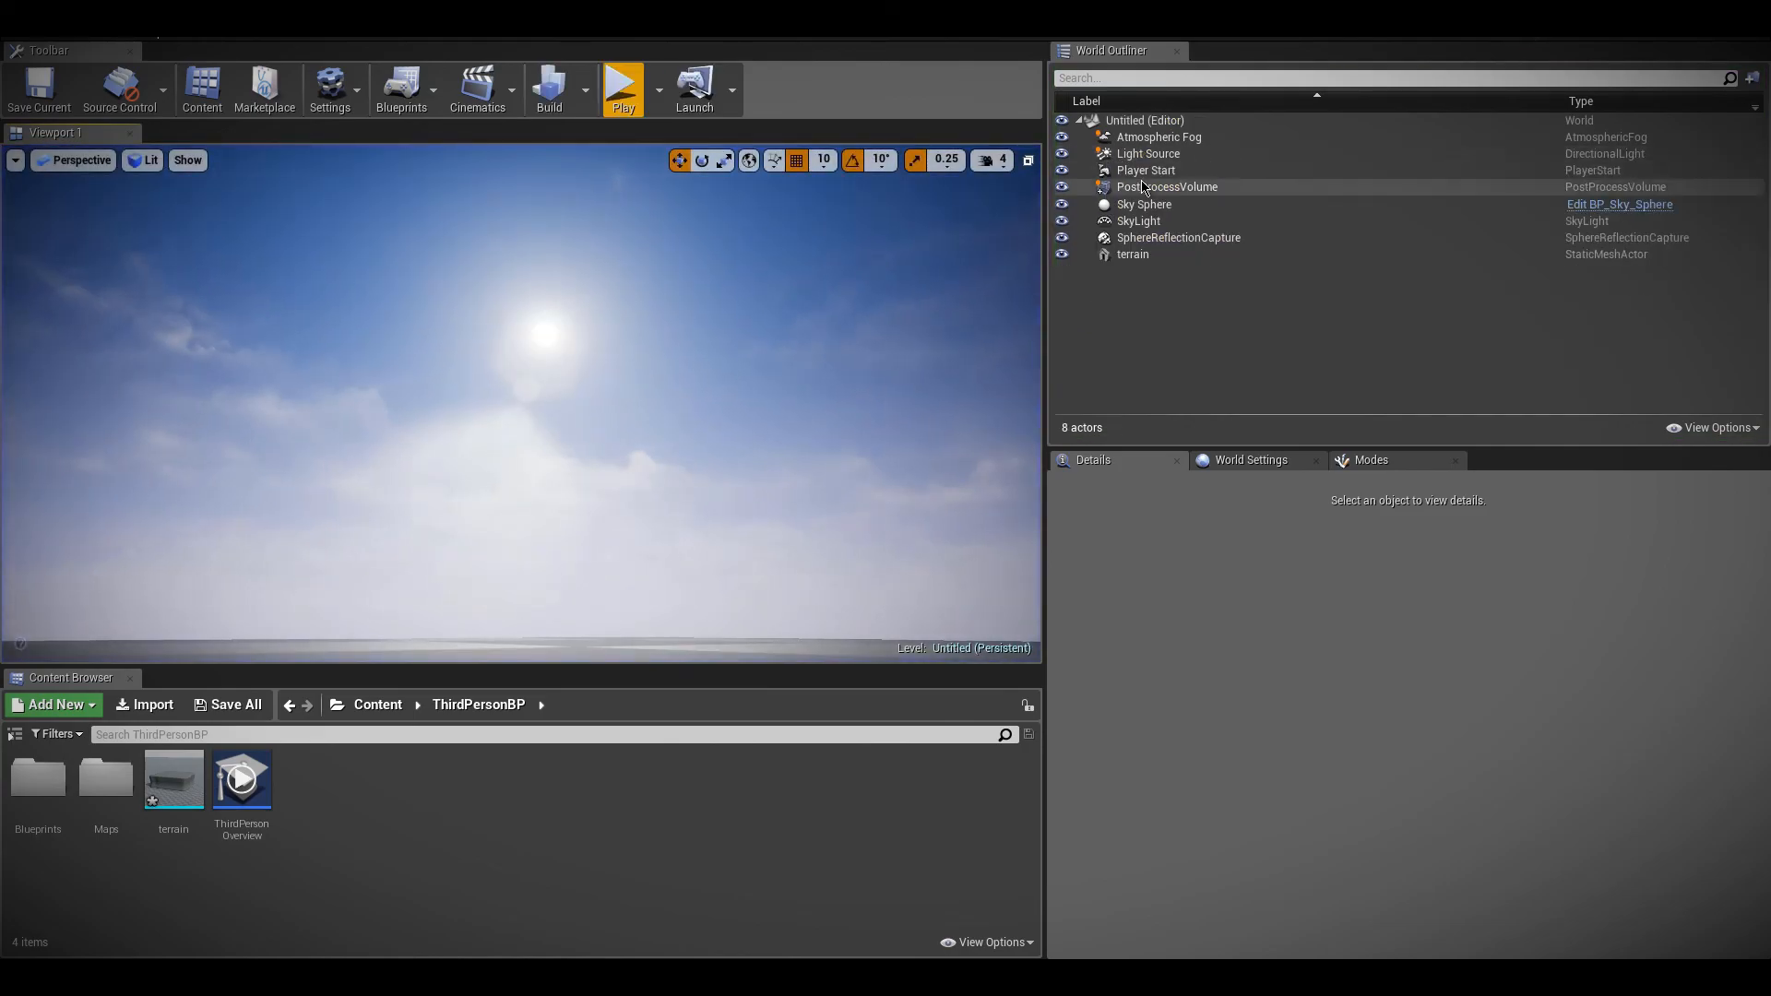
{"action": "left_click", "coordinate": [1143, 186]}
{"action": "left_click", "coordinate": [1131, 154]}
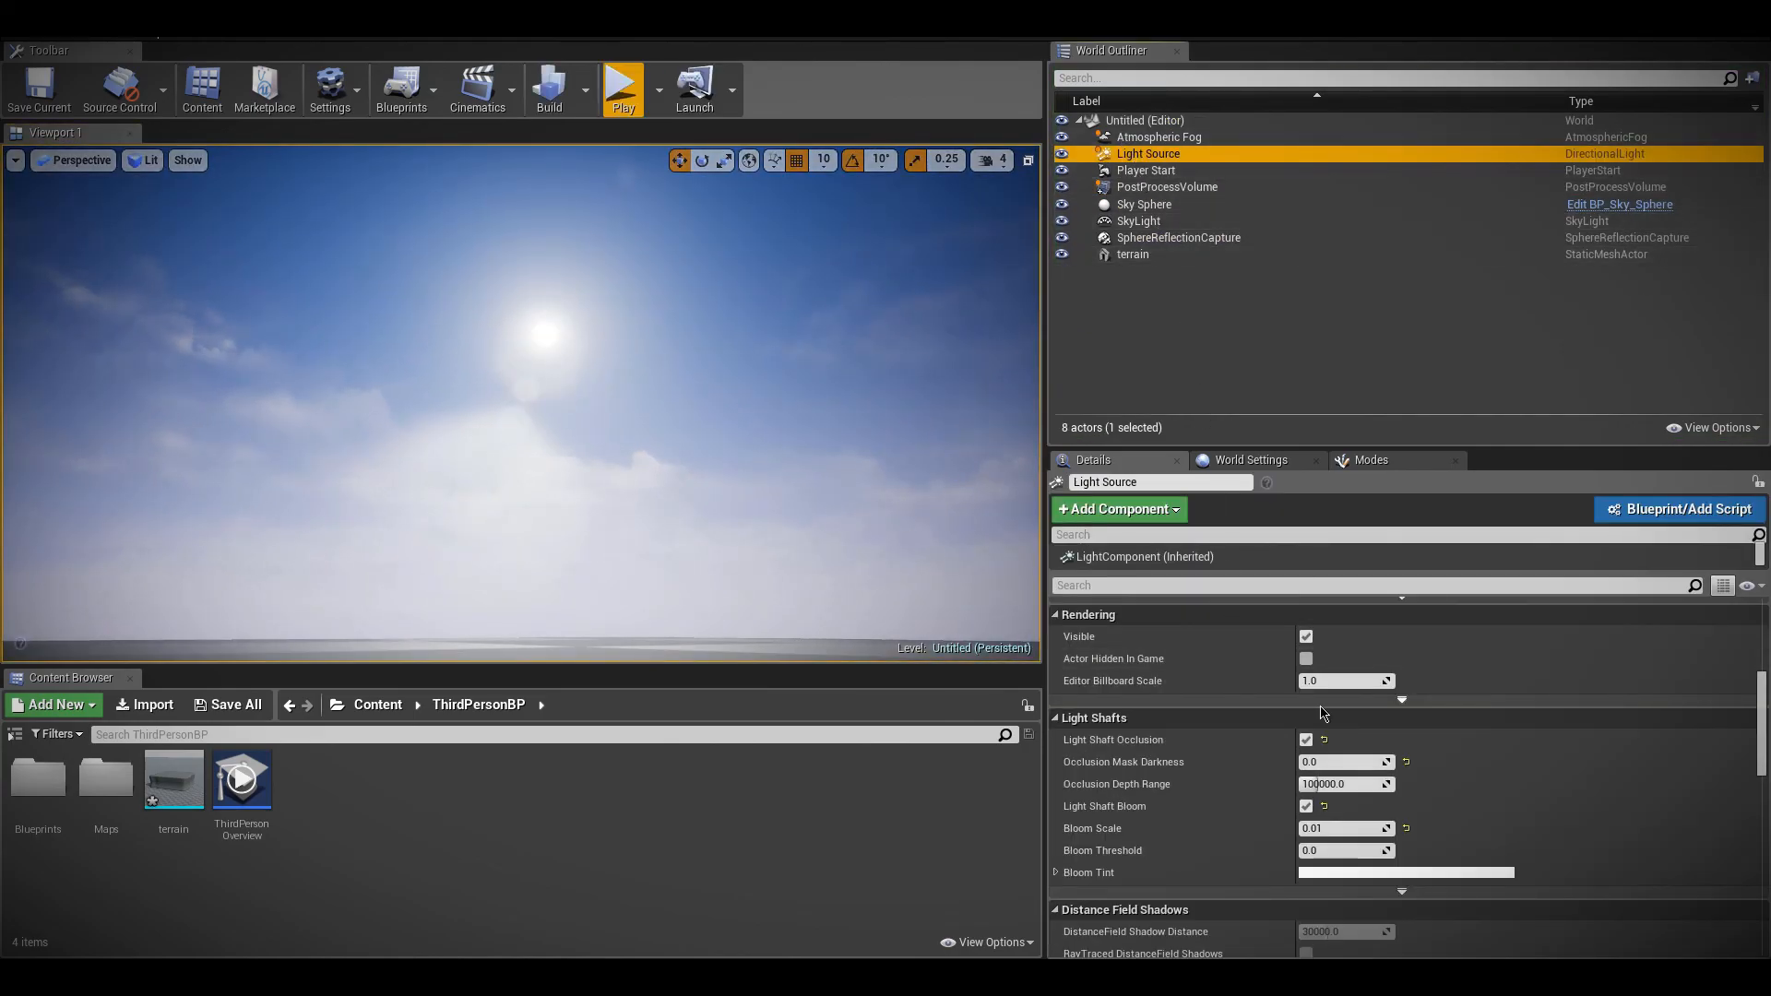
Place an Exponential Height Fog actor from the Visual Effects category on the ground in the level
{"action": "left_click", "coordinate": [1345, 469]}
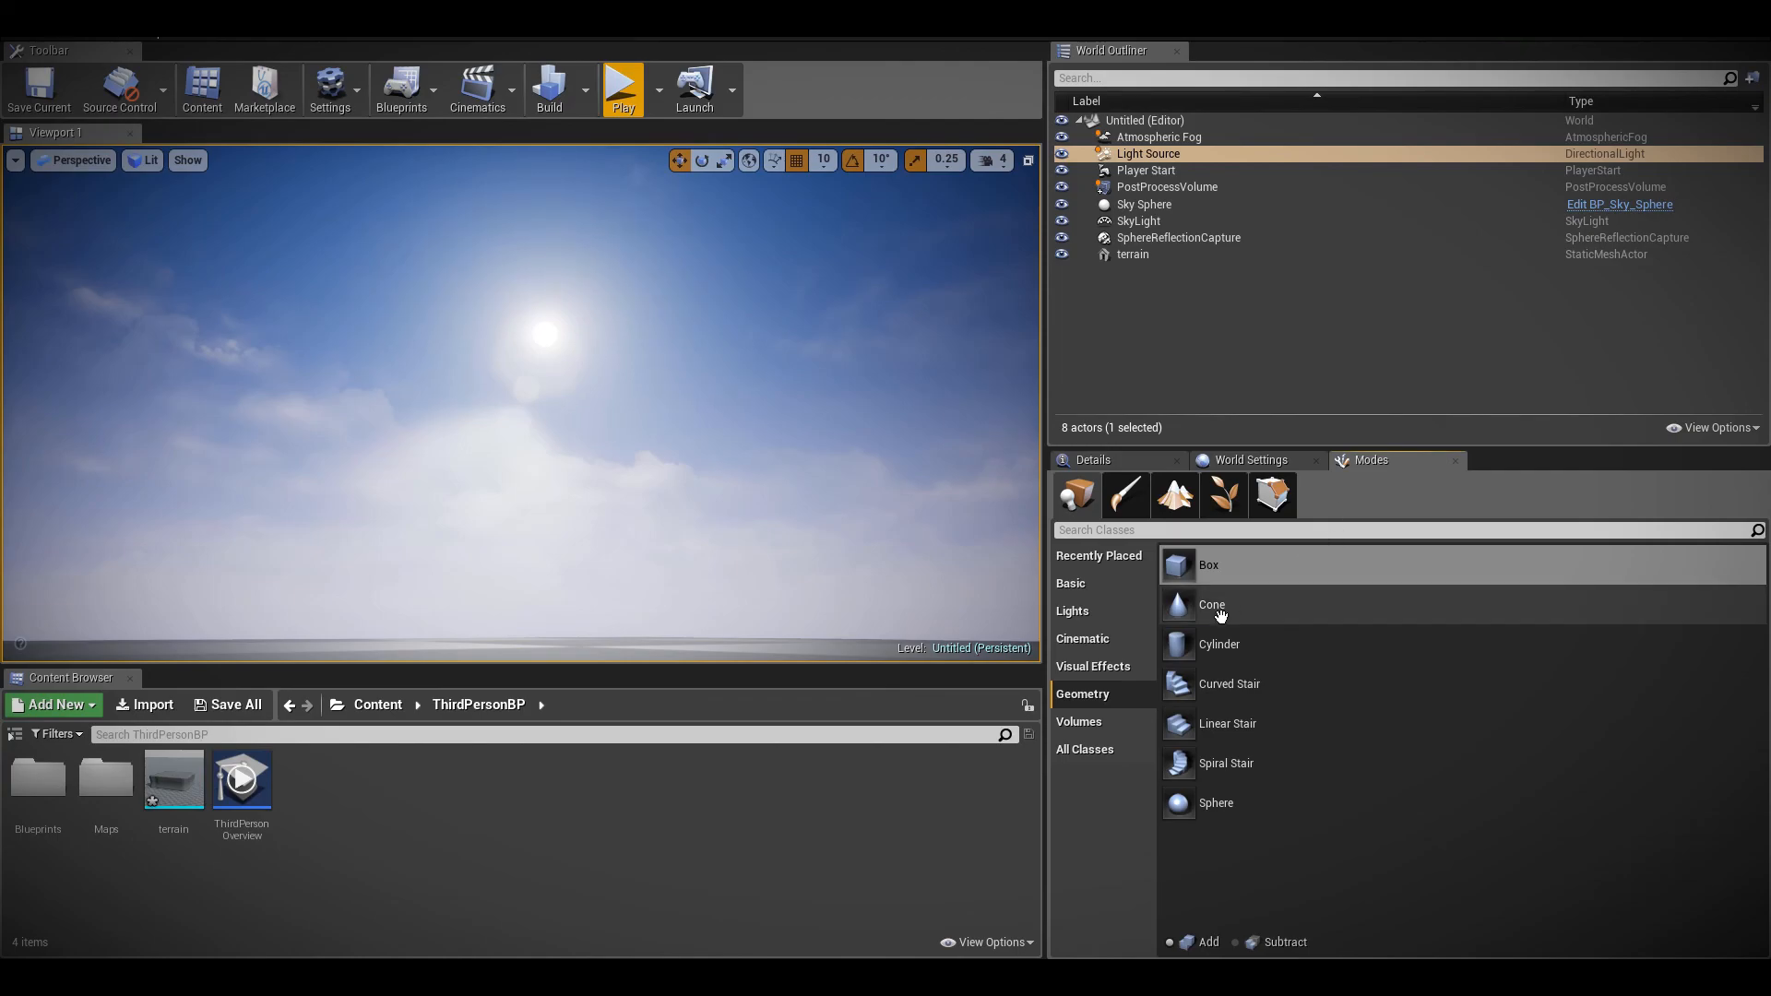
{"action": "left_click", "coordinate": [1090, 664]}
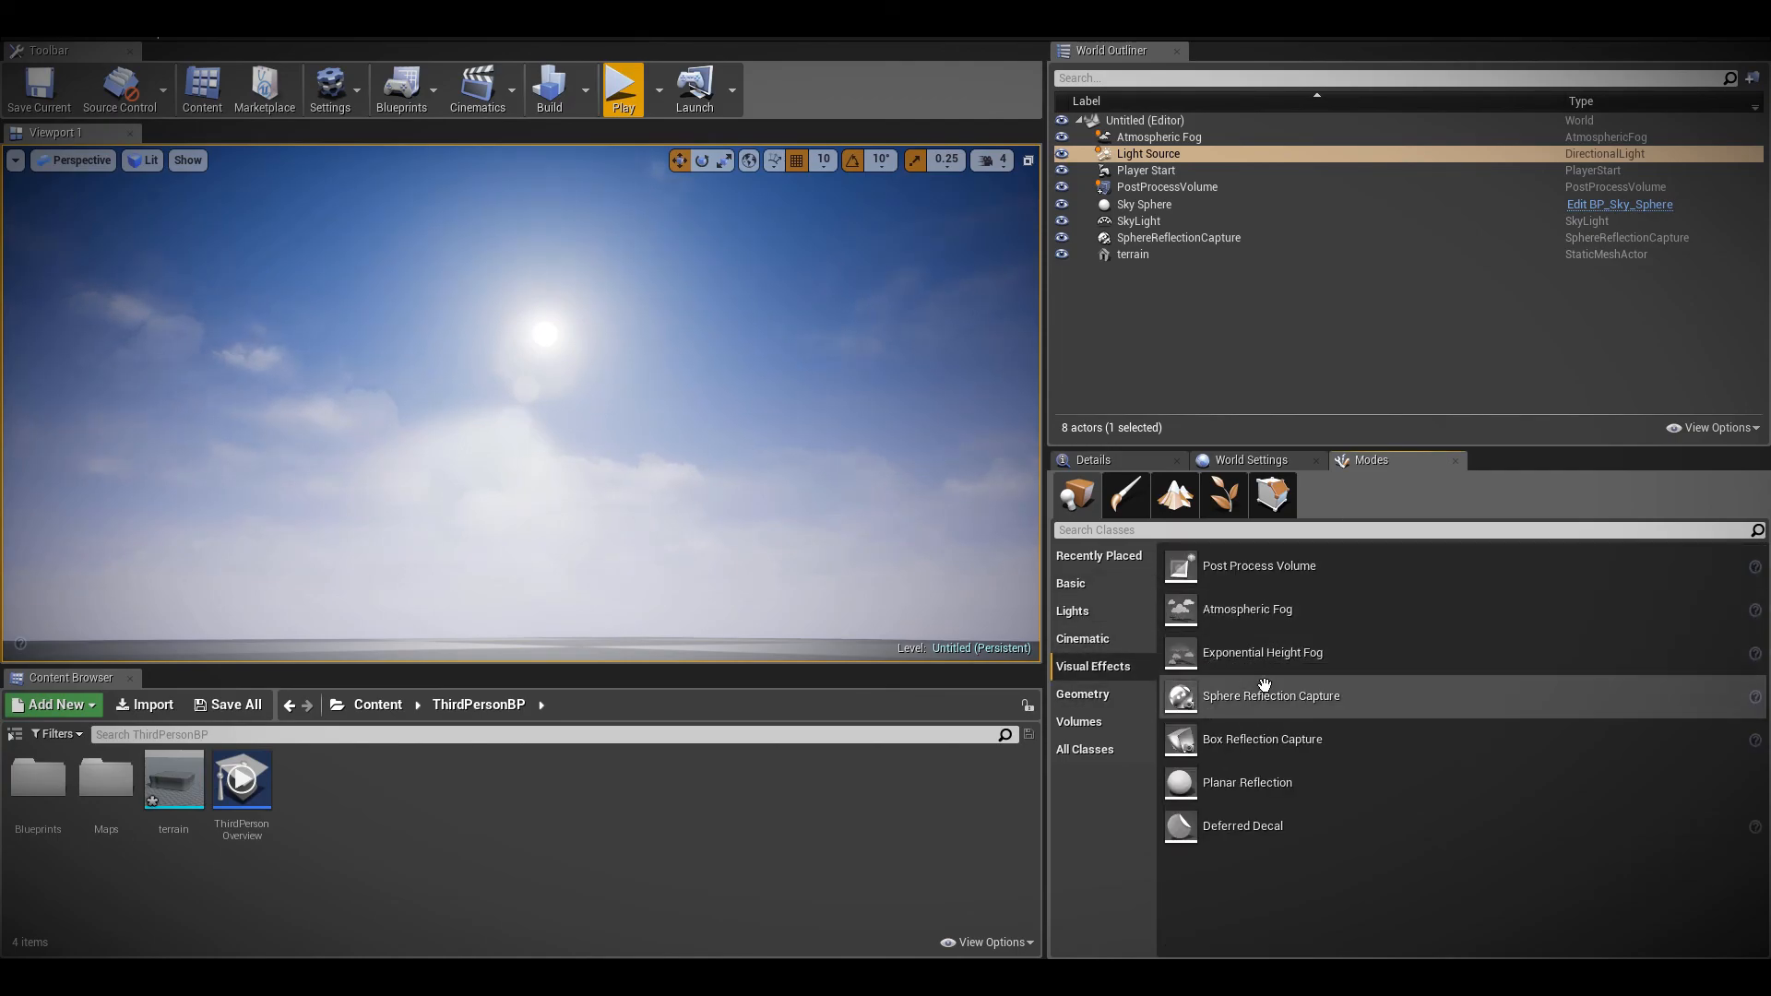
{"action": "left_click", "coordinate": [1218, 666]}
{"action": "left_click_drag", "start_coordinate": [1218, 666], "coordinate": [645, 587]}
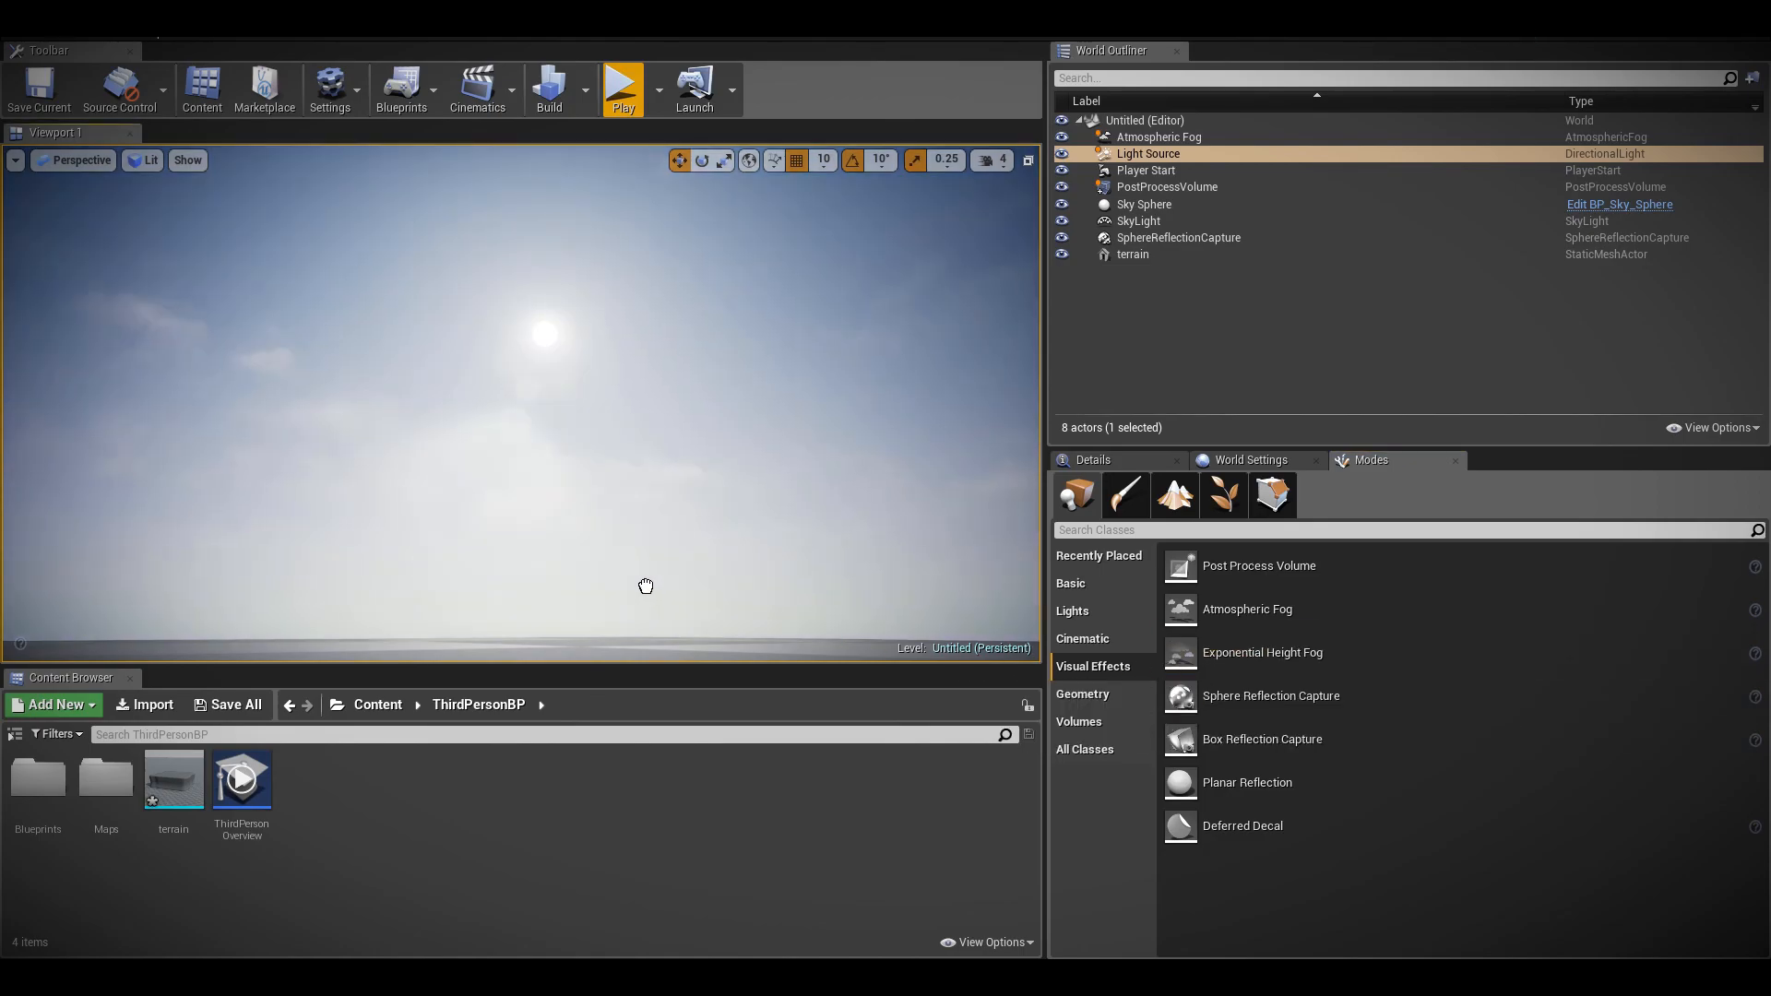
{"action": "left_click_drag", "start_coordinate": [569, 650], "coordinate": [568, 650]}
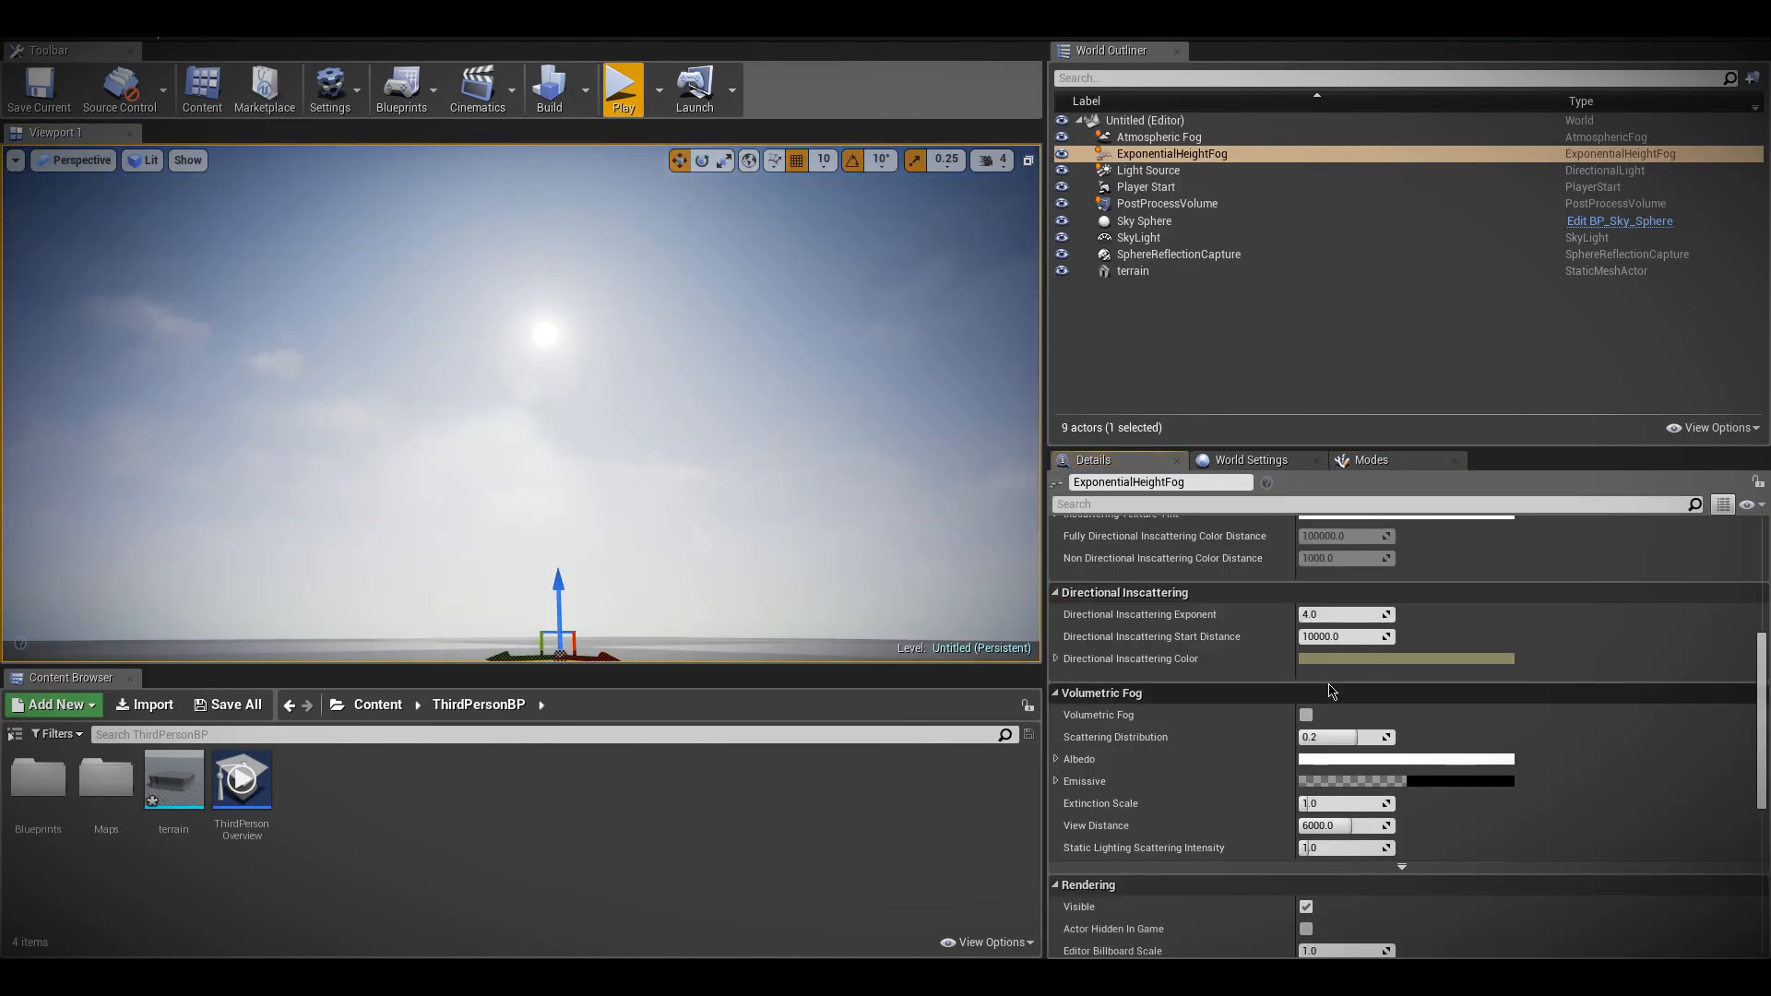
Enable Volumetric Fog on the ExponentialHeightFog with a Scattering Distribution of 0.0, and play-test the level
{"action": "scroll", "coordinate": [1329, 665], "scroll_direction": "up", "scroll_amount": 6}
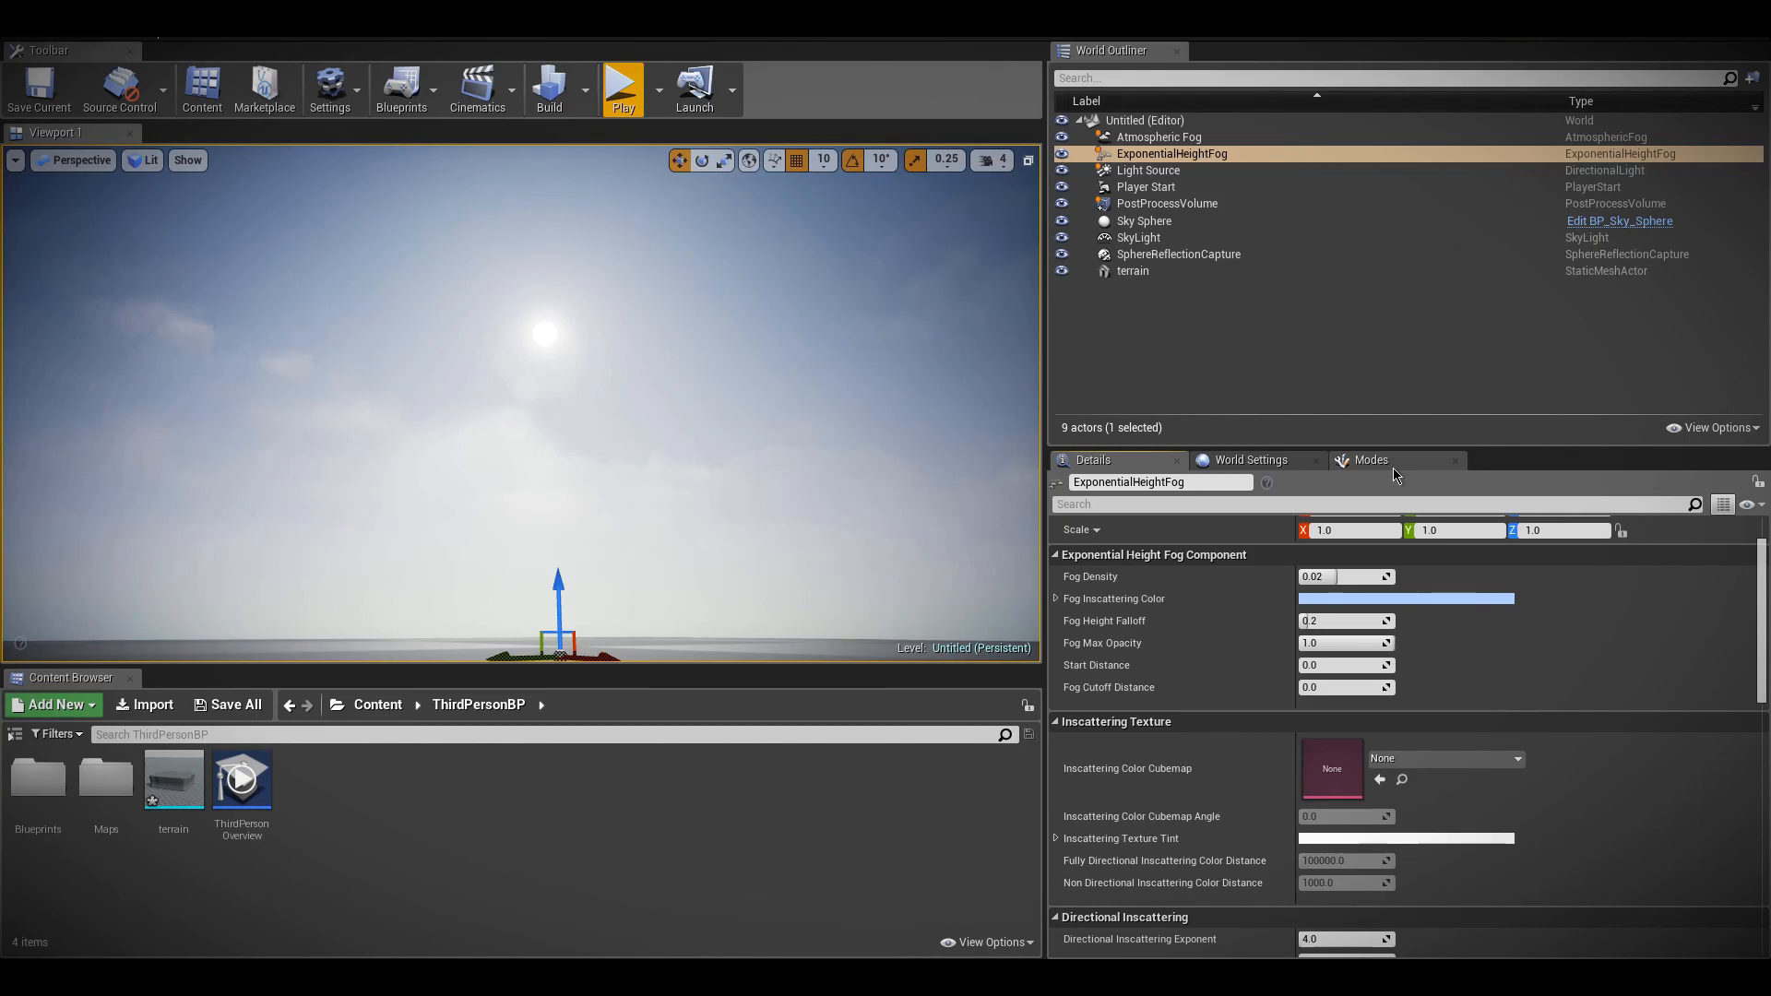
{"action": "left_click", "coordinate": [1392, 463]}
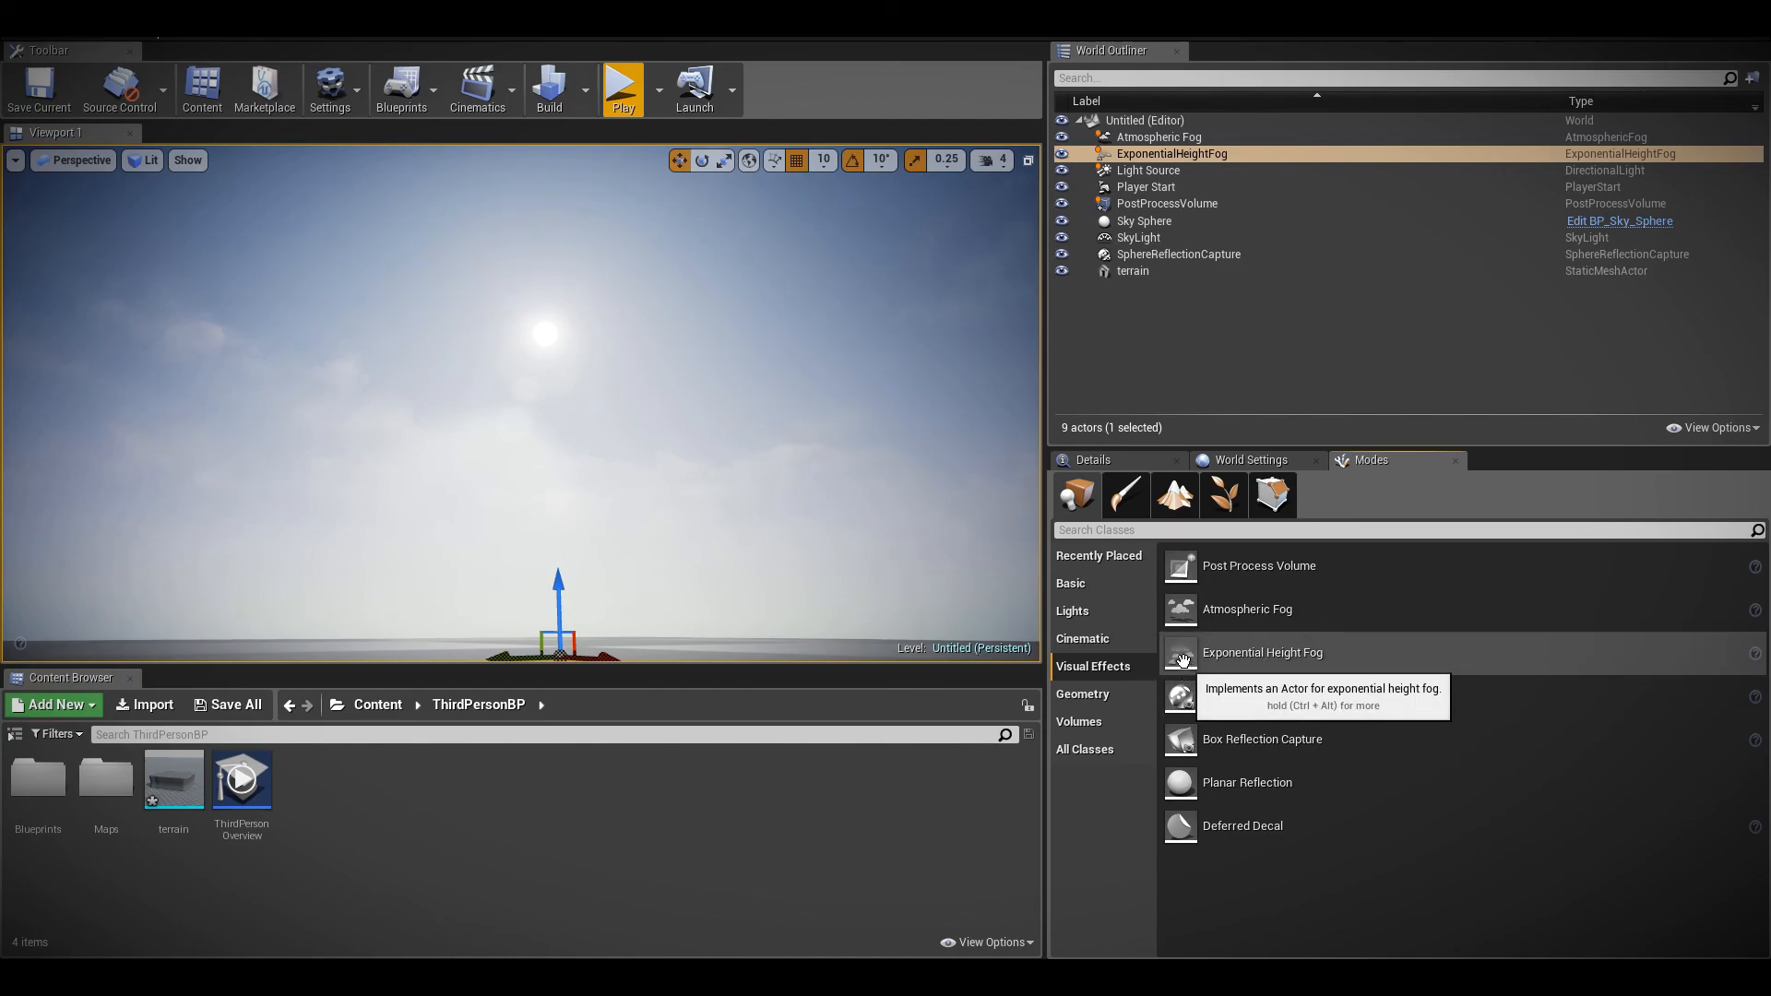
{"action": "left_click", "coordinate": [1089, 460]}
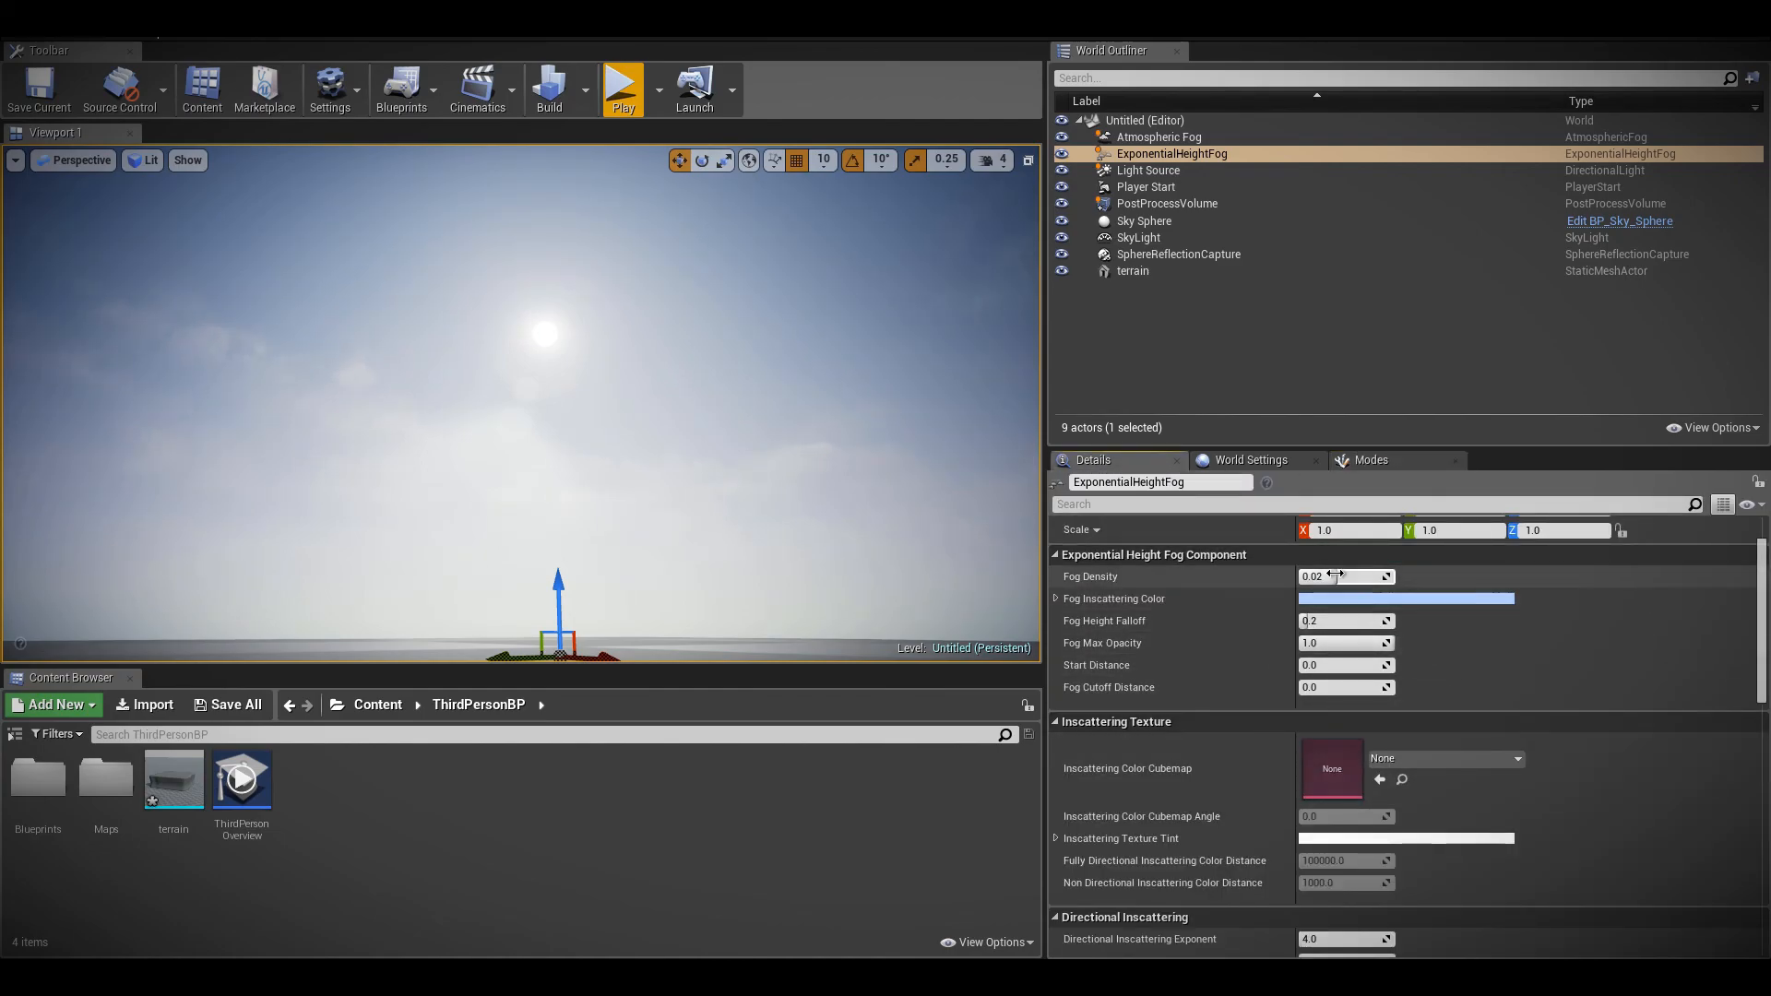
{"action": "scroll", "coordinate": [1374, 701], "scroll_direction": "down", "scroll_amount": 3}
{"action": "scroll", "coordinate": [1375, 708], "scroll_direction": "down", "scroll_amount": 2}
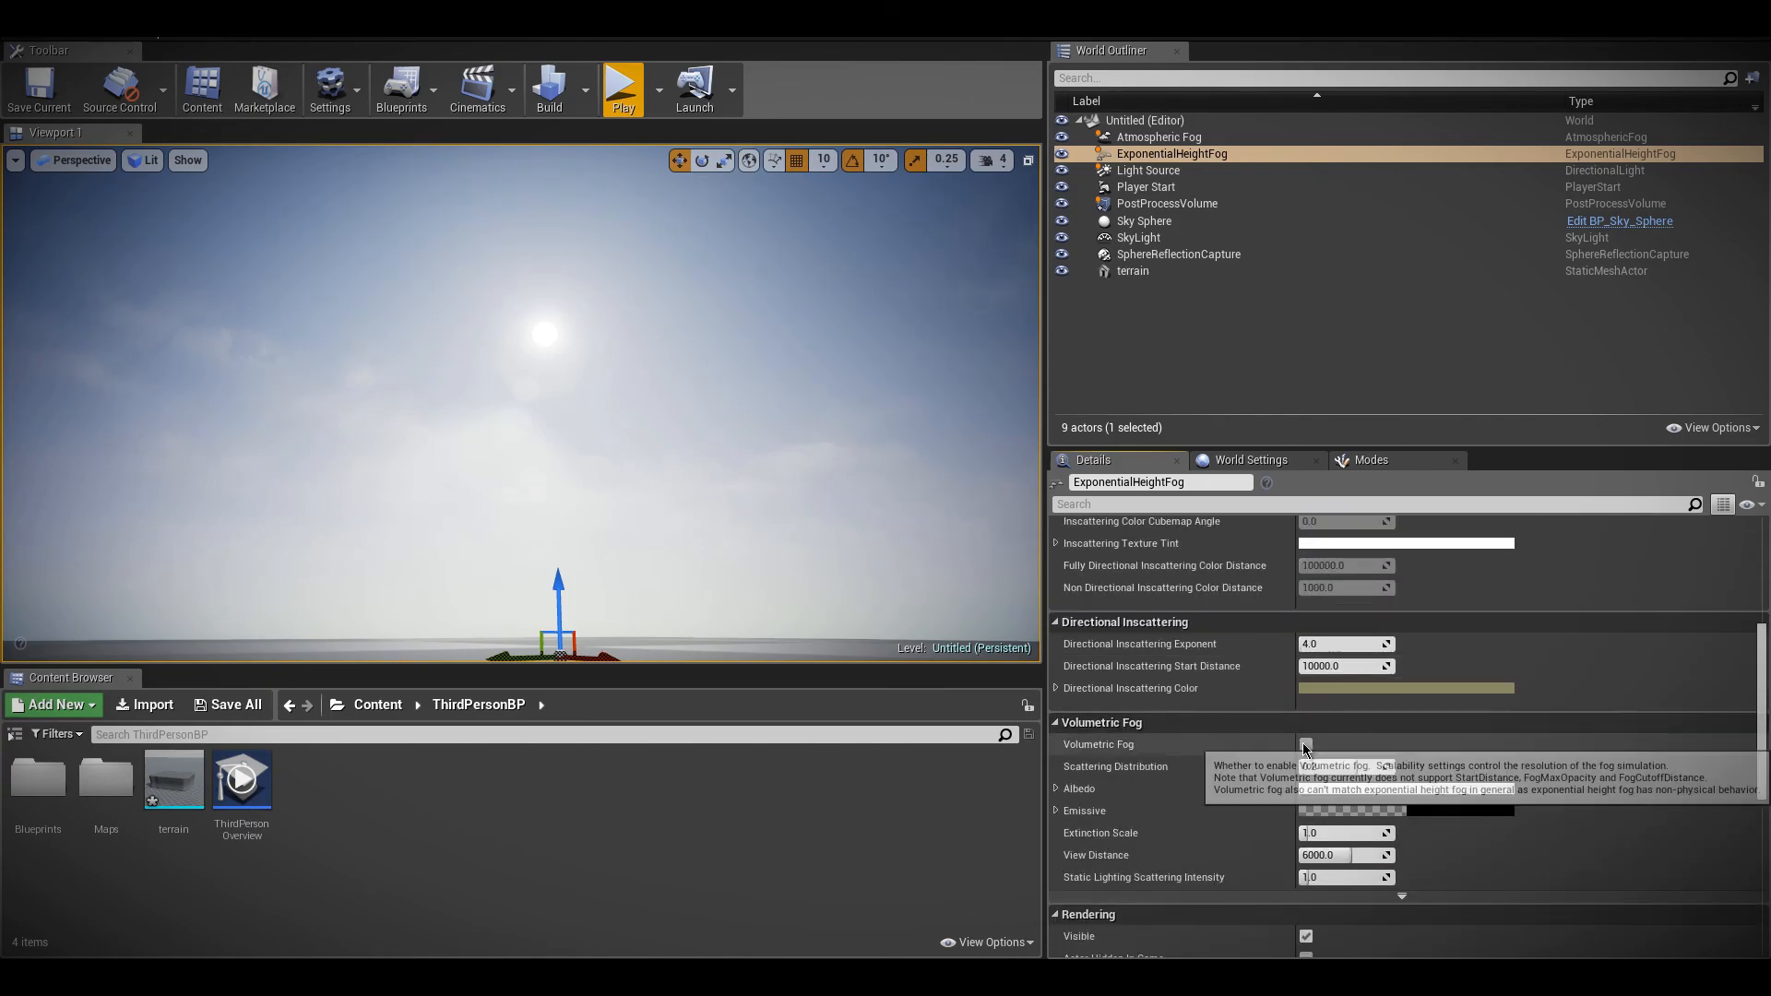
{"action": "left_click", "coordinate": [1306, 744]}
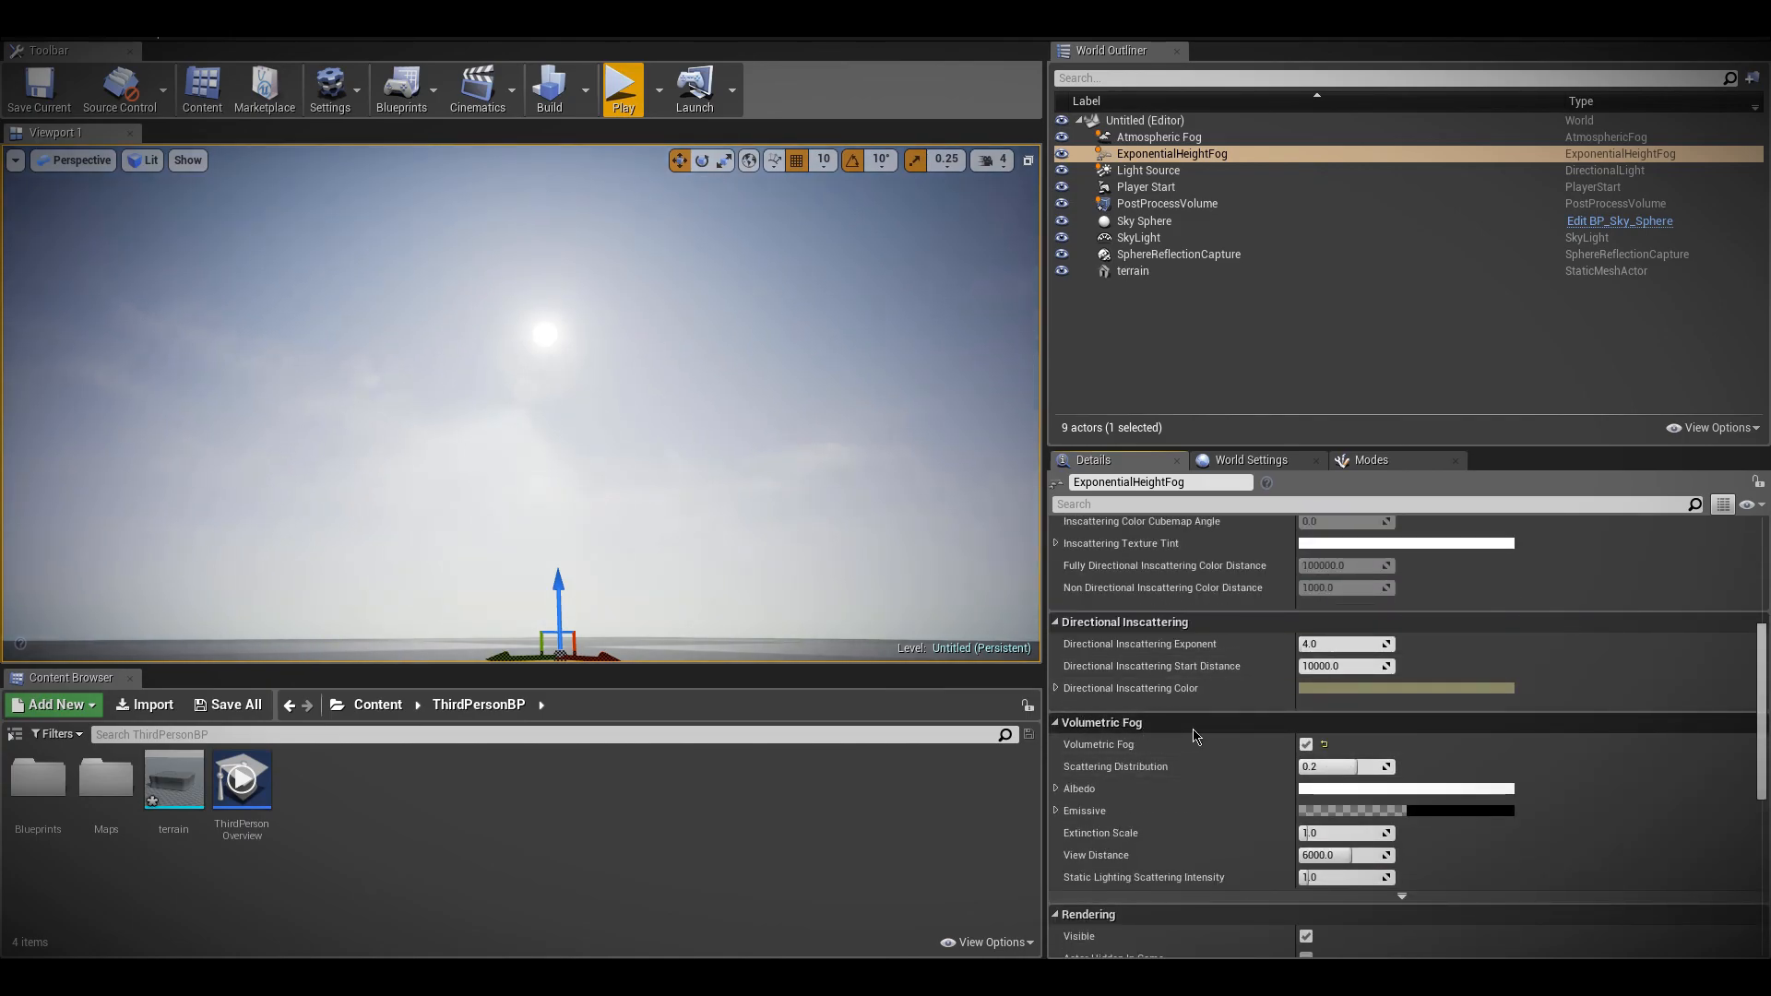
{"action": "left_click", "coordinate": [1303, 768]}
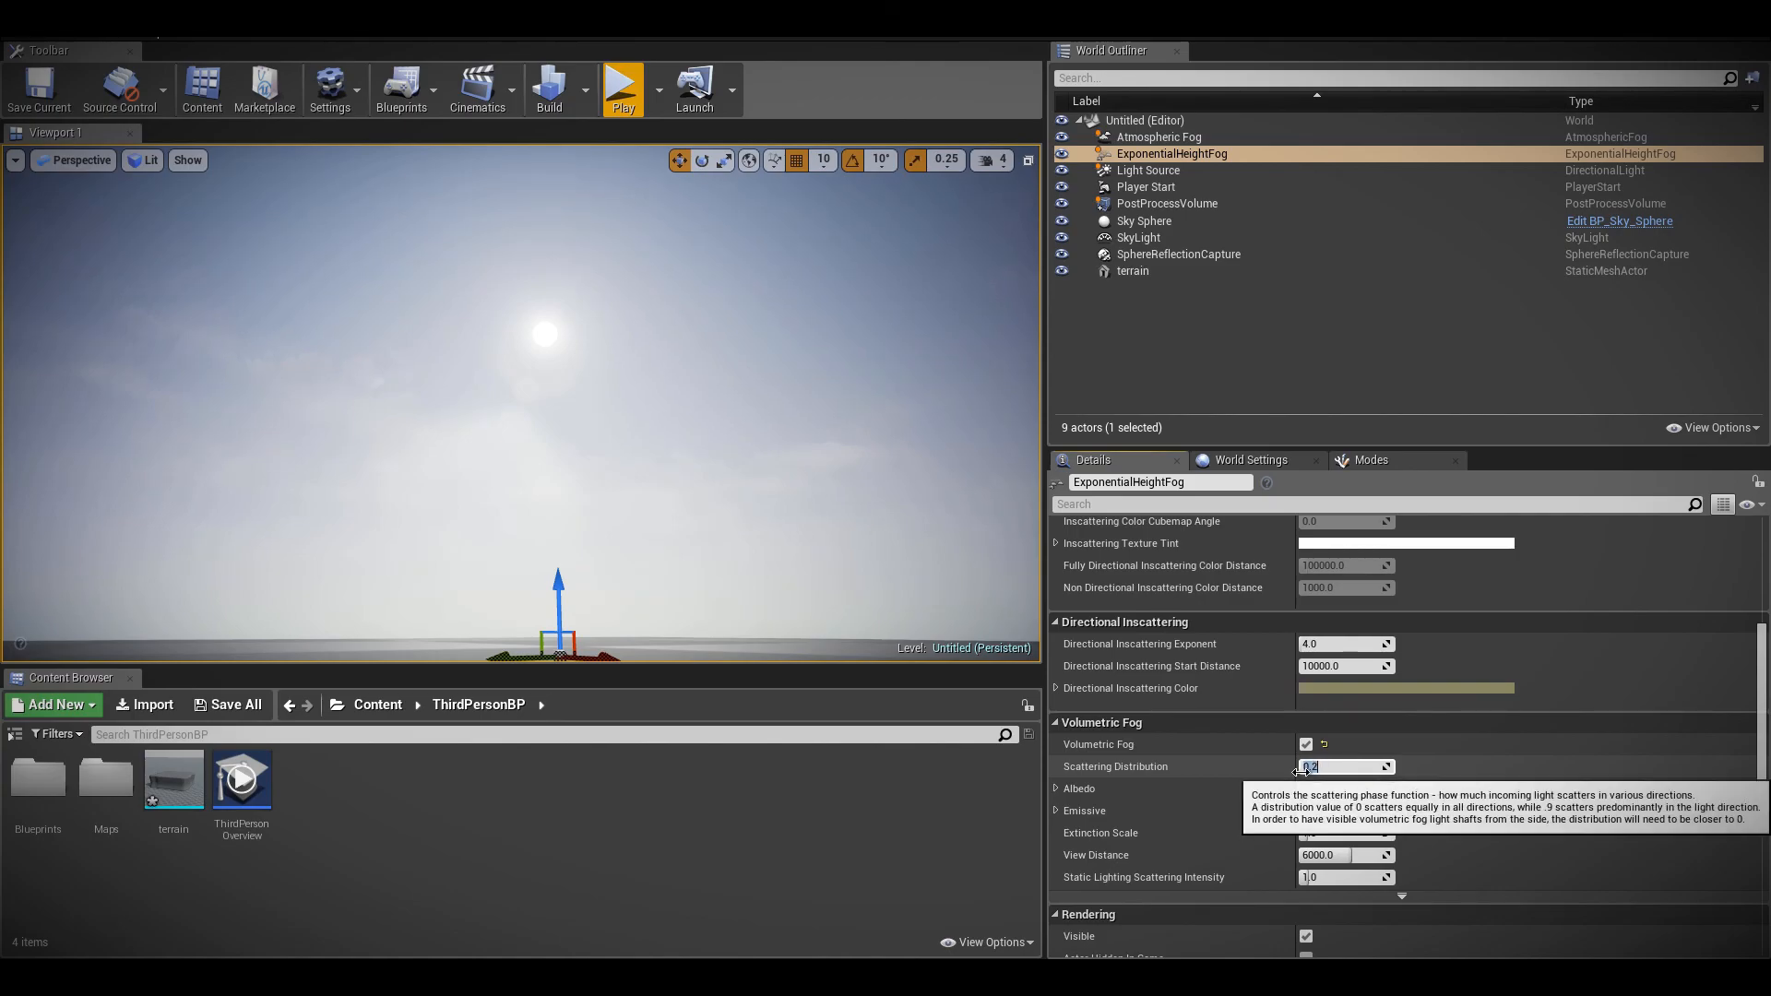
{"action": "type", "text": "0"}
{"action": "left_click", "coordinate": [623, 89]}
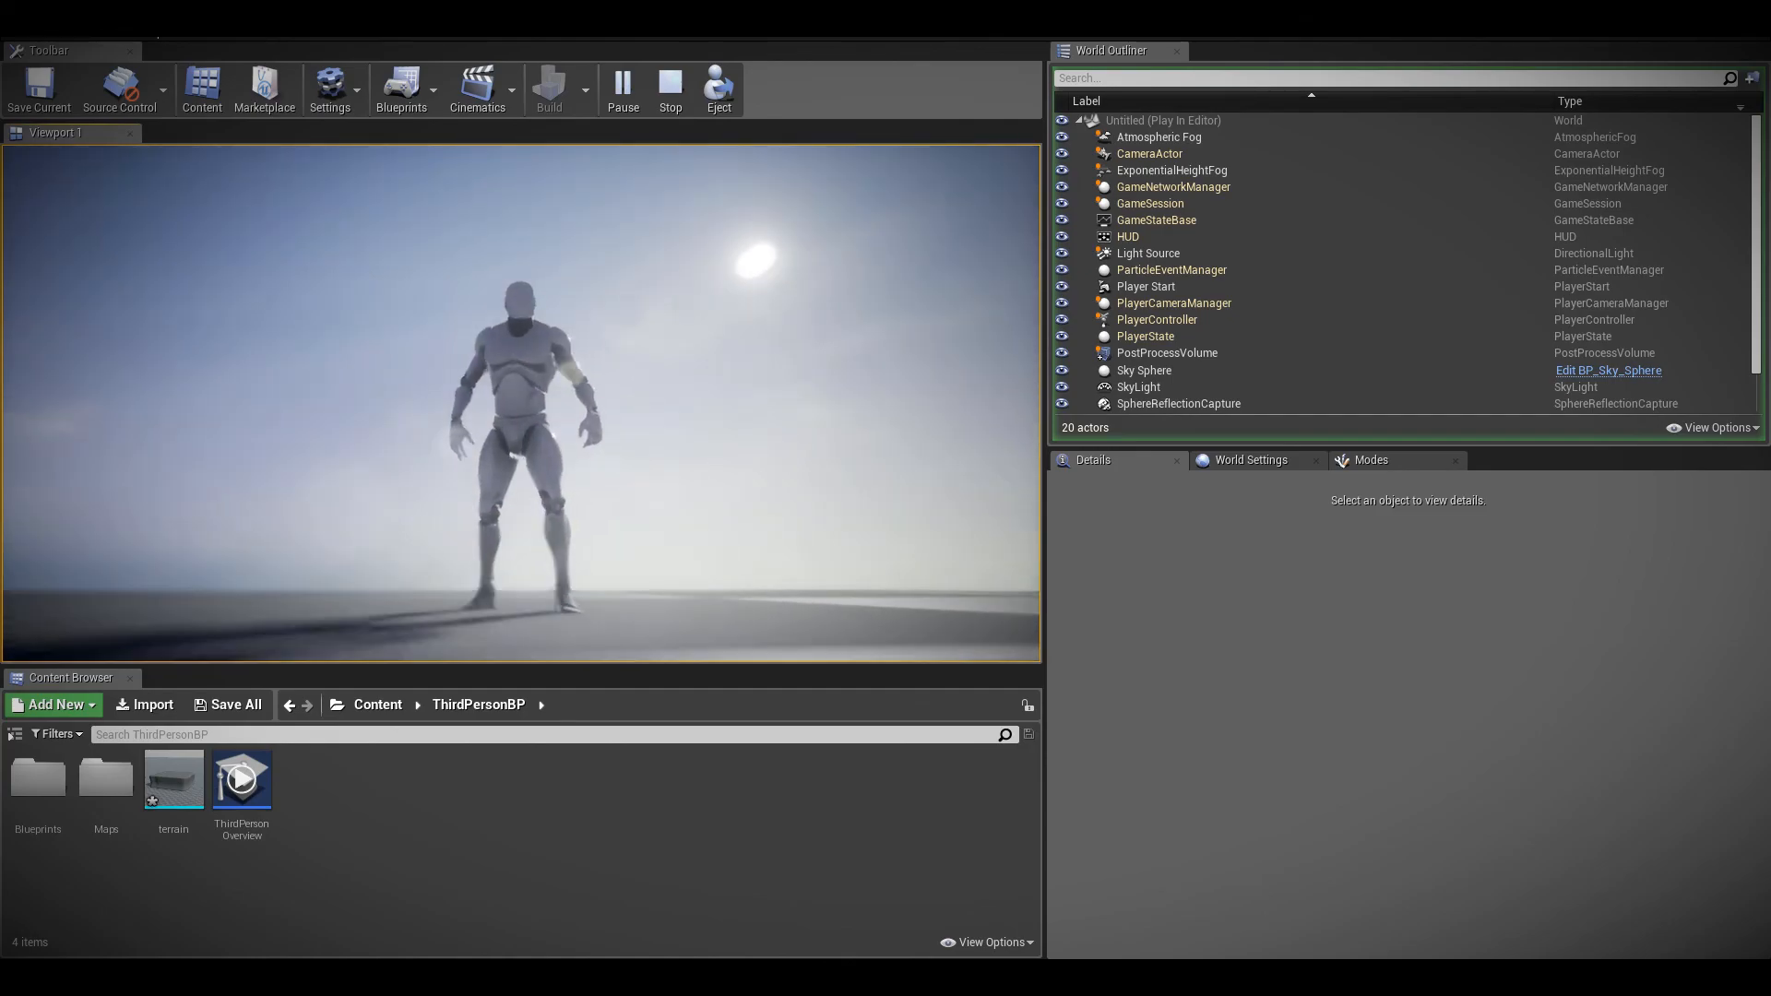
{"action": "key", "text": "Escape"}
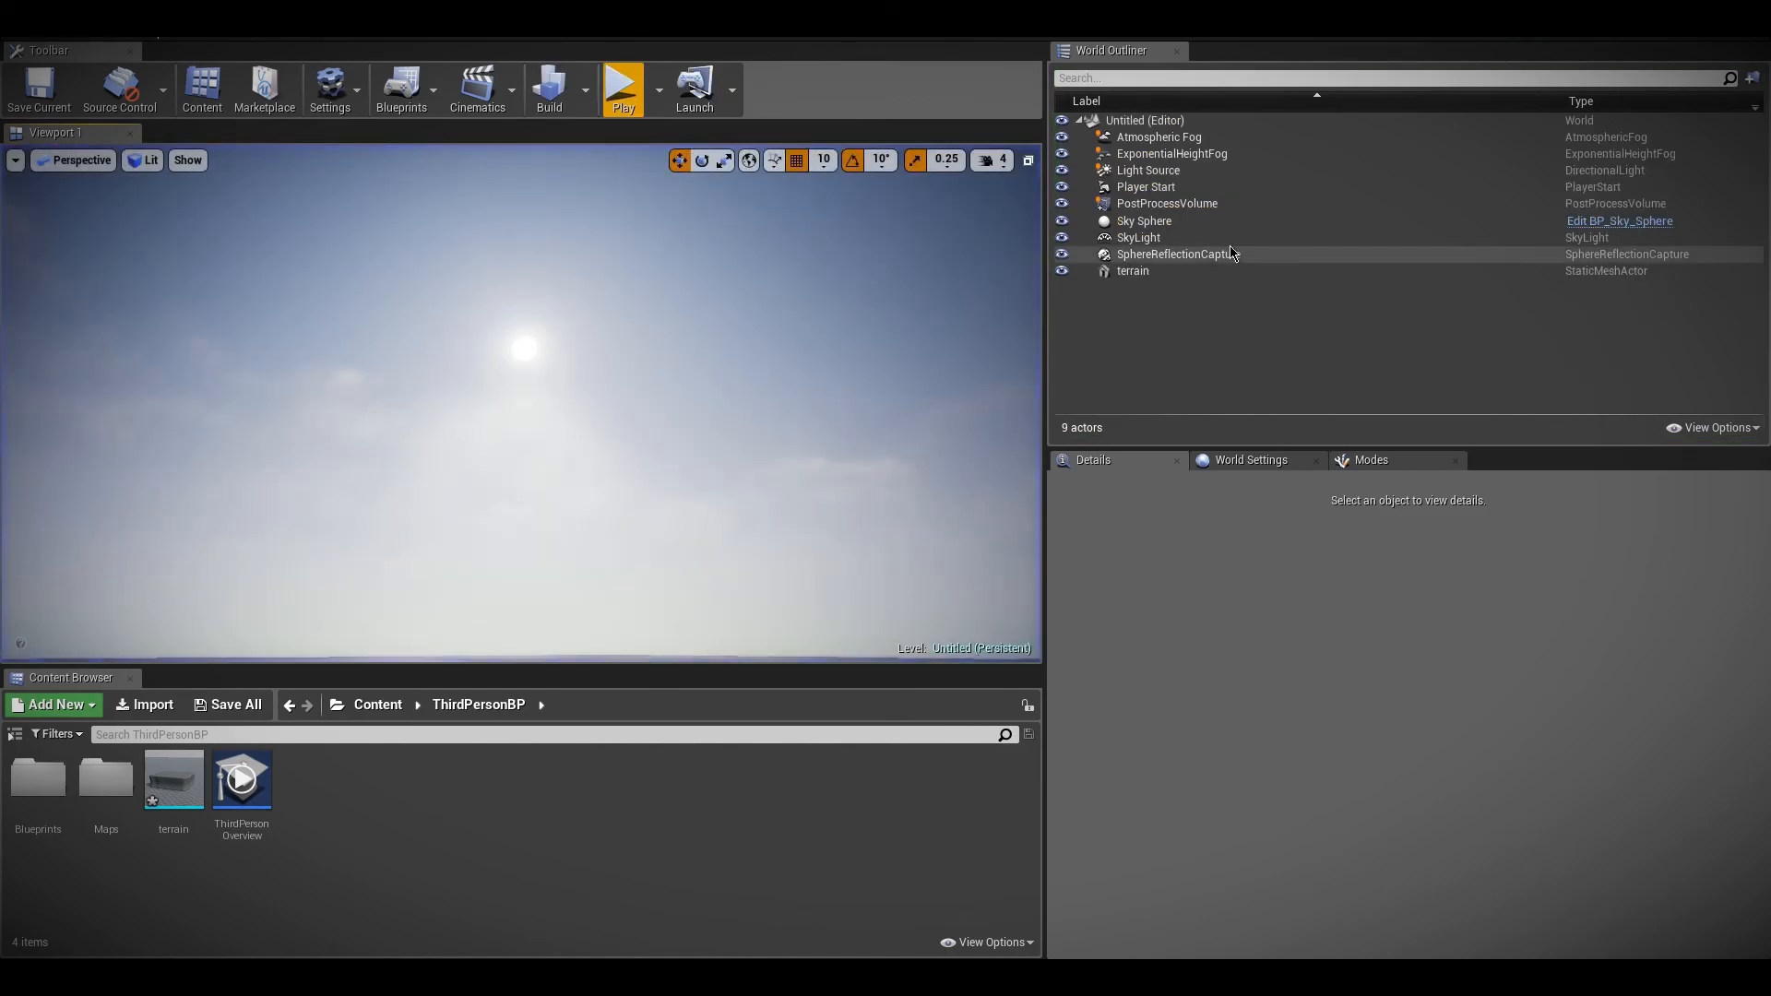
Raise the blue component of the ExponentialHeightFog's Directional Inscattering Color to 0.423, and play-test the level
{"action": "left_click", "coordinate": [1169, 154]}
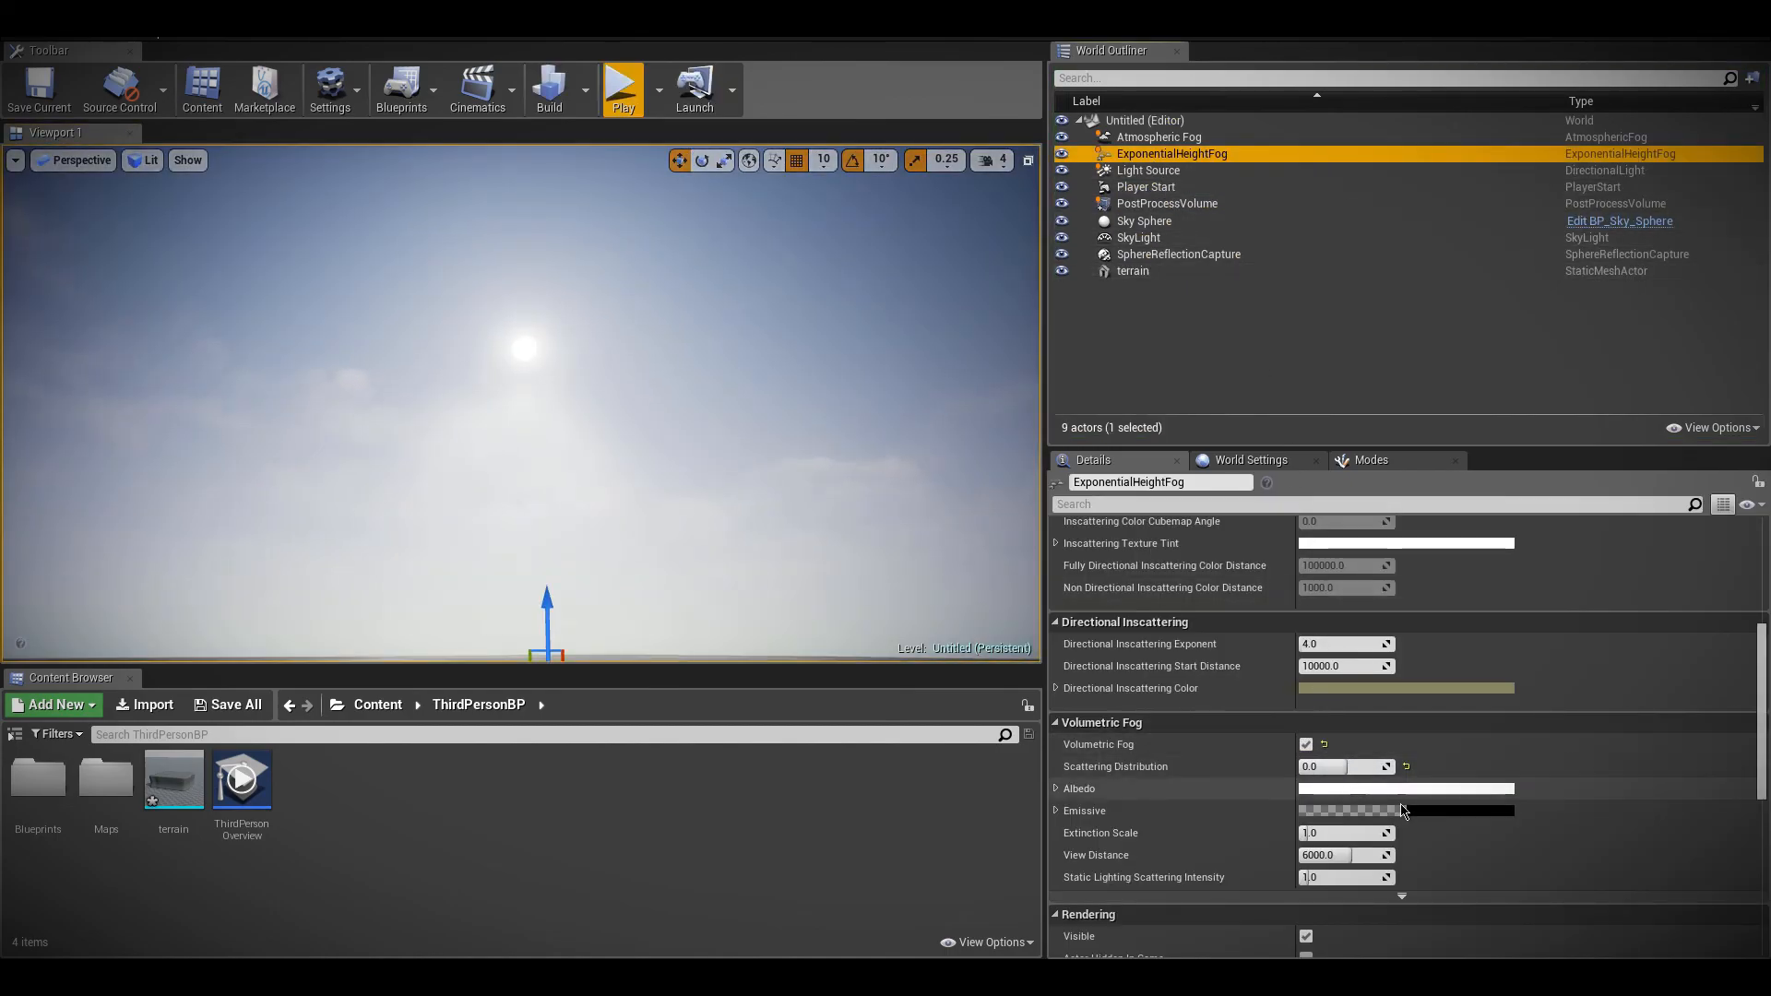
{"action": "left_click", "coordinate": [1342, 688]}
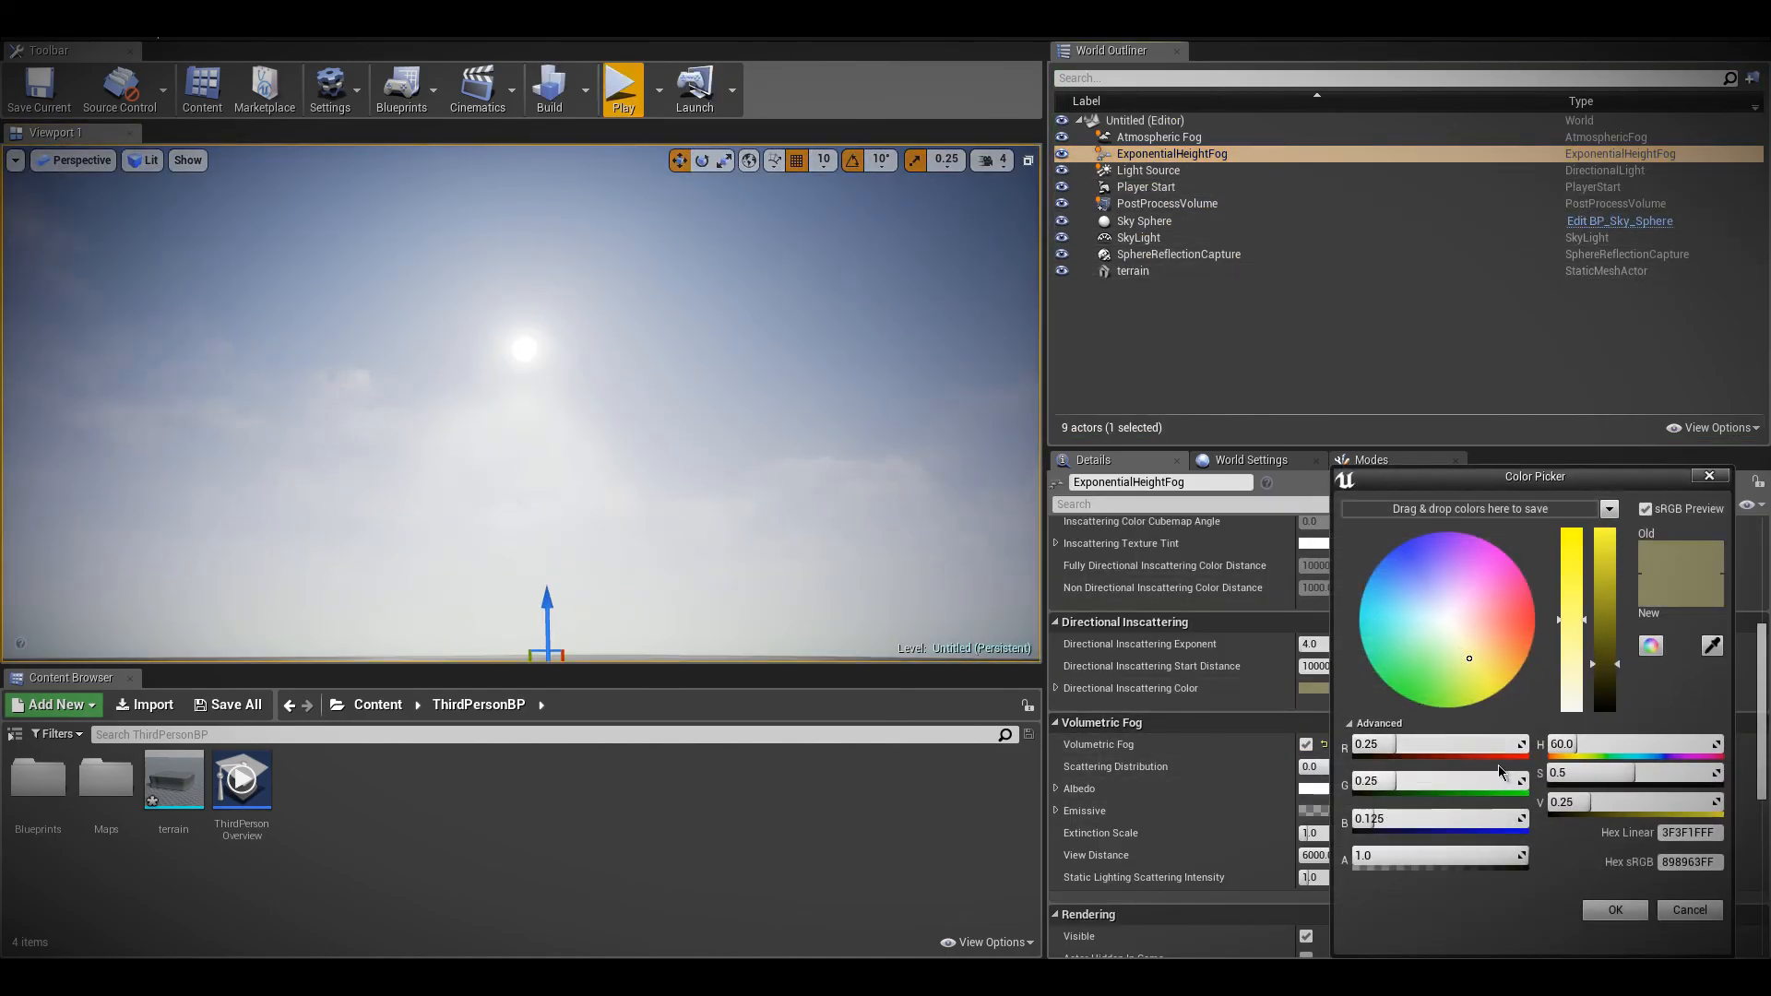
{"action": "left_click_drag", "start_coordinate": [1432, 818], "coordinate": [1490, 818]}
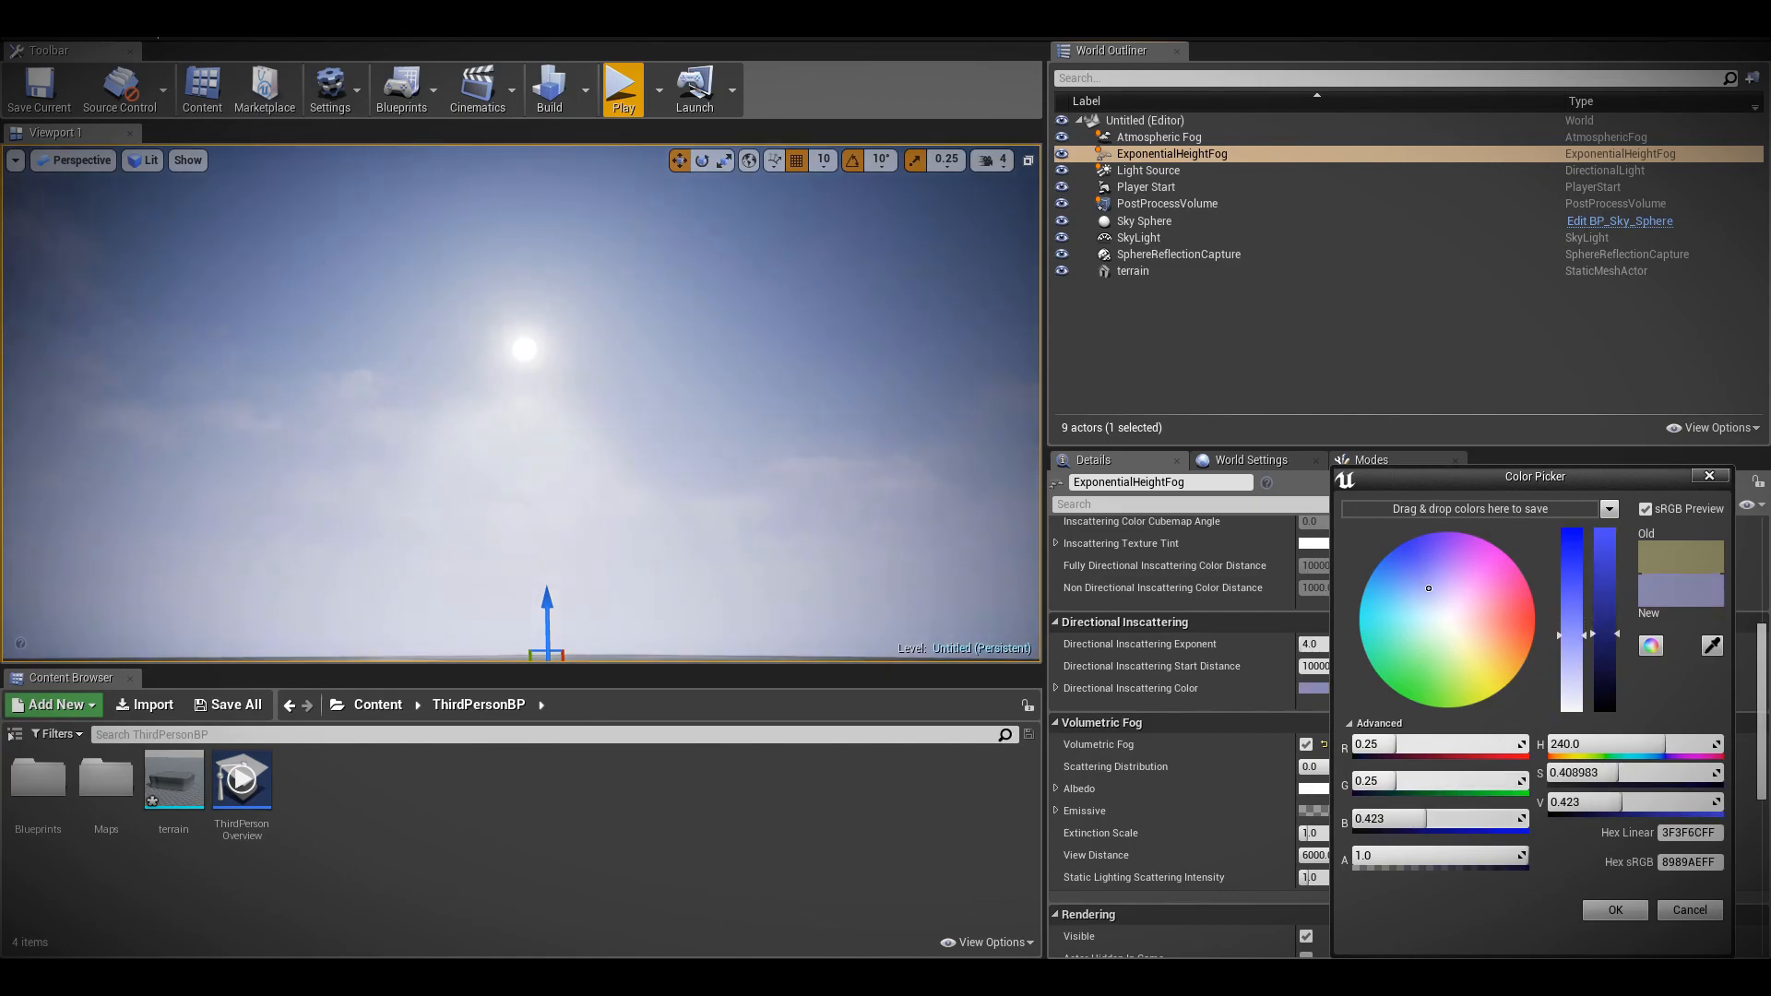
{"action": "left_click", "coordinate": [1615, 910]}
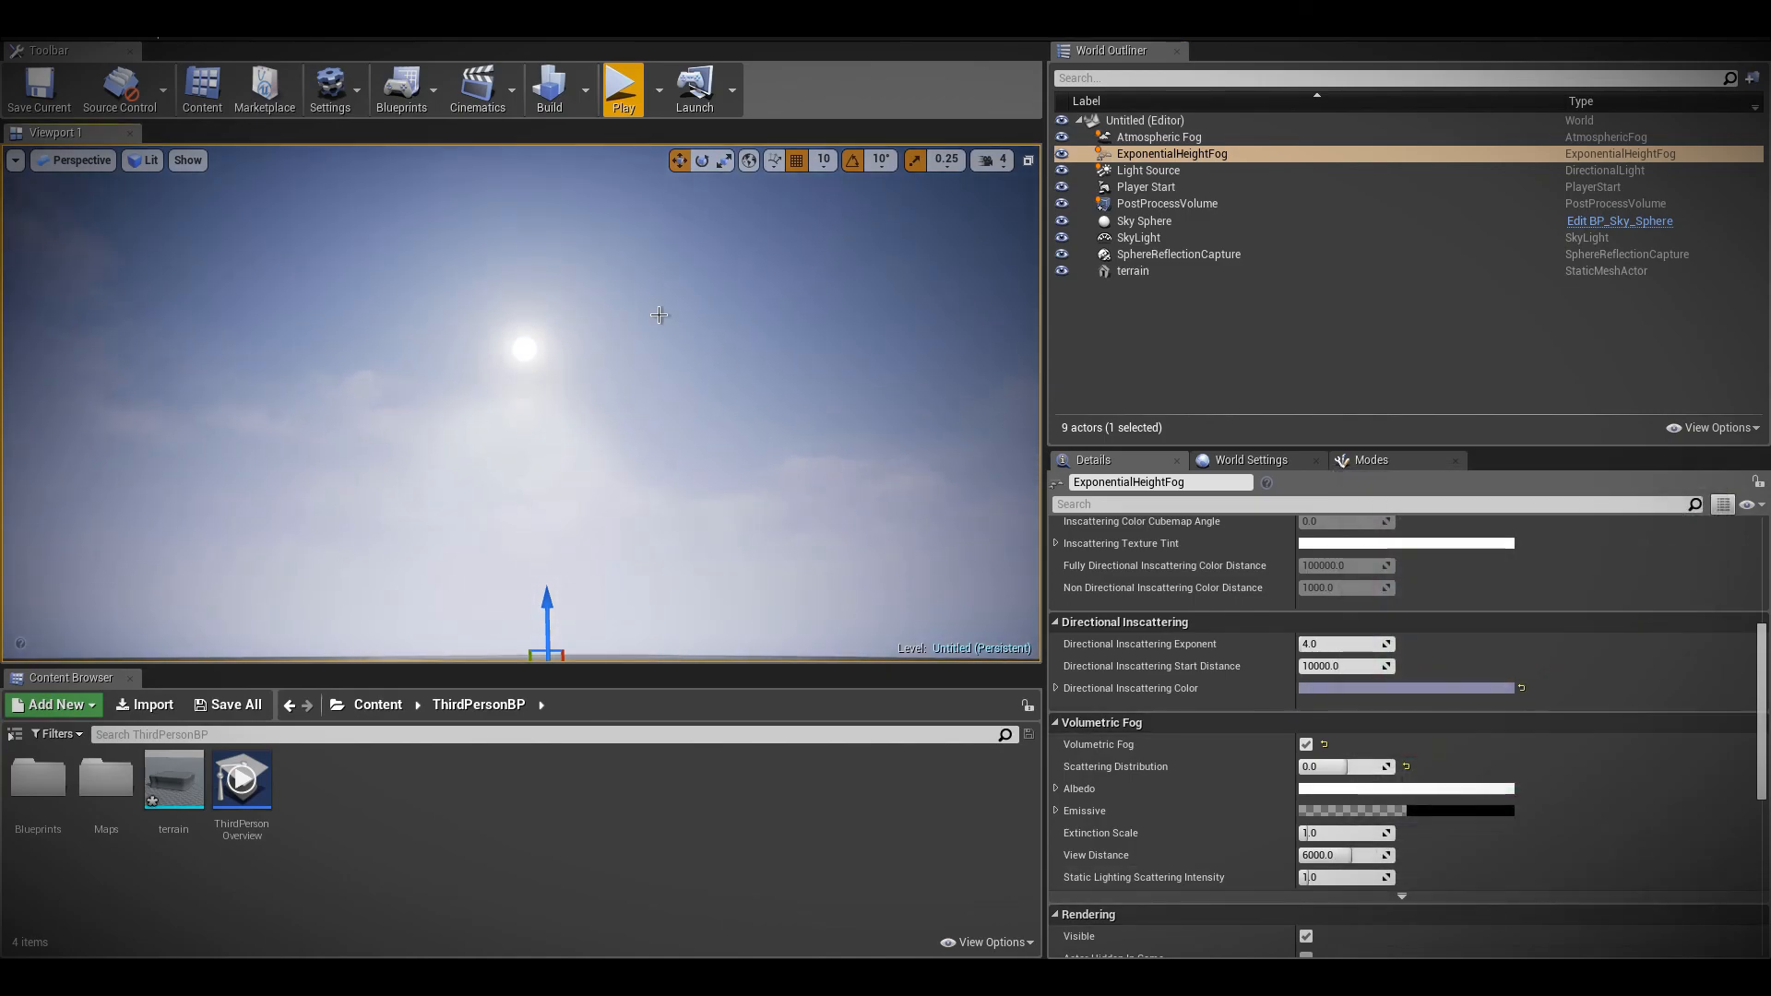
{"action": "left_click", "coordinate": [624, 89]}
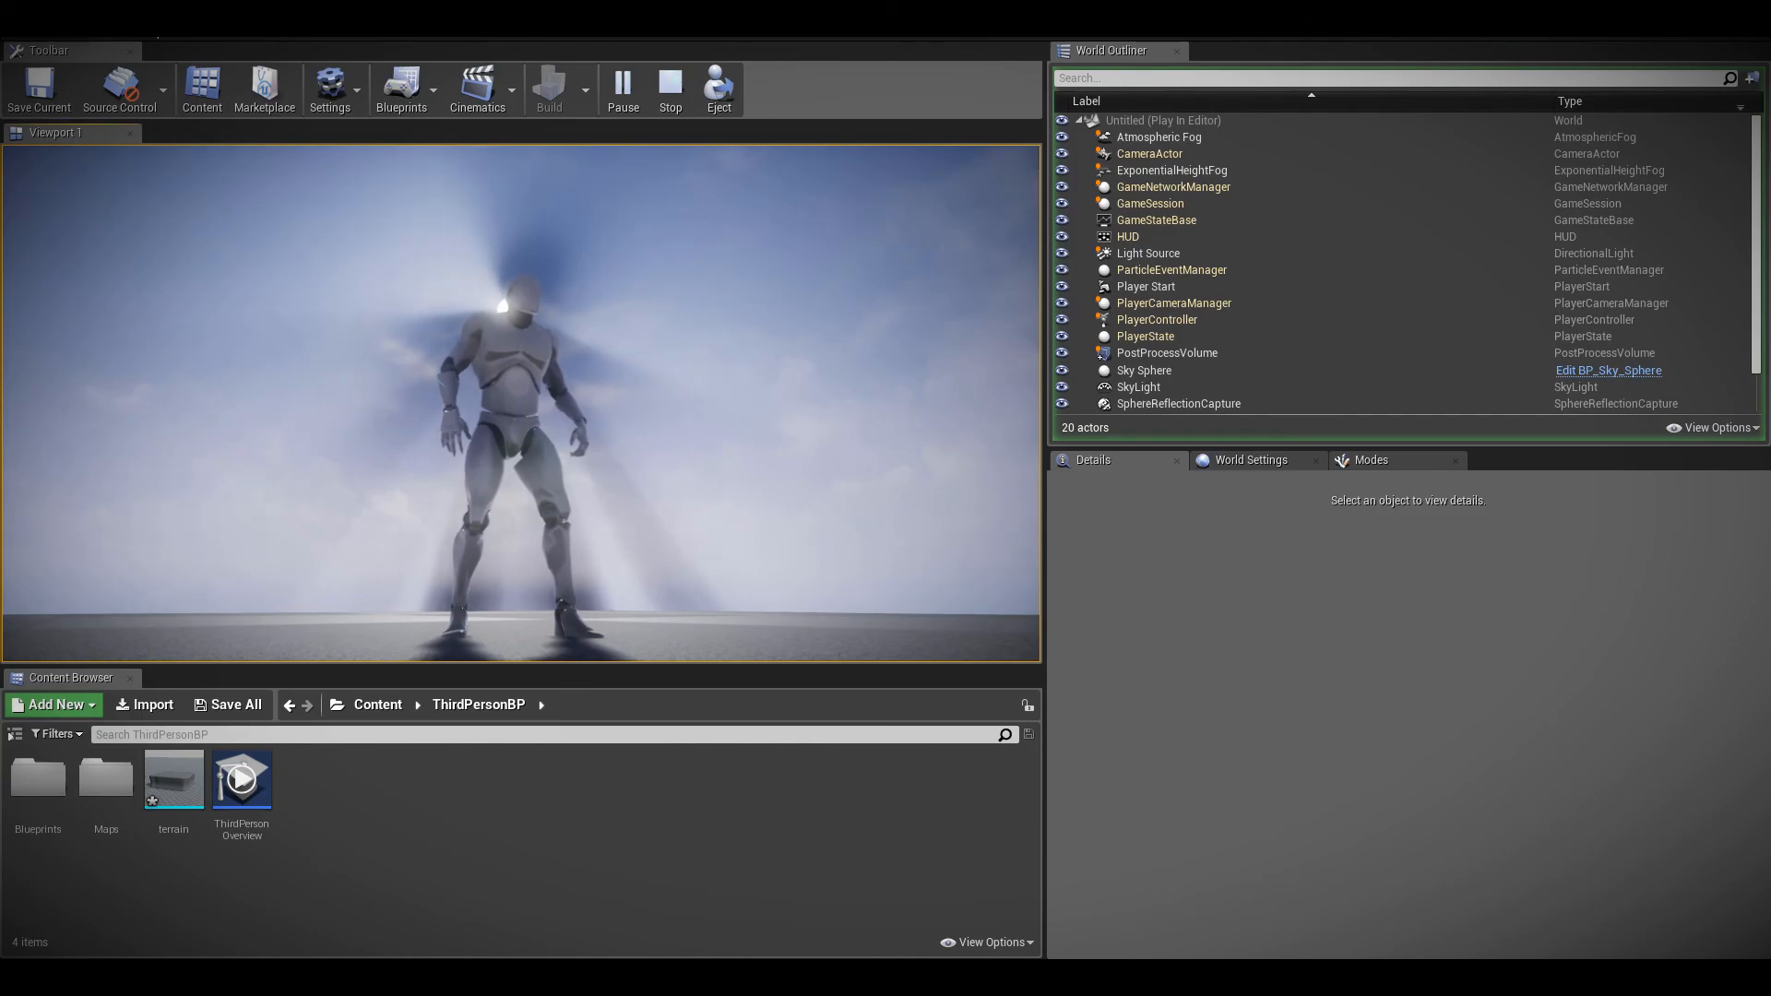
{"action": "key", "text": "Escape"}
Reset the ExponentialHeightFog's Directional Inscattering Color to its default and pick a pale blue for it instead
{"action": "left_click", "coordinate": [1167, 203]}
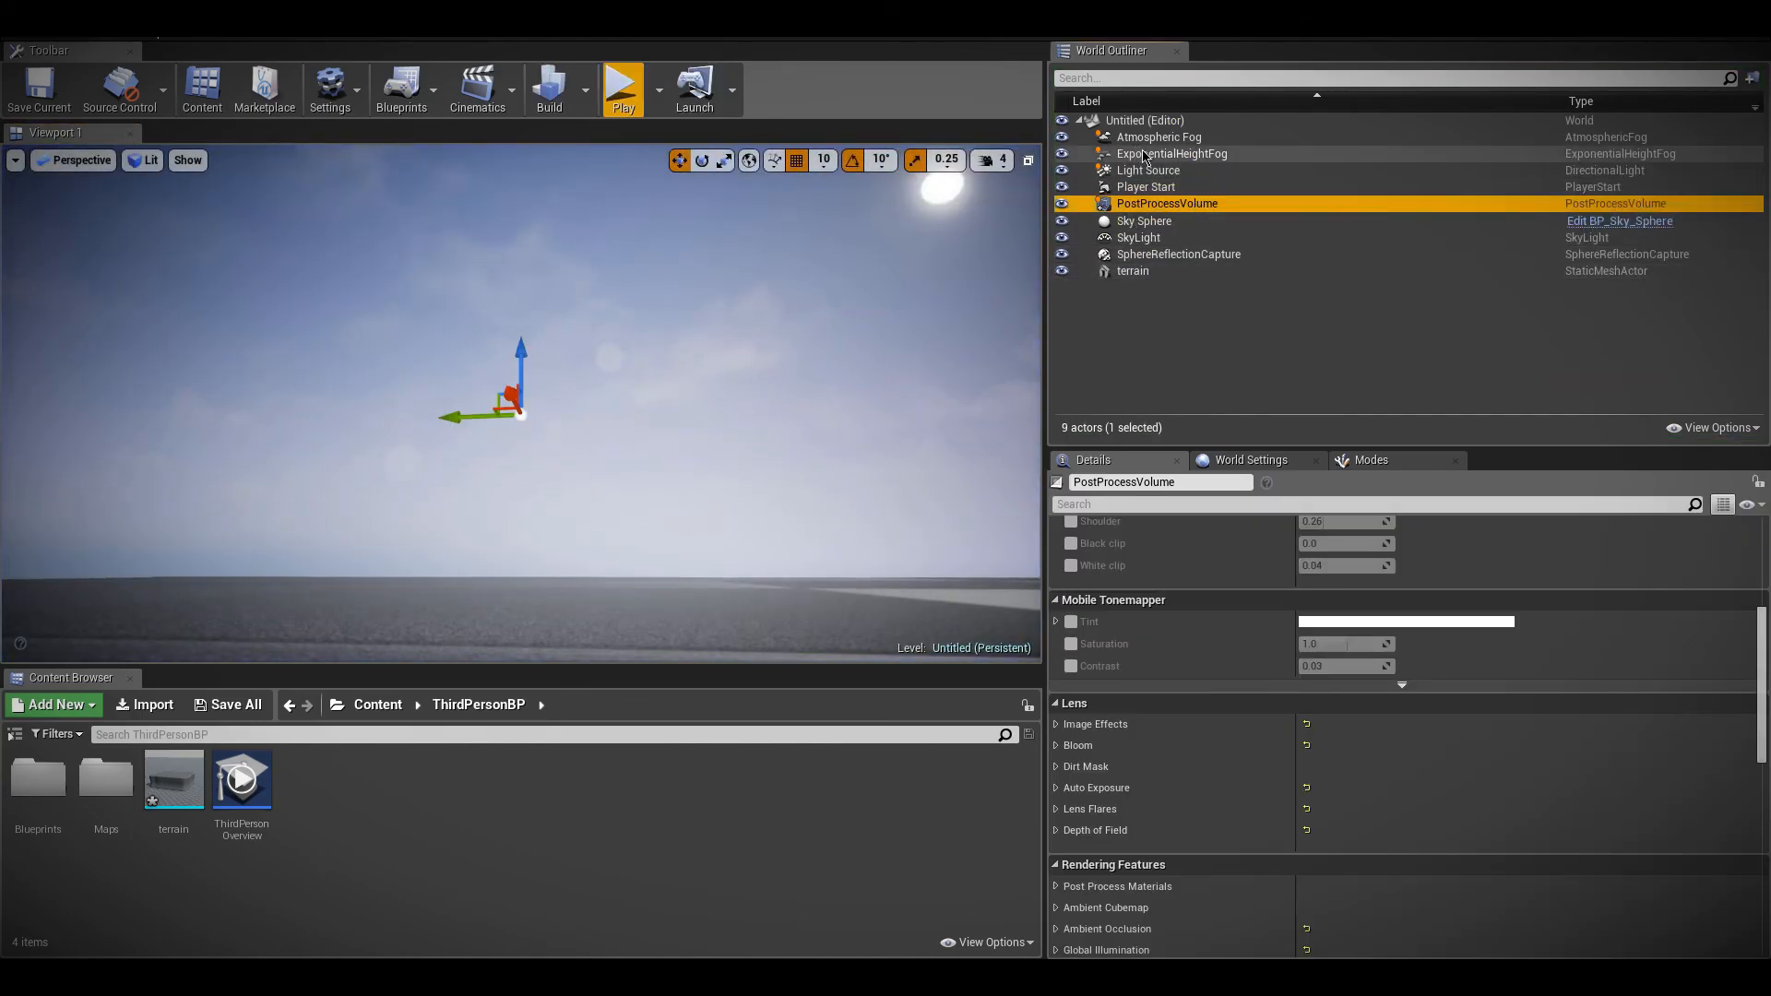
{"action": "left_click", "coordinate": [1172, 154]}
{"action": "scroll", "coordinate": [1319, 673], "scroll_direction": "down", "scroll_amount": 5}
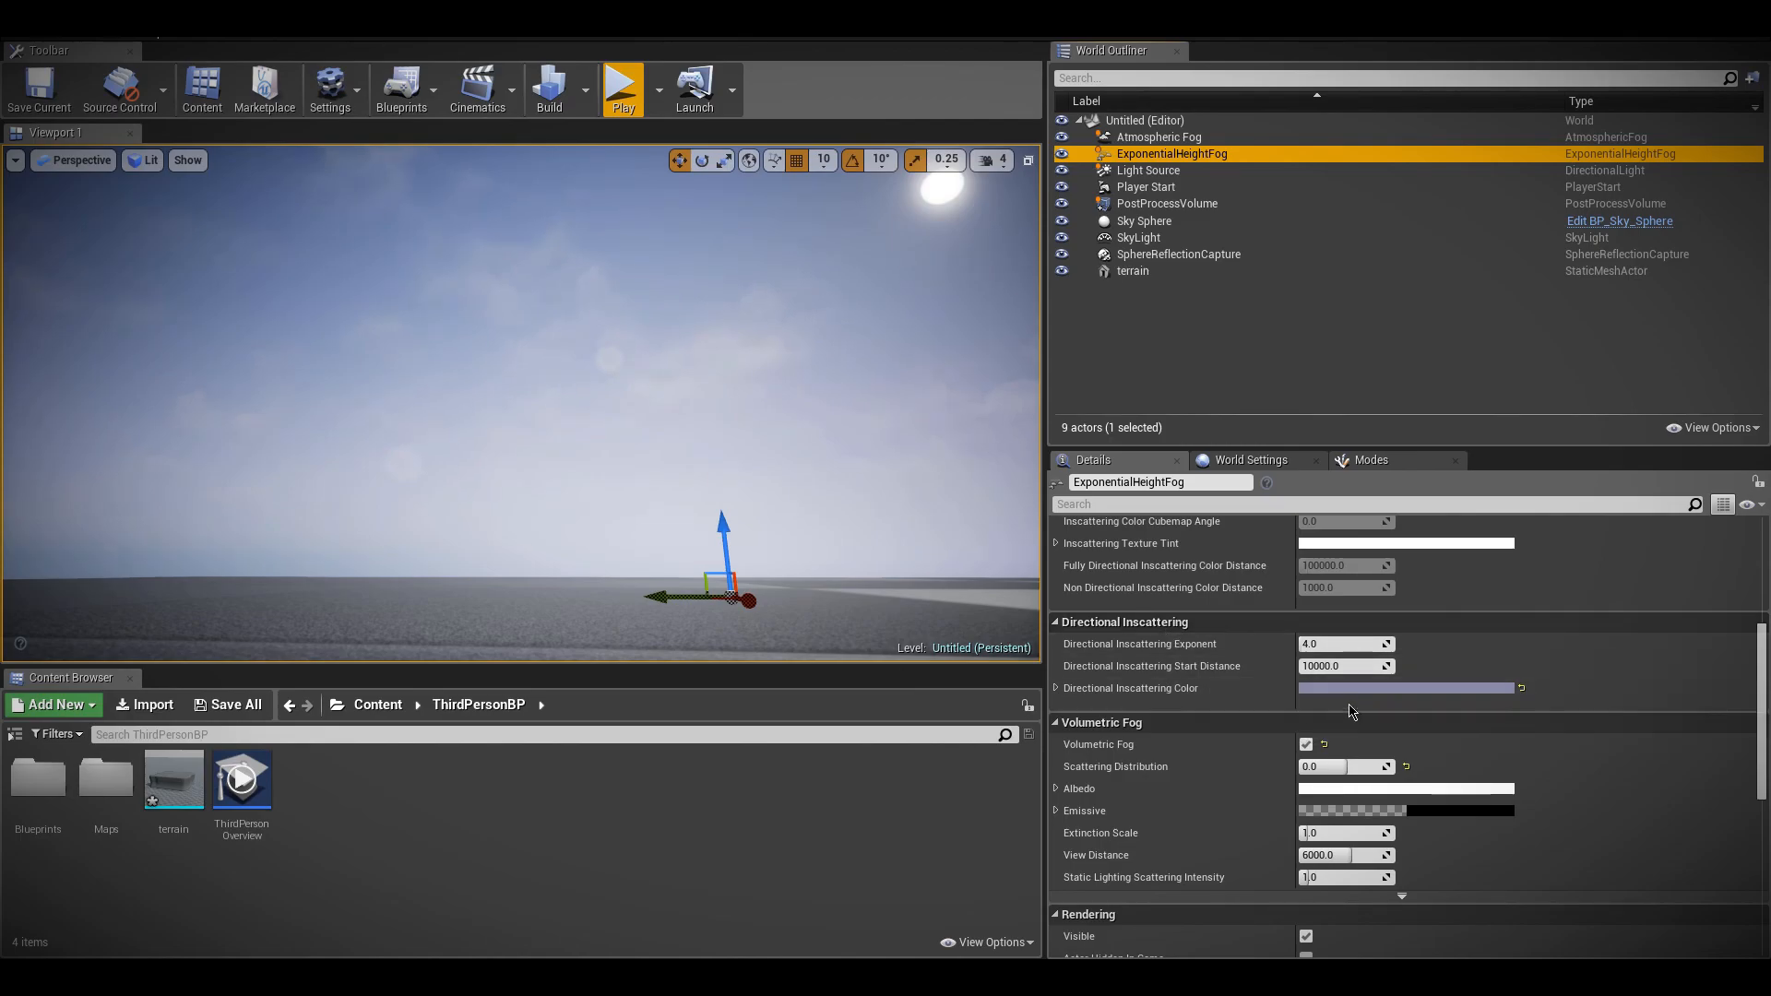
{"action": "left_click", "coordinate": [1519, 689]}
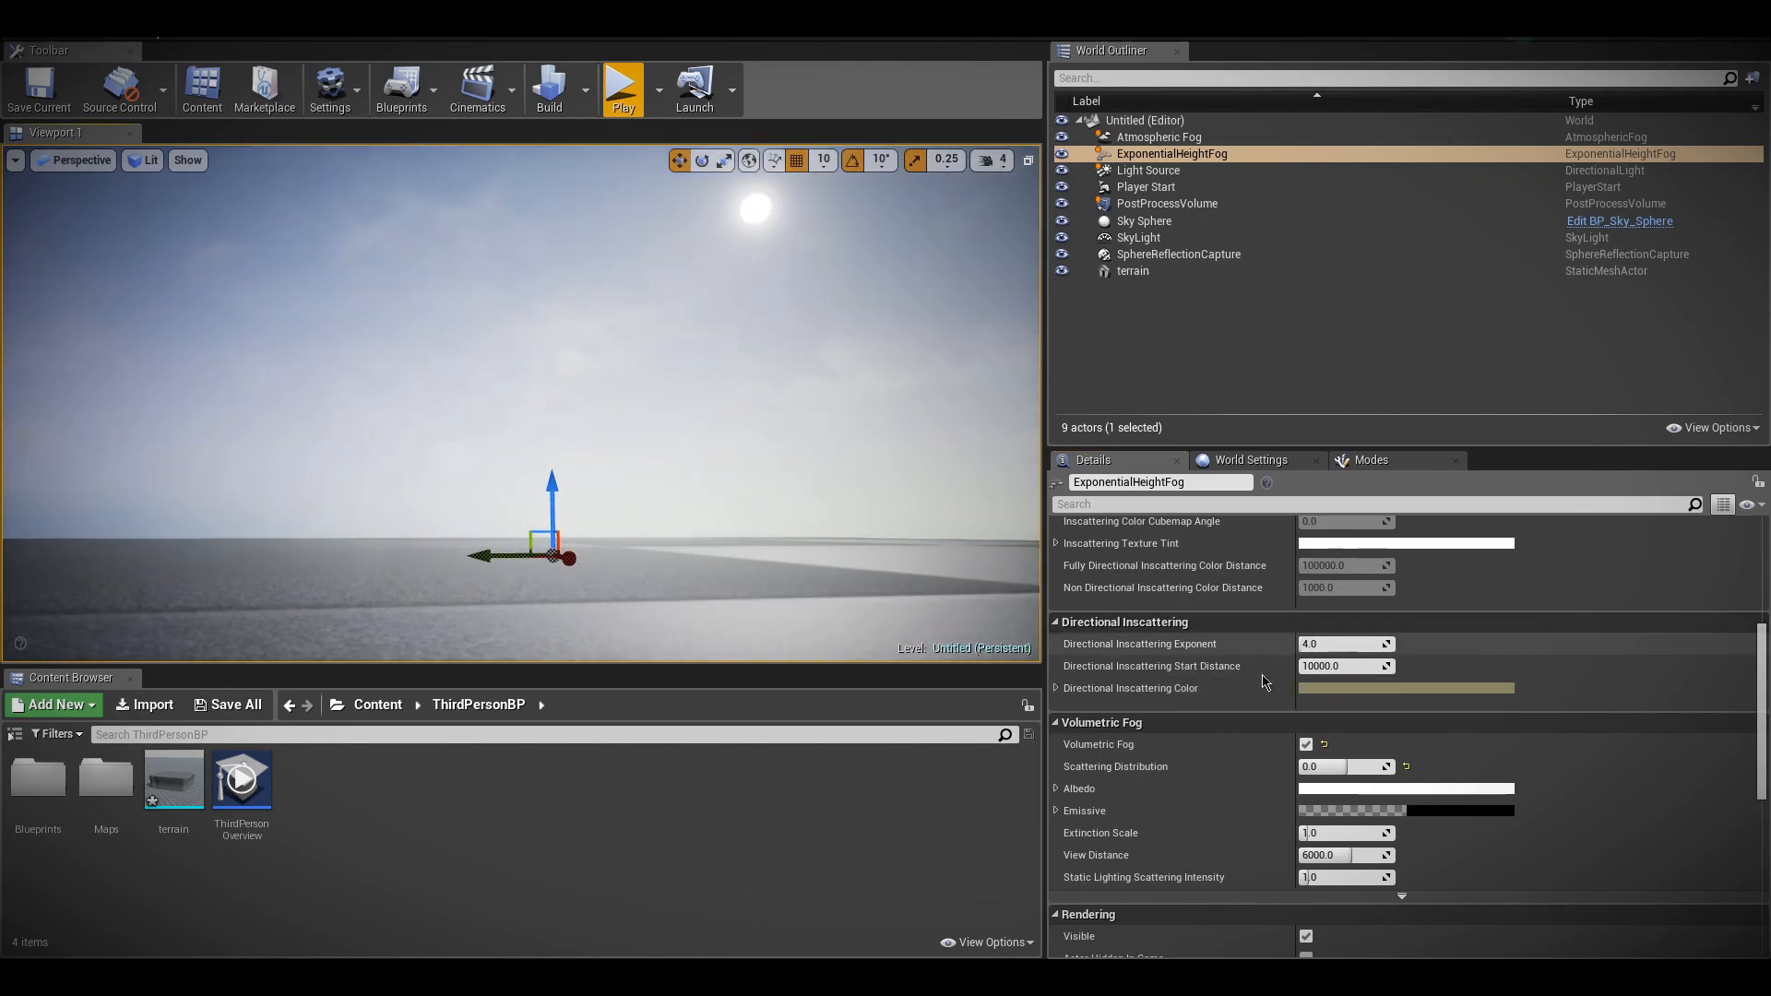
{"action": "left_click", "coordinate": [1355, 691]}
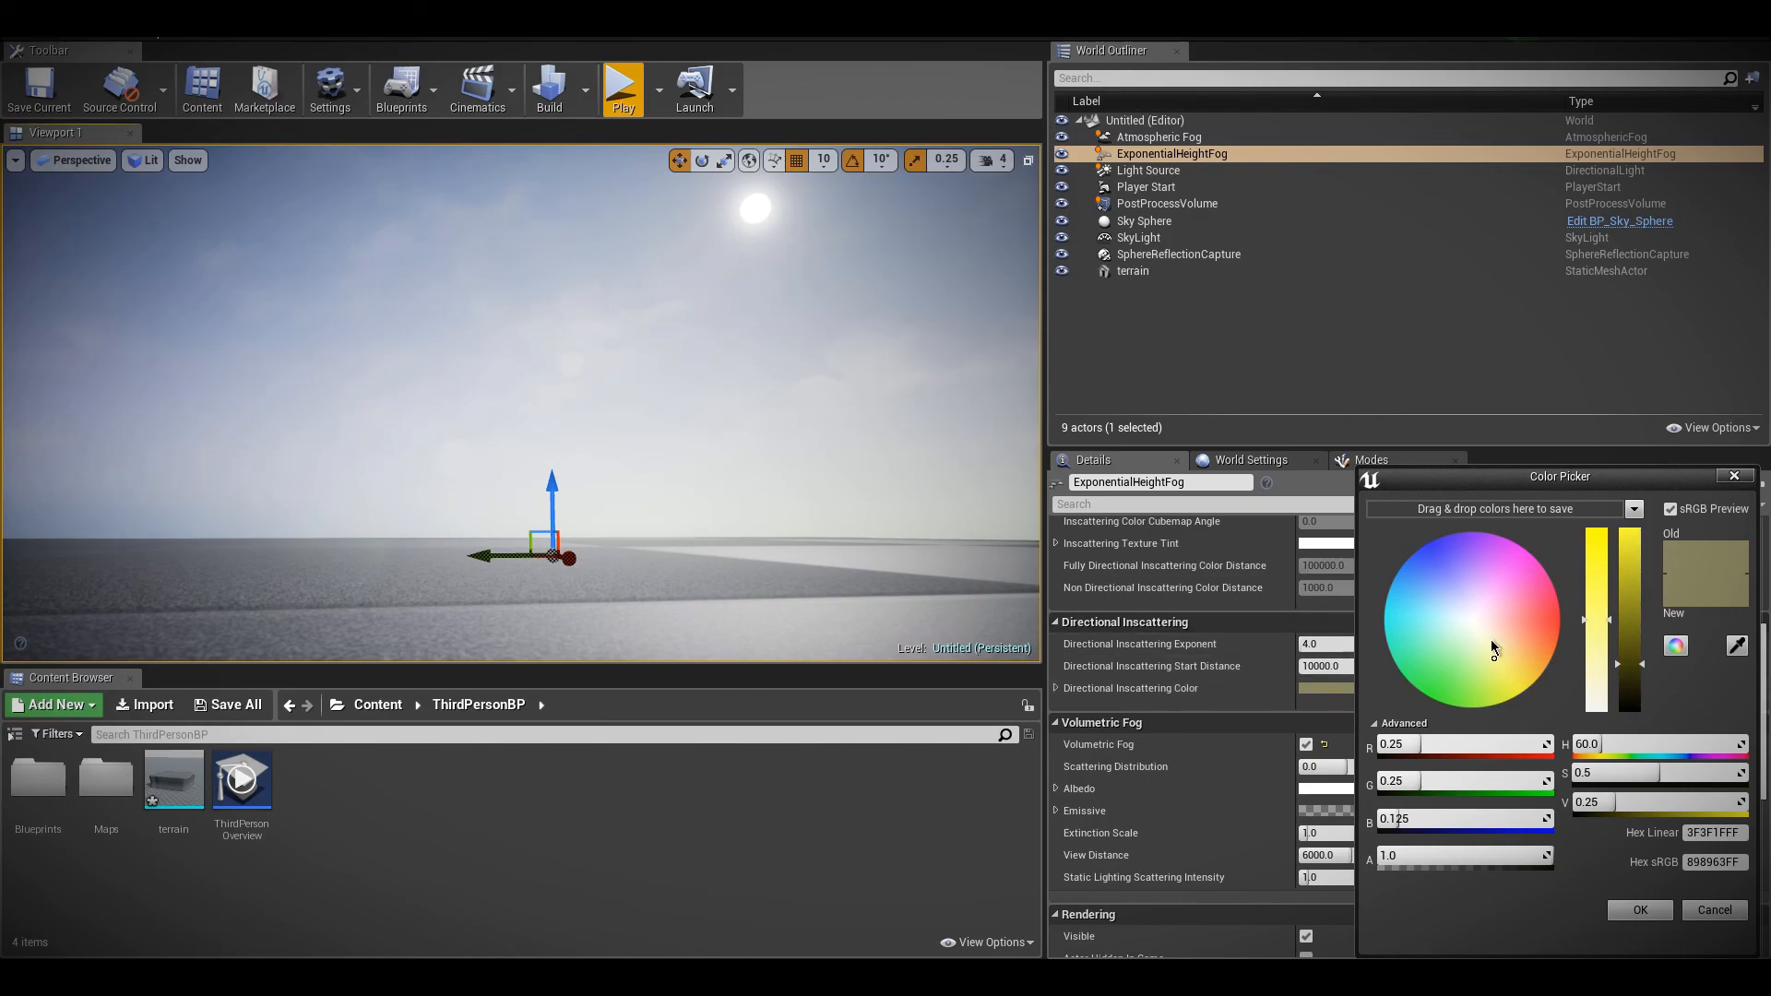
{"action": "left_click_drag", "start_coordinate": [1492, 649], "coordinate": [1440, 601]}
{"action": "left_click", "coordinate": [1639, 910]}
Play-test the level with the character jumping and running in several directions to examine the light shafts and volumetric fog
{"action": "left_click", "coordinate": [627, 101]}
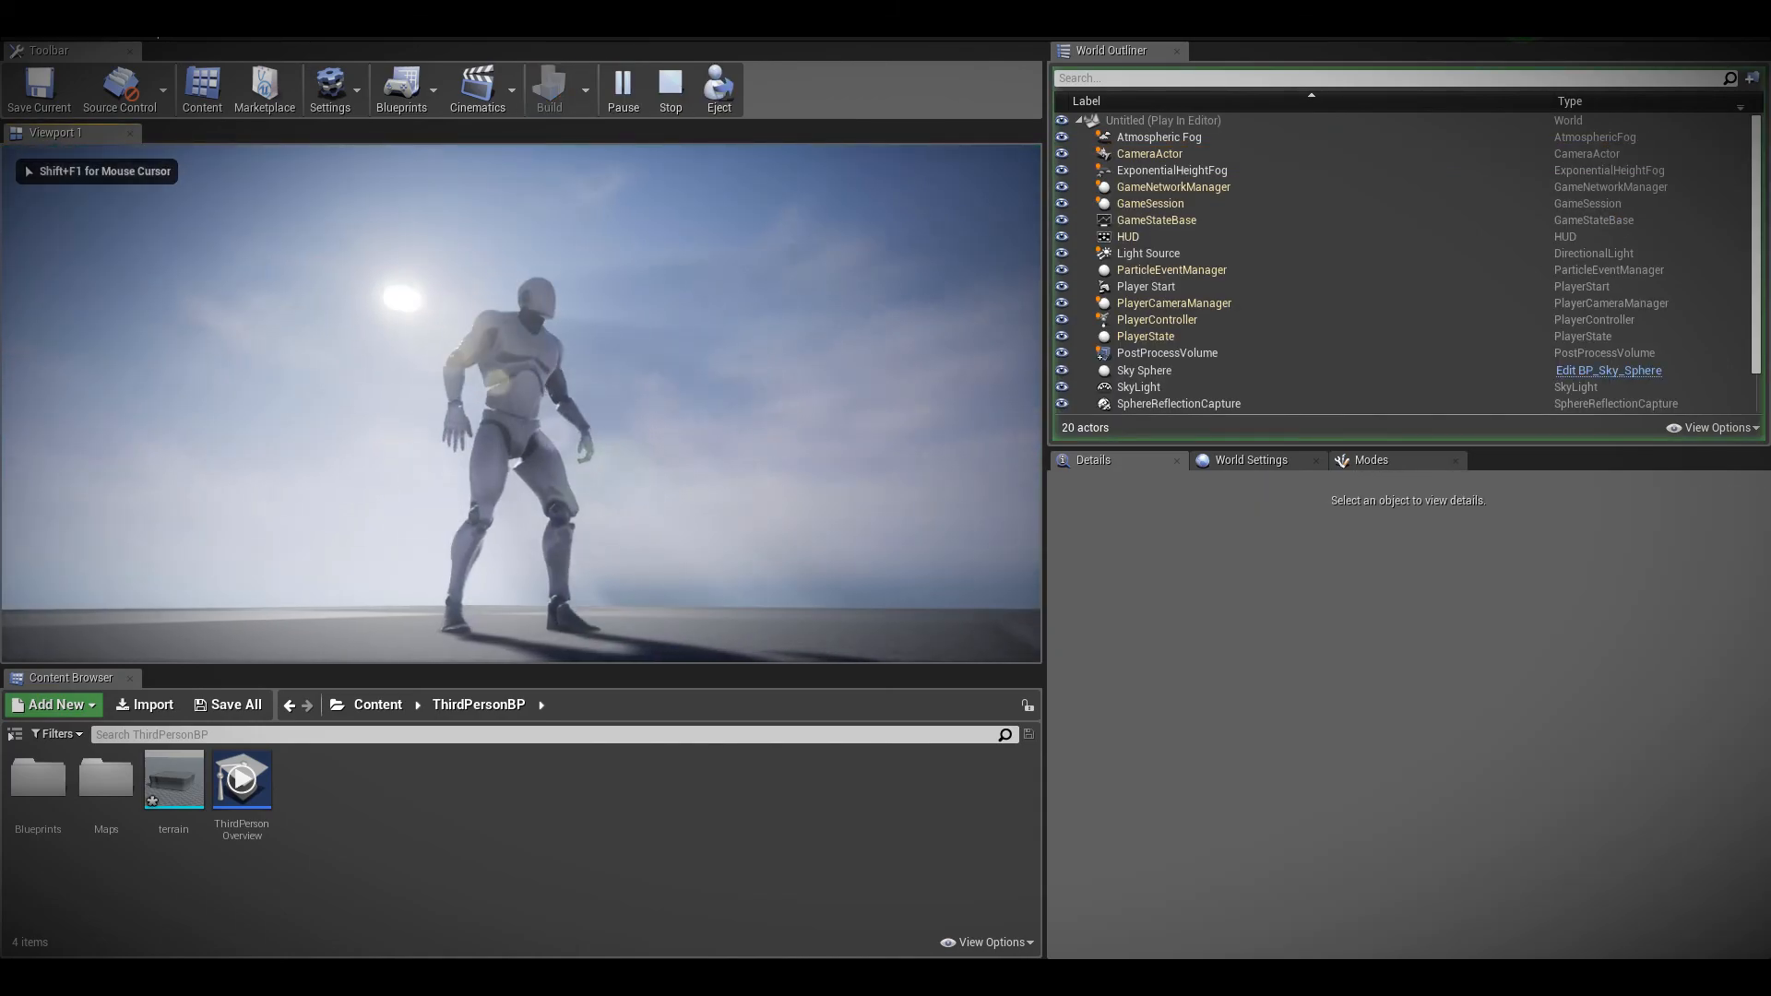
{"action": "key", "text": "space"}
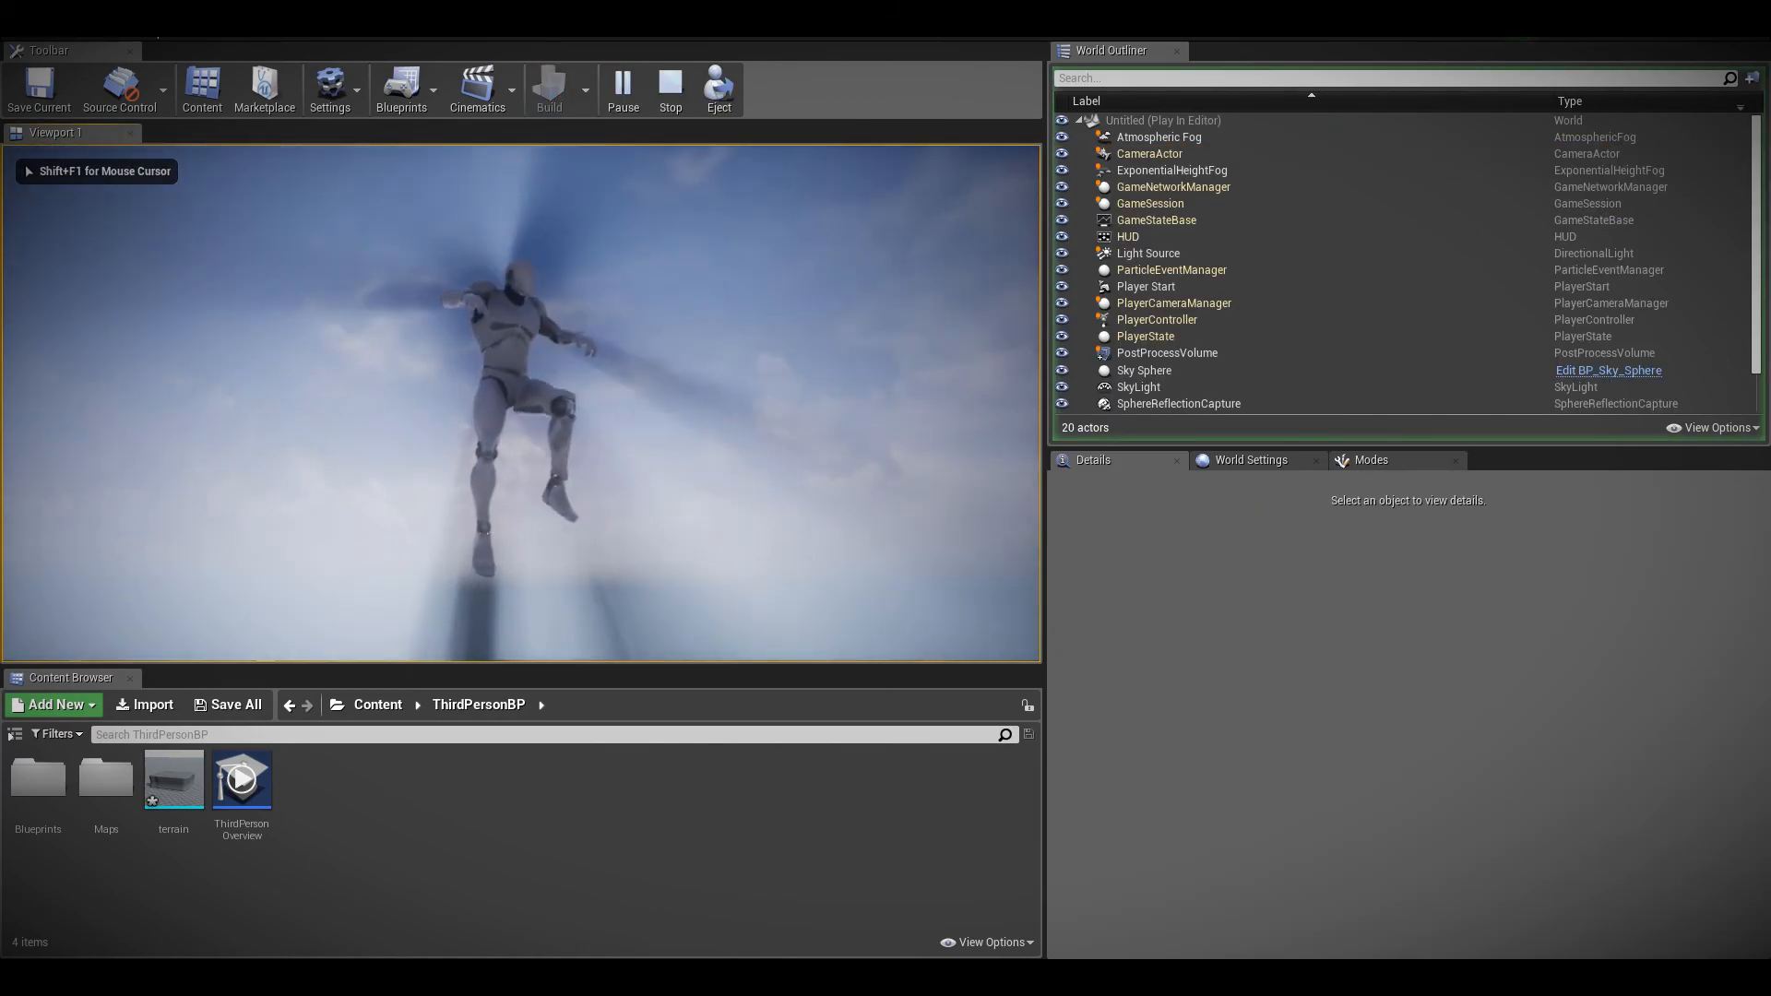
{"action": "key", "text": "w"}
{"action": "key", "text": "a"}
{"action": "key", "text": "d"}
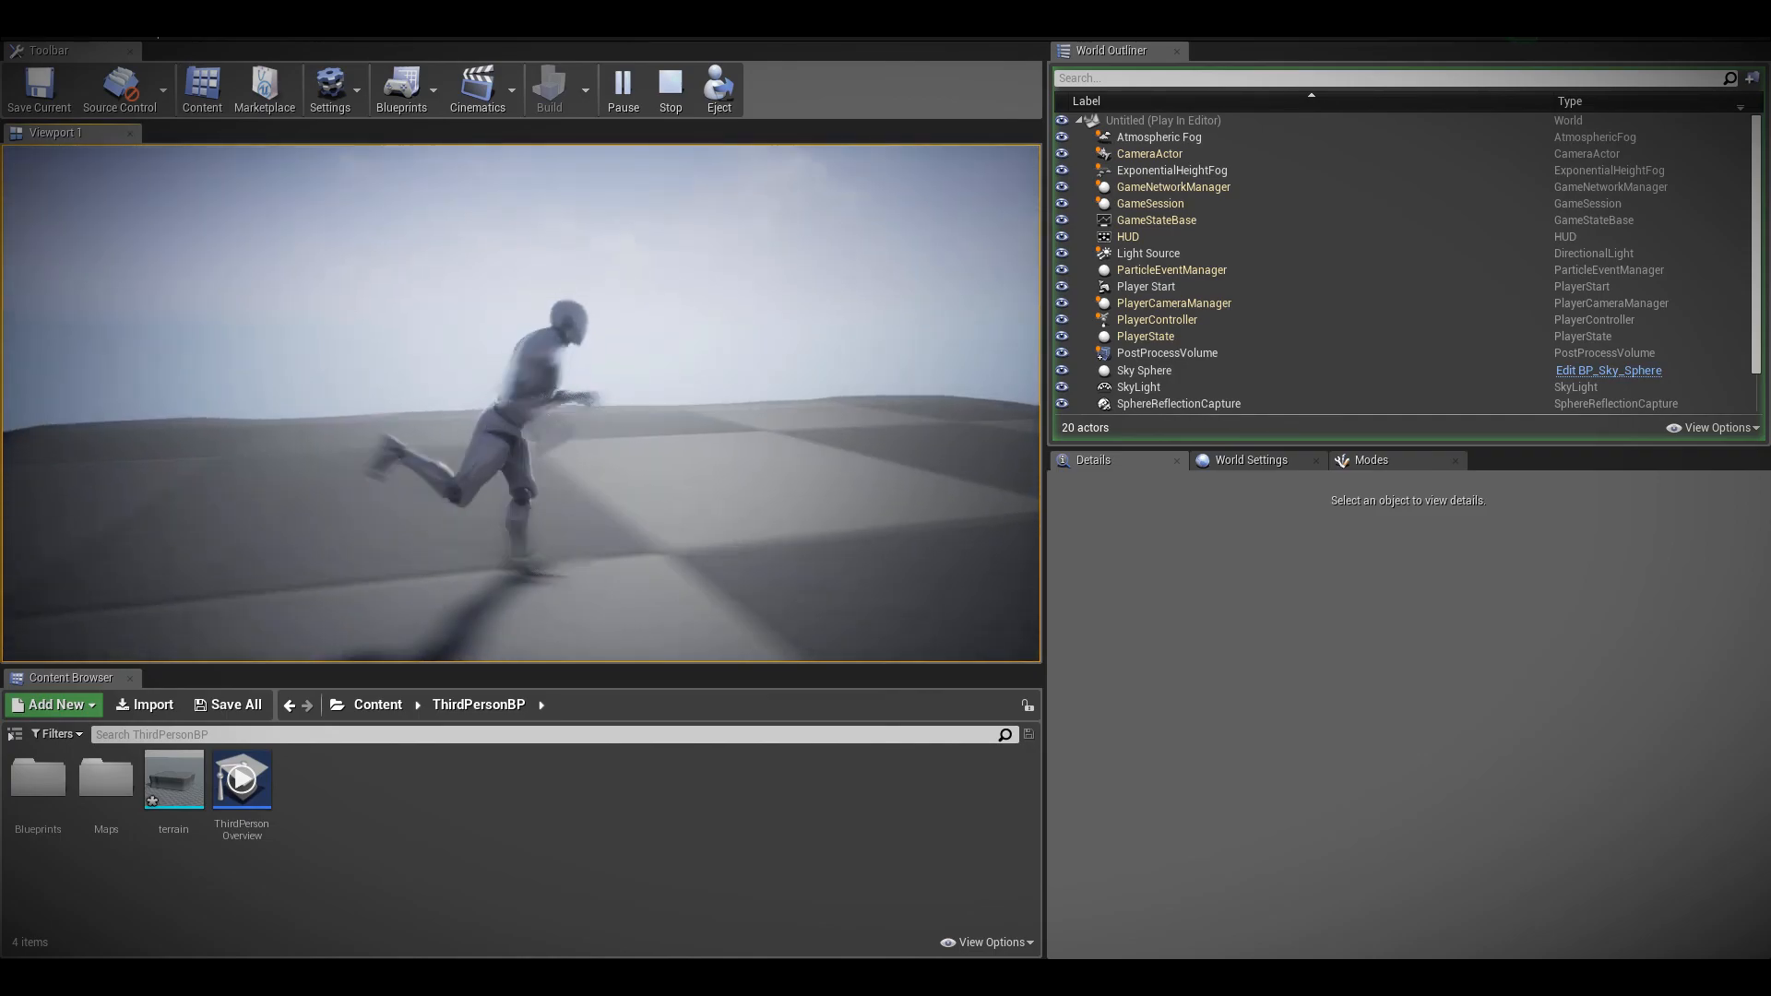
{"action": "key", "text": "s"}
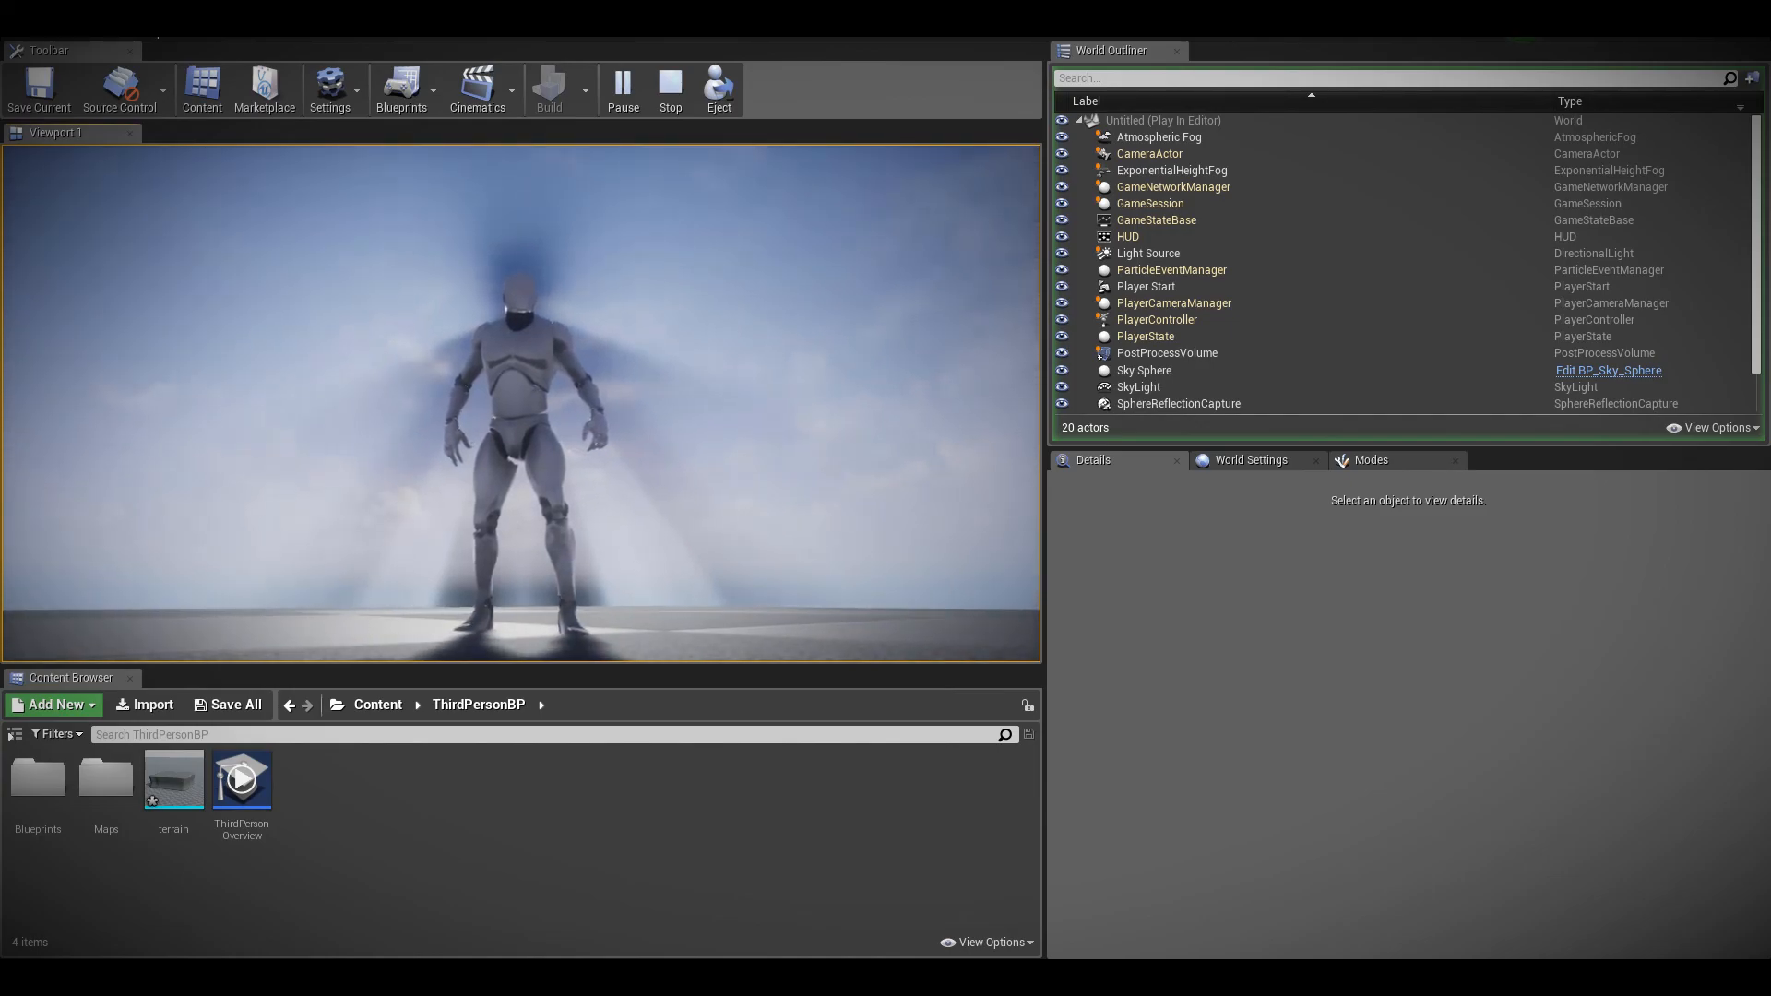
{"action": "key", "text": "w"}
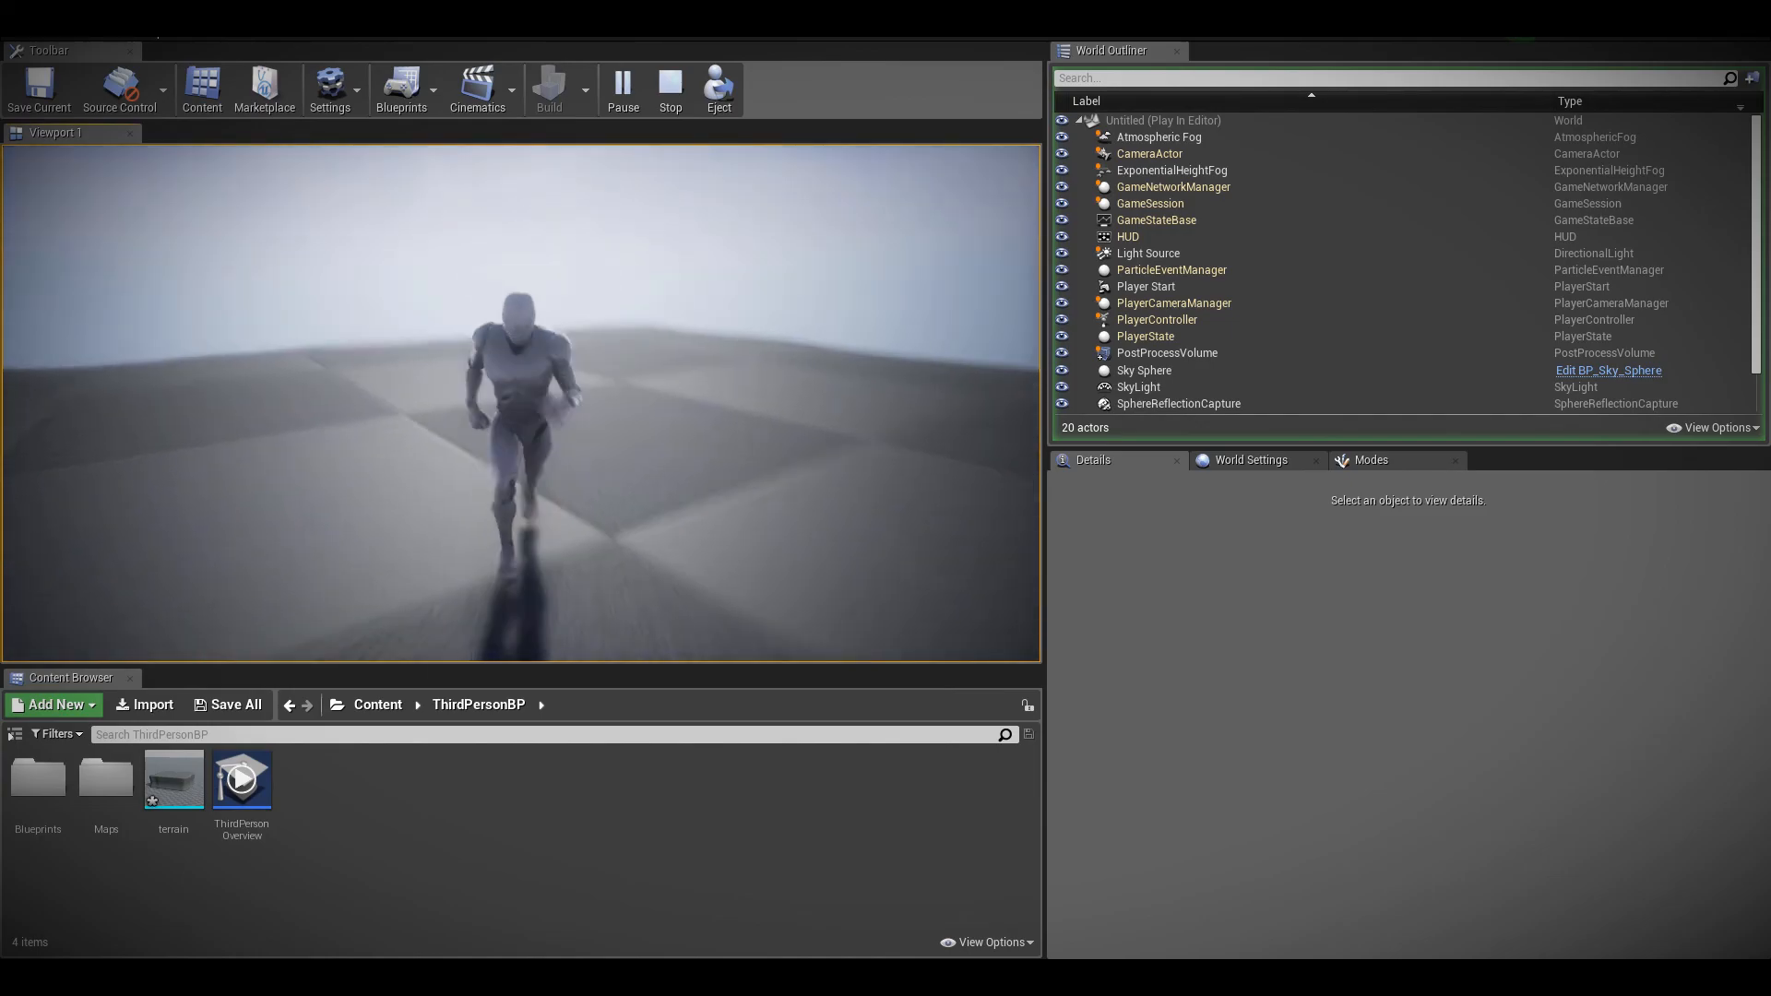
{"action": "key", "text": "d"}
{"action": "key", "text": "w"}
{"action": "key", "text": "d"}
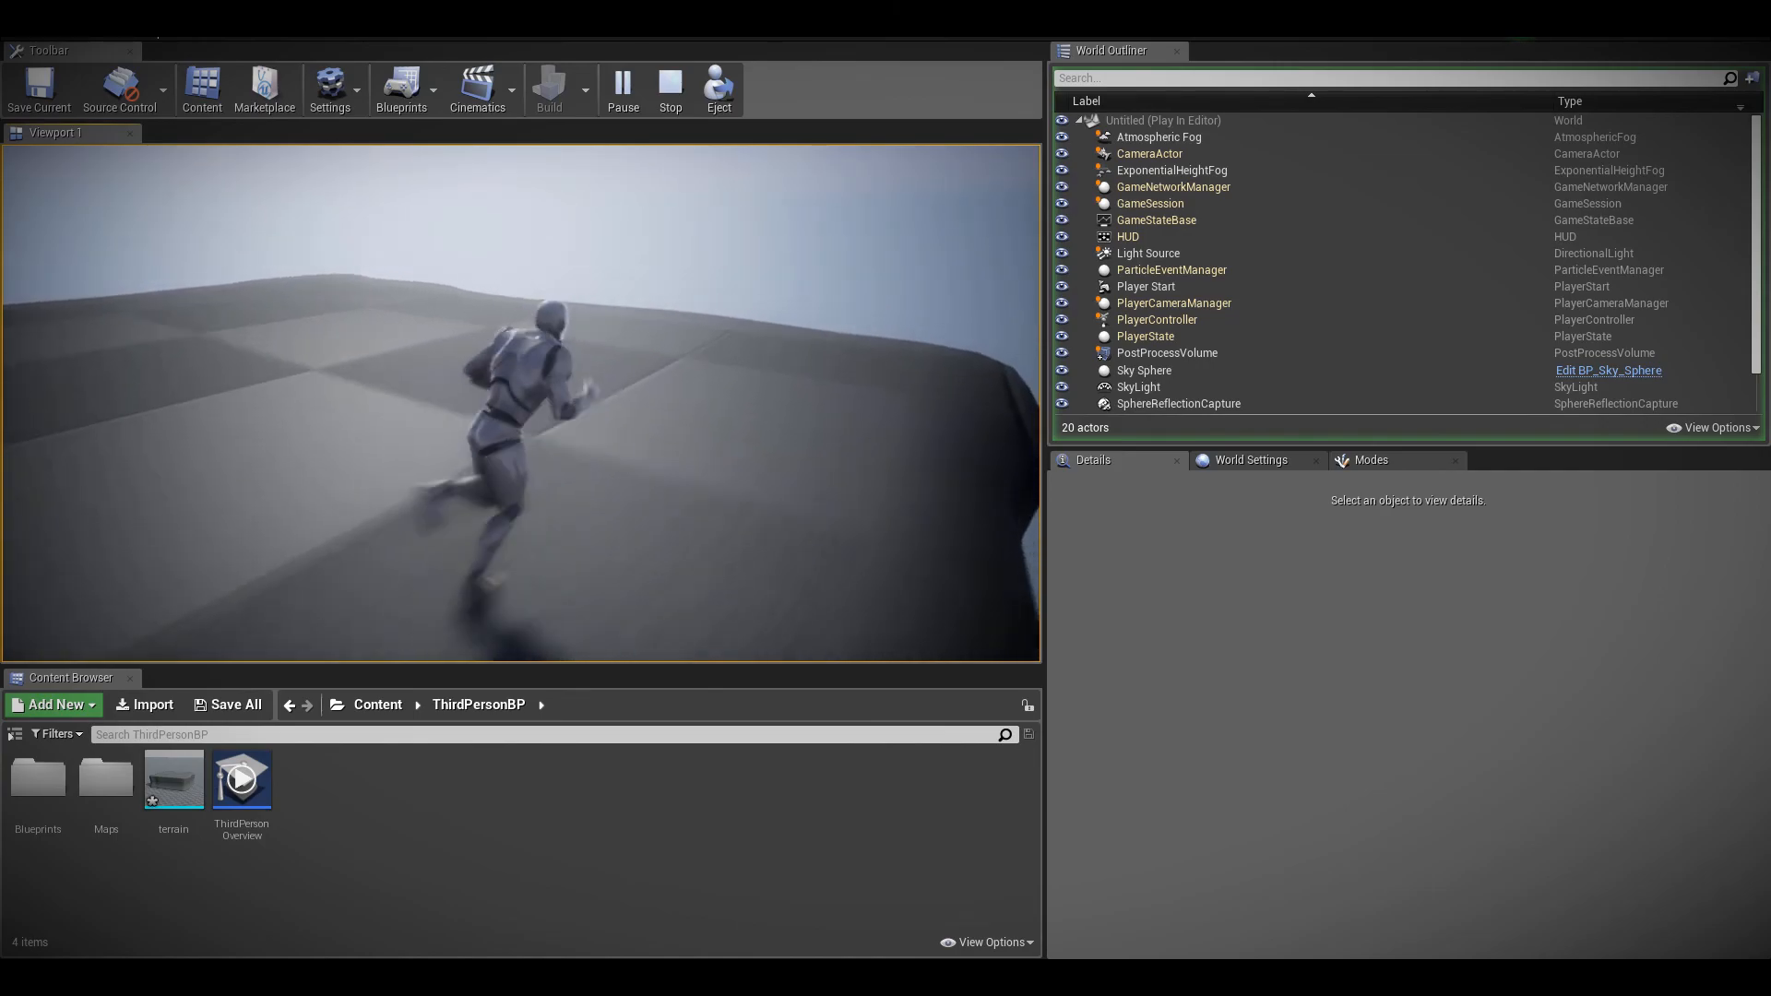
{"action": "key", "text": "a"}
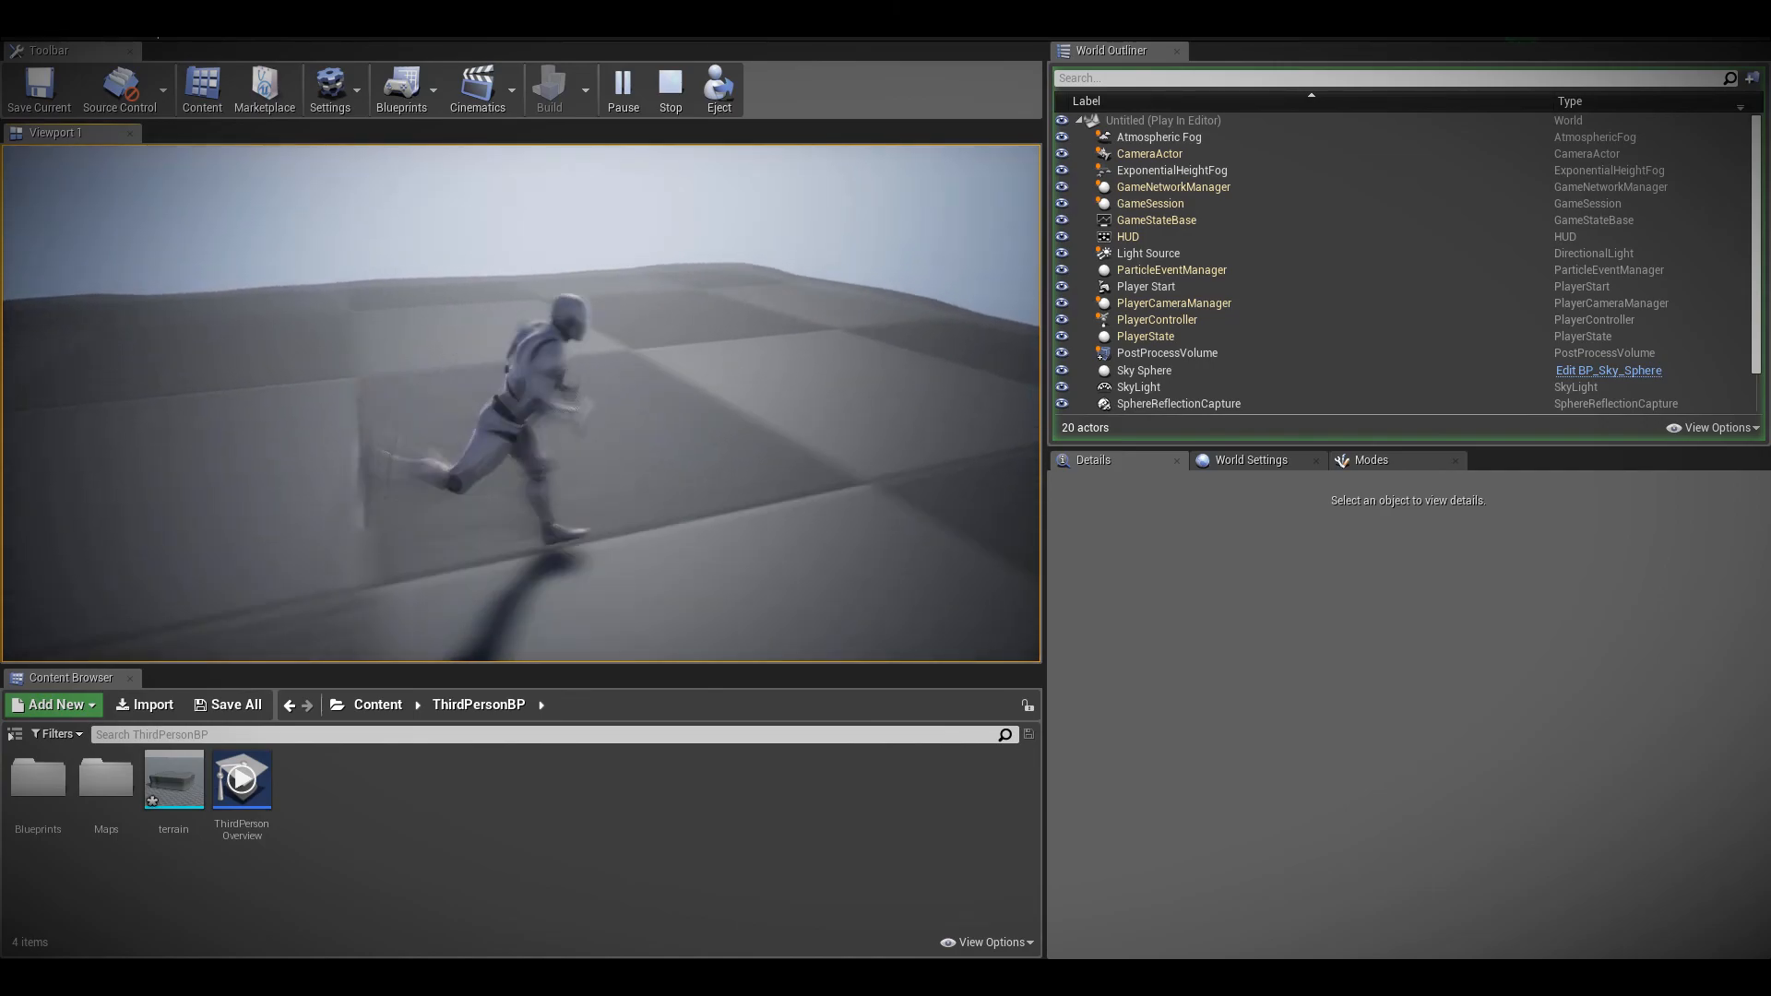
{"action": "key", "text": "s"}
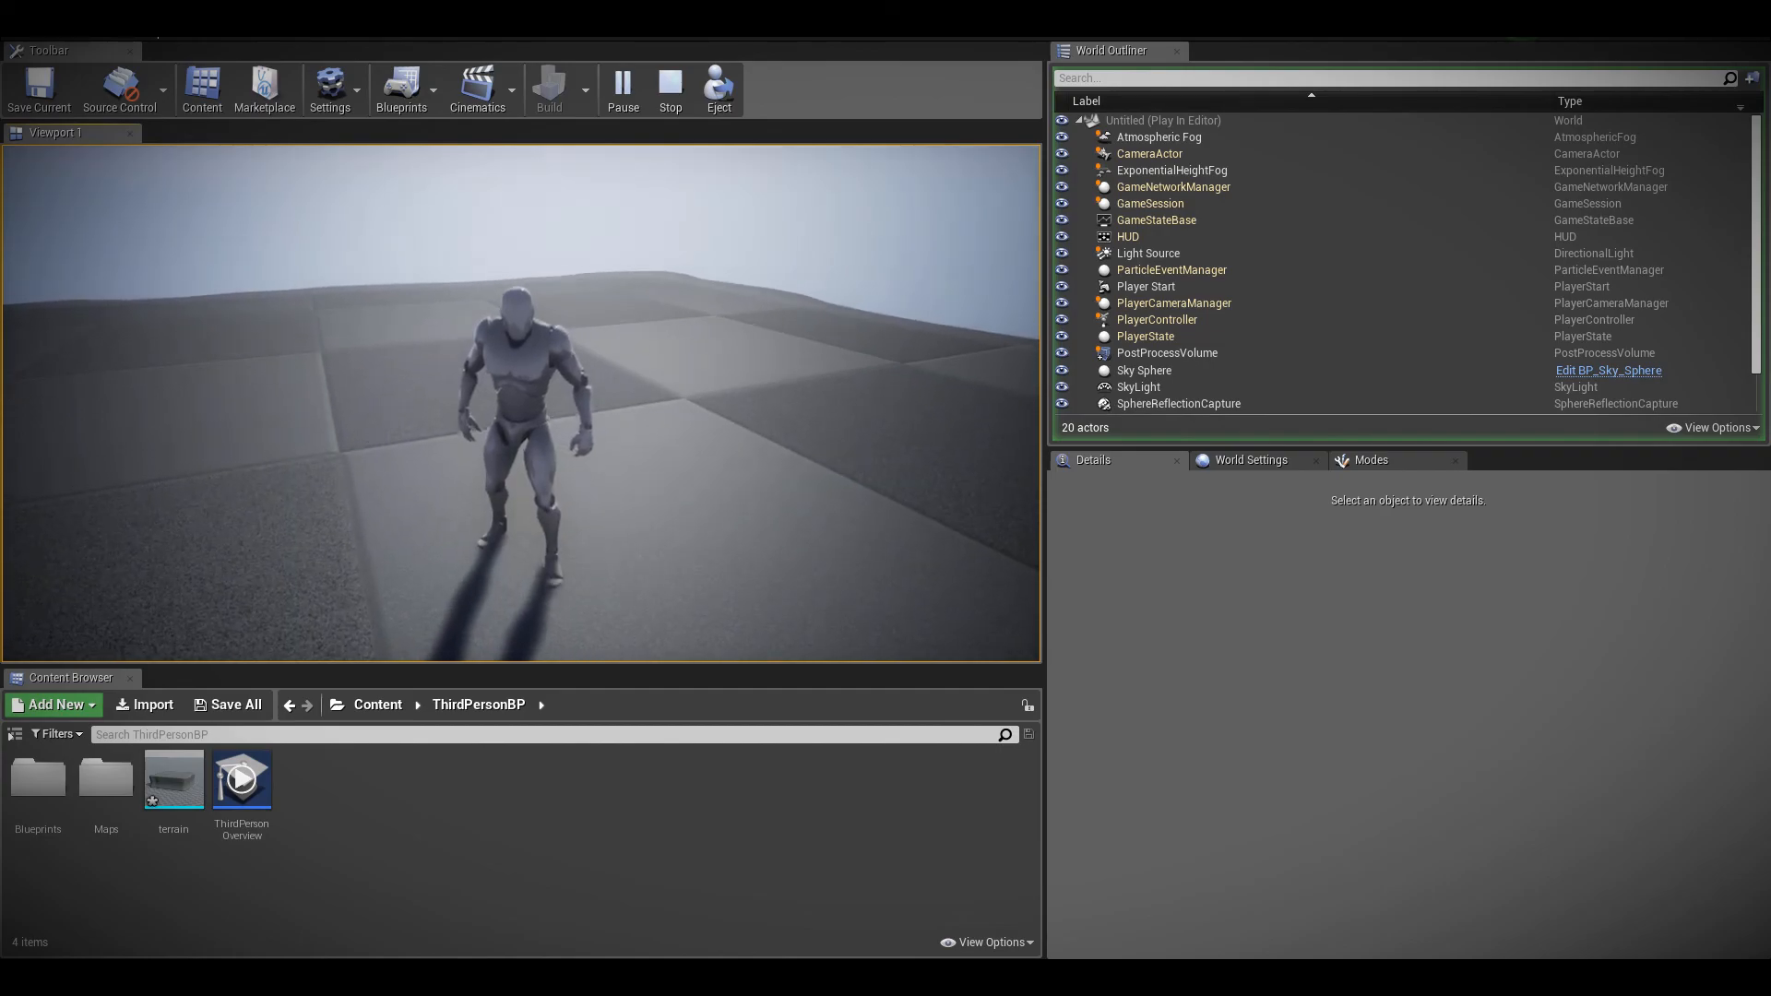